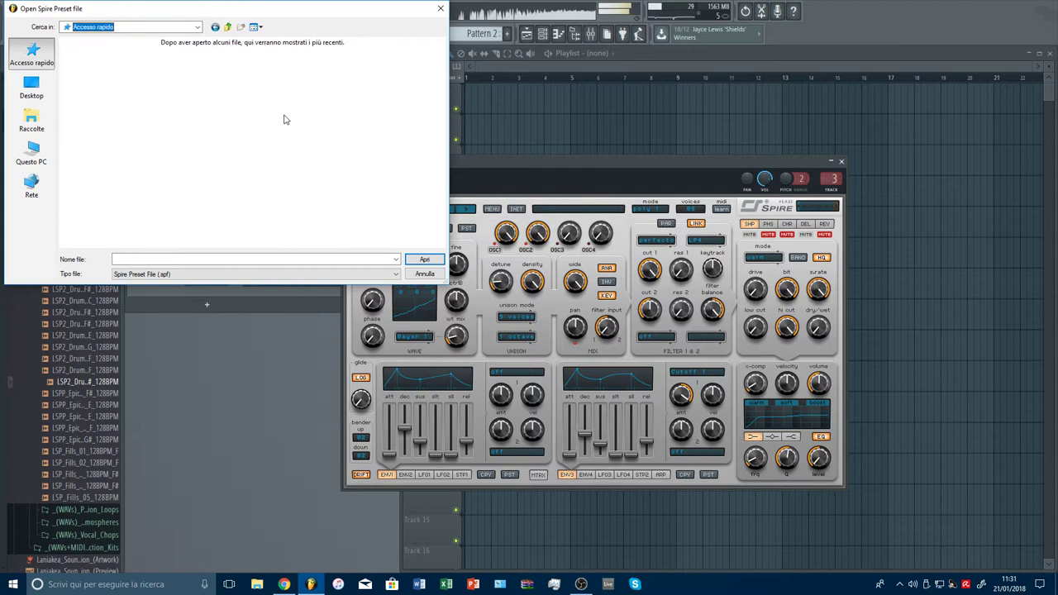
# Load the LD - Perfect Saw.spf preset from the Spire Soundbank folder into the Chords 1 #2 synth.
pyautogui.doubleClick(105, 133)
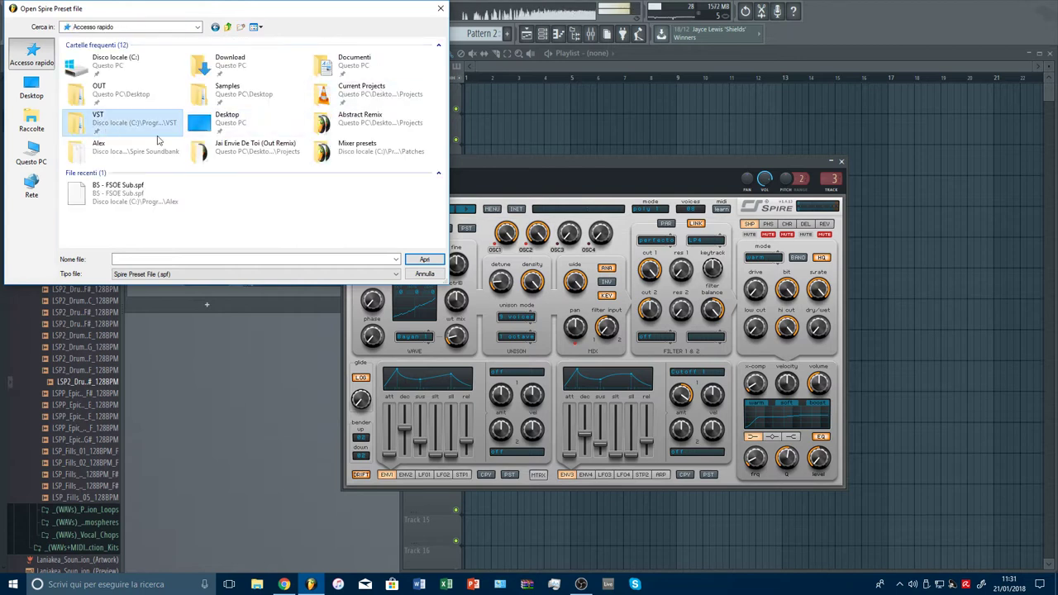
pyautogui.scroll(-5, 108, 139)
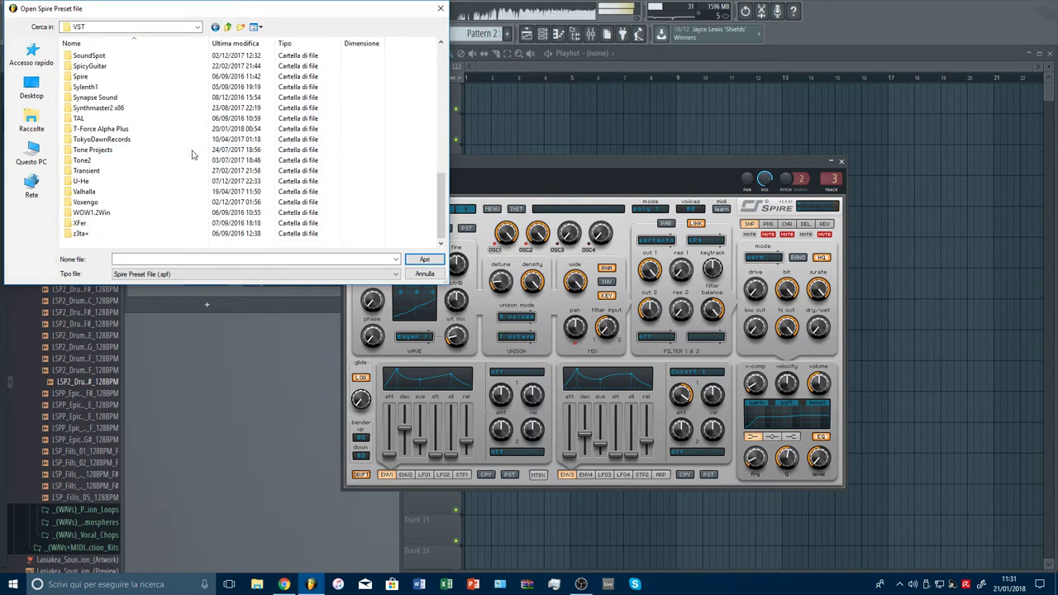
pyautogui.doubleClick(92, 79)
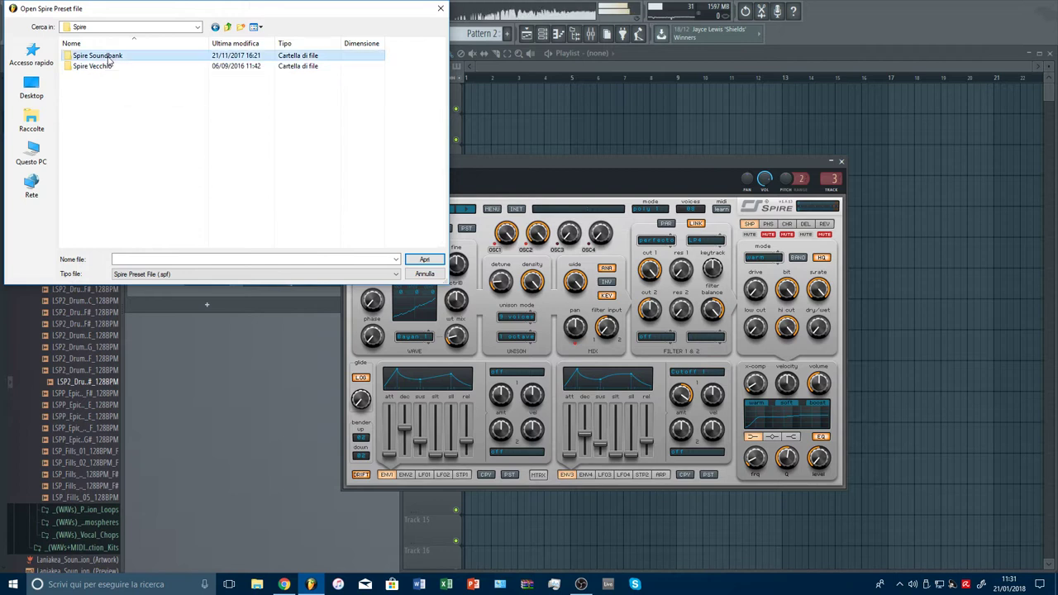
pyautogui.doubleClick(98, 55)
pyautogui.doubleClick(104, 56)
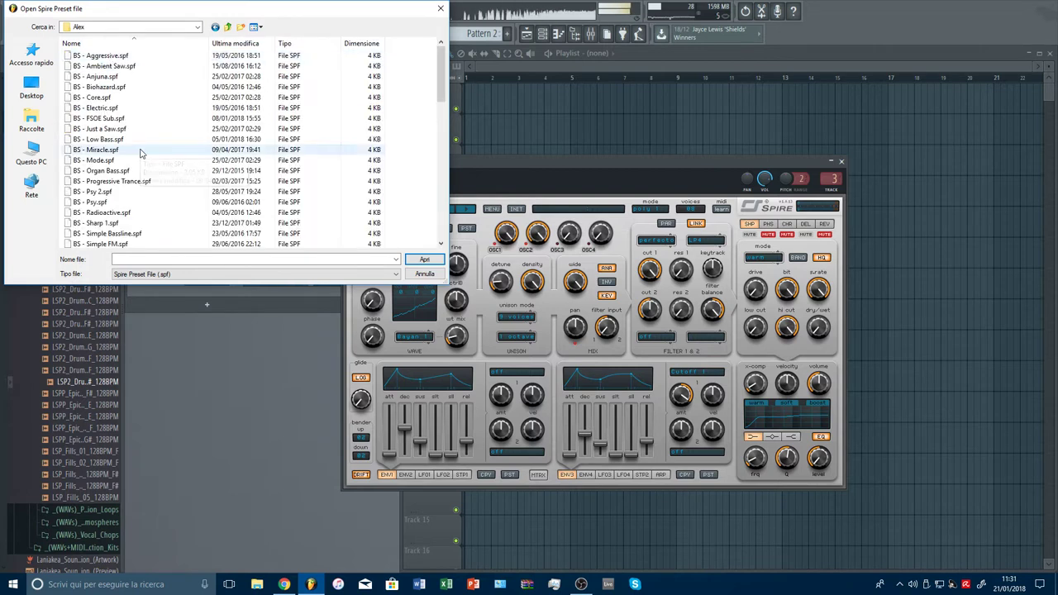
pyautogui.scroll(-6, 140, 153)
pyautogui.scroll(-1, 140, 153)
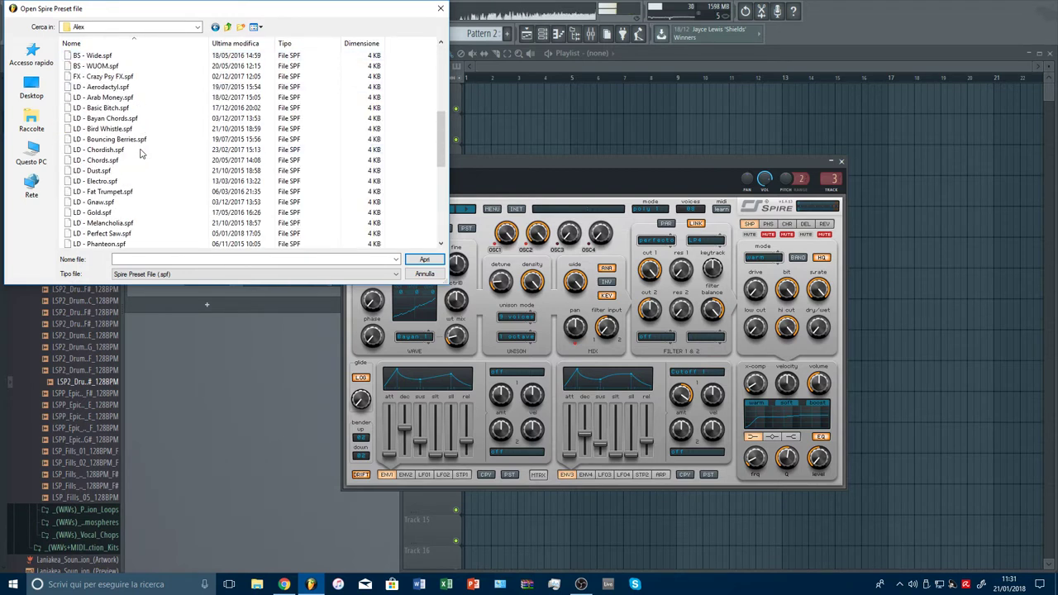
pyautogui.doubleClick(104, 233)
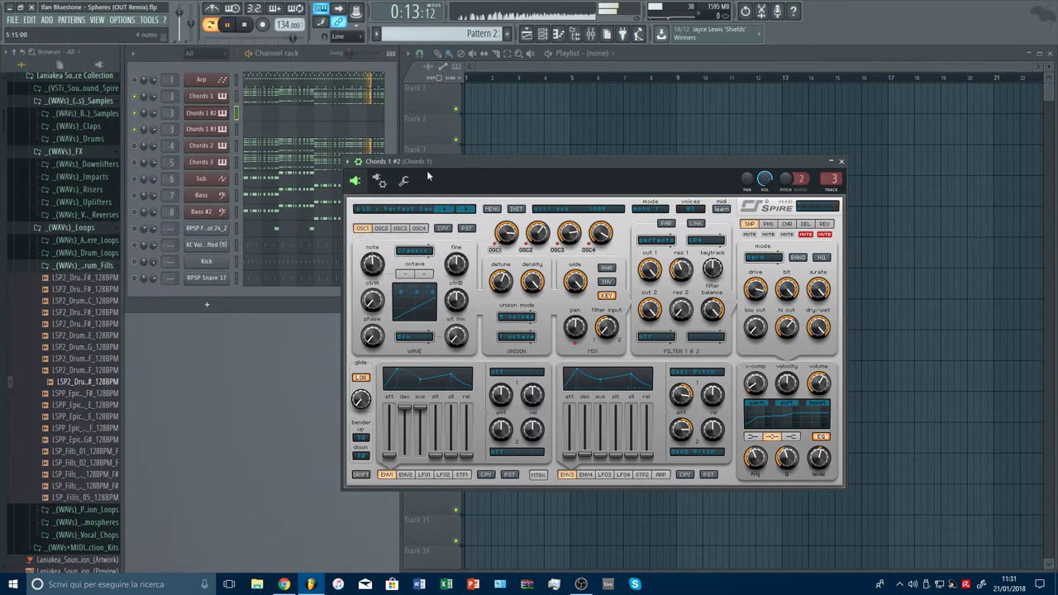
# Copy the Chords 1 notes into the Chords 1 #2 channel and solo that channel.
pyautogui.click(238, 96)
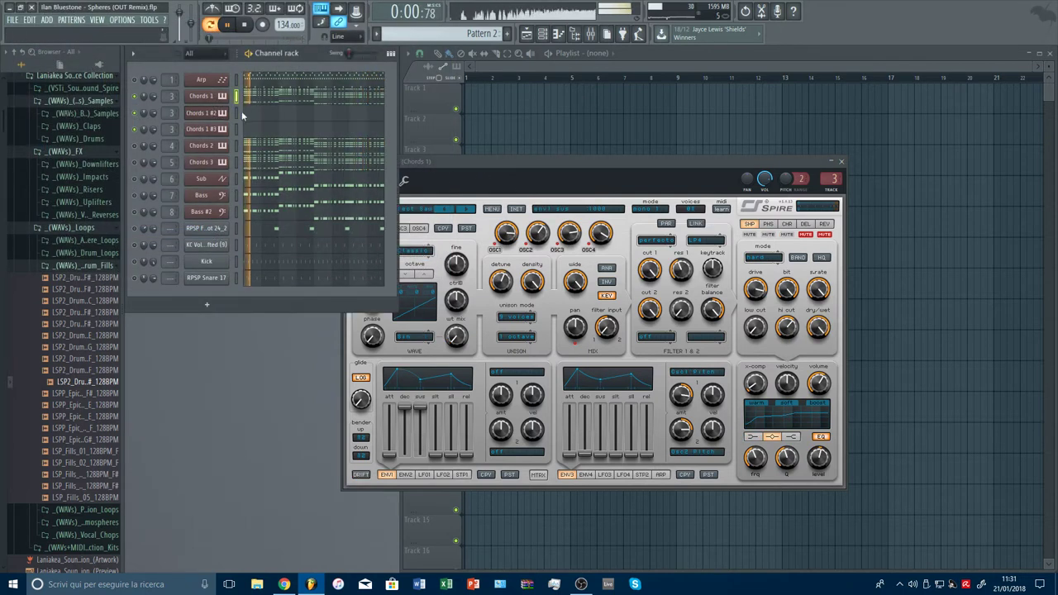
pyautogui.click(238, 113)
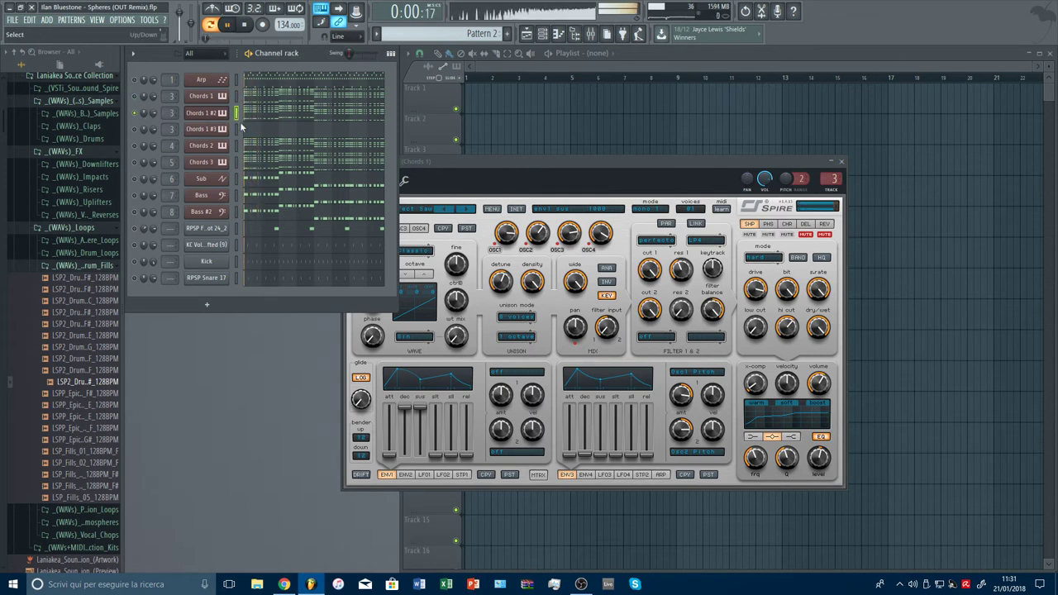
# Set the Chords 1 #2 synth to poly 2 mode with 6 voices.
pyautogui.click(651, 209)
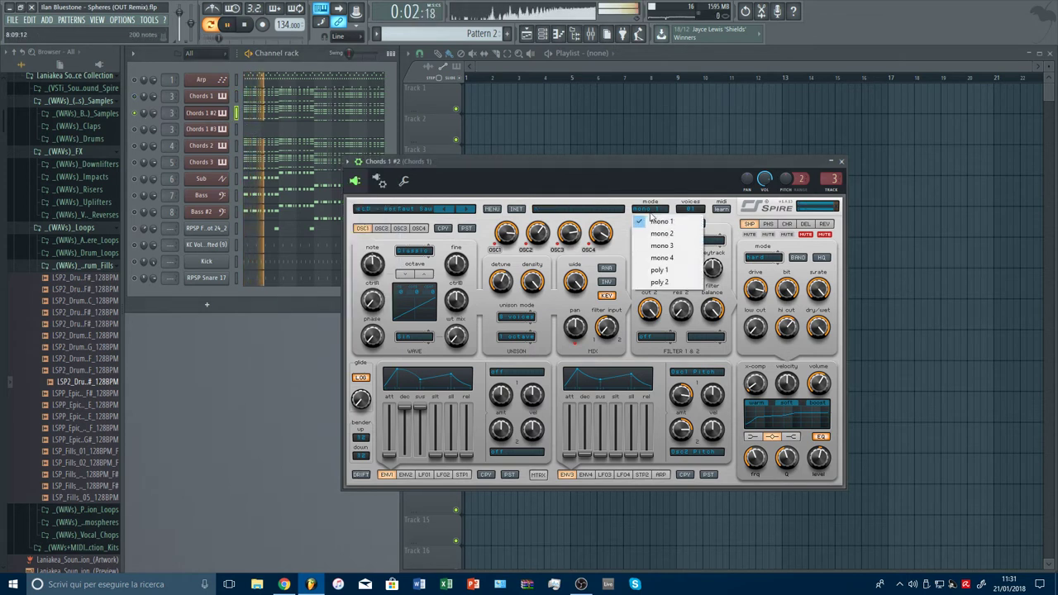
pyautogui.click(663, 282)
pyautogui.click(658, 209)
pyautogui.click(668, 282)
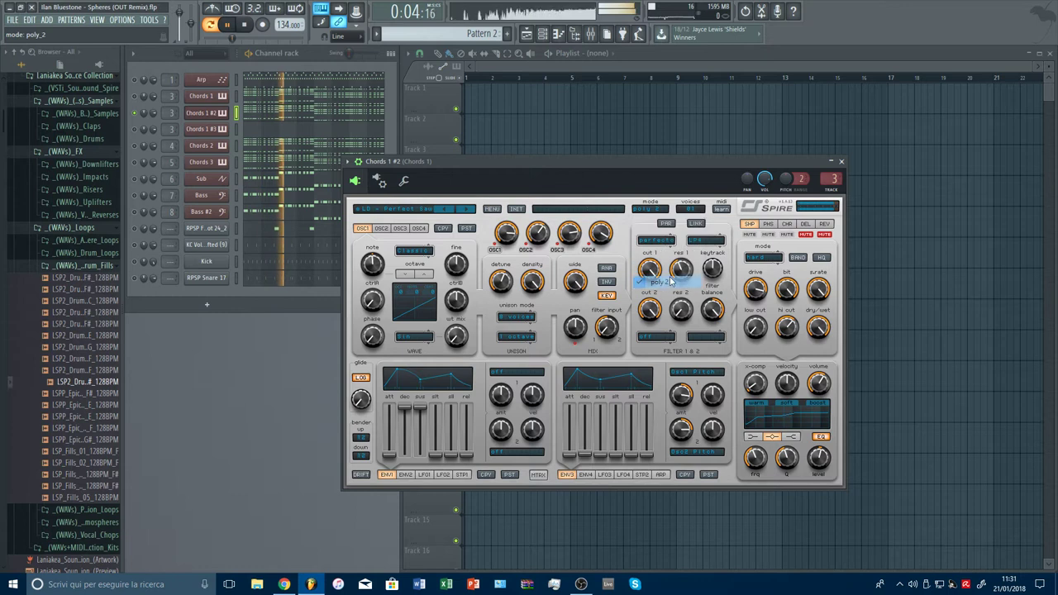
pyautogui.click(693, 210)
pyautogui.click(691, 275)
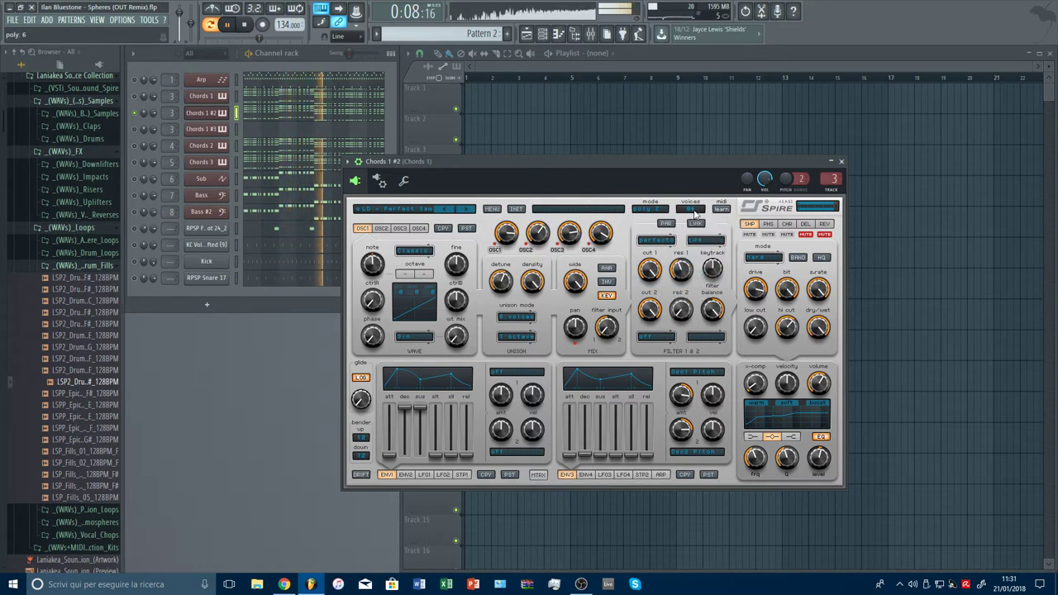
# Delete the lowest row of notes, F#3, G#3 and D#3, from the Chords 1 #2 piano roll.
pyautogui.click(294, 117)
pyautogui.scroll(-4, 446, 117)
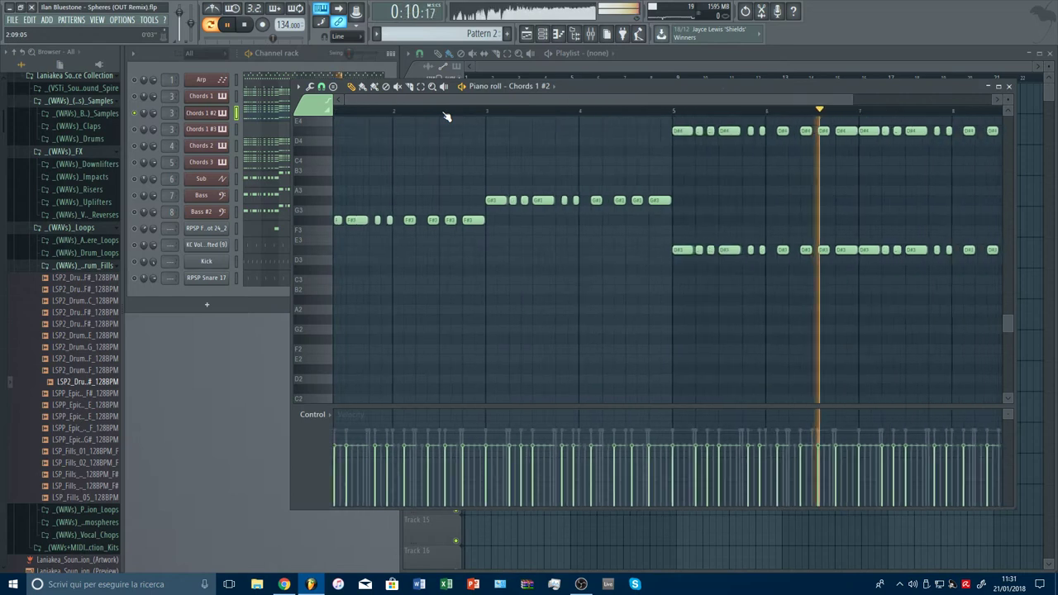
pyautogui.click(421, 86)
pyautogui.scroll(3, 444, 217)
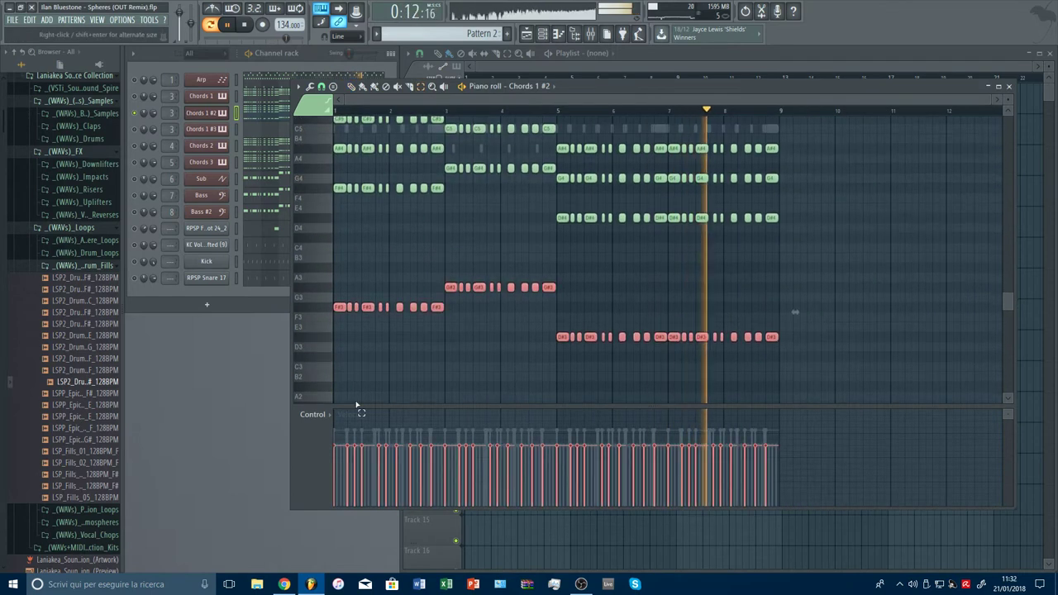
pyautogui.scroll(3, 538, 333)
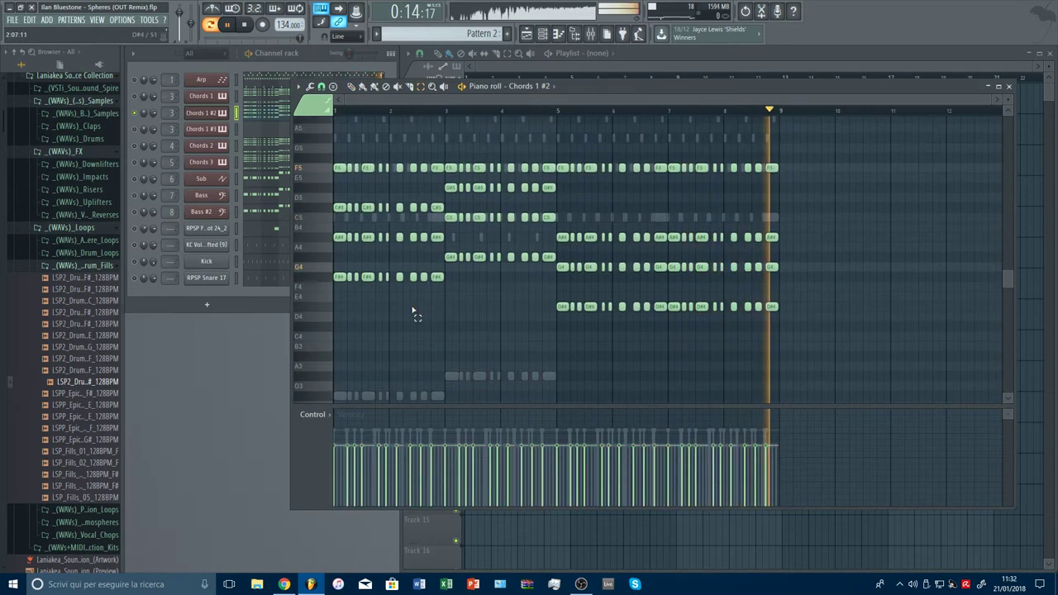
# Delete the lowest remaining chord notes, F#4, G#4 and D#4, across all bars of Chords 1 #2.
pyautogui.scroll(1, 372, 302)
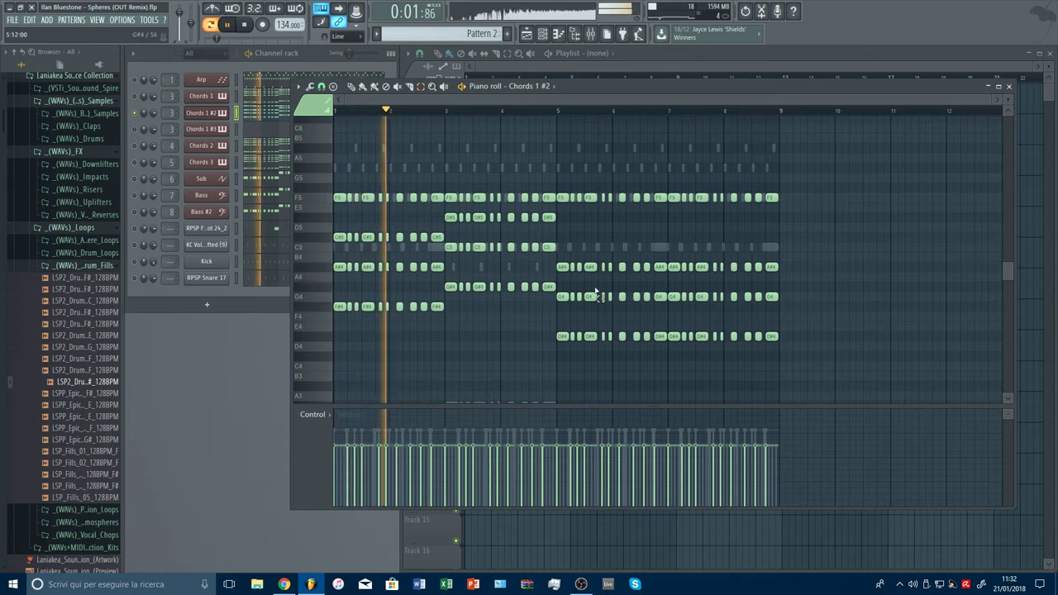
pyautogui.moveTo(332, 283); pyautogui.dragTo(552, 335)
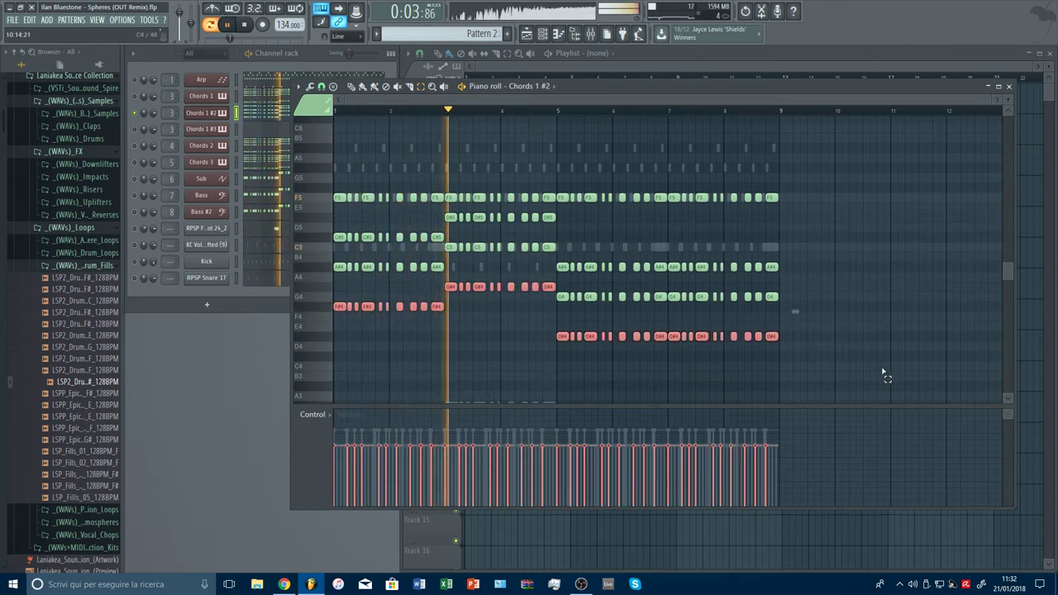
pyautogui.press('Delete')
# Try to delete all F5 notes from Chords 1 #2 and undo the deletion.
pyautogui.scroll(2, 782, 373)
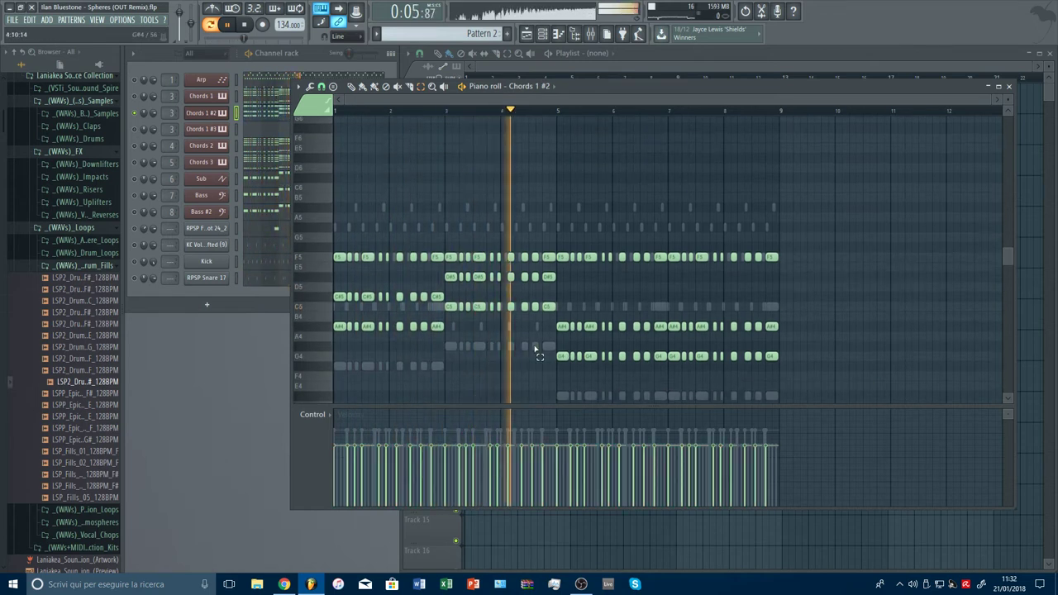
pyautogui.keyDown('ctrl'); pyautogui.click(315, 261); pyautogui.keyUp('ctrl')
pyautogui.press('Delete')
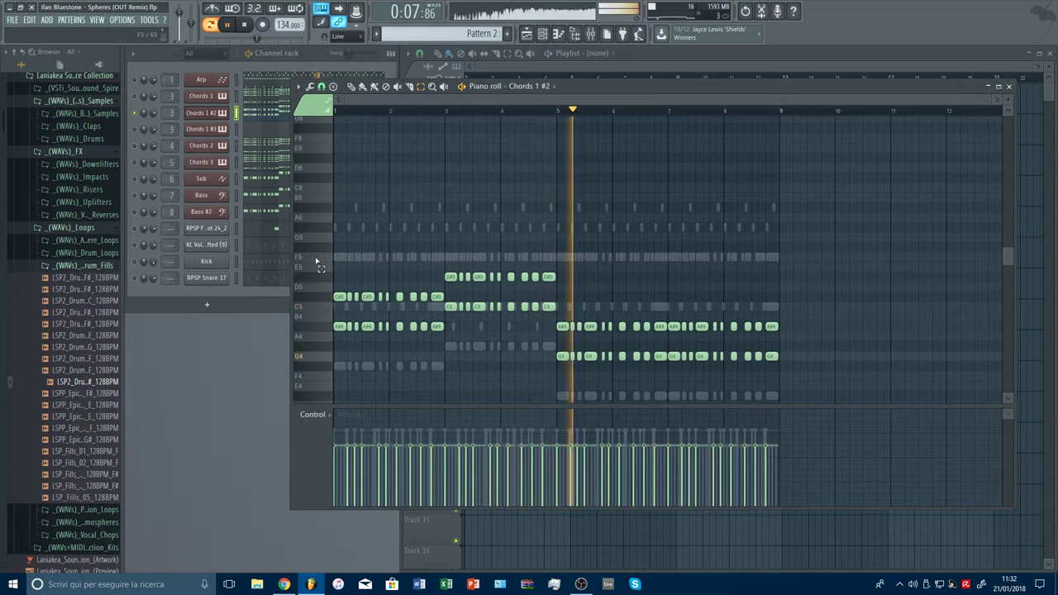
pyautogui.hotkey('ctrl', 'z')
# Delete the A#4 notes in bars 1–2, C5 in bars 3–4 and G4 from bar 5 on, and close the channel's windows.
pyautogui.scroll(-1, 397, 275)
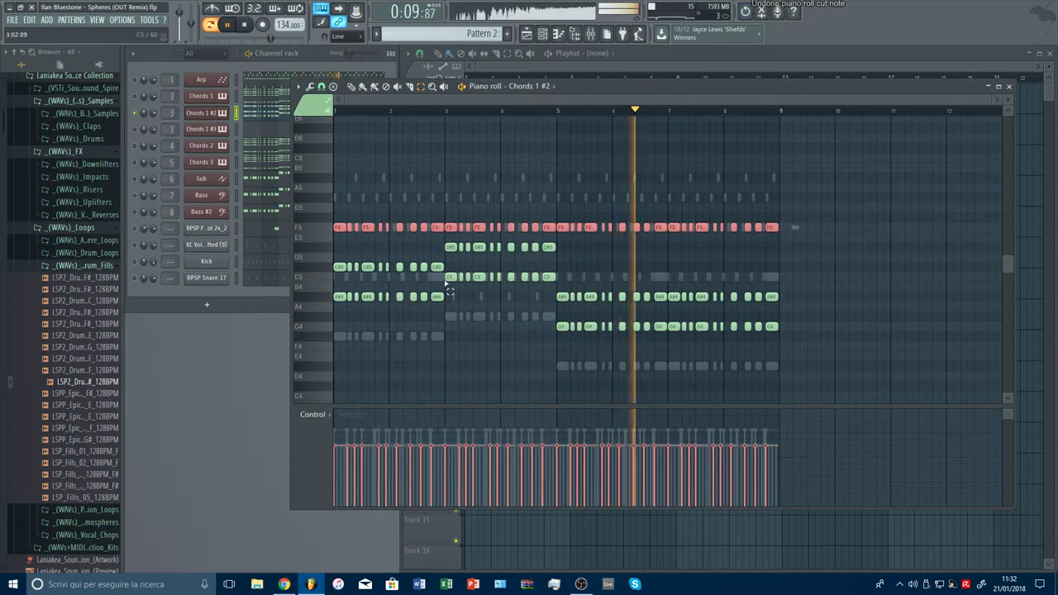
pyautogui.moveTo(444, 275); pyautogui.dragTo(552, 284)
pyautogui.moveTo(546, 324); pyautogui.dragTo(777, 331)
pyautogui.moveTo(451, 282); pyautogui.dragTo(329, 299)
pyautogui.press('Delete')
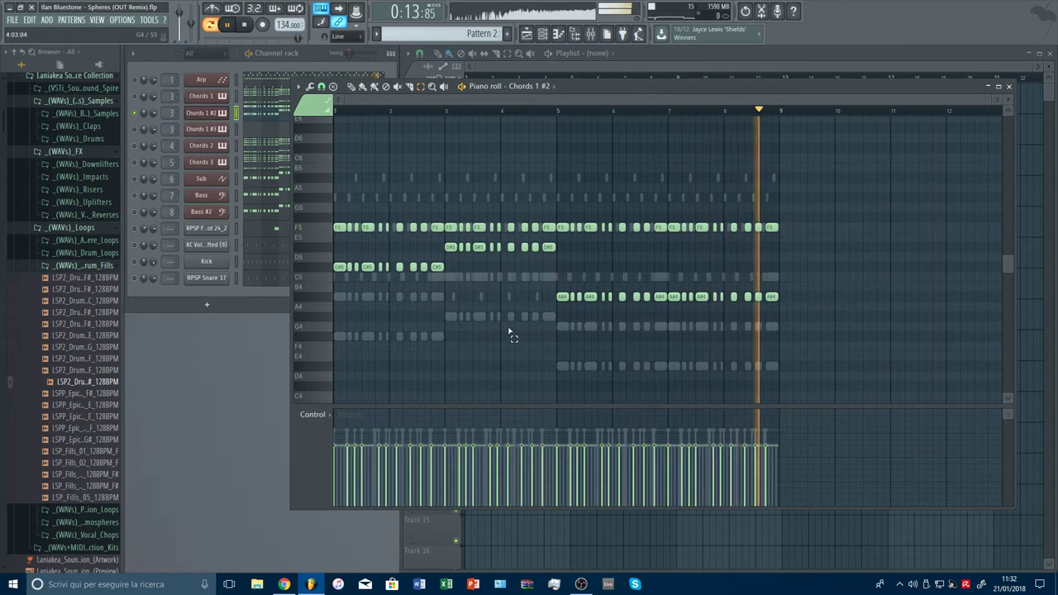
pyautogui.press('Escape')
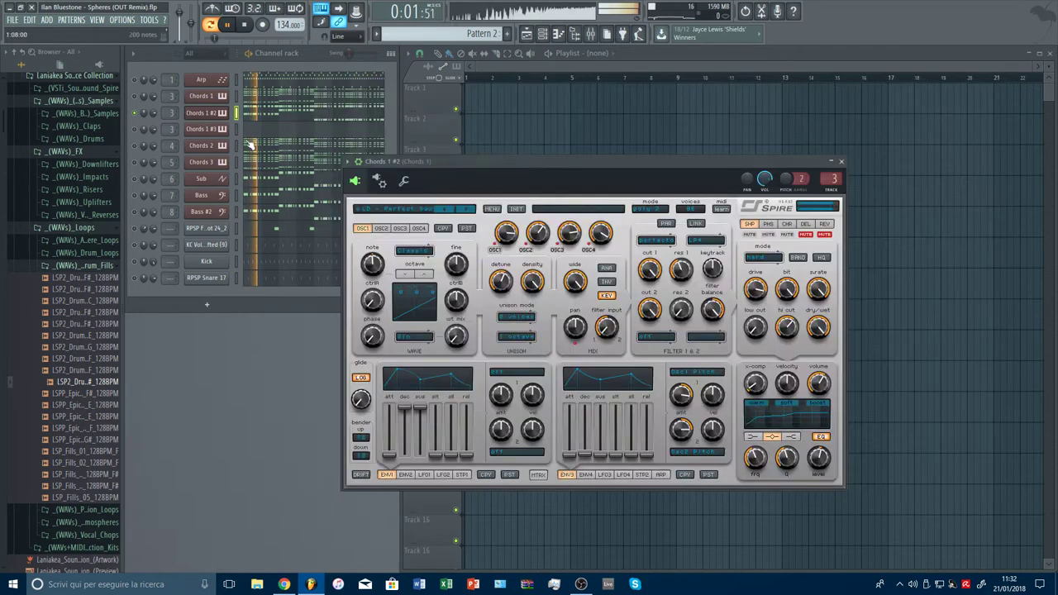
pyautogui.press('Escape')
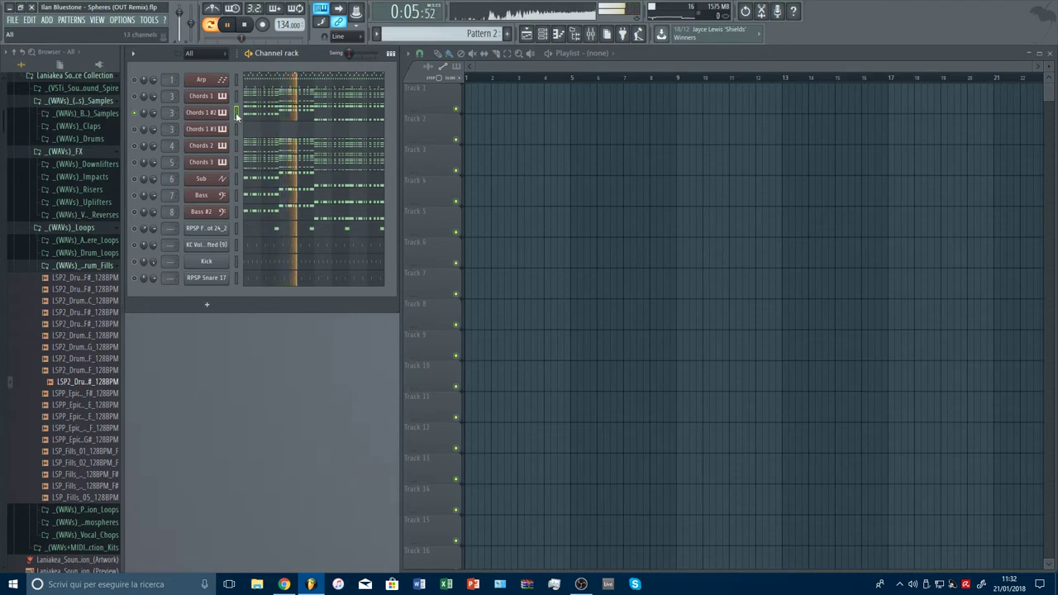
# Move the Chords 1 #2 channel above Chords 1 and rename it TopLine.
pyautogui.hotkey('alt', 'Up')
pyautogui.rightClick(224, 95)
pyautogui.click(259, 111)
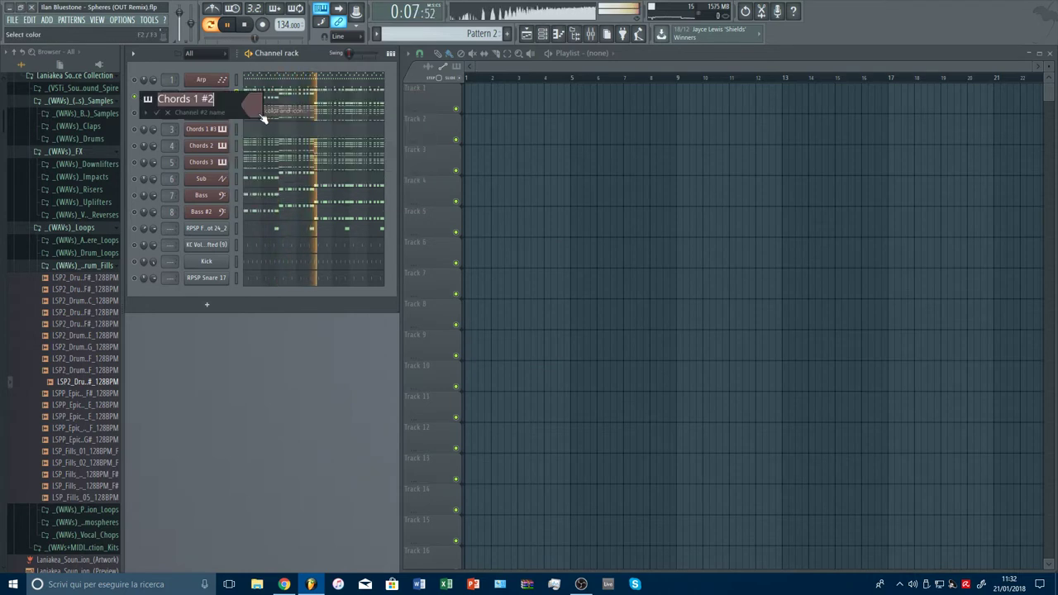
pyautogui.write('TopLine')
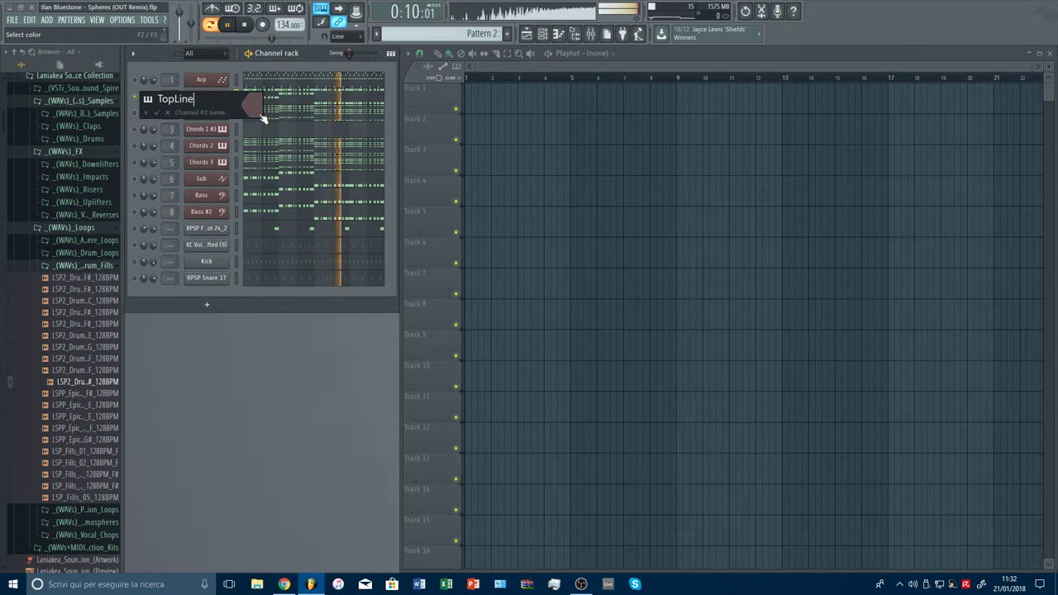
pyautogui.press('Return')
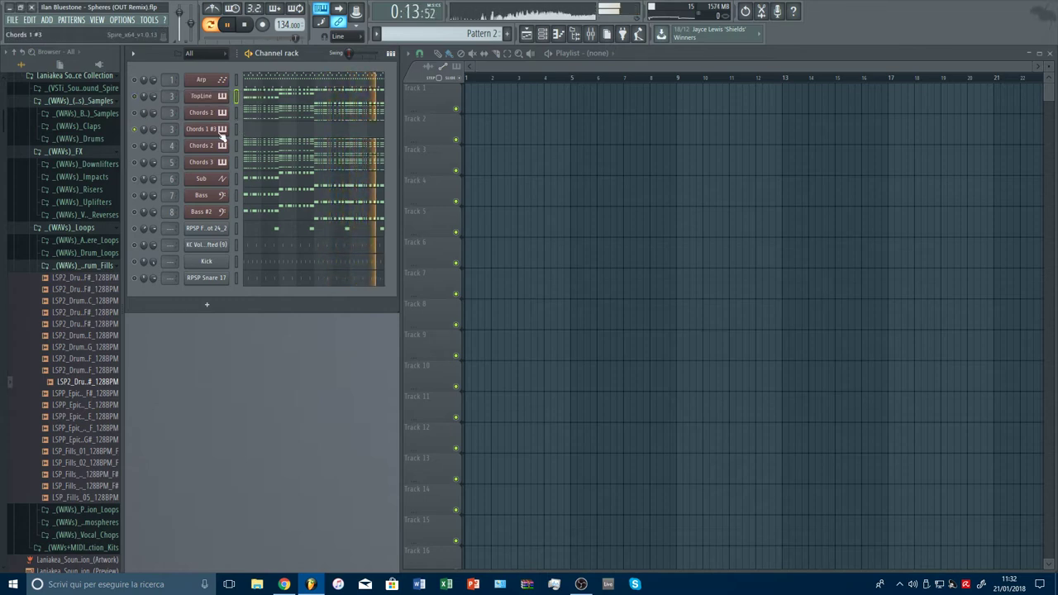
# Copy the Chords 1 notes into the Chords 1 #3 channel.
pyautogui.click(237, 114)
pyautogui.hotkey('ctrl', 'c')
pyautogui.click(236, 131)
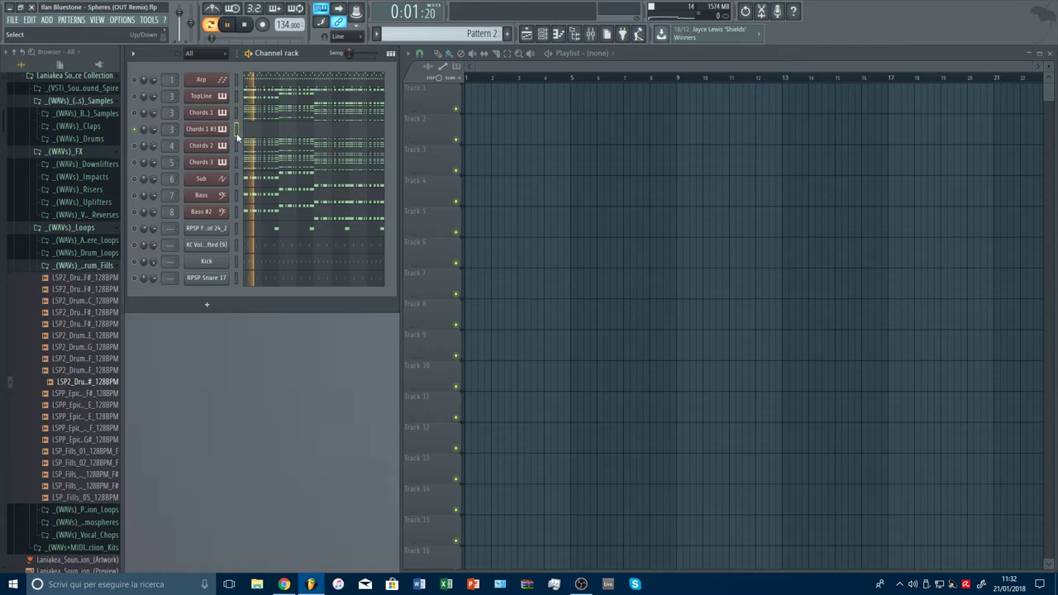
pyautogui.hotkey('ctrl', 'v')
# Load the LD - Chords.spf preset into the Chords 1 #3 synth.
pyautogui.click(207, 131)
pyautogui.click(516, 210)
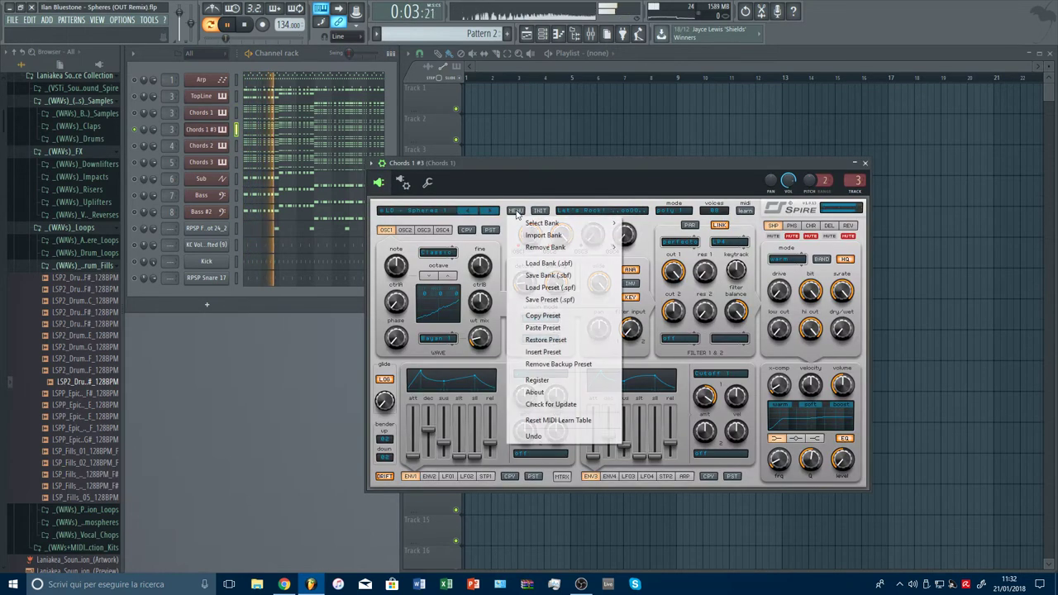
pyautogui.click(566, 289)
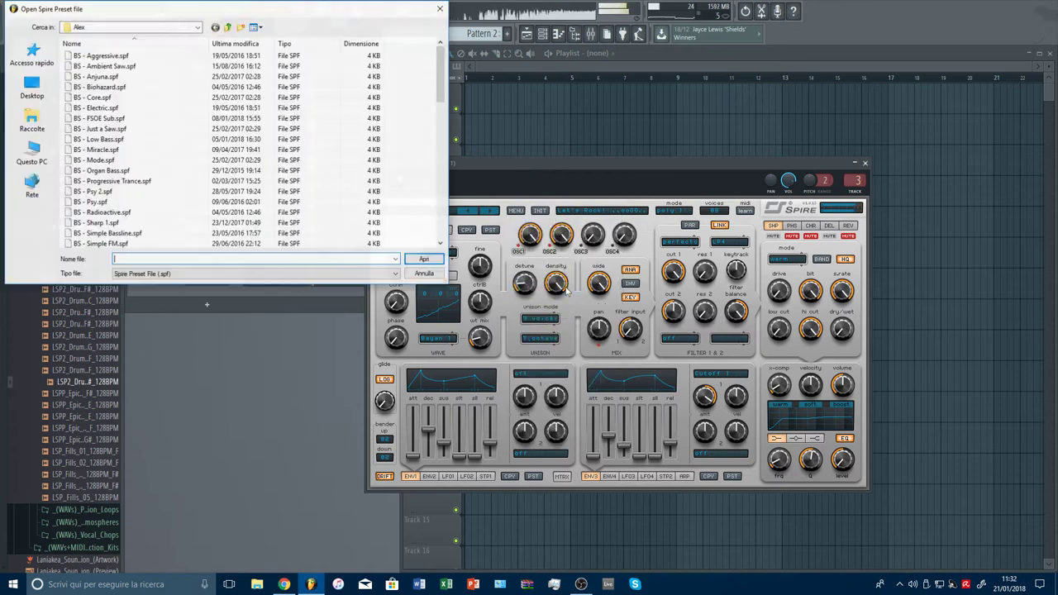
pyautogui.scroll(-4, 207, 161)
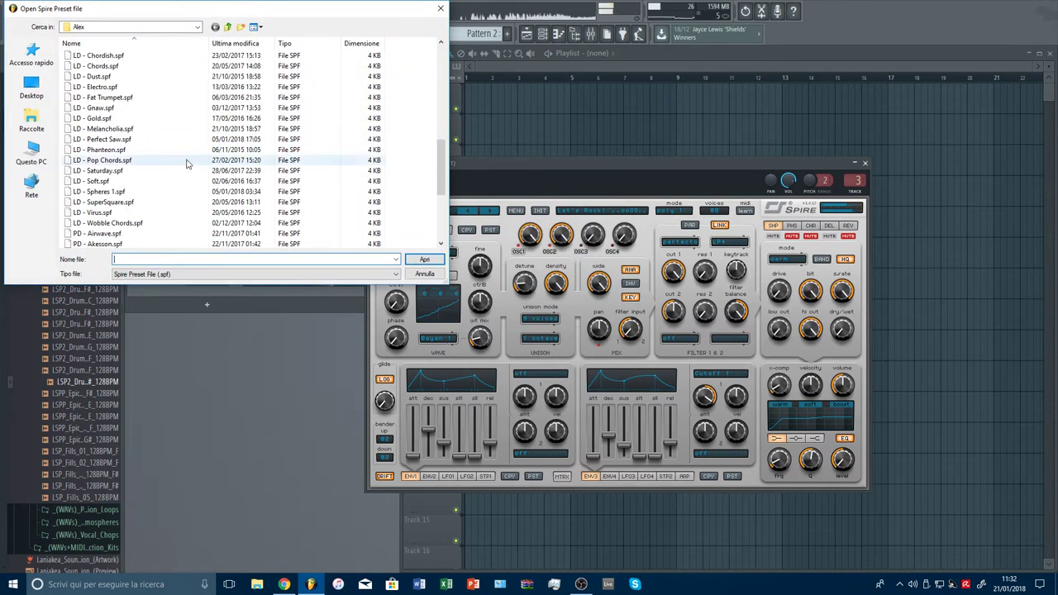
pyautogui.scroll(1, 187, 163)
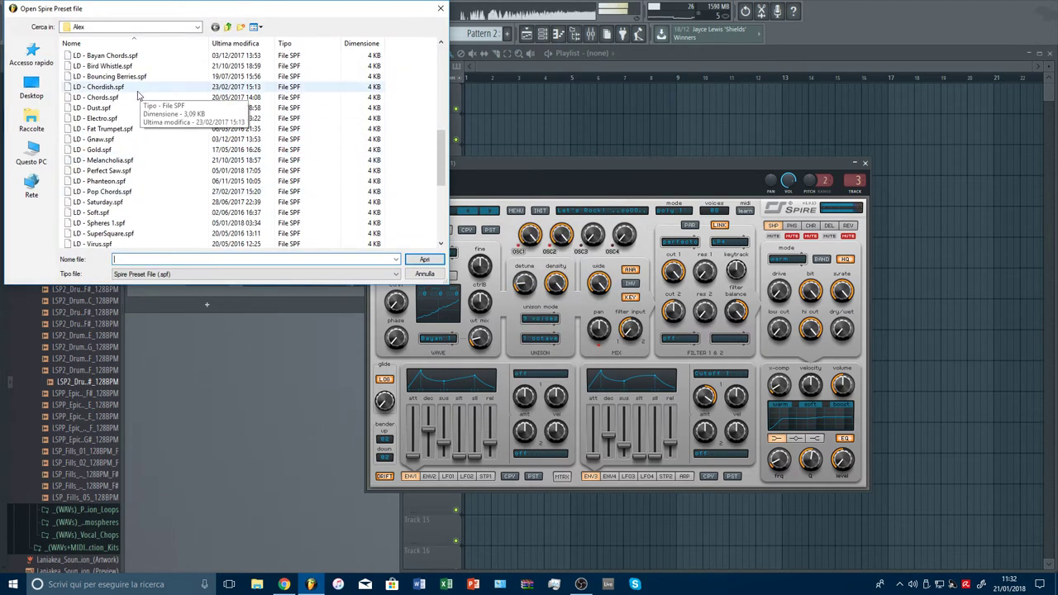
pyautogui.doubleClick(137, 97)
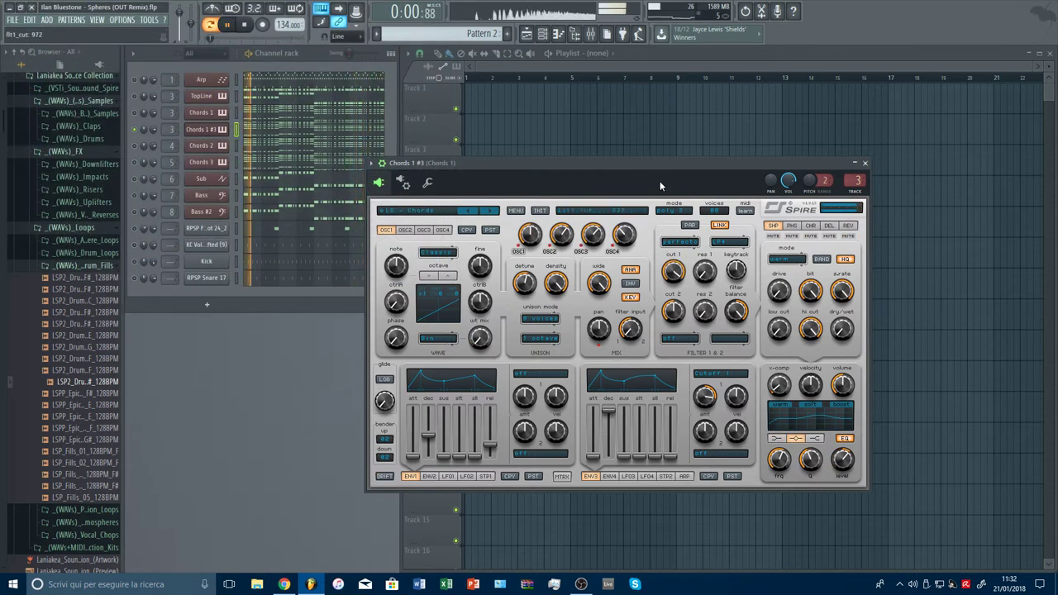
pyautogui.click(515, 210)
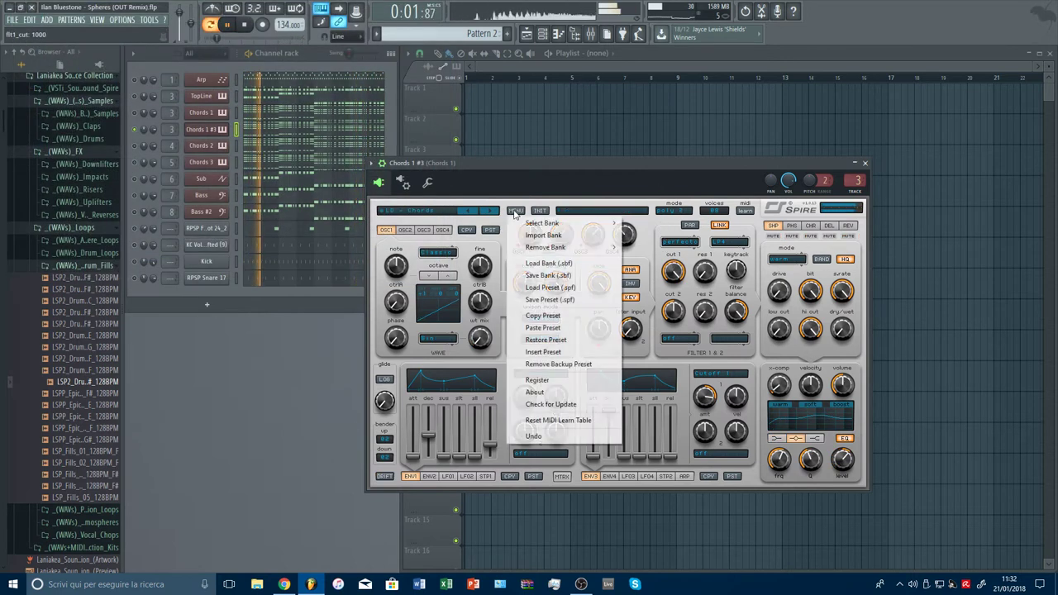
pyautogui.click(546, 264)
pyautogui.click(424, 274)
# Load the LD - Chordish.spf preset into the Chords 1 #3 synth and close its window.
pyautogui.click(515, 210)
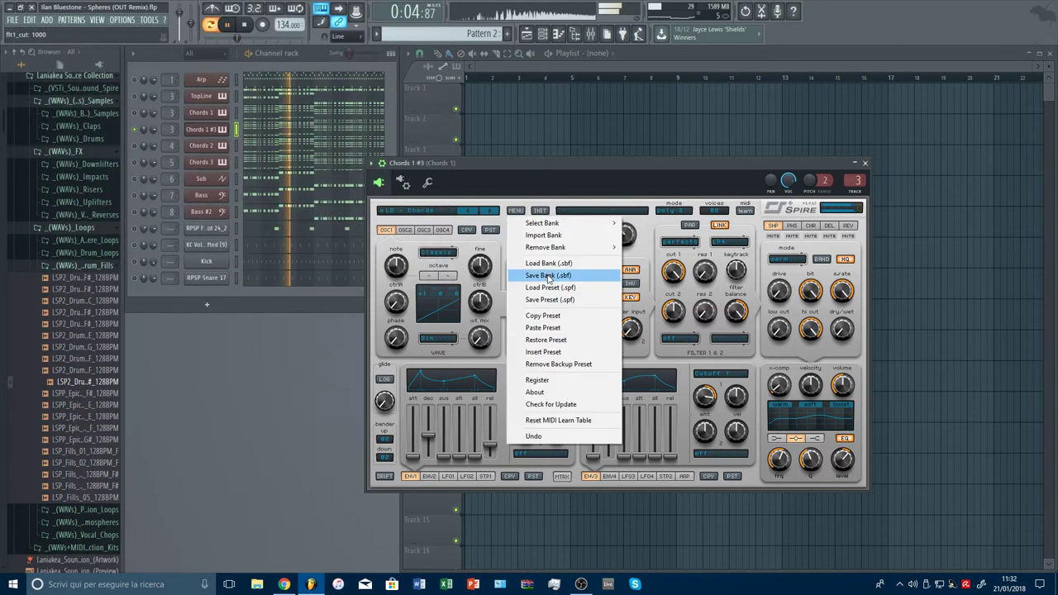
pyautogui.click(552, 285)
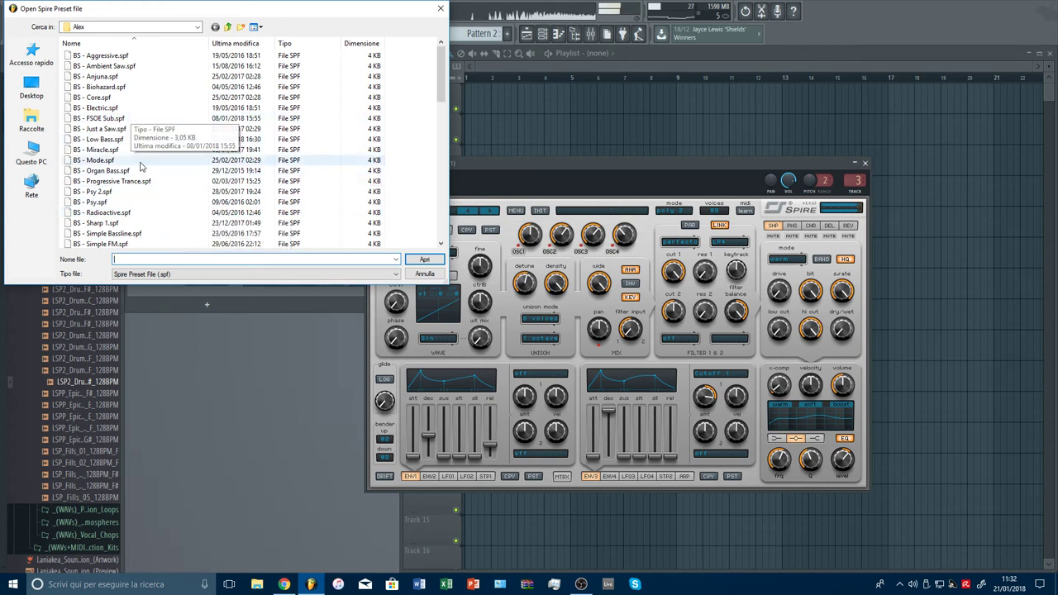
pyautogui.scroll(-4, 139, 157)
pyautogui.scroll(-2, 141, 166)
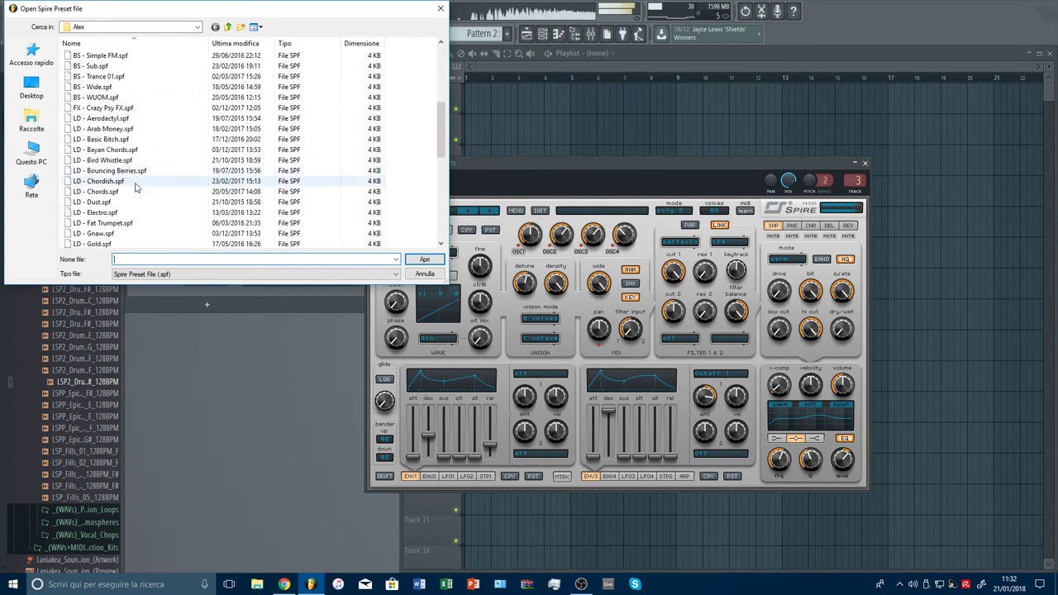
pyautogui.doubleClick(100, 181)
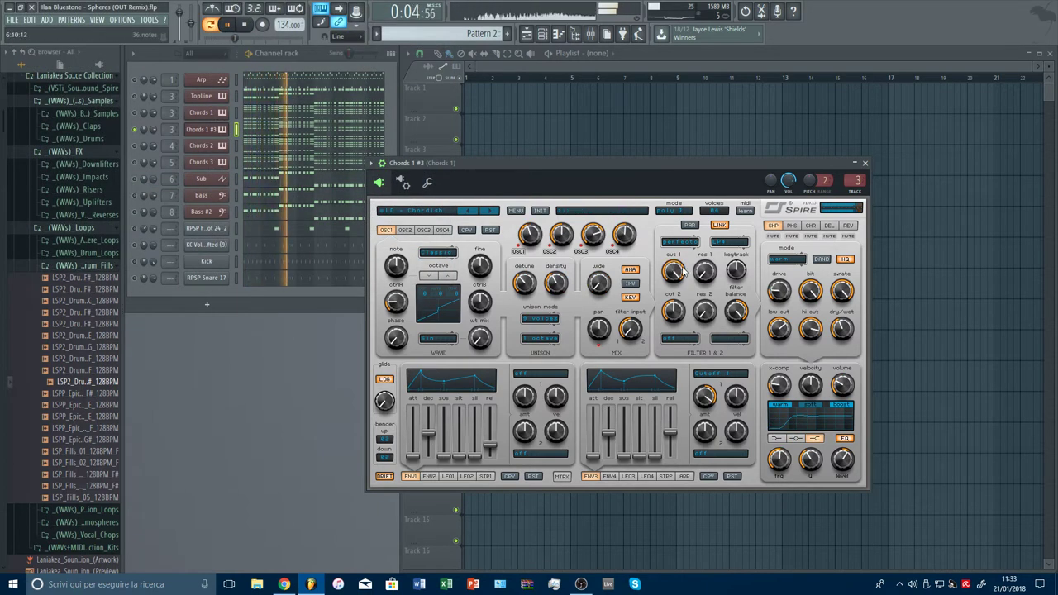
pyautogui.press('Escape')
# Unmute the Chords 1, Chords 2 and Chords 3 channels and lower the Chords 2 and Chords 3 mixer tracks to about -4.7 and -2.6 dB.
pyautogui.click(134, 112)
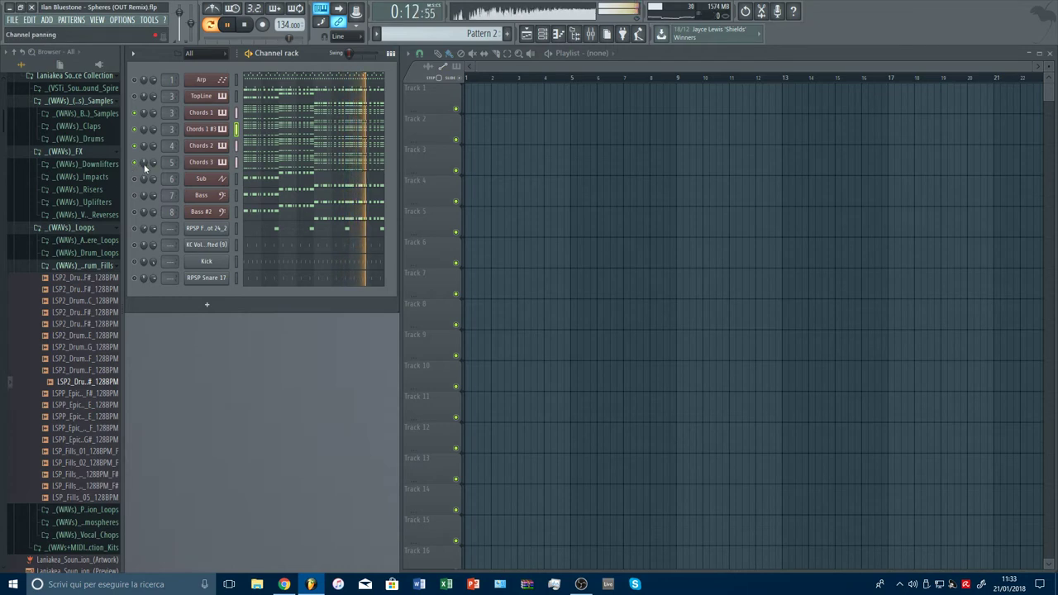
pyautogui.press('F9')
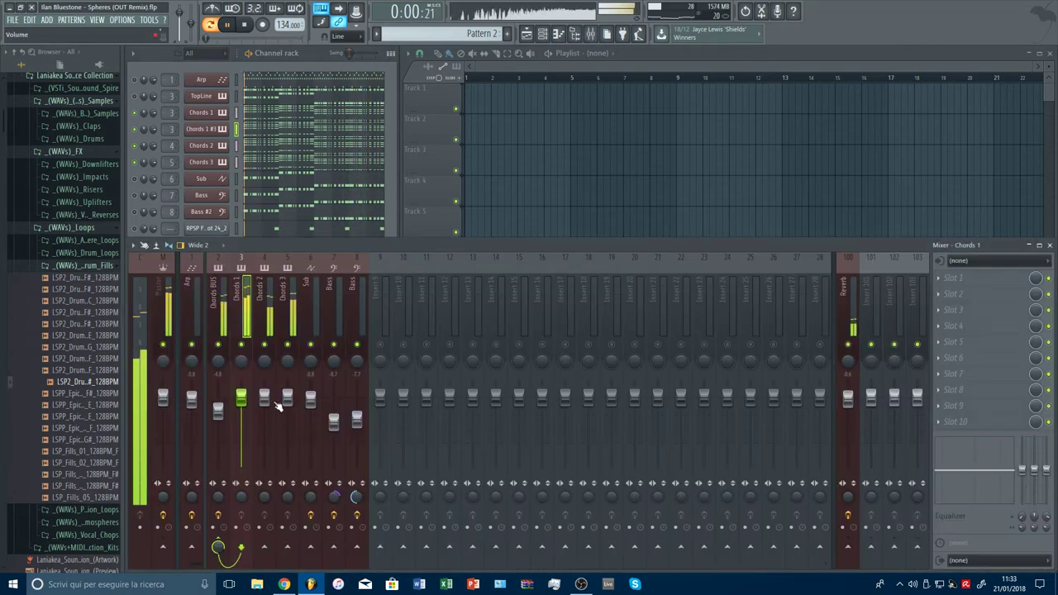
pyautogui.moveTo(287, 399); pyautogui.dragTo(289, 411)
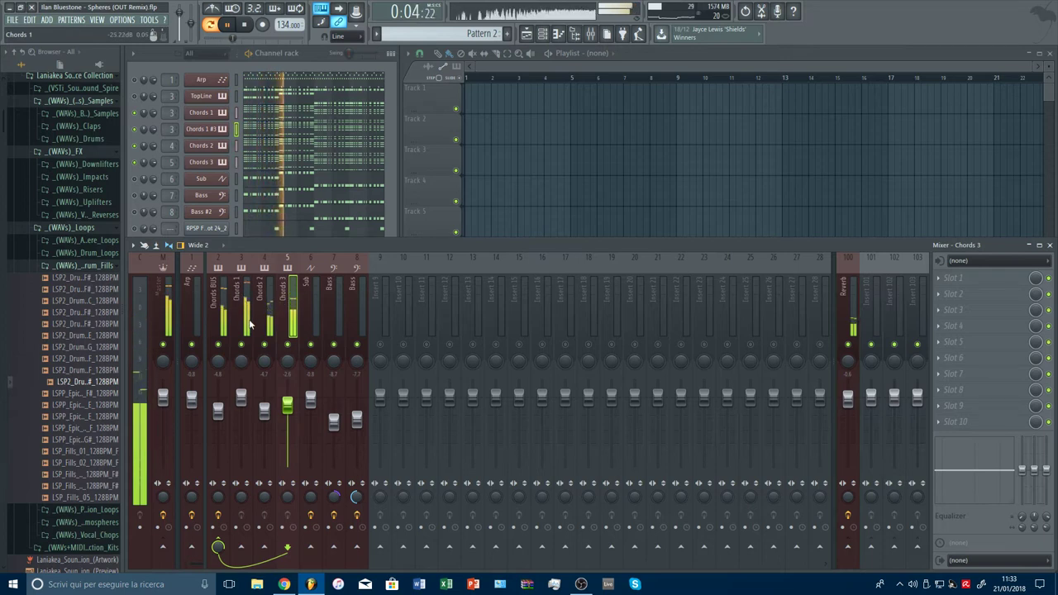
# Lower the Chords BUS, Chords 1, Chords 2 and Chords 3 mixer faders together by about 4 dB.
pyautogui.click(223, 310)
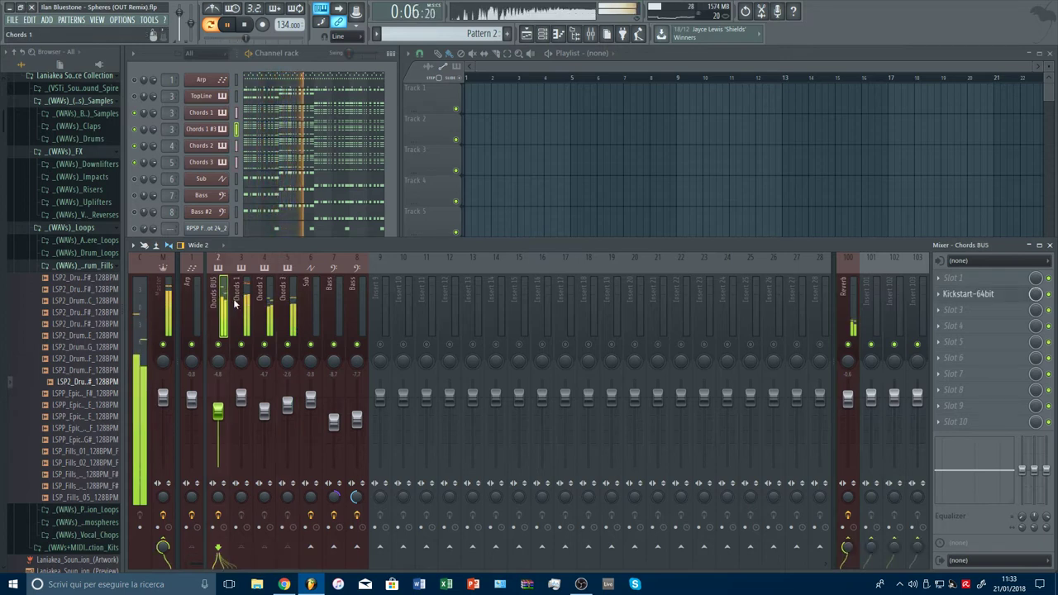
pyautogui.moveTo(234, 304); pyautogui.dragTo(291, 311)
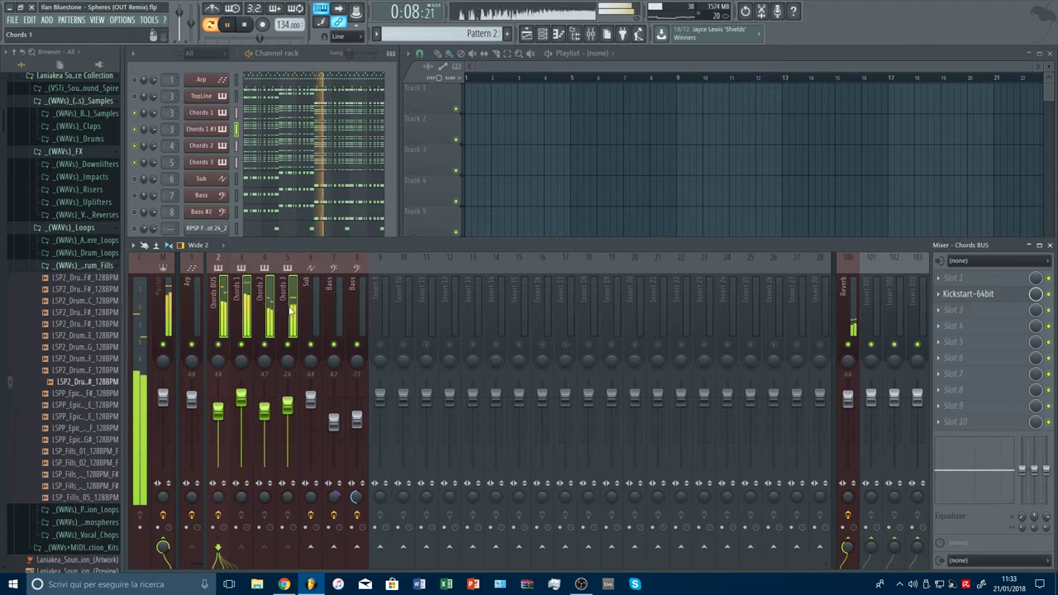
pyautogui.moveTo(287, 405); pyautogui.dragTo(287, 418)
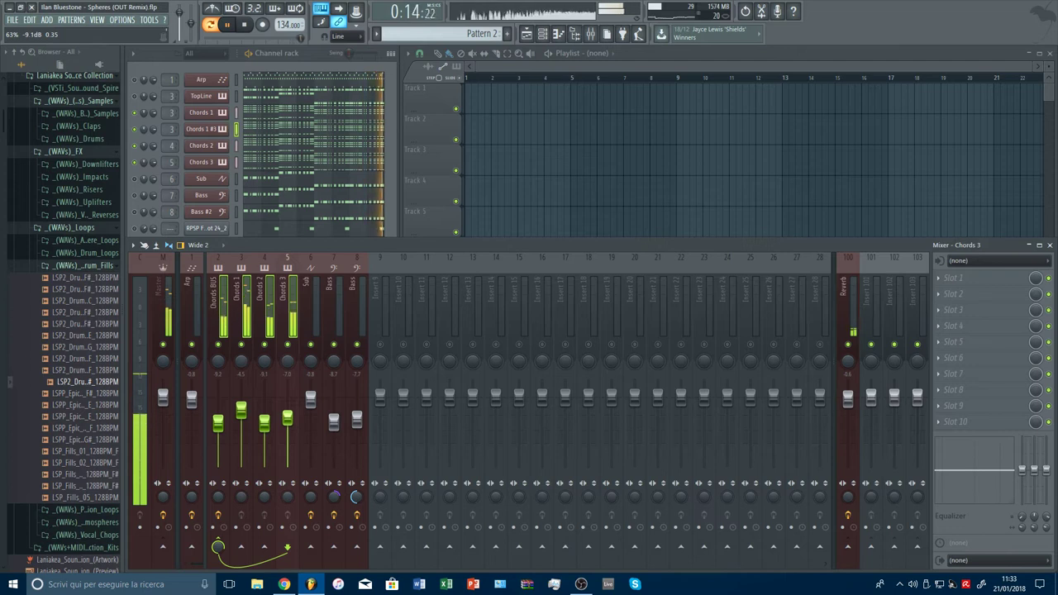
pyautogui.moveTo(265, 423); pyautogui.dragTo(265, 421)
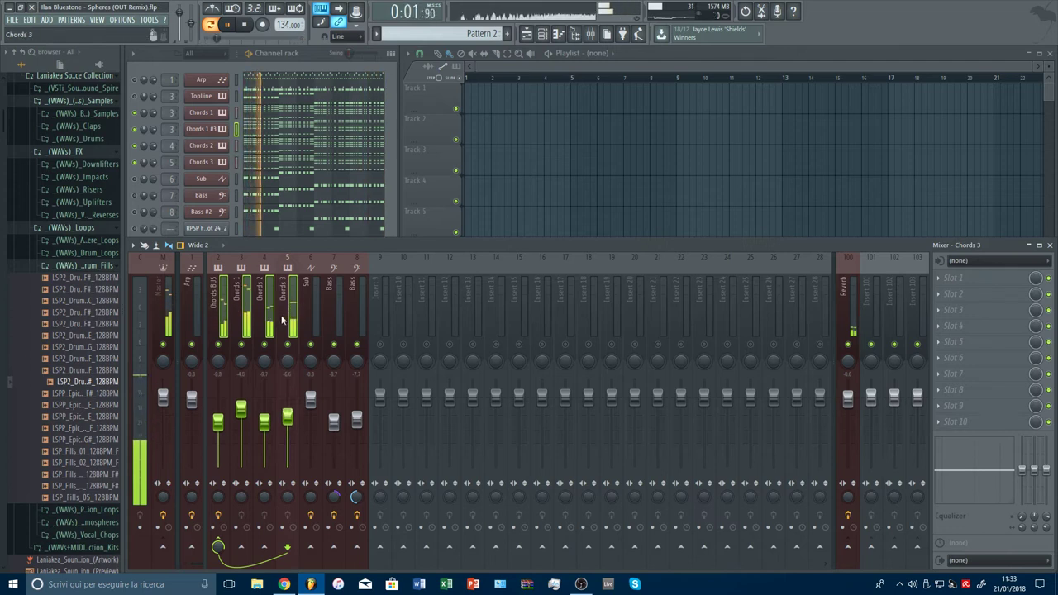
# Set the Chords 1, 2 and 3 mixer faders to about -9.0, -7.3 and -7.9 dB, and mute the Chords 1 and 2 tracks.
pyautogui.click(334, 318)
pyautogui.click(242, 318)
pyautogui.moveTo(241, 409); pyautogui.dragTo(264, 468)
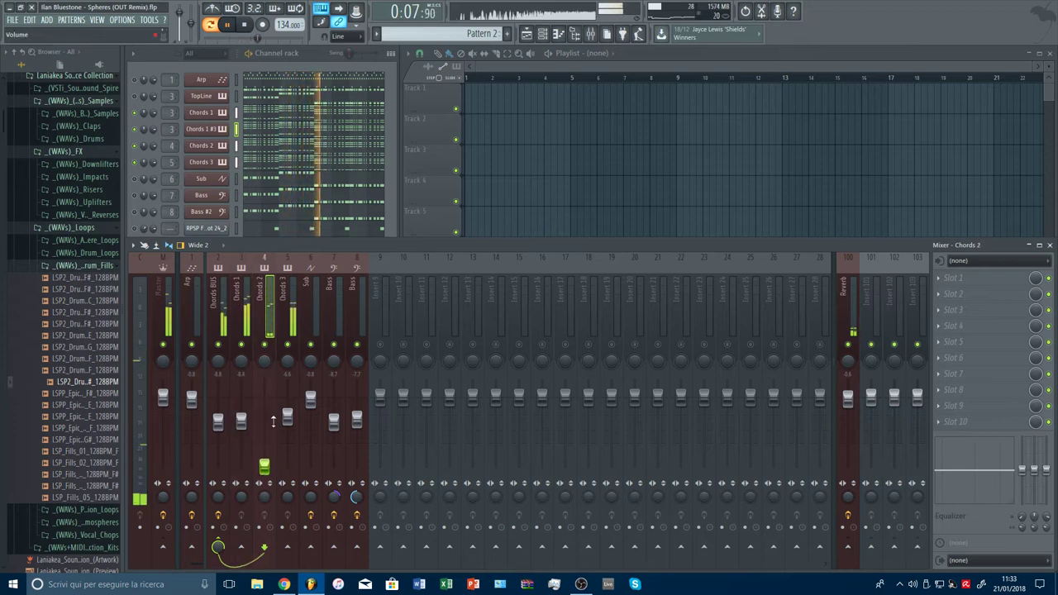
pyautogui.moveTo(287, 416); pyautogui.dragTo(263, 426)
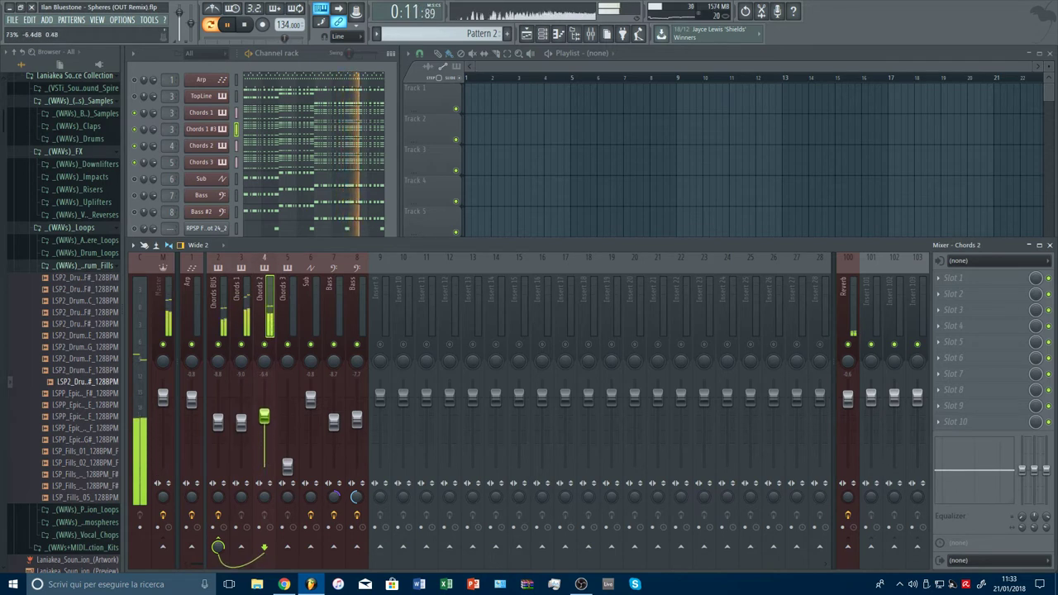
pyautogui.click(242, 344)
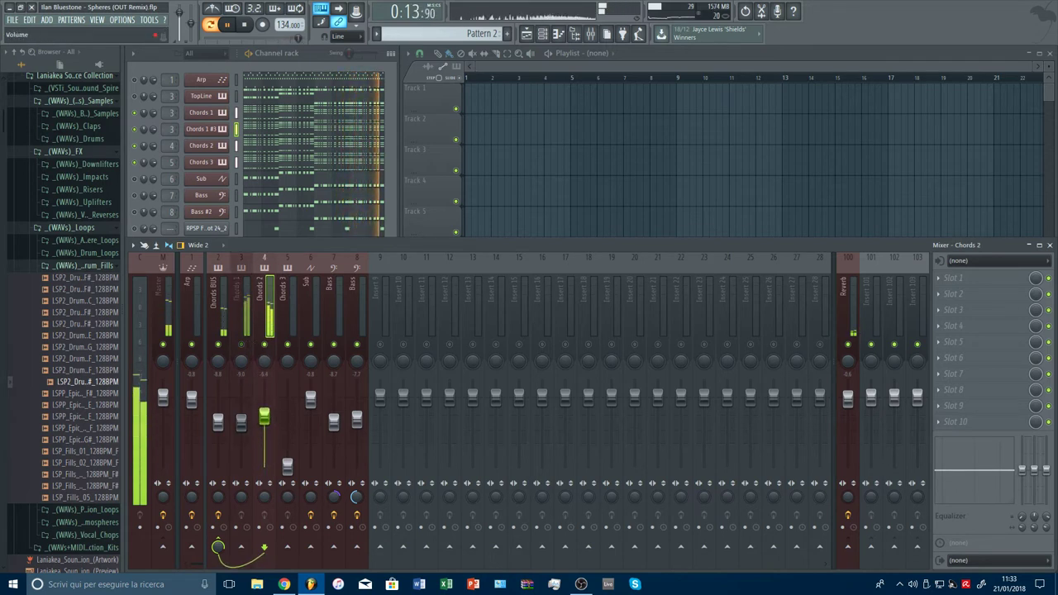
pyautogui.moveTo(287, 468); pyautogui.dragTo(287, 433)
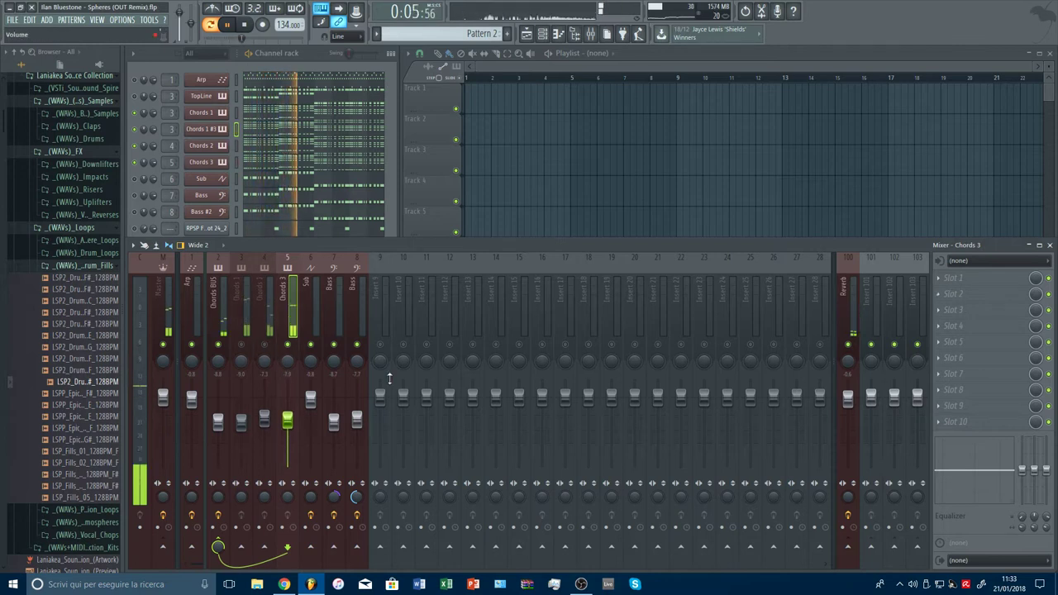
# Add Fruity Parametric EQ 2 to the Chords 3 track with a steep band 1 high-pass at about 154 Hz.
pyautogui.click(941, 279)
pyautogui.click(773, 518)
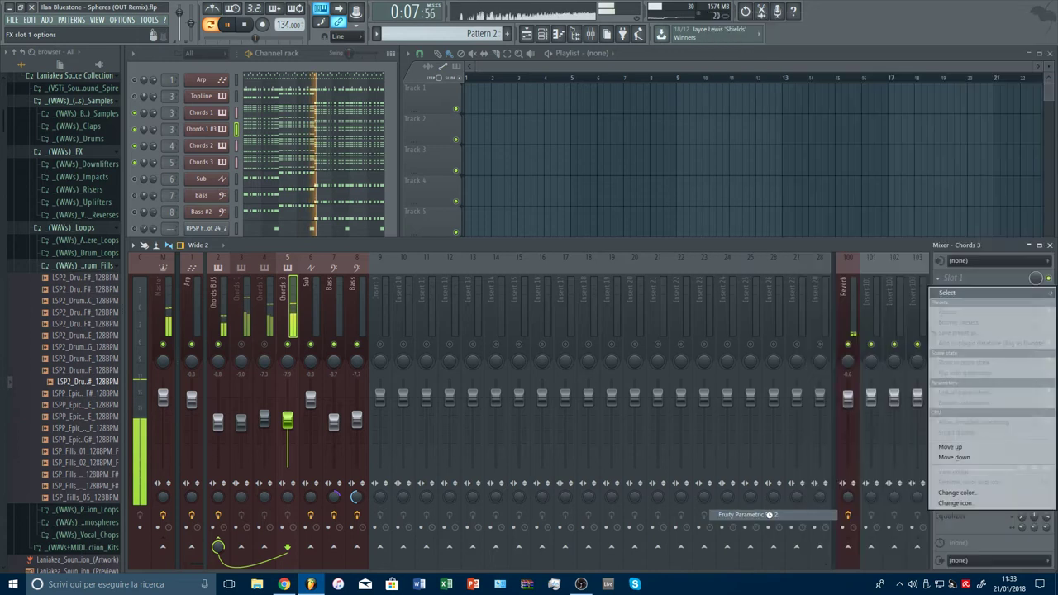
pyautogui.click(500, 161)
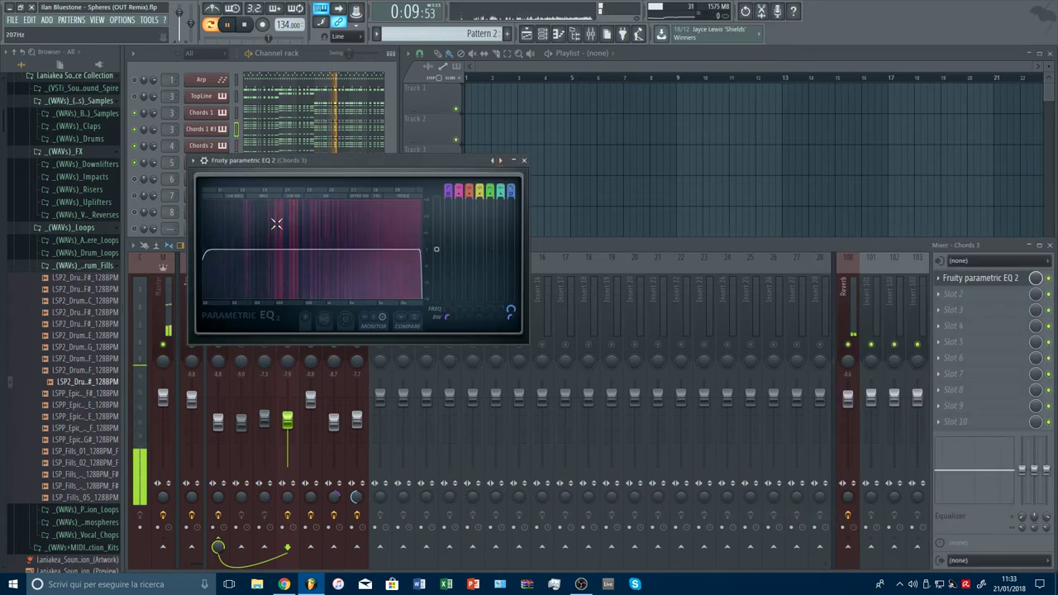
pyautogui.scroll(3, 207, 258)
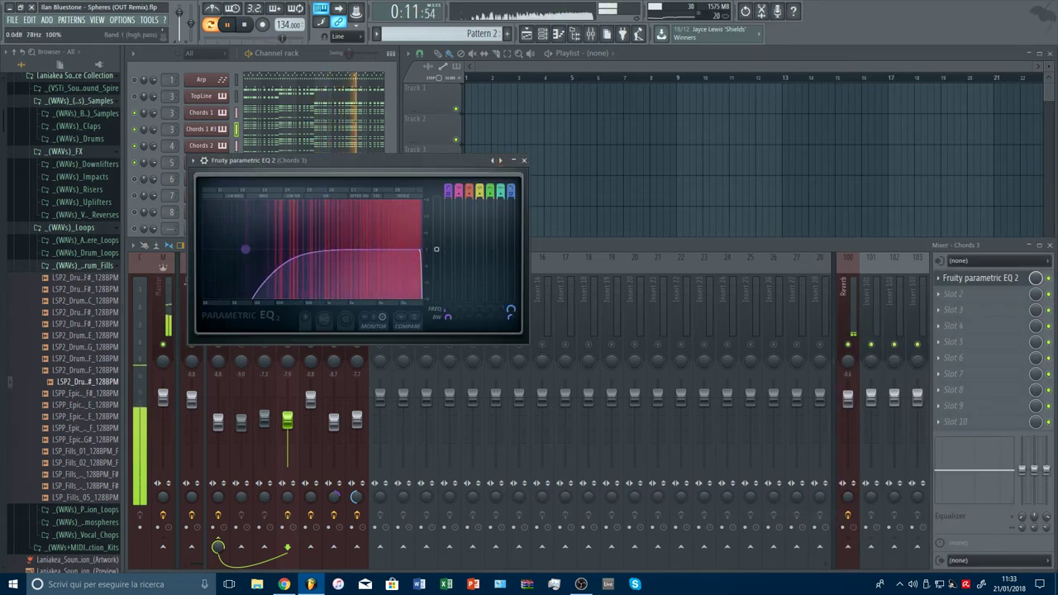
pyautogui.scroll(-3, 244, 251)
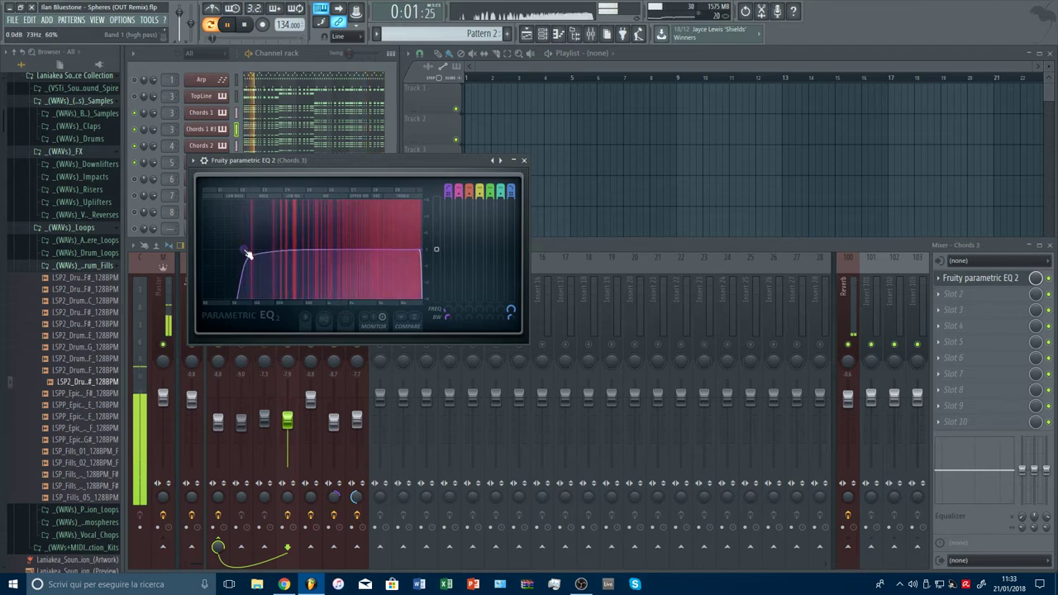
pyautogui.moveTo(248, 255); pyautogui.dragTo(263, 250)
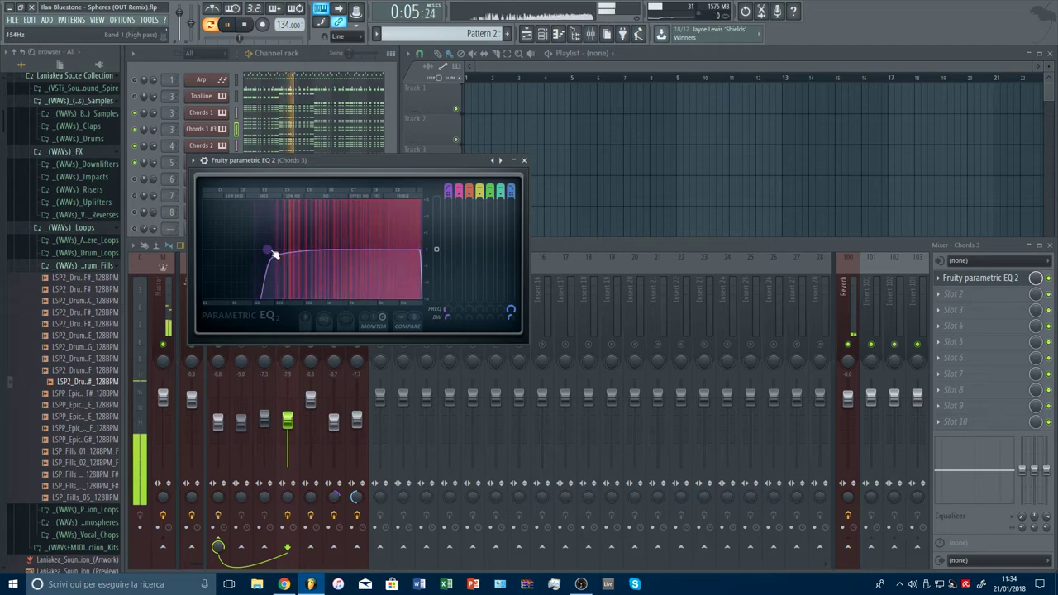
# Add a gentle midrange boost with band 5, adjust the band 7 low-pass slope, and close the Chords 3 equalizer.
pyautogui.click(490, 190)
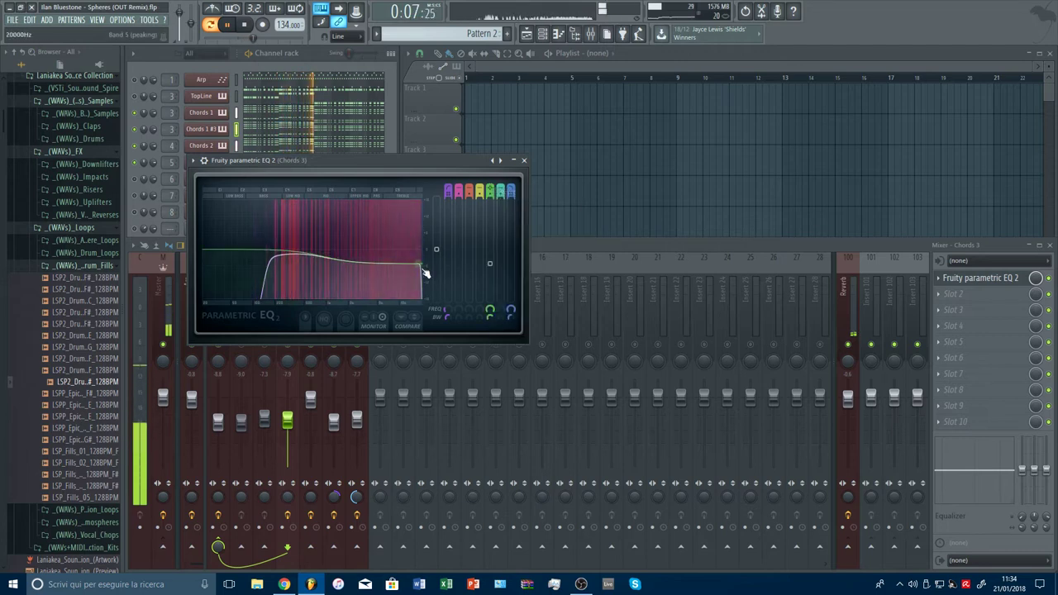
pyautogui.moveTo(424, 273); pyautogui.dragTo(322, 245)
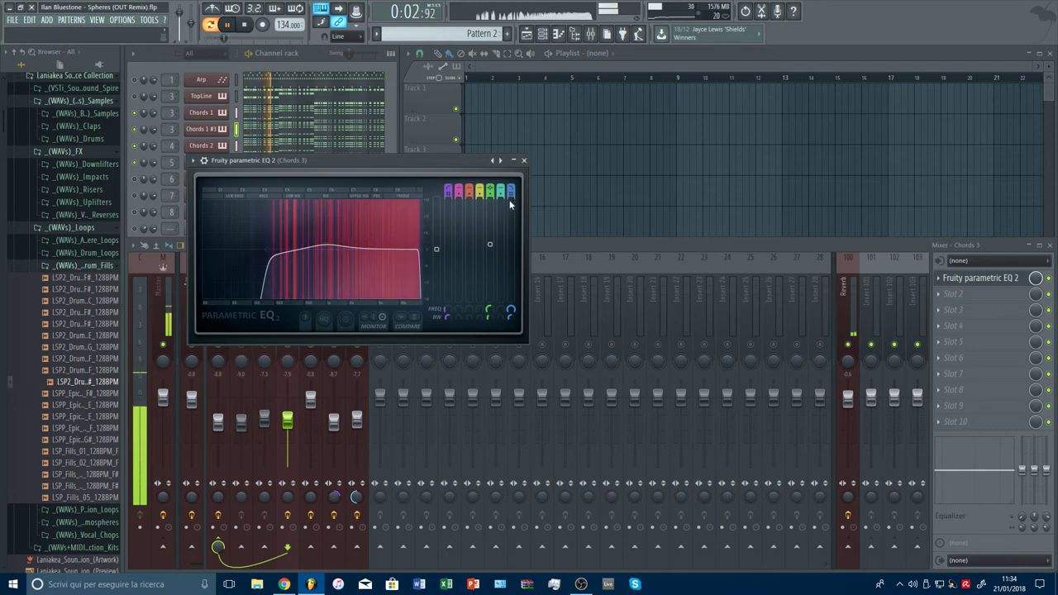
pyautogui.moveTo(510, 197); pyautogui.dragTo(510, 206)
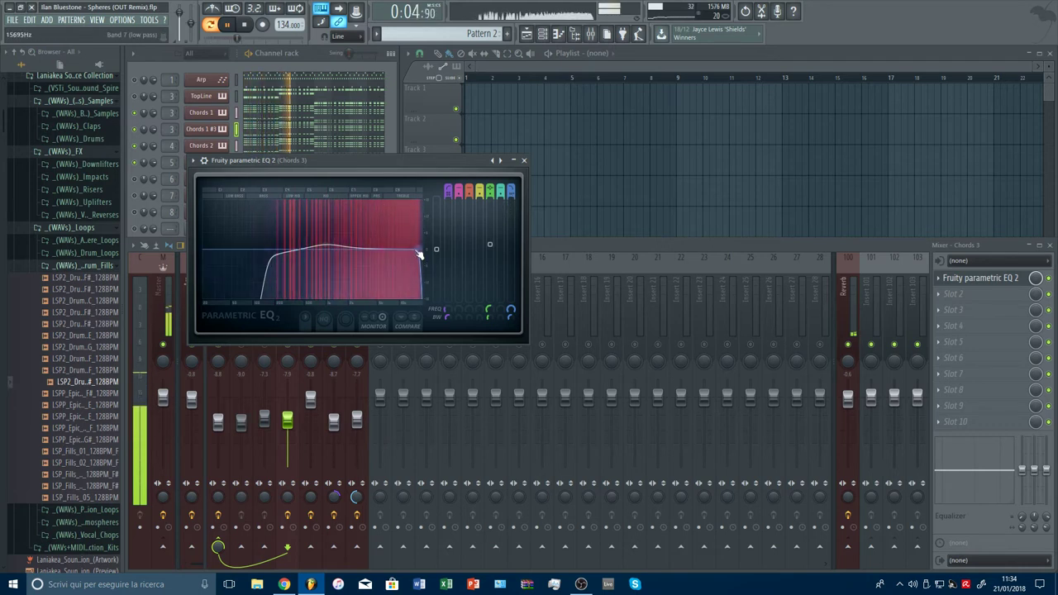
pyautogui.click(525, 160)
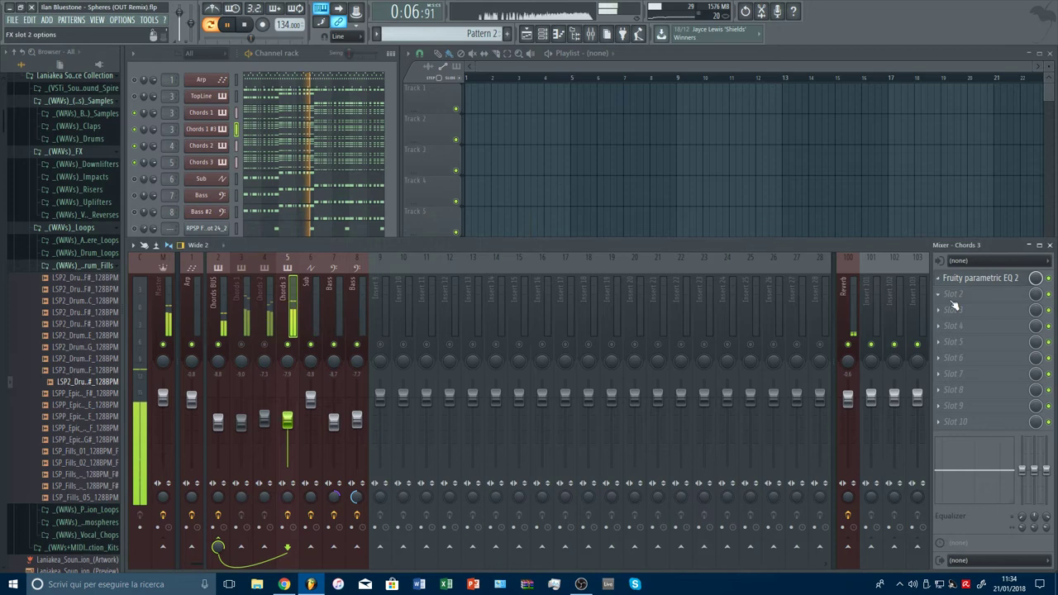
# Add CamelCrusher to Chords 3's third effect slot with about 23% tube distortion, and lower the track's fader to about -10.3 dB.
pyautogui.click(944, 308)
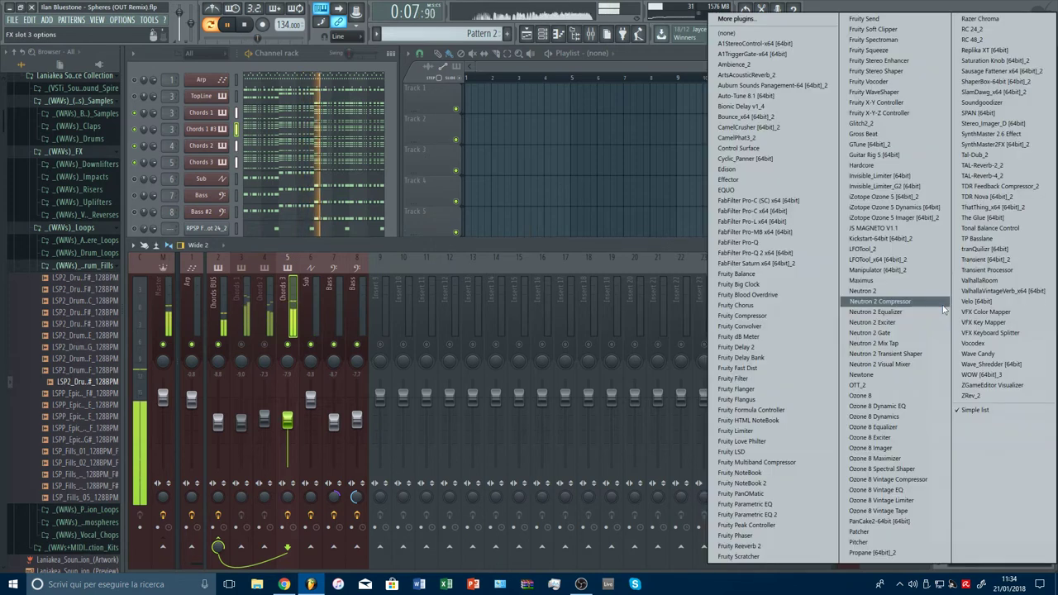
pyautogui.click(760, 130)
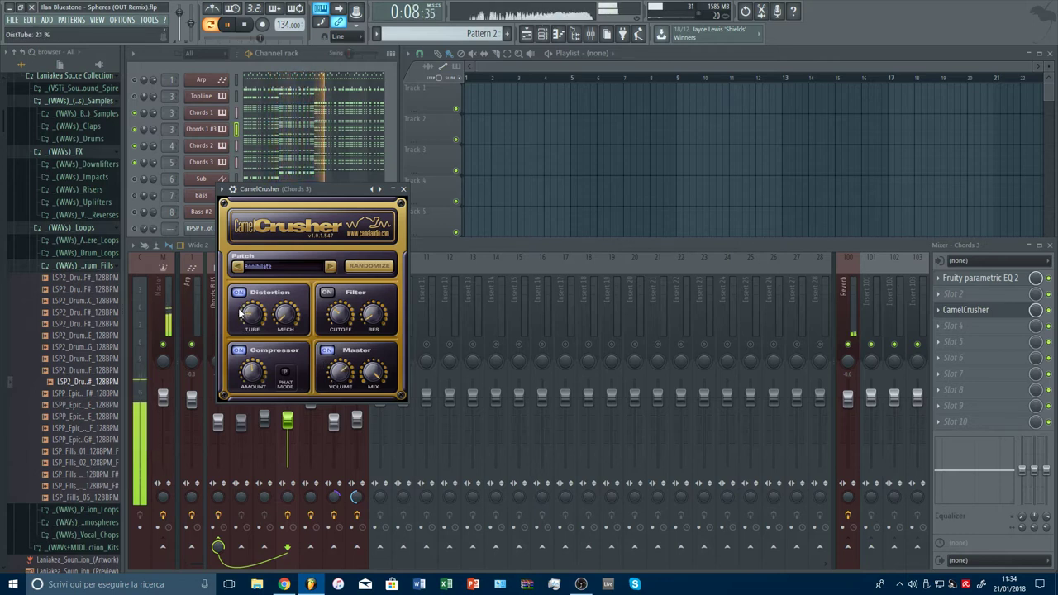
pyautogui.press('Escape')
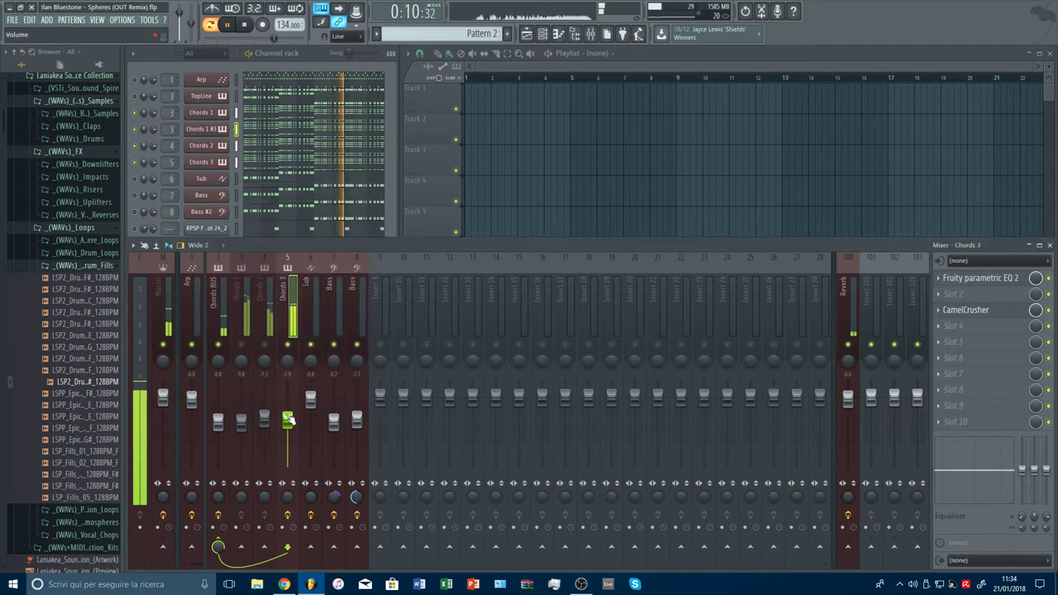
pyautogui.moveTo(288, 420); pyautogui.dragTo(288, 426)
# Add Fruity Parametric EQ 2 to the Chords 2 track, cutting the lows with a band 1 high-pass and gently boosting the highs with band 4.
pyautogui.click(269, 307)
pyautogui.click(939, 278)
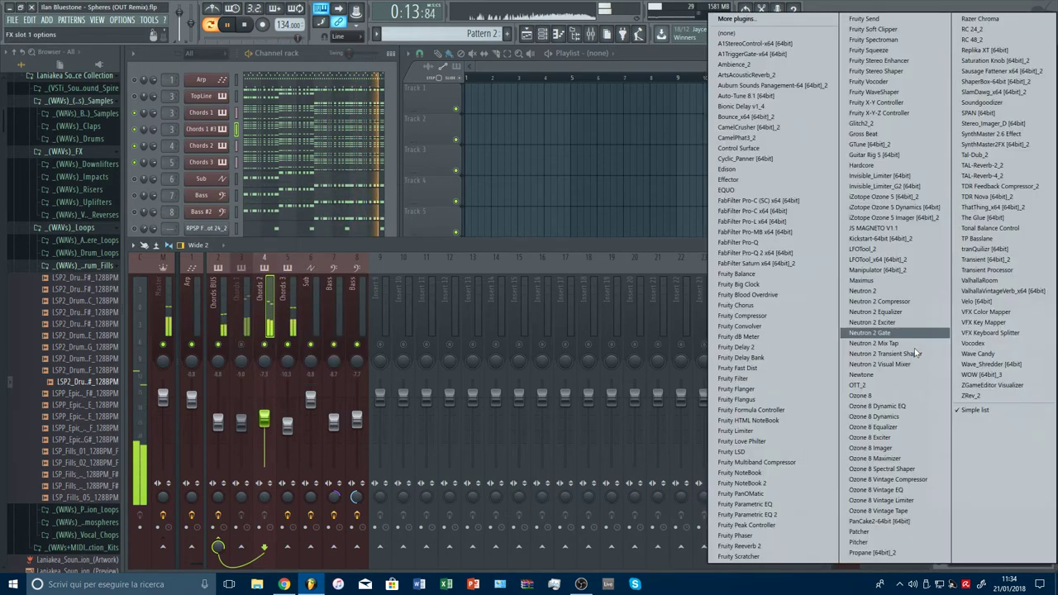
pyautogui.click(789, 515)
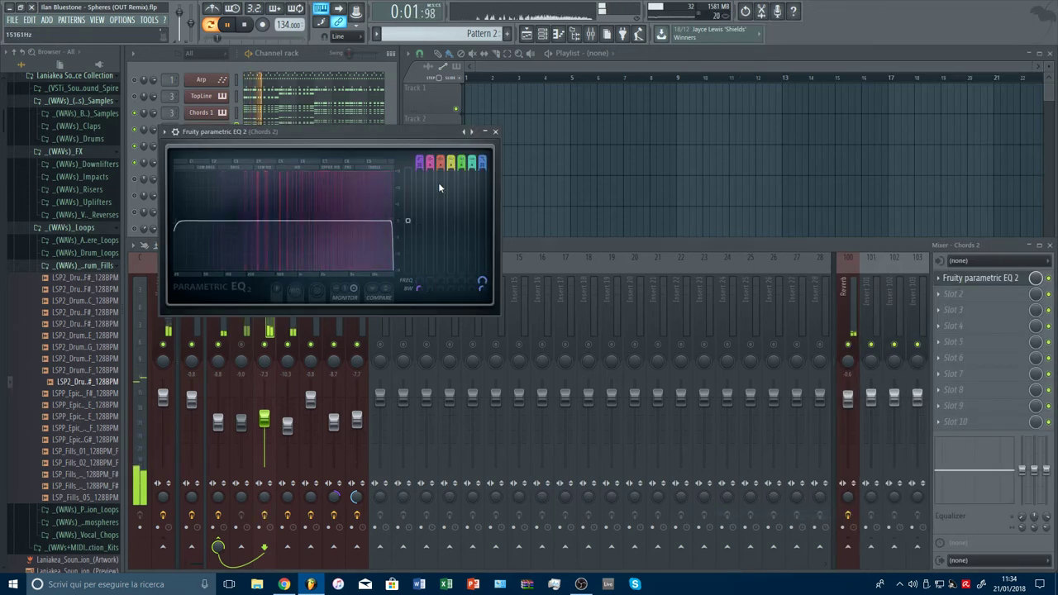
pyautogui.moveTo(175, 221)
pyautogui.mouseDown()
pyautogui.moveTo(208, 206)
pyautogui.moveTo(193, 220)
pyautogui.mouseUp()
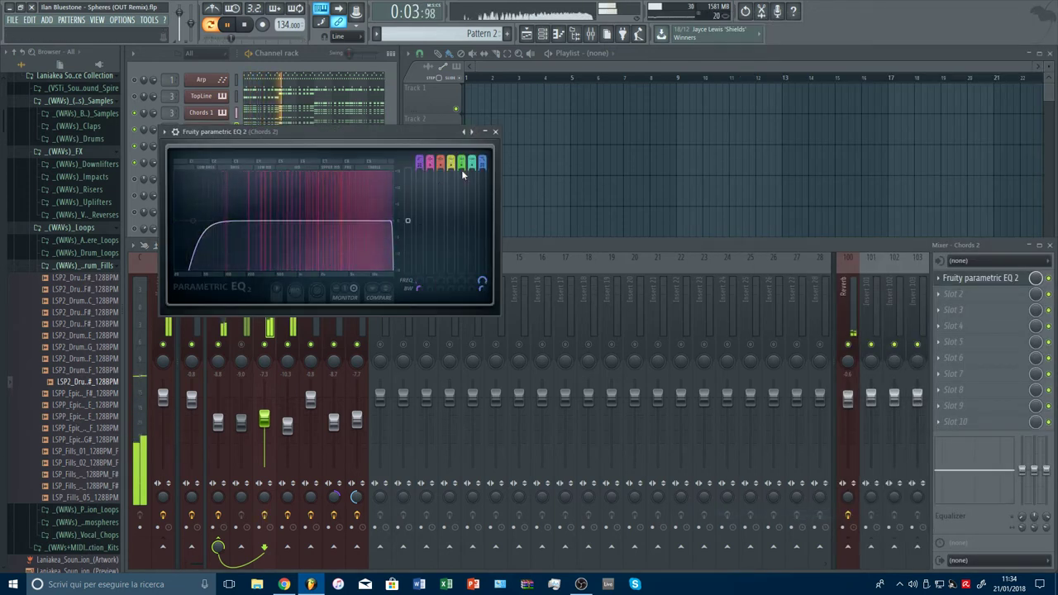
pyautogui.moveTo(420, 164); pyautogui.dragTo(419, 174)
pyautogui.moveTo(193, 220); pyautogui.dragTo(241, 220)
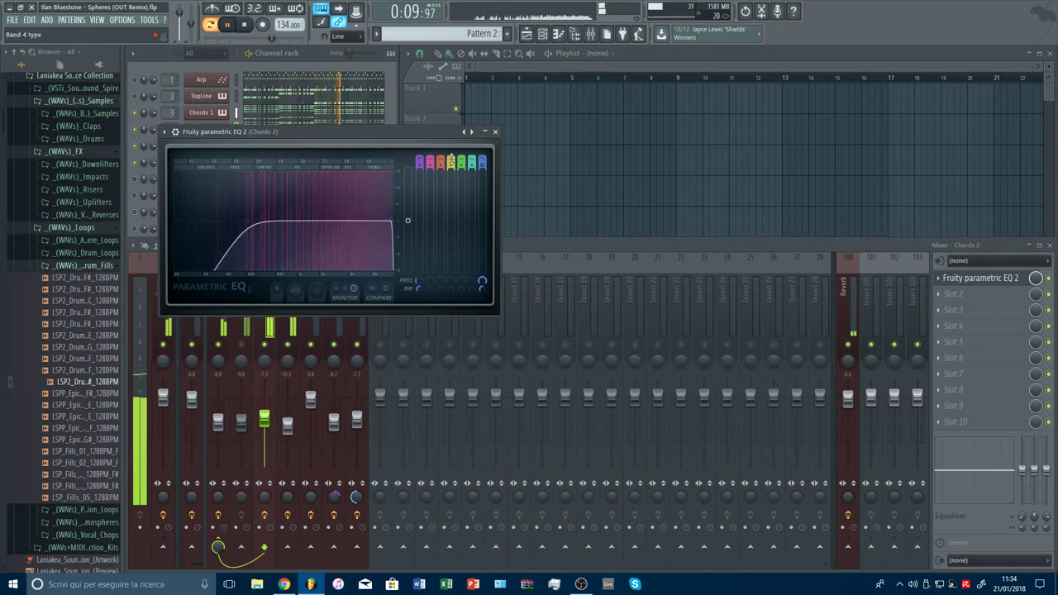
pyautogui.moveTo(278, 222); pyautogui.dragTo(364, 219)
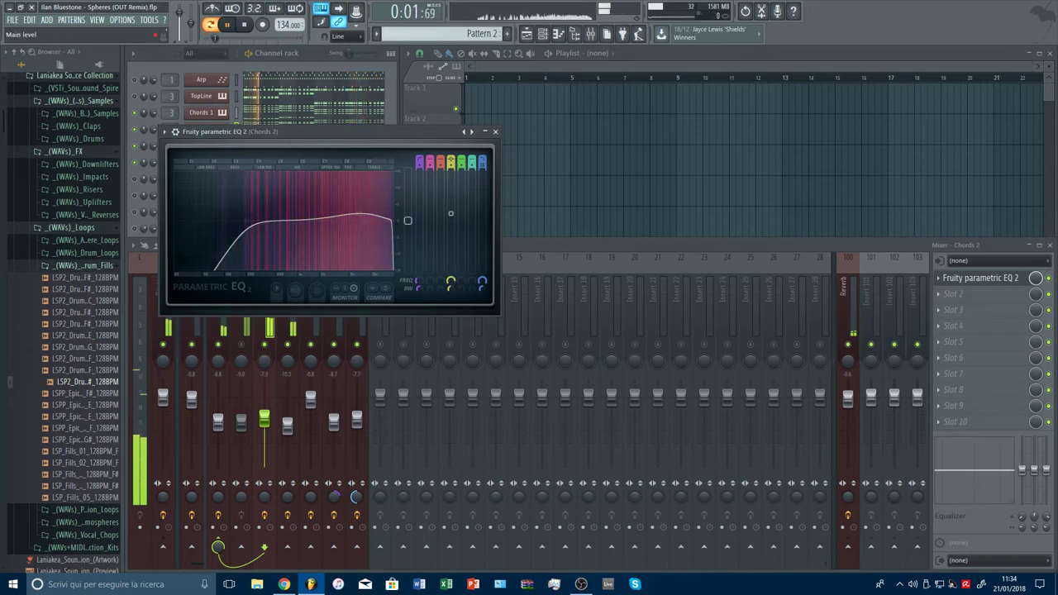
pyautogui.click(981, 278)
# Add OTT to Chords 2's third effect slot and set its depth to about 33%.
pyautogui.click(983, 314)
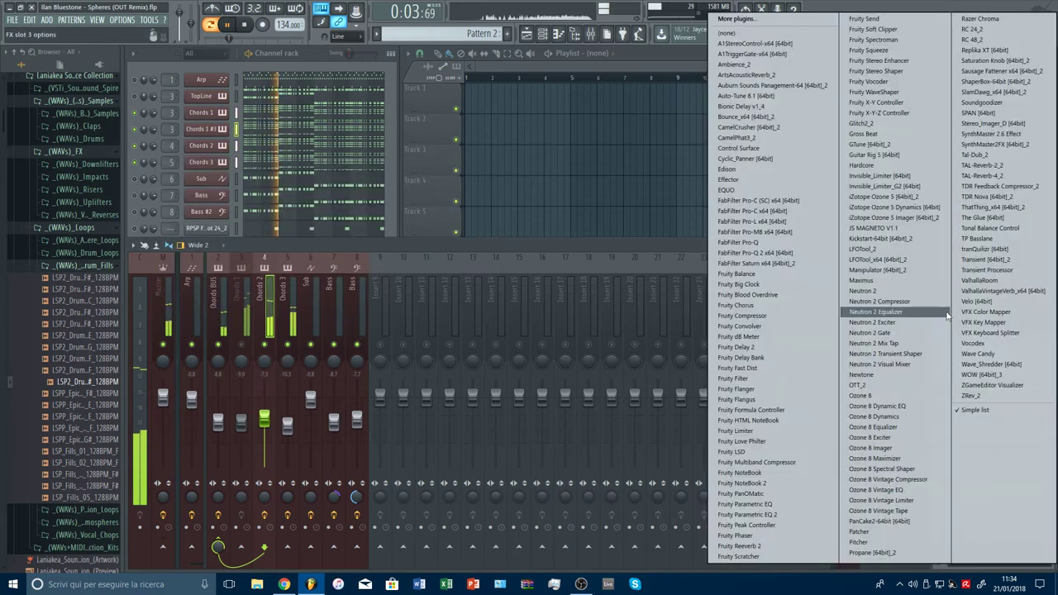
pyautogui.click(885, 395)
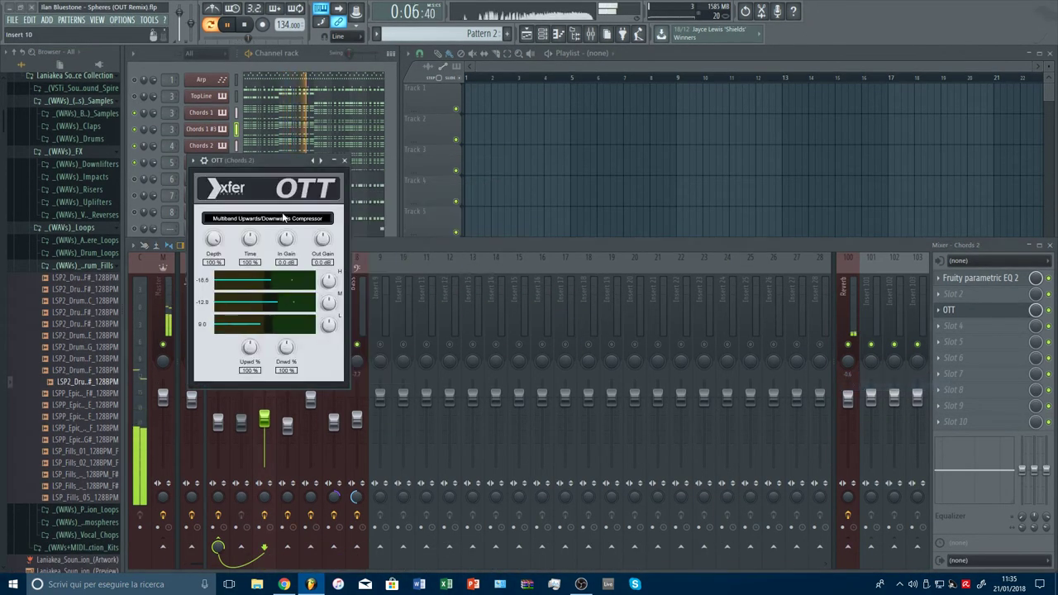
pyautogui.moveTo(214, 240); pyautogui.dragTo(213, 331)
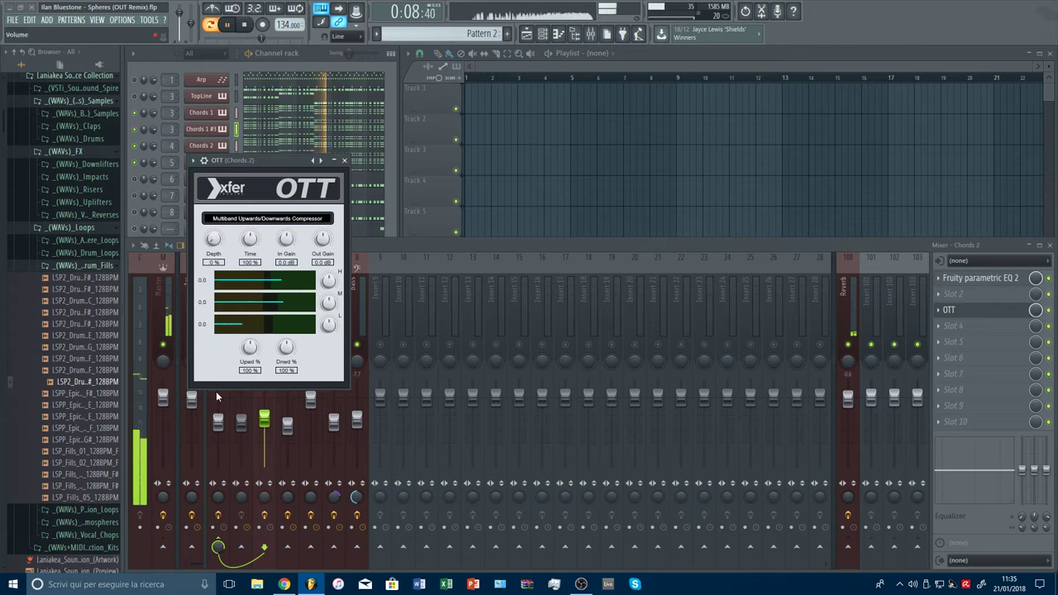
pyautogui.moveTo(216, 397); pyautogui.dragTo(207, 312)
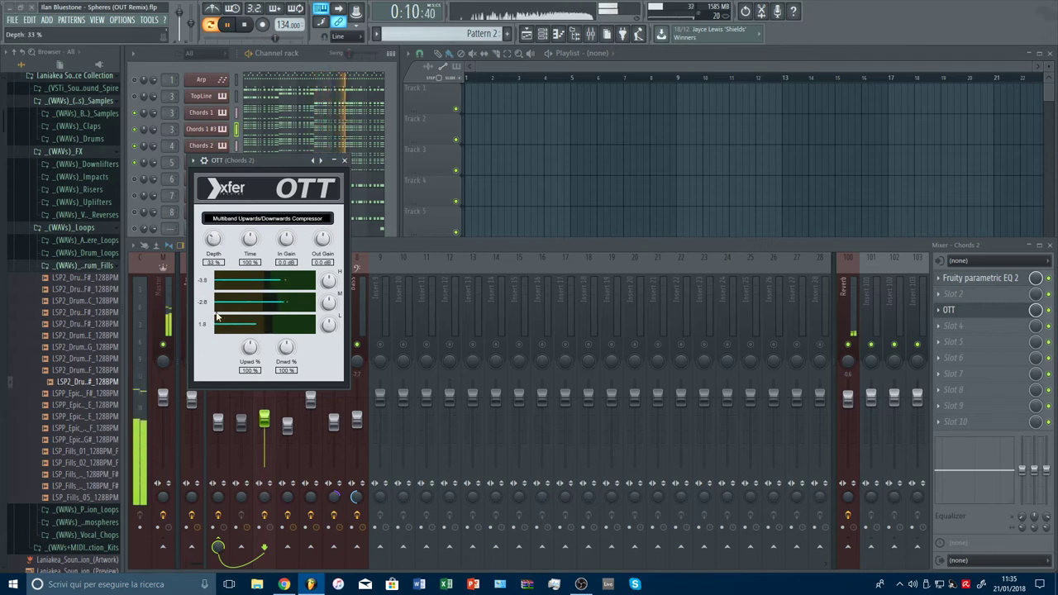
# Set Chords 2's OTT to 36% downward compression and about 39% depth, reduce its low-band gain, and close the plugin.
pyautogui.moveTo(291, 356); pyautogui.dragTo(293, 384)
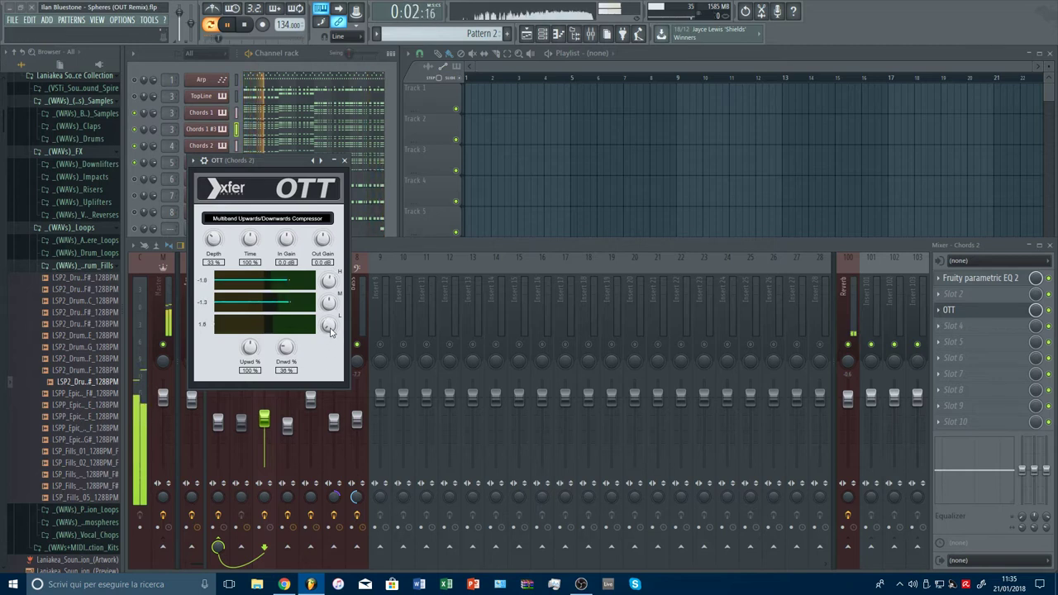
pyautogui.moveTo(330, 329); pyautogui.dragTo(327, 281)
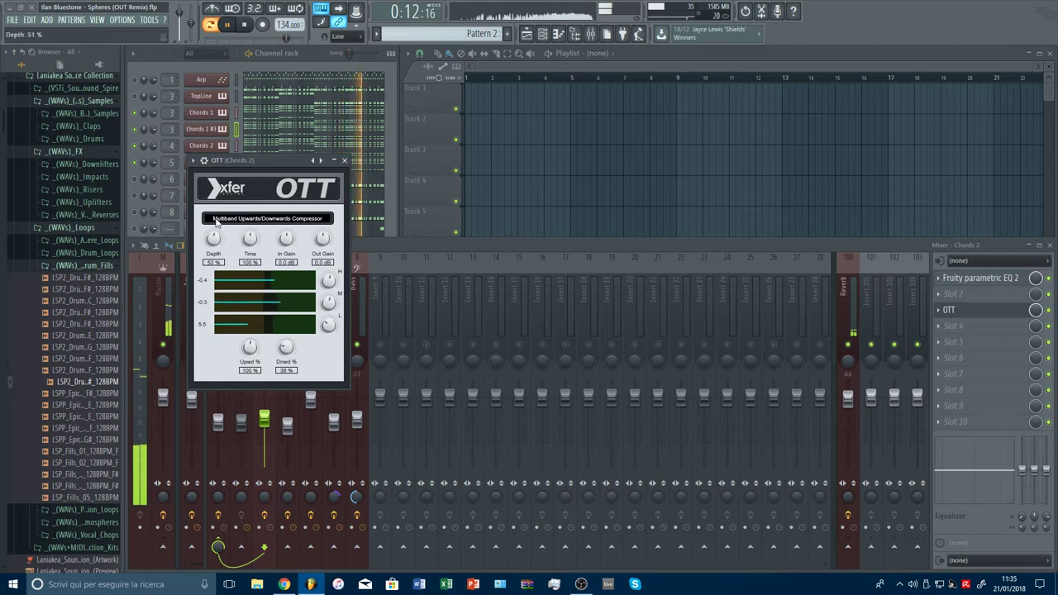
pyautogui.moveTo(214, 238)
pyautogui.mouseDown()
pyautogui.moveTo(218, 284)
pyautogui.moveTo(215, 232)
pyautogui.mouseUp()
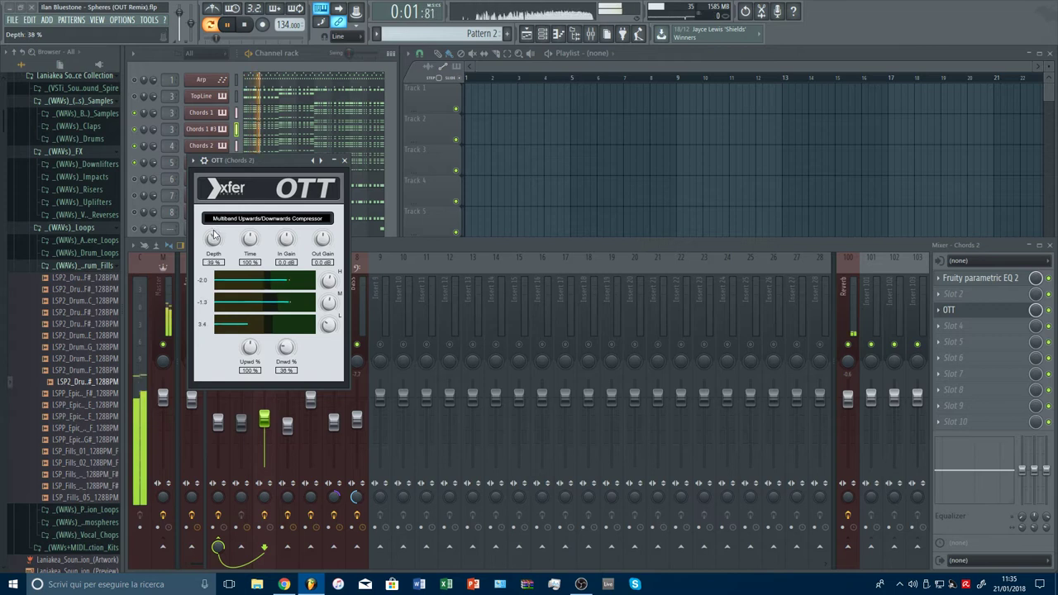
pyautogui.click(344, 160)
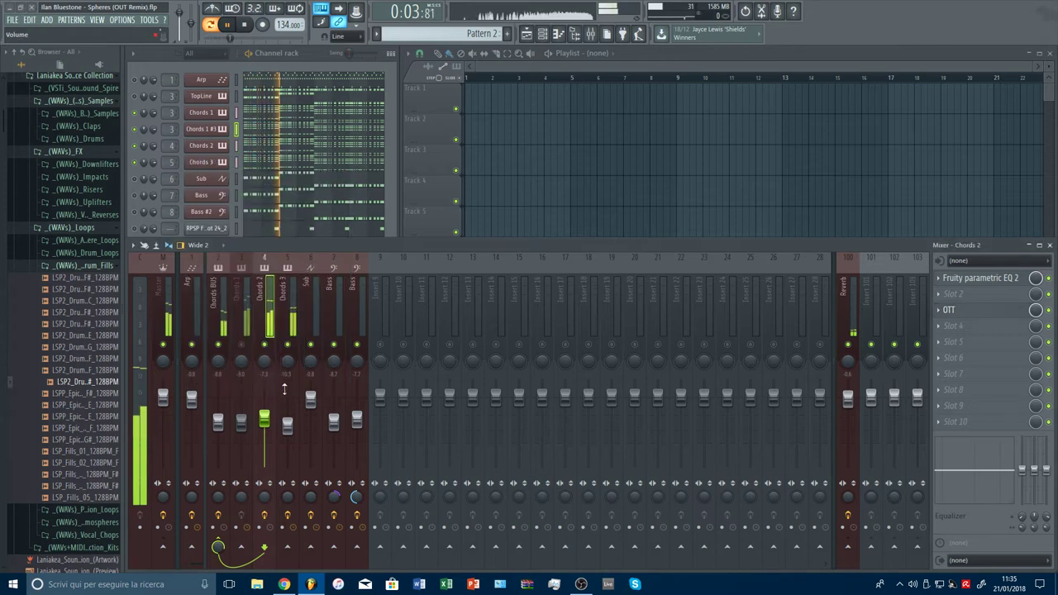
# Unmute the Chords 1 and Chords 2 mixer tracks and lower the Chords 1 fader to about -9.7 dB.
pyautogui.click(288, 306)
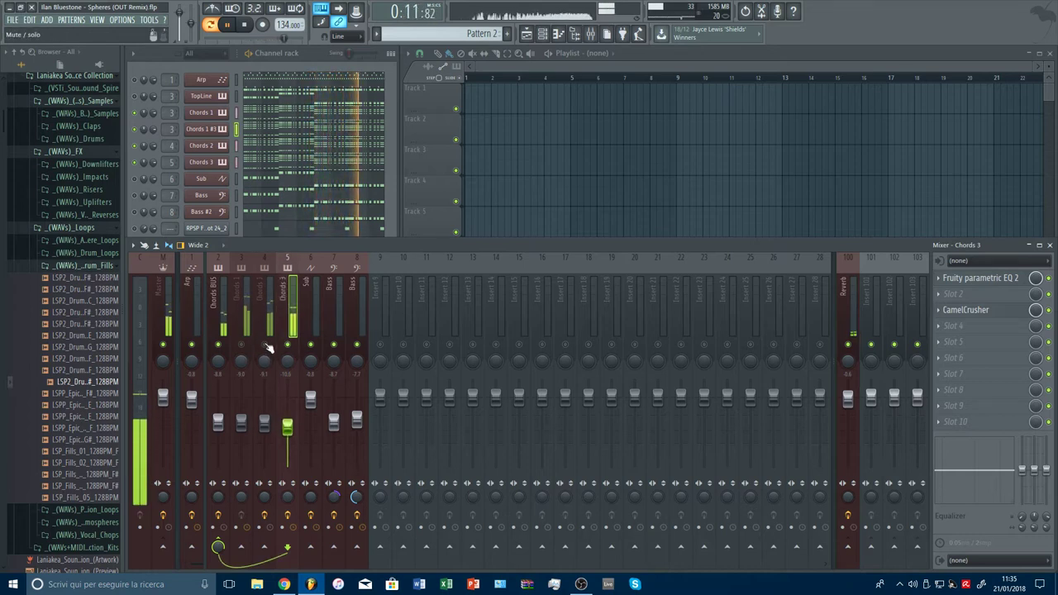
pyautogui.click(243, 345)
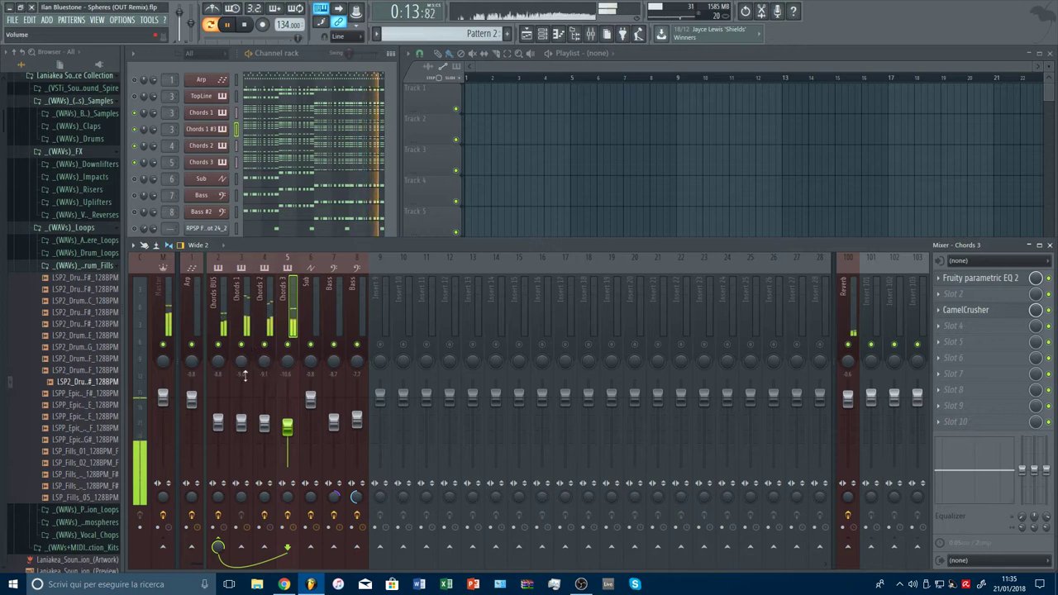
pyautogui.moveTo(245, 423); pyautogui.dragTo(245, 425)
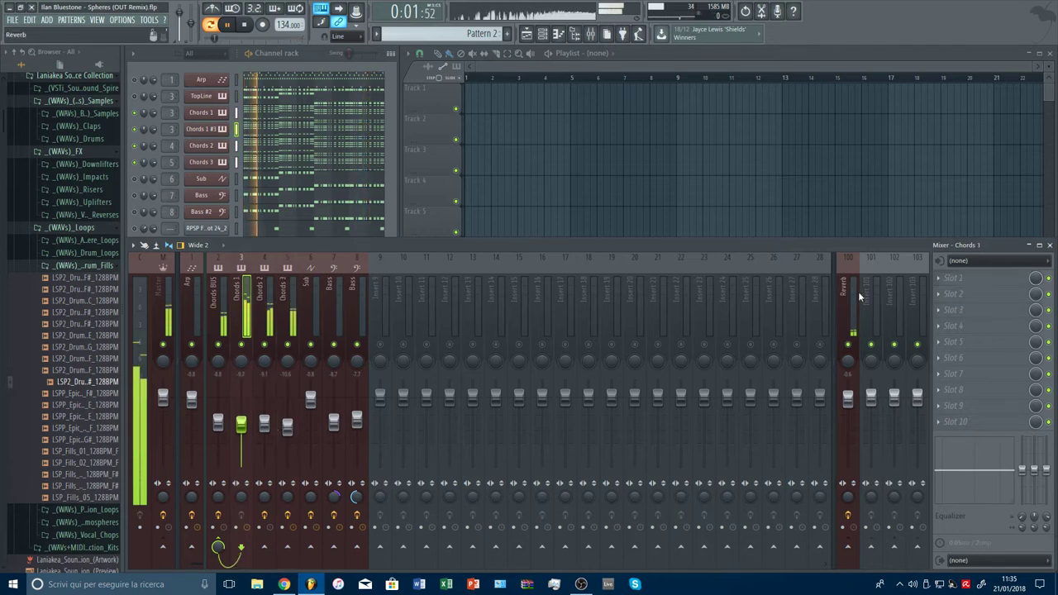
# Add Fruity Parametric EQ 2 to Chords 1 with a band 1 high-pass, and turn bands 3 and 4 into peaking filters.
pyautogui.click(975, 278)
pyautogui.click(773, 507)
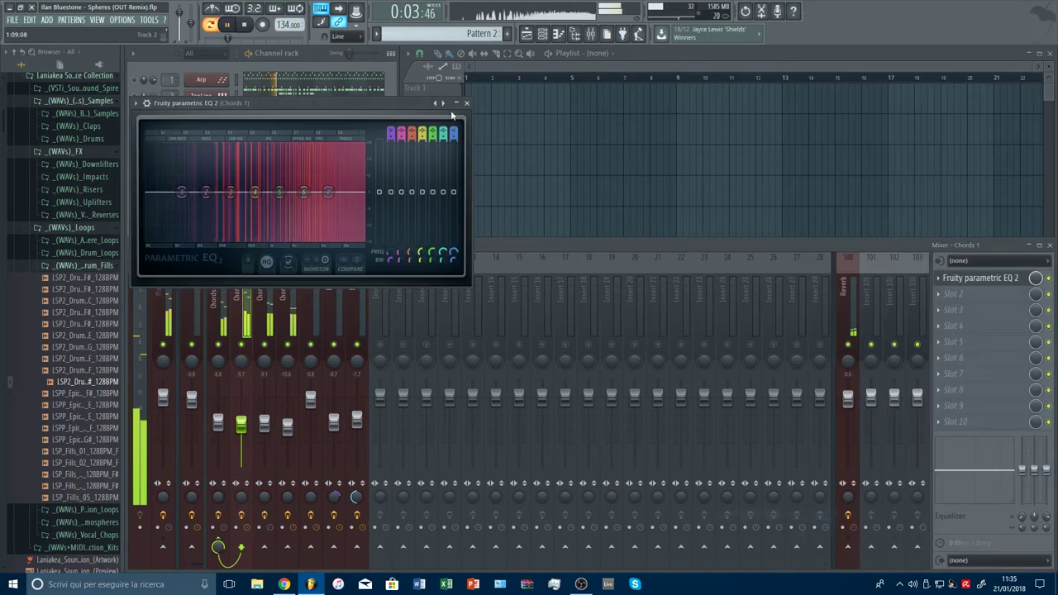
pyautogui.moveTo(190, 180)
pyautogui.mouseDown()
pyautogui.moveTo(160, 204)
pyautogui.moveTo(212, 207)
pyautogui.moveTo(248, 194)
pyautogui.moveTo(181, 191)
pyautogui.mouseUp()
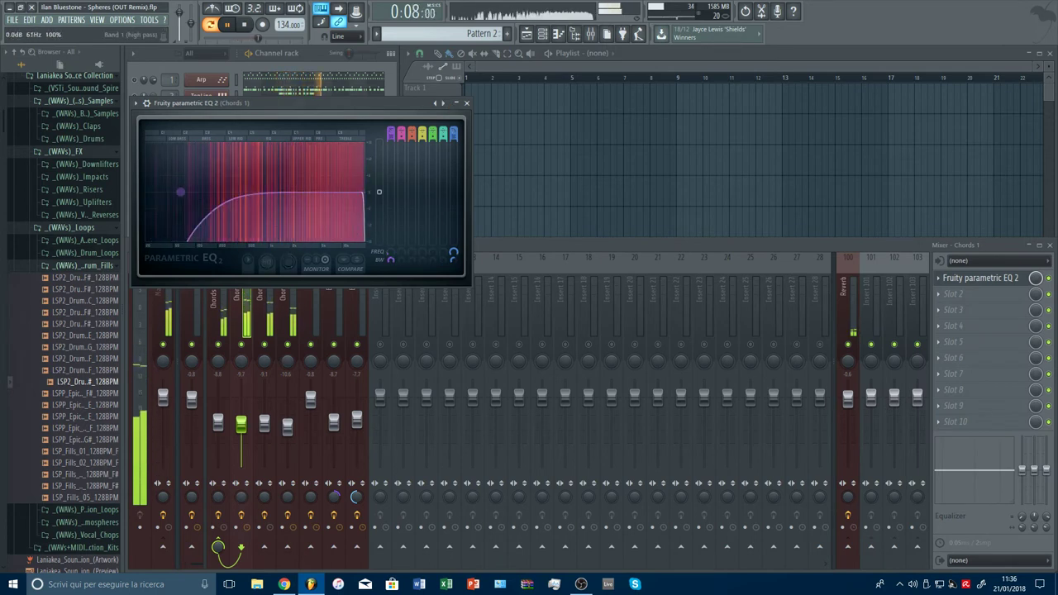
pyautogui.rightClick(411, 131)
pyautogui.click(419, 136)
pyautogui.click(431, 135)
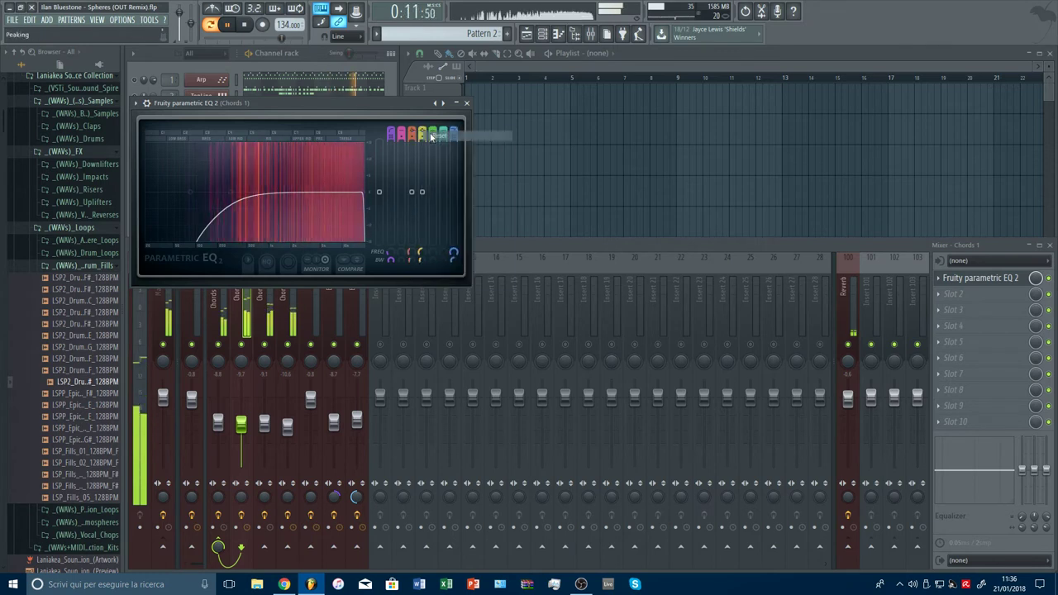
# Gently boost the highs with band 4, adjust the band 3 peak around 600 Hz, and close the Chords 1 equalizer.
pyautogui.moveTo(284, 194); pyautogui.dragTo(341, 176)
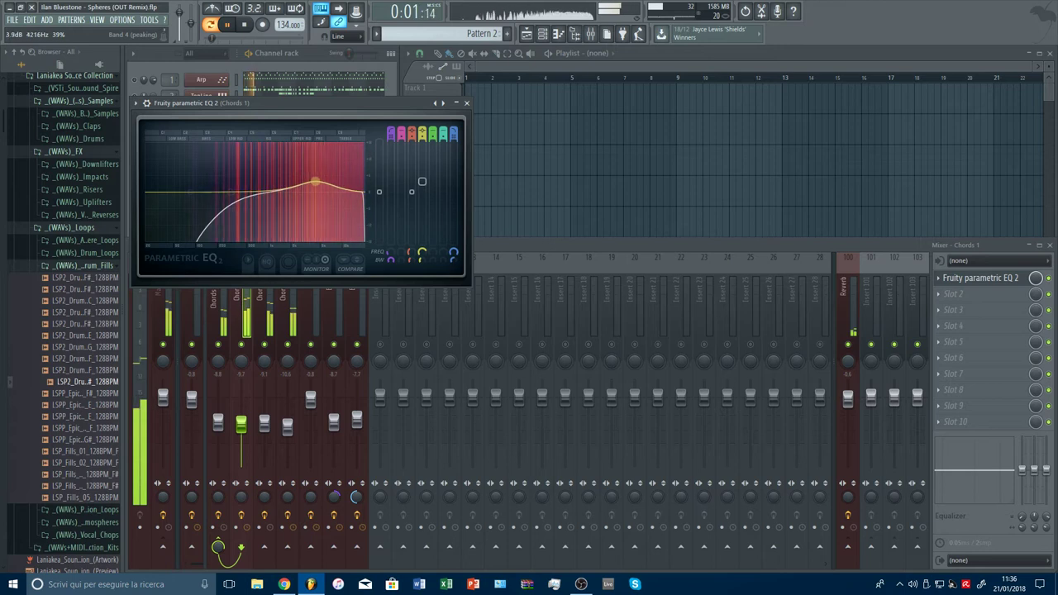
pyautogui.moveTo(315, 181); pyautogui.dragTo(316, 184)
pyautogui.moveTo(252, 194)
pyautogui.mouseDown()
pyautogui.moveTo(250, 173)
pyautogui.moveTo(257, 188)
pyautogui.mouseUp()
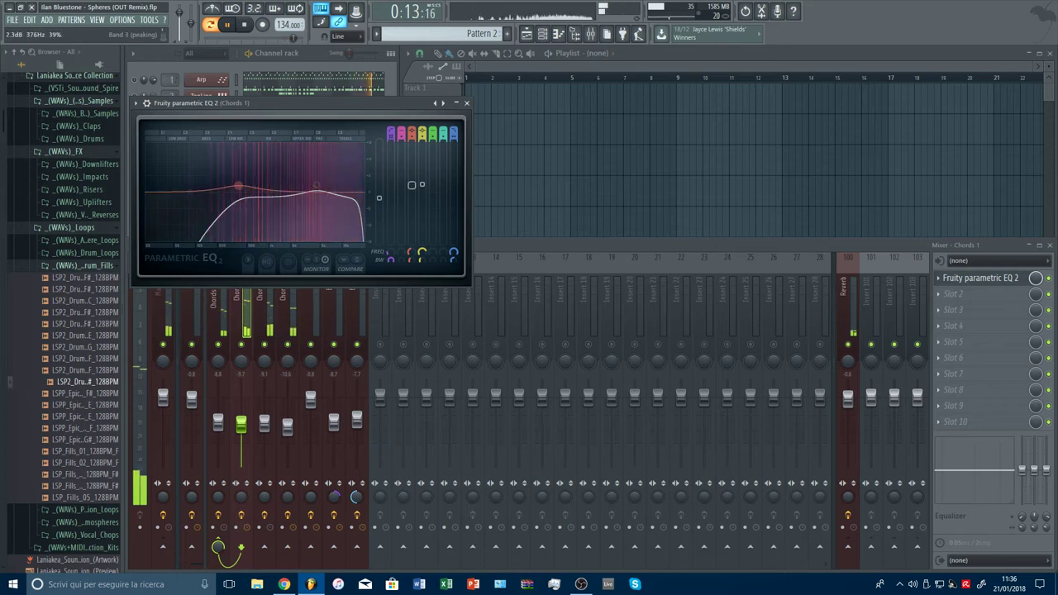
pyautogui.moveTo(239, 187); pyautogui.dragTo(254, 159)
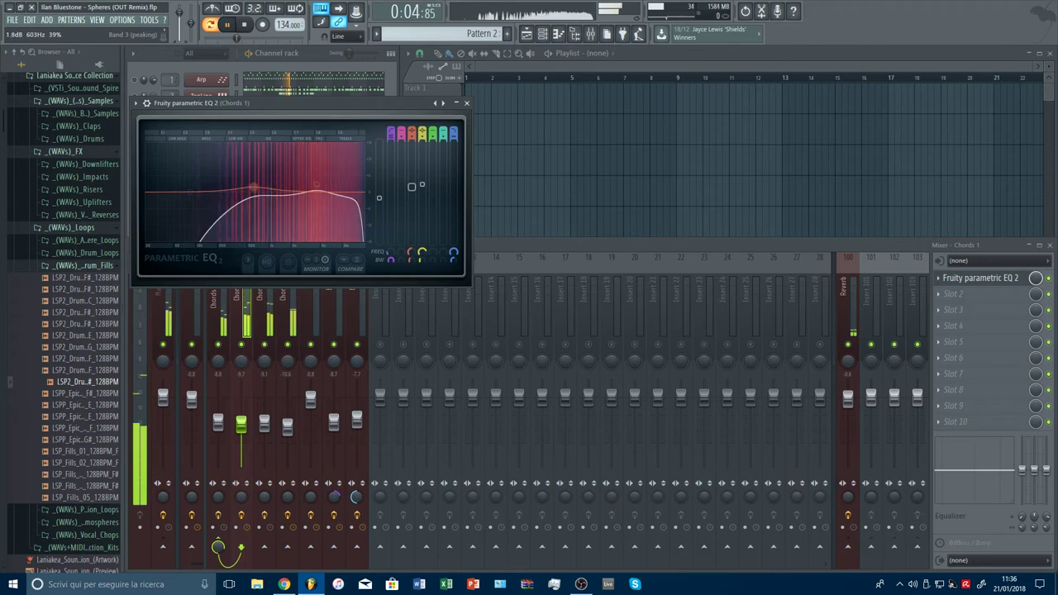
pyautogui.moveTo(254, 186); pyautogui.dragTo(254, 196)
pyautogui.press('Escape')
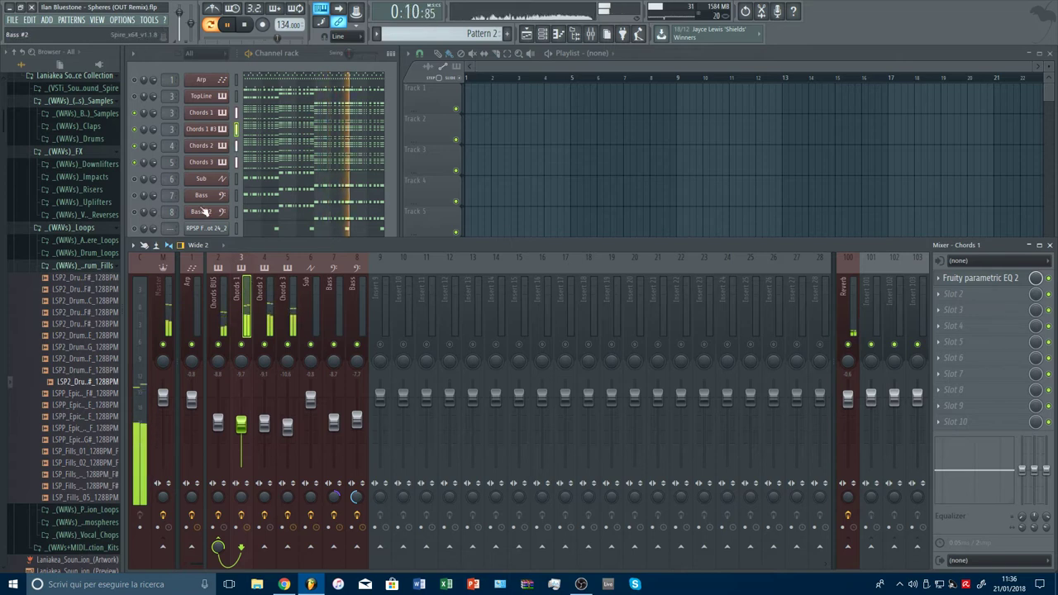
# Bring in the Sub channel with CamelCrusher in its third effect slot and its mixer fader lowered to about -12.2 dB.
pyautogui.click(135, 178)
pyautogui.moveTo(310, 397); pyautogui.dragTo(310, 425)
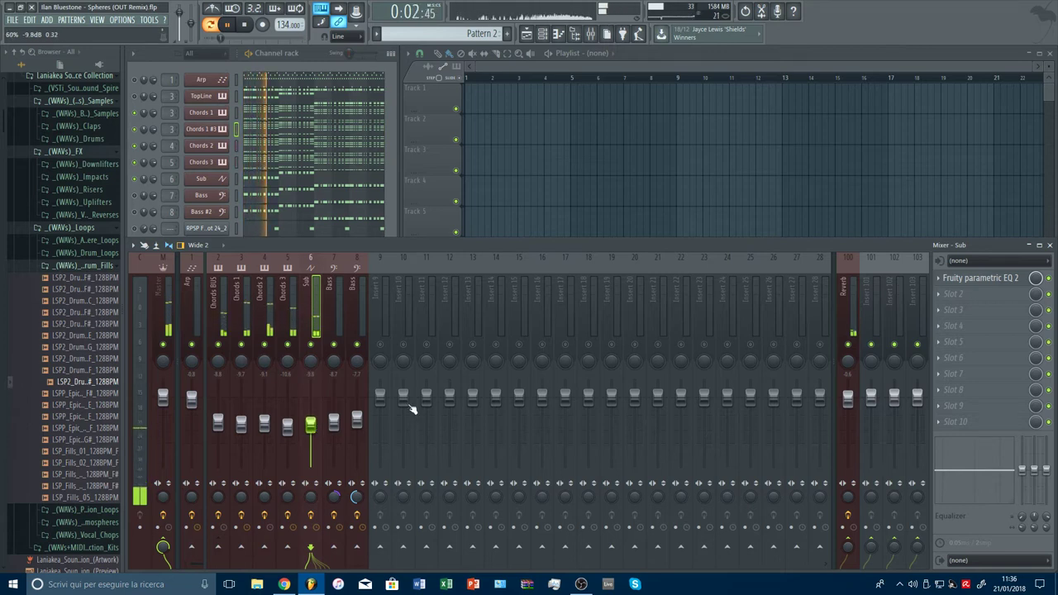
pyautogui.click(963, 310)
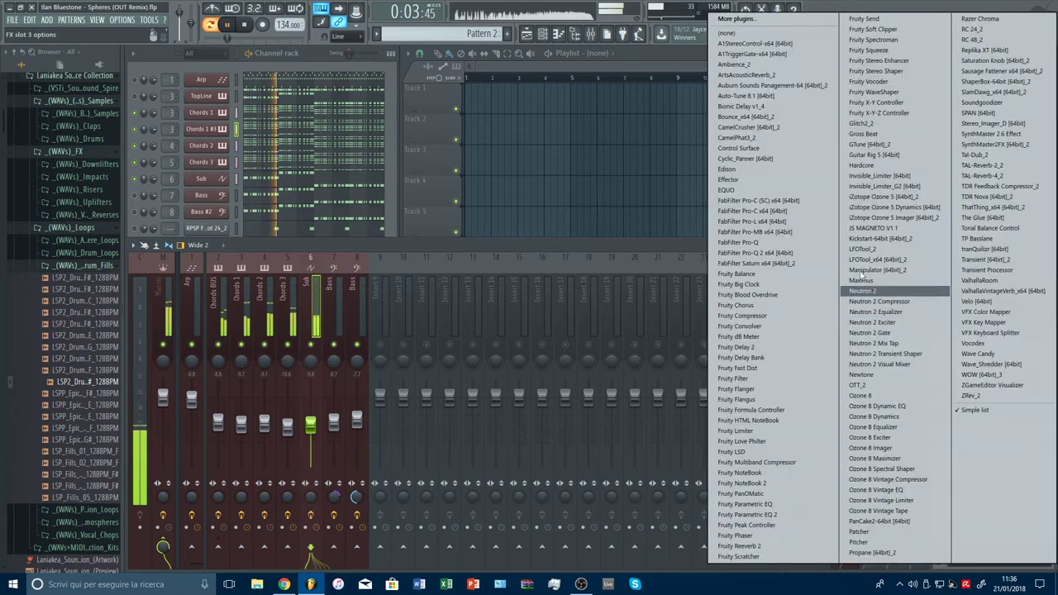
pyautogui.click(749, 127)
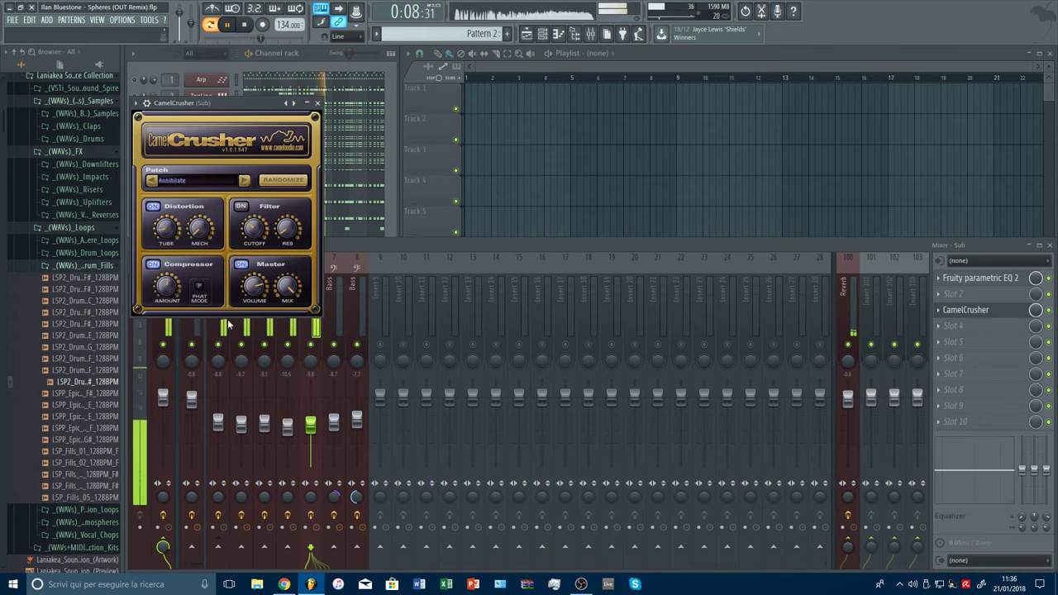
pyautogui.press('Escape')
pyautogui.moveTo(310, 424); pyautogui.dragTo(310, 427)
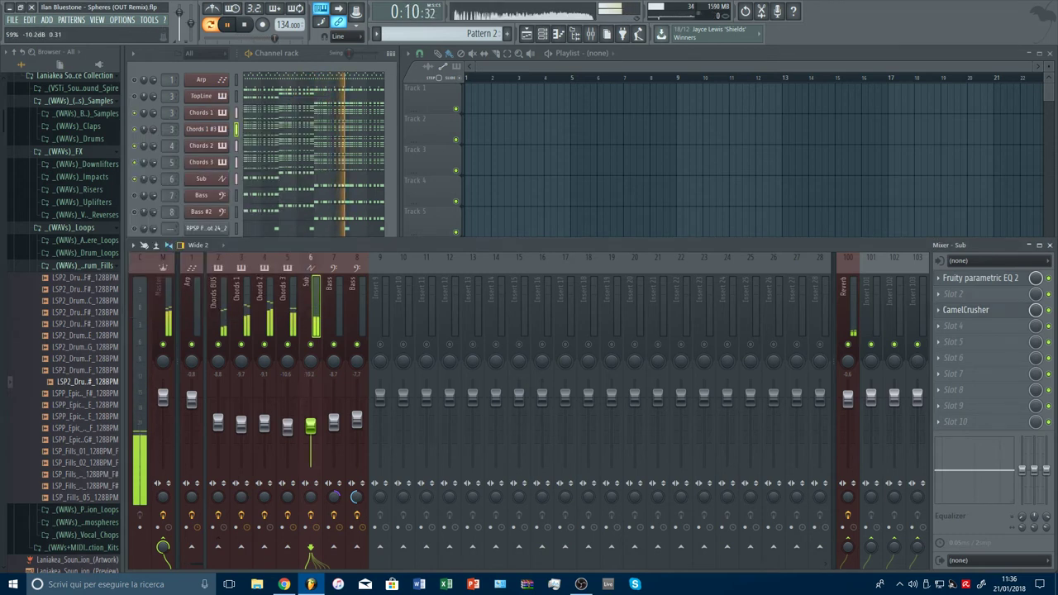
# Enable the first Bass channel, remove Fruity Stereo Enhancer from its mixer track, and lower its fader to about -18.3 dB.
pyautogui.click(143, 210)
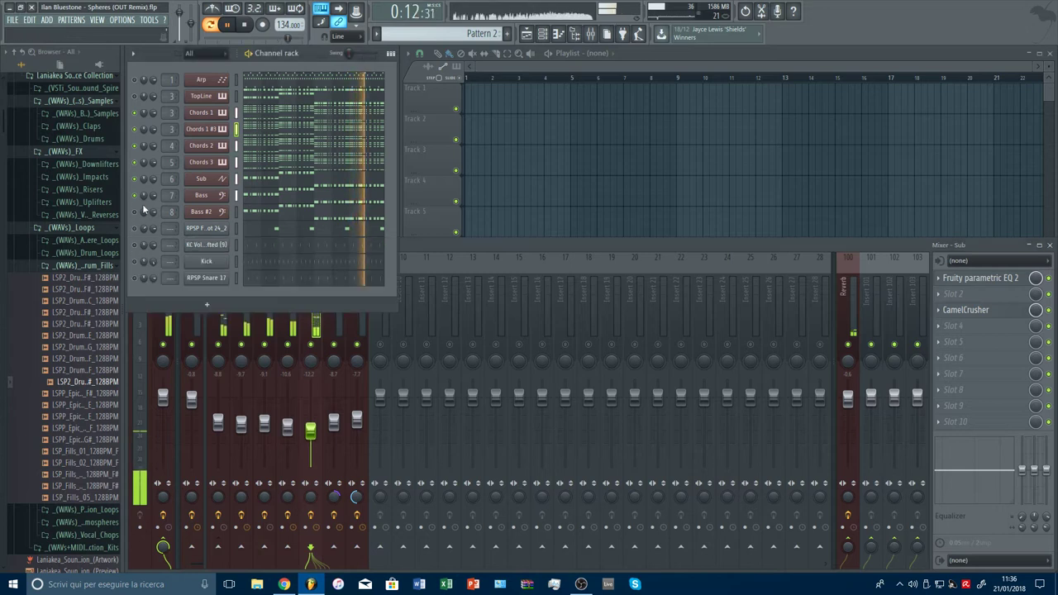
pyautogui.moveTo(334, 421)
pyautogui.mouseDown()
pyautogui.moveTo(333, 463)
pyautogui.moveTo(334, 434)
pyautogui.mouseUp()
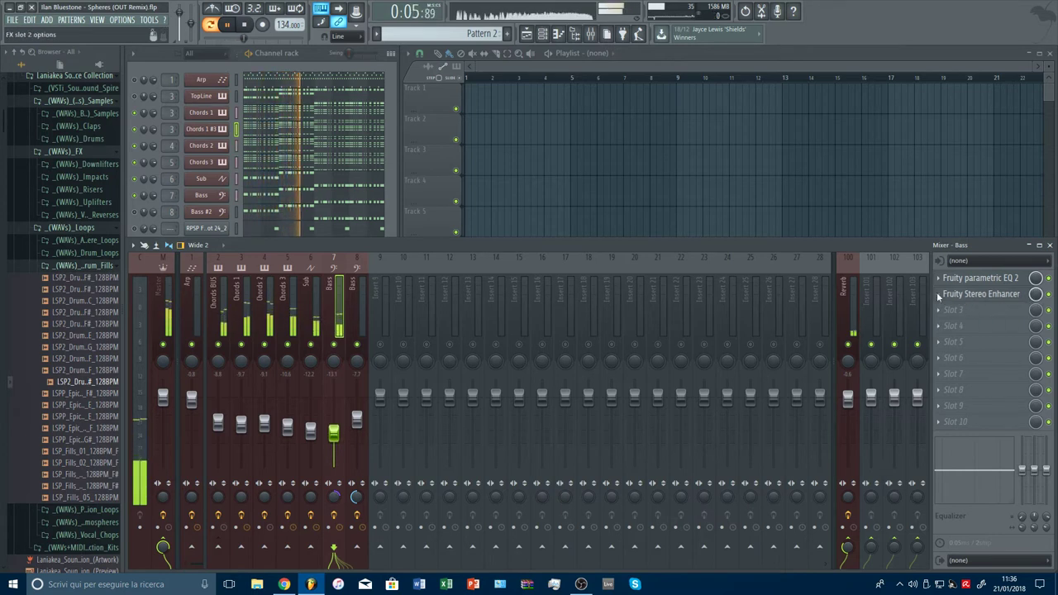
pyautogui.click(937, 295)
pyautogui.moveTo(947, 310)
pyautogui.click(744, 37)
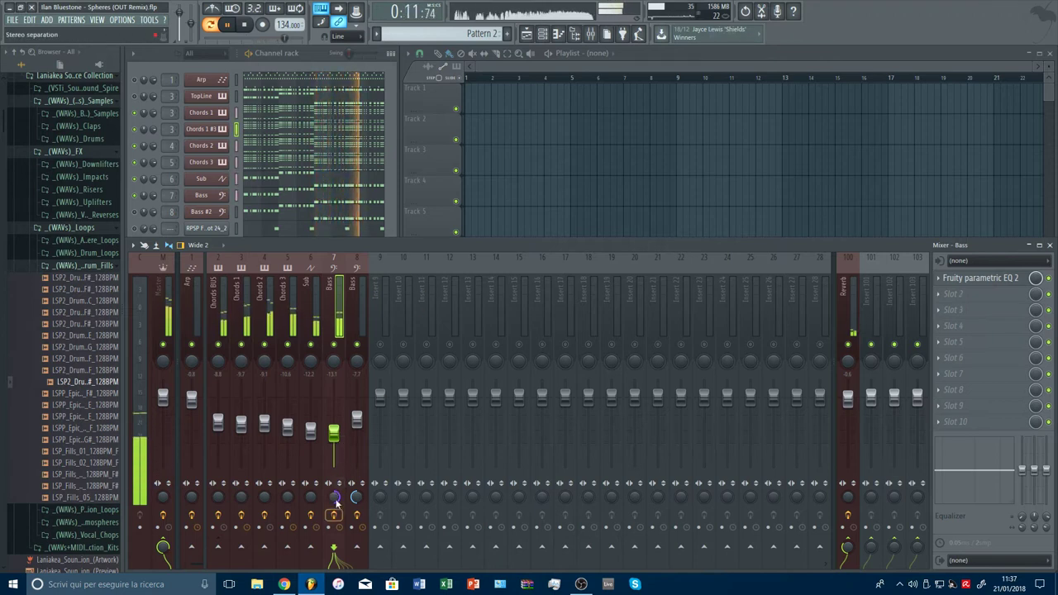
pyautogui.moveTo(334, 432); pyautogui.dragTo(334, 446)
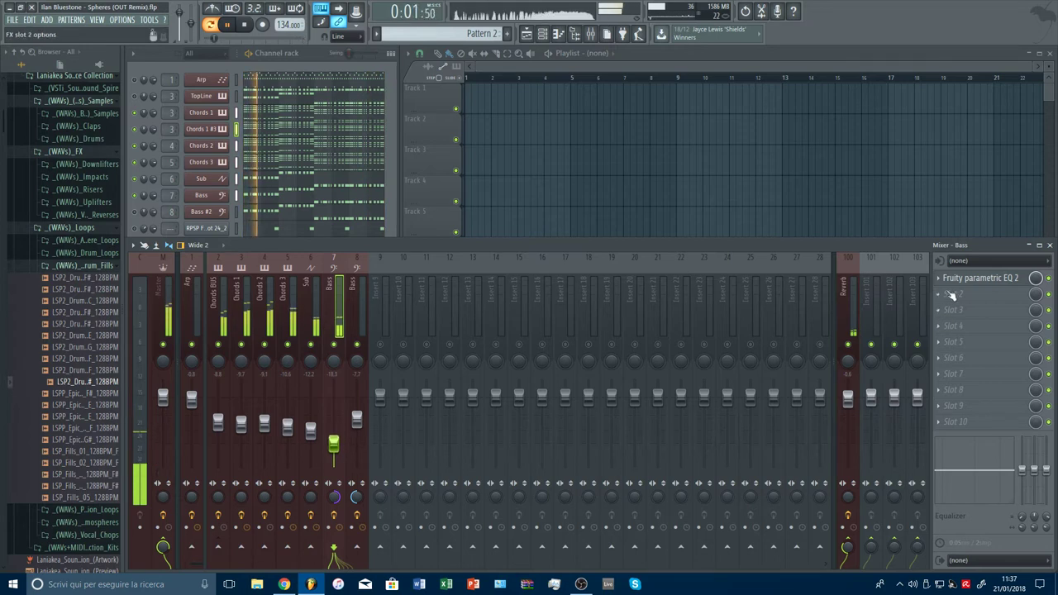
# In the first Bass track's equalizer, reduce the band 4 boost, deepen the band 2 cut, and lower the band 7 low-pass cutoff.
pyautogui.click(967, 279)
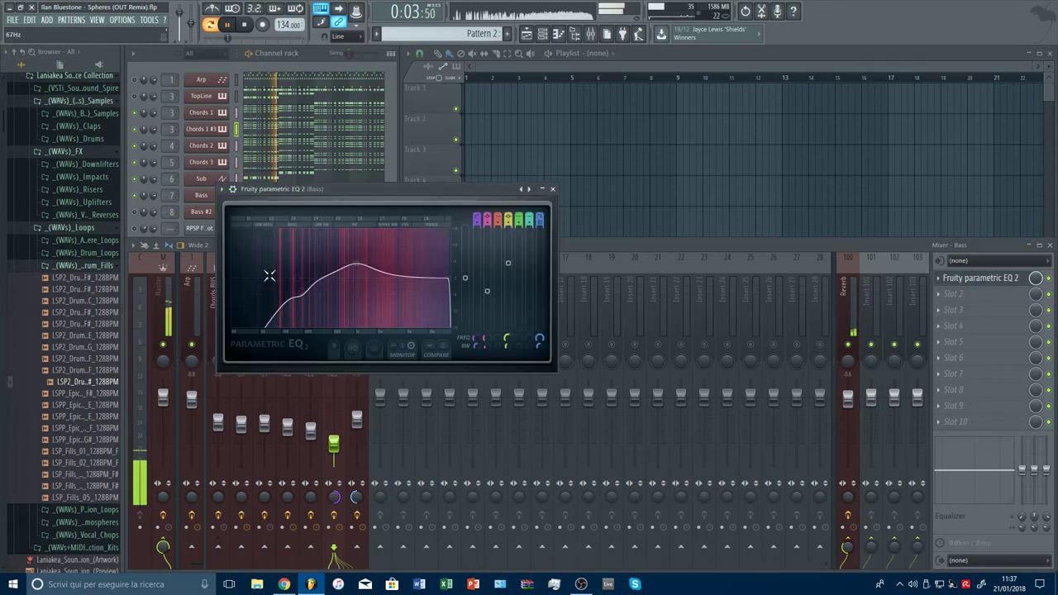
pyautogui.moveTo(356, 263)
pyautogui.mouseDown()
pyautogui.moveTo(420, 248)
pyautogui.moveTo(319, 255)
pyautogui.moveTo(368, 269)
pyautogui.mouseUp()
pyautogui.moveTo(309, 292)
pyautogui.mouseDown()
pyautogui.moveTo(311, 312)
pyautogui.moveTo(317, 305)
pyautogui.mouseUp()
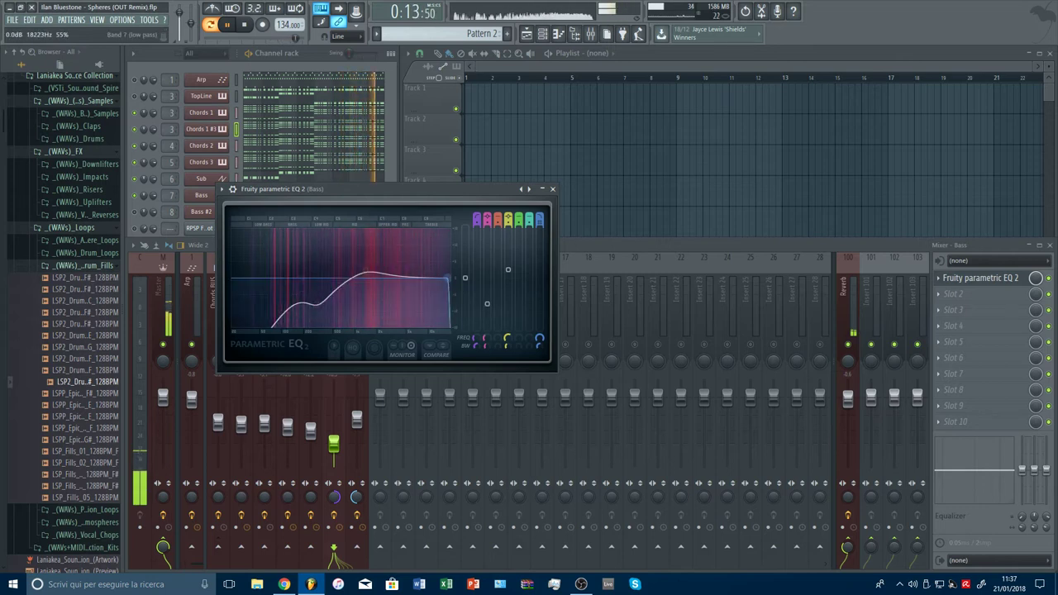
pyautogui.moveTo(449, 278); pyautogui.dragTo(443, 278)
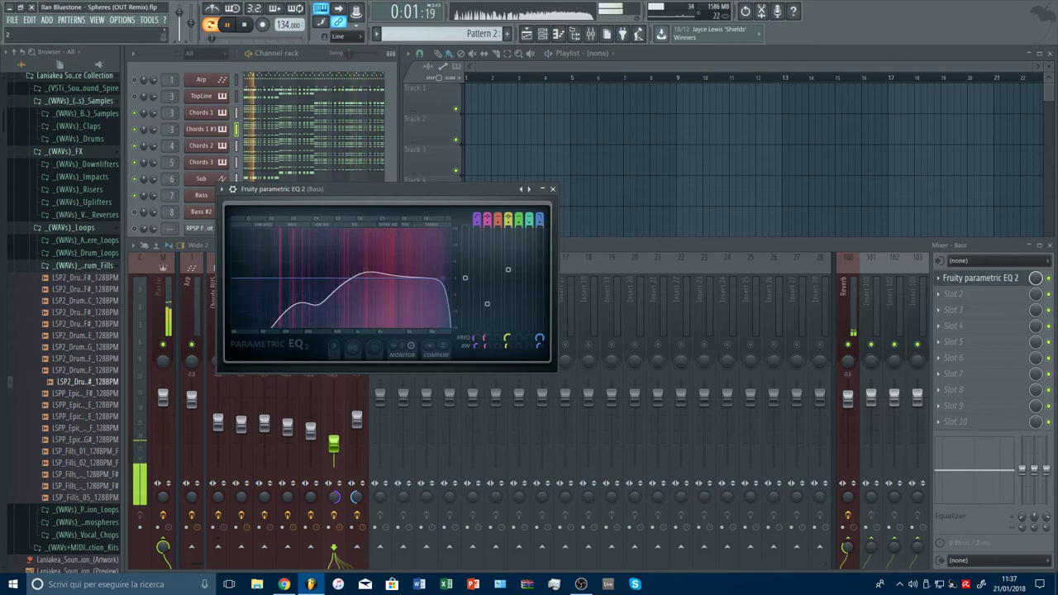
pyautogui.click(553, 189)
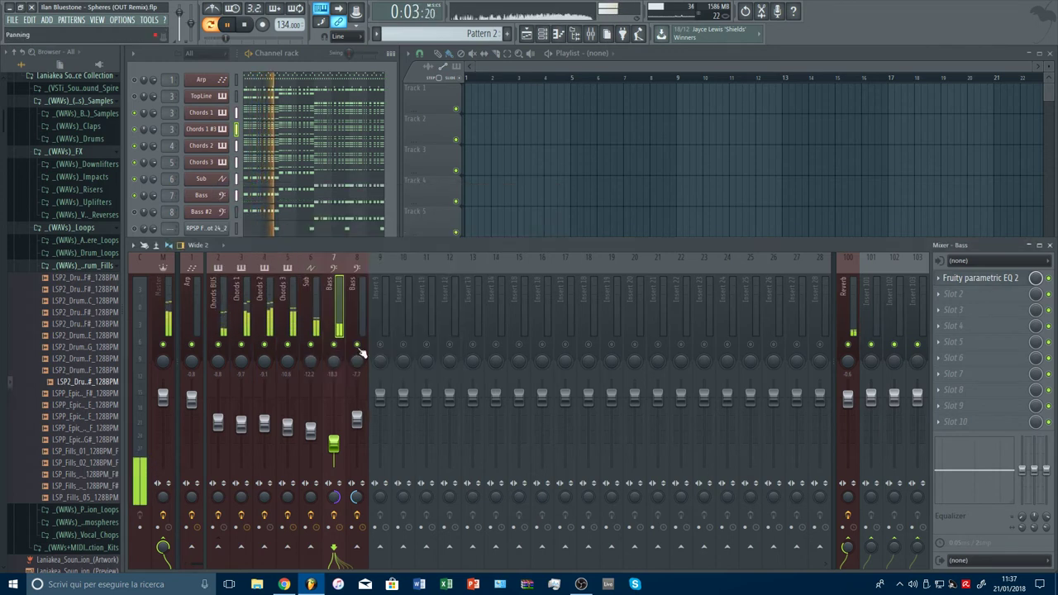
# Enable Bass #2, adjust its mixer track's stereo separation, and lower its fader to about -20.2 dB.
pyautogui.moveTo(356, 419); pyautogui.dragTo(356, 438)
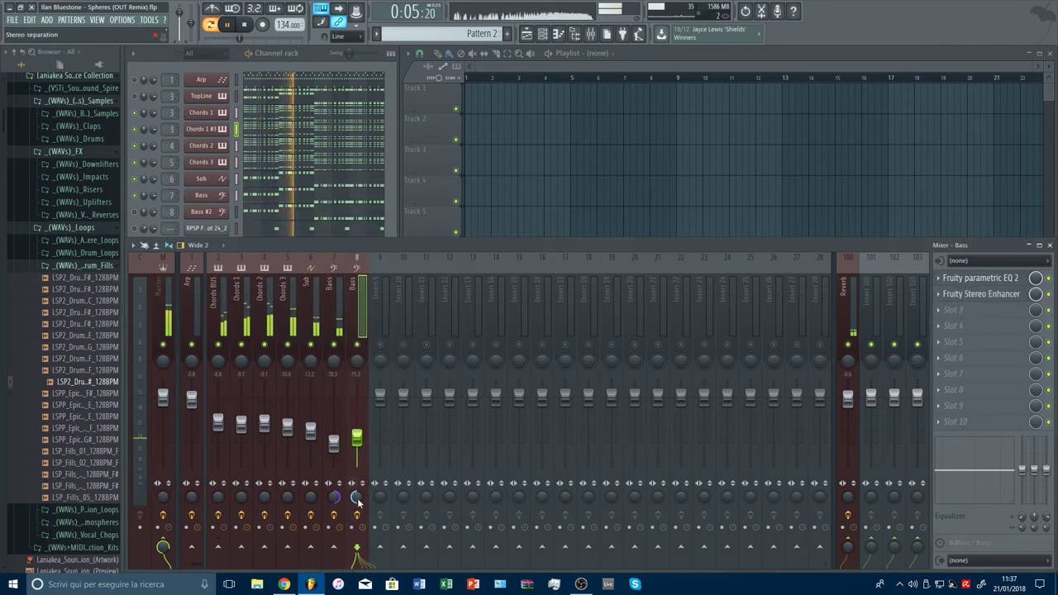
pyautogui.moveTo(357, 500); pyautogui.dragTo(357, 486)
pyautogui.click(135, 212)
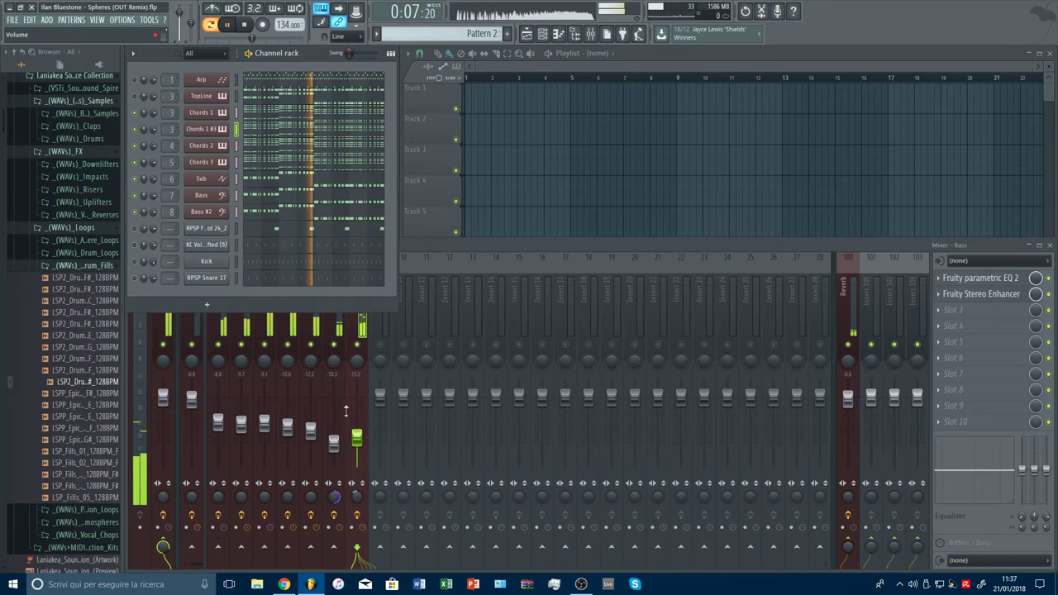
pyautogui.moveTo(356, 437); pyautogui.dragTo(357, 448)
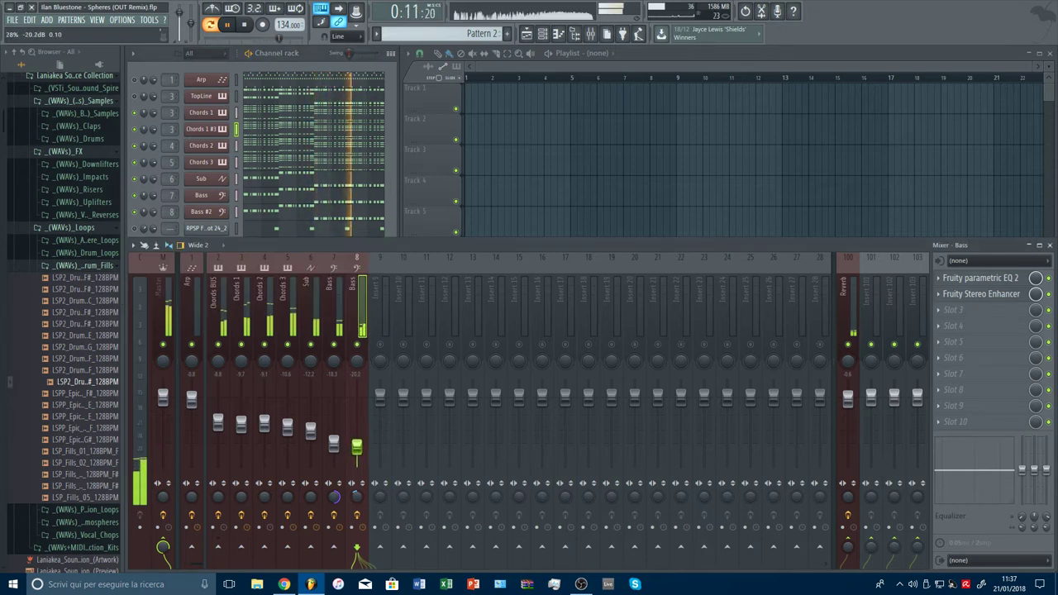
# In the Bass #2 track's equalizer, raise the band 1 low cut, soften the band 2 cut, and shift the band 4 boost to higher frequencies.
pyautogui.click(980, 278)
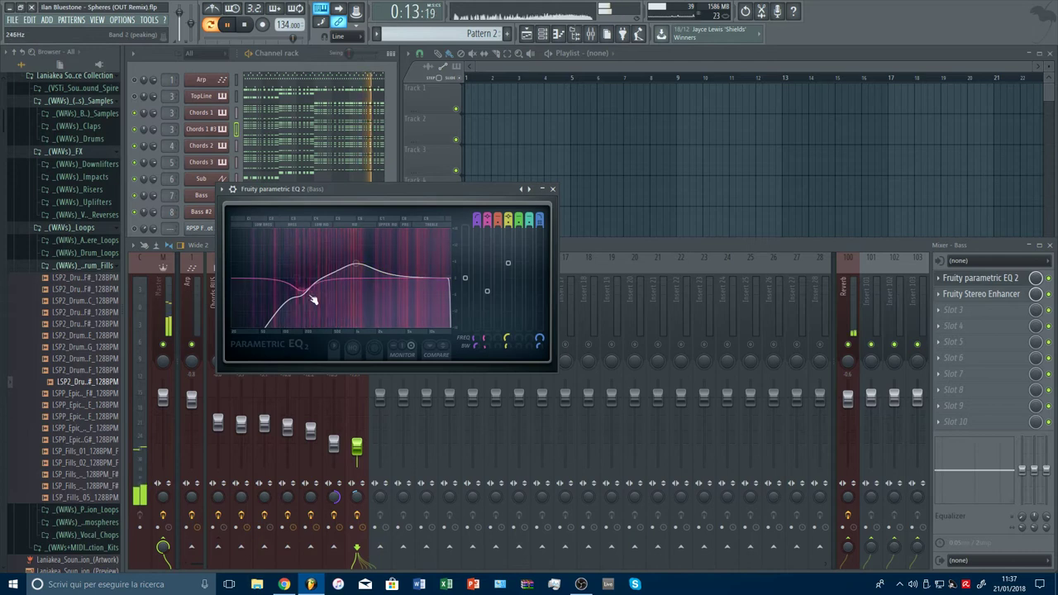
pyautogui.moveTo(314, 300)
pyautogui.mouseDown()
pyautogui.moveTo(267, 279)
pyautogui.moveTo(282, 302)
pyautogui.moveTo(308, 295)
pyautogui.mouseUp()
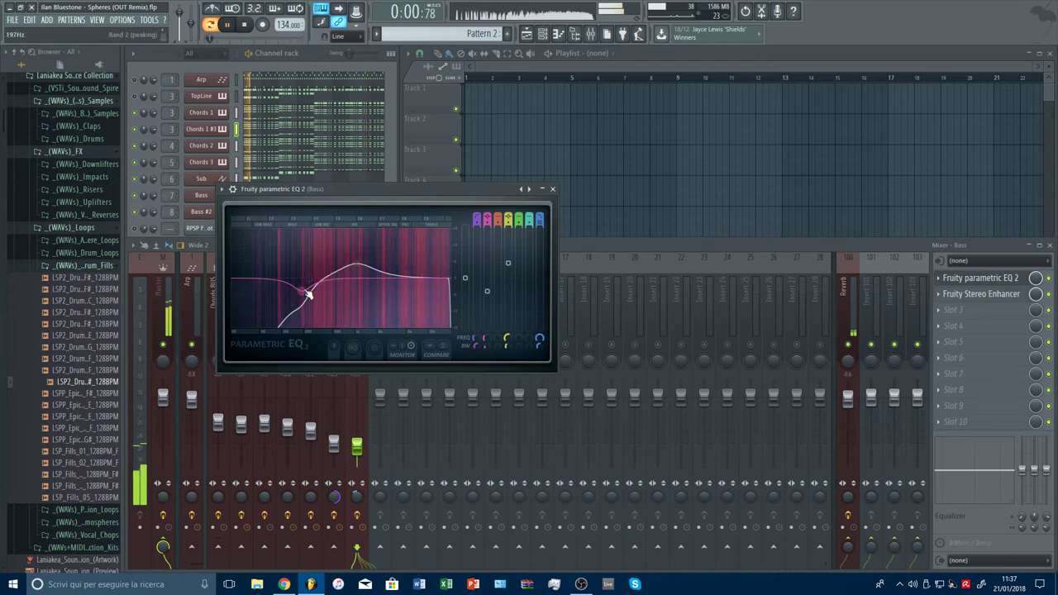
pyautogui.moveTo(357, 265); pyautogui.dragTo(407, 269)
pyautogui.press('space')
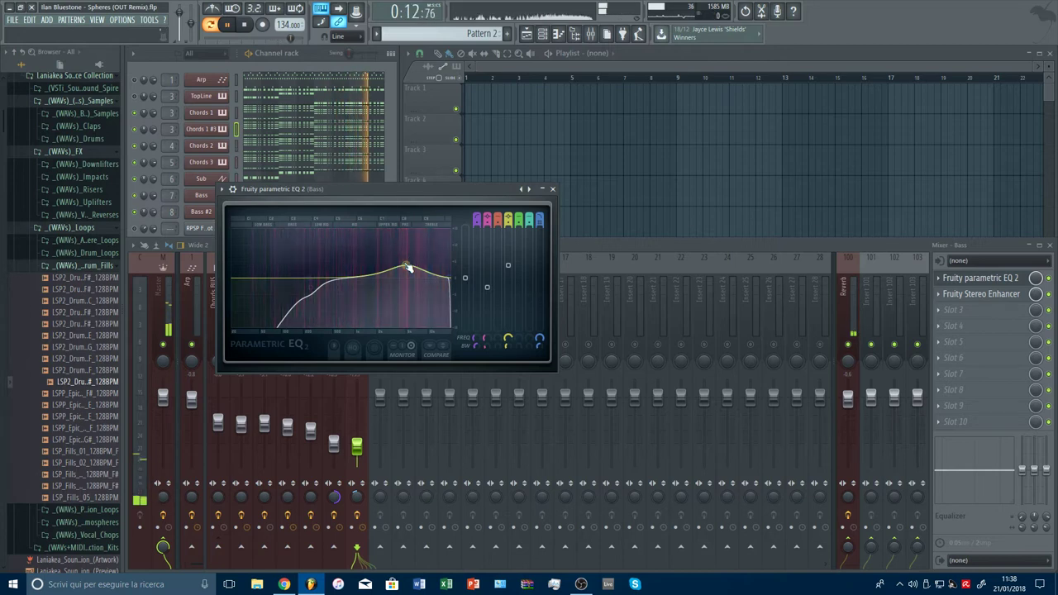
pyautogui.press('Escape')
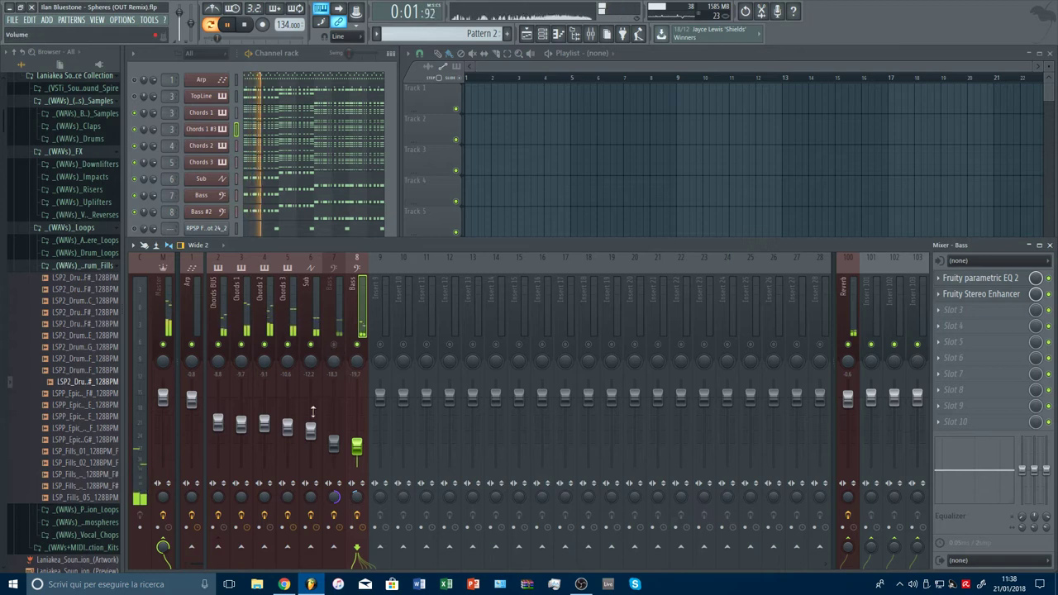
# Add Fruity Parametric EQ 2 in the Sub track's fourth effect slot, cutting bands 4 and 5 and boosting the band 1 low shelf 2 dB.
pyautogui.click(320, 321)
pyautogui.click(956, 327)
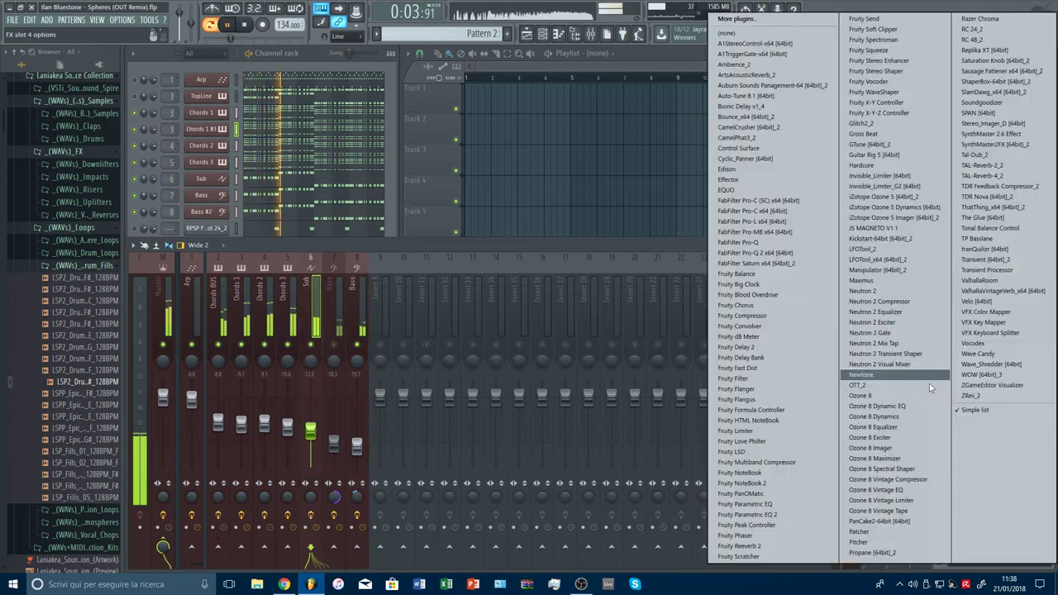
pyautogui.click(773, 507)
pyautogui.moveTo(271, 211); pyautogui.dragTo(200, 201)
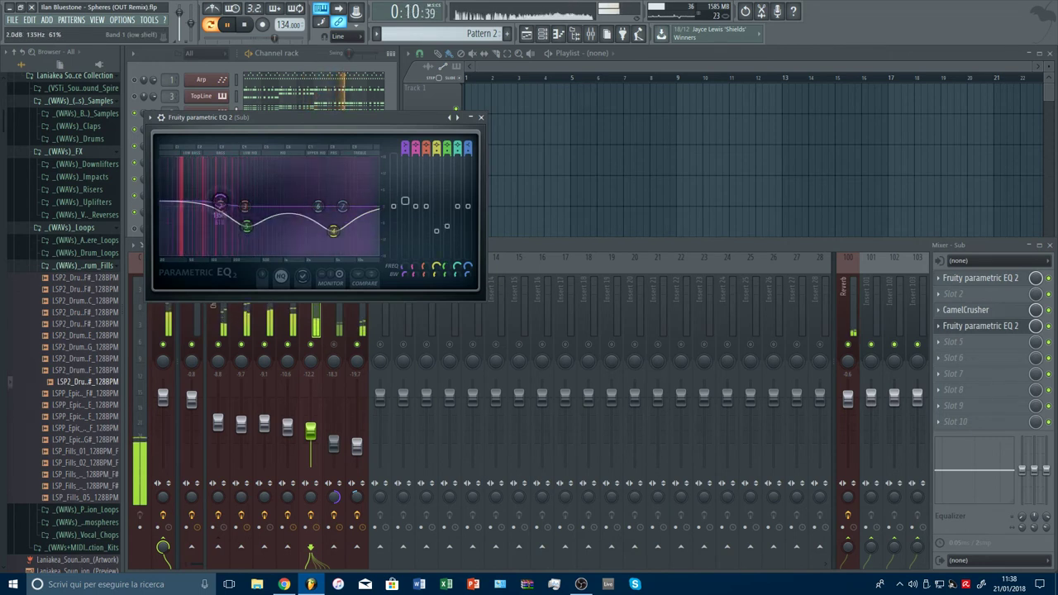
pyautogui.press('Escape')
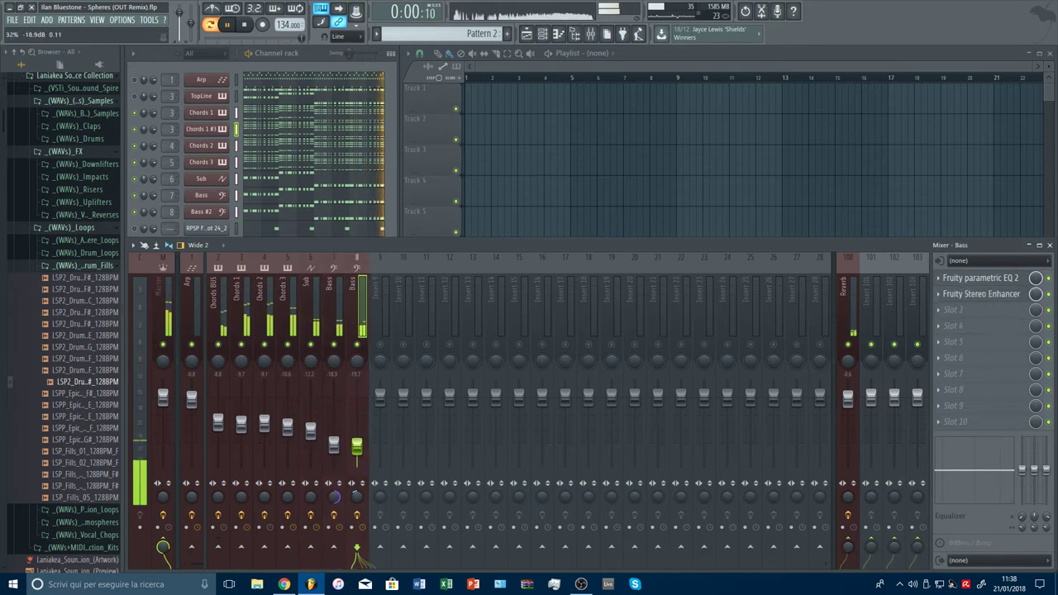
# Enable the Arp and TopLine channels alongside the chords, sub and bass layers.
pyautogui.press('F9')
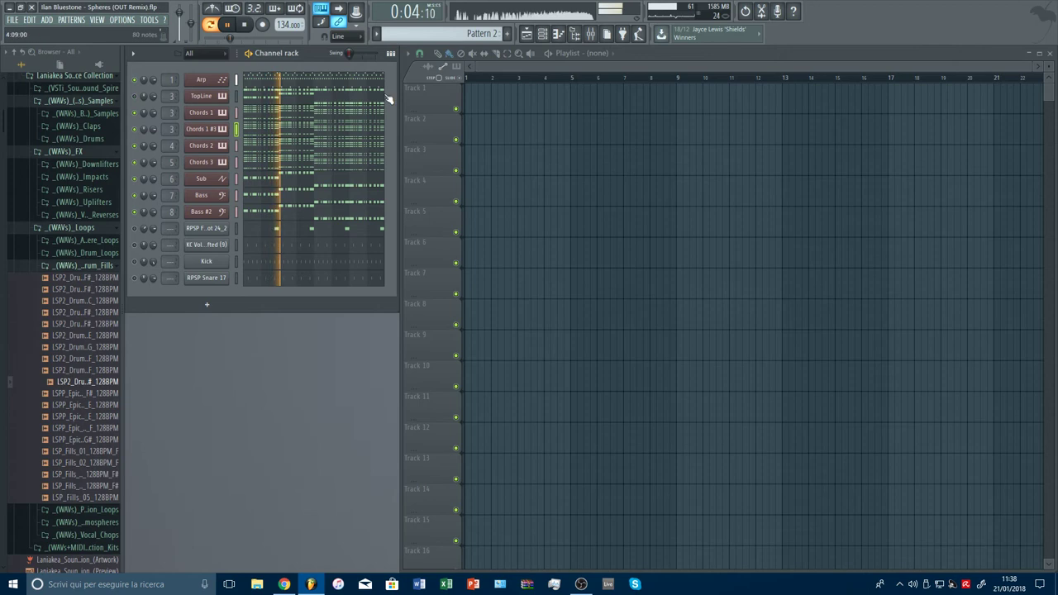
pyautogui.click(591, 34)
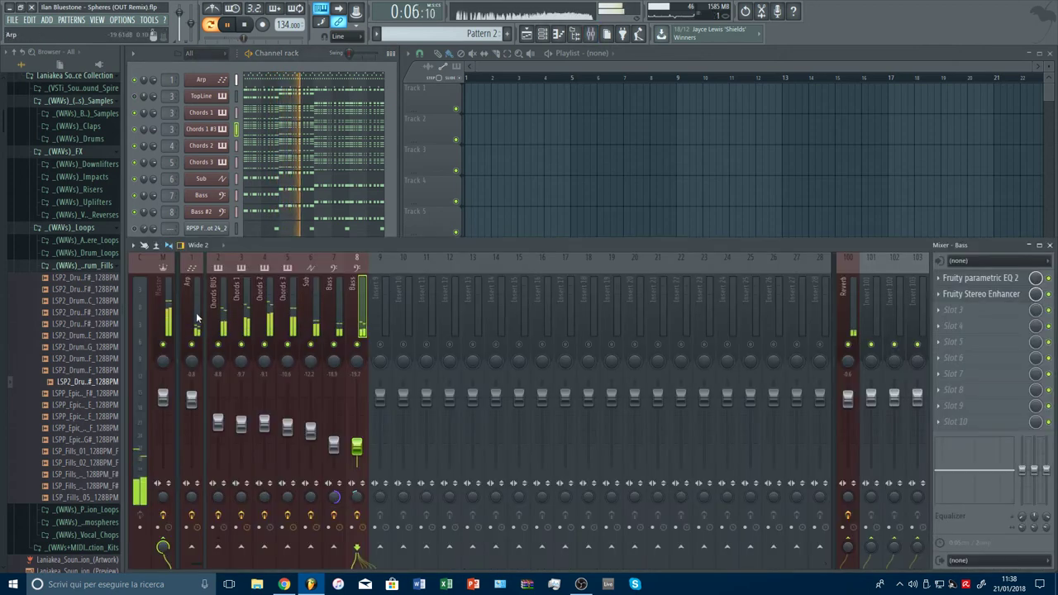
pyautogui.click(141, 97)
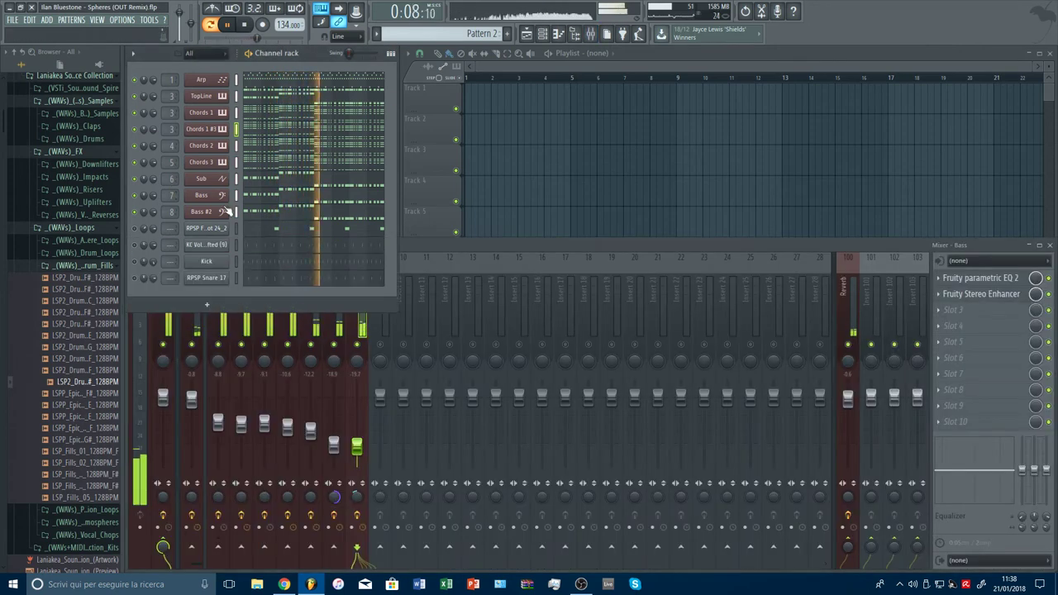
# Route the TopLine channel to its own mixer track and place that track between Chords 3 and Sub.
pyautogui.click(202, 97)
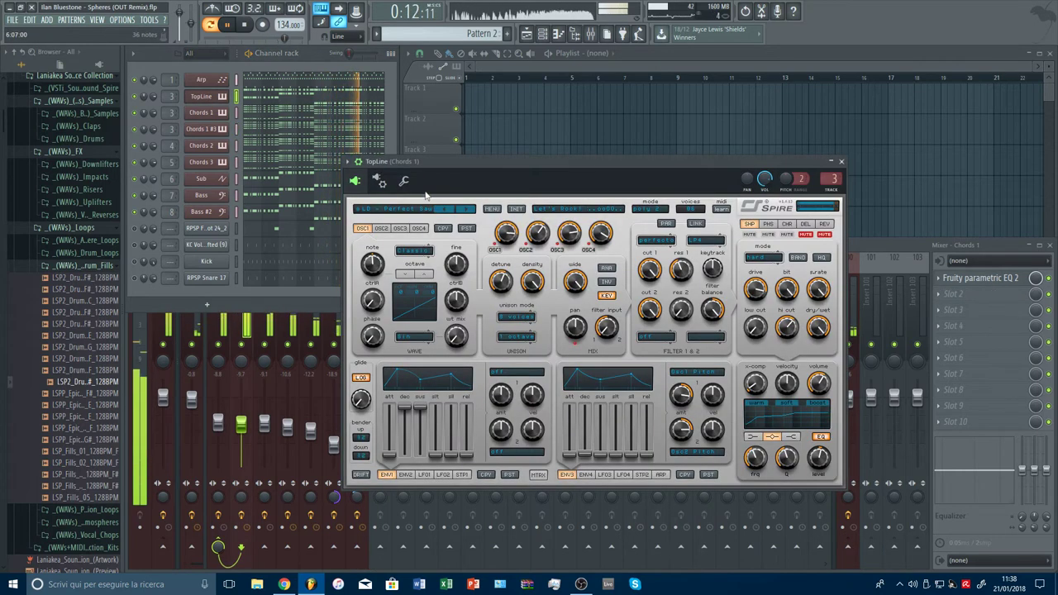
pyautogui.hotkey('ctrl', 'l')
pyautogui.hotkey('alt', 'Left')
pyautogui.hotkey('alt', 'Left')
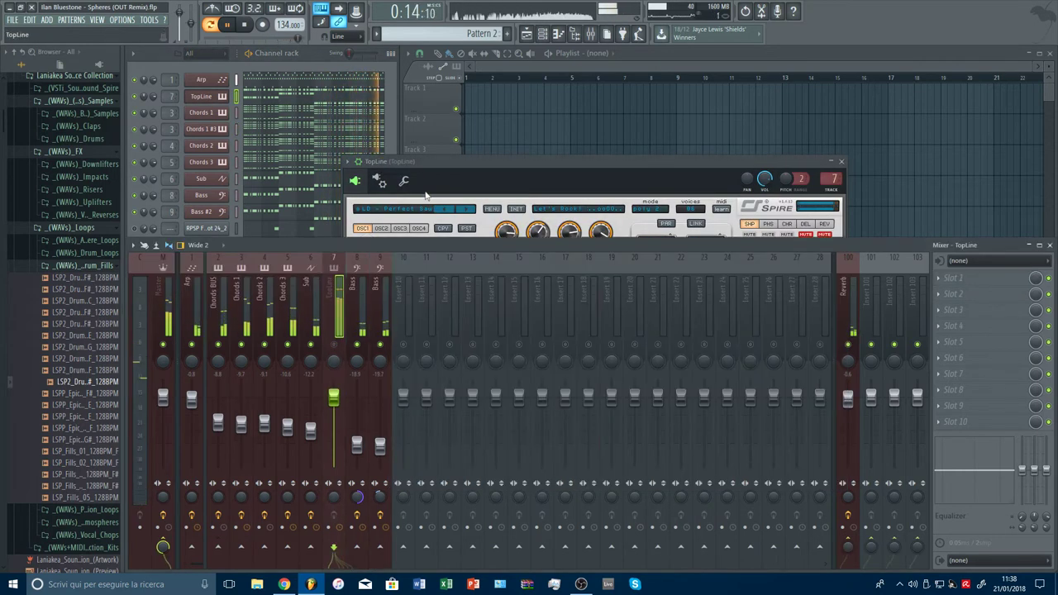
pyautogui.hotkey('alt', 'Left')
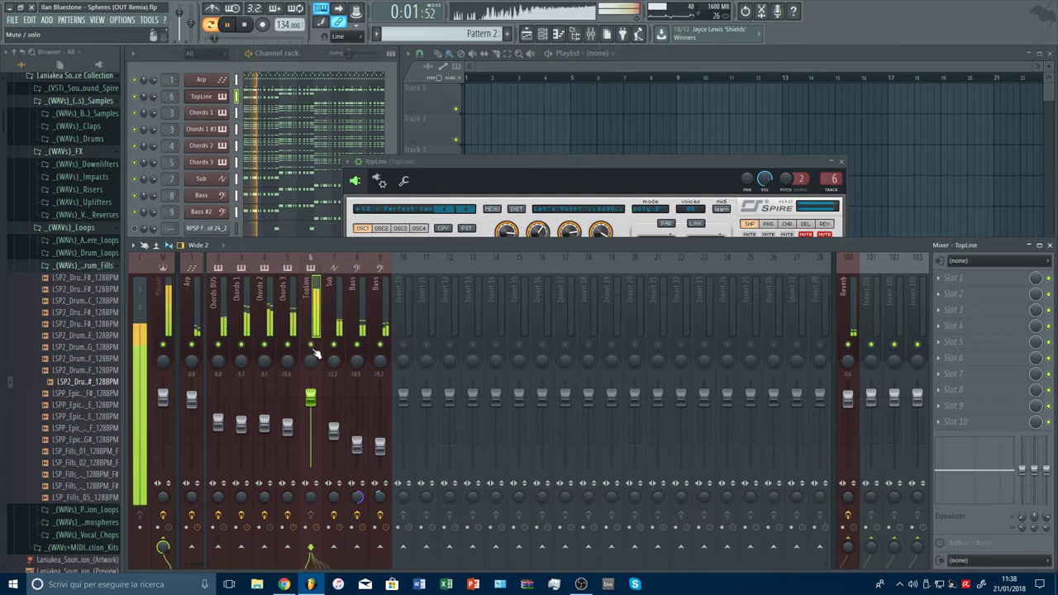
# Solo the TopLine mixer track and add Fruity Parametric EQ 2 in its first slot with band 1 as a steep high-pass.
pyautogui.press('space')
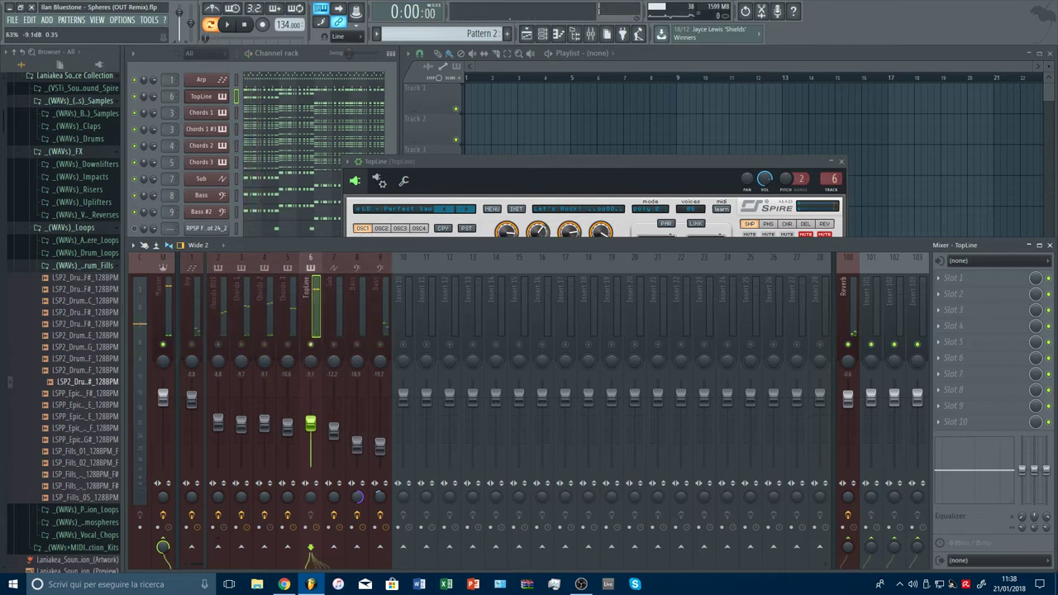
pyautogui.press('space')
pyautogui.click(959, 278)
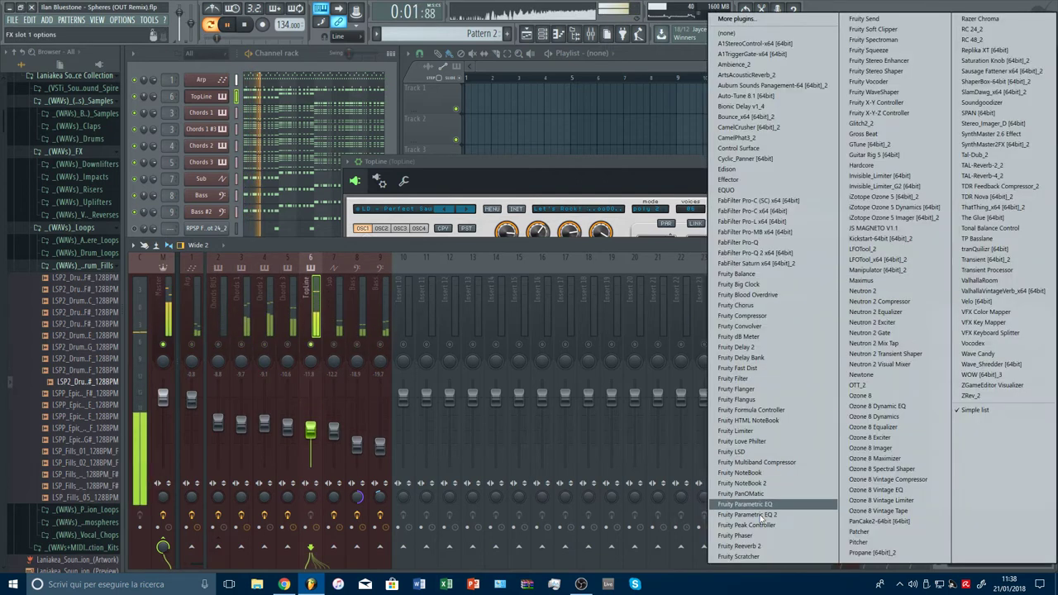
pyautogui.click(752, 515)
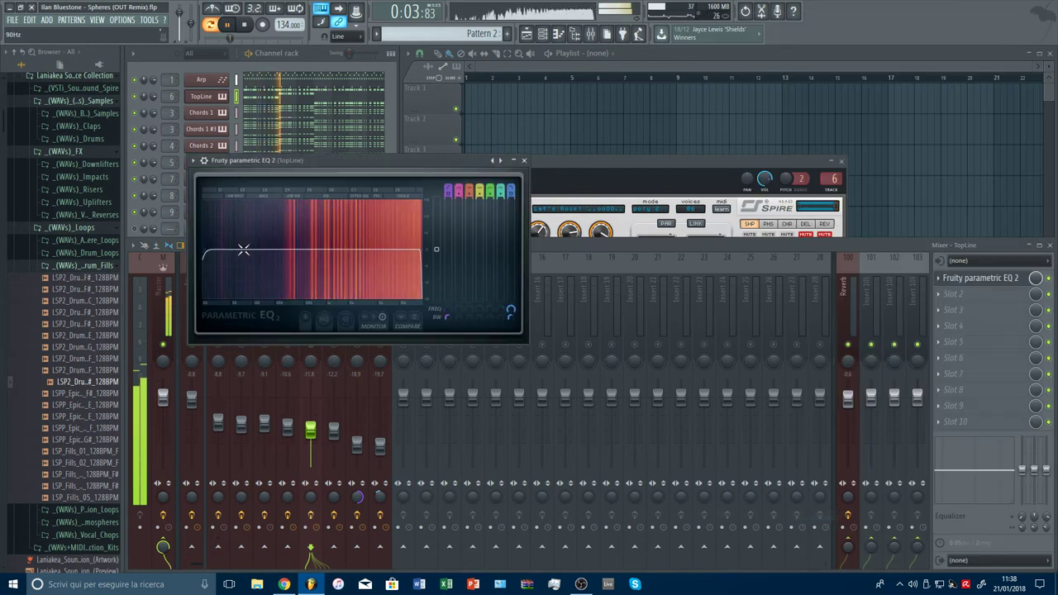
pyautogui.scroll(3, 209, 258)
pyautogui.moveTo(205, 250); pyautogui.dragTo(267, 249)
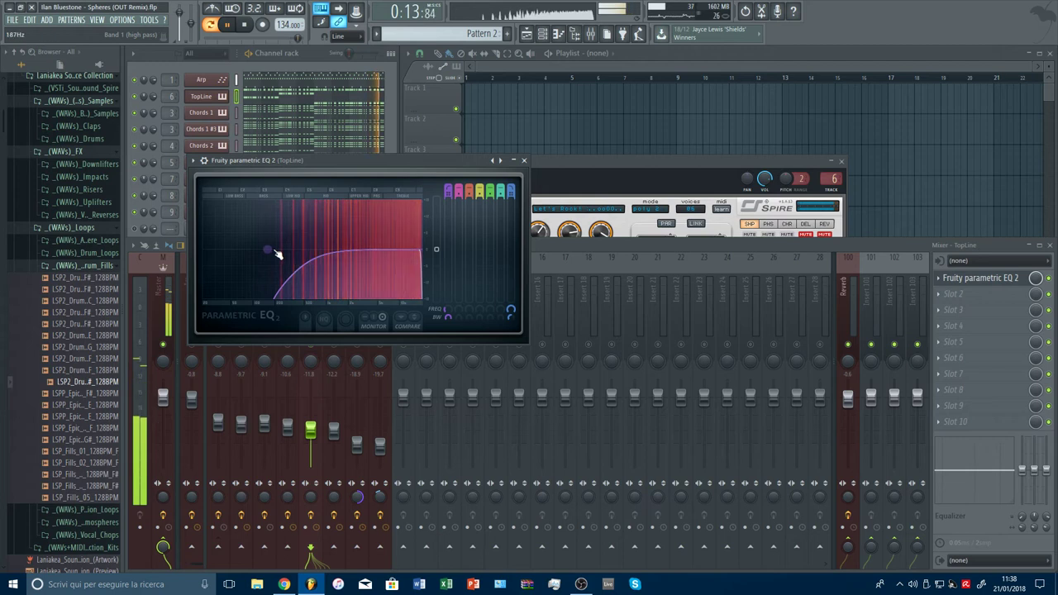
pyautogui.click(524, 160)
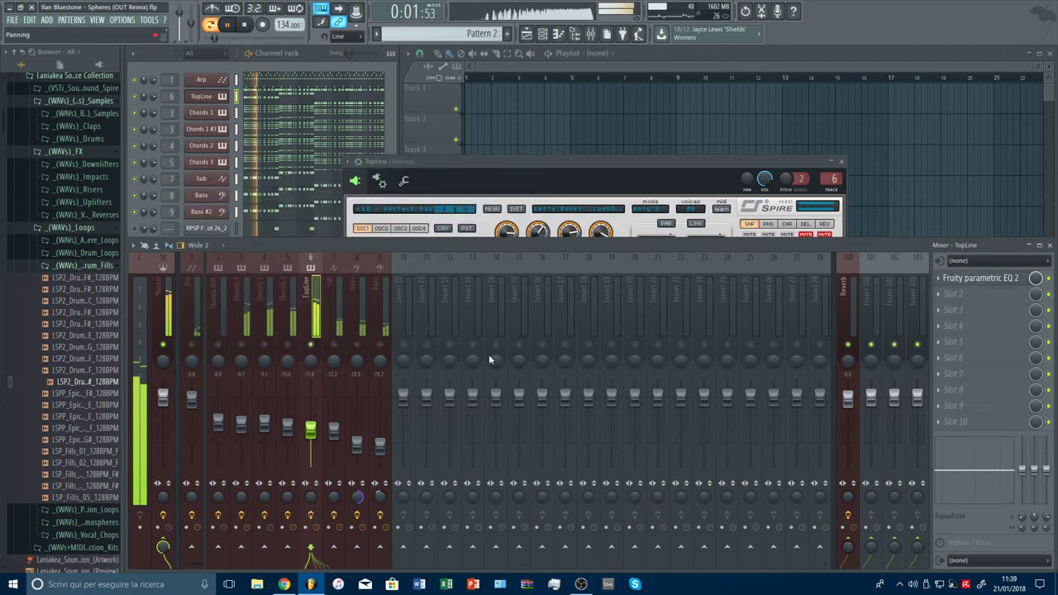
# Unmute the chord and Sub mixer tracks and lower the TopLine fader to about -26.2 dB.
pyautogui.moveTo(311, 430); pyautogui.dragTo(311, 467)
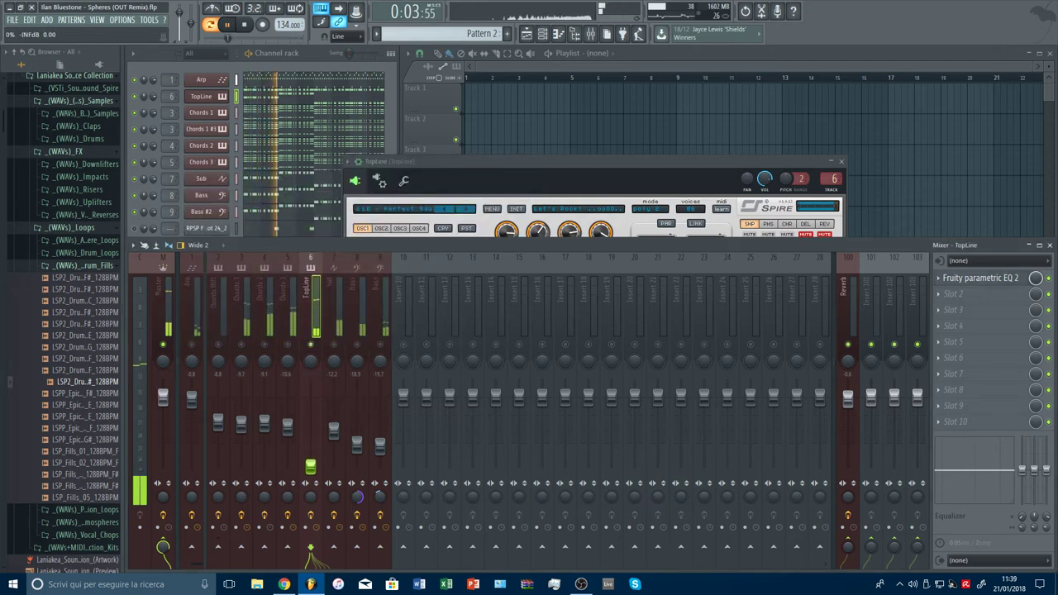
pyautogui.moveTo(291, 346); pyautogui.dragTo(218, 346)
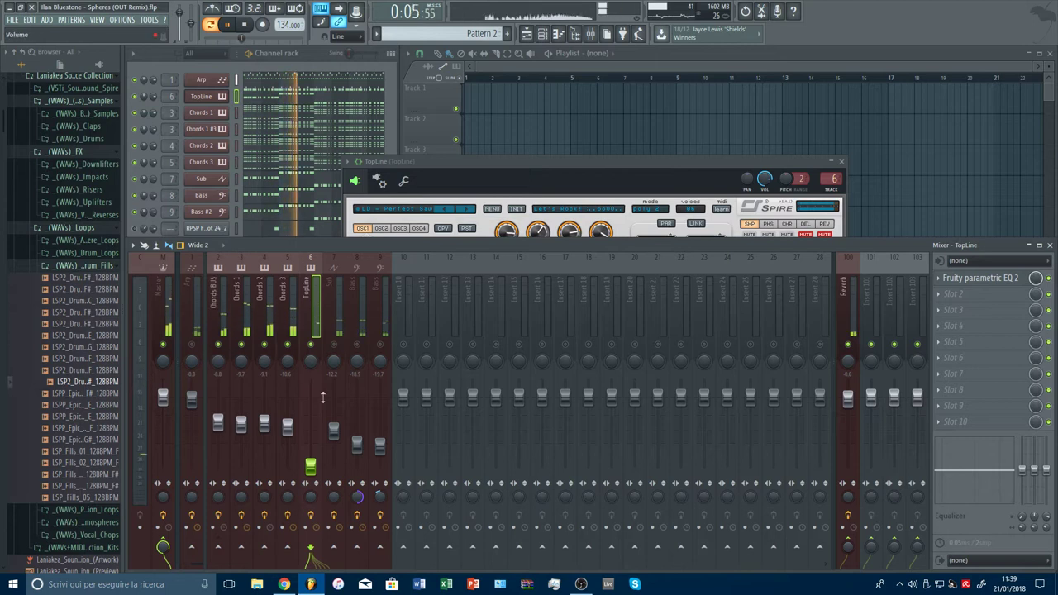
pyautogui.moveTo(311, 467); pyautogui.dragTo(310, 455)
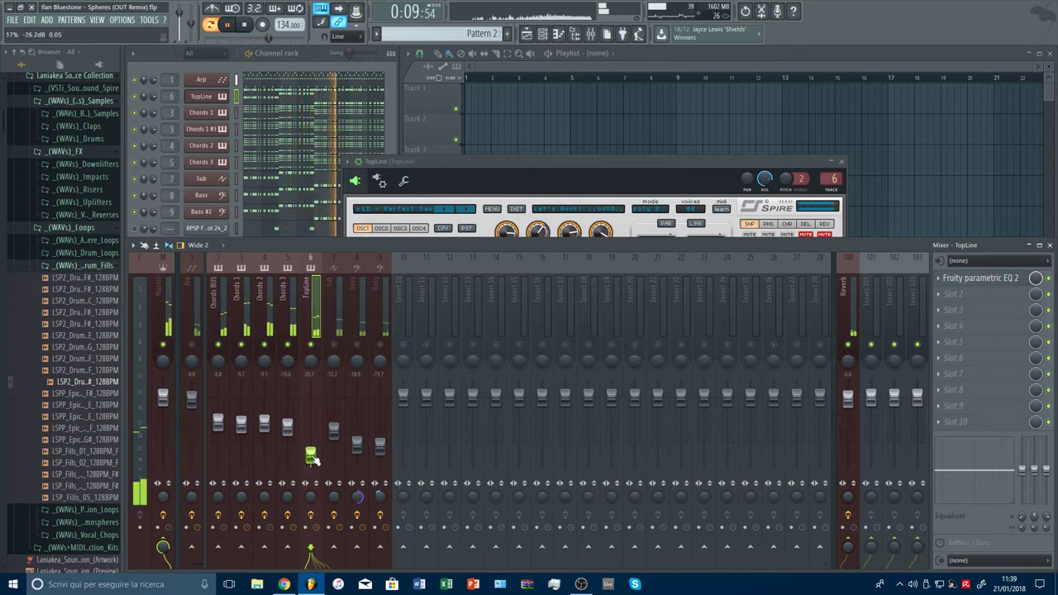
pyautogui.click(334, 344)
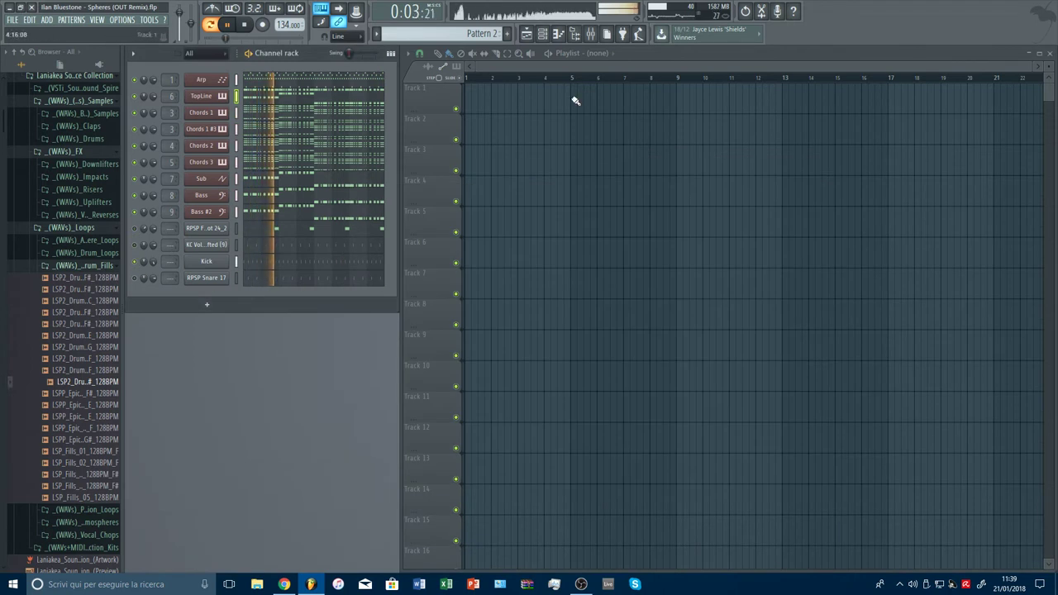
# Move the Kick channel directly below Bass #2 and route it to mixer track 10 with the fader at about -7.3 dB.
pyautogui.press('F9')
pyautogui.press('F9')
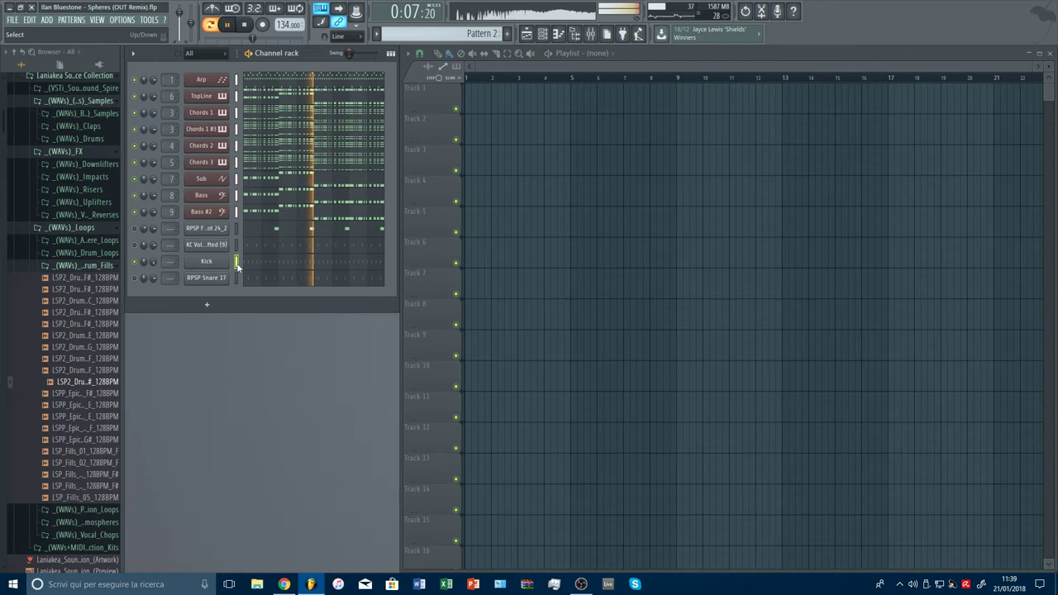
pyautogui.moveTo(207, 262); pyautogui.dragTo(201, 231)
pyautogui.click(201, 231)
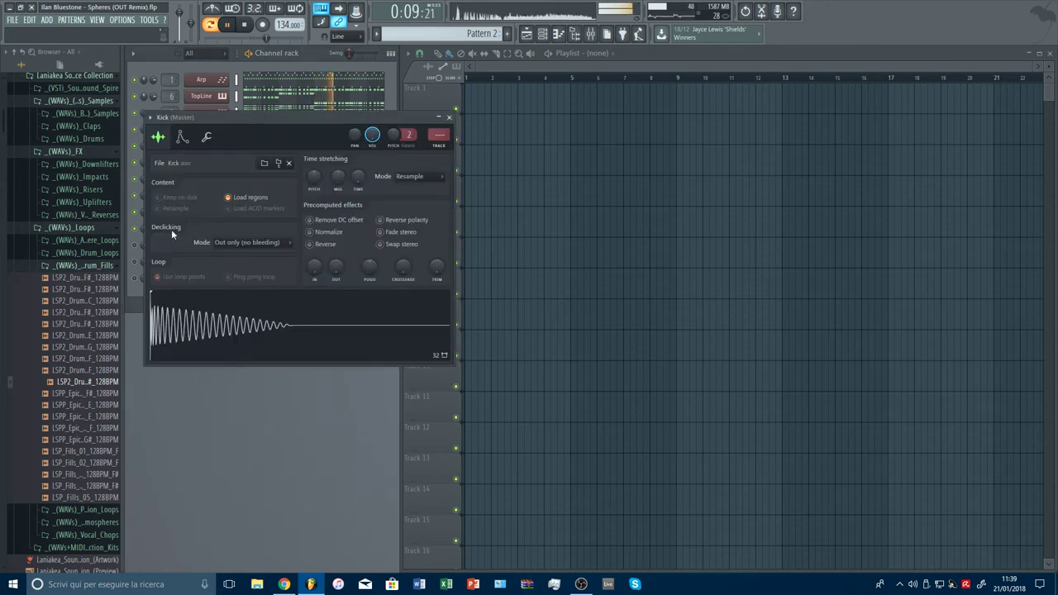
pyautogui.press('Escape')
pyautogui.rightClick(153, 227)
pyautogui.click(168, 235)
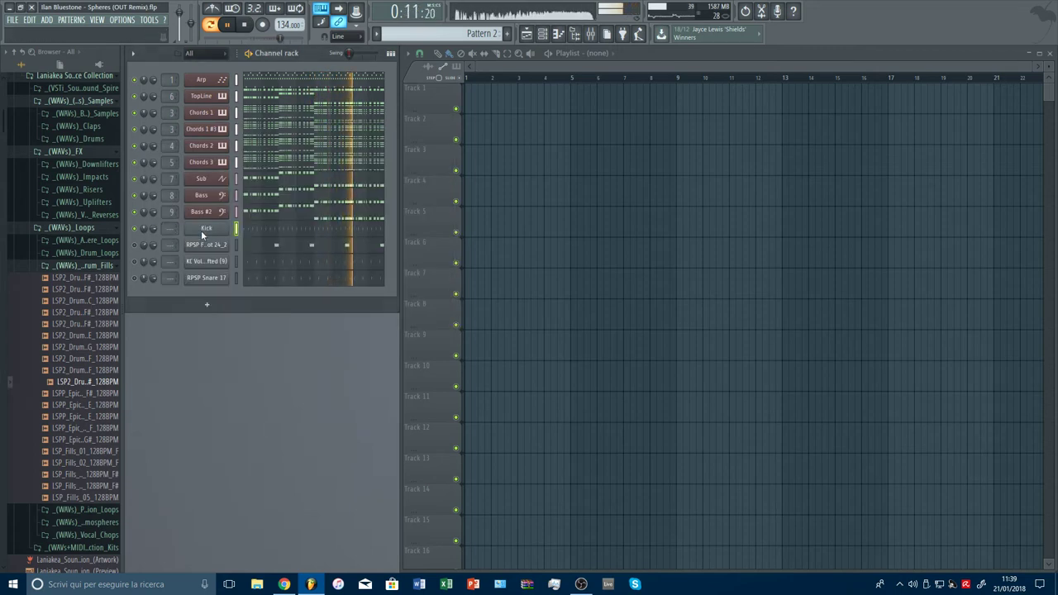
pyautogui.click(201, 230)
pyautogui.hotkey('ctrl', 'l')
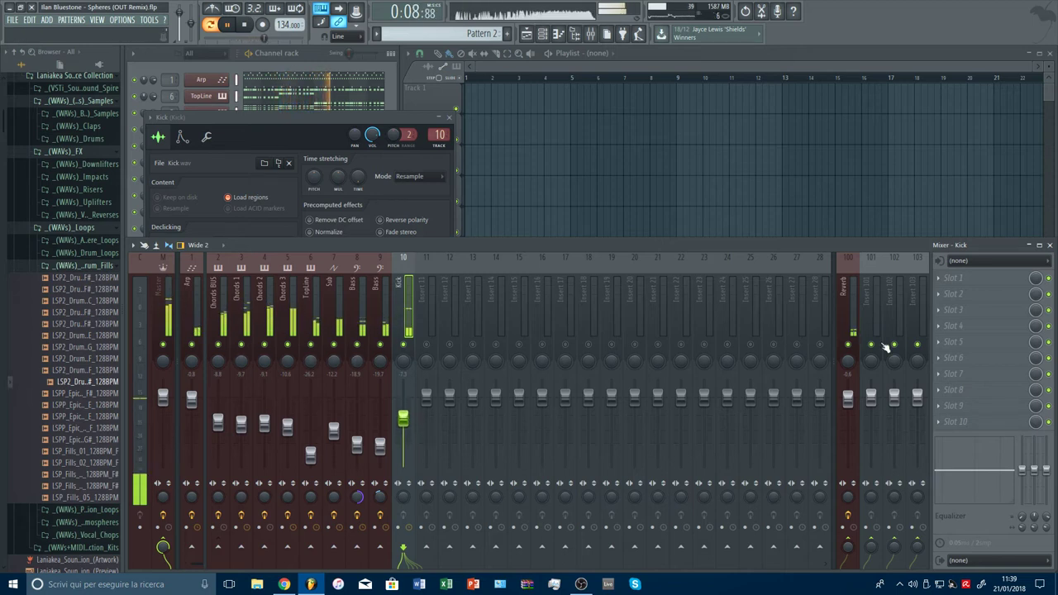
# Add Fruity Parametric EQ 2 in the Kick track's first slot, boosting band 6 and cutting band 4.
pyautogui.click(955, 278)
pyautogui.click(774, 514)
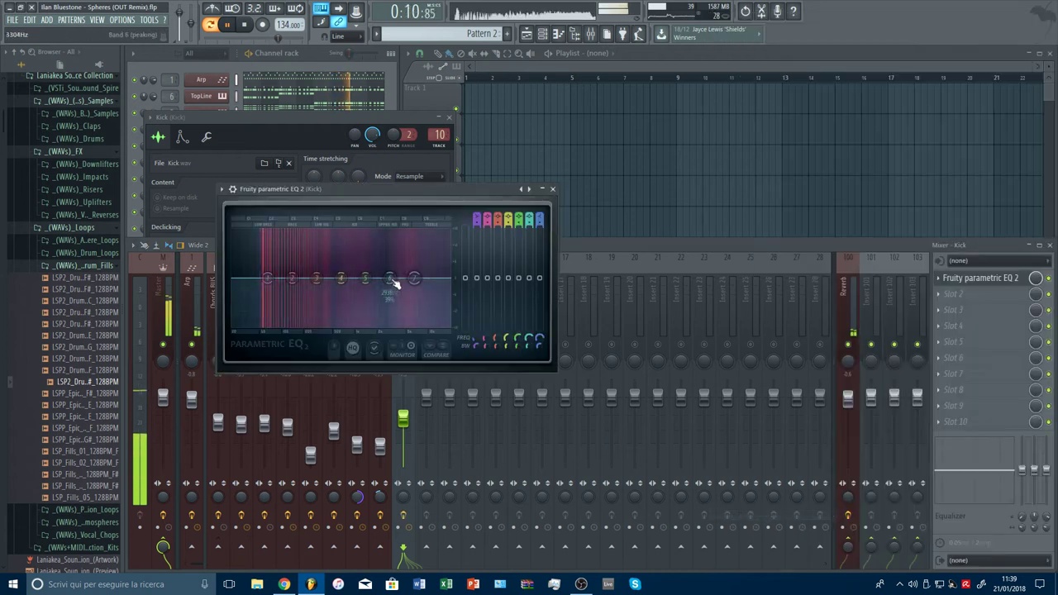
pyautogui.moveTo(396, 284); pyautogui.dragTo(404, 271)
pyautogui.moveTo(342, 285)
pyautogui.mouseDown()
pyautogui.moveTo(354, 267)
pyautogui.moveTo(358, 294)
pyautogui.moveTo(311, 295)
pyautogui.moveTo(268, 271)
pyautogui.moveTo(359, 289)
pyautogui.mouseUp()
pyautogui.scroll(3, 277, 272)
pyautogui.press('Escape')
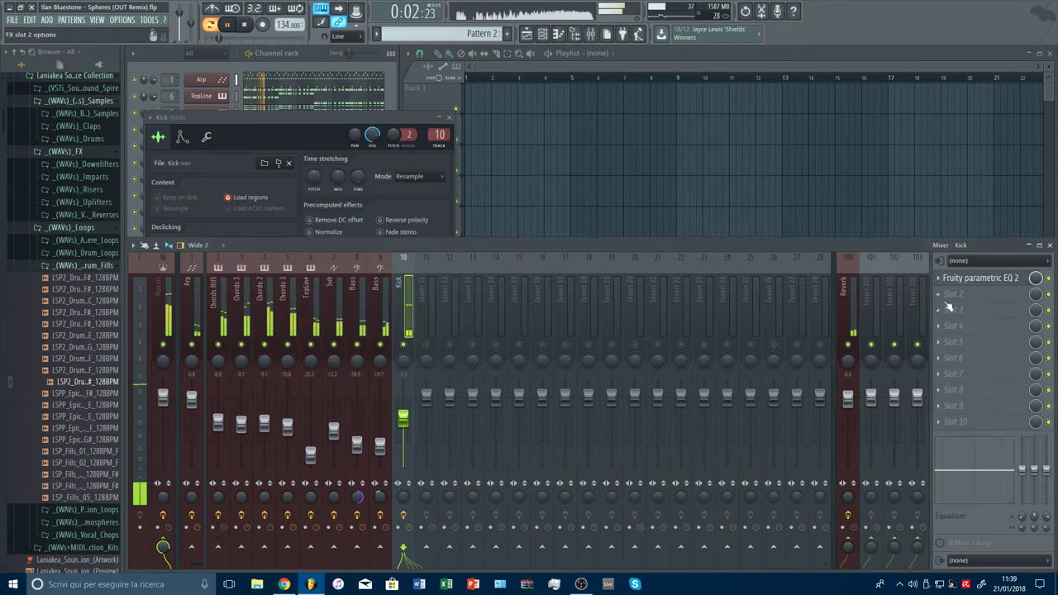
pyautogui.click(451, 118)
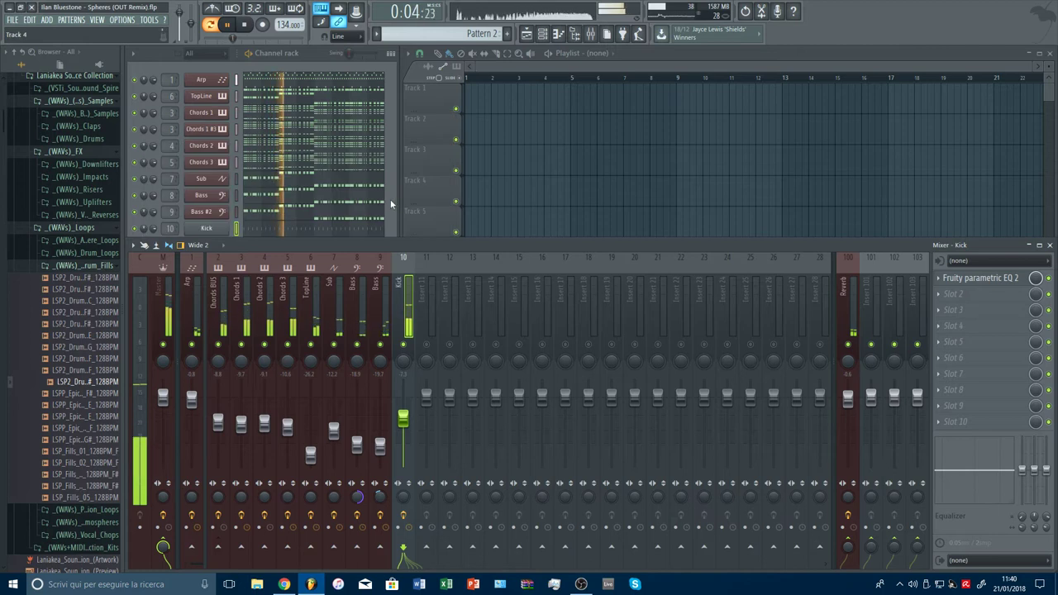
# Move the RPSP channel below Kick to the end of the channel rack.
pyautogui.click(390, 200)
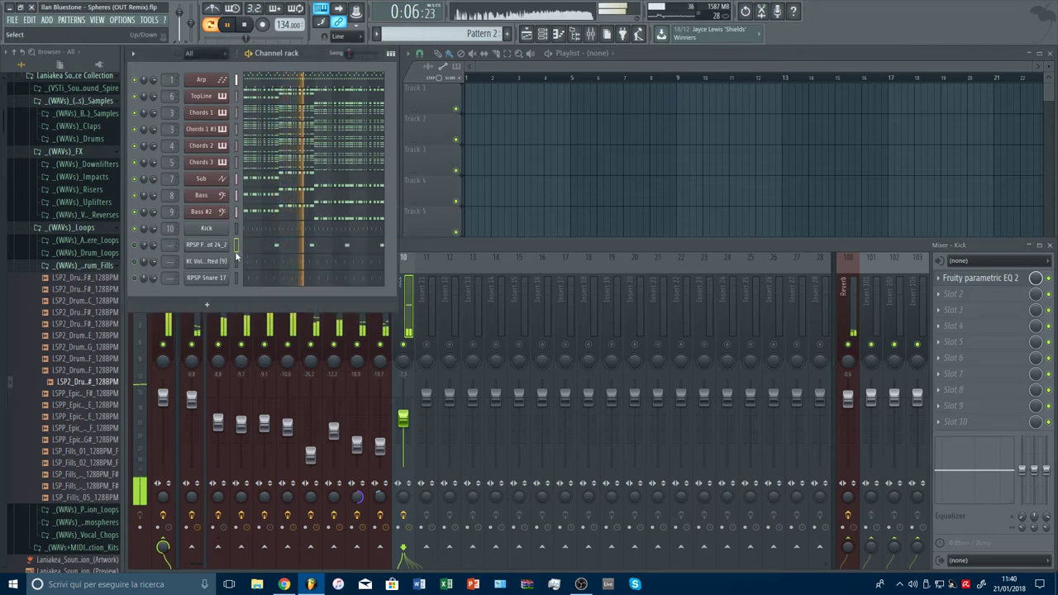
pyautogui.hotkey('alt', 'Down')
pyautogui.hotkey('alt', 'Down')
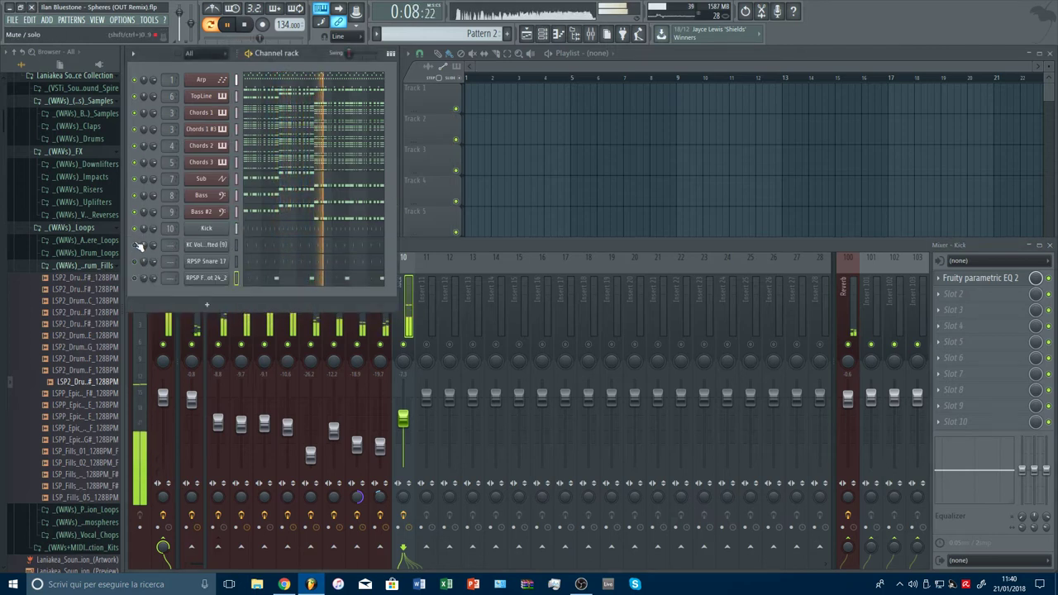
# Route KC Vol.1 - Shifted (9) to mixer track 11 and add Fruity Parametric EQ 2 with a band 1 high-pass and boosts on bands 6 and 7.
pyautogui.click(206, 245)
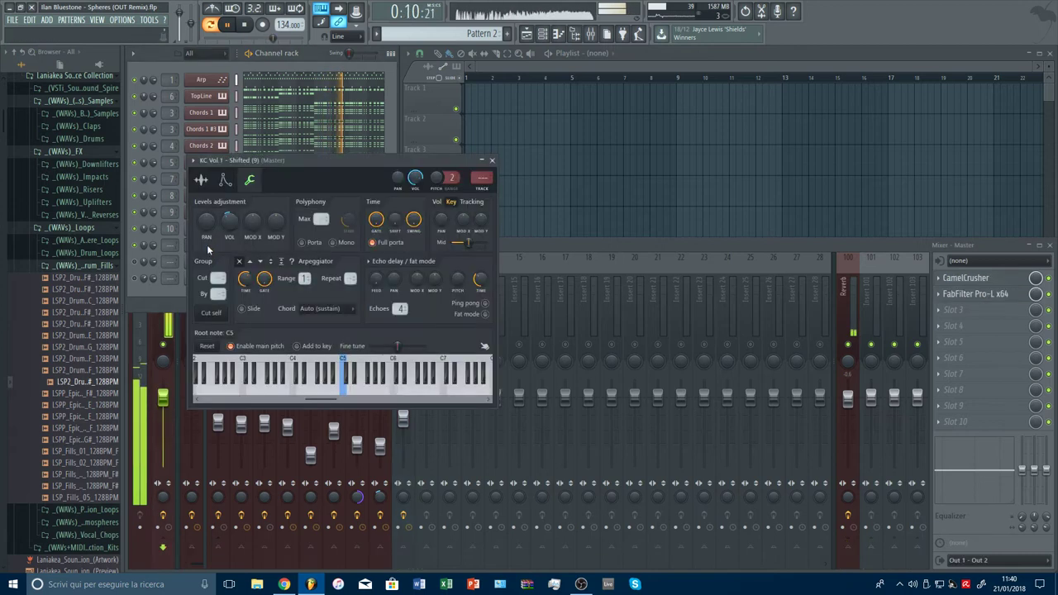
pyautogui.hotkey('ctrl', 'l')
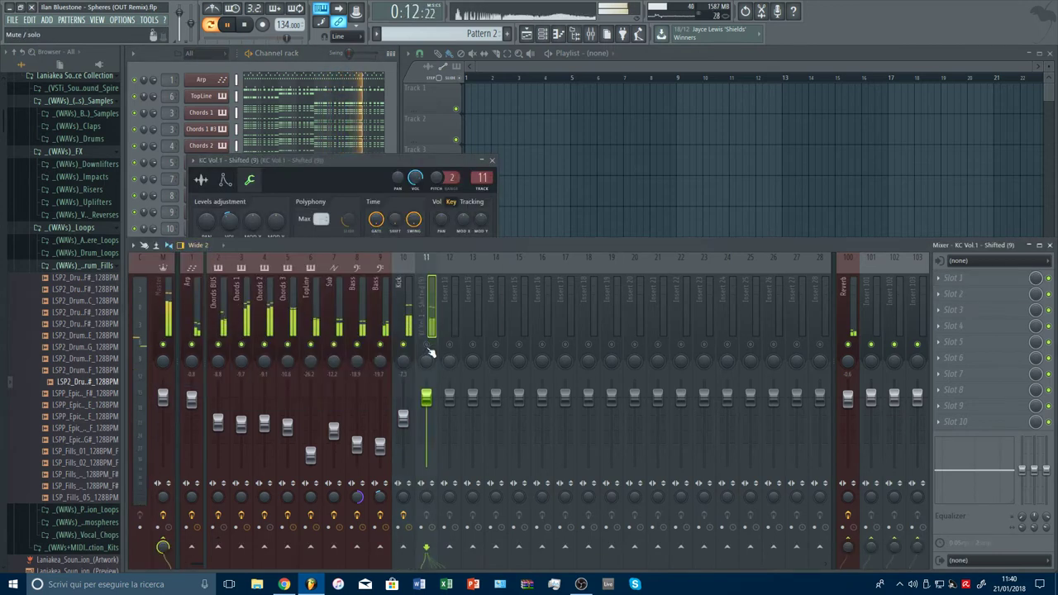
pyautogui.click(951, 278)
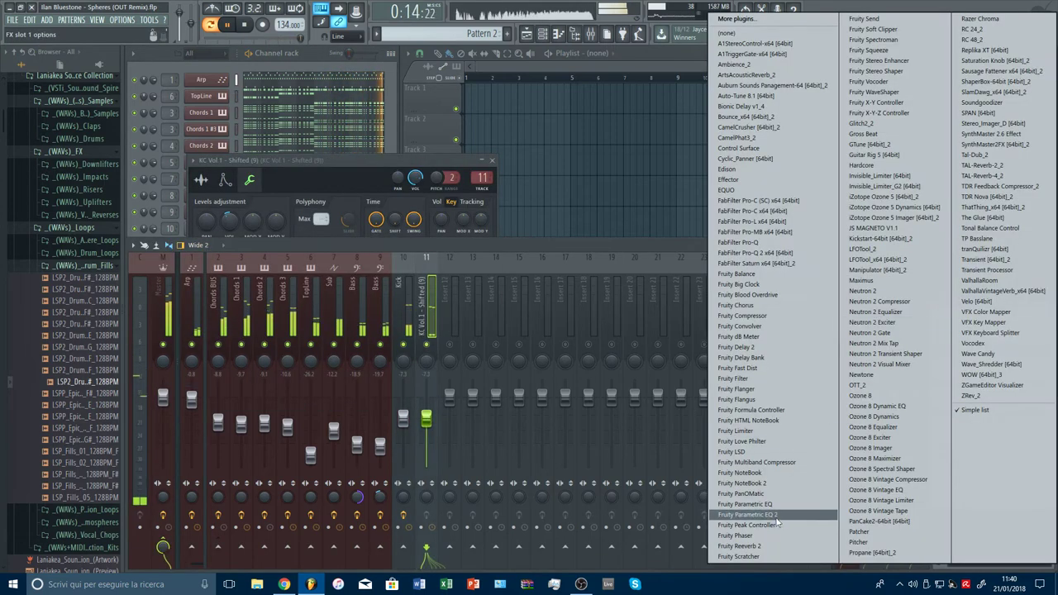
pyautogui.click(776, 517)
pyautogui.moveTo(329, 192); pyautogui.dragTo(249, 183)
pyautogui.moveTo(391, 138); pyautogui.dragTo(391, 143)
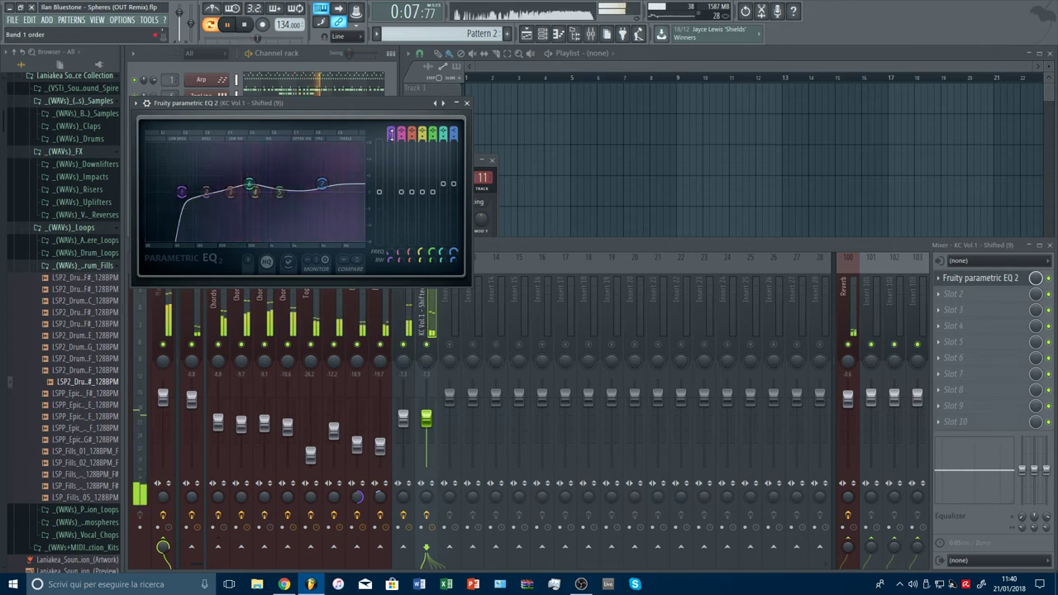
# Raise the band 1 high-pass cutoff to about 142 Hz in the equalizer on KC Vol.1 - Shifted (9), and close the equalizer.
pyautogui.moveTo(181, 193); pyautogui.dragTo(215, 197)
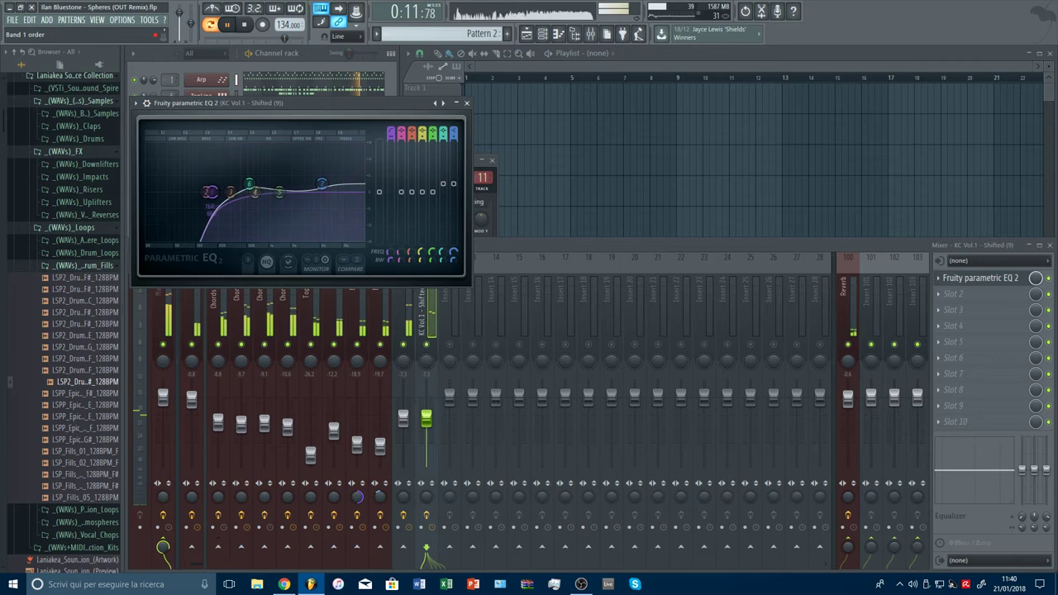
pyautogui.moveTo(391, 139); pyautogui.dragTo(391, 150)
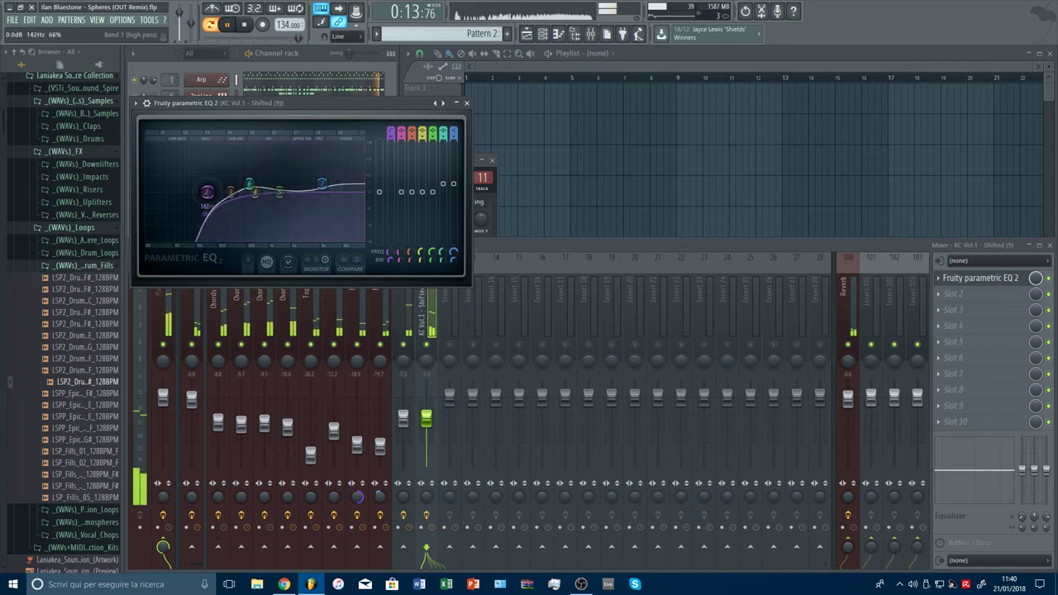
pyautogui.click(980, 278)
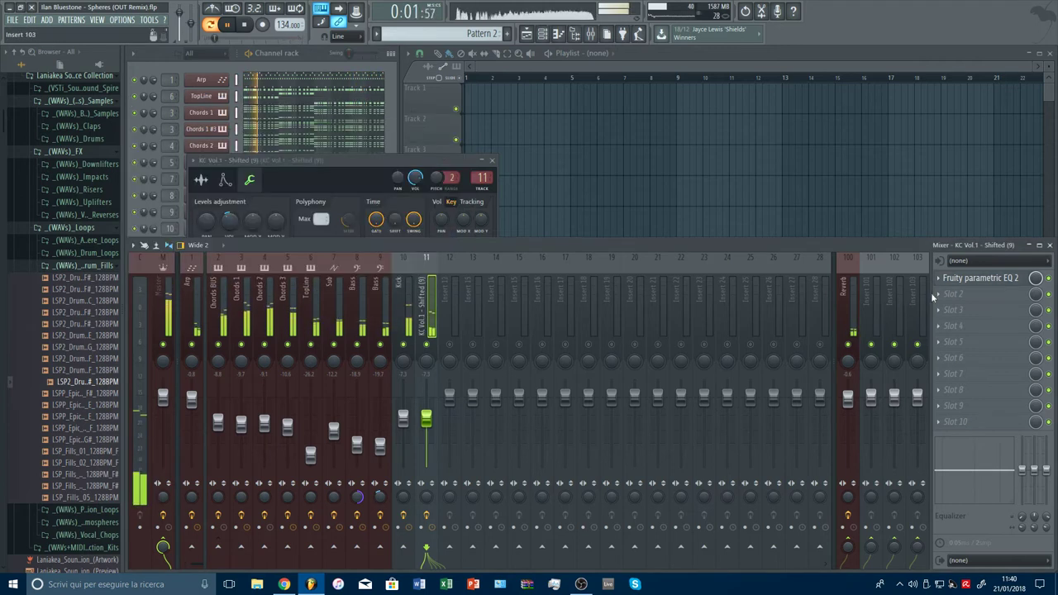
# Load OTT in the second effect slot of the KC Vol.1 - Shifted (9) track.
pyautogui.click(953, 293)
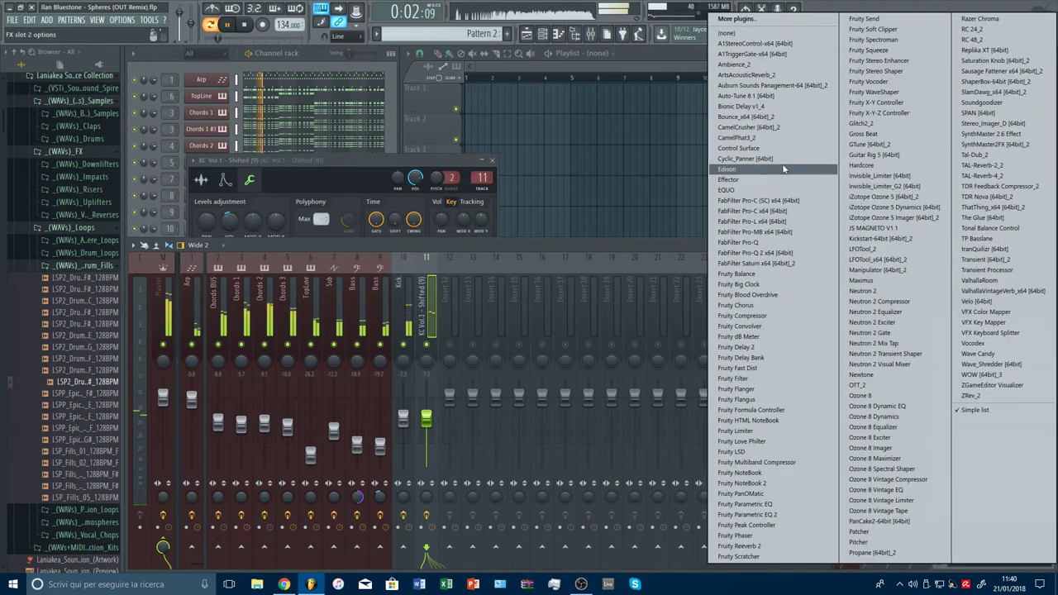
pyautogui.click(868, 377)
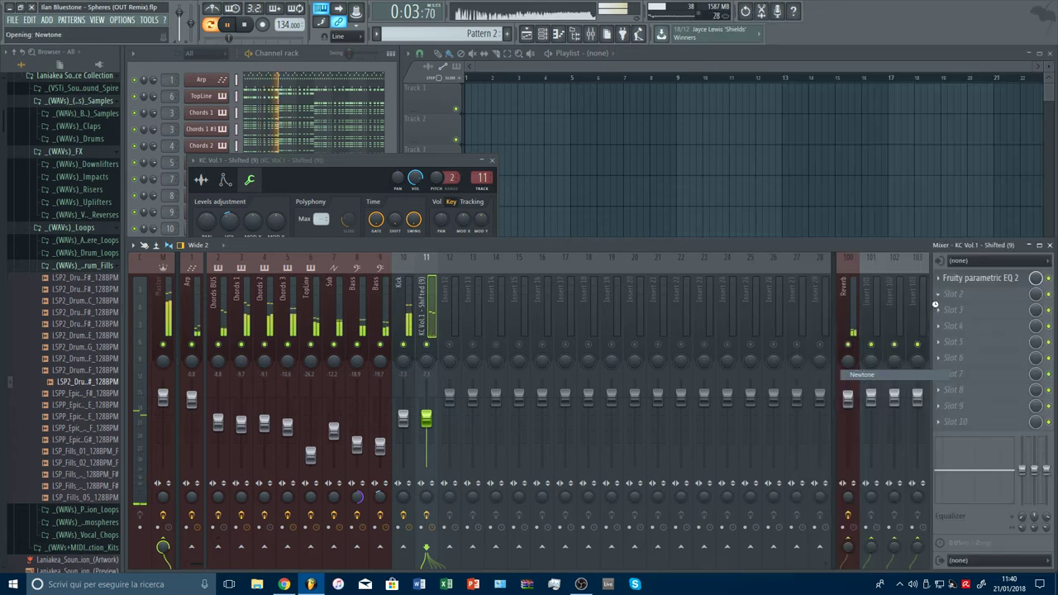
pyautogui.click(948, 308)
pyautogui.moveTo(945, 306)
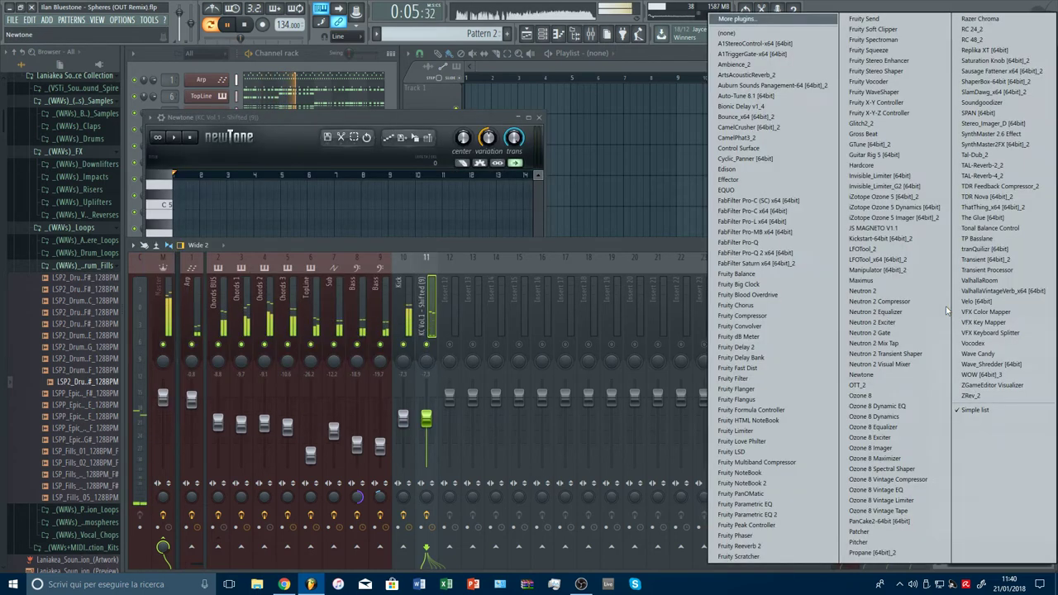
pyautogui.click(891, 386)
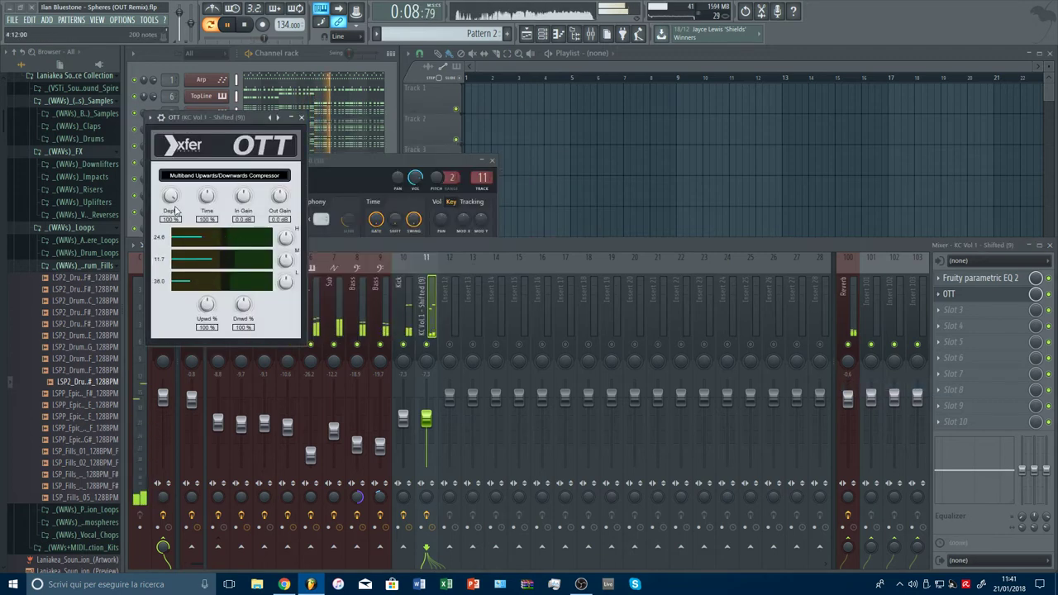
# Set OTT's downward strength to 0%, depth to 37% and mid-band gain to 107%.
pyautogui.moveTo(242, 304)
pyautogui.mouseDown()
pyautogui.moveTo(243, 326)
pyautogui.moveTo(244, 291)
pyautogui.moveTo(243, 324)
pyautogui.mouseUp()
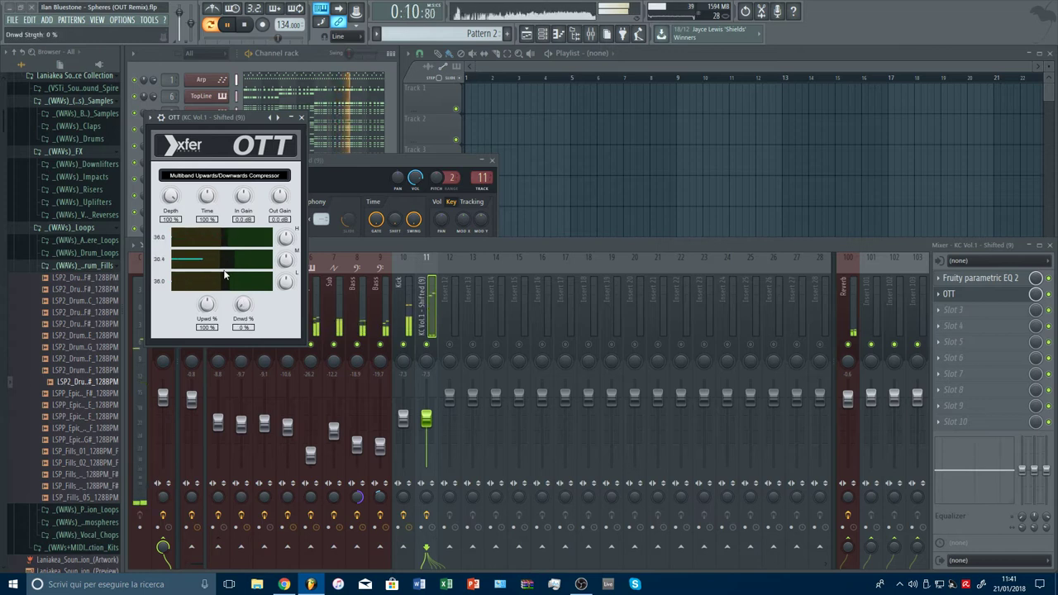
pyautogui.moveTo(170, 196); pyautogui.dragTo(184, 287)
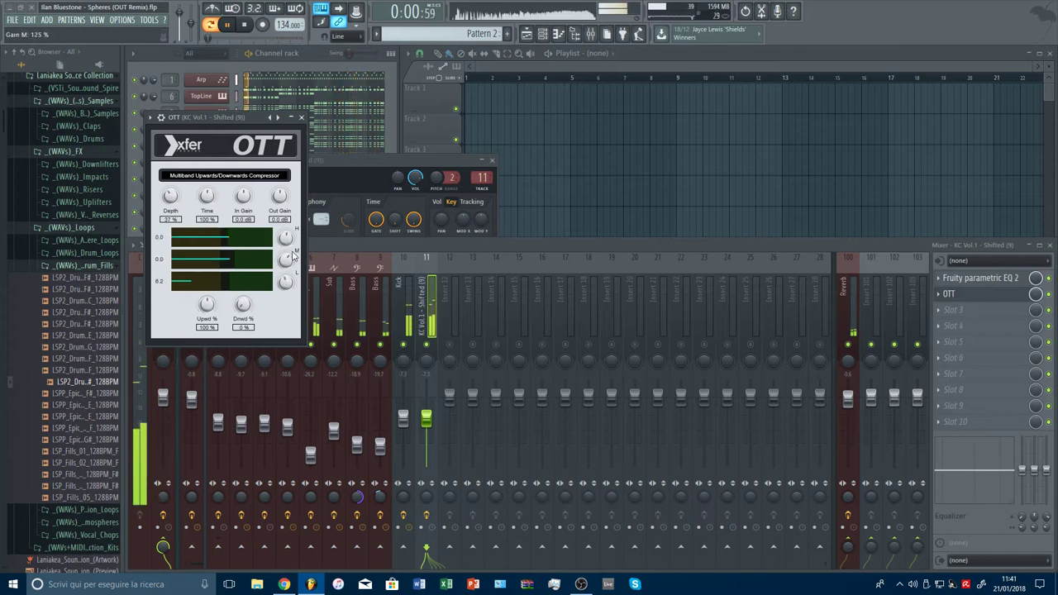
pyautogui.moveTo(290, 266); pyautogui.dragTo(287, 261)
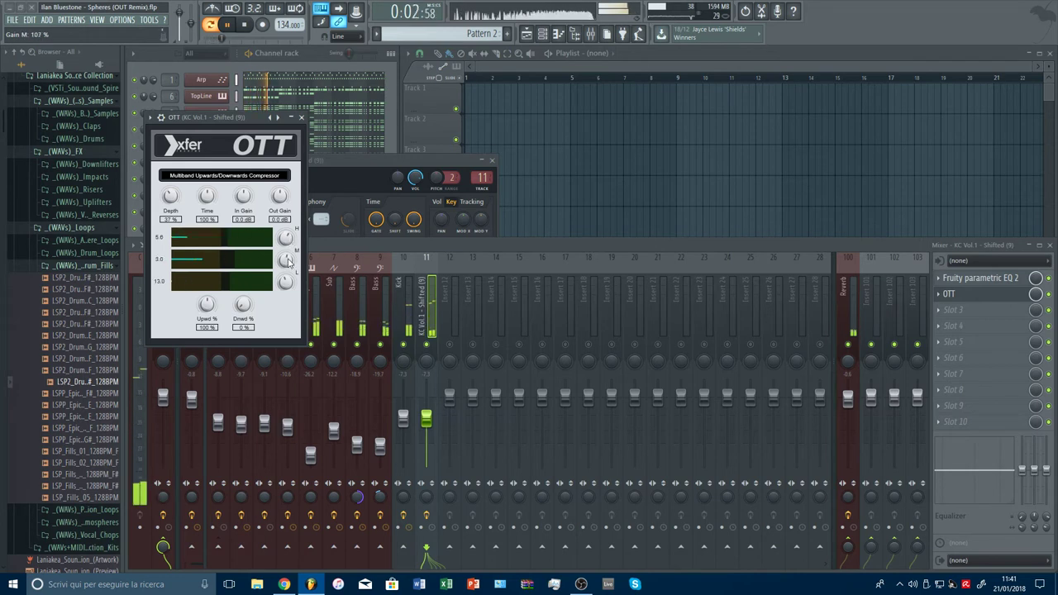
# Lower the KC Vol.1 - Shifted (9) fader to about -15.4 dB and close the OTT and sampler windows.
pyautogui.moveTo(437, 416); pyautogui.dragTo(437, 433)
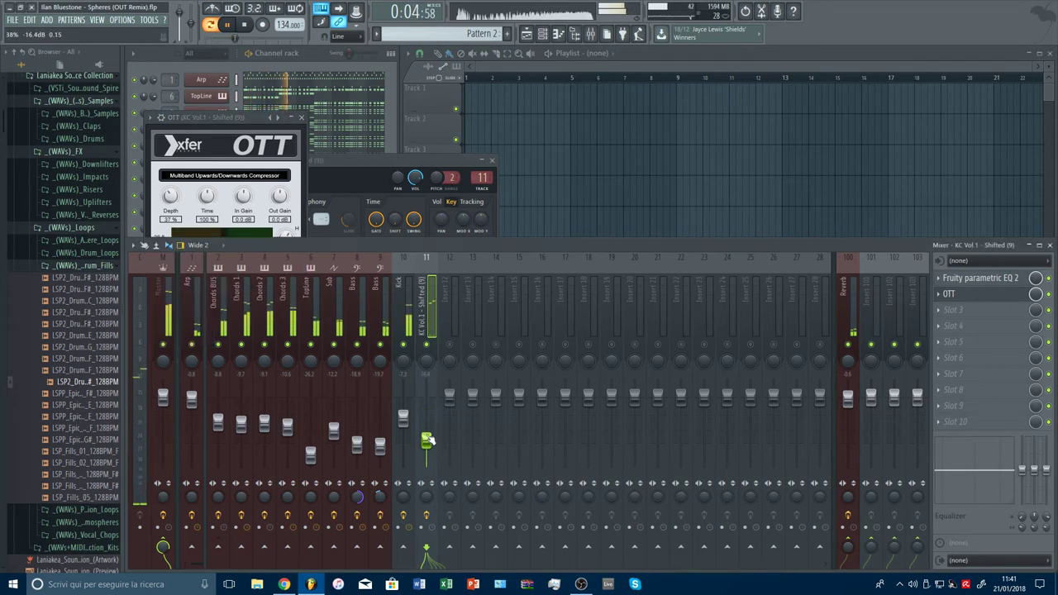
pyautogui.click(310, 118)
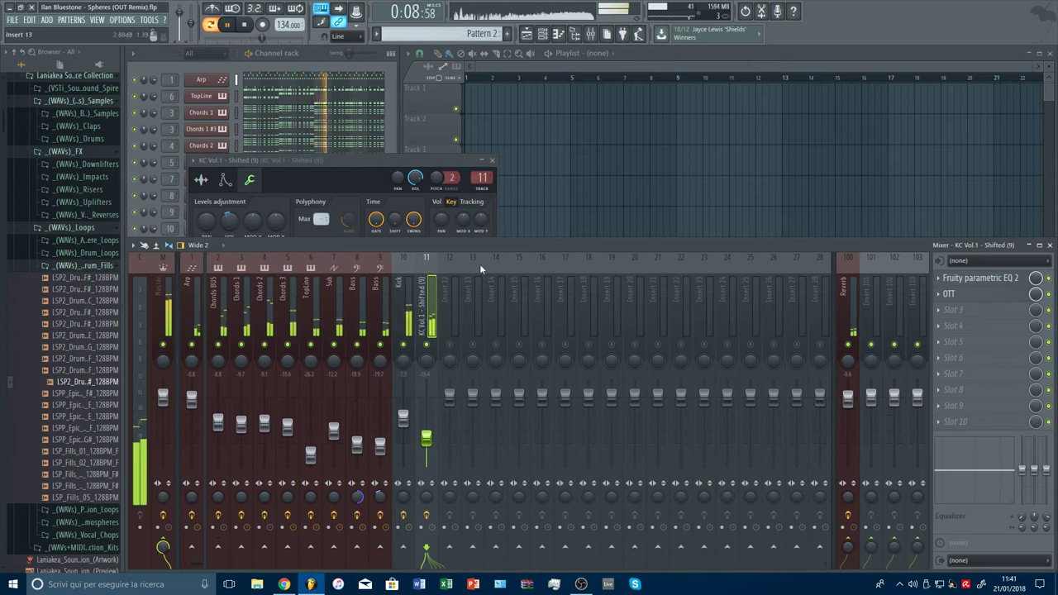
pyautogui.click(492, 160)
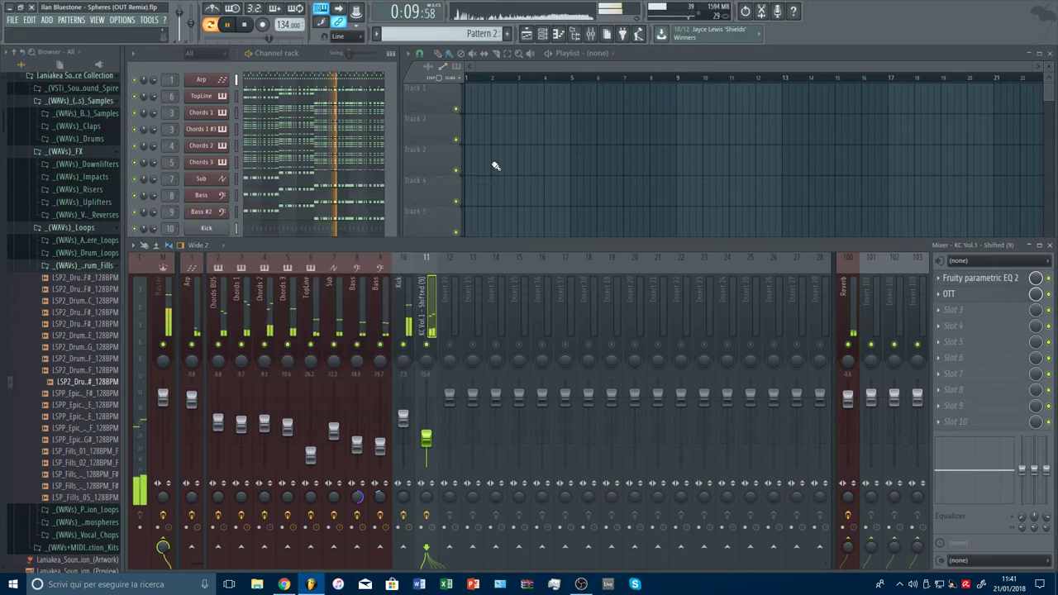
# Shift all KC Vol.1 - Shifted (9) notes slightly earlier in the piano roll, placing the first at 1:04:11.
pyautogui.click(391, 184)
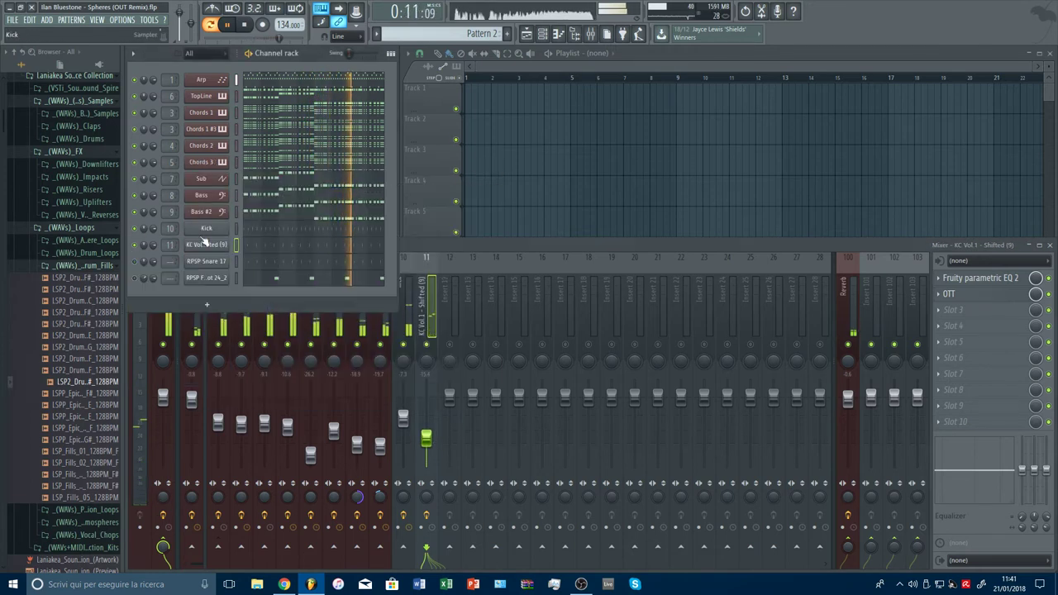
pyautogui.click(271, 247)
pyautogui.scroll(4, 345, 112)
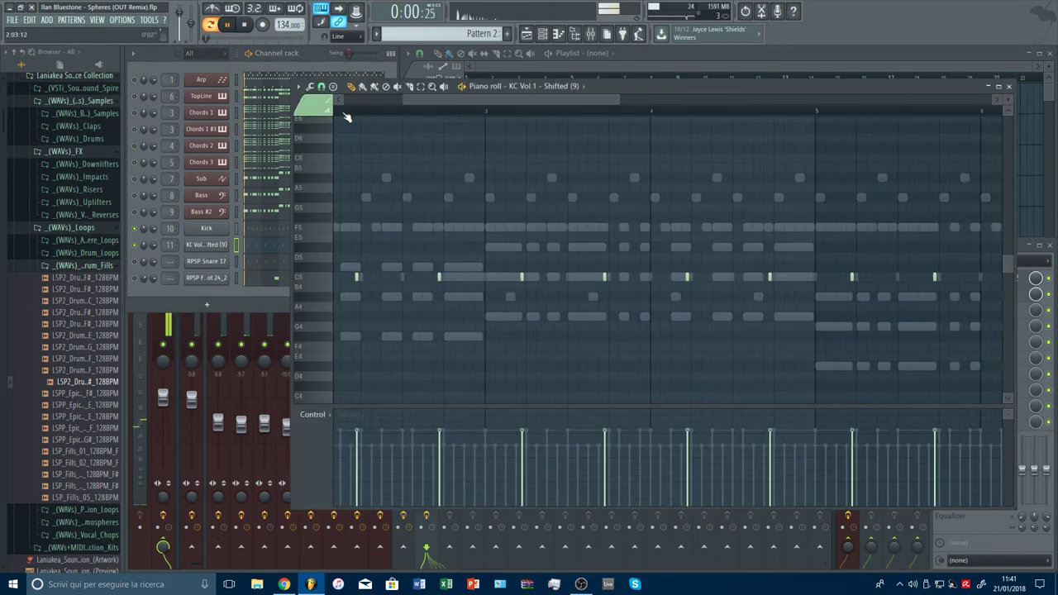
pyautogui.scroll(2, 342, 113)
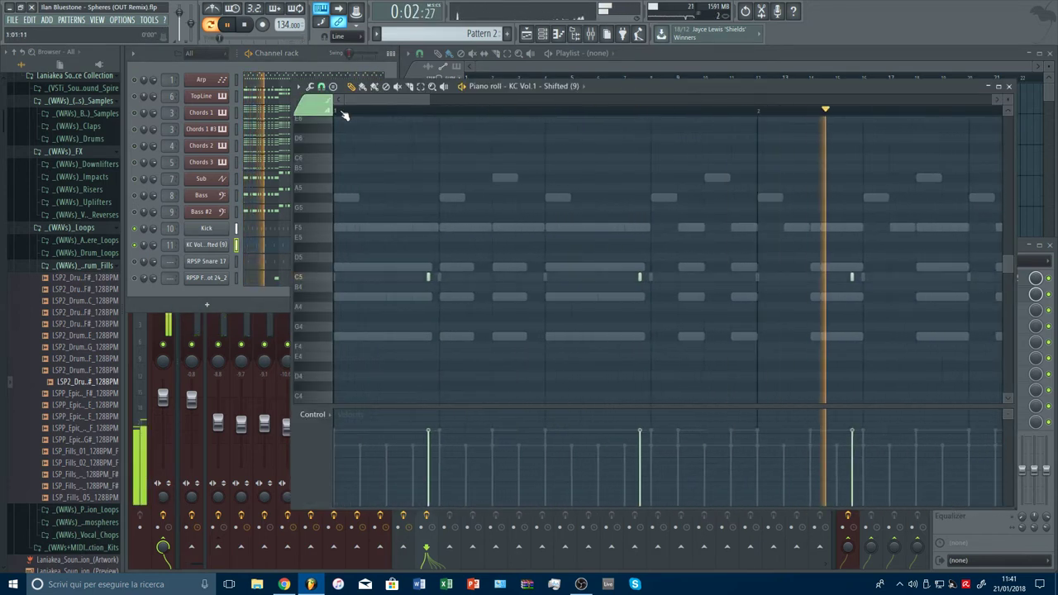
pyautogui.hotkey('ctrl', 'a')
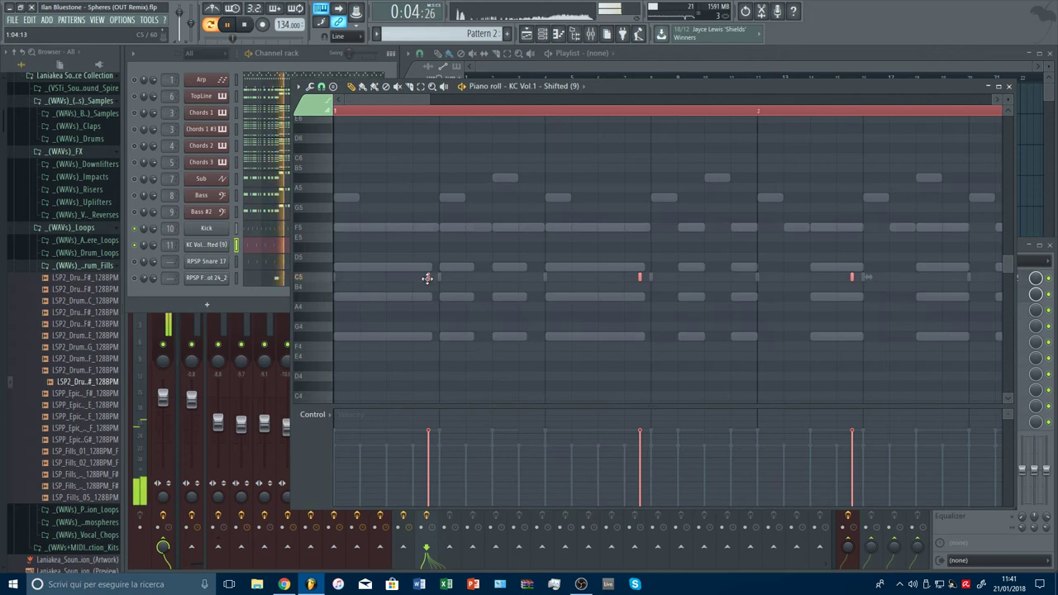
pyautogui.moveTo(428, 278); pyautogui.dragTo(424, 280)
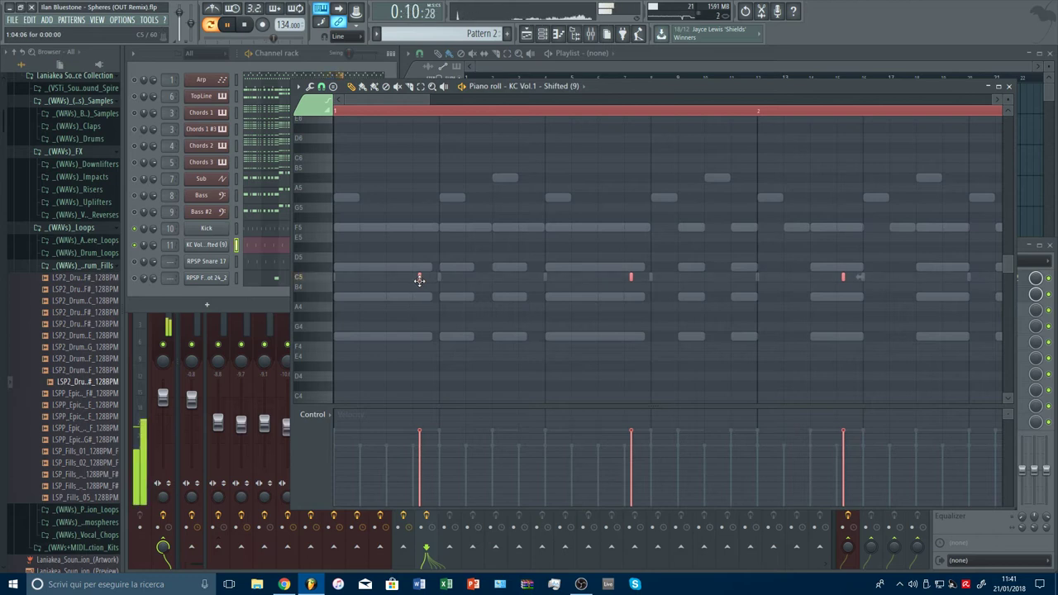
pyautogui.moveTo(419, 280); pyautogui.dragTo(426, 281)
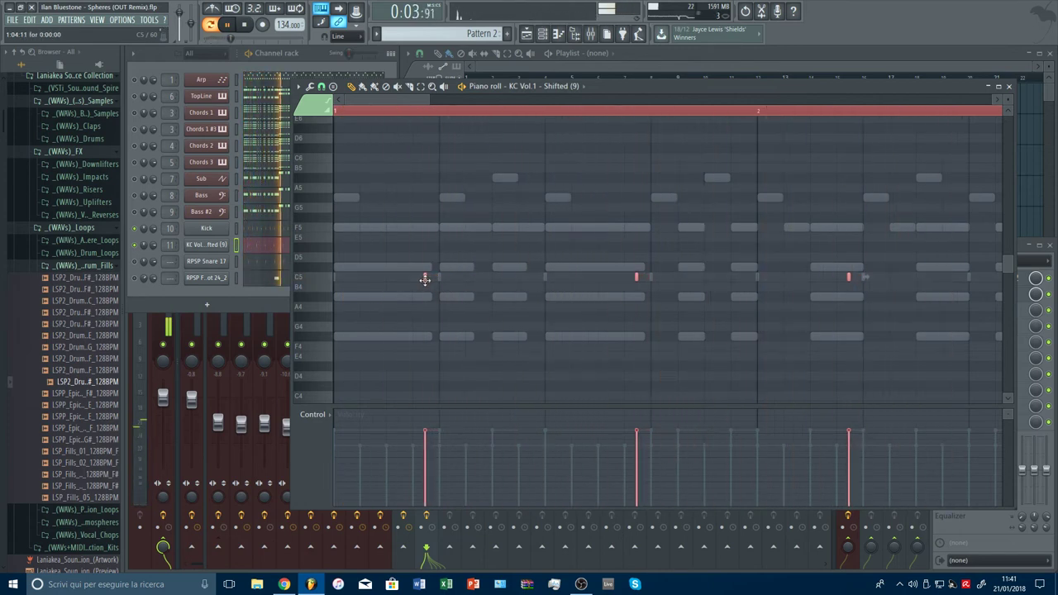
pyautogui.press('F7')
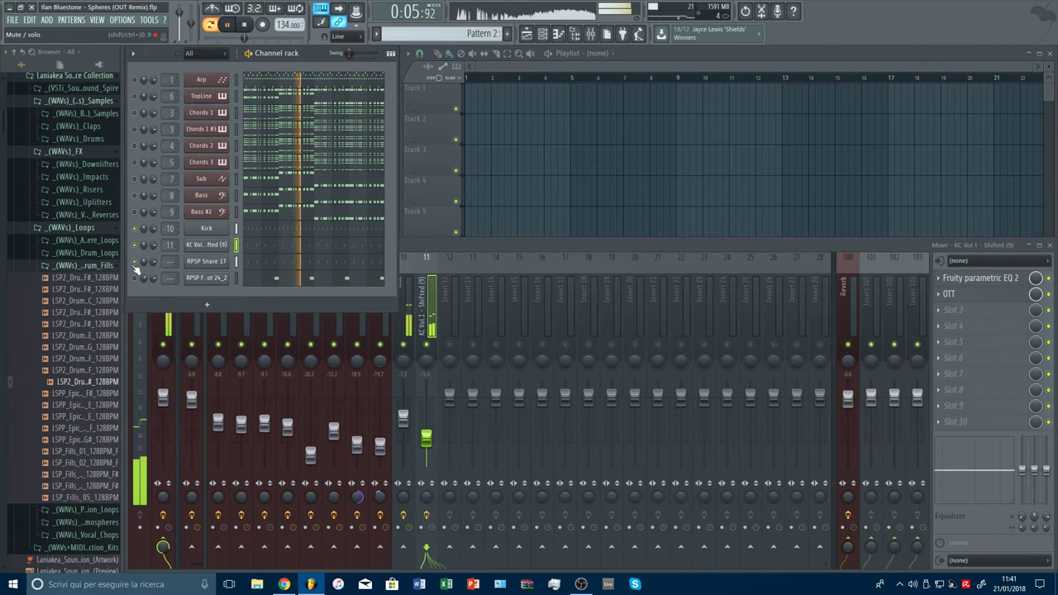
# Stop playback and route the RPSP Snare 17 channel to mixer track 12.
pyautogui.press('space')
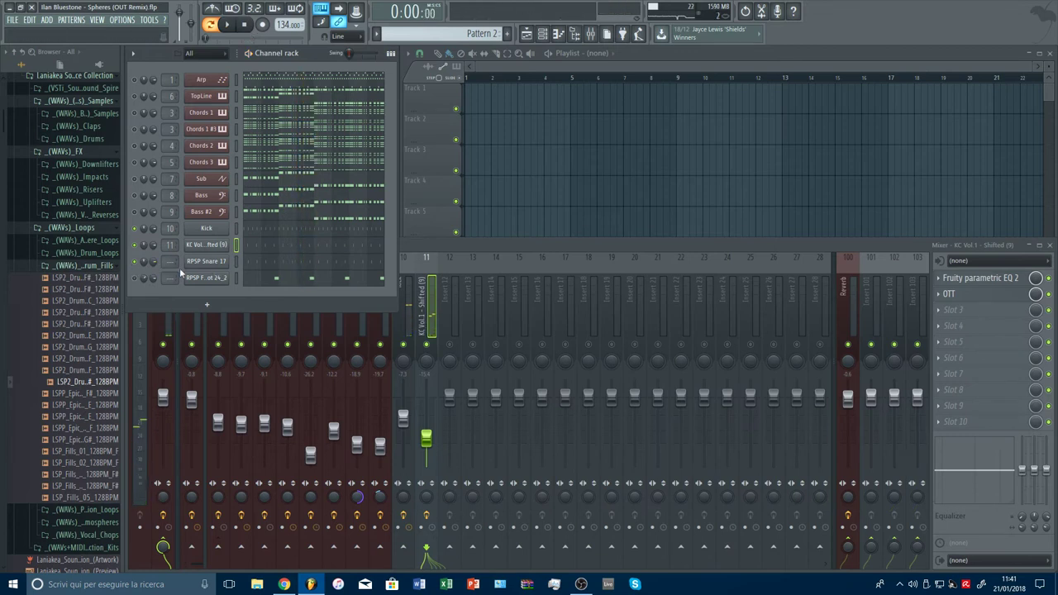
pyautogui.click(205, 262)
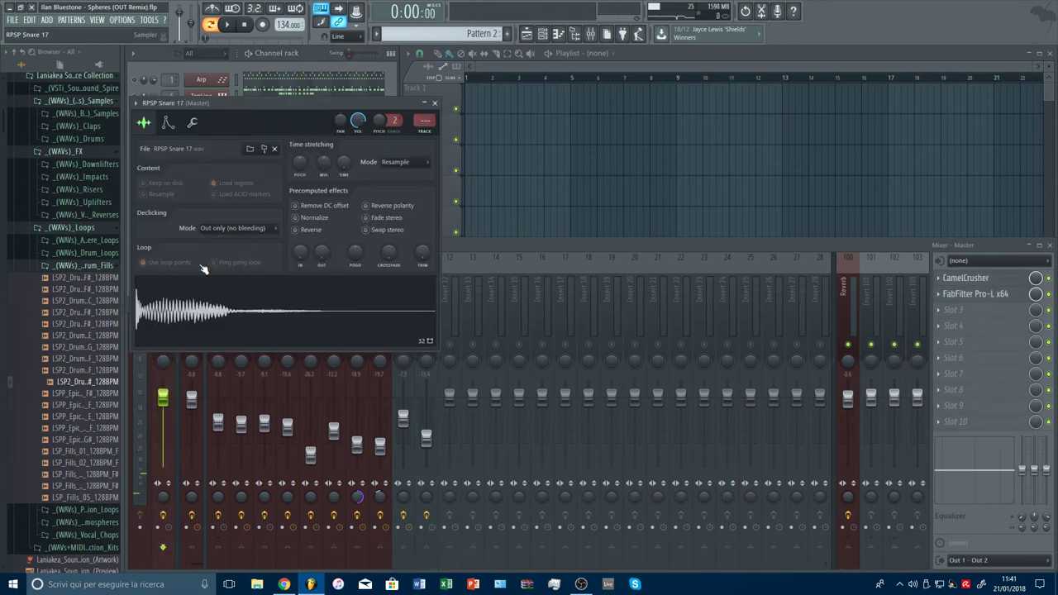
pyautogui.hotkey('ctrl', 'l')
pyautogui.press('Escape')
pyautogui.press('Escape')
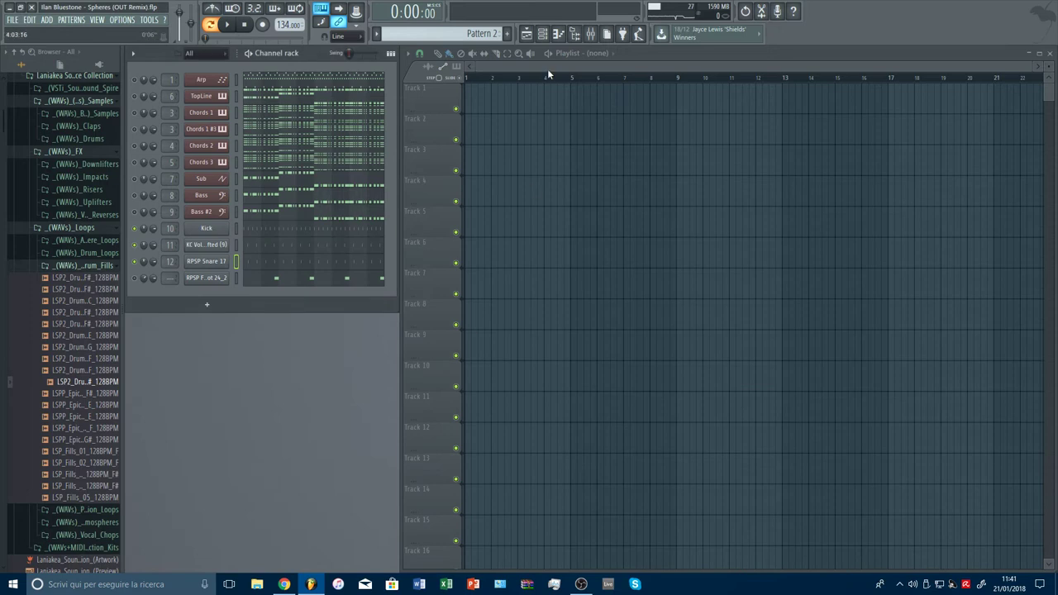
# Play the pattern and lower the RPSP Snare 17 fader on mixer track 12 to about -17.1 dB, then stop playback.
pyautogui.click(592, 41)
pyautogui.press('space')
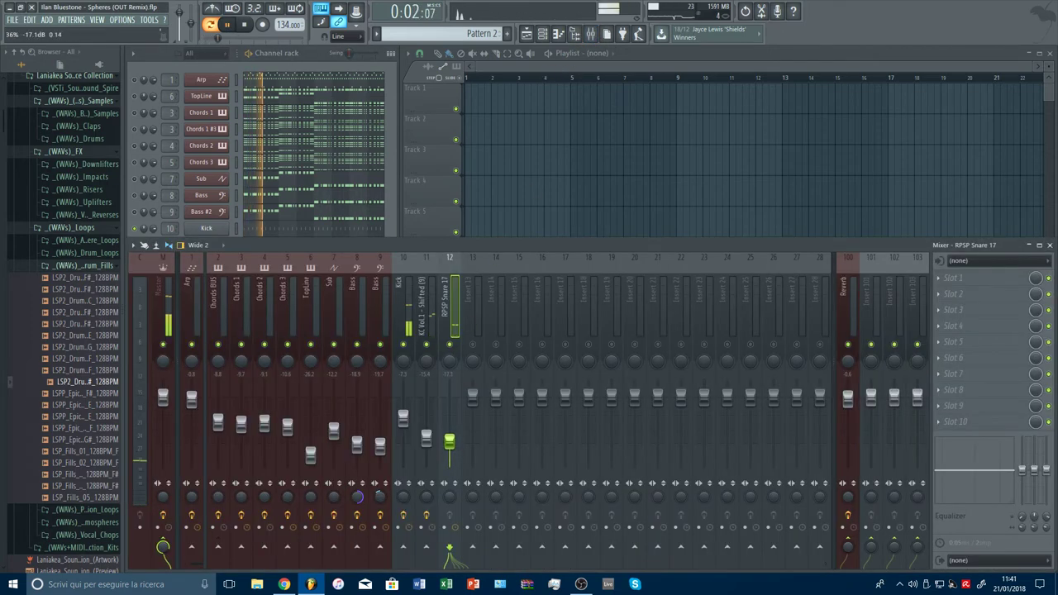
pyautogui.press('F9')
pyautogui.press('space')
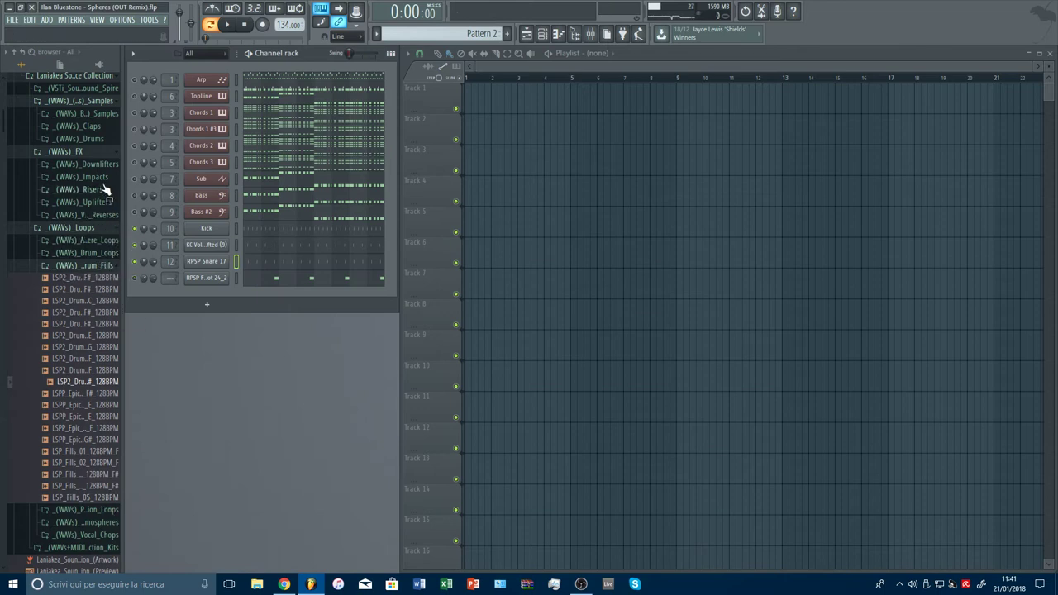
# Look through the Laniakea pack's drum and bass one-shot sample folders for a replacement percussion sound.
pyautogui.click(83, 139)
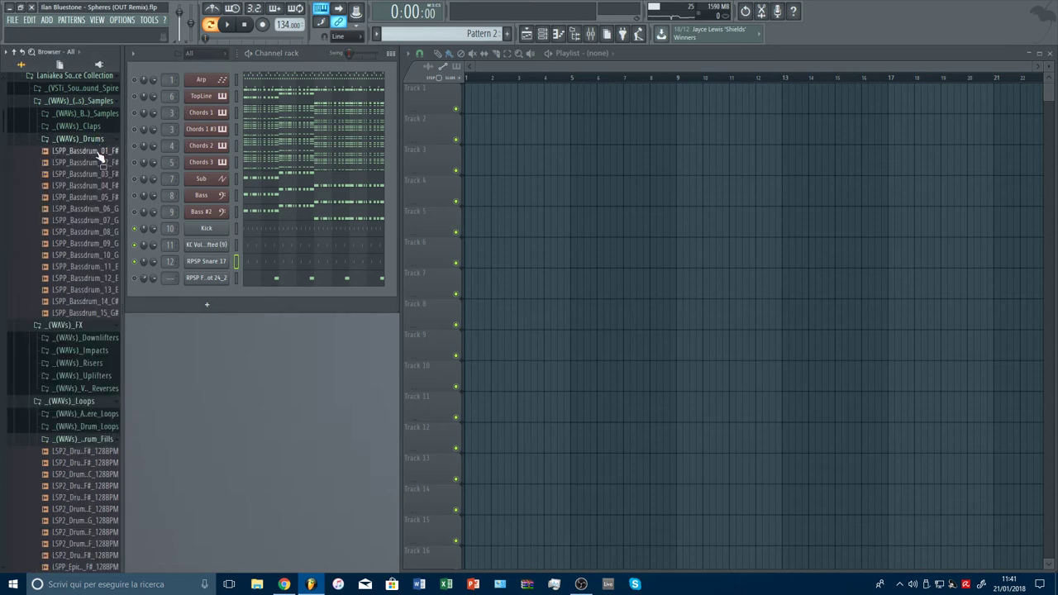
pyautogui.click(98, 139)
pyautogui.click(103, 114)
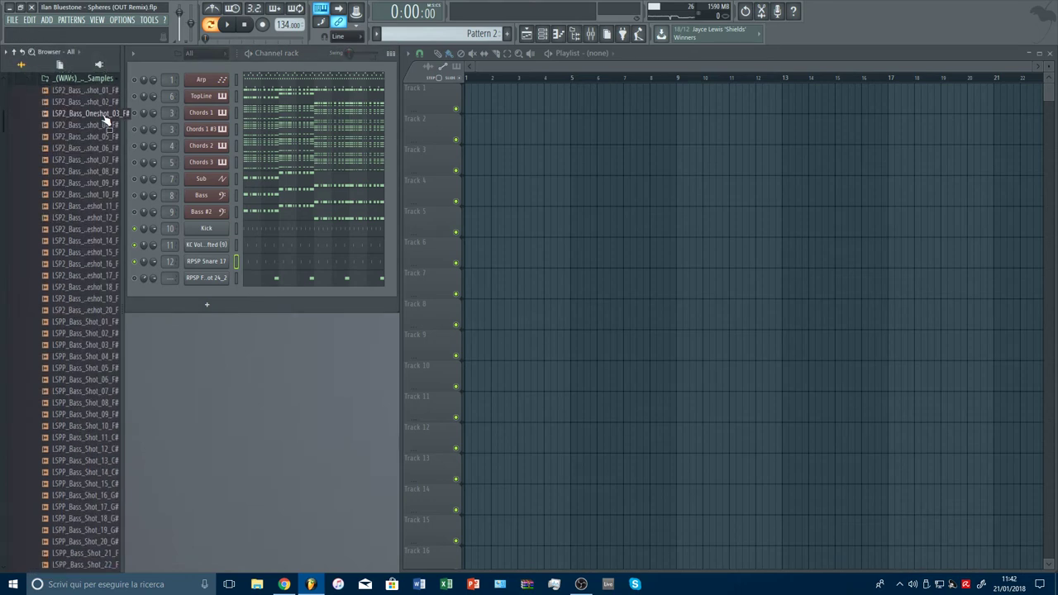
pyautogui.click(104, 115)
pyautogui.click(104, 81)
pyautogui.scroll(-6, 94, 140)
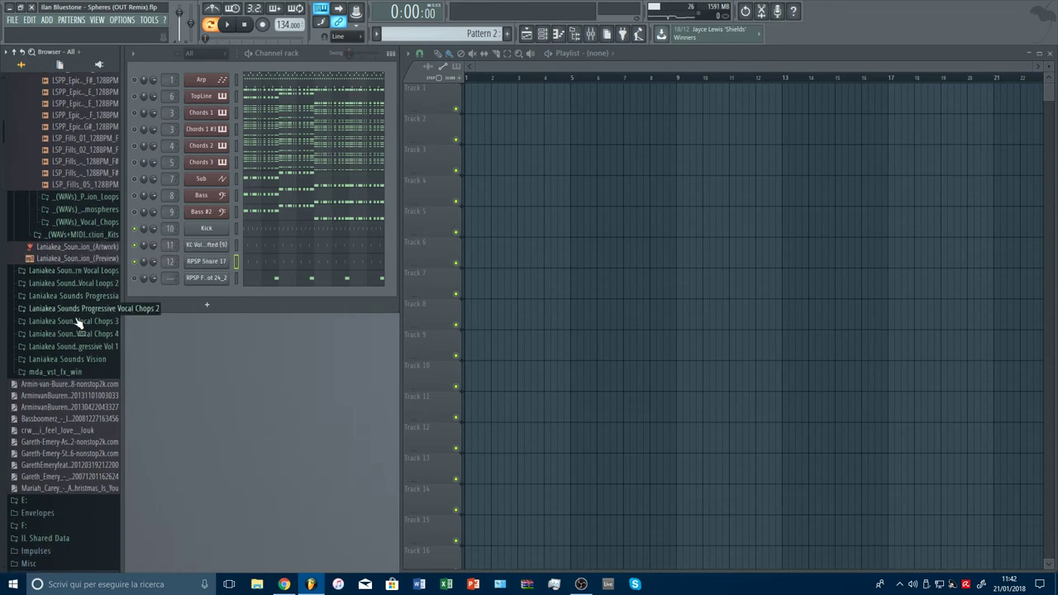
# Open the Drums - Percussions folder of the Laniakea Sounds Vision pack in the sample browser.
pyautogui.click(67, 347)
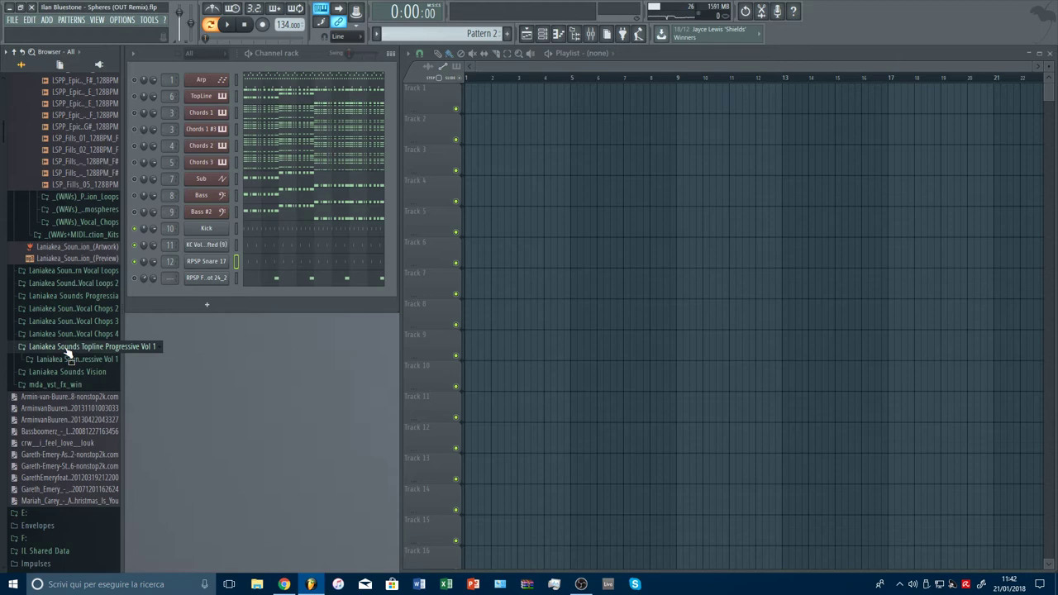
pyautogui.click(83, 291)
pyautogui.click(85, 289)
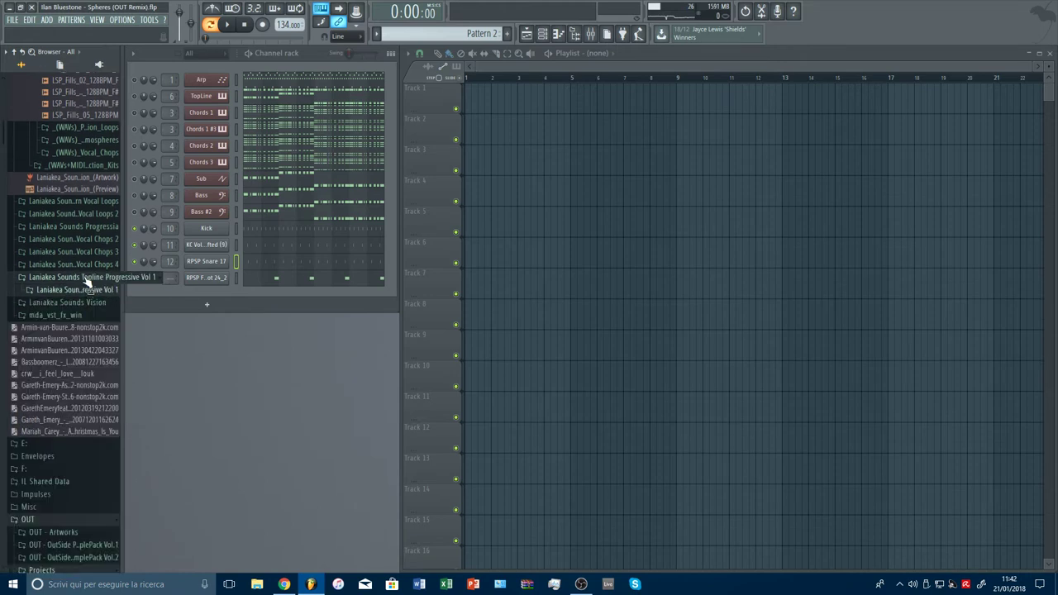
pyautogui.click(85, 279)
pyautogui.click(87, 291)
pyautogui.click(89, 303)
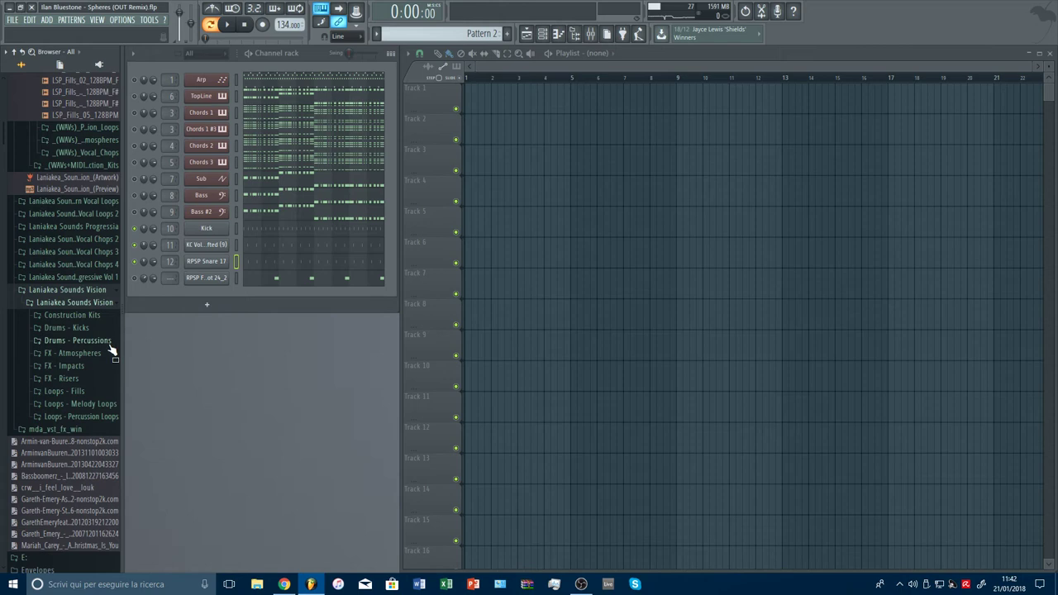
pyautogui.click(108, 342)
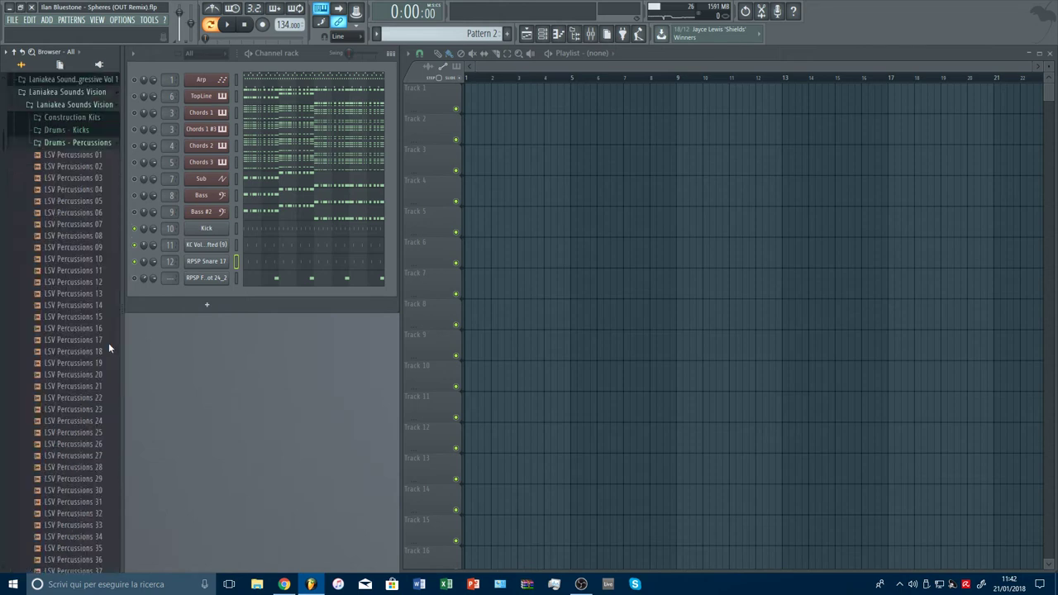
# Audition the LSV Percussions samples and replace the RPSP Snare 17 channel's sample with LSV Percussions 37.
pyautogui.scroll(3, 108, 342)
pyautogui.click(92, 200)
pyautogui.moveTo(91, 204); pyautogui.dragTo(207, 261)
pyautogui.click(88, 442)
pyautogui.scroll(-5, 88, 455)
pyautogui.click(88, 372)
pyautogui.click(89, 396)
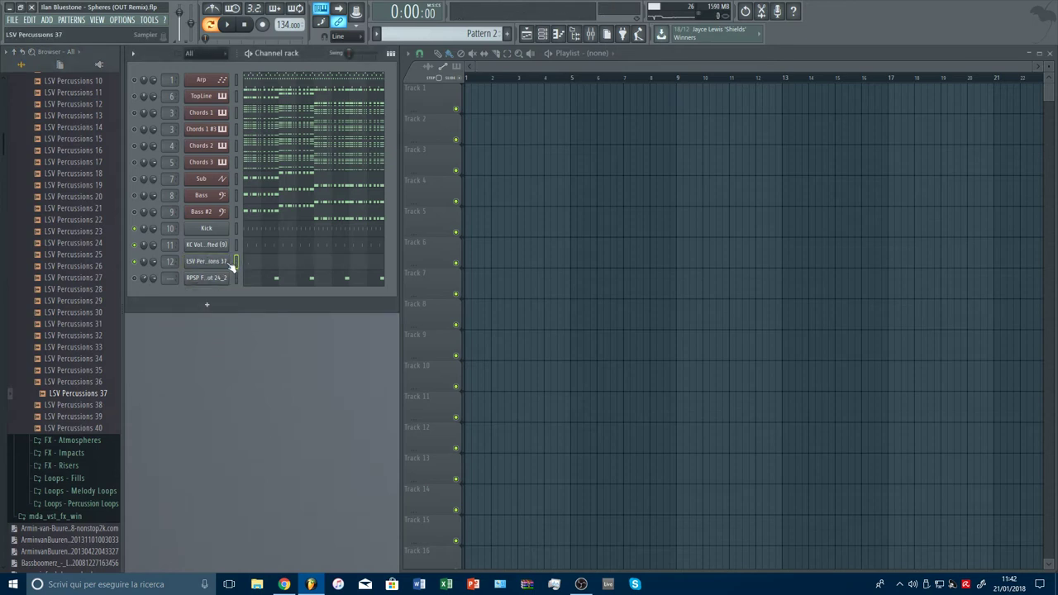
# Add Fruity Parametric EQ 2 to mixer track 12, high-pass the percussion at about 134 Hz and audition it.
pyautogui.click(207, 264)
pyautogui.press('Escape')
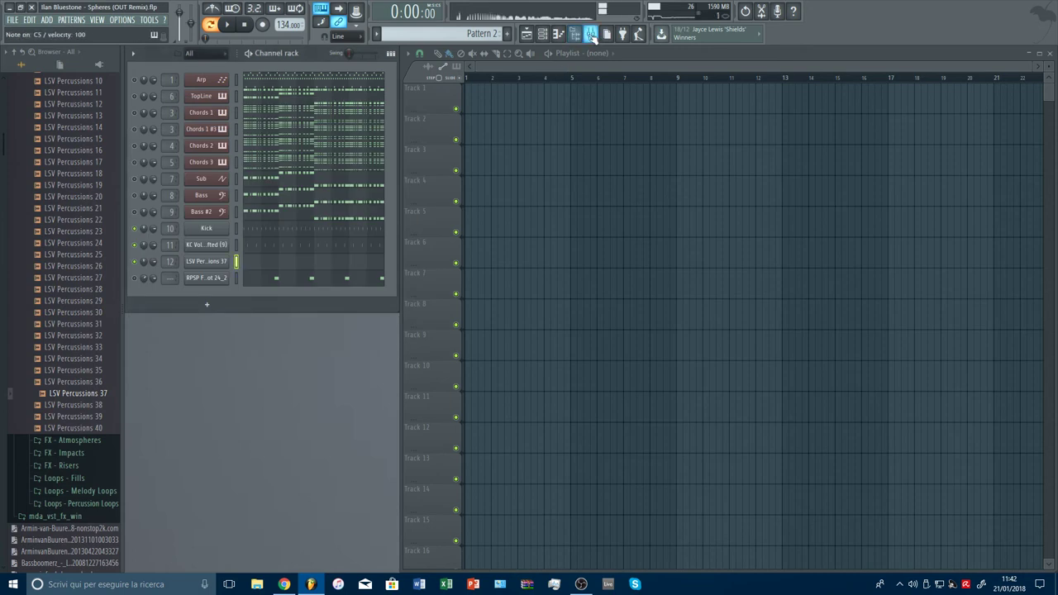
pyautogui.click(590, 34)
pyautogui.click(955, 278)
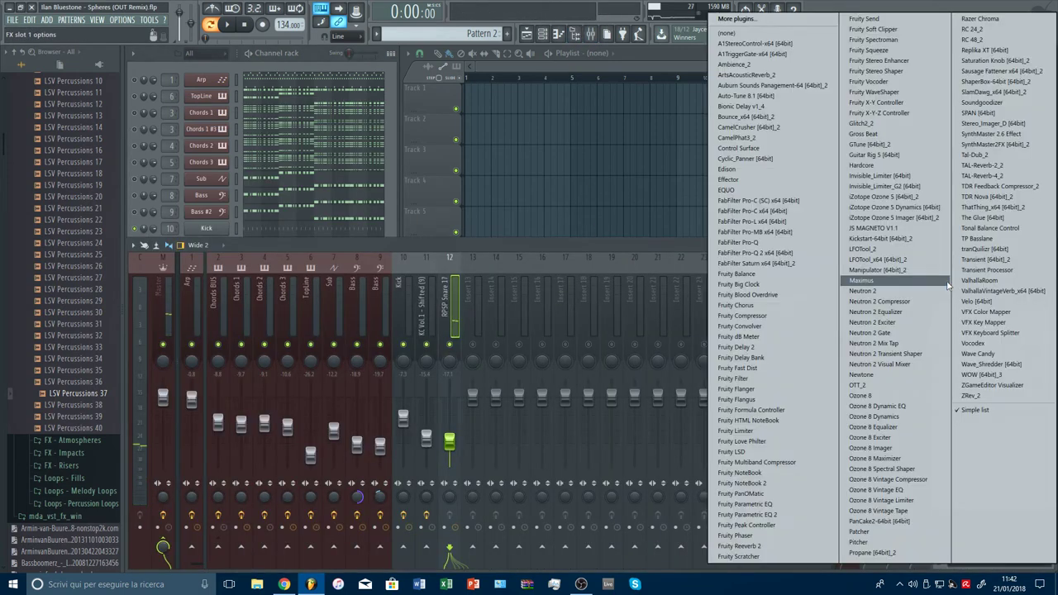
pyautogui.click(777, 501)
pyautogui.click(471, 131)
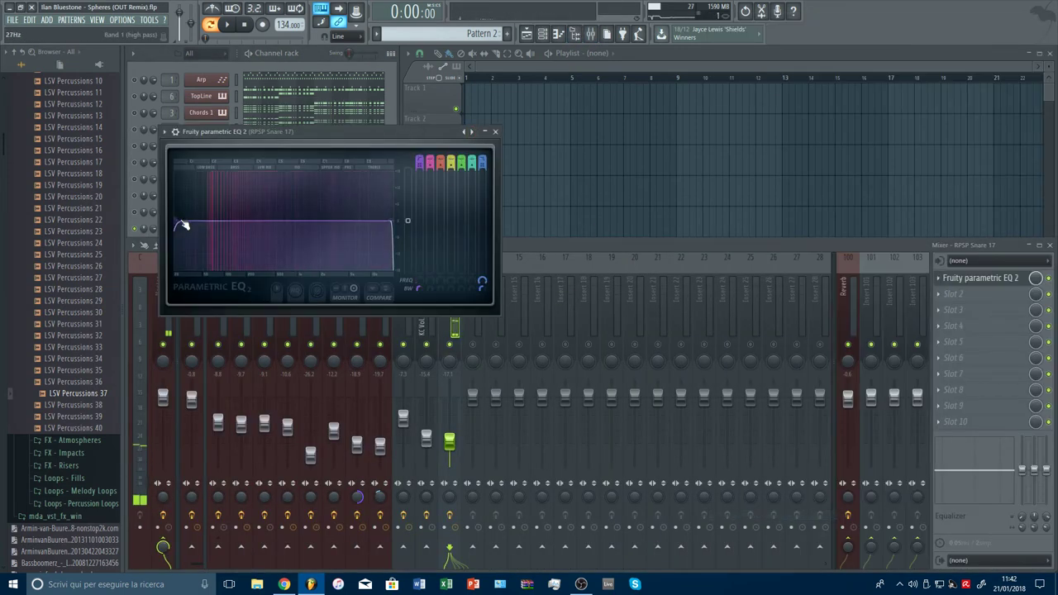
pyautogui.moveTo(182, 221); pyautogui.dragTo(236, 221)
pyautogui.press('q')
pyautogui.press('q')
pyautogui.press('q')
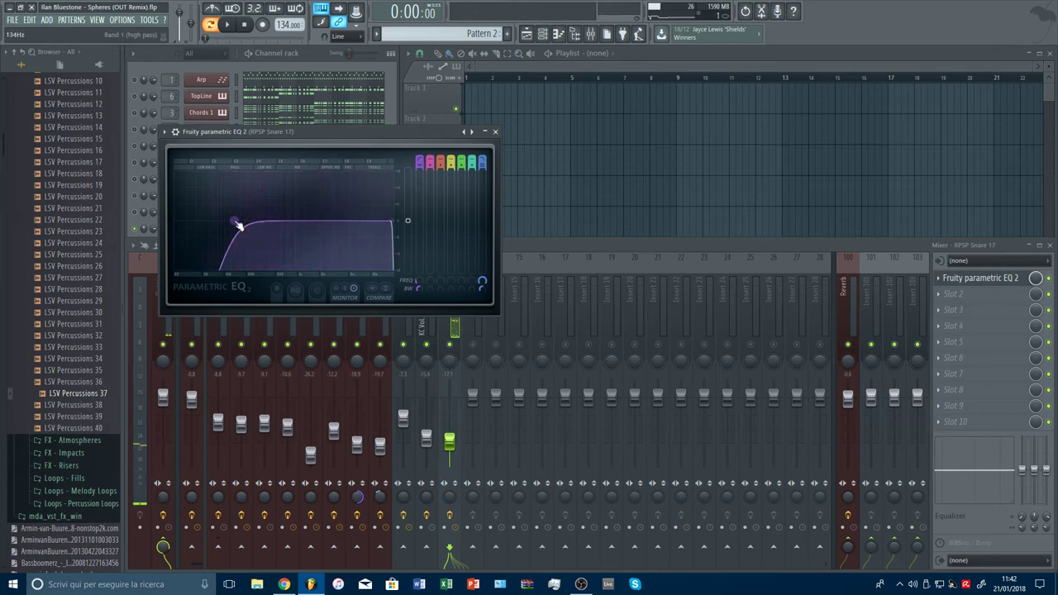
# Load CamelCrusher in the second effect slot of mixer track 12 and audition the percussion through it.
pyautogui.click(953, 294)
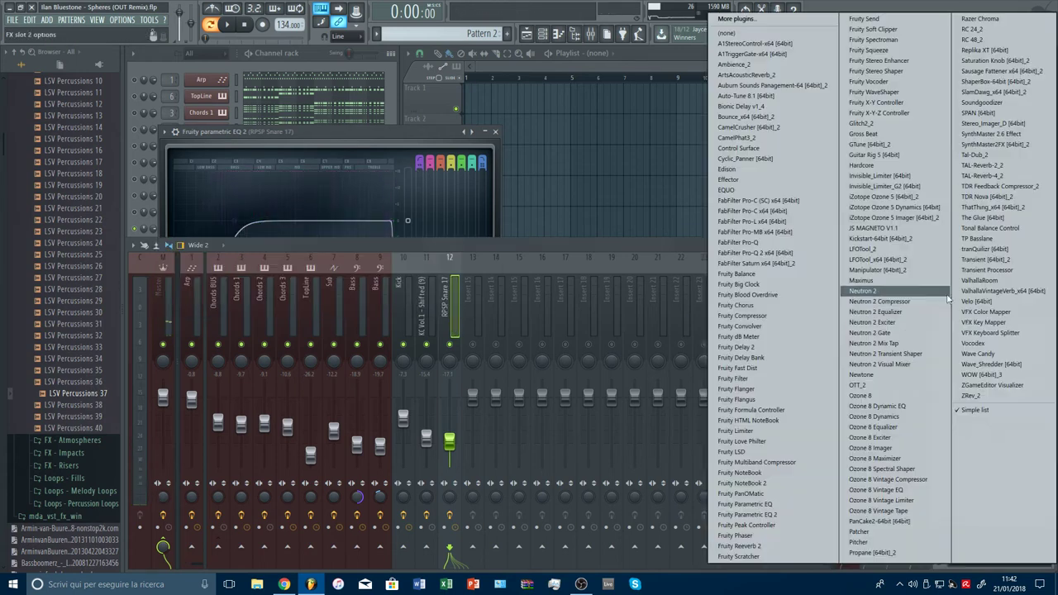
pyautogui.click(761, 126)
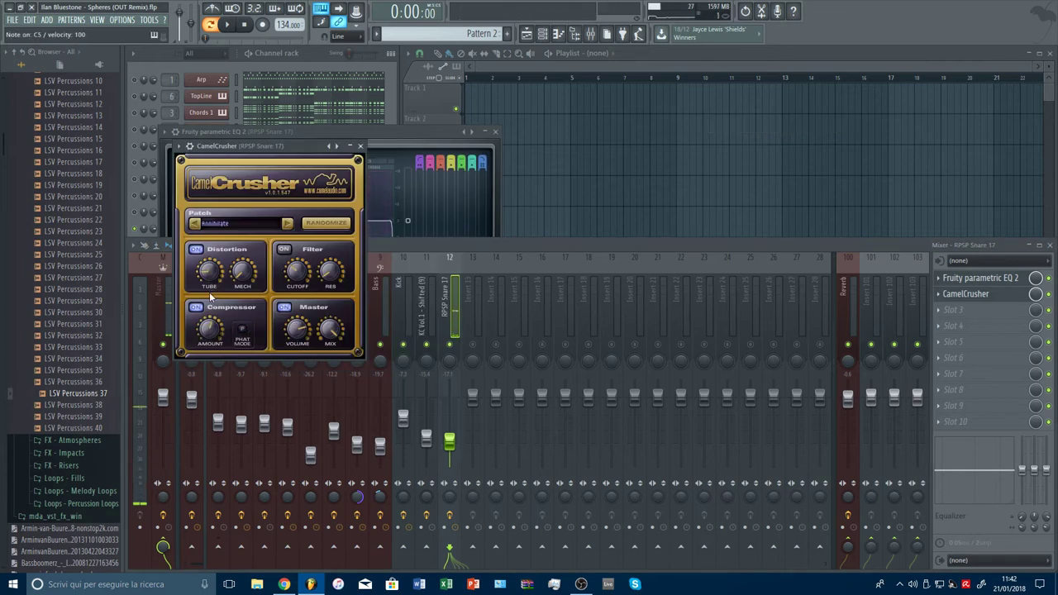
pyautogui.press('q')
pyautogui.press('q')
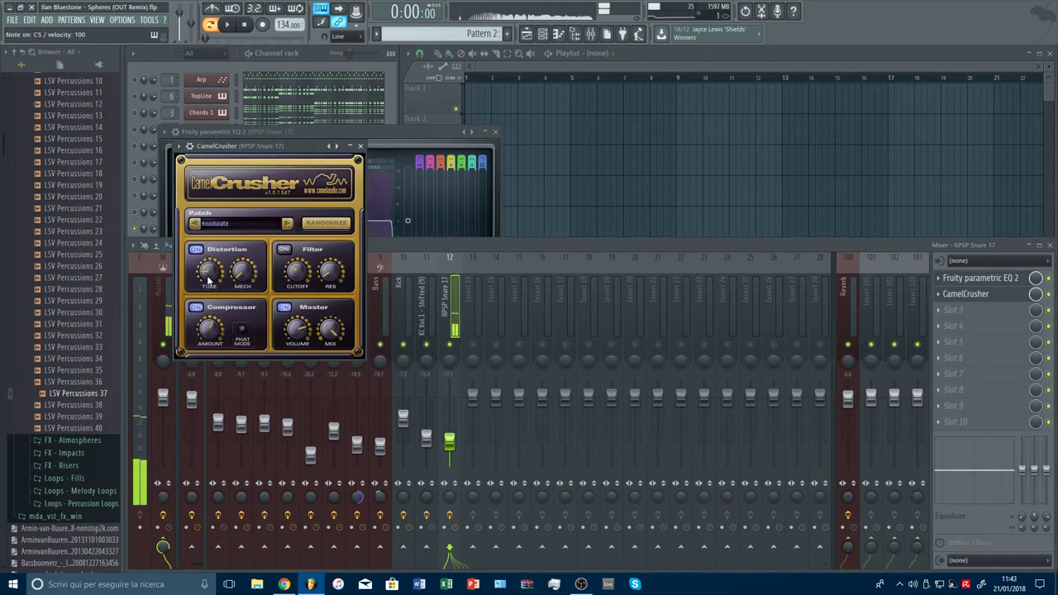
pyautogui.press('Escape')
pyautogui.press('Escape')
pyautogui.press('Escape')
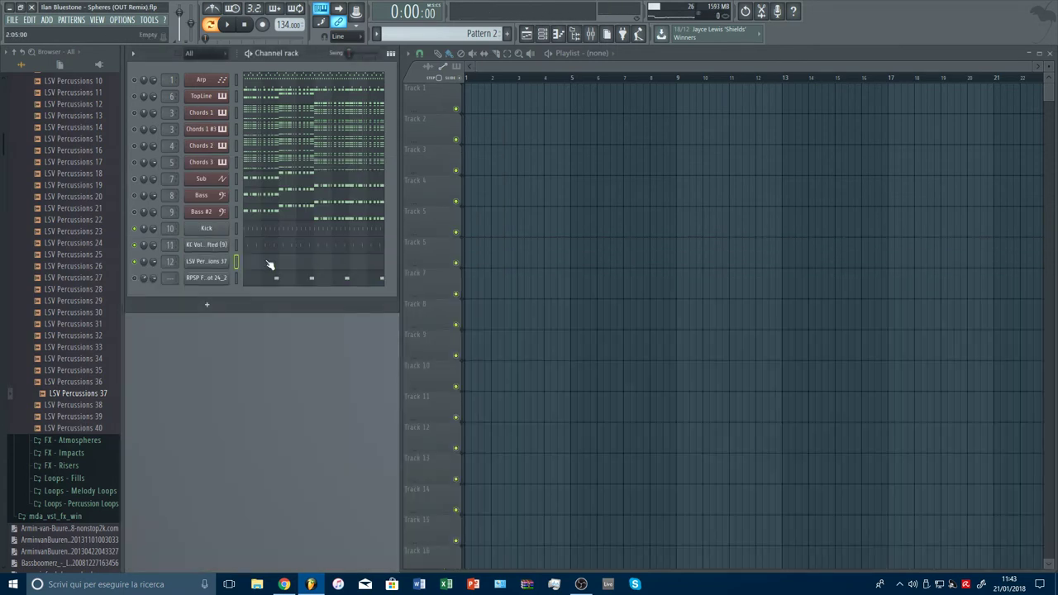
# Place short C5 hits for the LSV Percussions 37 channel across the first four bars while checking them in playback.
pyautogui.click(258, 265)
pyautogui.press('space')
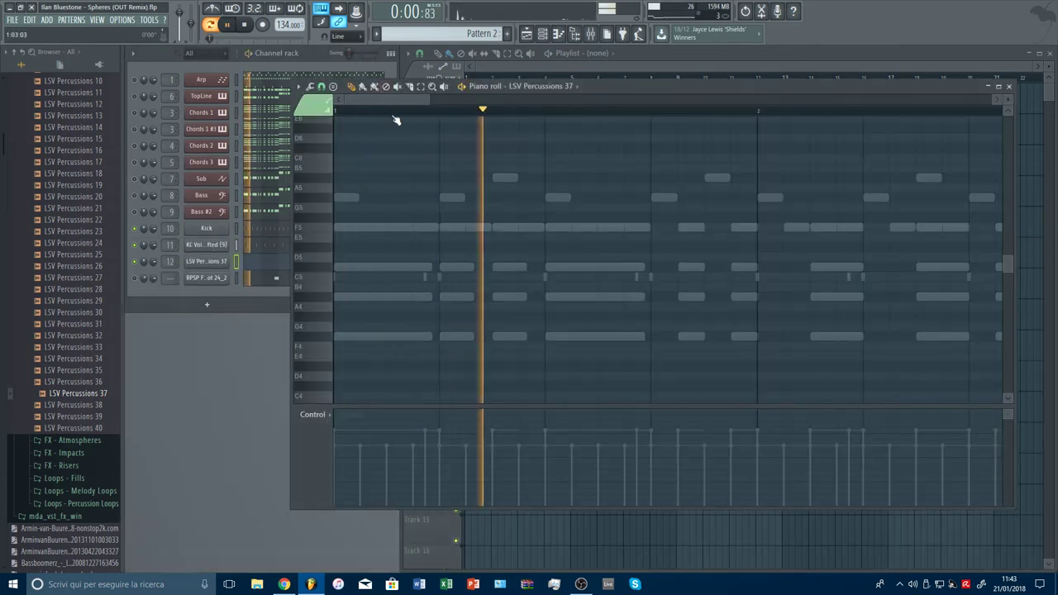
pyautogui.scroll(-2, 503, 165)
pyautogui.press('space')
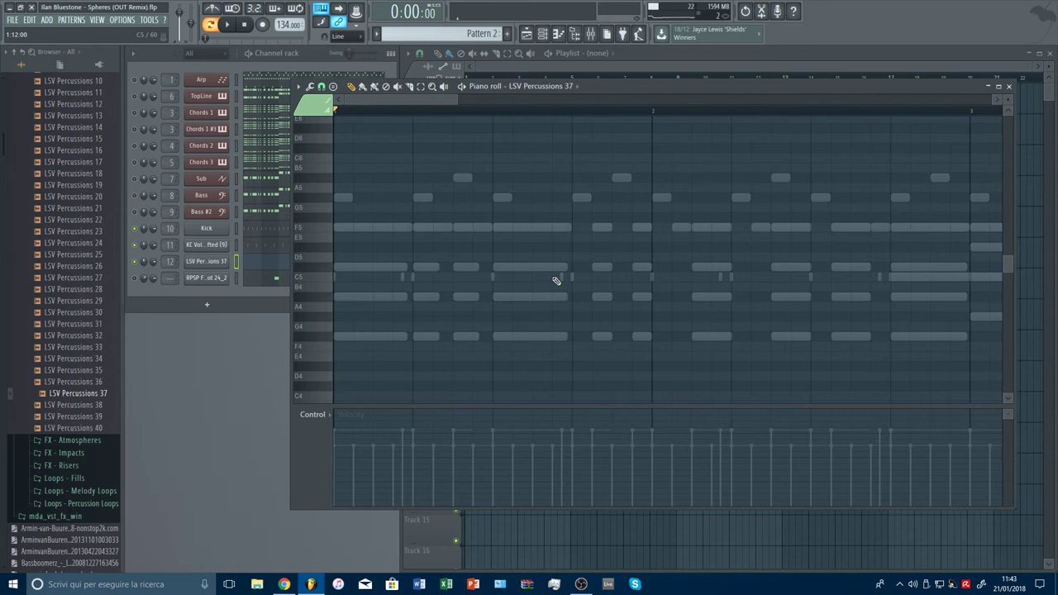
pyautogui.scroll(-3, 502, 132)
pyautogui.press('space')
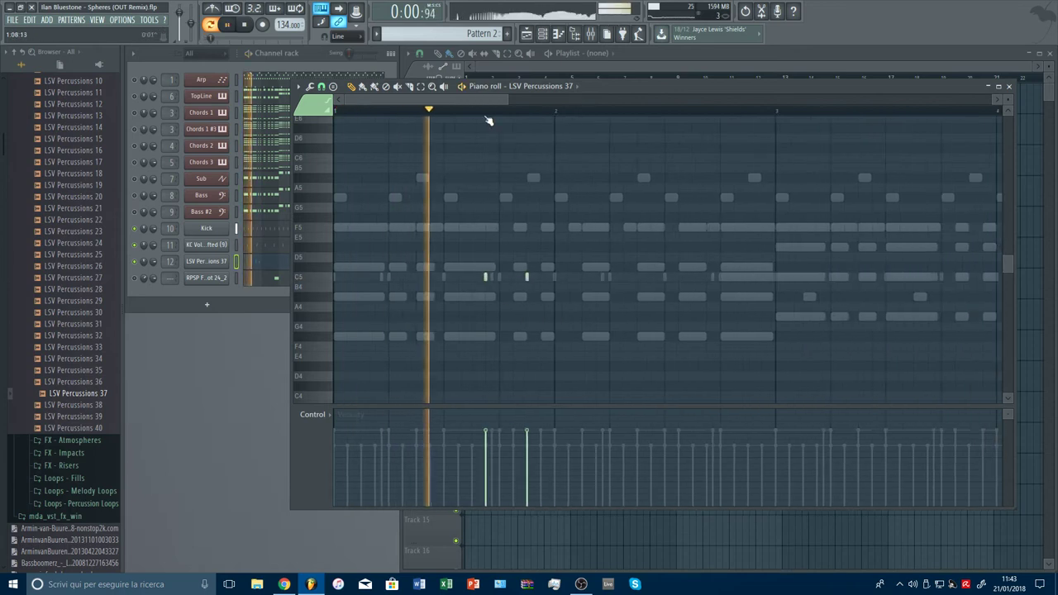
pyautogui.scroll(2, 465, 199)
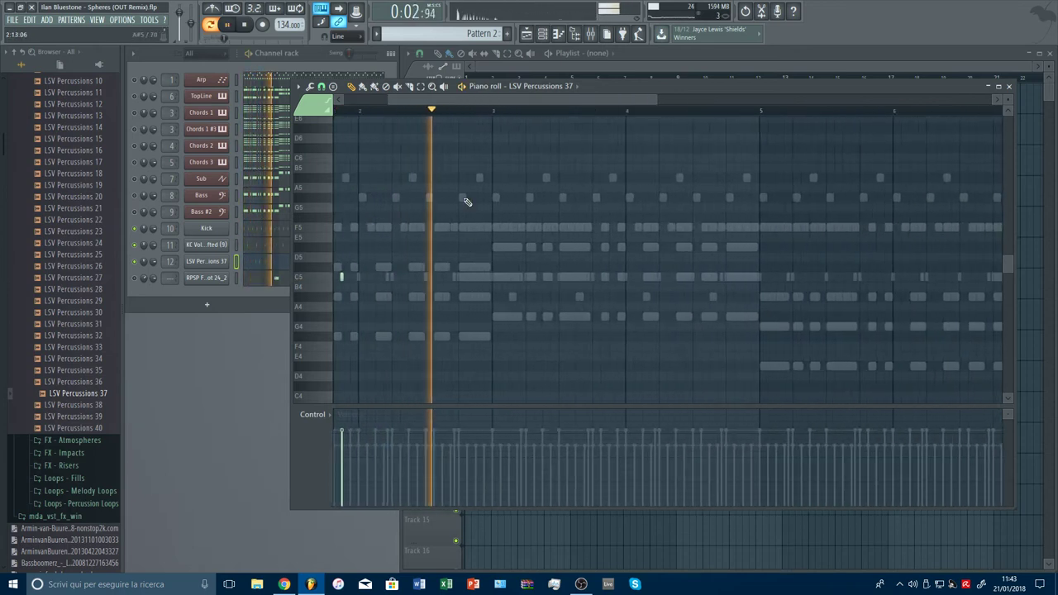
pyautogui.press('space')
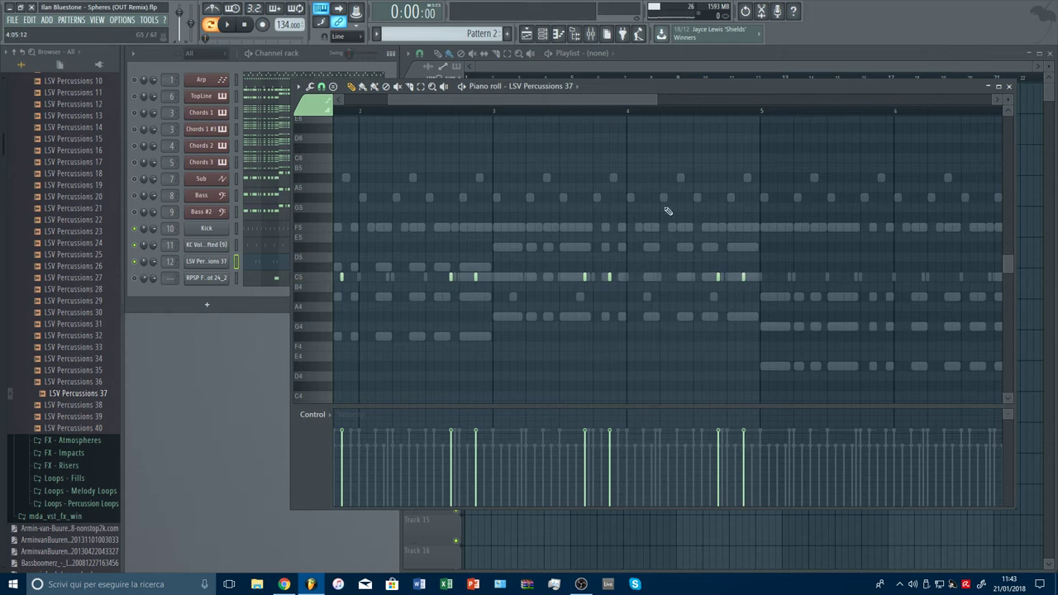
# Duplicate the four bars of LSV Percussions 37 notes into bars 5 to 8 and play the pattern.
pyautogui.moveTo(583, 103); pyautogui.dragTo(730, 123)
pyautogui.hotkey('ctrl', 'b')
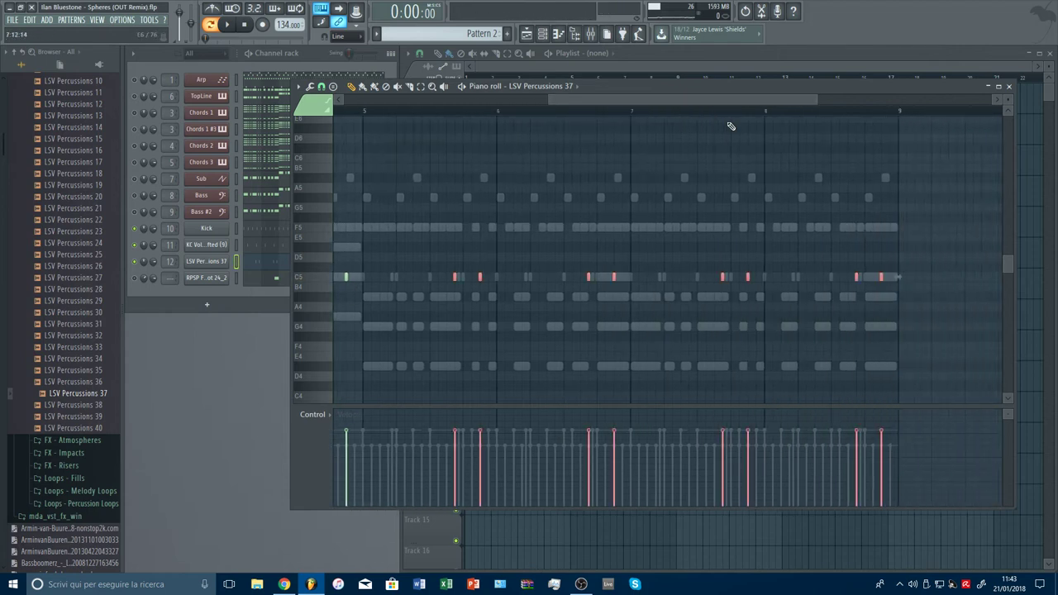
pyautogui.press('Escape')
pyautogui.press('space')
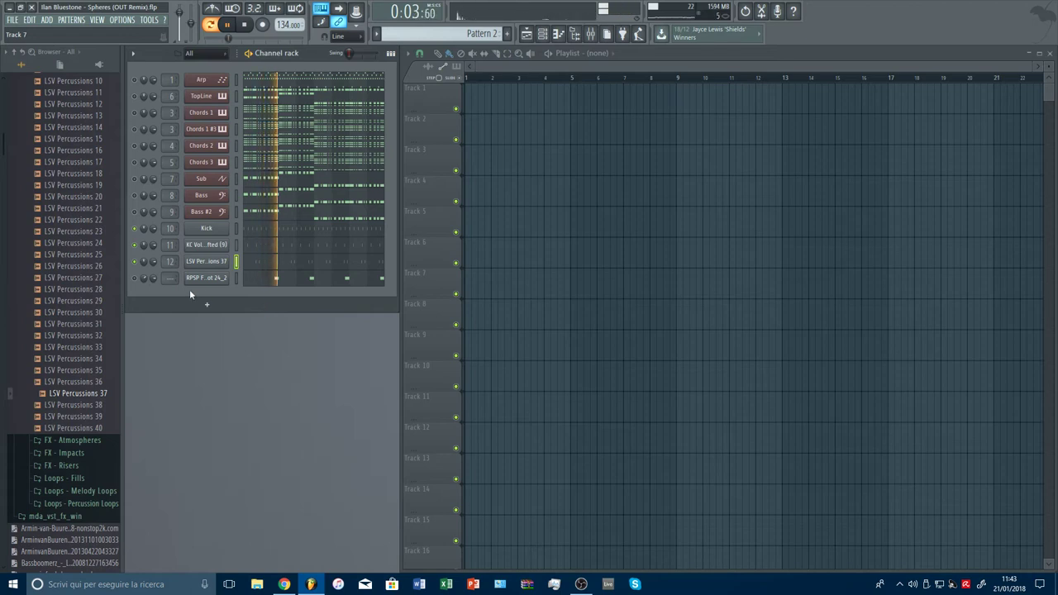
pyautogui.press('space')
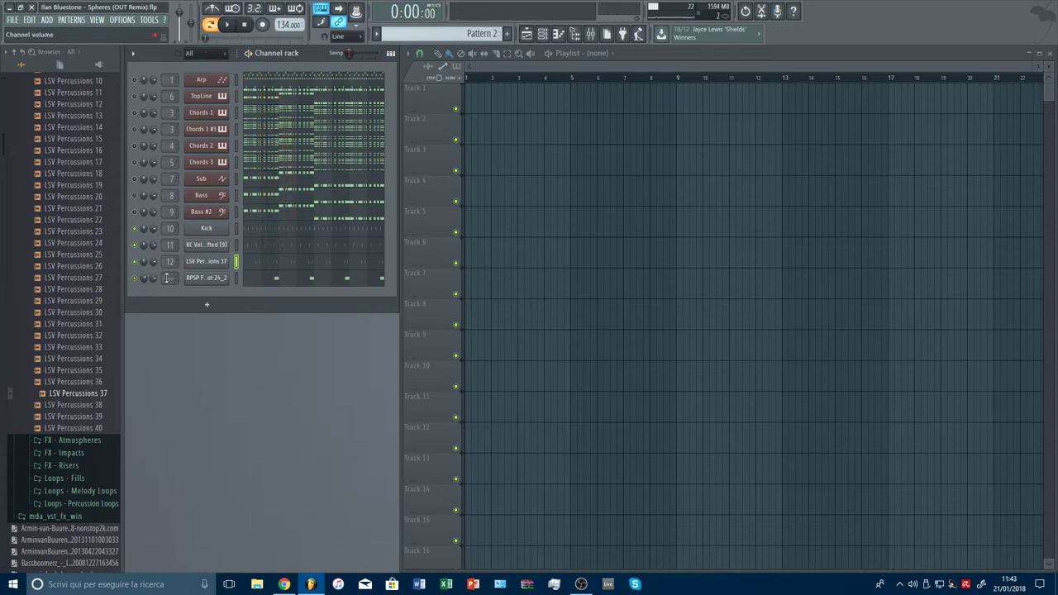
# Route the RPSP FX Shot 24_2 channel to mixer track 13 and lower its fader to about -16 dB.
pyautogui.click(208, 279)
pyautogui.hotkey('ctrl', 'l')
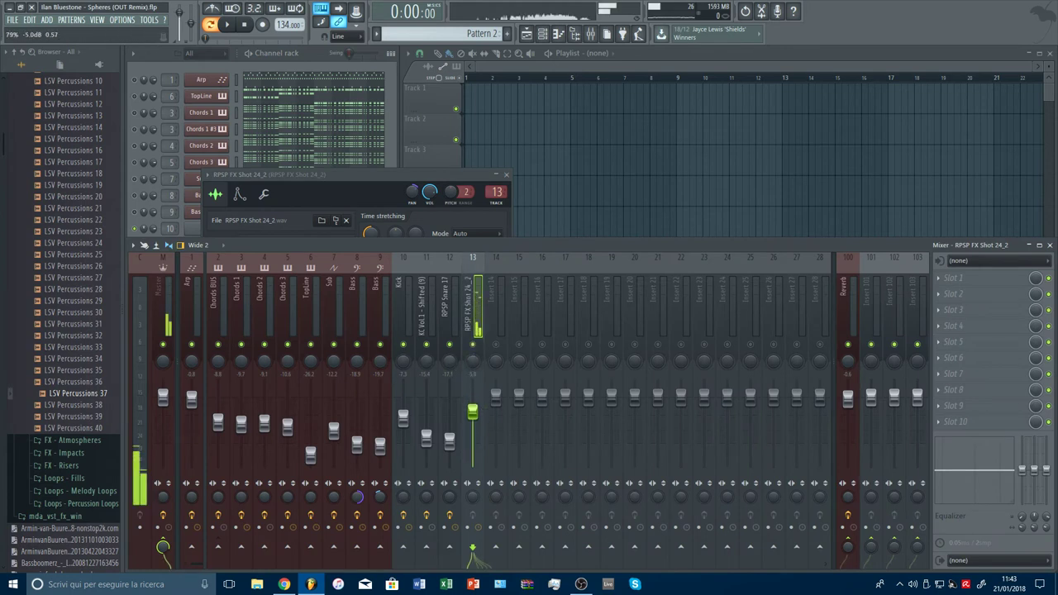
pyautogui.moveTo(473, 397); pyautogui.dragTo(488, 446)
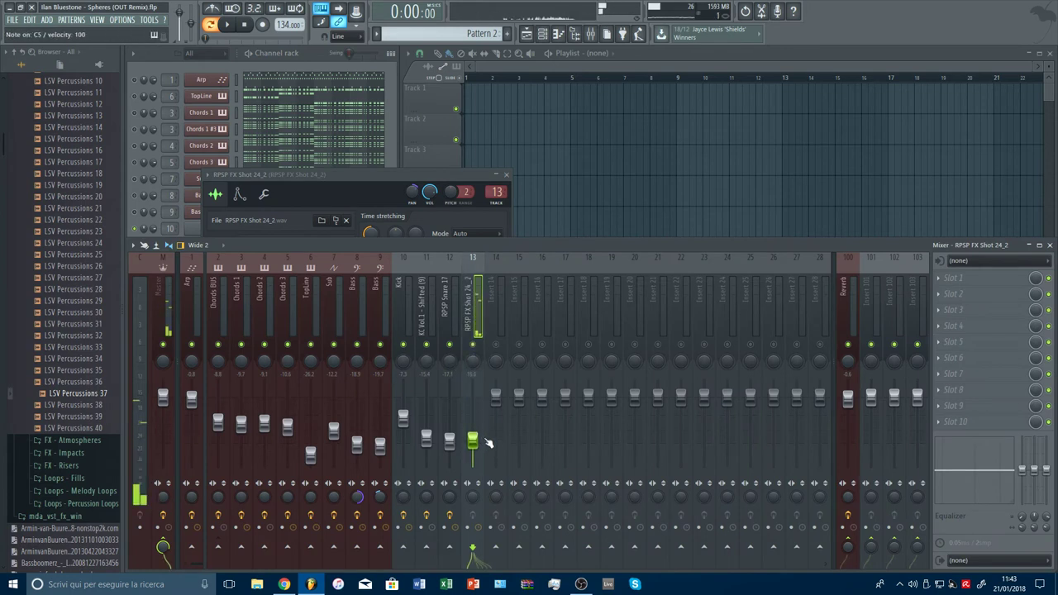
pyautogui.press('F9')
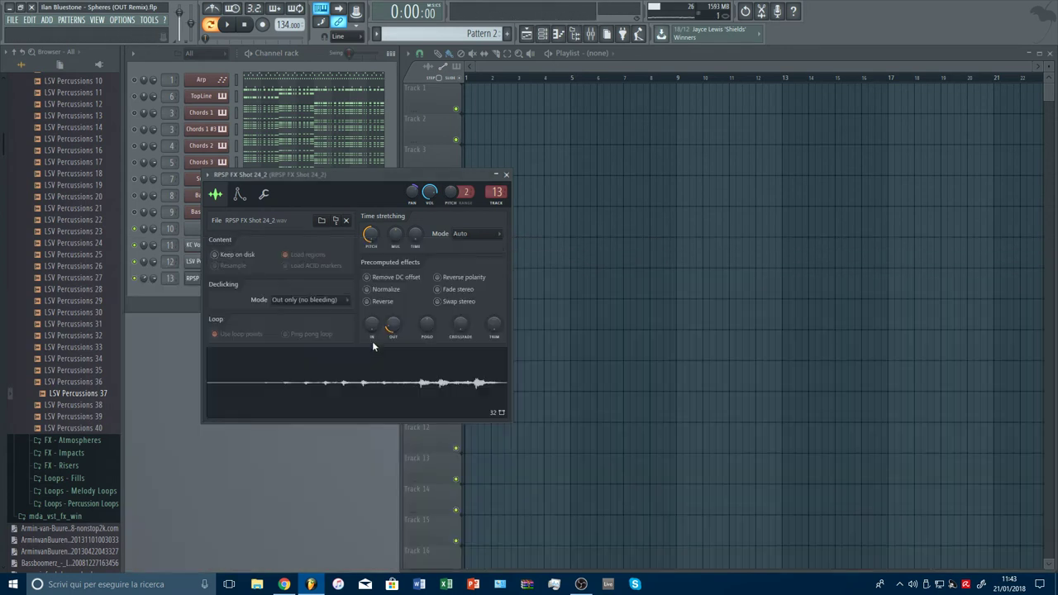
# Adjust the time-stretching pitch of the RPSP FX Shot 24_2 sample and start playback.
pyautogui.click(264, 196)
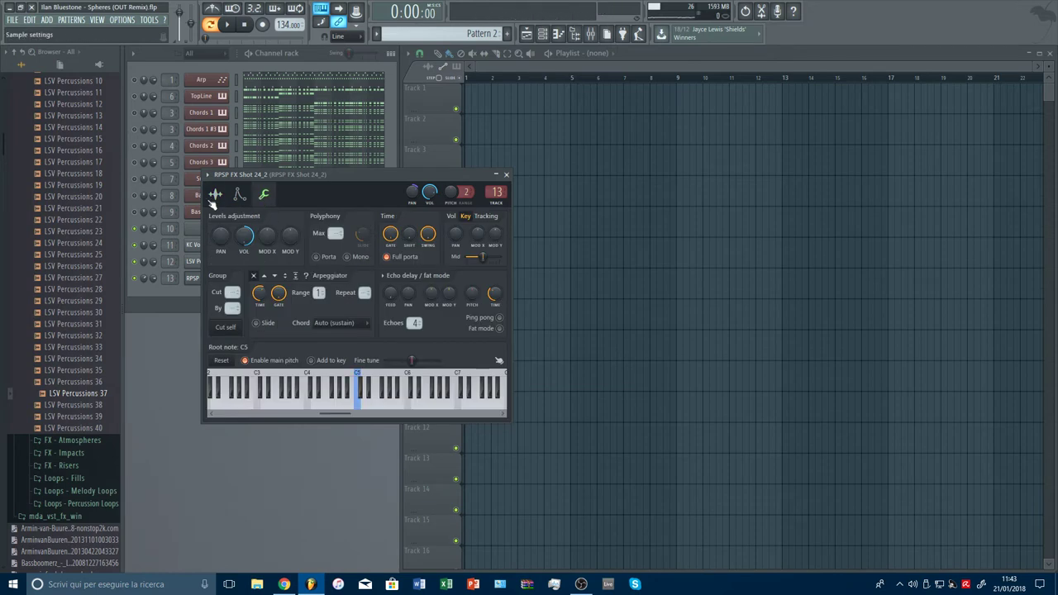
pyautogui.click(214, 197)
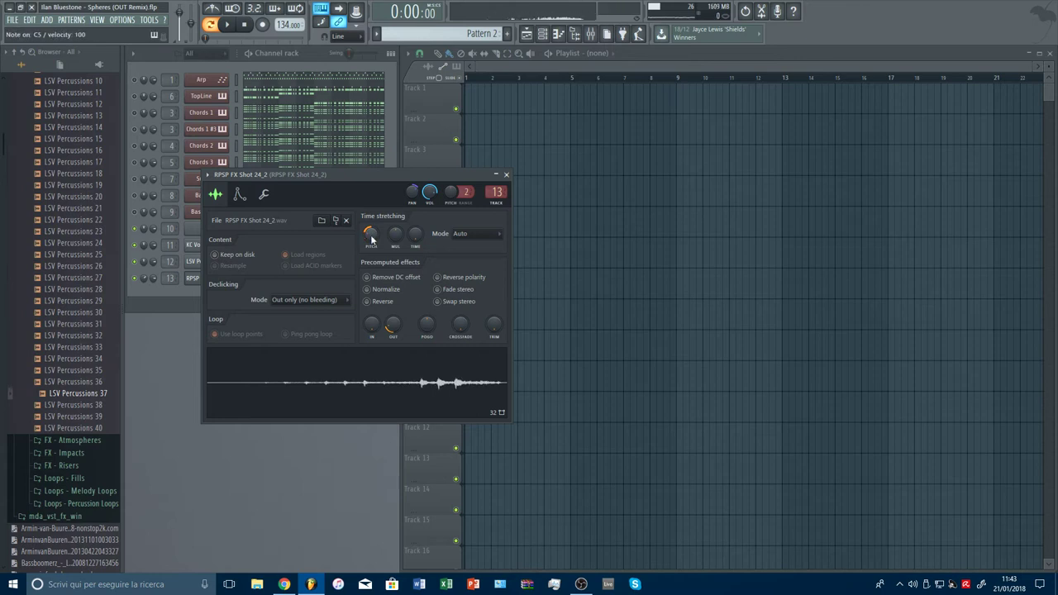
pyautogui.press('Escape')
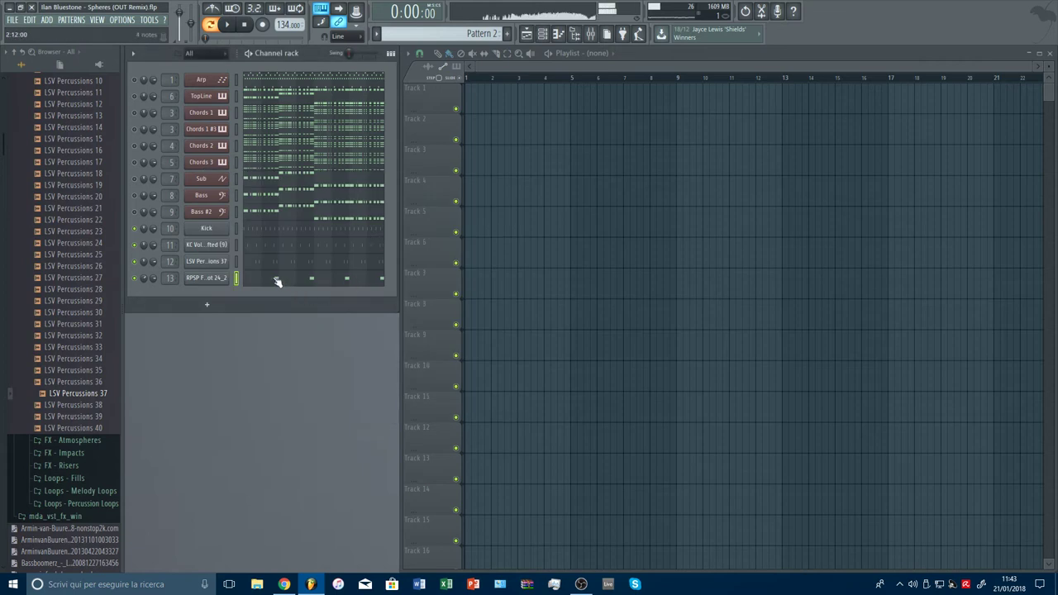
pyautogui.press('space')
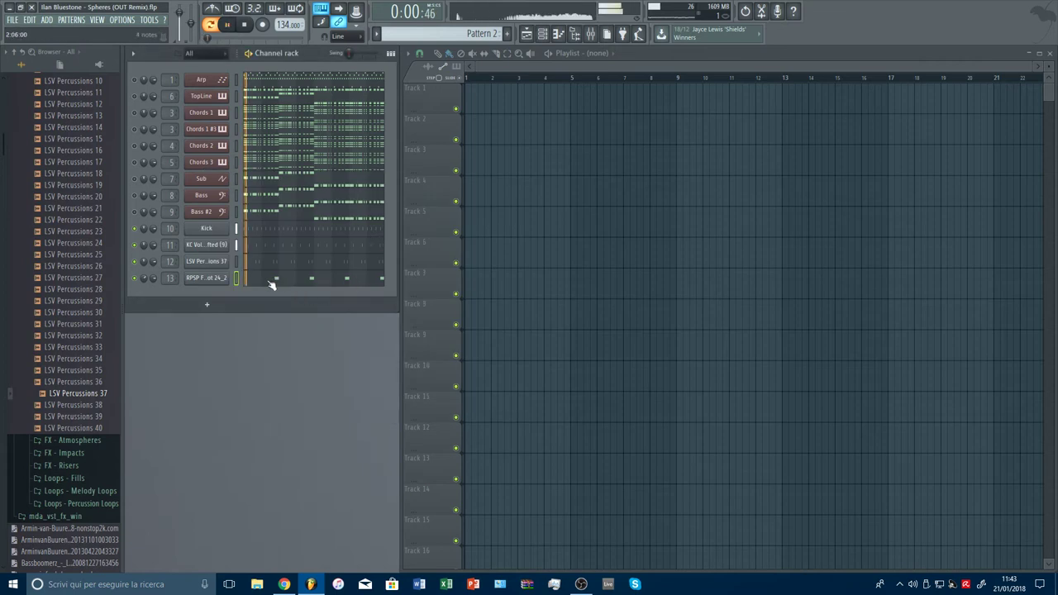
# Add a fade-in and lengthen the fade-out on the RPSP FX Shot 24_2 sample.
pyautogui.click(215, 280)
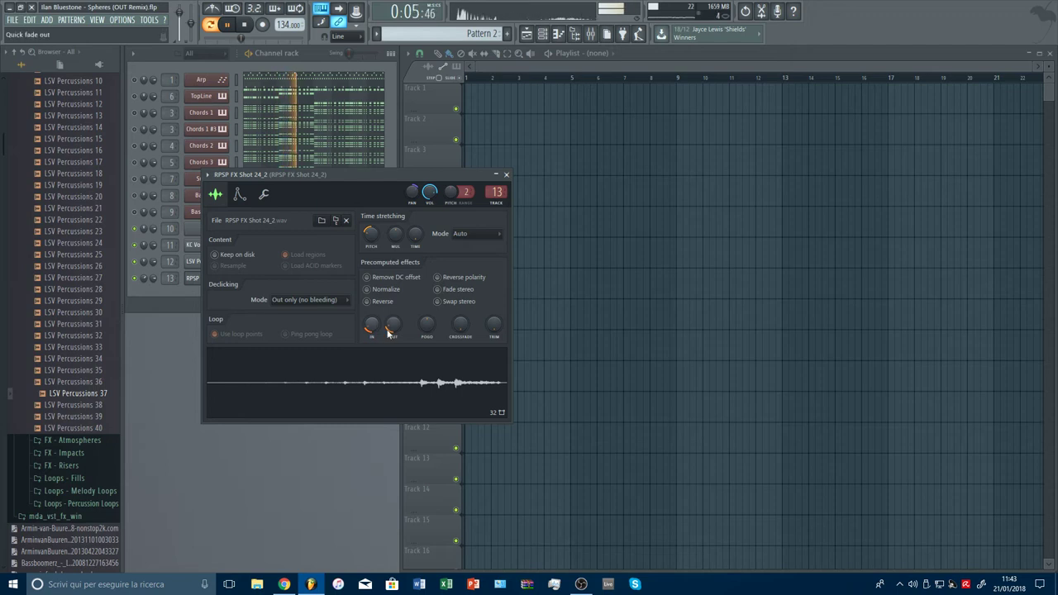
pyautogui.moveTo(388, 330)
pyautogui.mouseDown()
pyautogui.moveTo(387, 343)
pyautogui.moveTo(388, 330)
pyautogui.mouseUp()
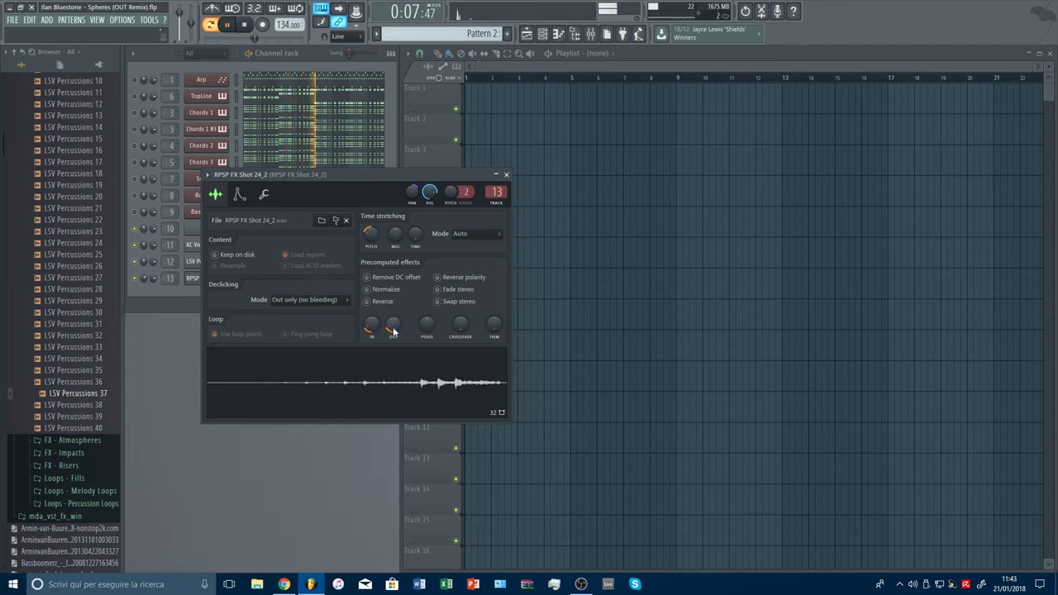
pyautogui.press('Escape')
# Restart playback and lower the FX shot's fader on mixer track 13 to about -19.2 dB.
pyautogui.press('space')
pyautogui.press('space')
pyautogui.click(591, 34)
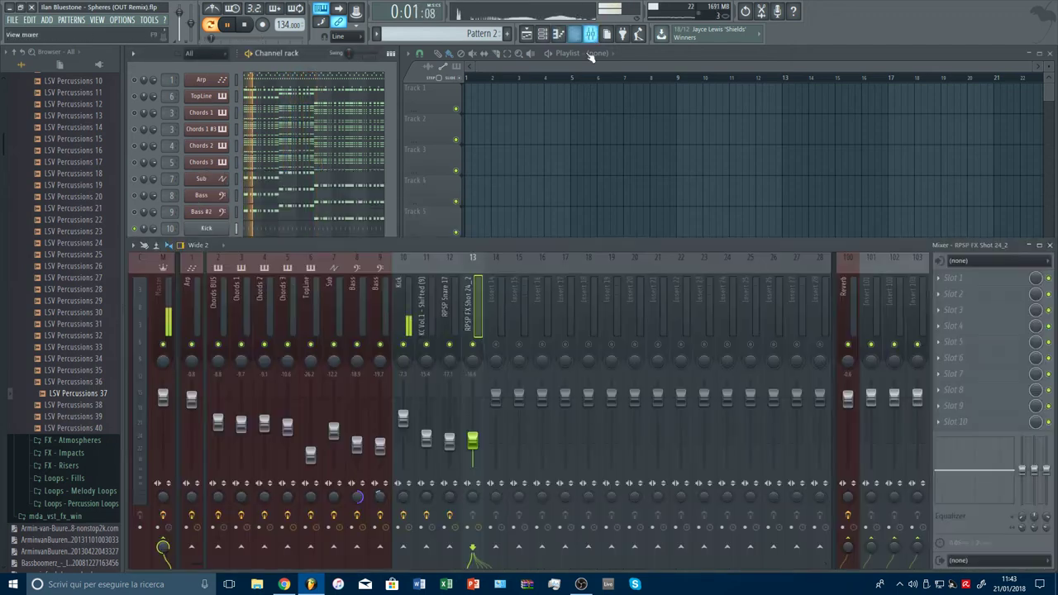
pyautogui.moveTo(472, 441)
pyautogui.mouseDown()
pyautogui.moveTo(472, 427)
pyautogui.moveTo(472, 447)
pyautogui.mouseUp()
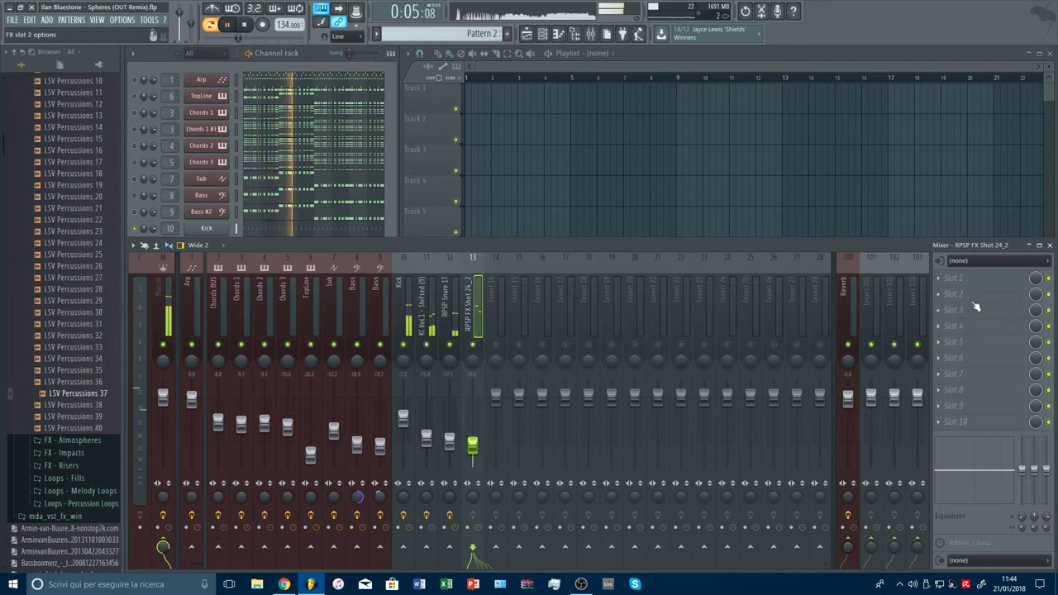
# Add Fruity Parametric EQ 2 to mixer track 13 and high-pass the FX shot at about 139 Hz.
pyautogui.click(974, 279)
pyautogui.click(774, 516)
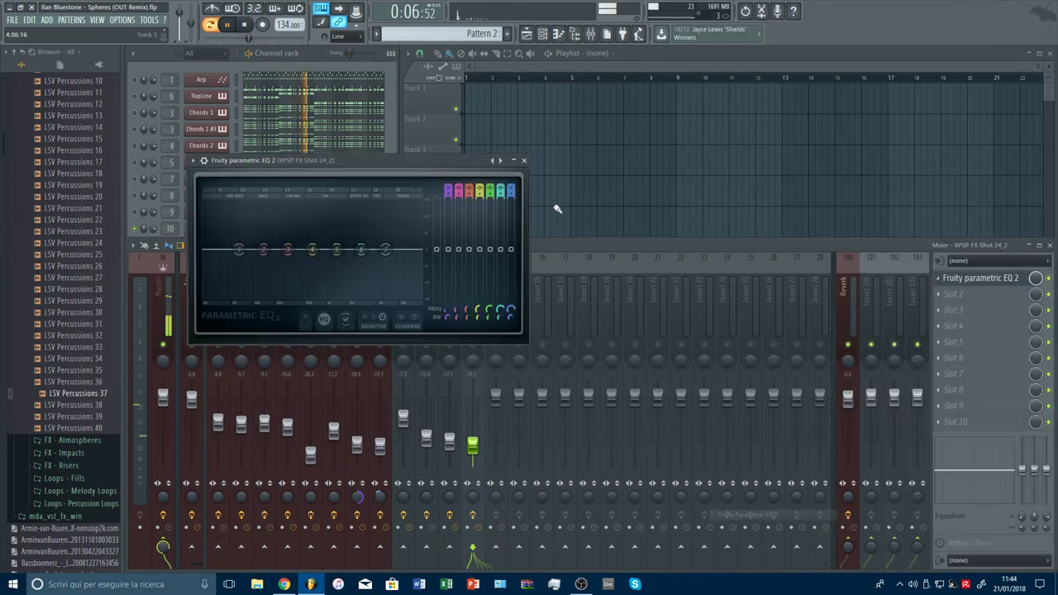
pyautogui.click(501, 162)
pyautogui.moveTo(234, 265); pyautogui.dragTo(267, 254)
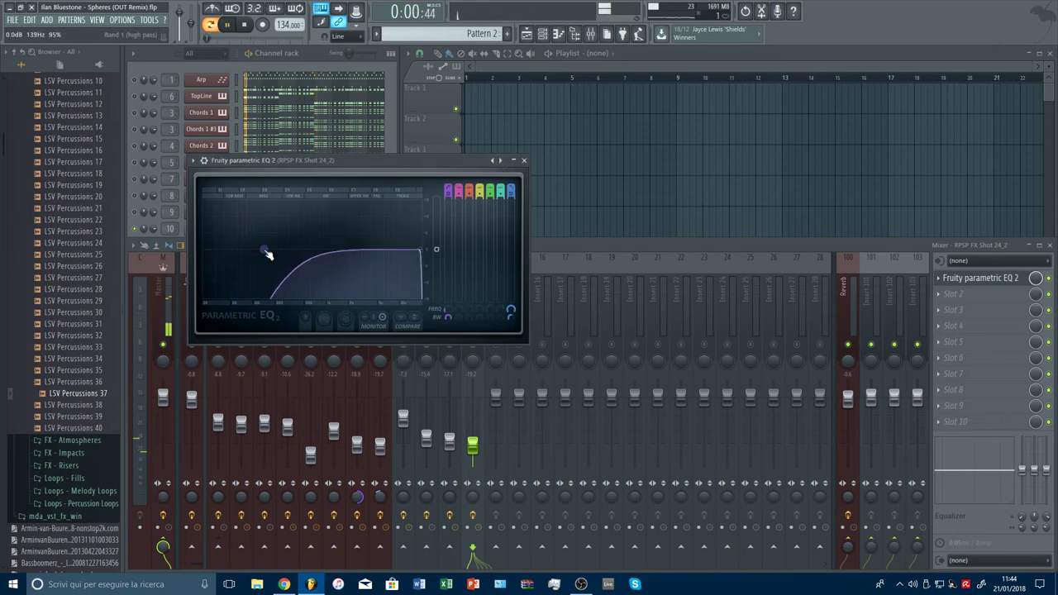
# Roll off the FX shot's highs with the EQ's low-pass band and nudge the high-pass frequency slightly higher.
pyautogui.moveTo(425, 251); pyautogui.dragTo(423, 258)
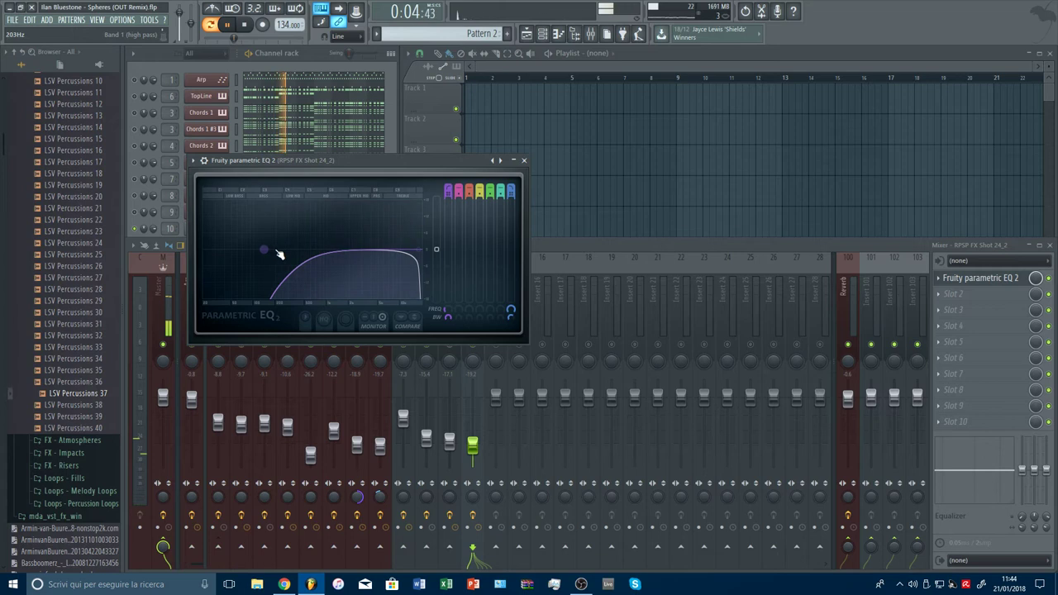
pyautogui.moveTo(269, 252); pyautogui.dragTo(274, 252)
pyautogui.moveTo(422, 251); pyautogui.dragTo(417, 249)
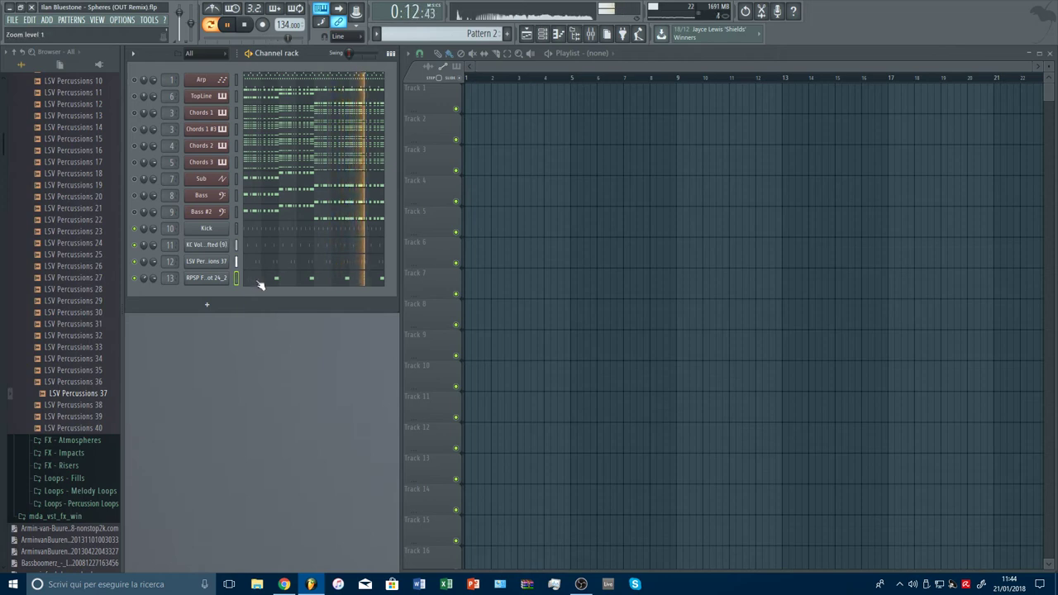
pyautogui.click(258, 282)
pyautogui.hotkey('ctrl', 'a')
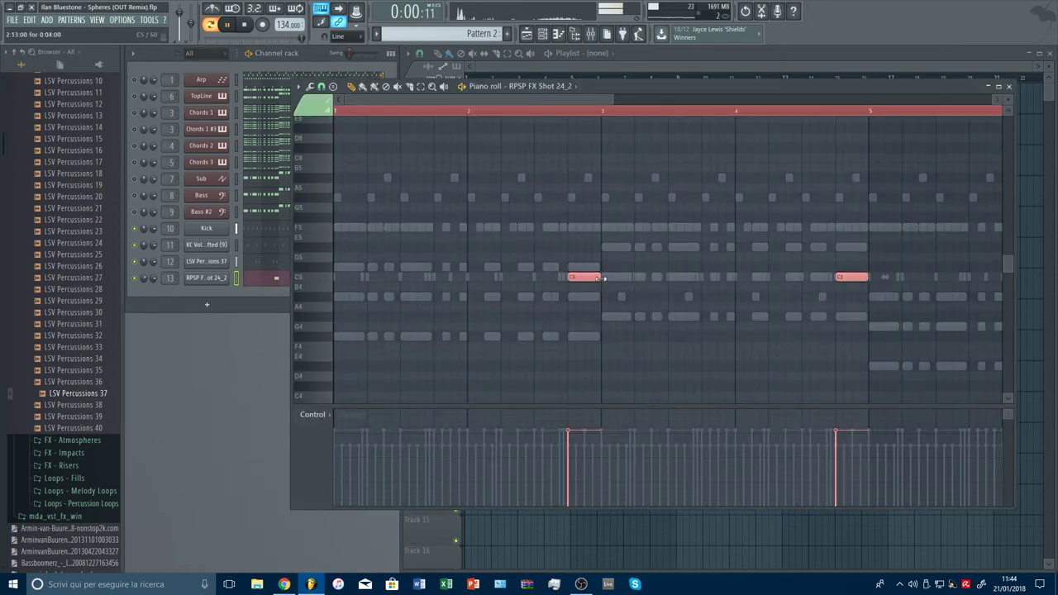
pyautogui.press('Escape')
# Enable the FX shot's volume envelope, reduce its attack and release to minimum and apply a preset hold time.
pyautogui.click(207, 277)
pyautogui.click(239, 194)
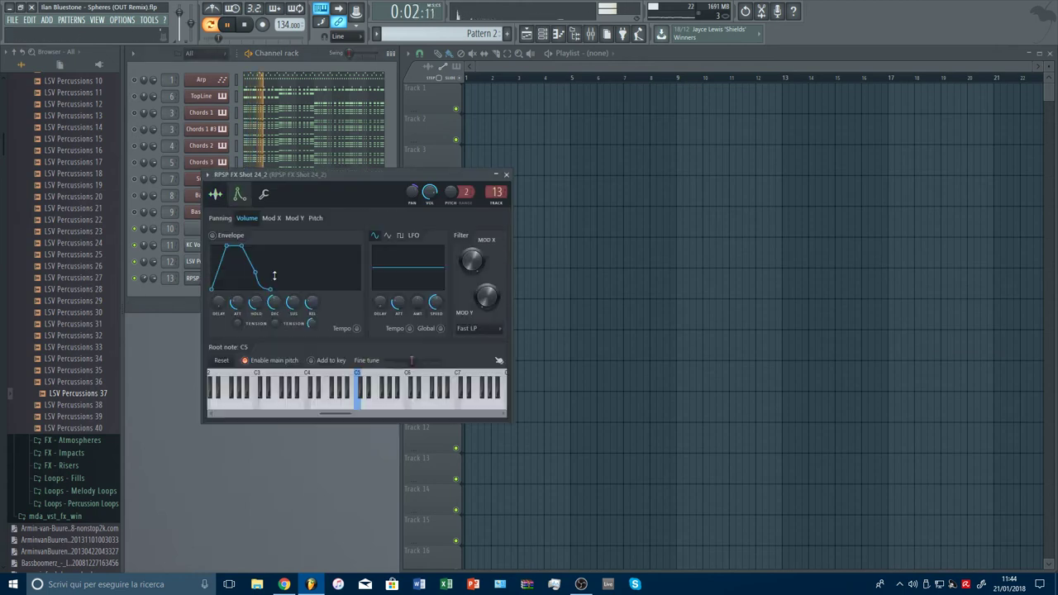
pyautogui.moveTo(238, 305); pyautogui.dragTo(238, 330)
pyautogui.moveTo(312, 303); pyautogui.dragTo(275, 331)
pyautogui.rightClick(253, 301)
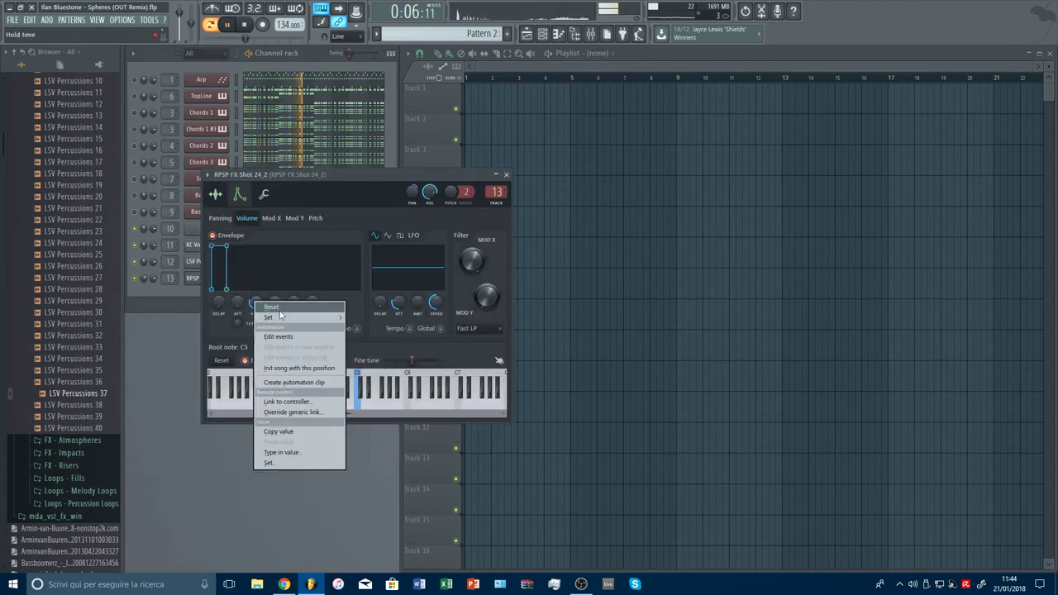
pyautogui.moveTo(298, 321)
pyautogui.click(376, 349)
pyautogui.press('Escape')
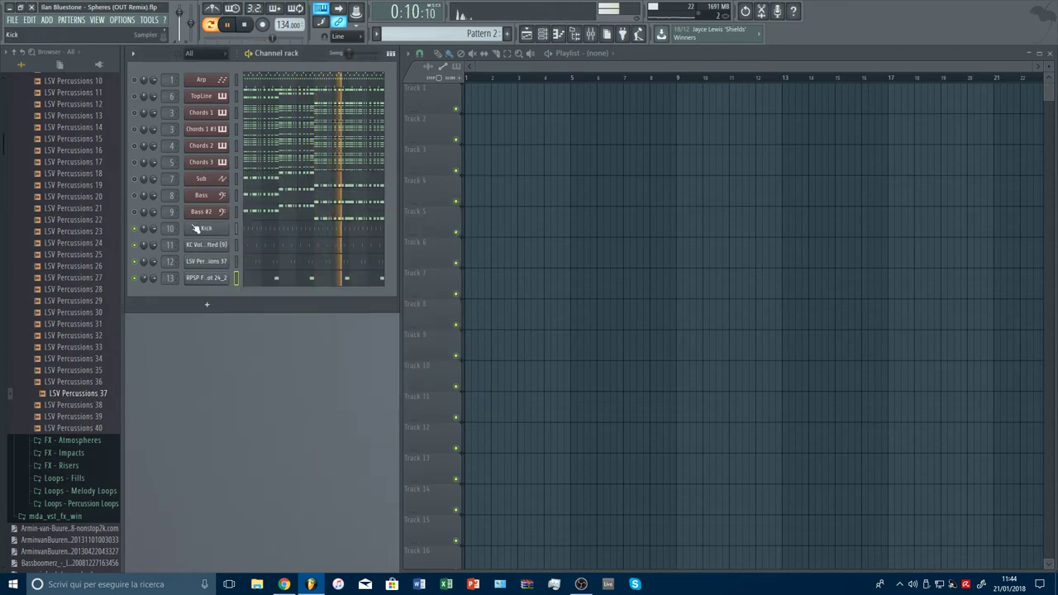
# Restart playback and add LFOTool_x64 to effect slot 6 of the Sub mixer track.
pyautogui.press('space')
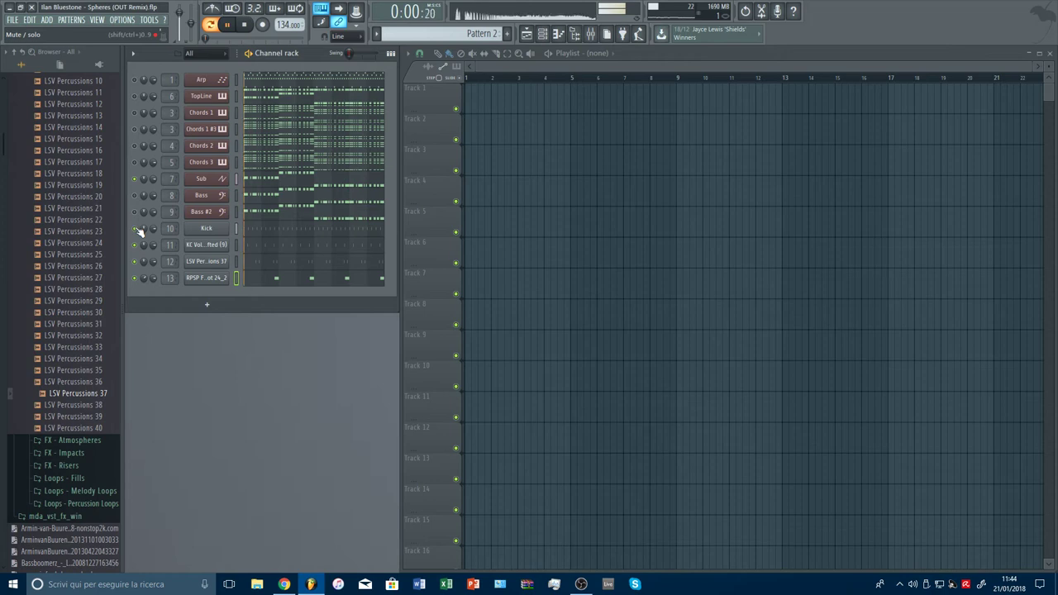
pyautogui.press('F9')
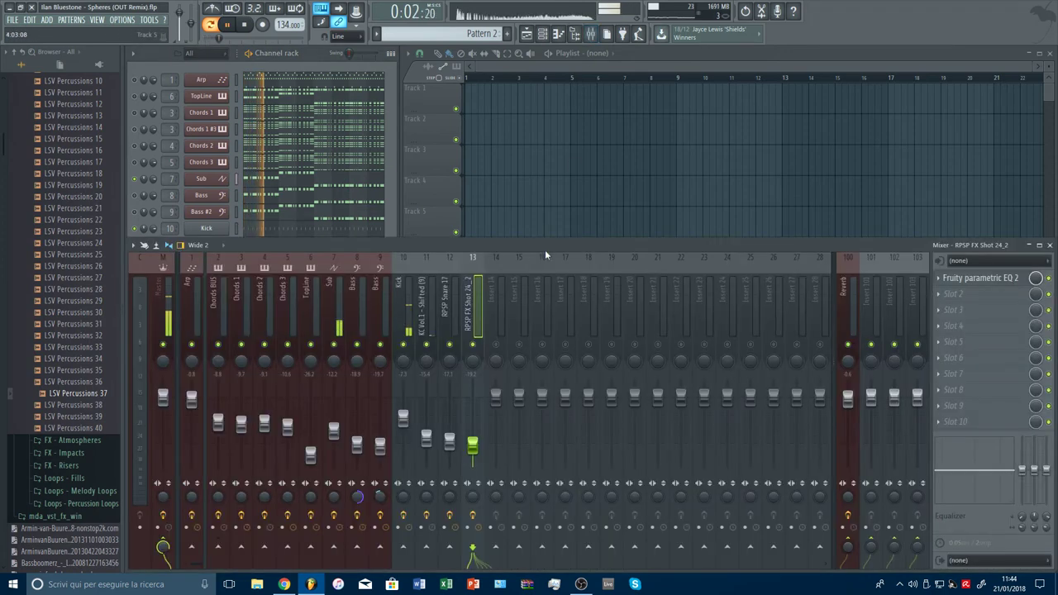
pyautogui.click(339, 298)
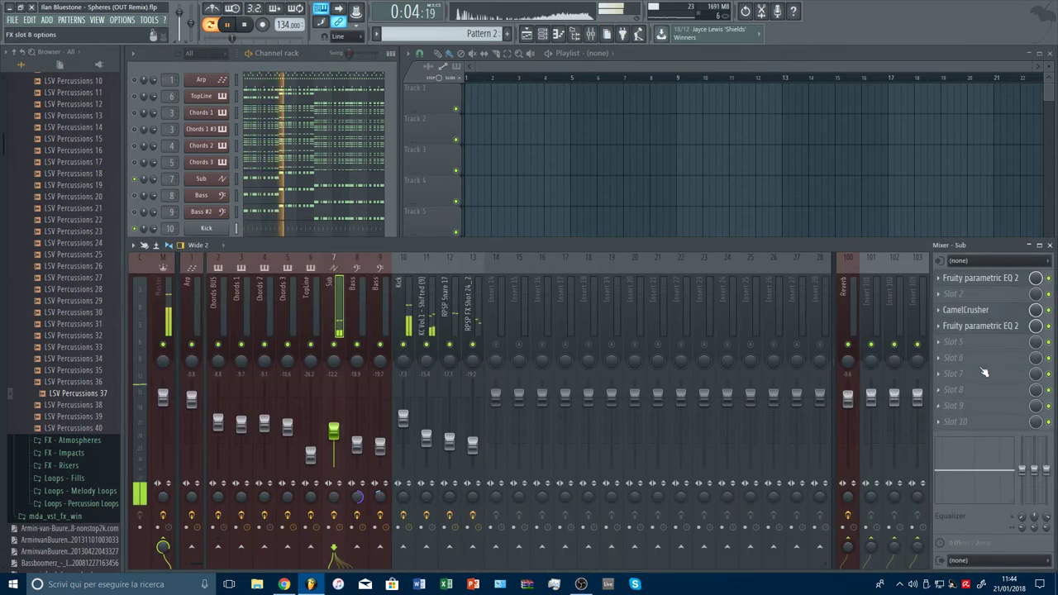
pyautogui.click(947, 358)
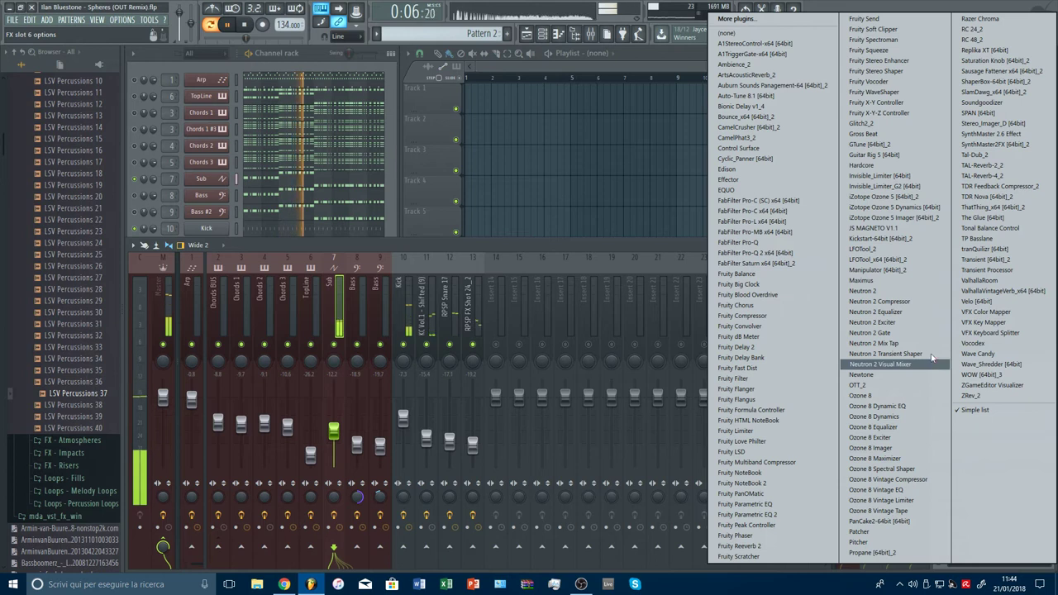
pyautogui.click(901, 259)
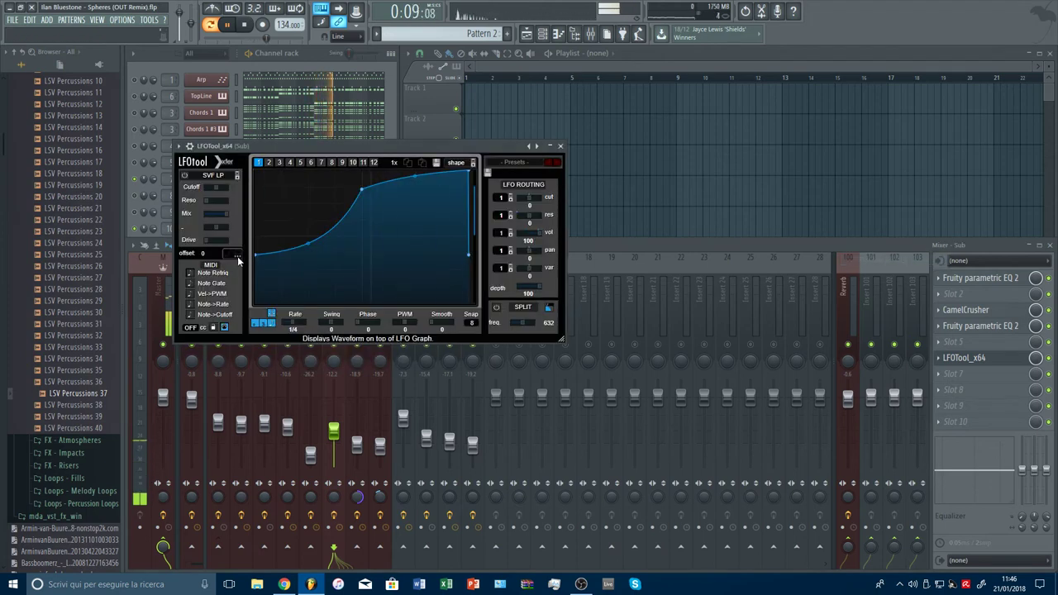
# Show the waveform over the LFO graph and reshape the Sub's volume curve into a steep S-shaped rise from near zero.
pyautogui.click(236, 255)
pyautogui.moveTo(307, 243); pyautogui.dragTo(308, 293)
pyautogui.moveTo(416, 182); pyautogui.dragTo(361, 210)
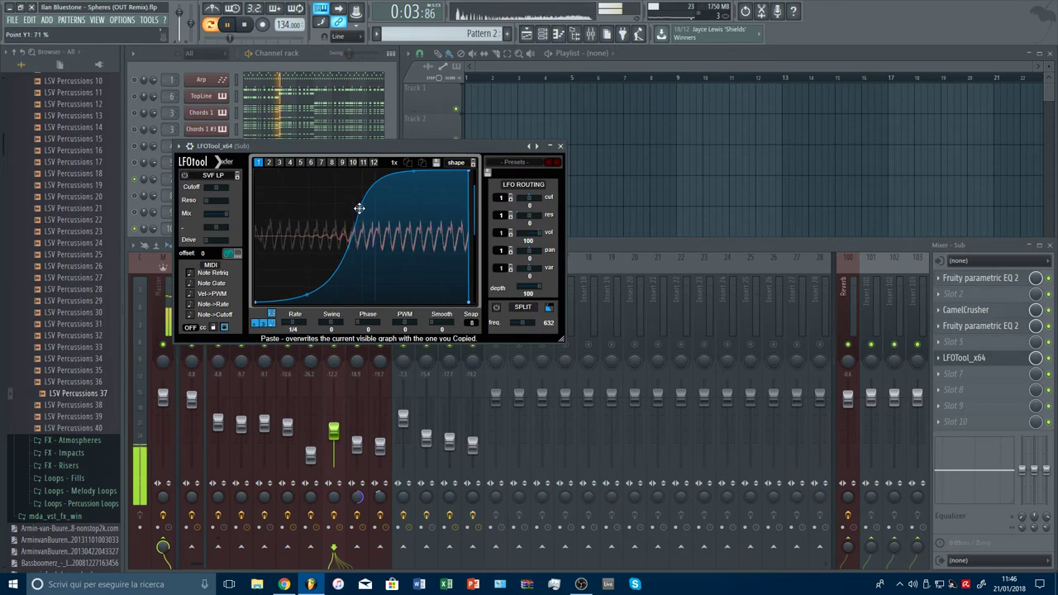
# Mute the kick while lowering the Sub's LFO curve points slightly for deeper ducking, close LFOTool and unmute the kick.
pyautogui.click(416, 351)
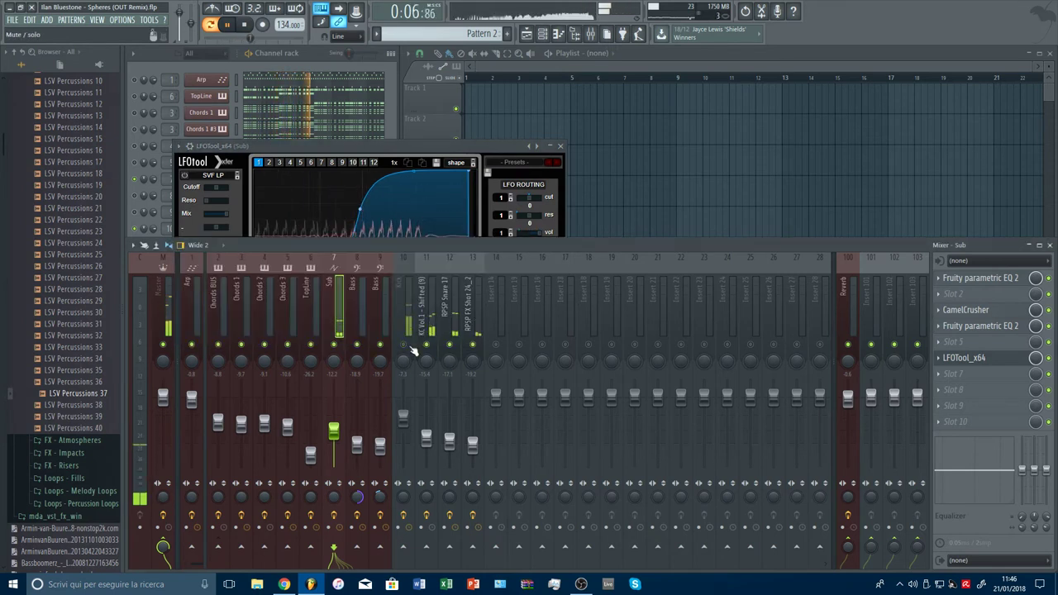
pyautogui.click(368, 148)
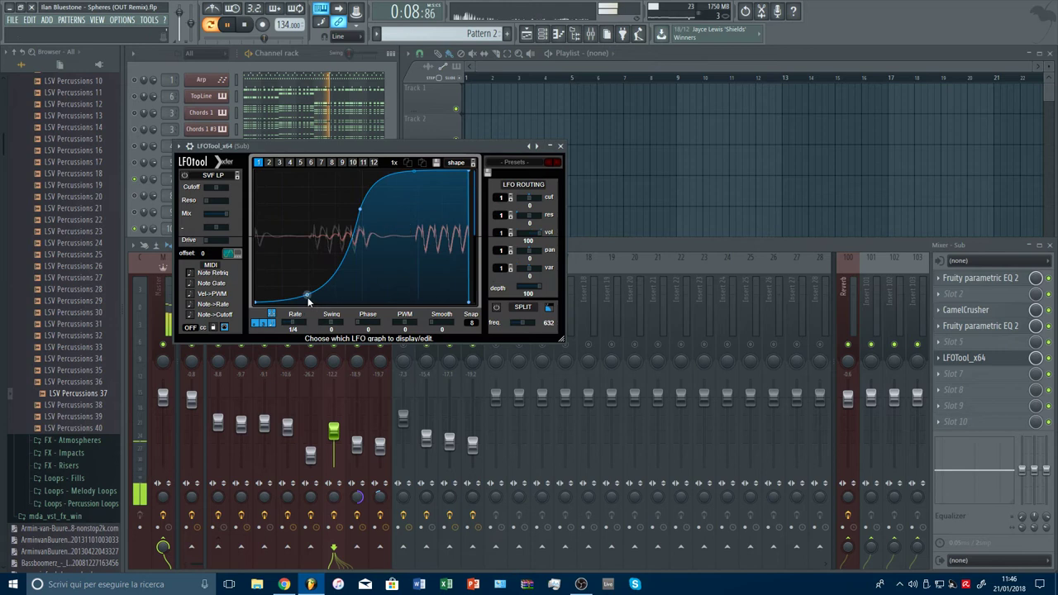
pyautogui.moveTo(308, 294); pyautogui.dragTo(310, 301)
pyautogui.moveTo(361, 212); pyautogui.dragTo(363, 219)
pyautogui.press('Escape')
pyautogui.click(404, 345)
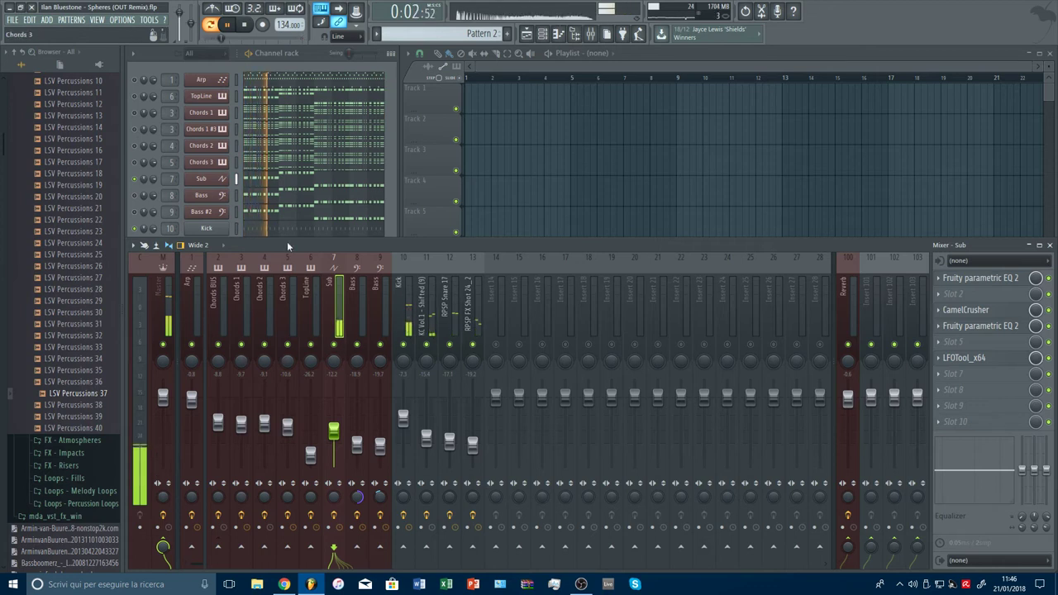
# Copy the Sub track's LFOTool with its settings onto both Bass mixer tracks, 8 and 9.
pyautogui.click(939, 358)
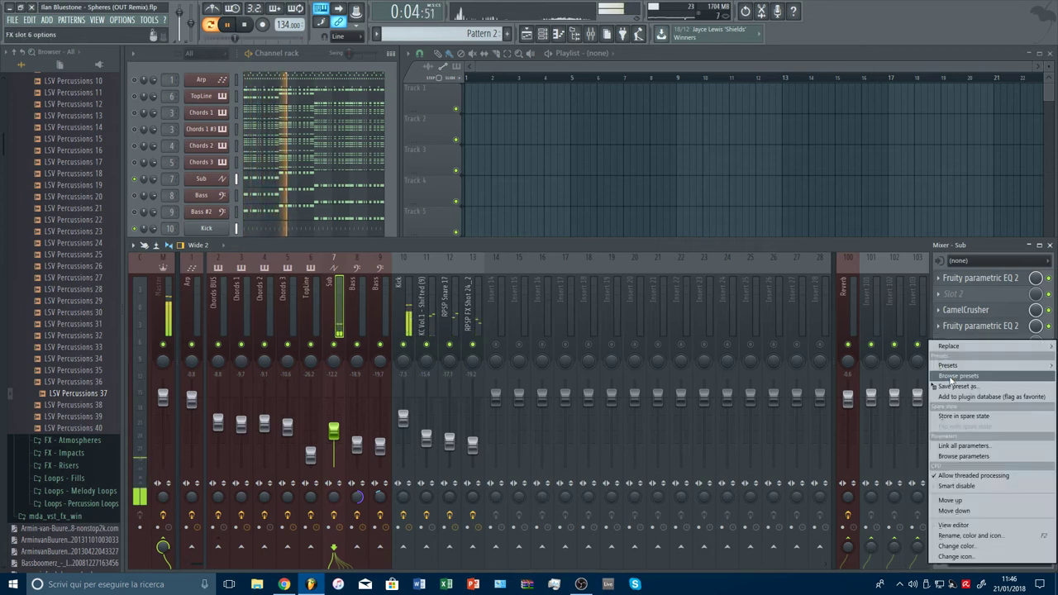
pyautogui.click(936, 389)
pyautogui.moveTo(959, 358); pyautogui.dragTo(339, 333)
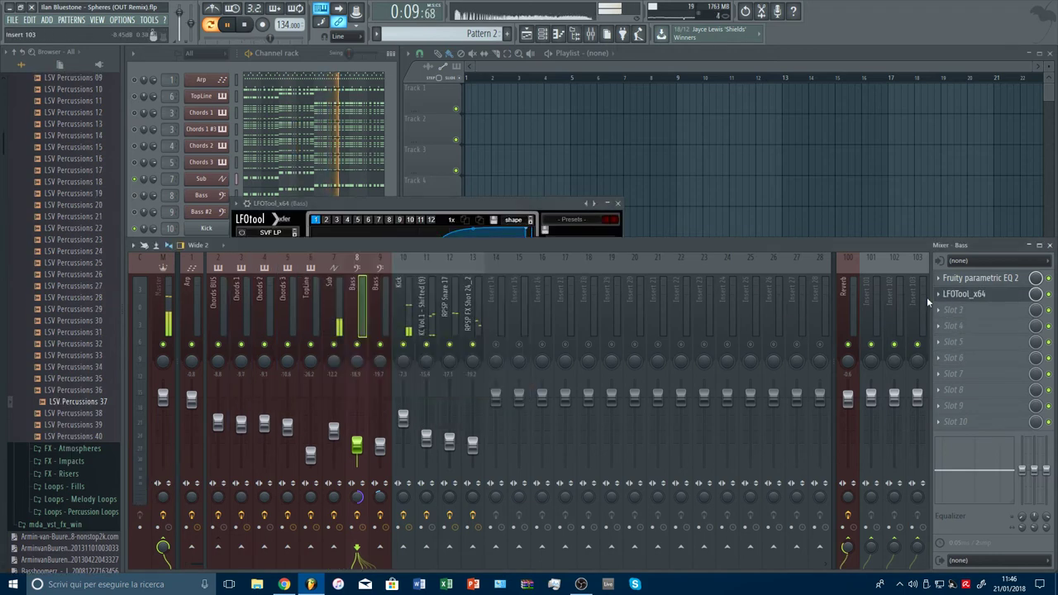
pyautogui.click(938, 295)
pyautogui.moveTo(944, 350); pyautogui.dragTo(381, 309)
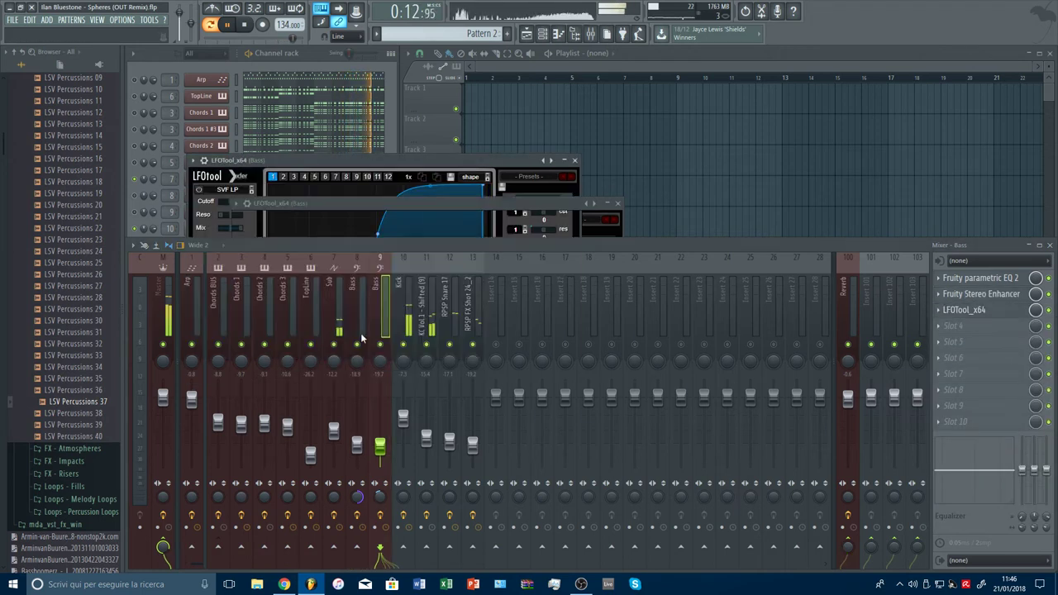
# Check Kickstart on the Chords BUS track, move it to effect slot 3 and close the open windows.
pyautogui.click(217, 296)
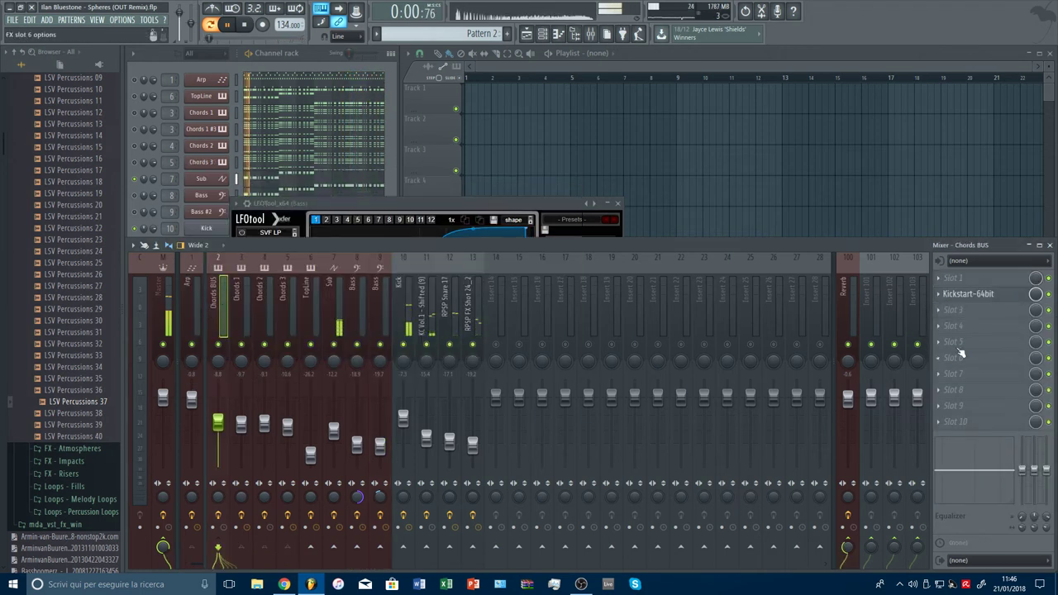
pyautogui.click(959, 300)
pyautogui.press('Escape')
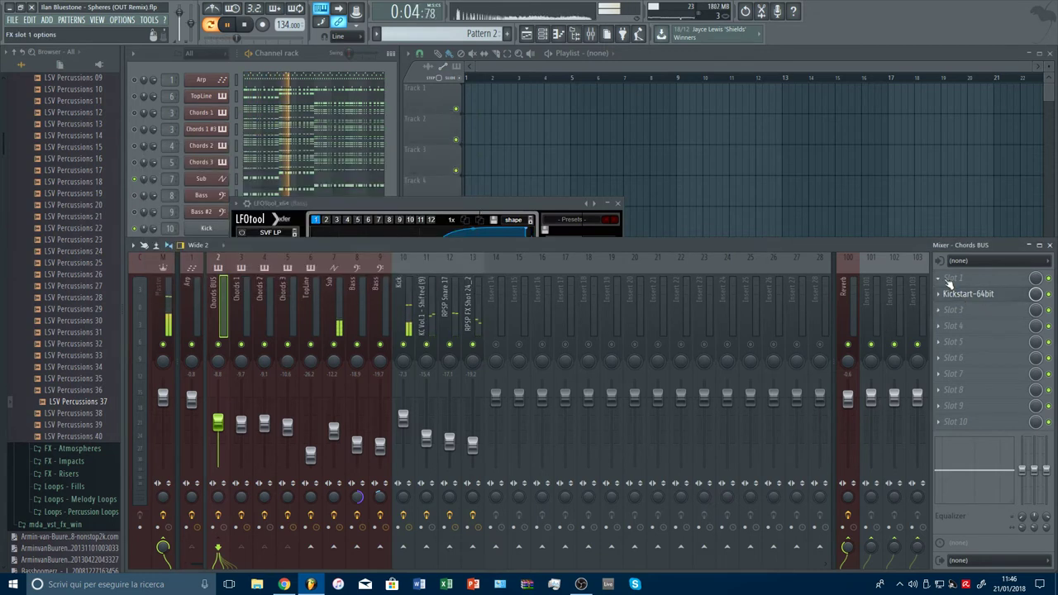
pyautogui.moveTo(950, 295); pyautogui.dragTo(951, 309)
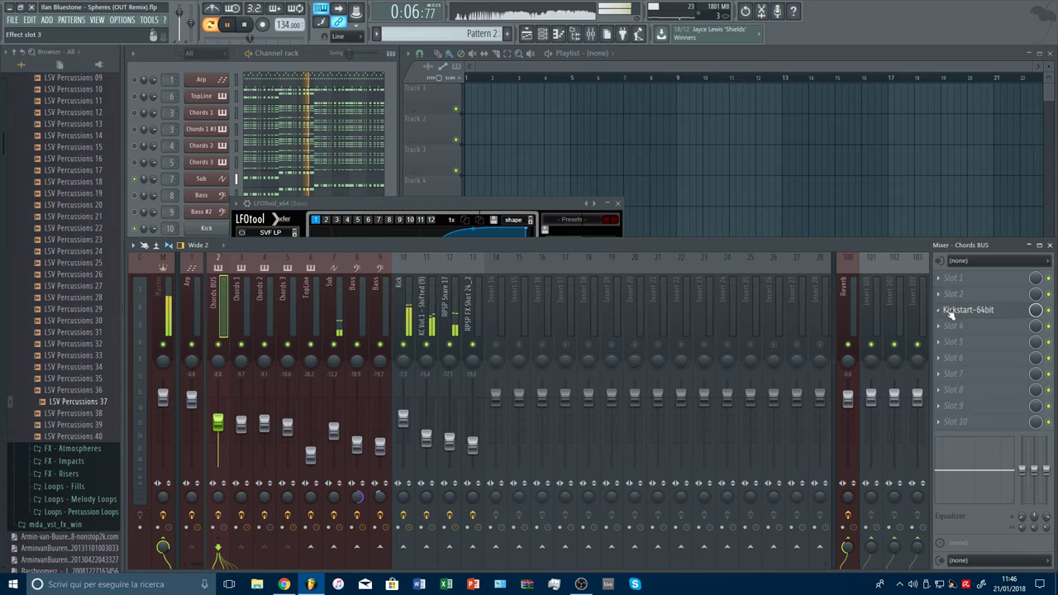
pyautogui.press('Escape')
pyautogui.press('Escape')
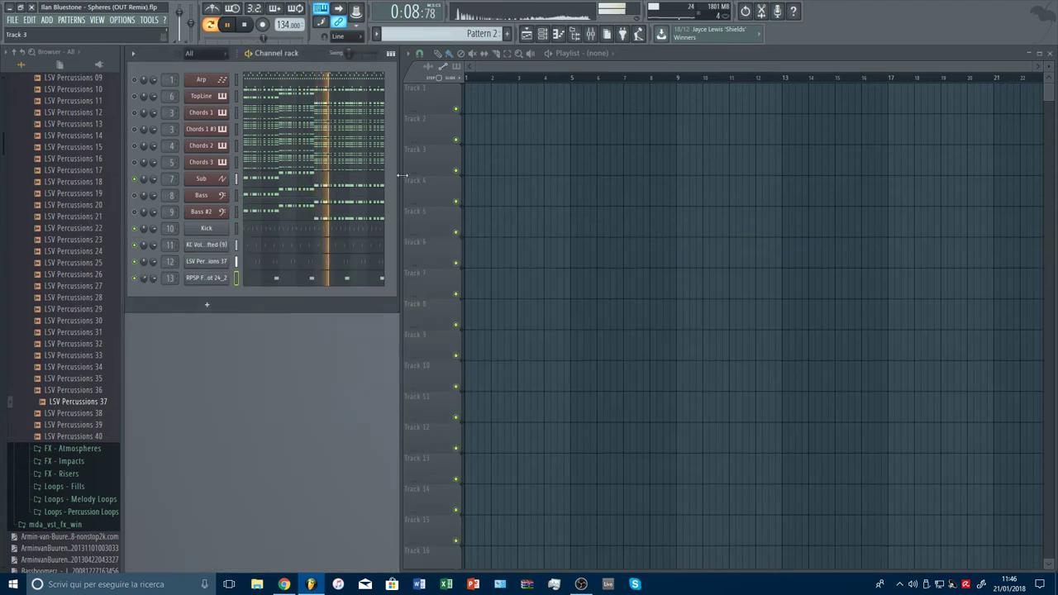
# Restart playback and unmute the Bass, Chords and TopLine channels.
pyautogui.press('space')
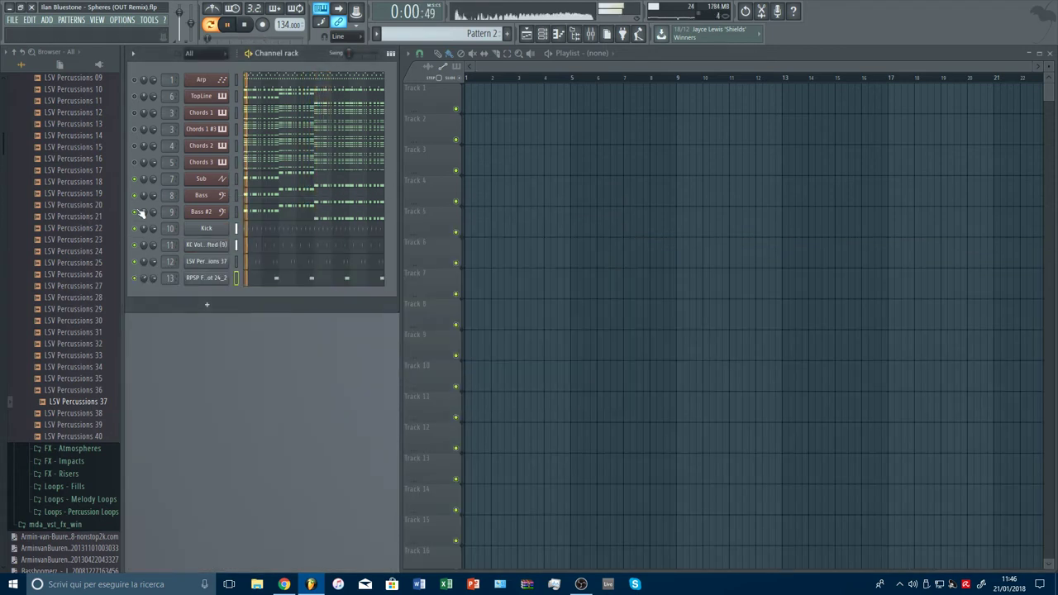
pyautogui.click(134, 162)
pyautogui.click(133, 146)
pyautogui.click(134, 129)
pyautogui.click(134, 113)
pyautogui.click(134, 96)
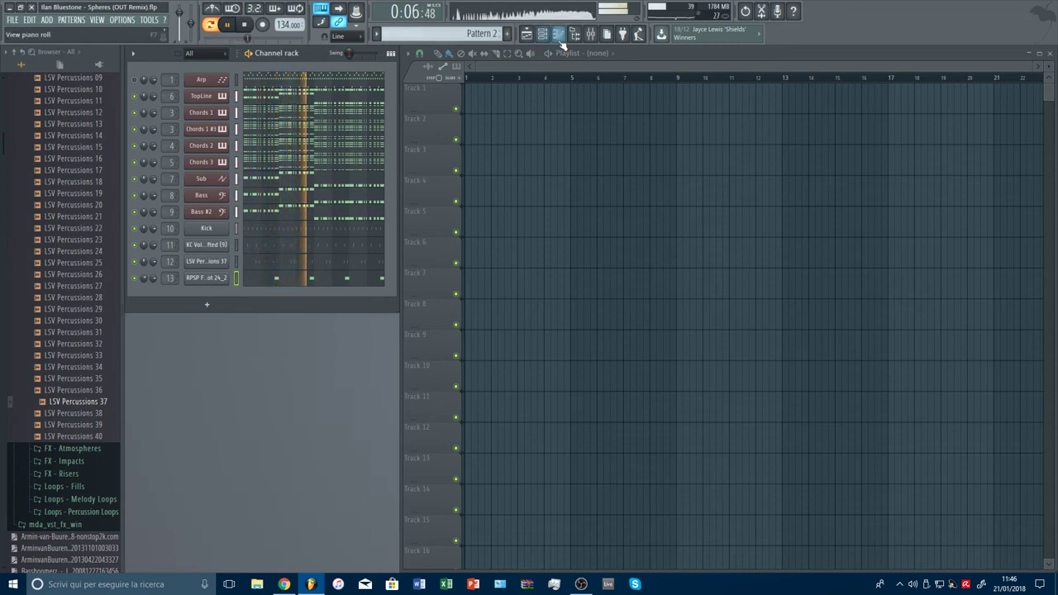
# Switch to Pattern 1 and copy the Chords 1 notes into the Chords 1 #3 and TopLine channels.
pyautogui.scroll(1, 472, 35)
pyautogui.press('space')
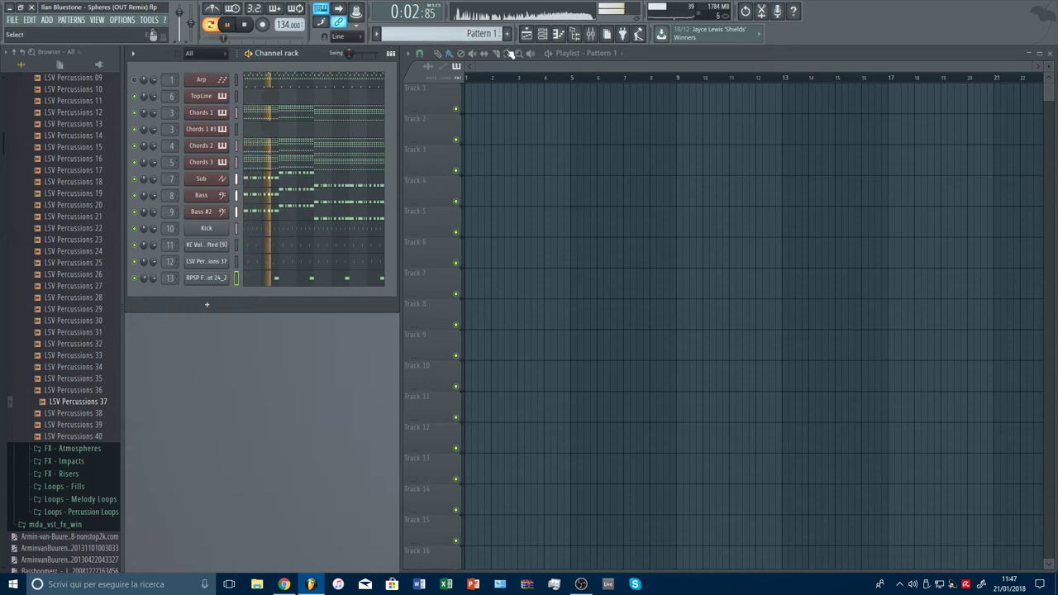
pyautogui.click(253, 115)
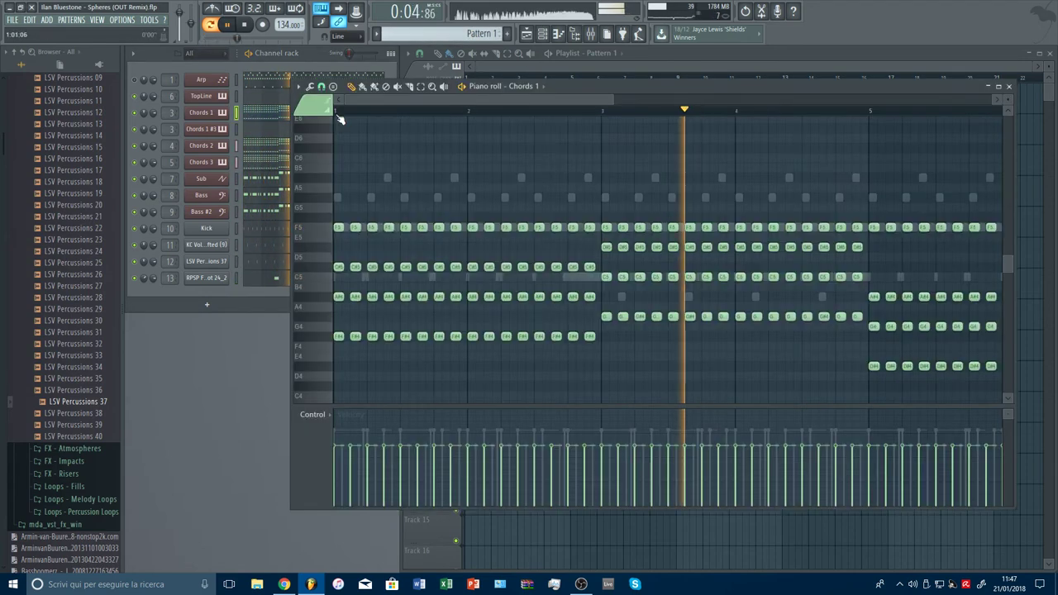
pyautogui.click(237, 113)
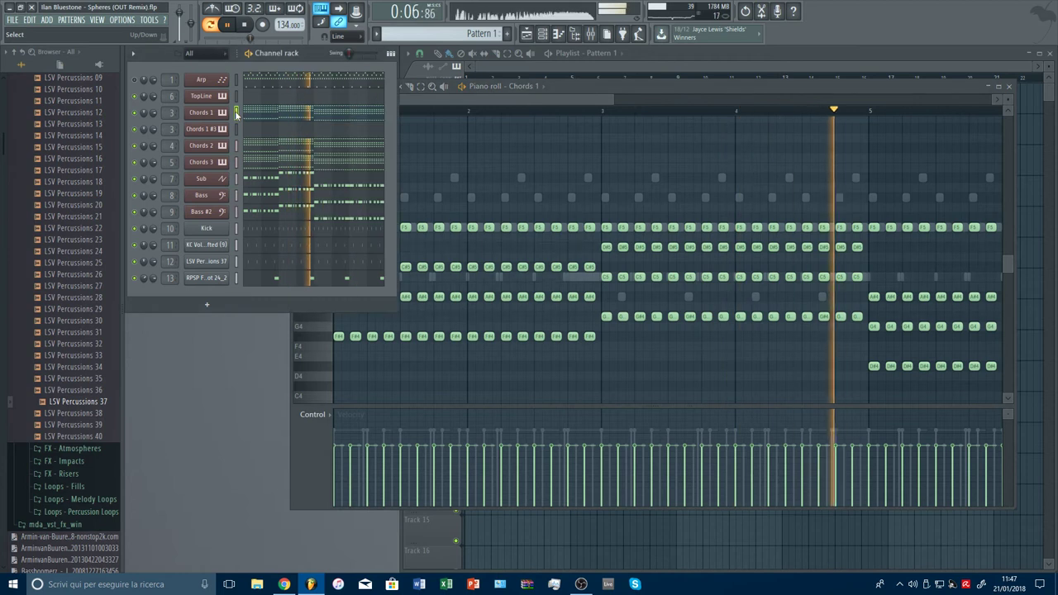
pyautogui.click(235, 128)
pyautogui.click(236, 95)
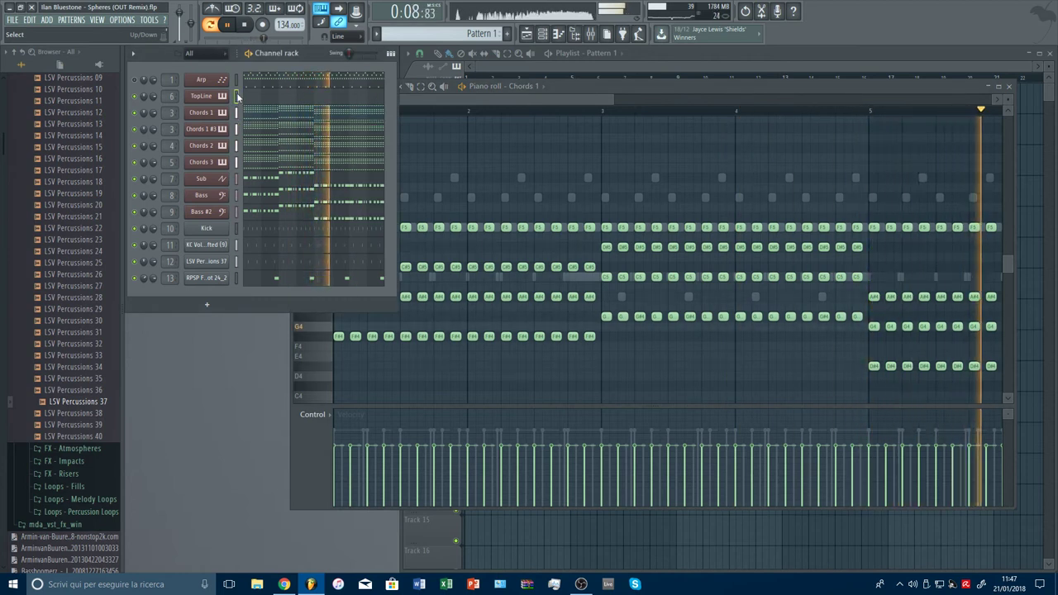
# Delete the lower notes in the TopLine piano roll, keeping only the top two notes of each chord.
pyautogui.click(324, 108)
pyautogui.scroll(-3, 364, 114)
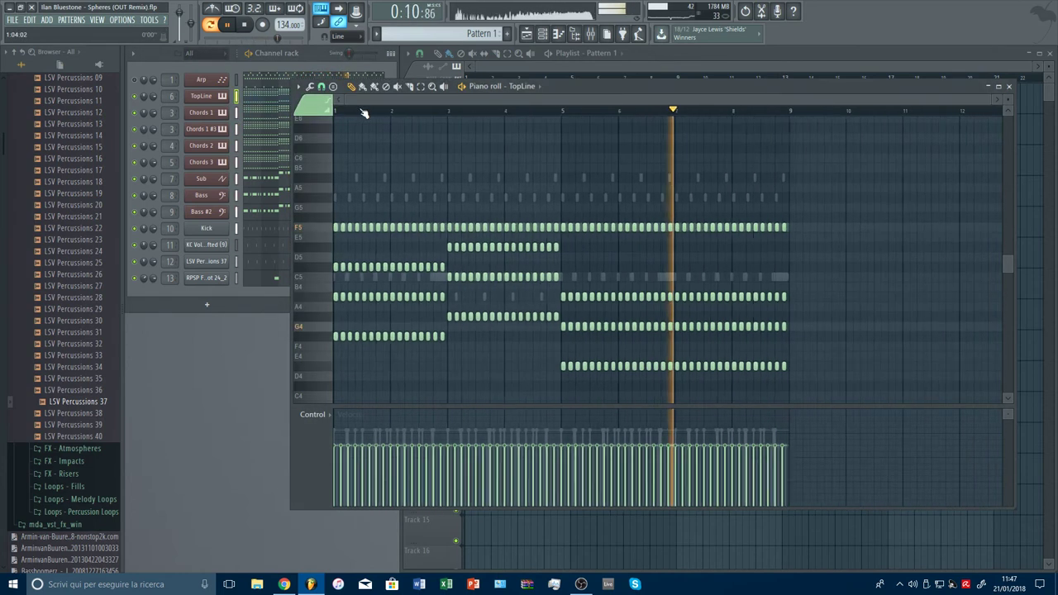
pyautogui.scroll(-2, 394, 234)
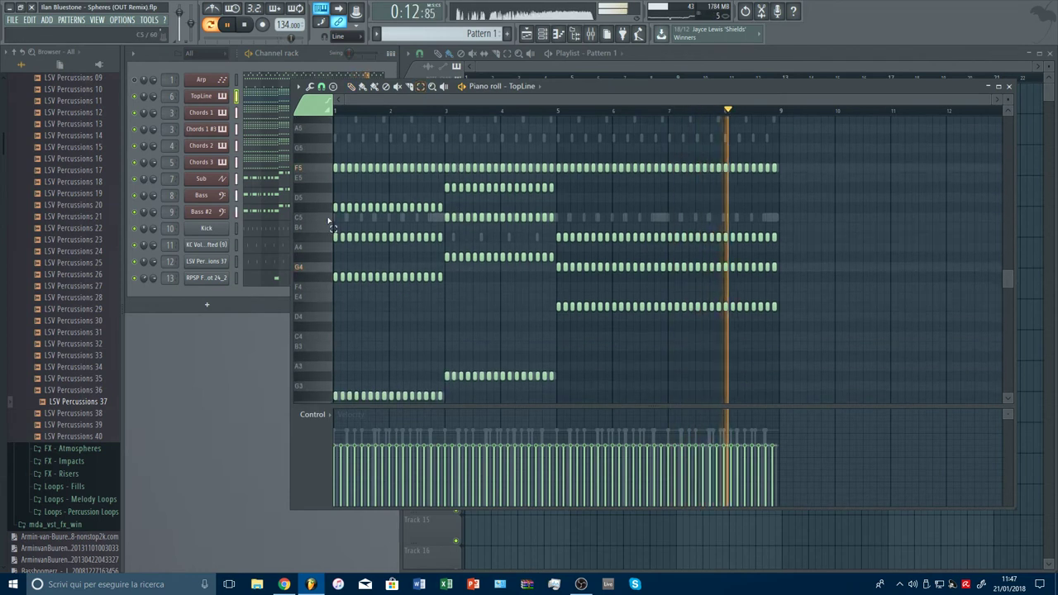
pyautogui.moveTo(328, 218); pyautogui.dragTo(424, 437)
pyautogui.scroll(3, 590, 248)
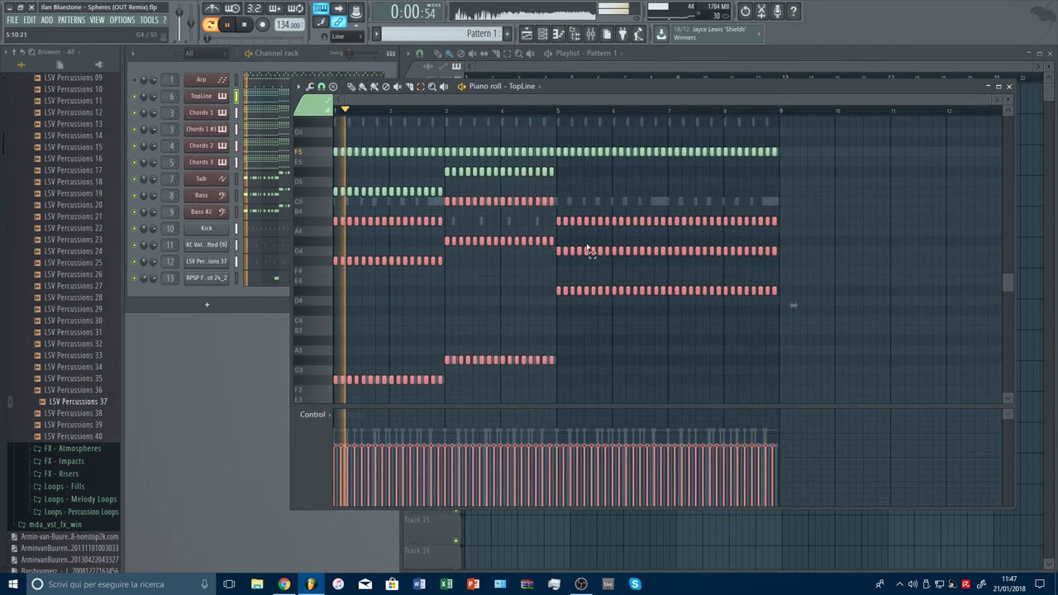
pyautogui.moveTo(560, 220); pyautogui.dragTo(836, 225)
pyautogui.scroll(-3, 831, 207)
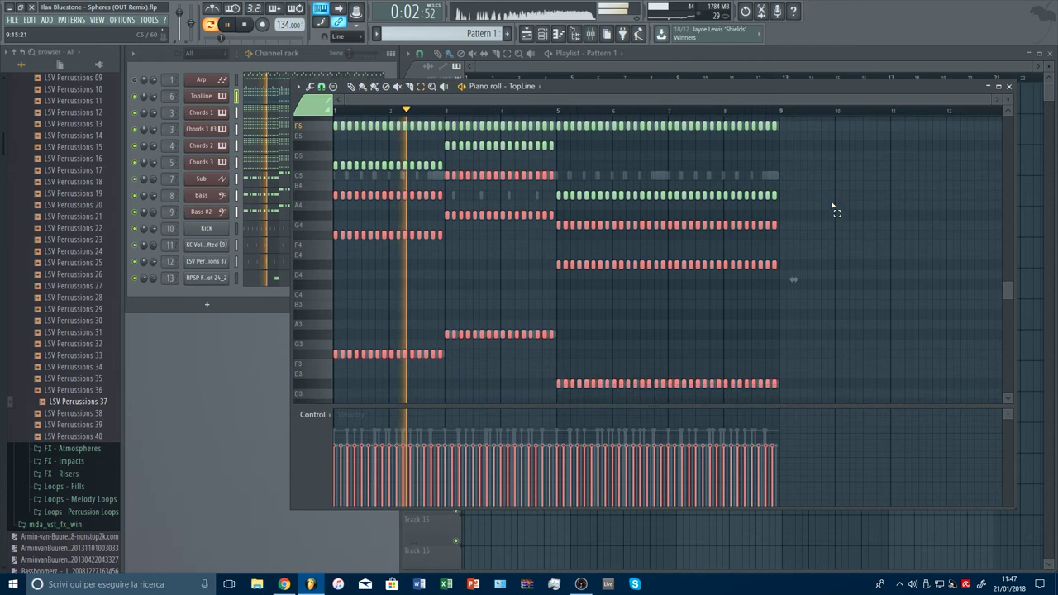
pyautogui.press('Delete')
pyautogui.press('F7')
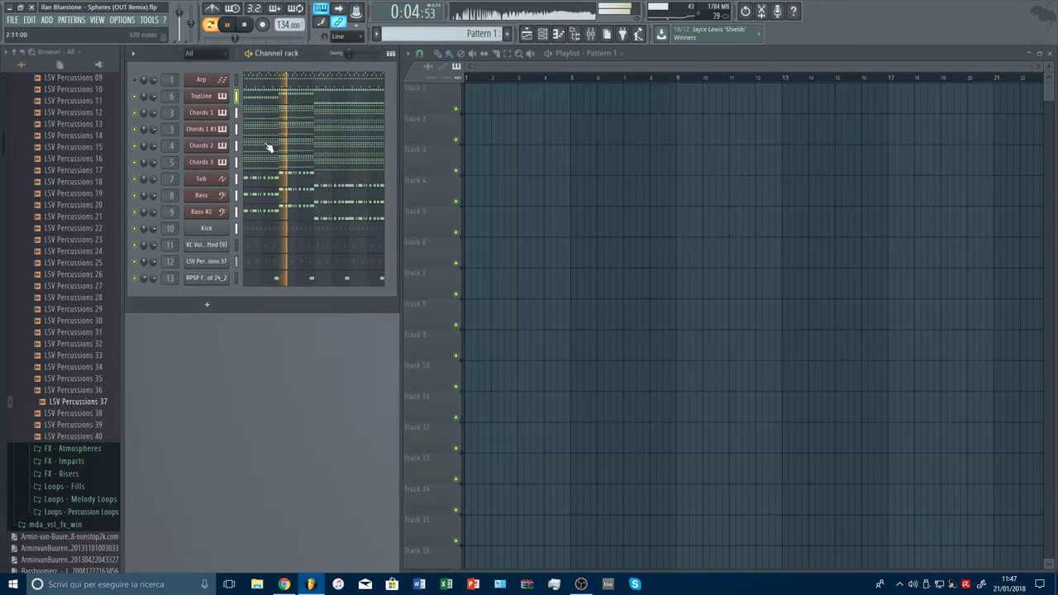
# Route the TopLine mixer track to the Chords BUS only.
pyautogui.click(592, 34)
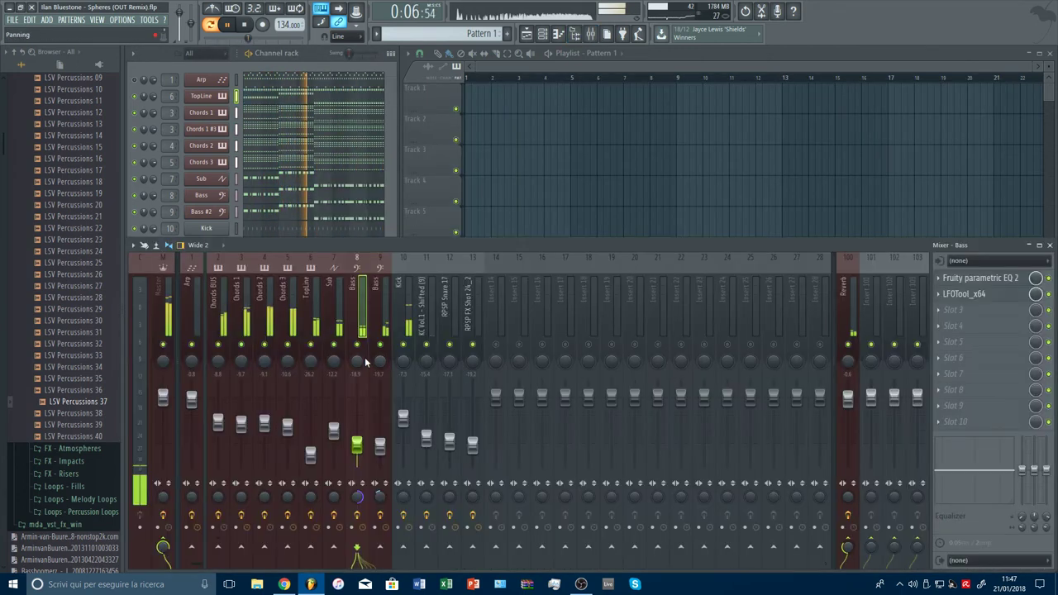
pyautogui.click(311, 345)
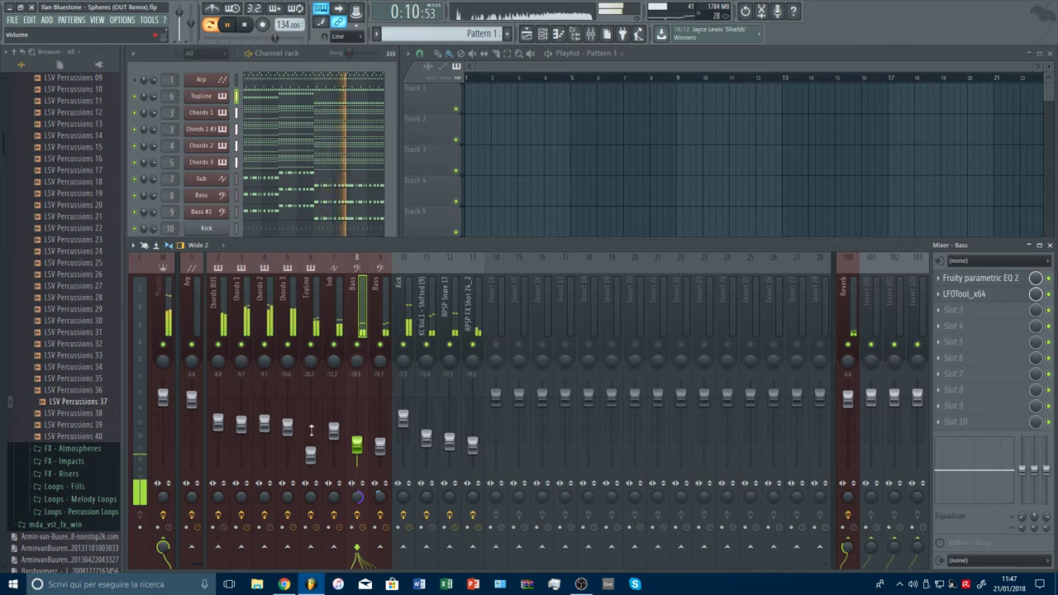
pyautogui.click(311, 381)
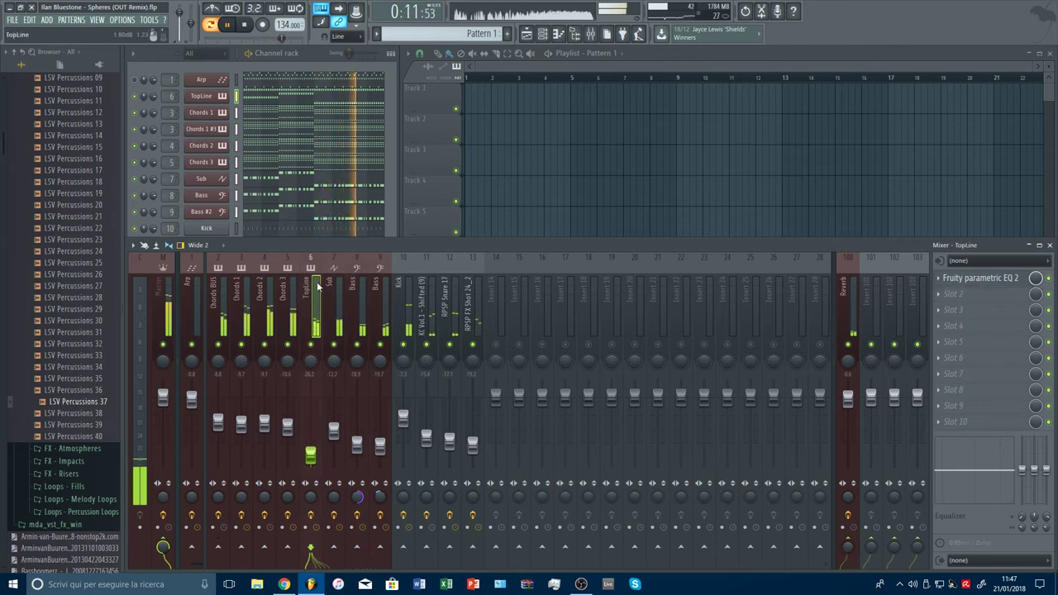
pyautogui.rightClick(215, 529)
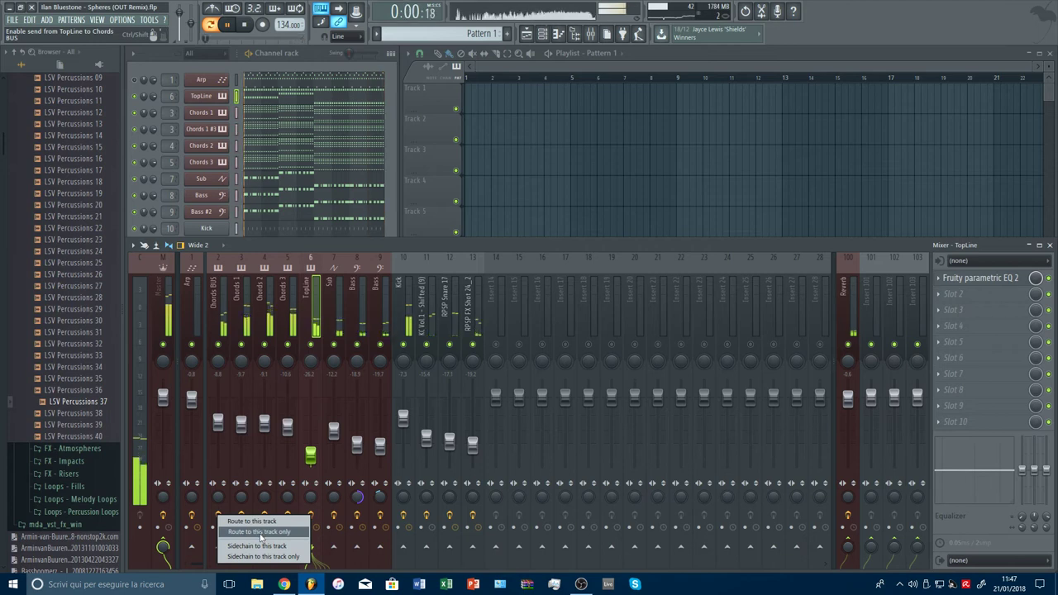
pyautogui.click(261, 532)
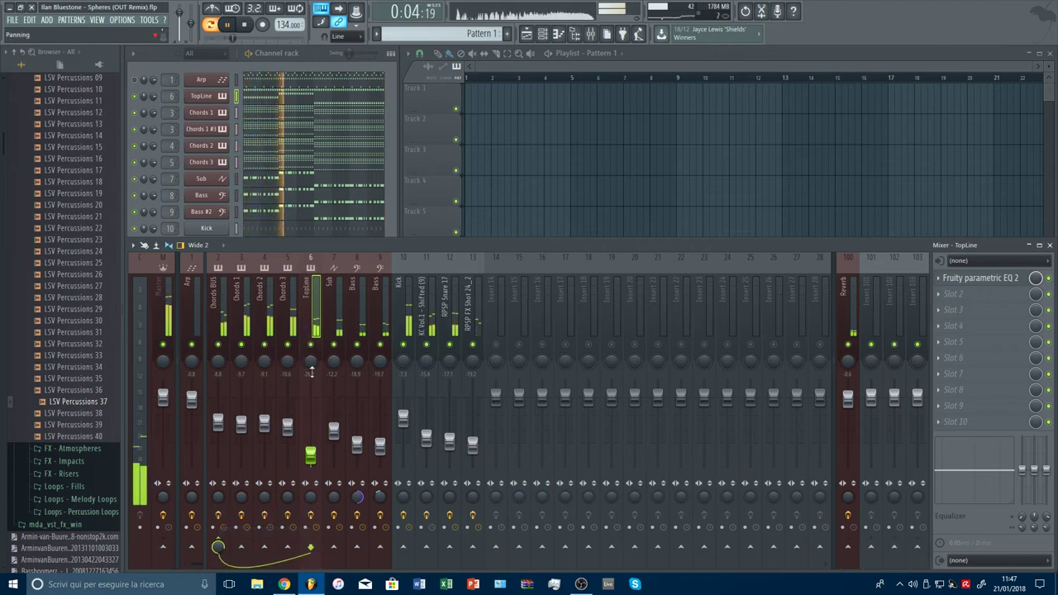
# Unmute the Arp, open its Spire synth and raise envelope 3's Cutoff 1 modulation amount to about 890.
pyautogui.press('F9')
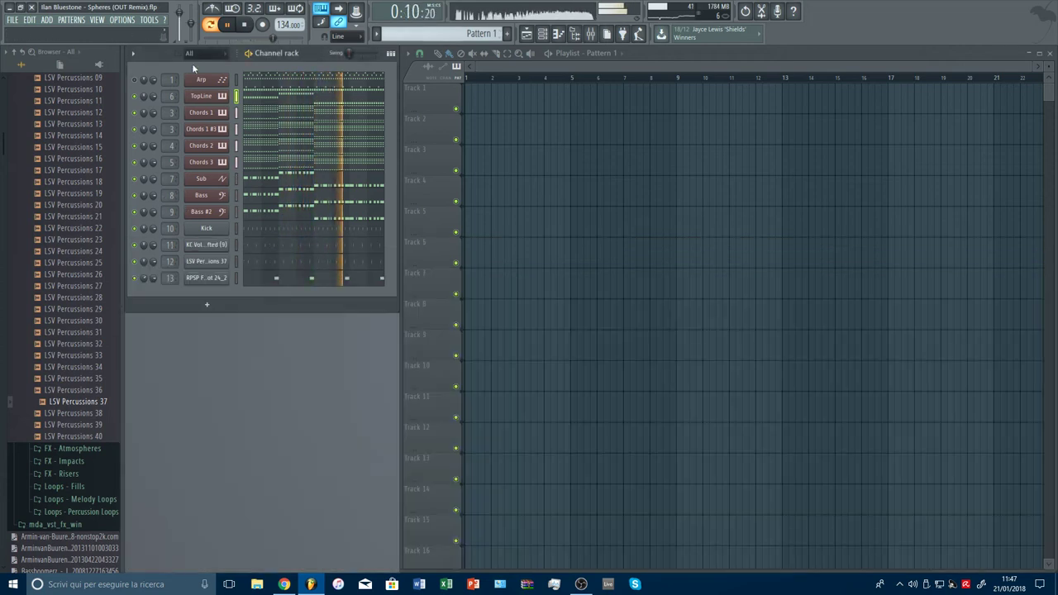
pyautogui.click(213, 80)
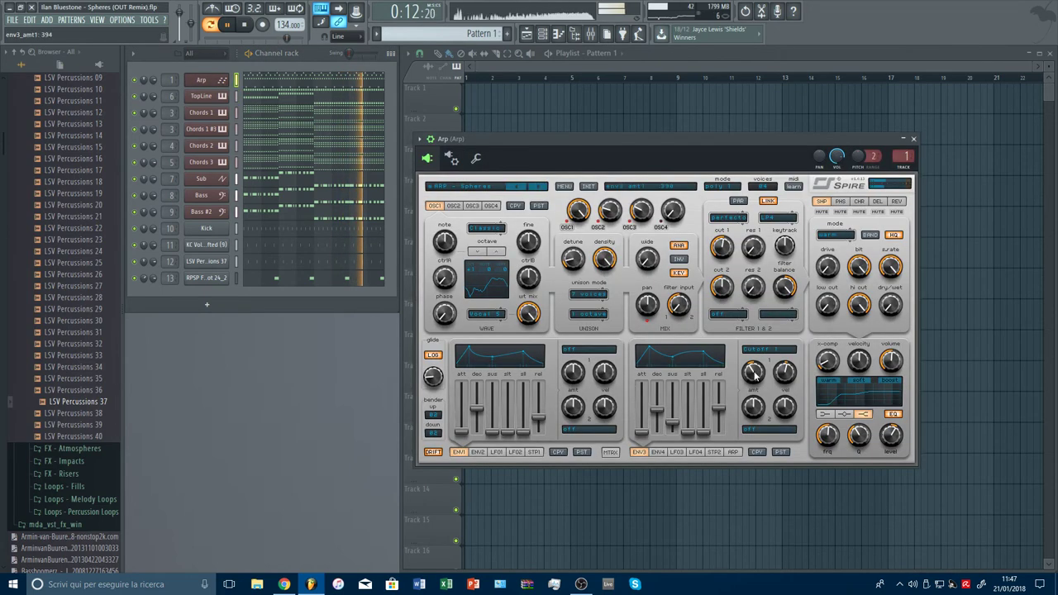
pyautogui.moveTo(754, 375); pyautogui.dragTo(758, 328)
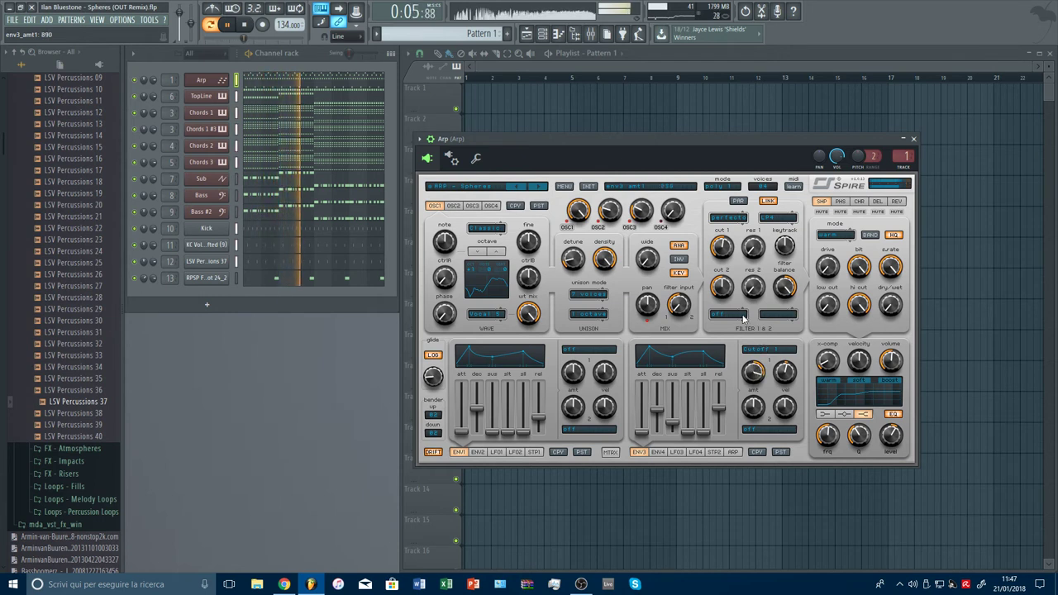
# Examine the Arp mixer track's EQ, CamelCrusher and Fruity Stereo Enhancer settings, and compare the sound with A1StereoControl bypassed and enabled.
pyautogui.click(592, 34)
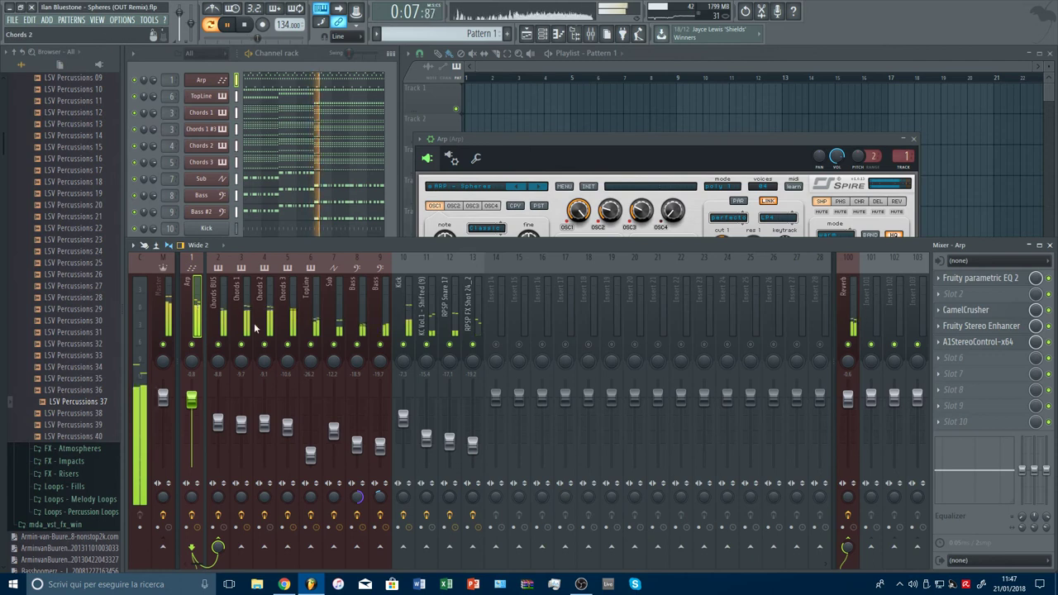
pyautogui.click(992, 278)
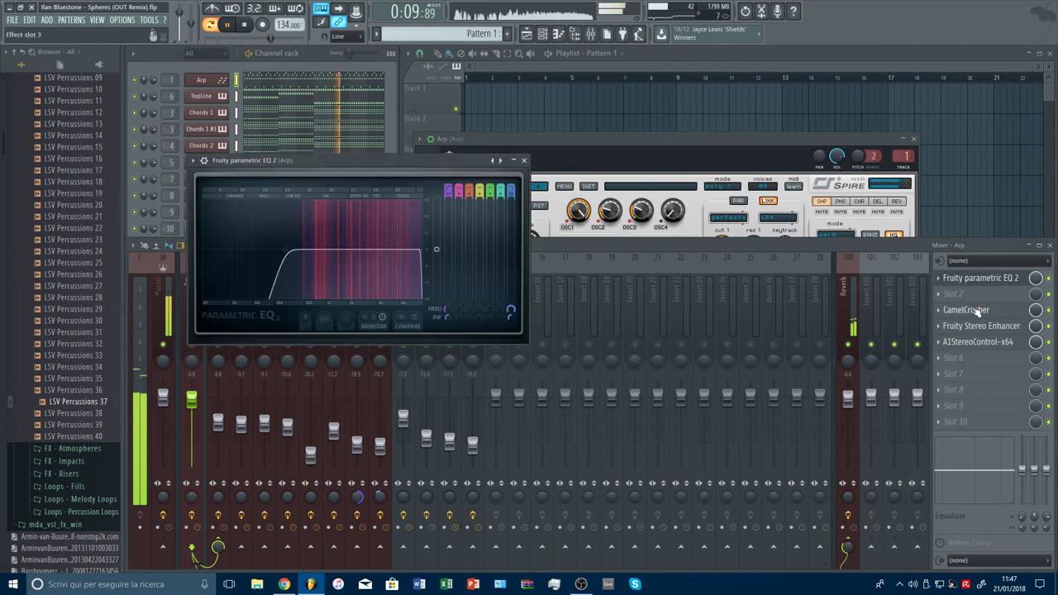
pyautogui.click(963, 310)
pyautogui.click(980, 326)
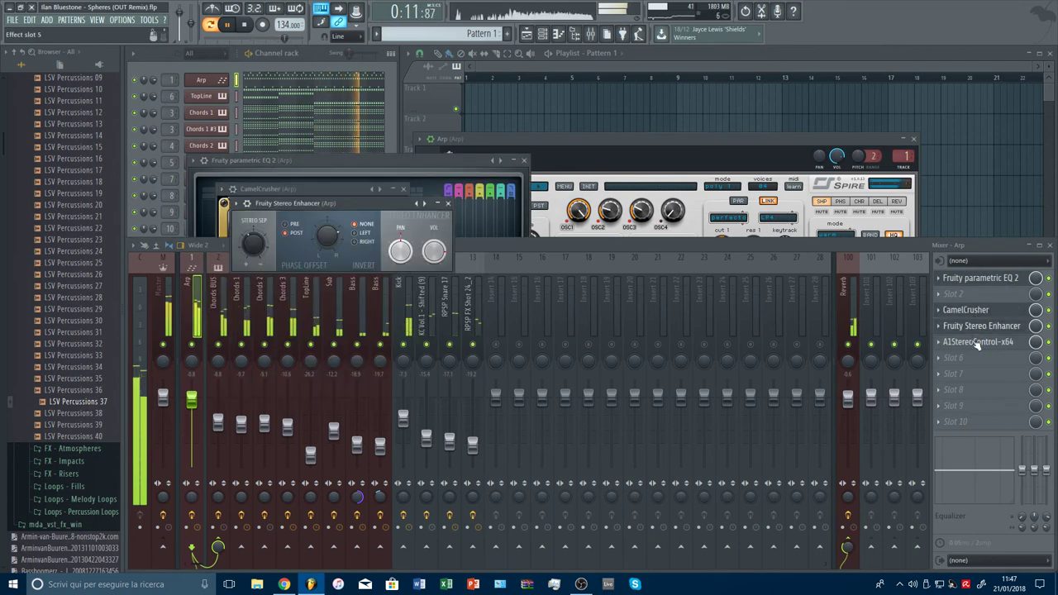
pyautogui.click(1049, 326)
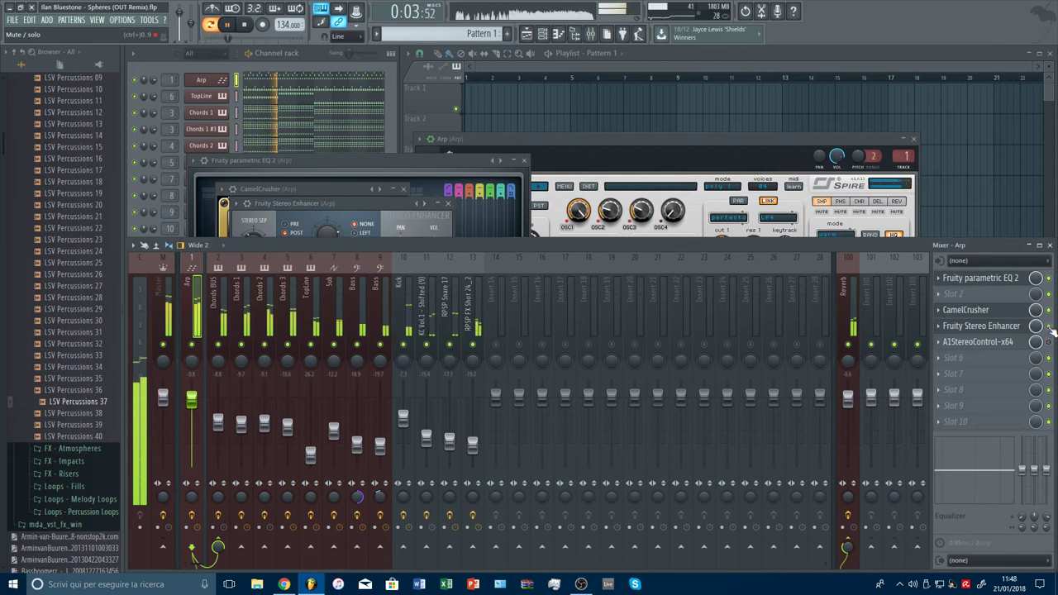
pyautogui.click(981, 325)
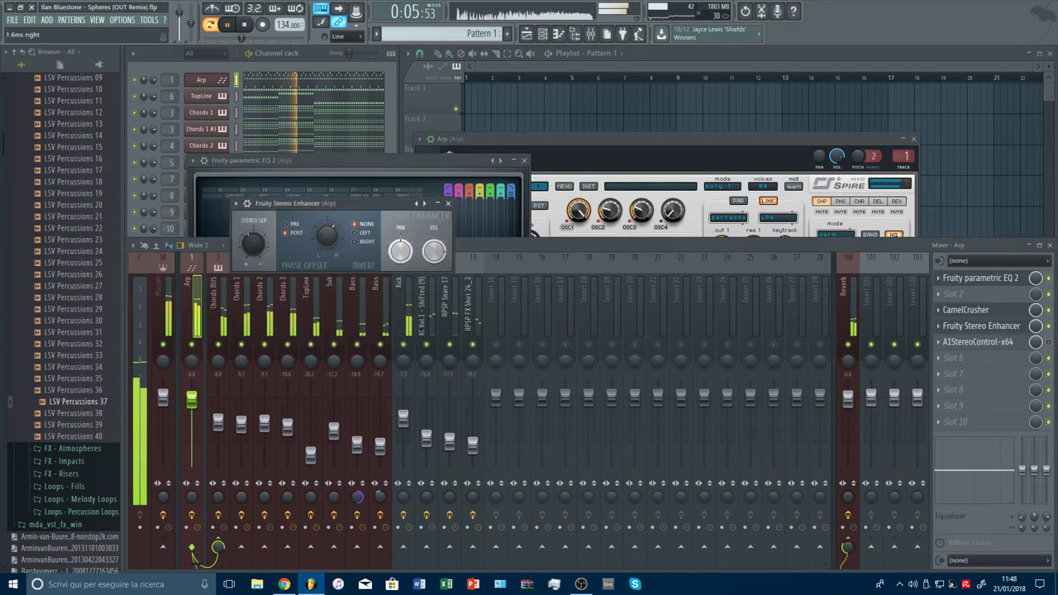
pyautogui.click(1013, 326)
pyautogui.click(1048, 342)
pyautogui.click(992, 341)
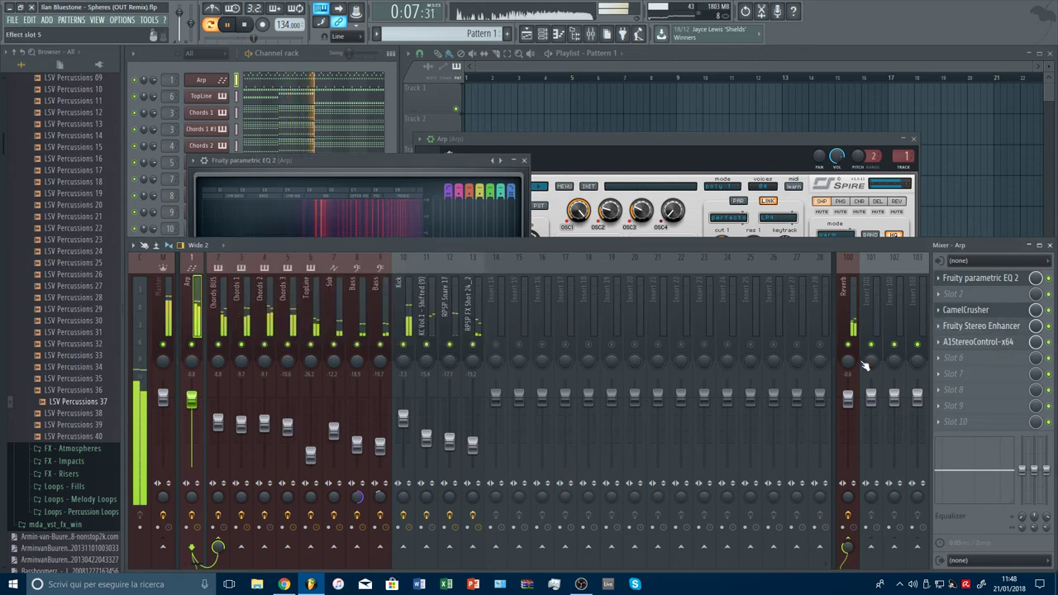
pyautogui.click(980, 277)
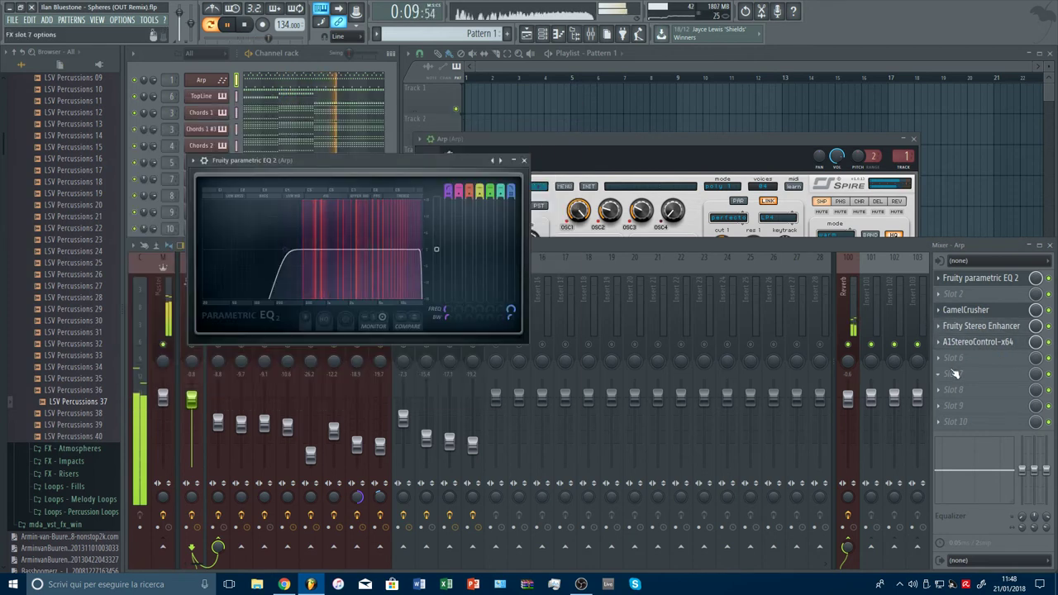
# Add a Fruity Parametric EQ 2 to the Arp's slot 6, boost band 6 and the high shelf by about 4.5 dB, and lower the track to -3.8 dB.
pyautogui.click(959, 357)
pyautogui.click(747, 514)
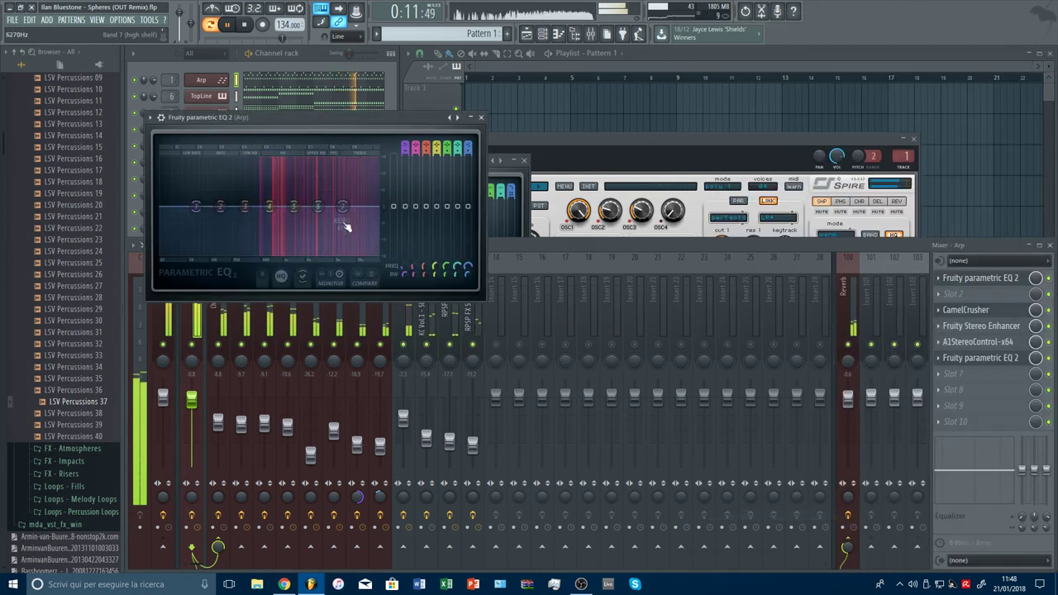
pyautogui.moveTo(348, 229); pyautogui.dragTo(341, 193)
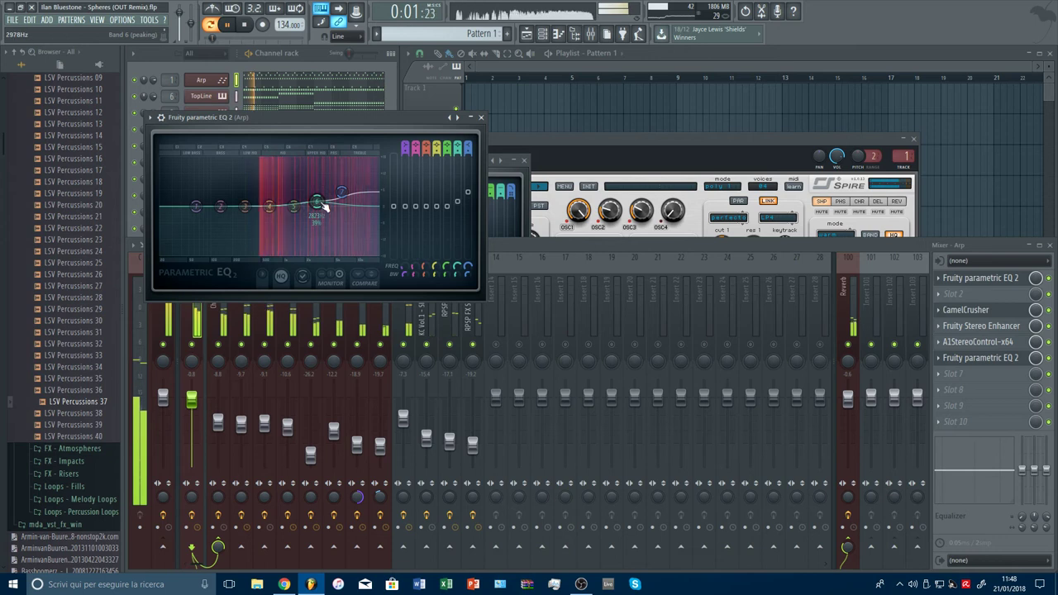
pyautogui.moveTo(319, 204); pyautogui.dragTo(344, 195)
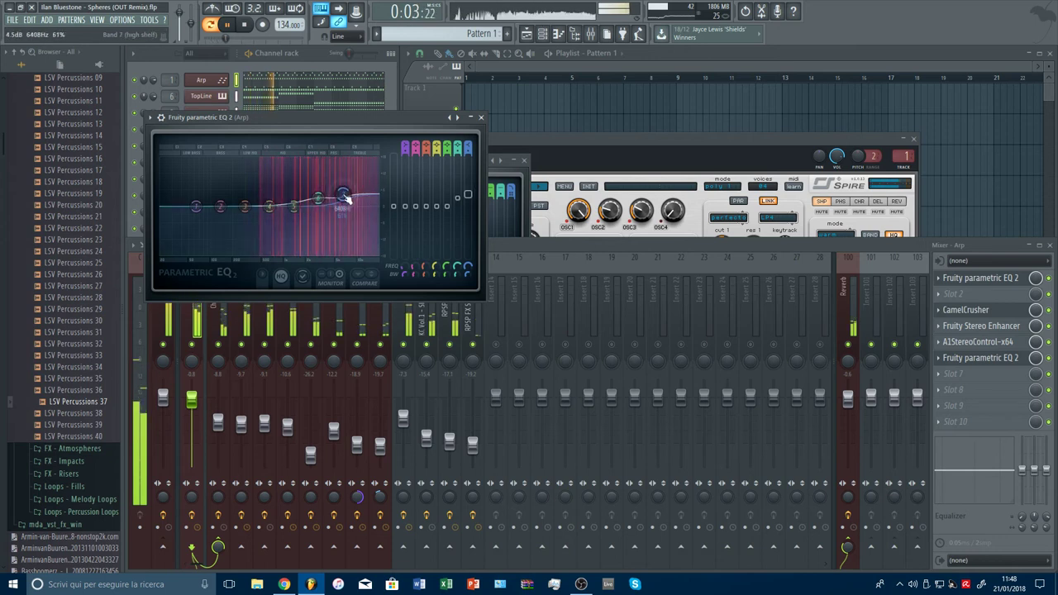
pyautogui.press('Escape')
pyautogui.press('Escape')
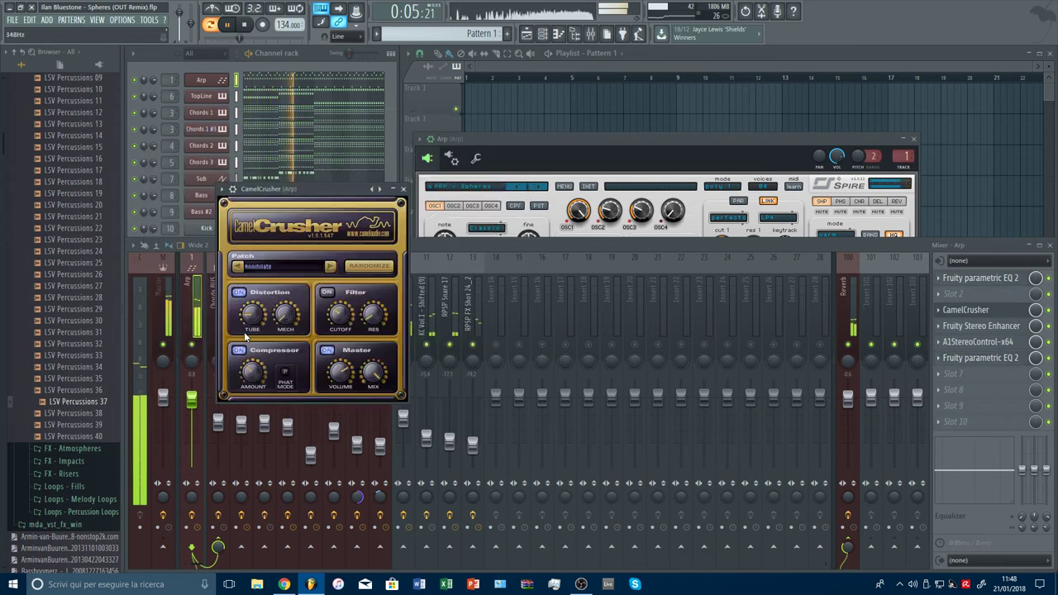
pyautogui.press('Escape')
pyautogui.moveTo(191, 401); pyautogui.dragTo(191, 407)
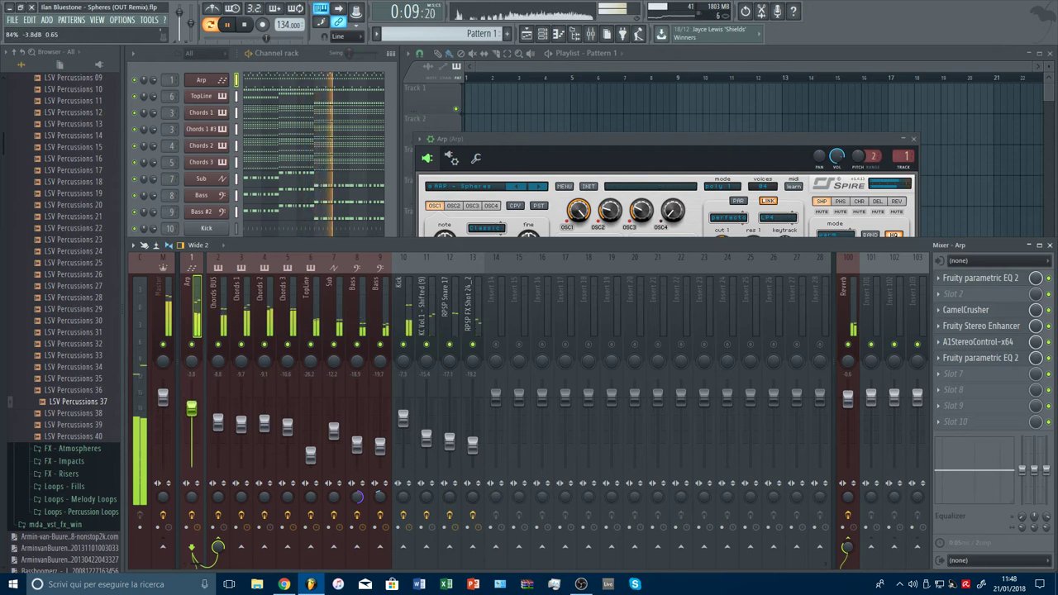
# Solo the Chords BUS together with the Chords 1, Chords 2, Chords 3 and TopLine mixer tracks.
pyautogui.rightClick(218, 345)
pyautogui.click(241, 345)
pyautogui.click(265, 344)
pyautogui.click(288, 344)
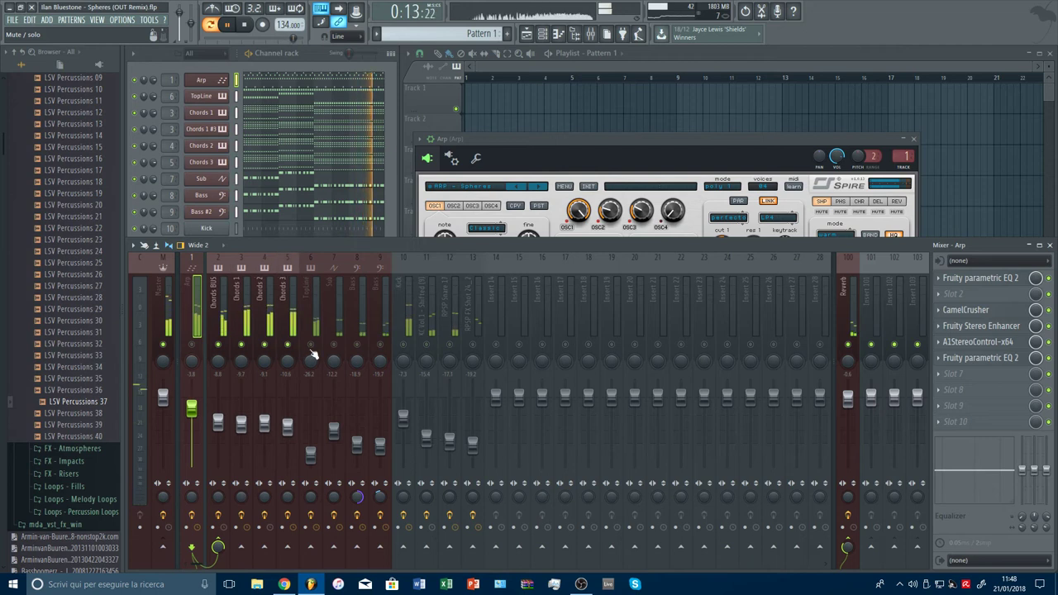
pyautogui.click(310, 345)
# Load OTT in slot 1 of the Chords BUS, with downward strength at 36% and depth at about 28%.
pyautogui.click(218, 297)
pyautogui.click(967, 278)
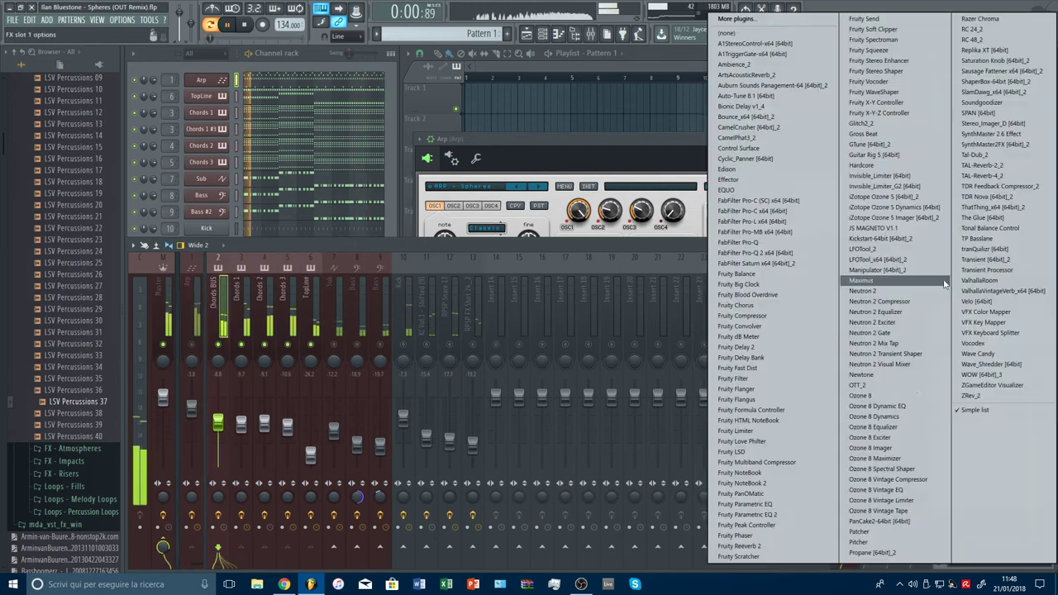
pyautogui.click(860, 385)
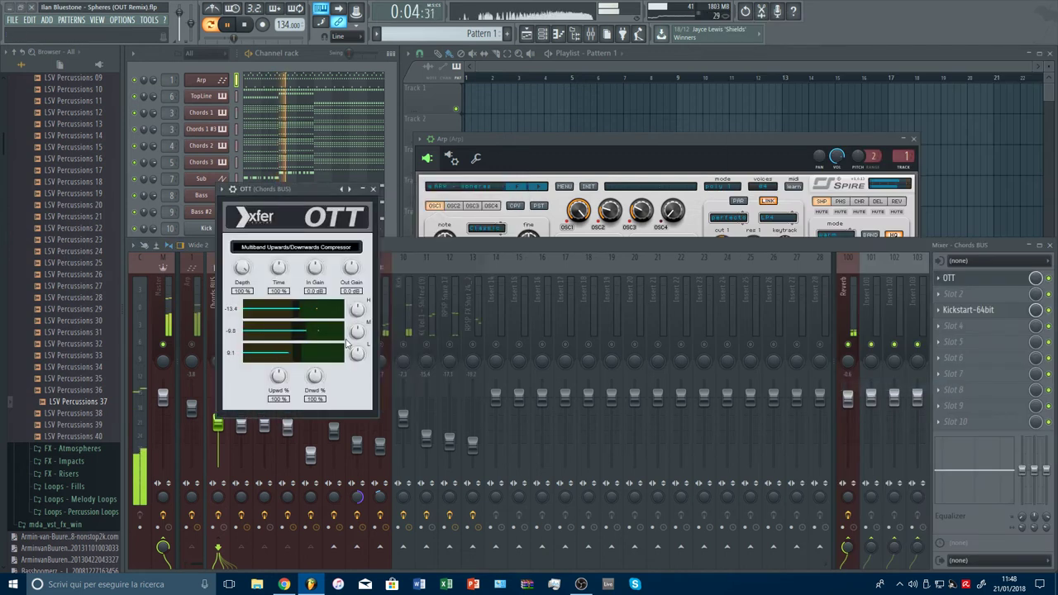
pyautogui.moveTo(314, 378); pyautogui.dragTo(317, 434)
pyautogui.moveTo(242, 270); pyautogui.dragTo(250, 321)
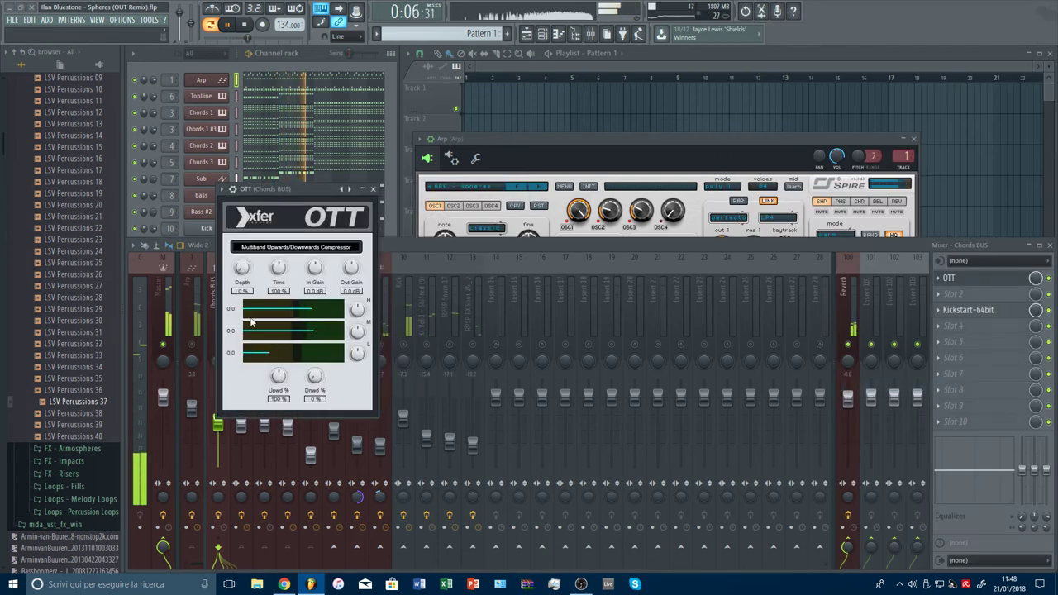
pyautogui.moveTo(314, 380); pyautogui.dragTo(294, 361)
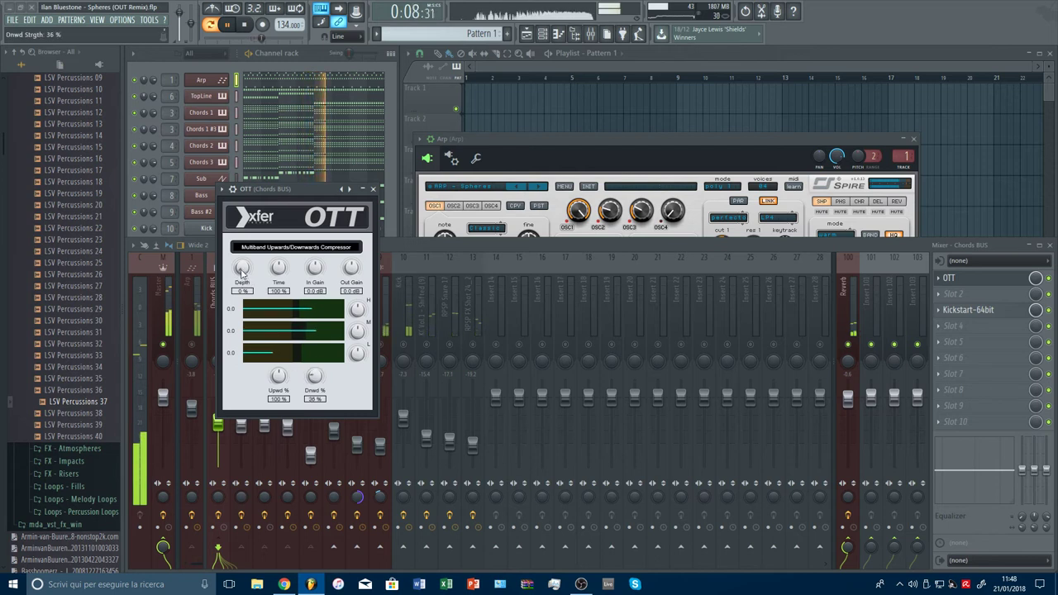
pyautogui.moveTo(241, 275); pyautogui.dragTo(241, 258)
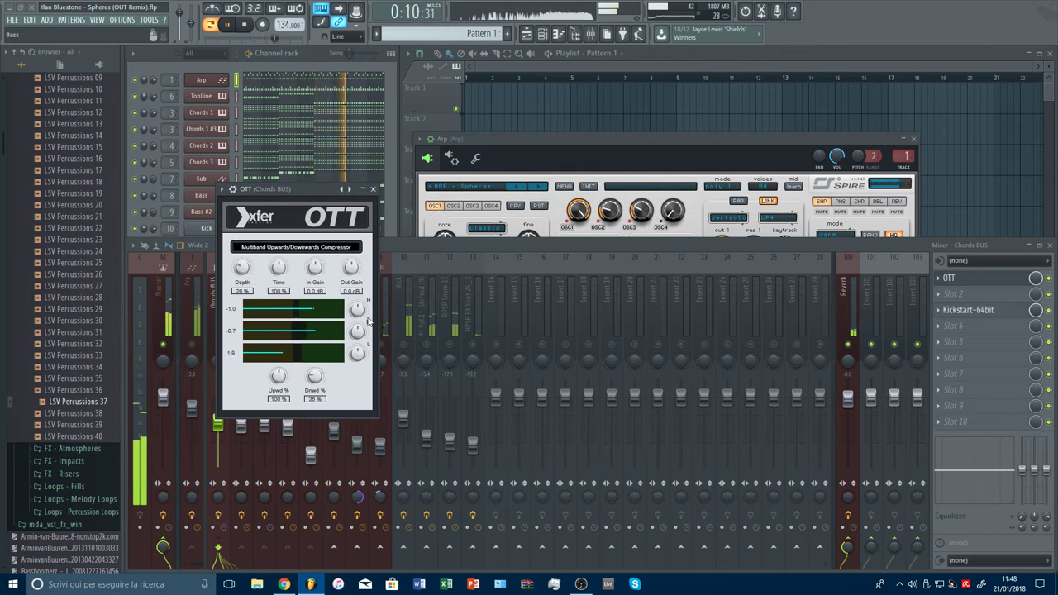
# Rebalance OTT's band gains on the Chords BUS with less low gain and about 109% high gain, and reduce its output gain to about -2.3 dB.
pyautogui.moveTo(368, 319); pyautogui.dragTo(364, 310)
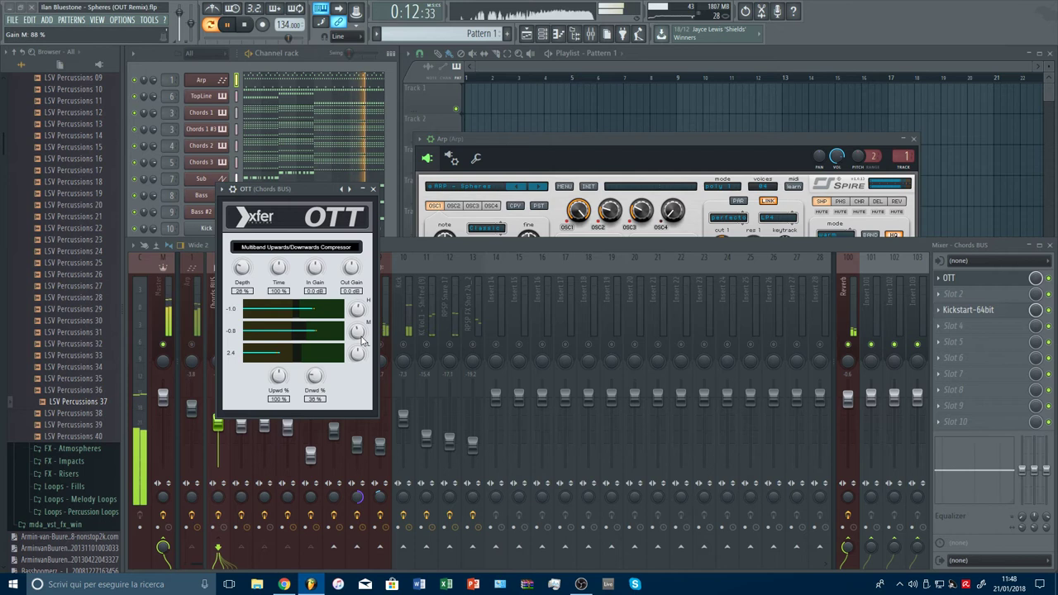
pyautogui.moveTo(364, 325); pyautogui.dragTo(361, 337)
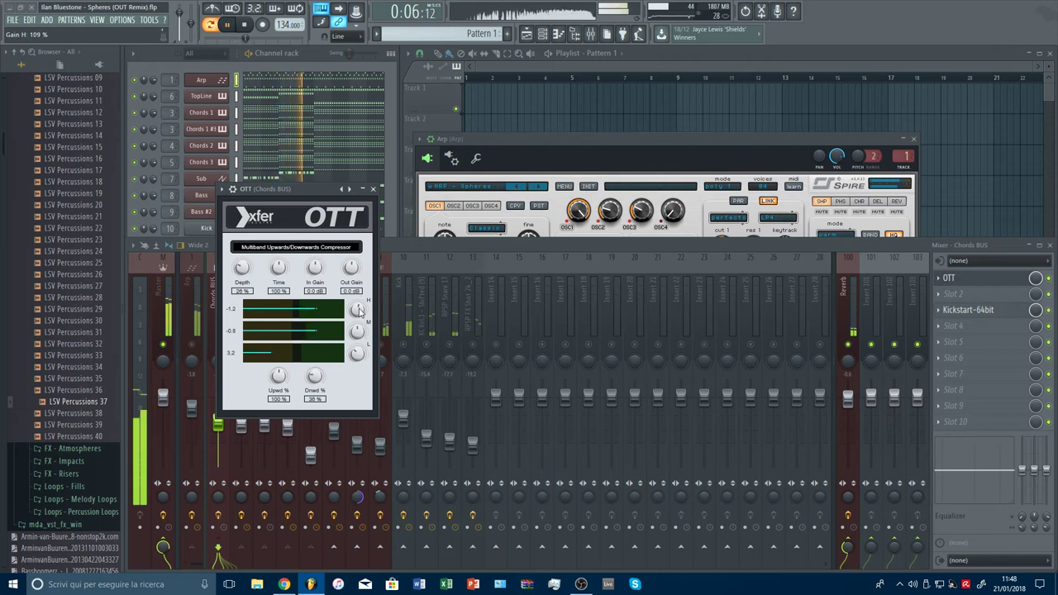
pyautogui.click(374, 190)
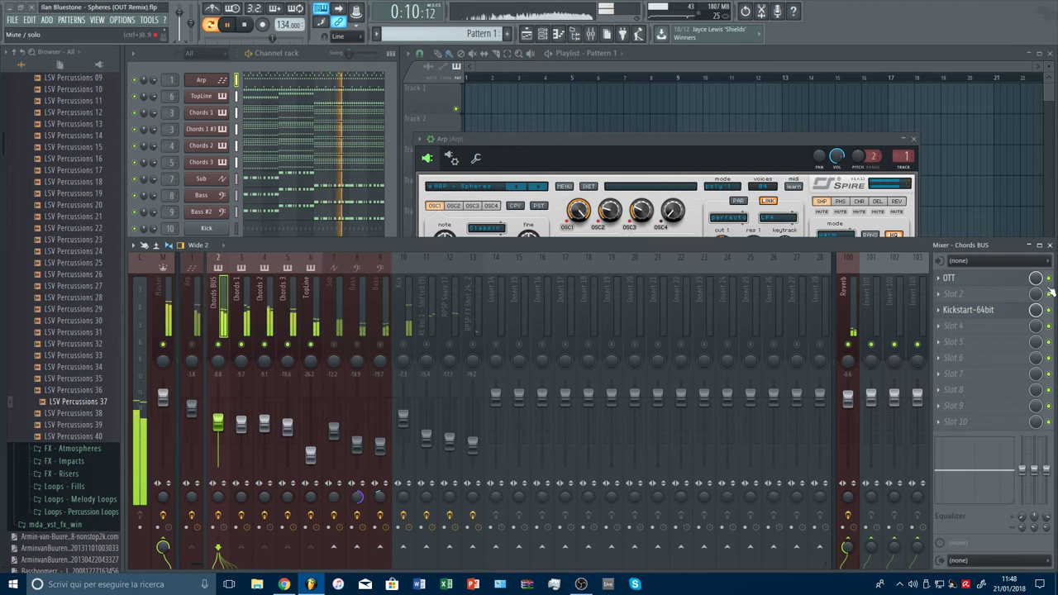
pyautogui.click(967, 278)
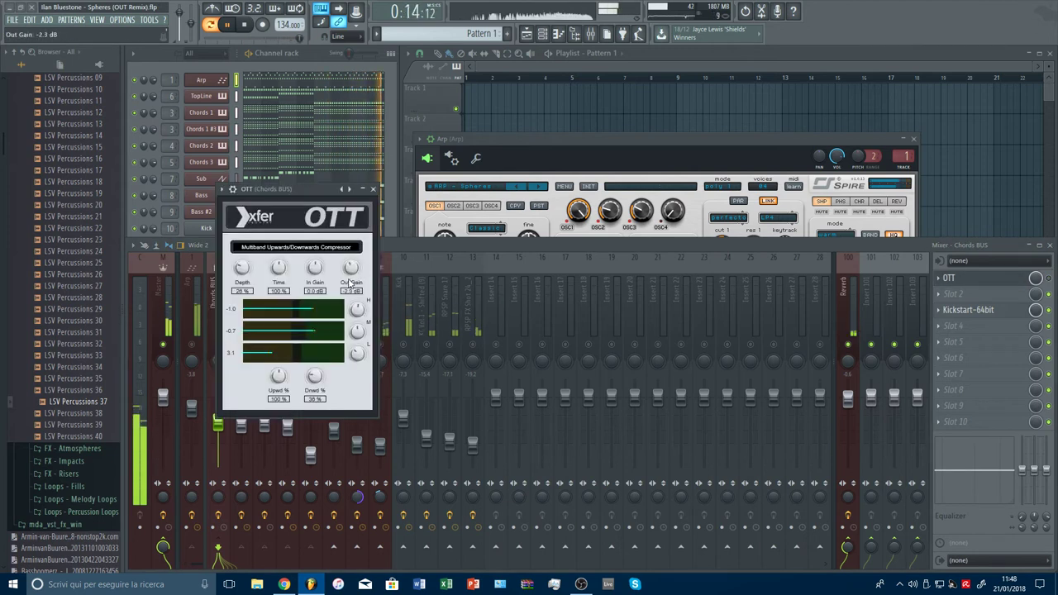
pyautogui.click(397, 265)
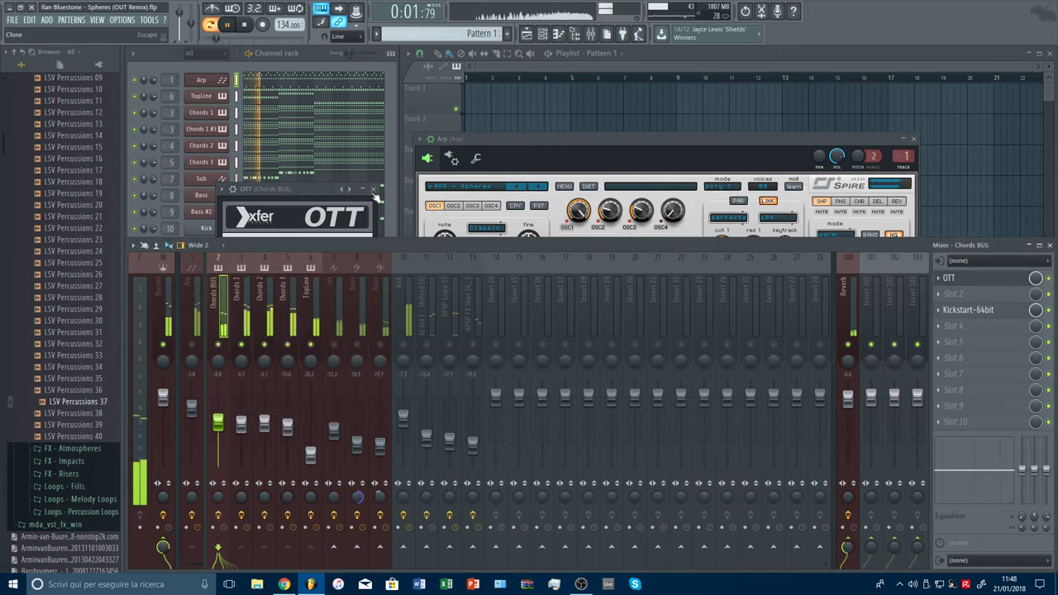
pyautogui.click(373, 190)
# Add Fruity Parametric EQ 2 to the Chords BUS's slot 4, cutting band 4, slightly boosting band 6 and high-passing band 1 at about 65 Hz.
pyautogui.click(948, 330)
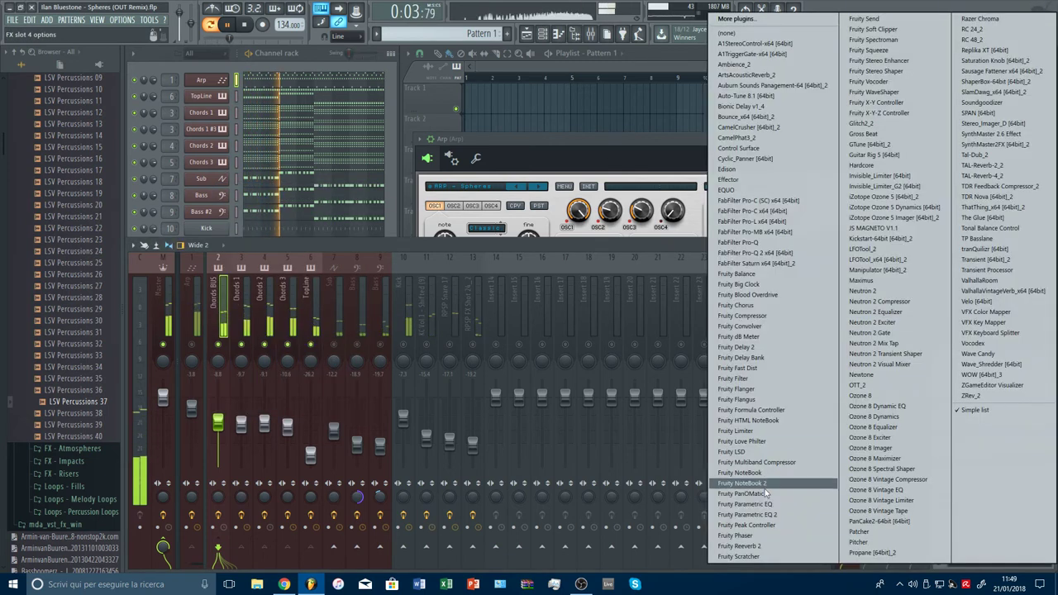
pyautogui.click(773, 512)
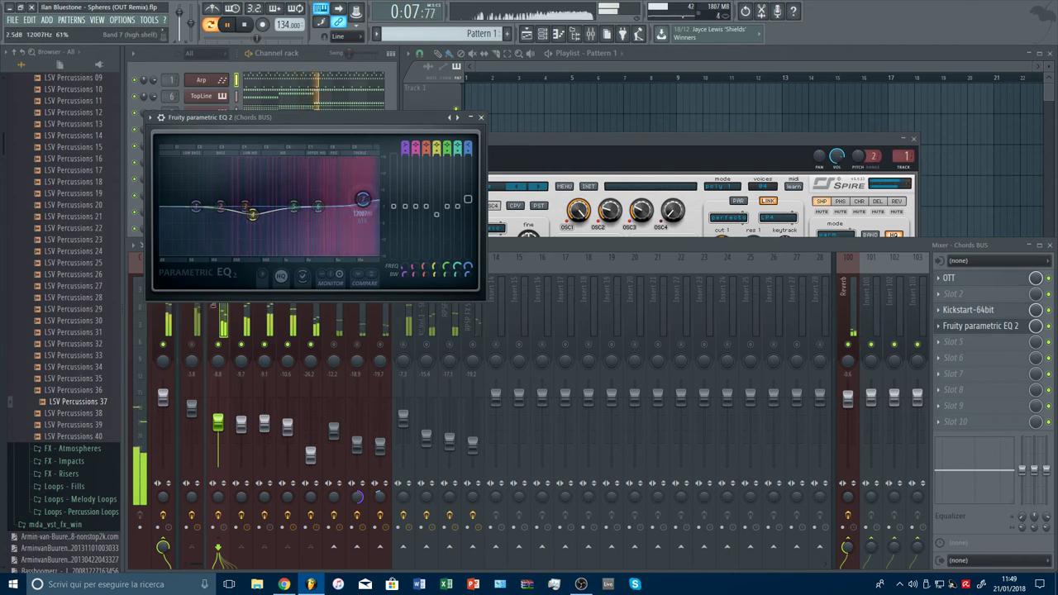
pyautogui.moveTo(342, 206)
pyautogui.mouseDown()
pyautogui.moveTo(358, 207)
pyautogui.moveTo(324, 202)
pyautogui.mouseUp()
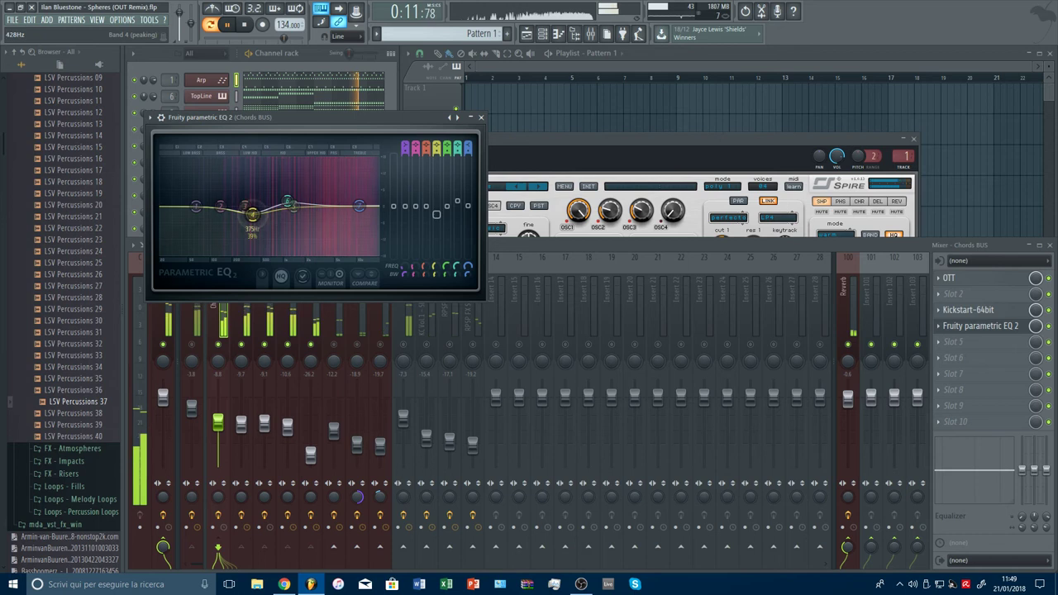
pyautogui.moveTo(252, 214); pyautogui.dragTo(224, 220)
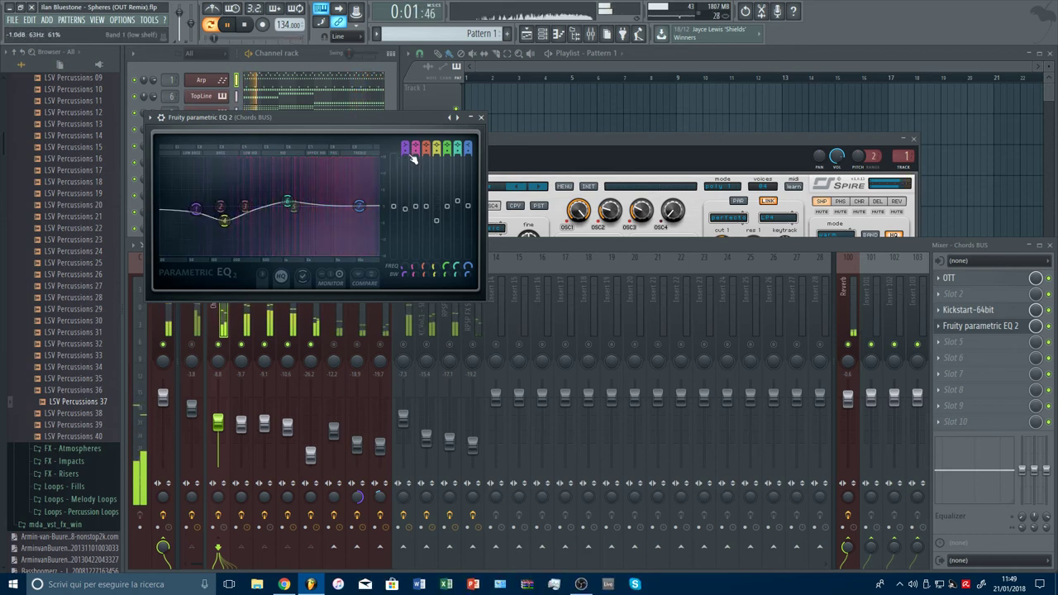
pyautogui.moveTo(406, 150)
pyautogui.mouseDown()
pyautogui.moveTo(406, 168)
pyautogui.moveTo(405, 139)
pyautogui.moveTo(405, 155)
pyautogui.mouseUp()
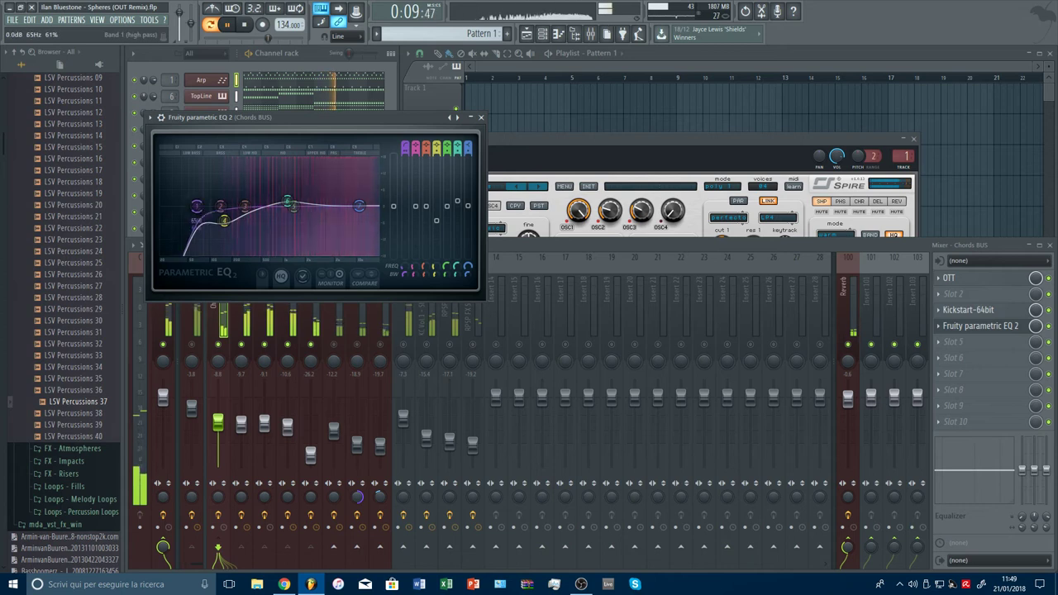
pyautogui.moveTo(217, 205); pyautogui.dragTo(234, 216)
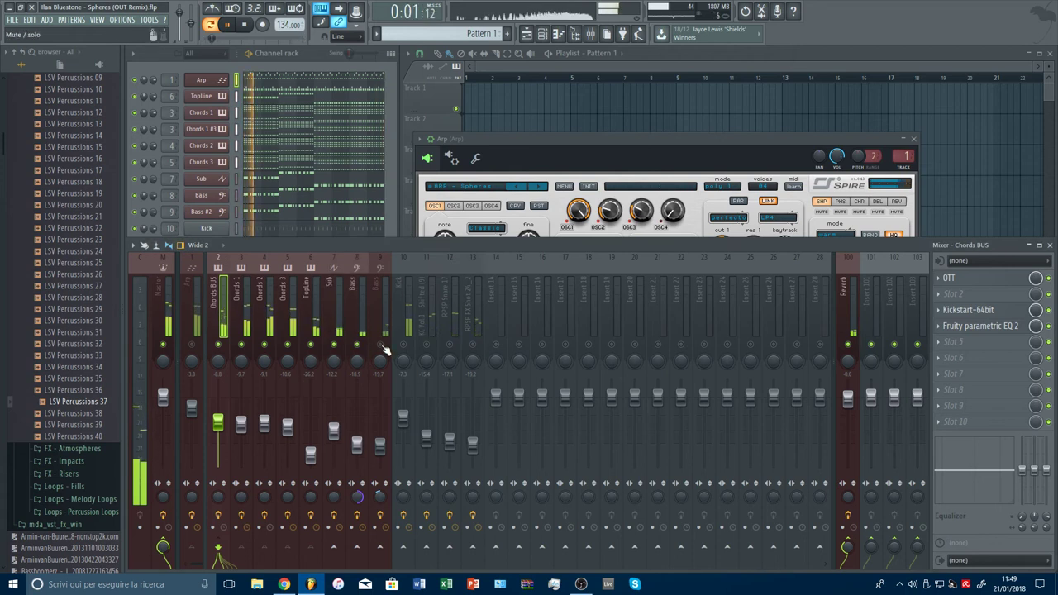
# Unmute the remaining low-end and drum tracks and raise the two Bass faders to about -18.2 dB (track 8) and -15.5 dB (track 9).
pyautogui.moveTo(380, 445); pyautogui.dragTo(380, 436)
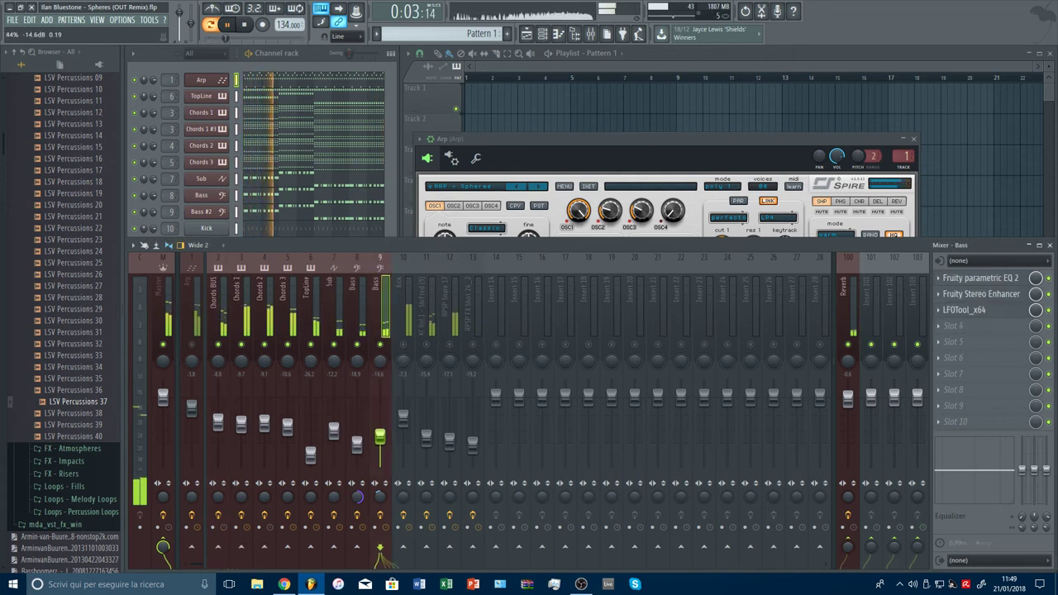
pyautogui.click(357, 306)
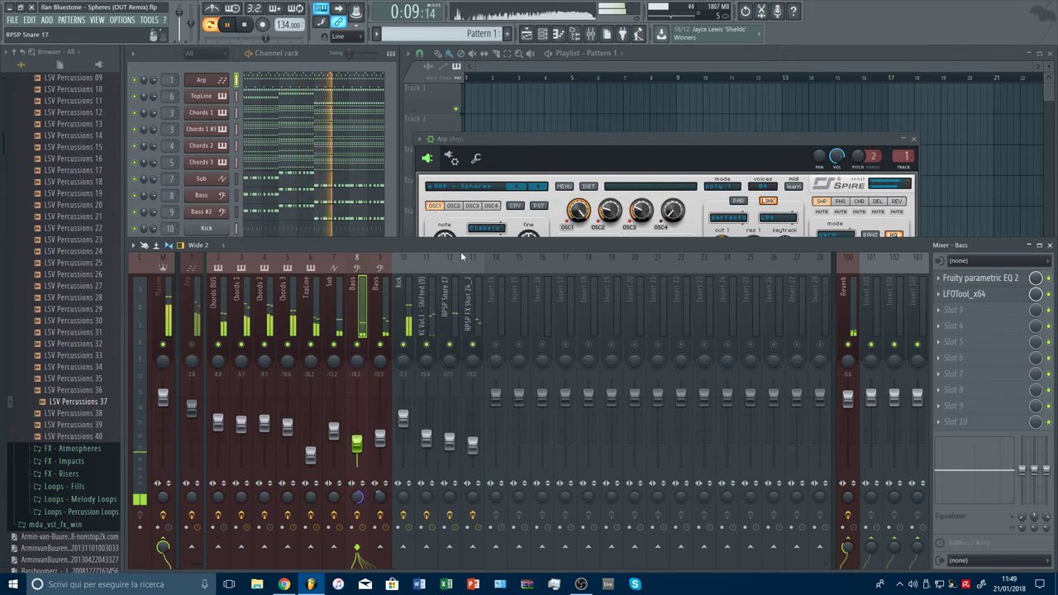
pyautogui.press('Escape')
pyautogui.press('Escape')
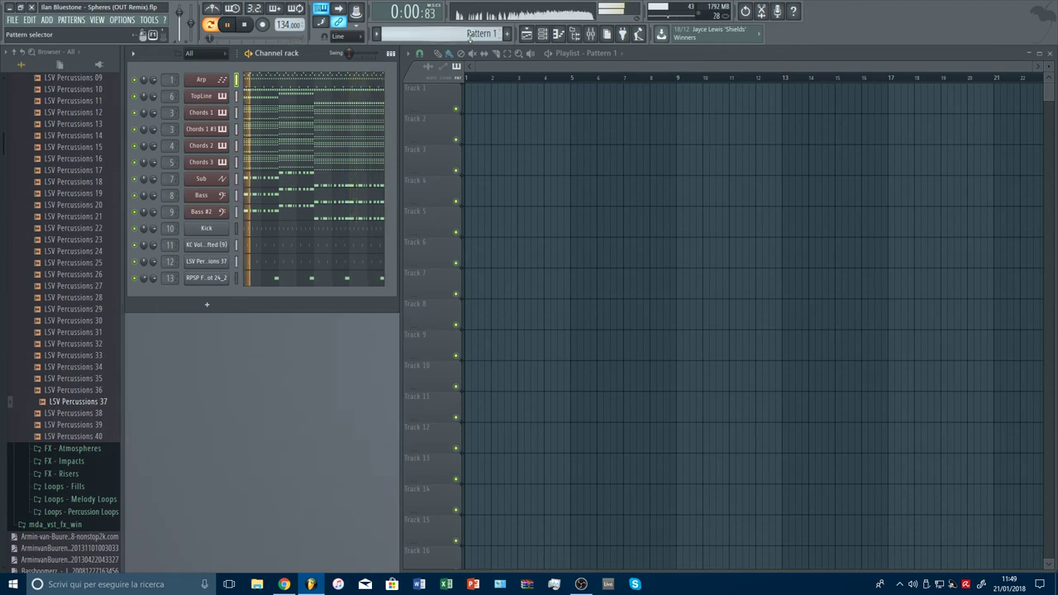
# Switch to Pattern 3 and bring up the mixer.
pyautogui.scroll(-2, 469, 36)
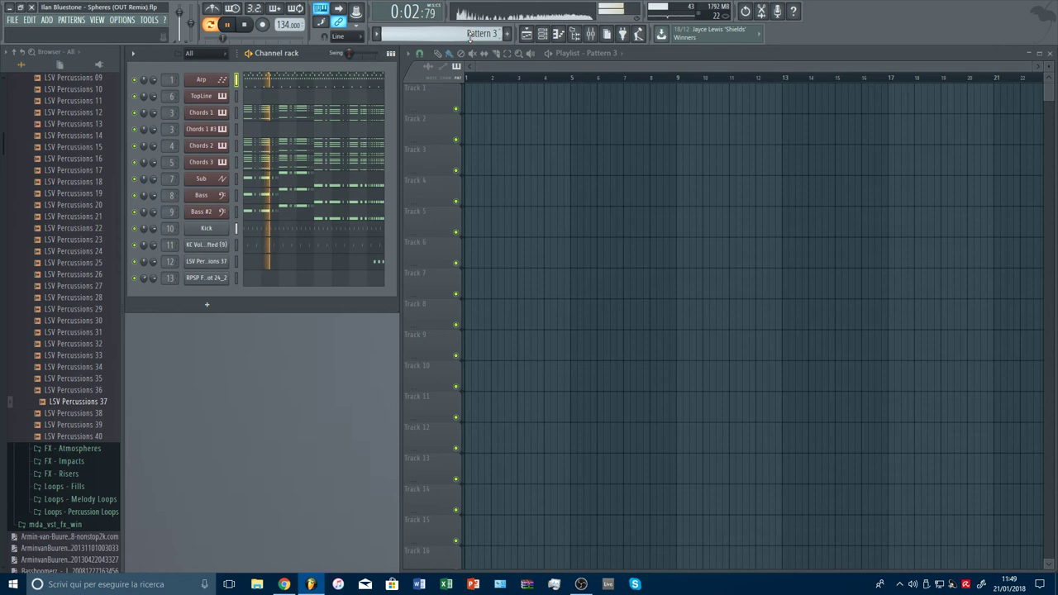
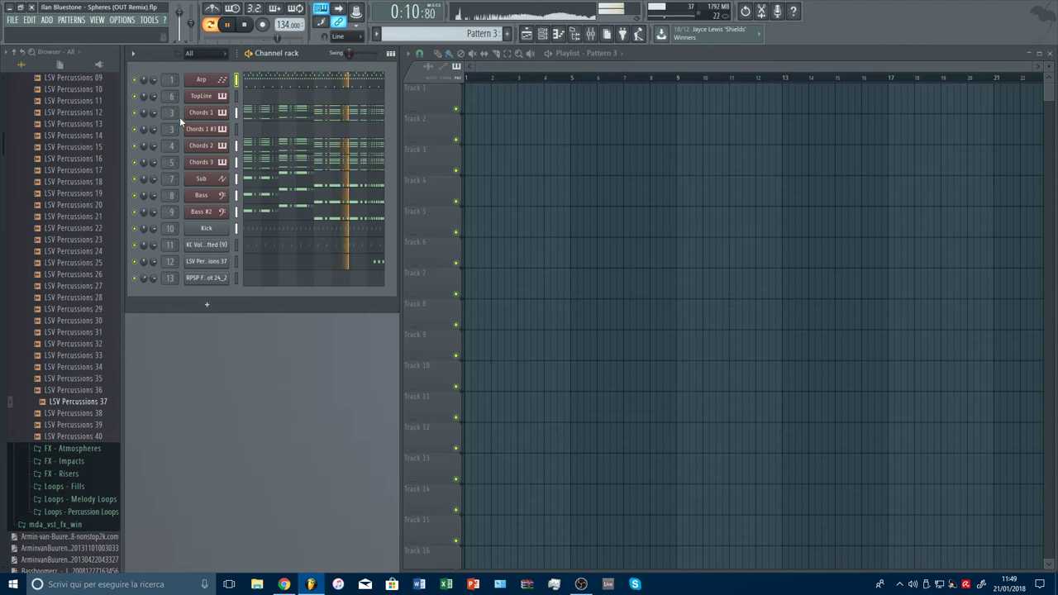
pyautogui.press('F9')
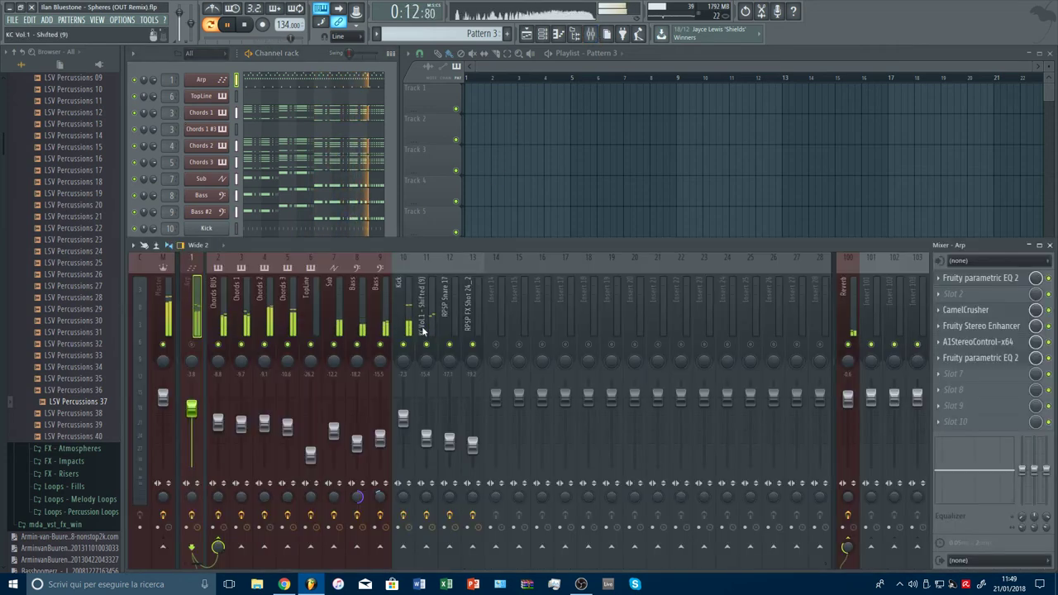
# Rebalance the low end: Sub to about -10.1 dB, Bass on track 8 to about -14.6 dB, and Bass on track 9 to about -18.2 dB.
pyautogui.click(382, 345)
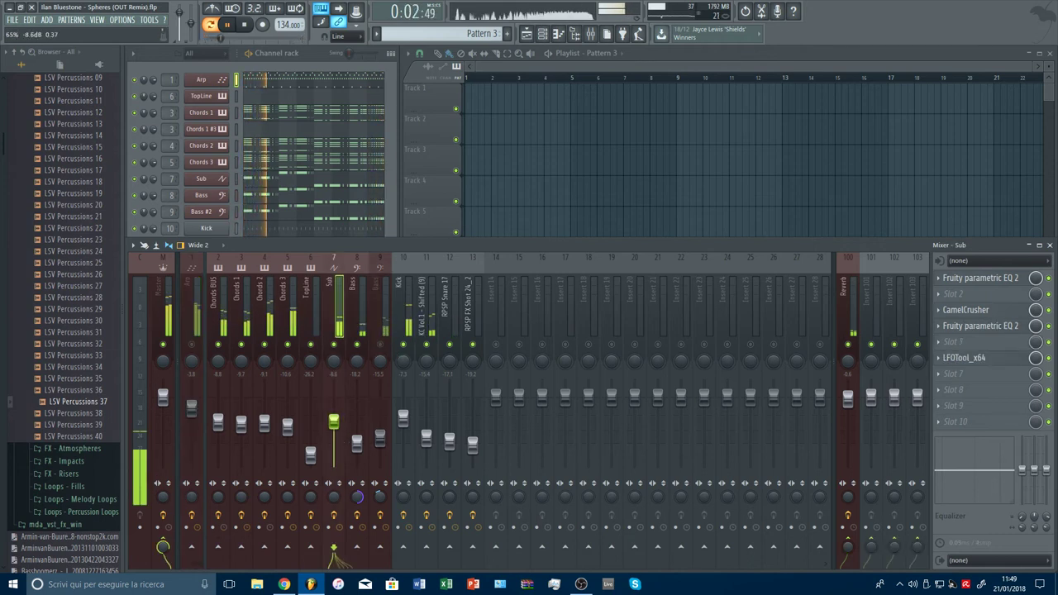
pyautogui.moveTo(333, 429); pyautogui.dragTo(334, 421)
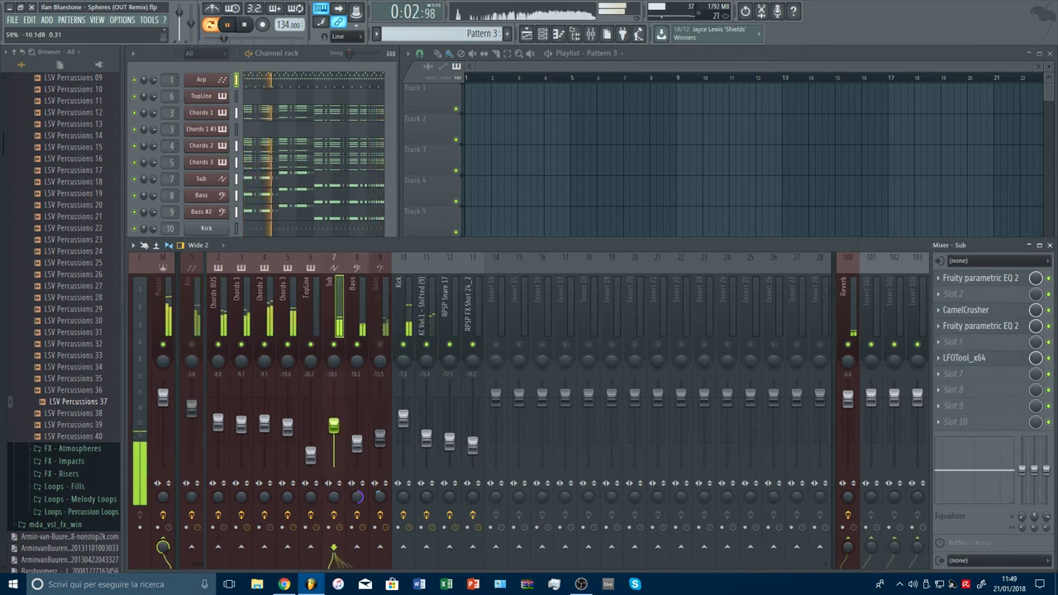
pyautogui.click(357, 345)
pyautogui.click(357, 345)
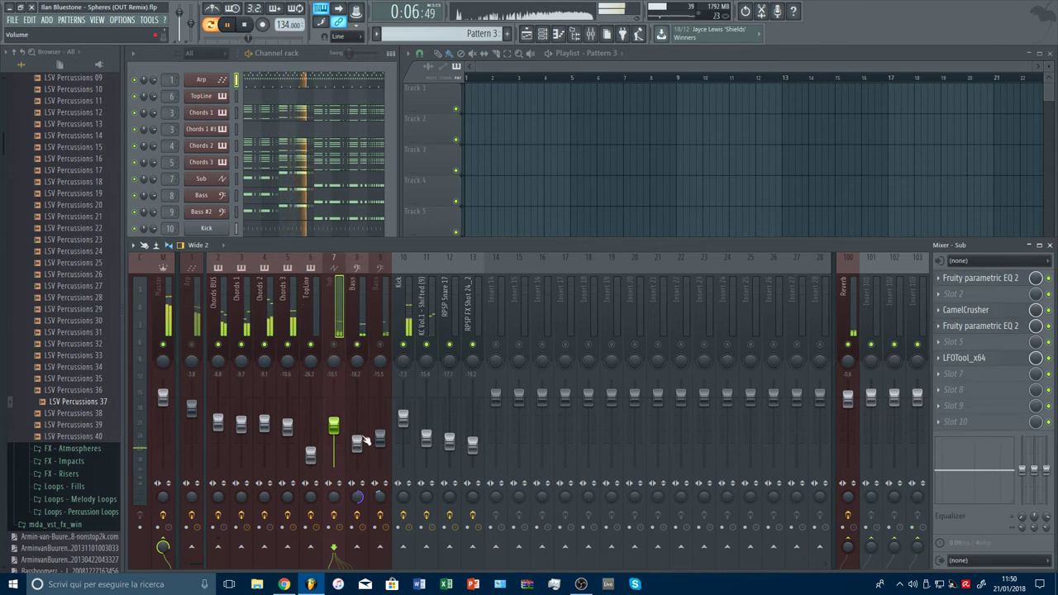
pyautogui.moveTo(357, 442); pyautogui.dragTo(357, 435)
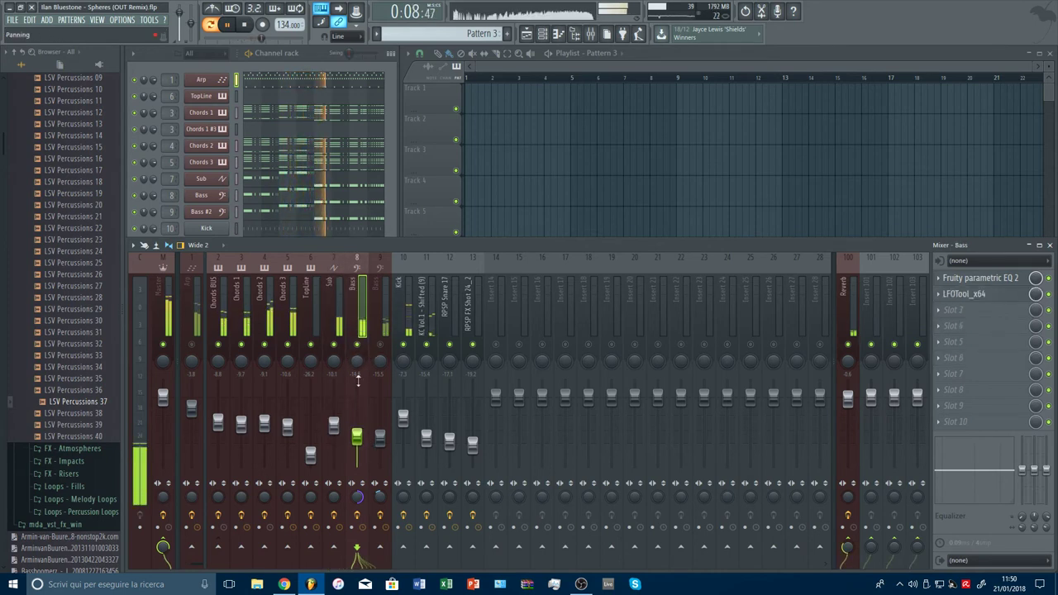
pyautogui.click(381, 345)
pyautogui.moveTo(380, 437); pyautogui.dragTo(381, 443)
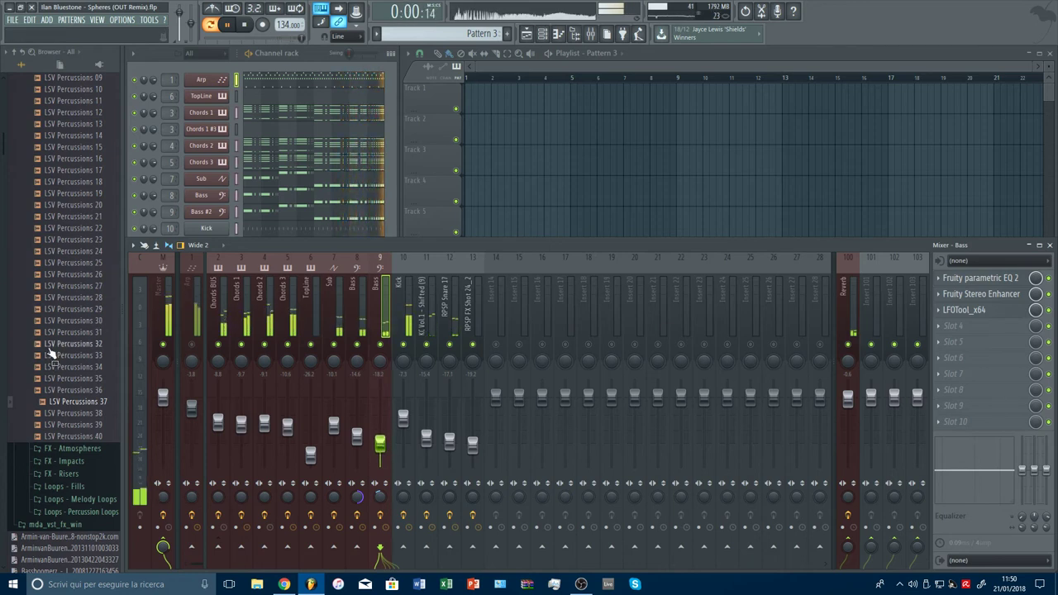
# Copy the RPSP FX Shot 24_2 notes from Pattern 1 into Pattern 3.
pyautogui.press('space')
pyautogui.scroll(10, 49, 354)
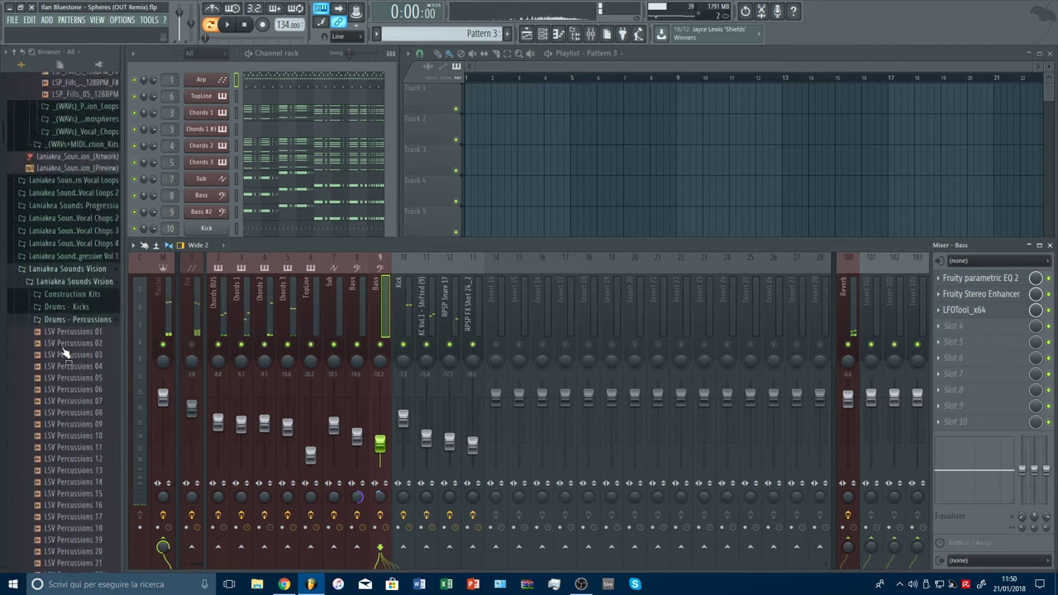
pyautogui.click(389, 168)
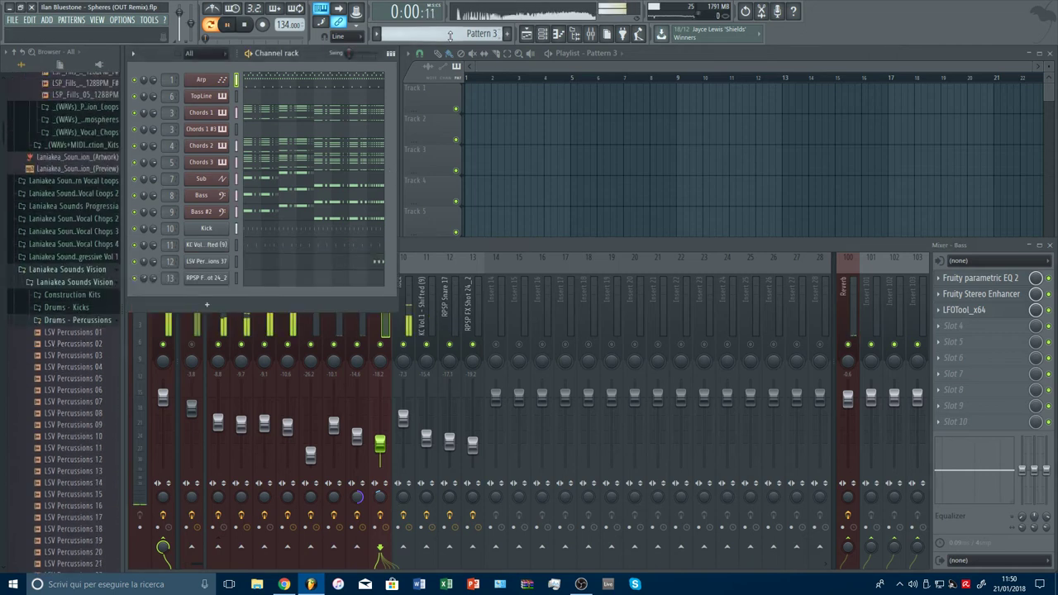
pyautogui.scroll(1, 451, 35)
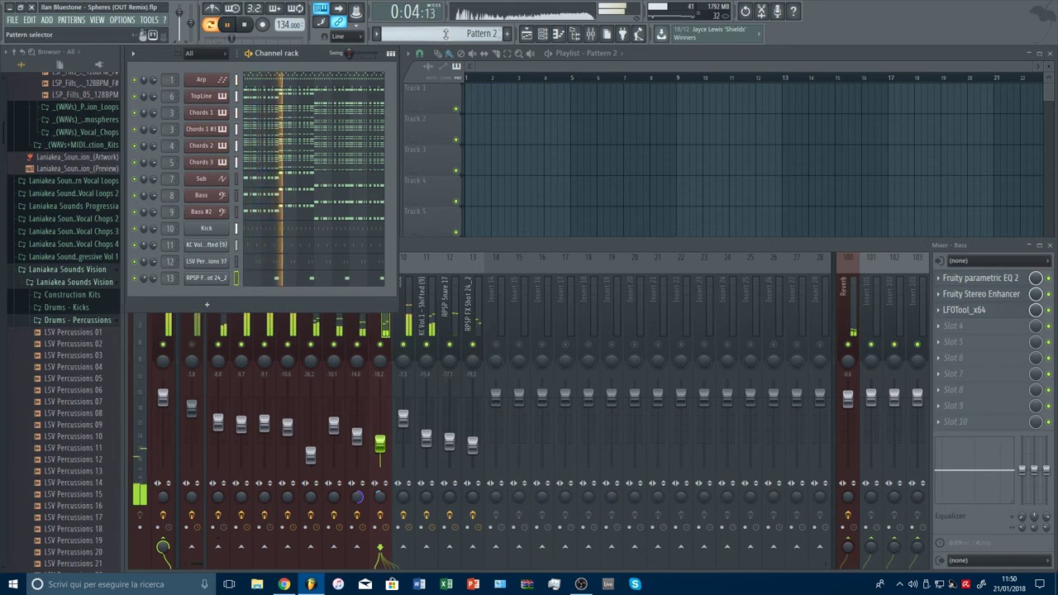
pyautogui.scroll(1, 444, 34)
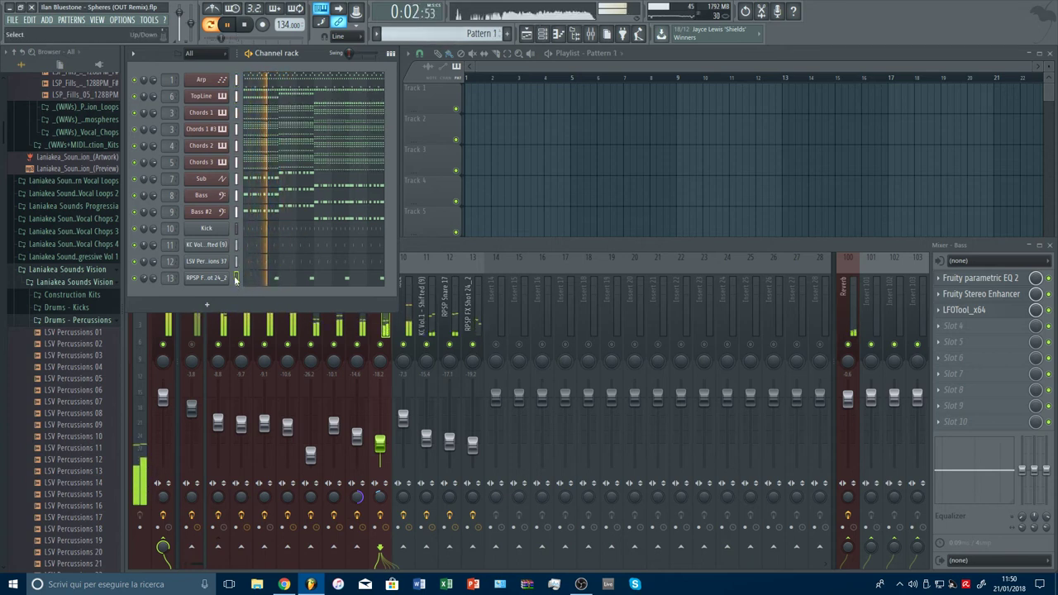
pyautogui.scroll(-2, 458, 34)
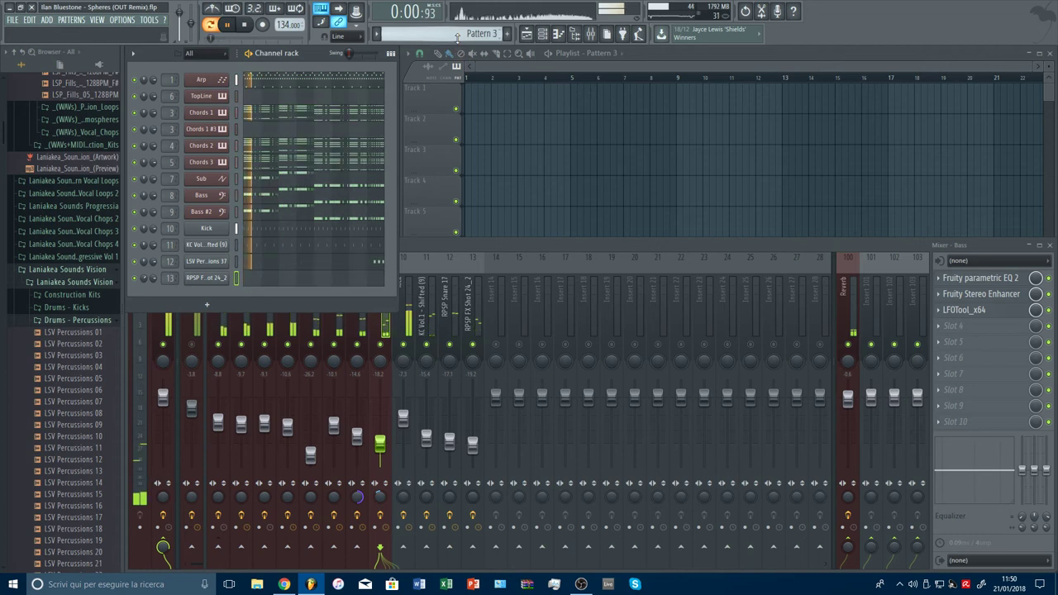
pyautogui.click(224, 279)
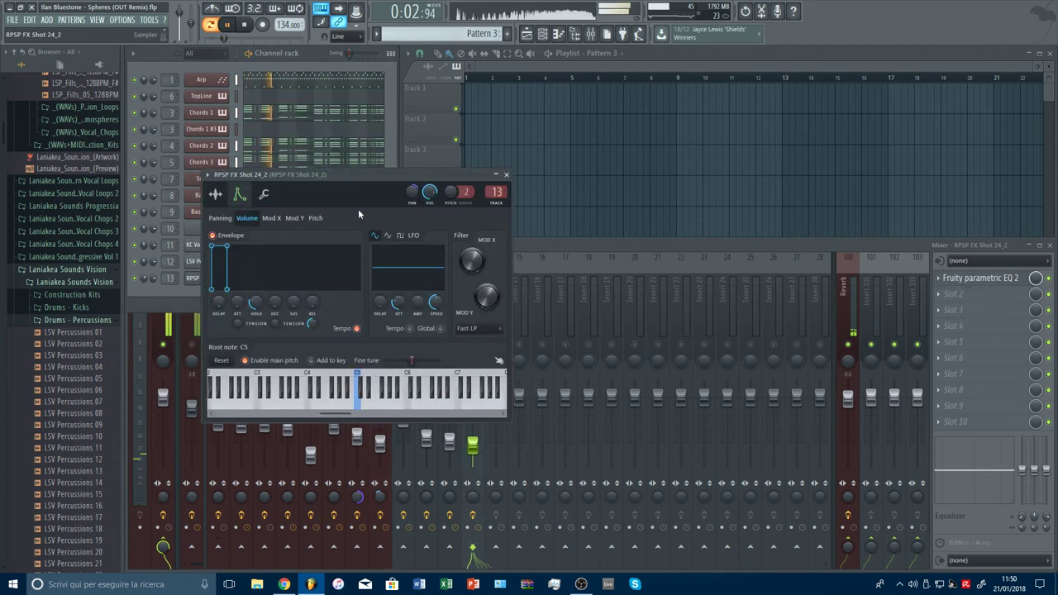
pyautogui.click(507, 176)
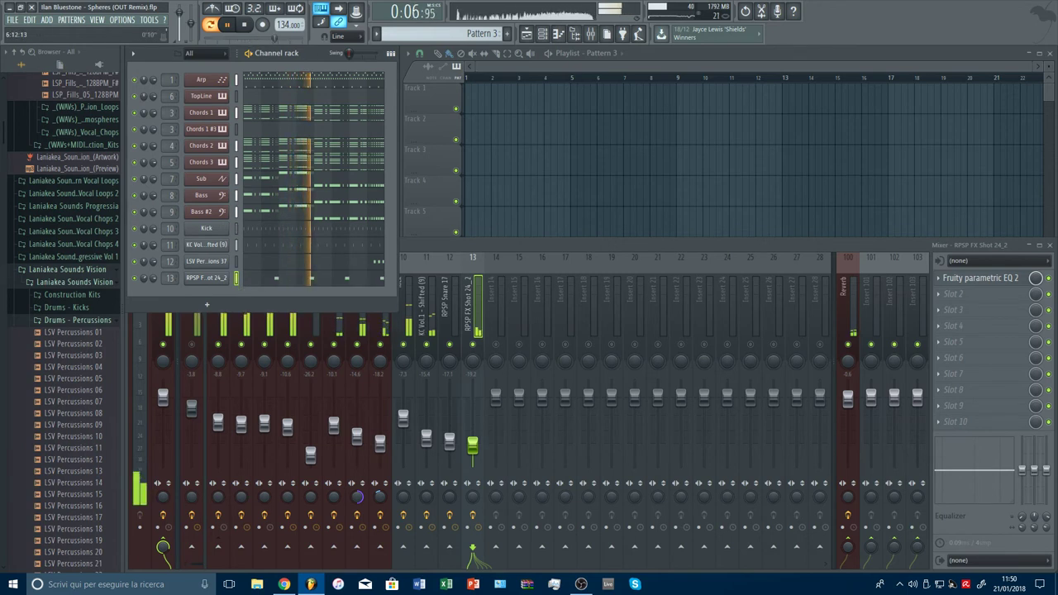
# Check the LSV Percussions 37 part in Patterns 2 and 3, and switch to Pattern 1.
pyautogui.click(284, 39)
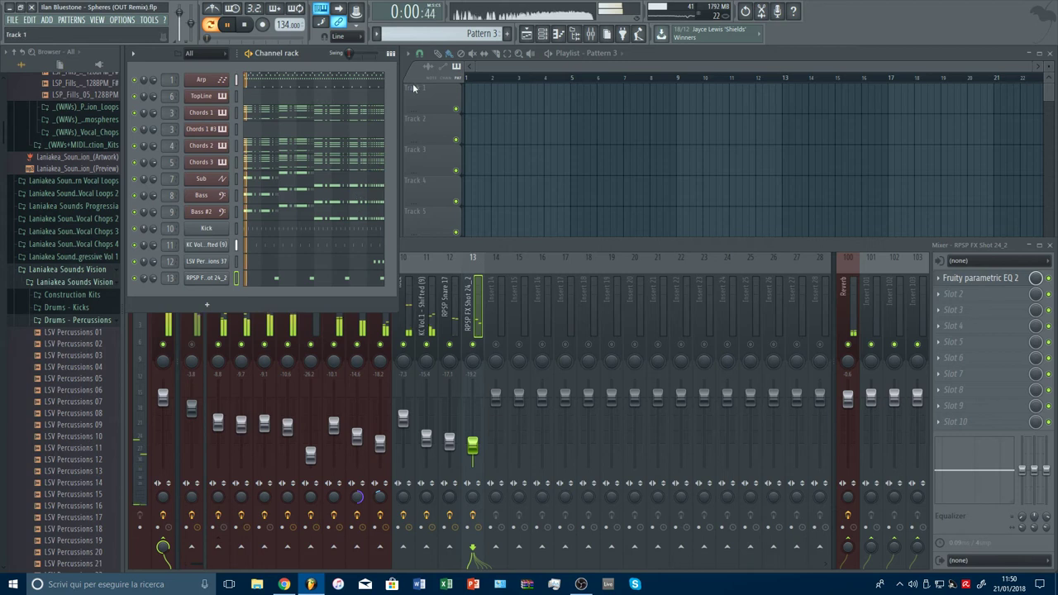
pyautogui.scroll(1, 428, 35)
pyautogui.click(236, 262)
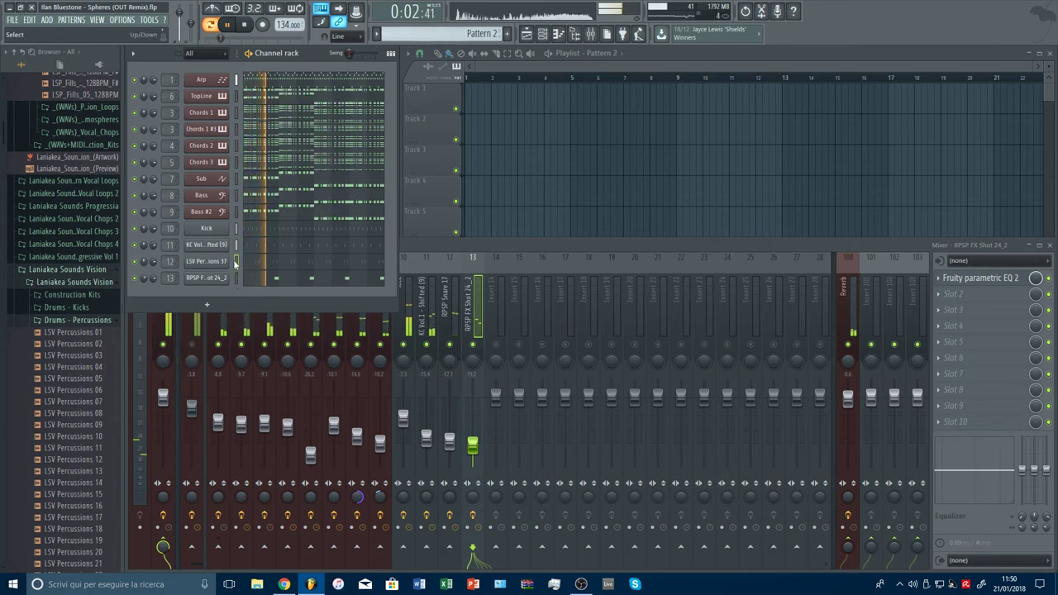
pyautogui.press('+')
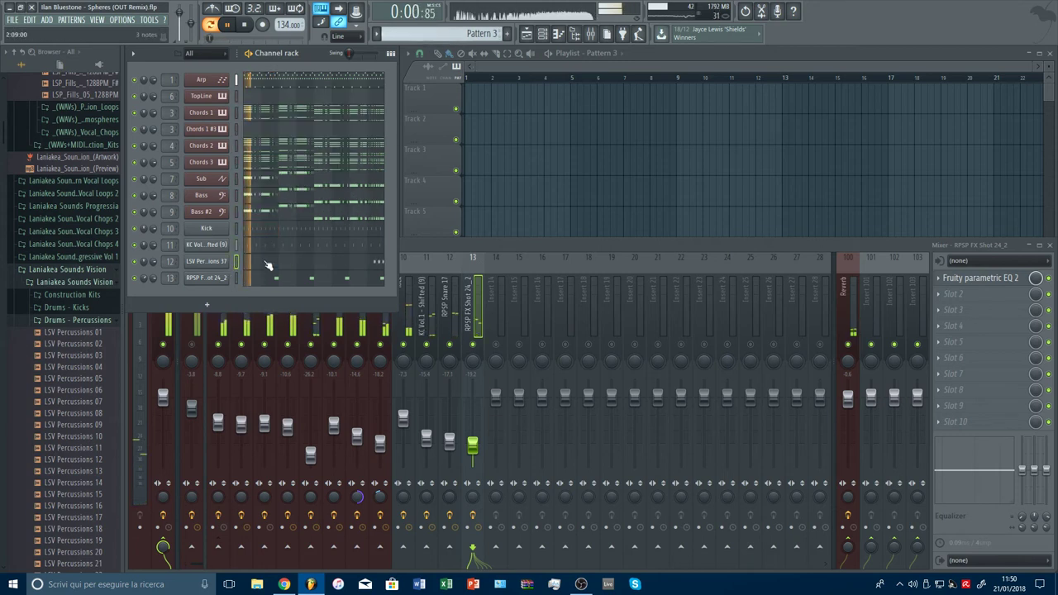
pyautogui.doubleClick(237, 263)
pyautogui.scroll(2, 468, 33)
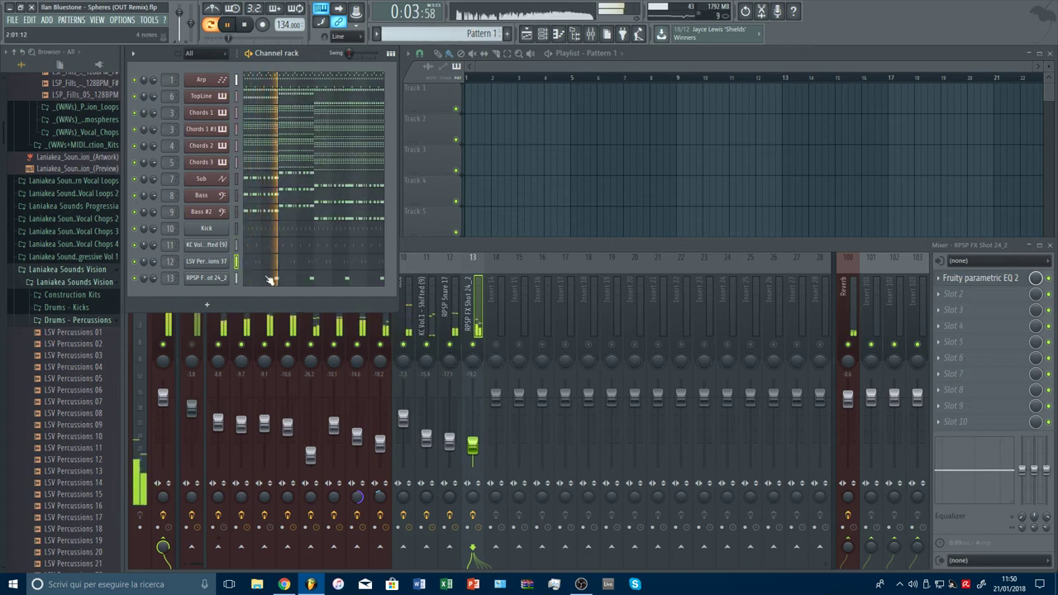
# Lower the RPSP Snare 17 fader to about -19.1 dB, raise KC Vol.1 - Shifted (9) to about -13.7 dB, and hide the mixer.
pyautogui.click(449, 446)
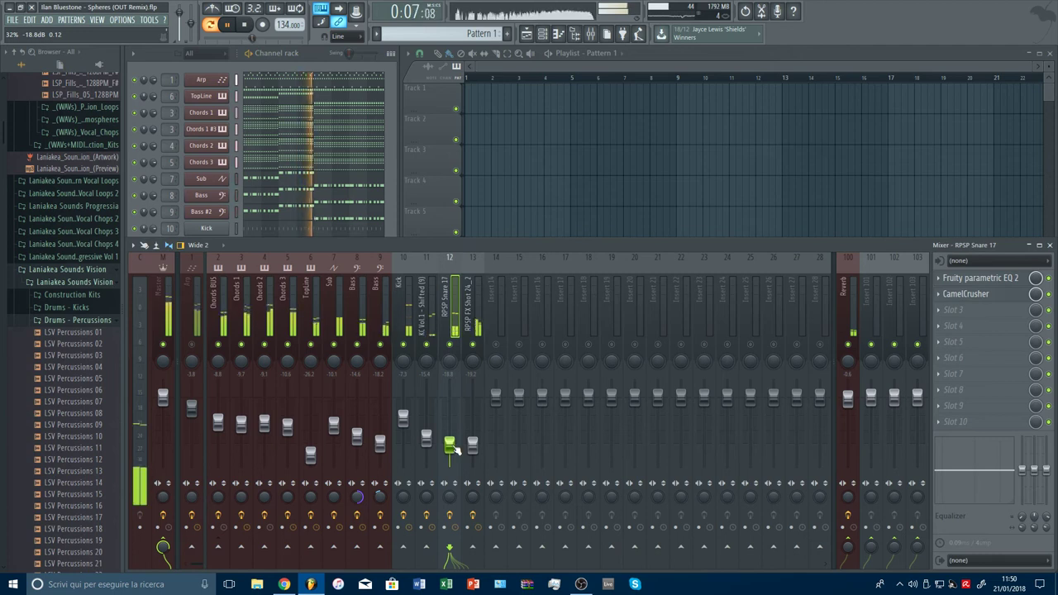
pyautogui.moveTo(449, 445); pyautogui.dragTo(427, 432)
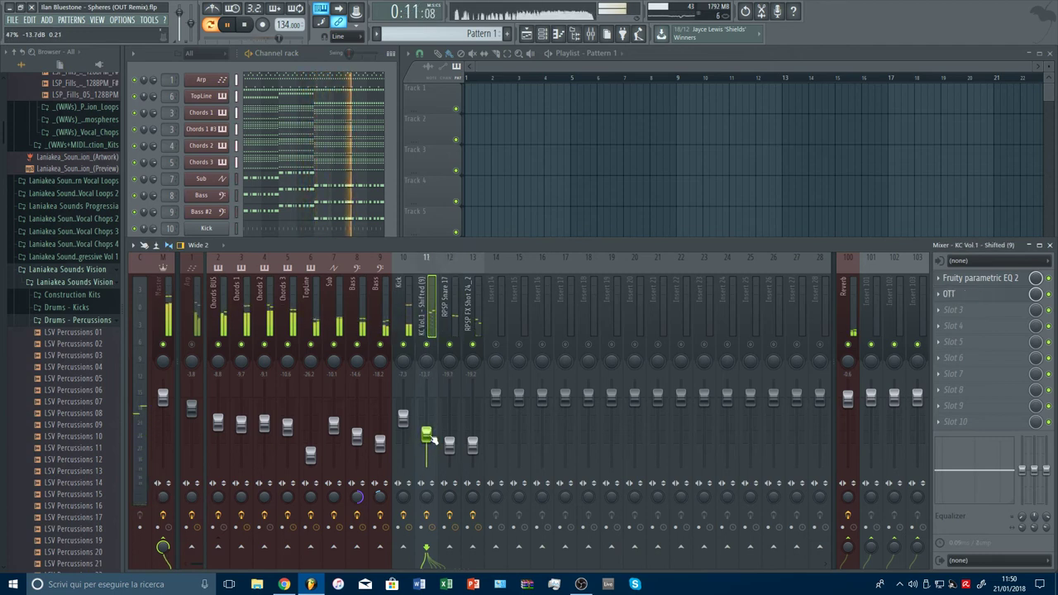
pyautogui.press('F9')
# Collapse the Drums - Percussions folder and open the Laniakea collection's _(WAVs)_Claps sample folder.
pyautogui.click(79, 320)
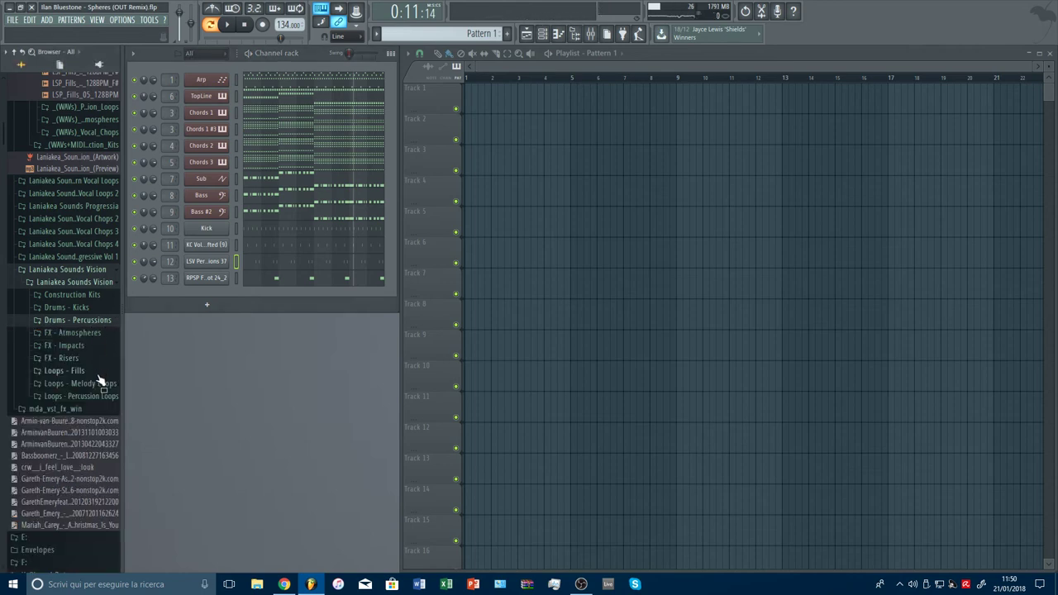
pyautogui.scroll(10, 103, 391)
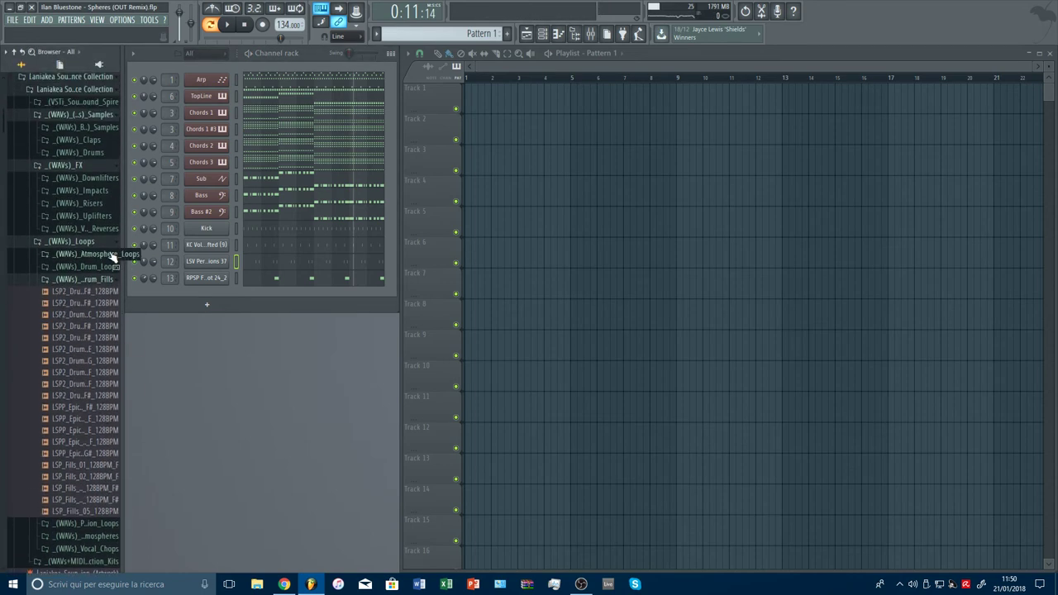
pyautogui.scroll(2, 110, 223)
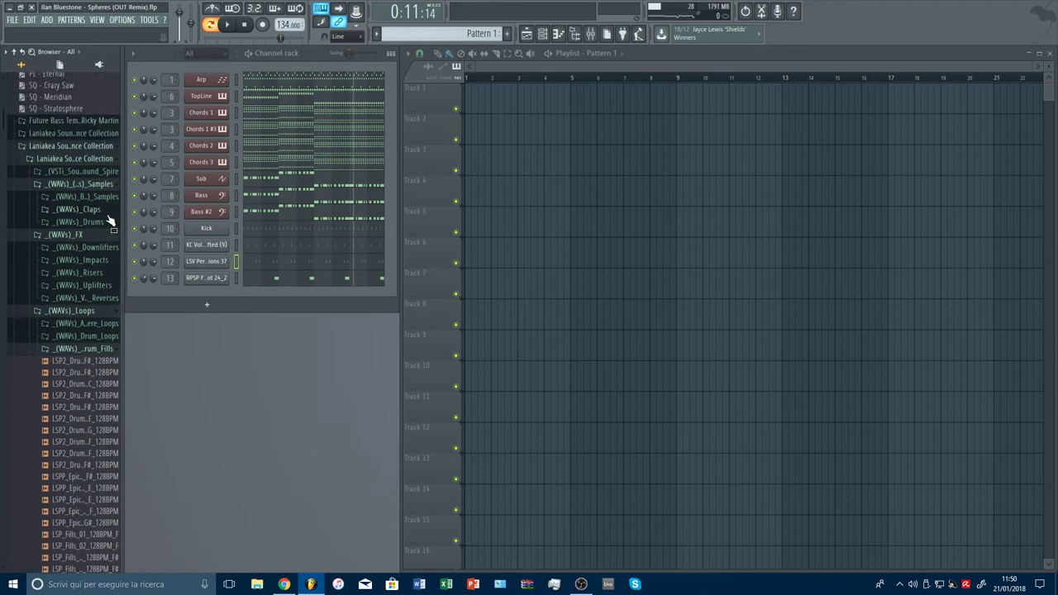
pyautogui.click(108, 215)
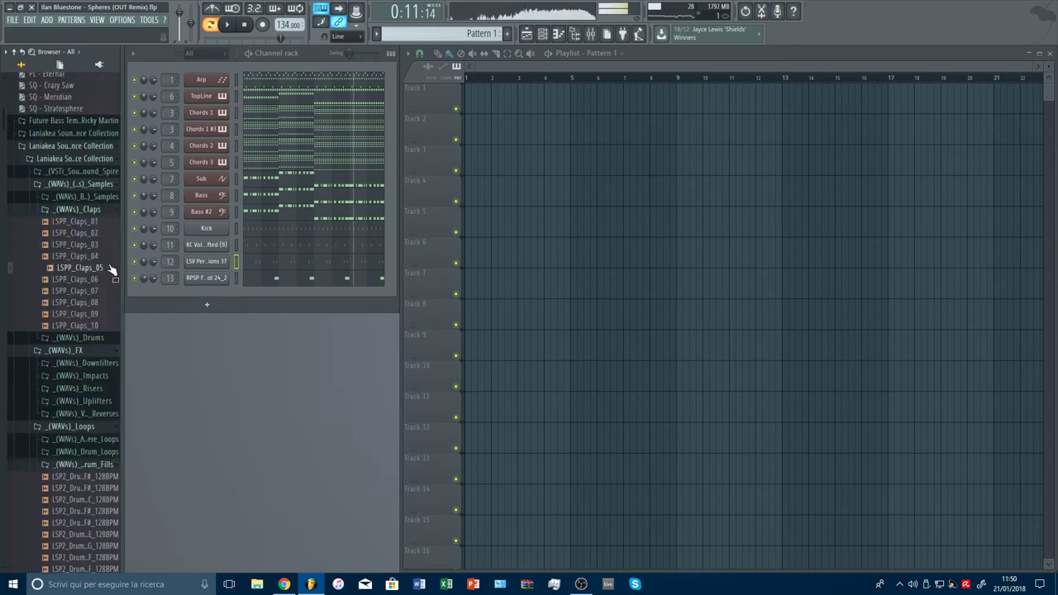
# Audition the LSPP_Claps samples to compare clap sounds.
pyautogui.click(104, 280)
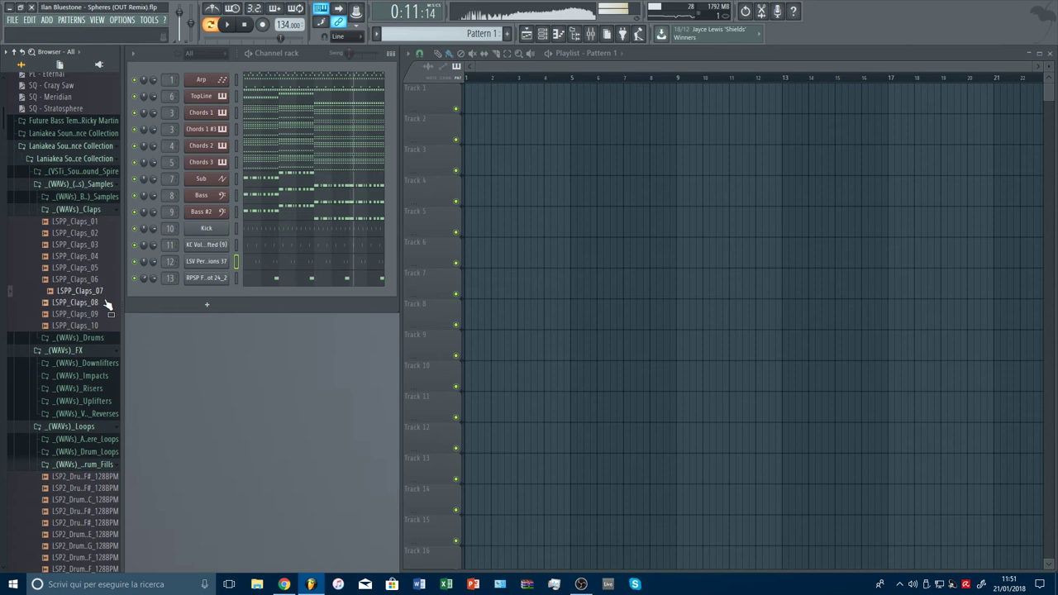
pyautogui.click(103, 303)
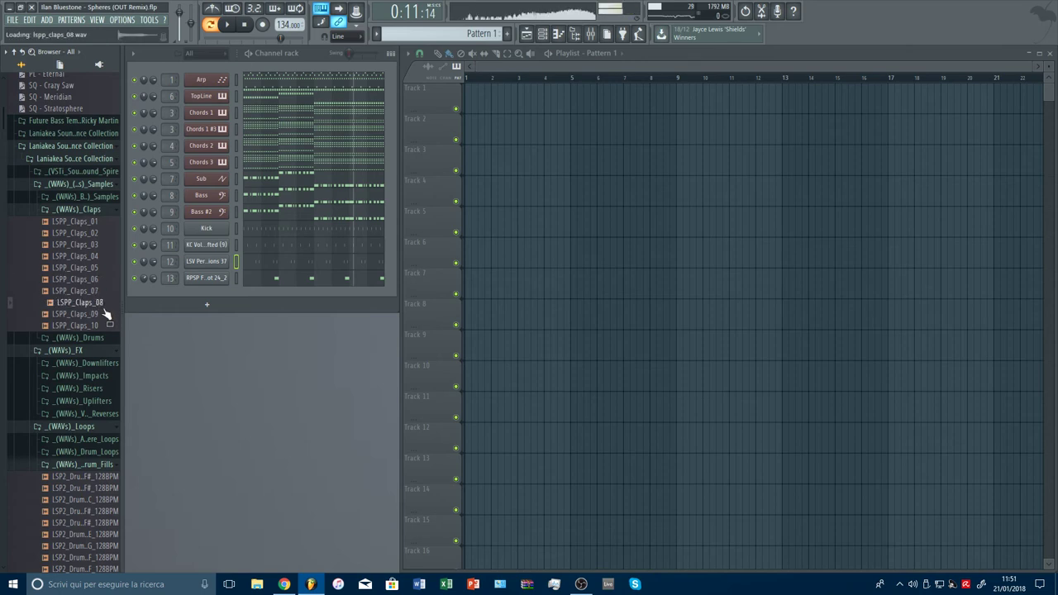
pyautogui.press('Up')
pyautogui.press('Up')
pyautogui.press('Up')
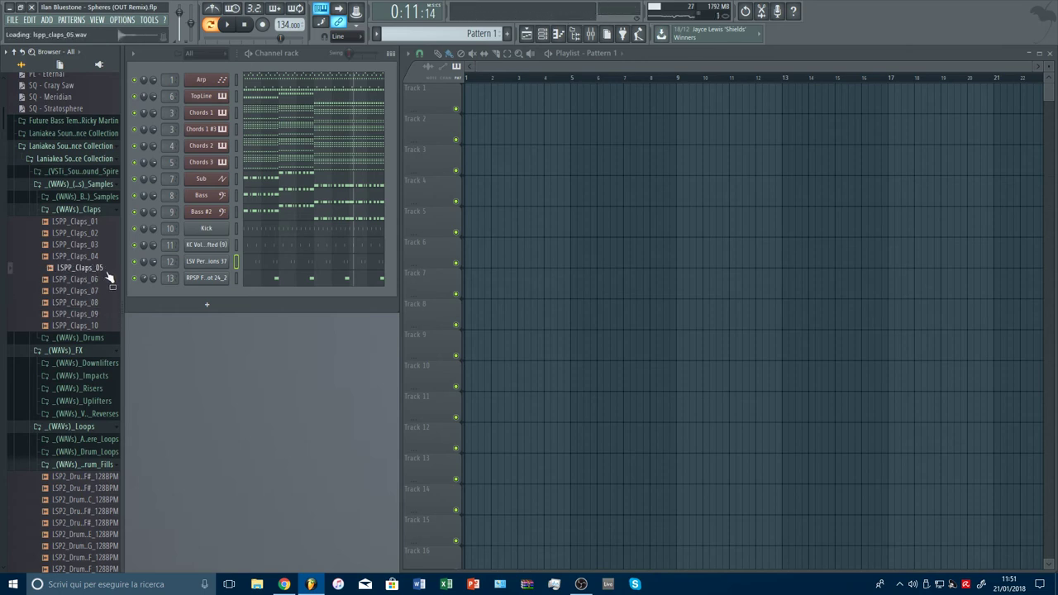
pyautogui.click(108, 327)
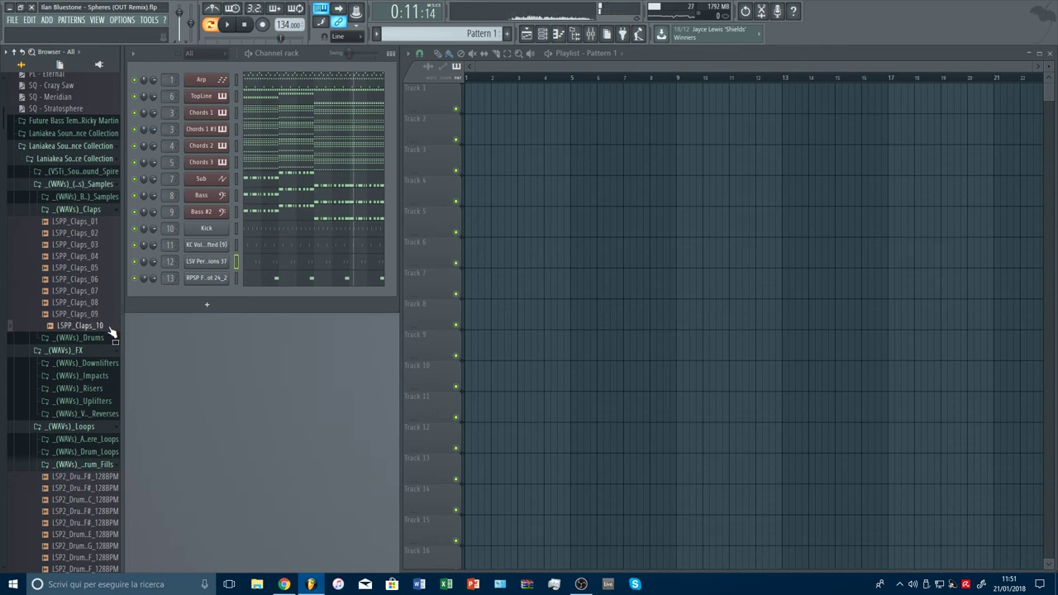
# Add LSPP_Claps_06 as a channel on mixer track 11 with the KC clap's note pattern, and play it soloed with the Kick.
pyautogui.click(106, 280)
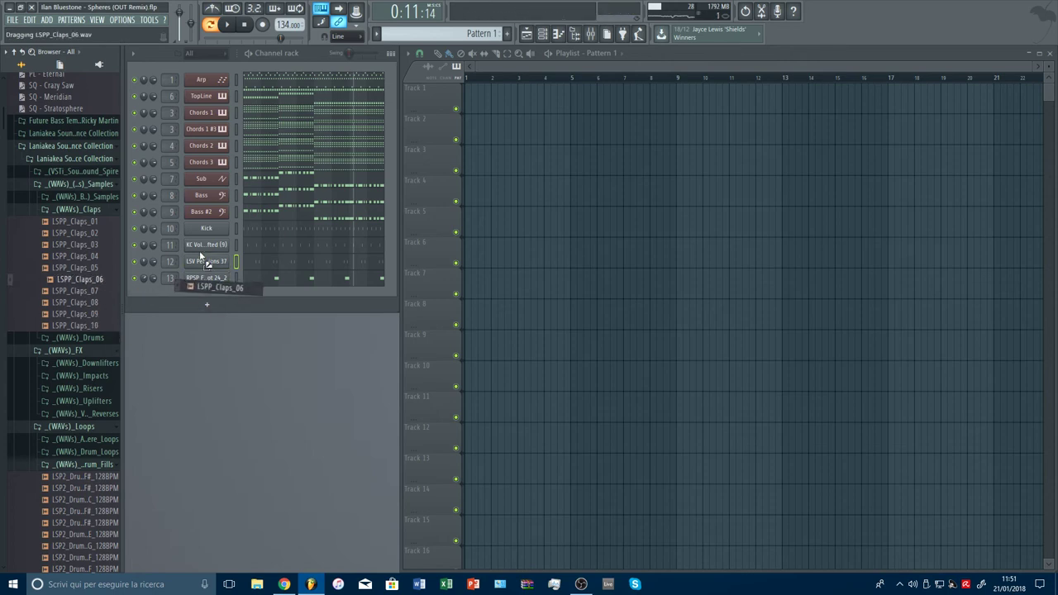
pyautogui.moveTo(204, 259); pyautogui.dragTo(259, 257)
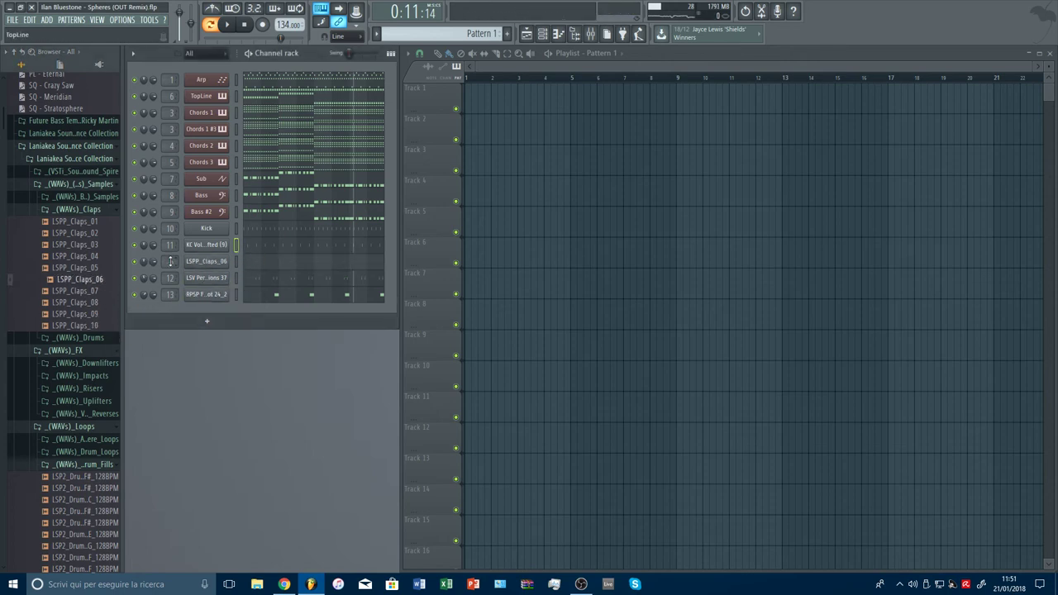
pyautogui.click(236, 261)
pyautogui.press('space')
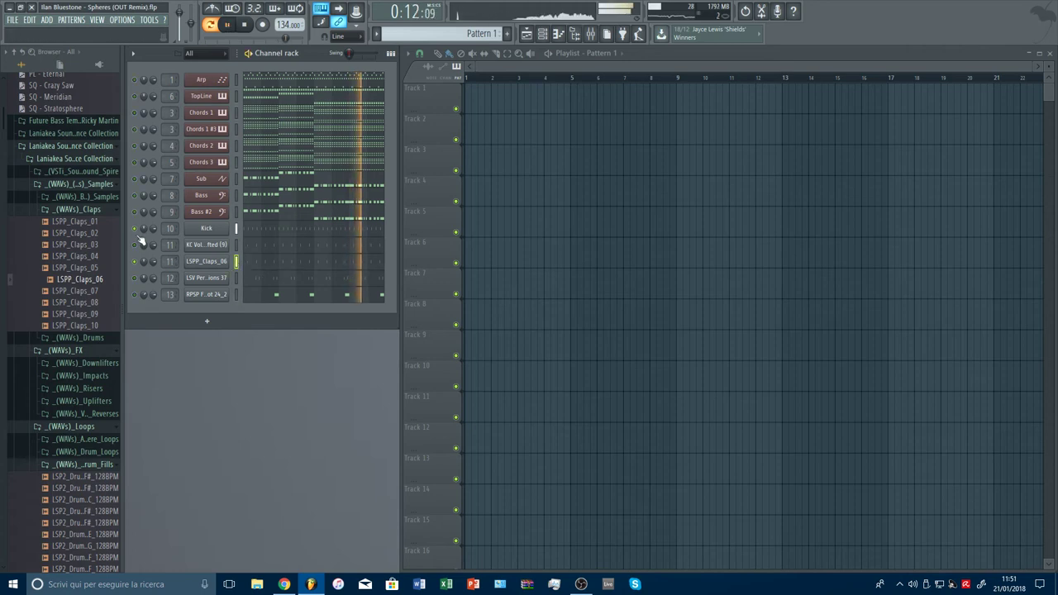
# Select all LSPP_Claps_06 notes in the piano roll and shift them slightly later, to just on the beat.
pyautogui.click(253, 264)
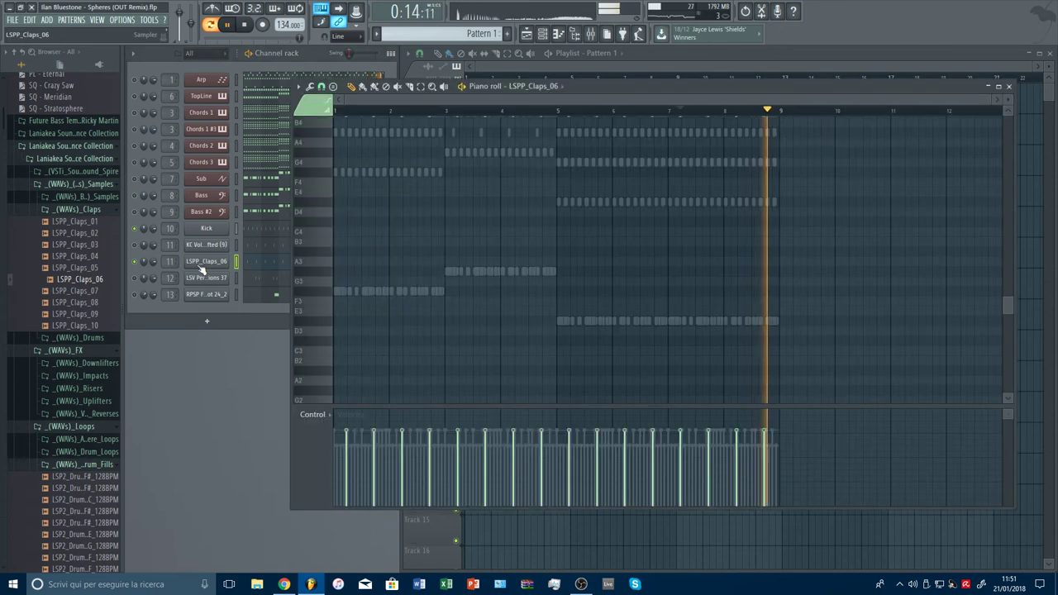
pyautogui.click(201, 264)
pyautogui.press('Escape')
pyautogui.click(256, 265)
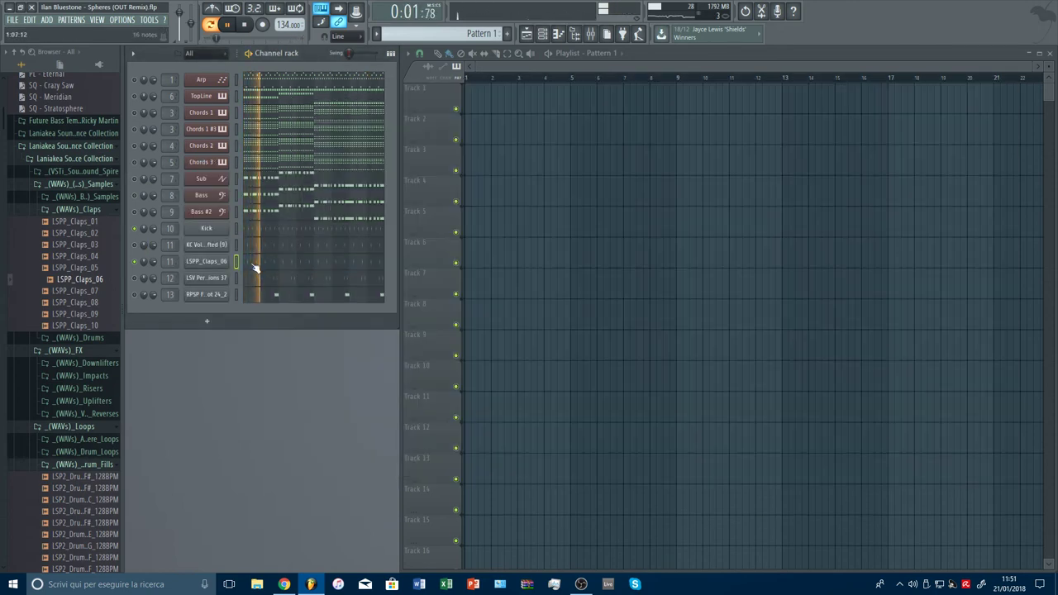
pyautogui.click(273, 266)
pyautogui.hotkey('ctrl', 'a')
pyautogui.scroll(4, 464, 211)
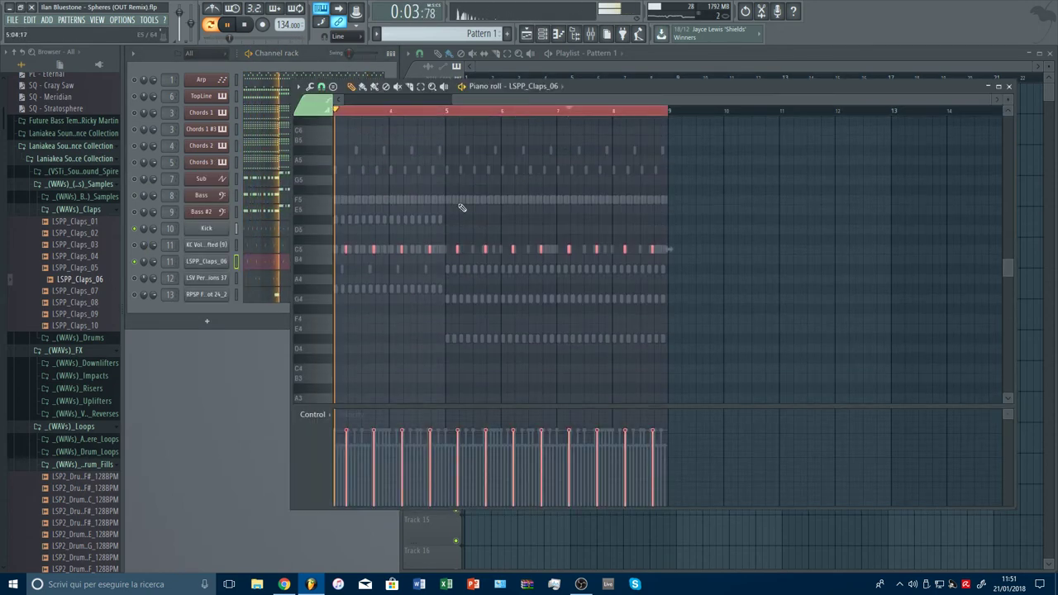
pyautogui.moveTo(910, 99); pyautogui.dragTo(818, 107)
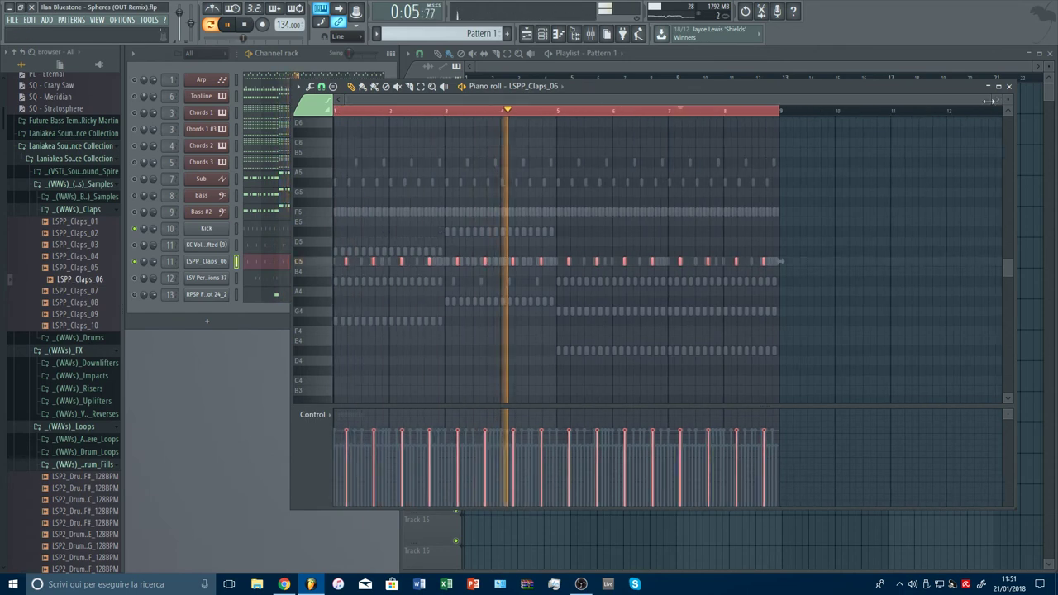
pyautogui.moveTo(990, 99); pyautogui.dragTo(400, 131)
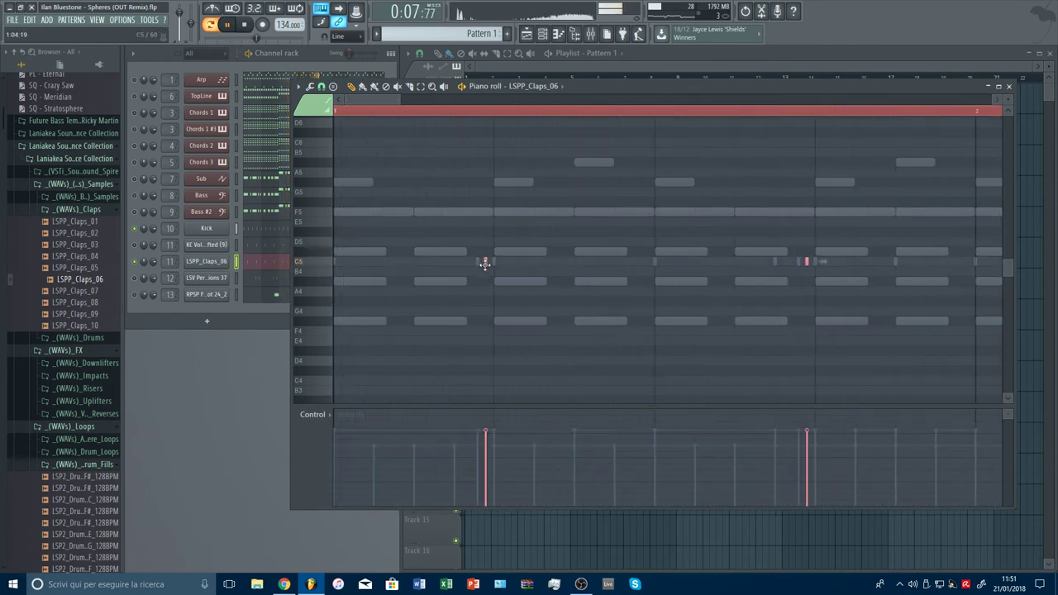
pyautogui.moveTo(485, 263); pyautogui.dragTo(491, 264)
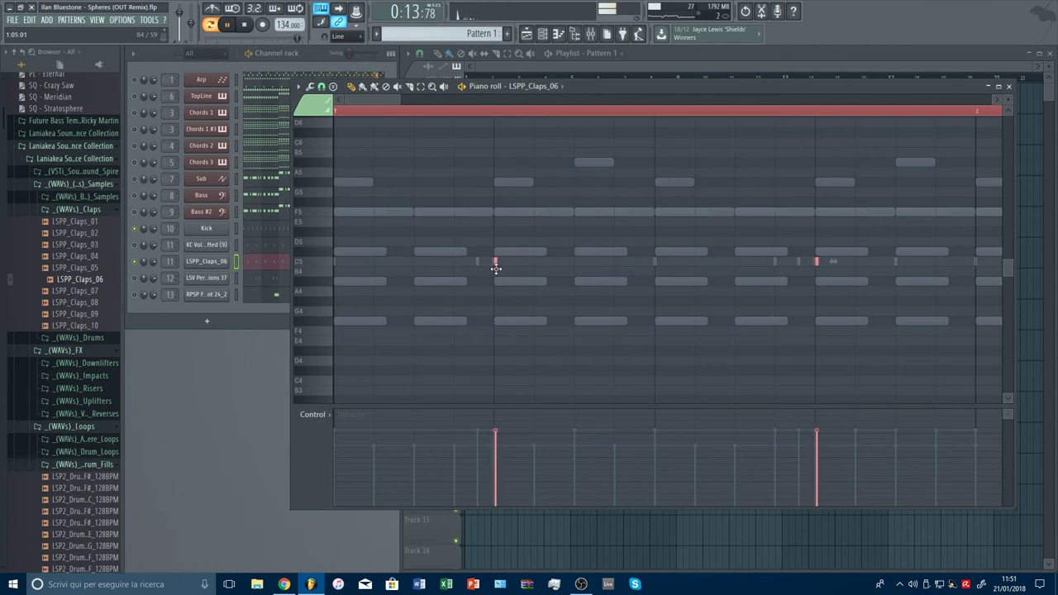
# Nudge the selected LSPP_Claps_06 notes slightly earlier while the pattern plays, and close the piano roll.
pyautogui.press('space')
pyautogui.moveTo(493, 264); pyautogui.dragTo(491, 268)
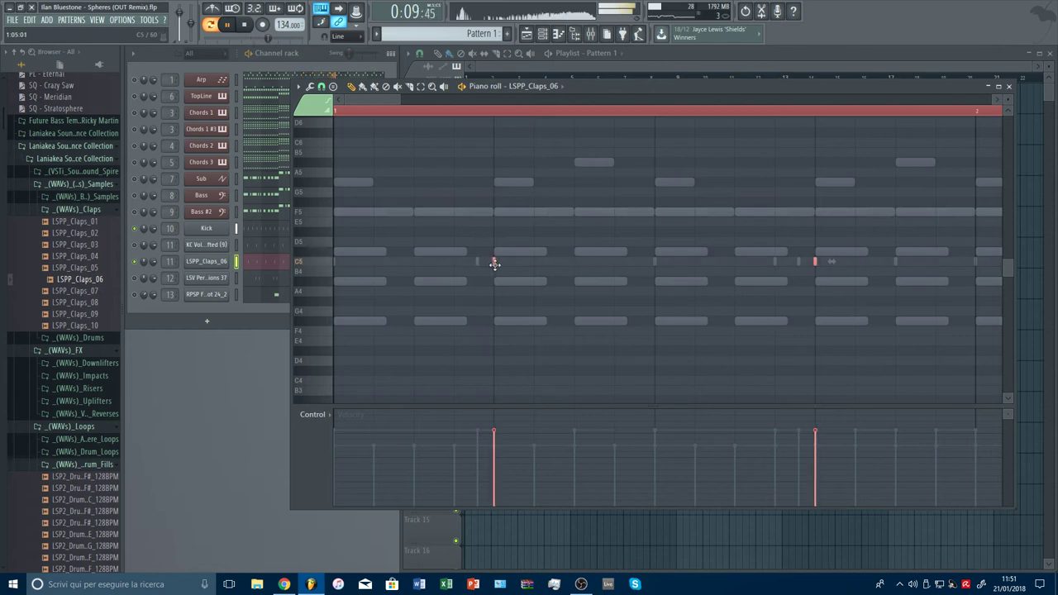
pyautogui.press('F7')
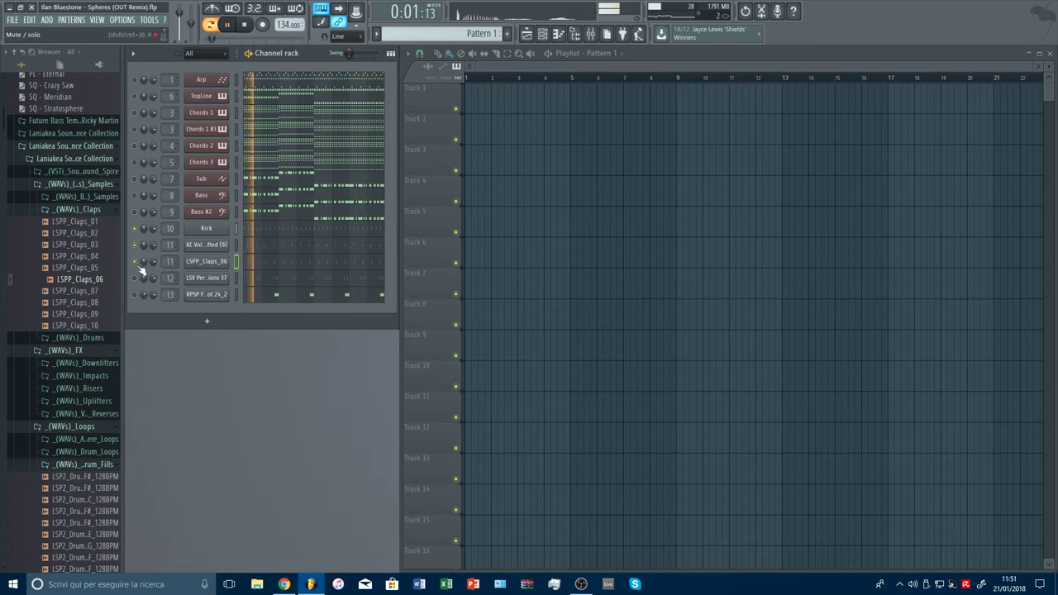
# Unmute the LSV percussion and RPSP channels, listen to them together with the kick and claps, and stop playback.
pyautogui.click(136, 278)
pyautogui.click(135, 295)
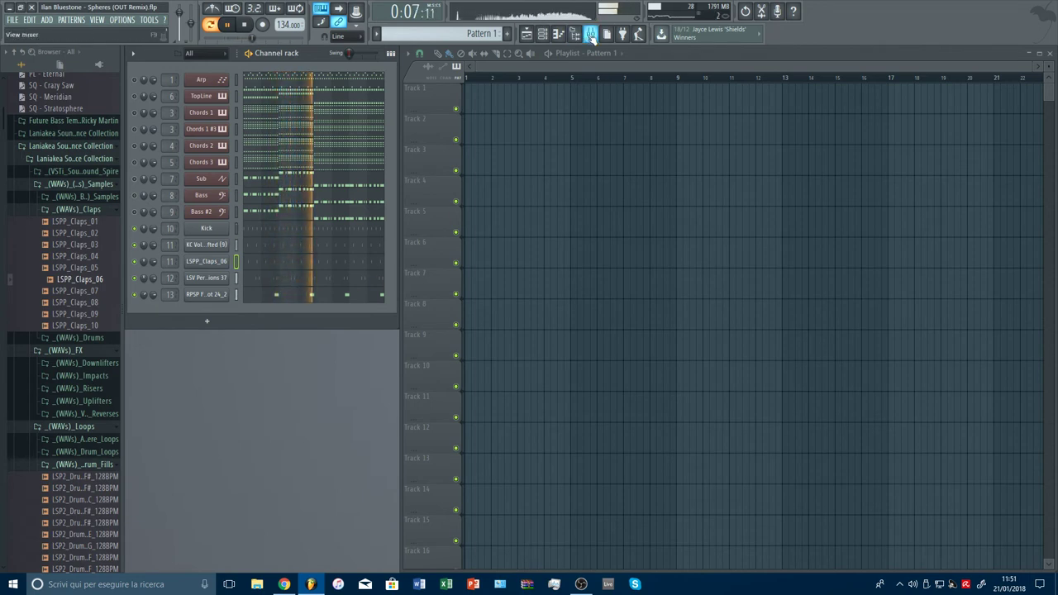
pyautogui.press('space')
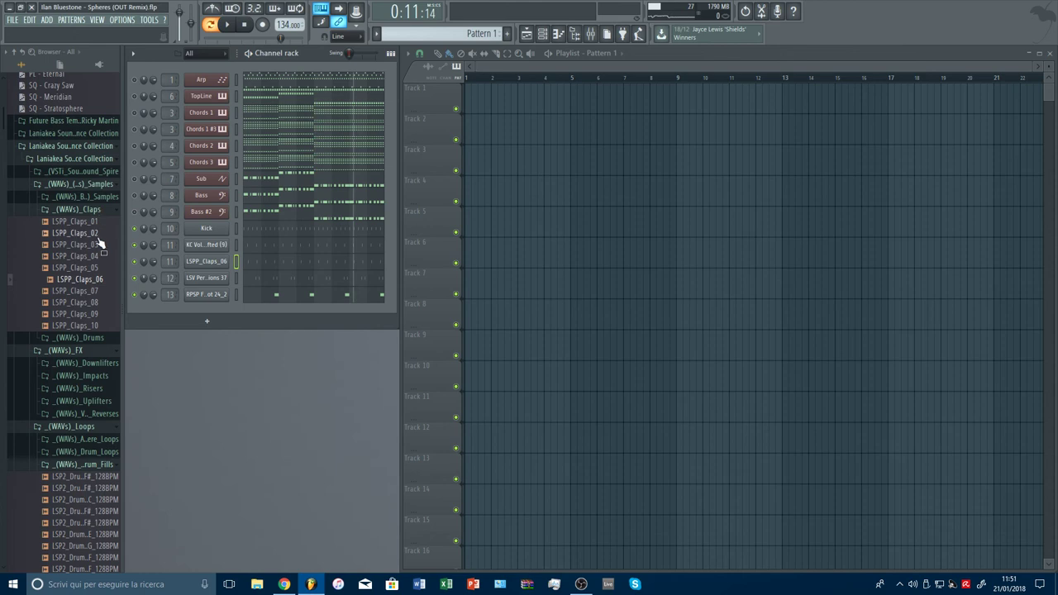
# Collapse the Claps, One-Shots and Drum Fills sample folders and open the Laniakea collection's percussion loops folder.
pyautogui.click(103, 210)
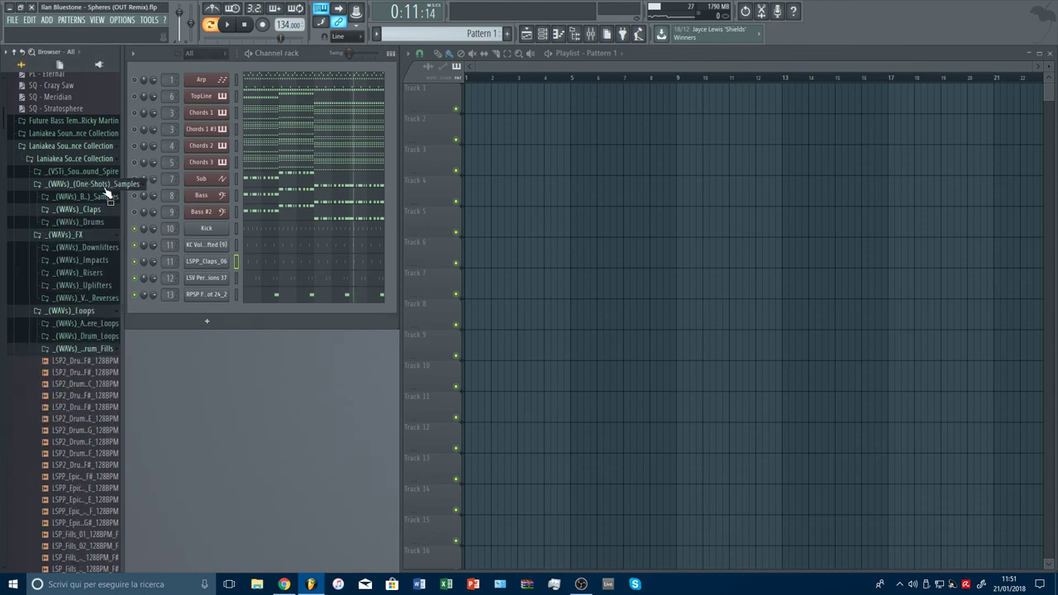
pyautogui.click(97, 186)
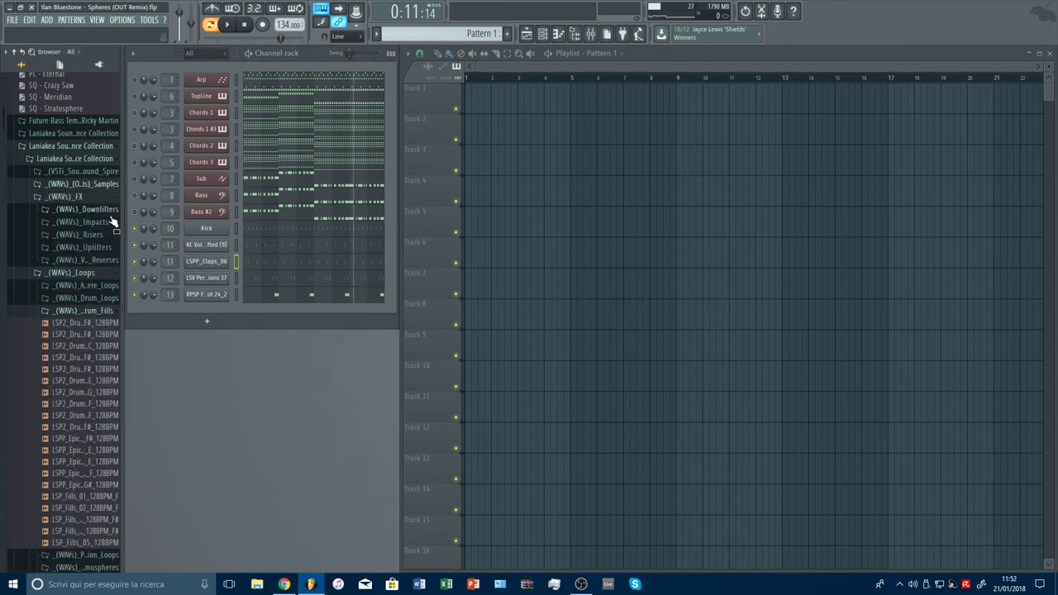
pyautogui.click(99, 311)
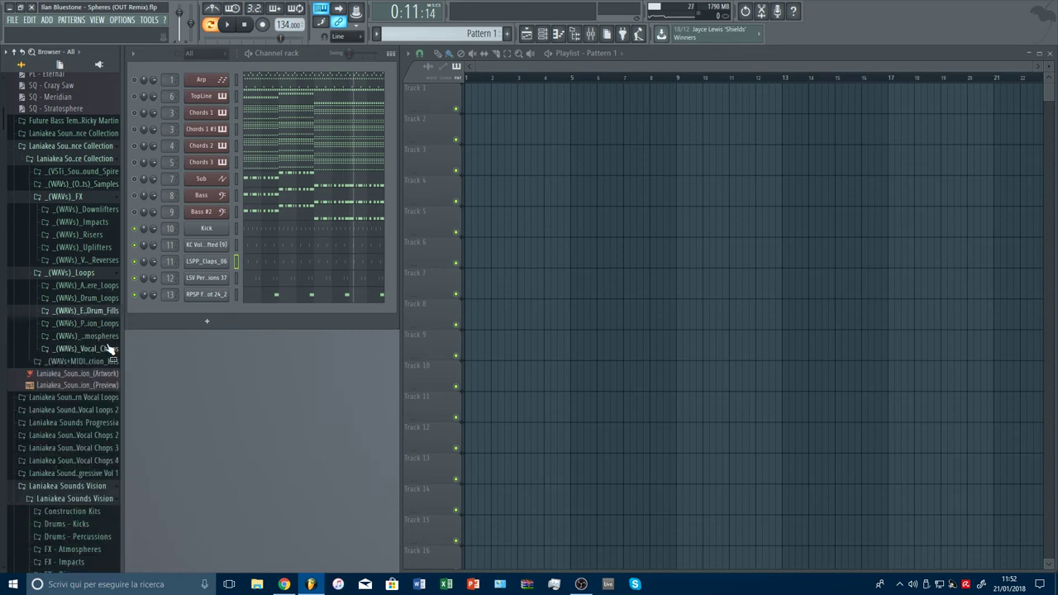
pyautogui.click(101, 323)
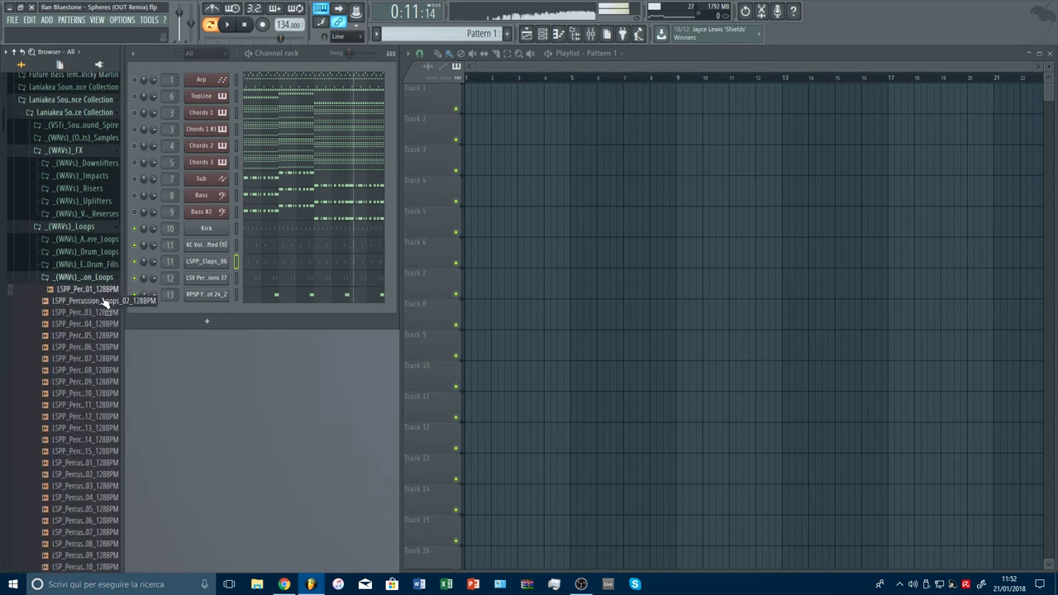
# Audition LSPP_Percussion_Loops 02 to 05, comparing loops 04 and 05.
pyautogui.click(105, 234)
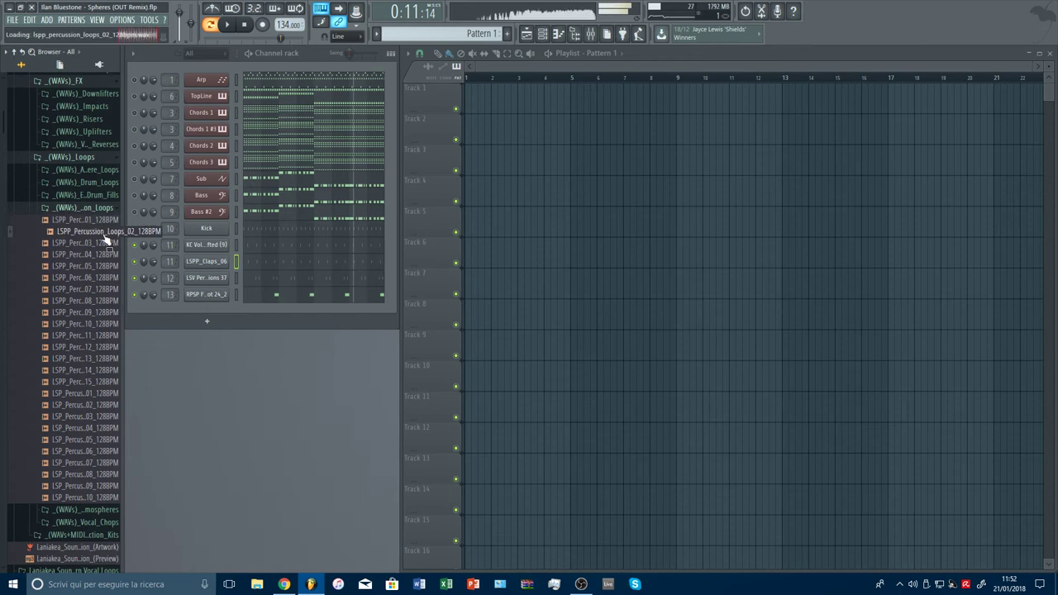
pyautogui.click(105, 243)
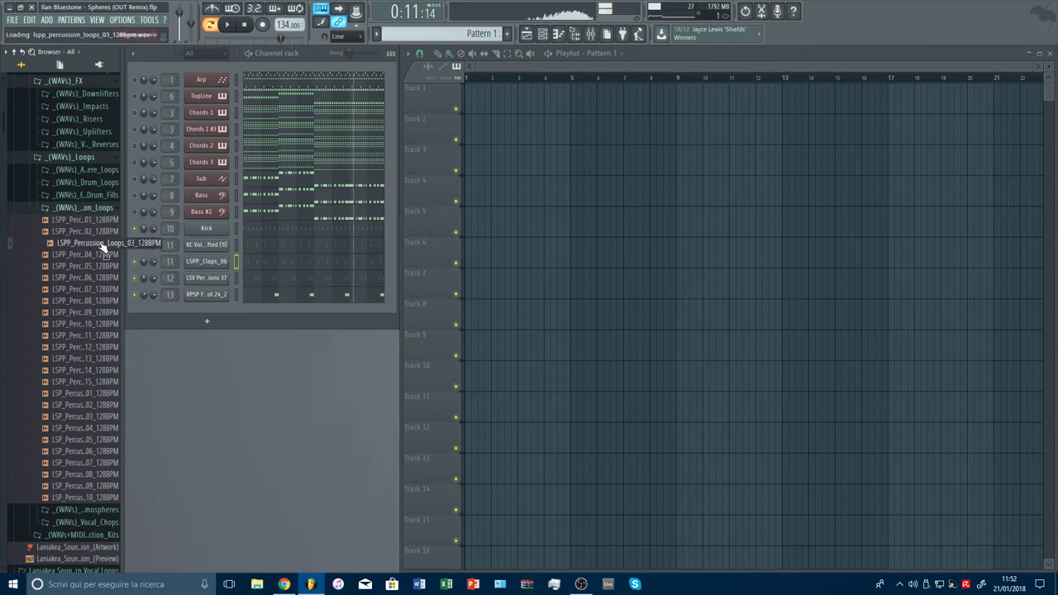
pyautogui.click(102, 255)
pyautogui.click(103, 266)
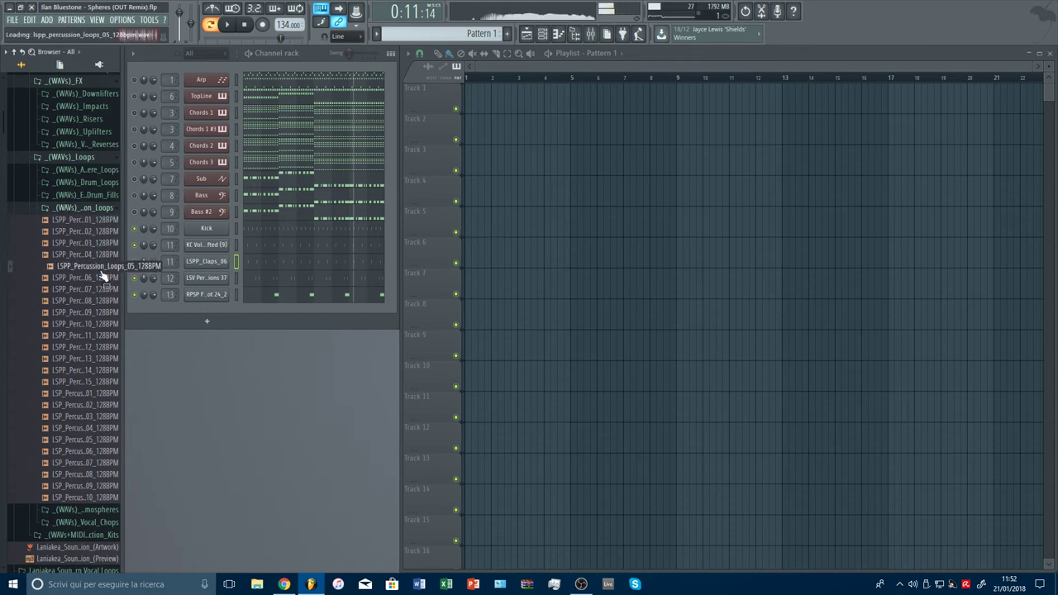
pyautogui.click(103, 255)
pyautogui.click(102, 267)
# Load LSPP_Percussion_Loops_05_128BPM into a new Slicex channel, close the Slicex window, and open the channel's slice notes in the piano roll.
pyautogui.rightClick(104, 269)
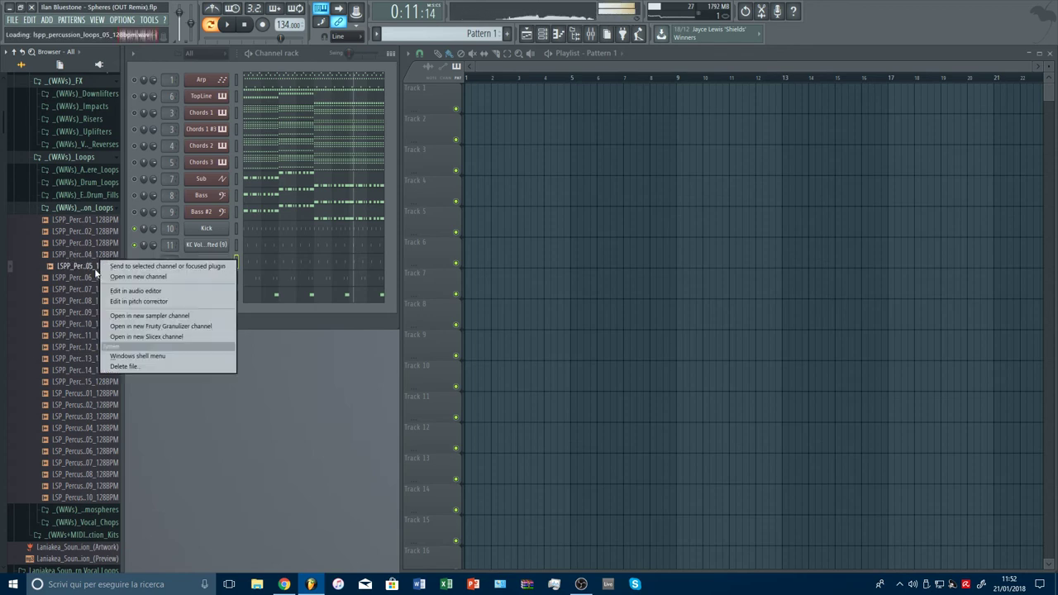
pyautogui.click(152, 337)
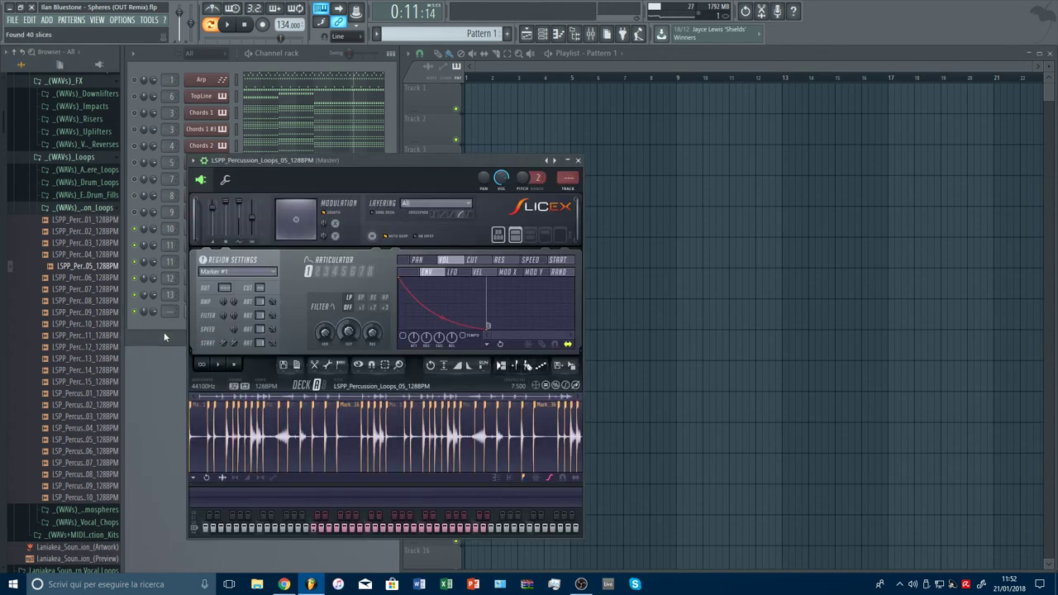
pyautogui.press('Escape')
pyautogui.click(296, 312)
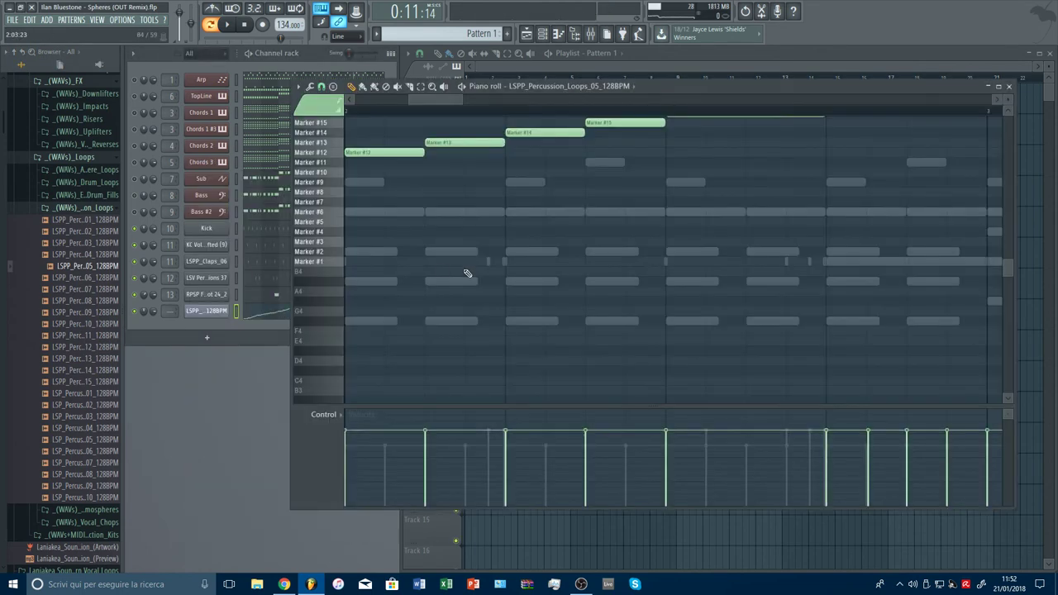
pyautogui.hscroll(5, 466, 124)
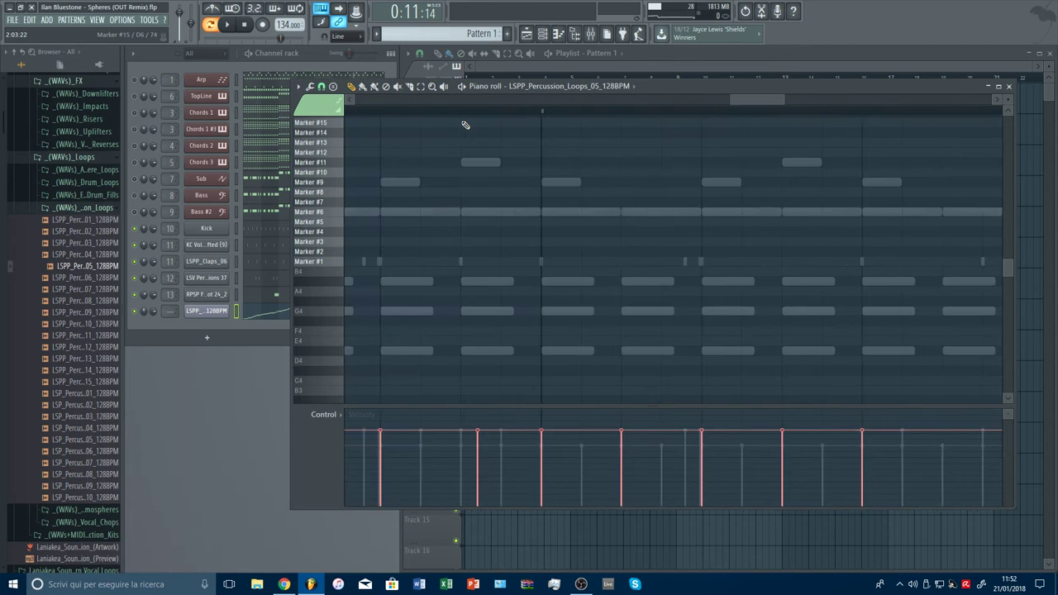
# Look over the percussion loop's notes, close its piano roll and play the pattern.
pyautogui.scroll(-5, 467, 112)
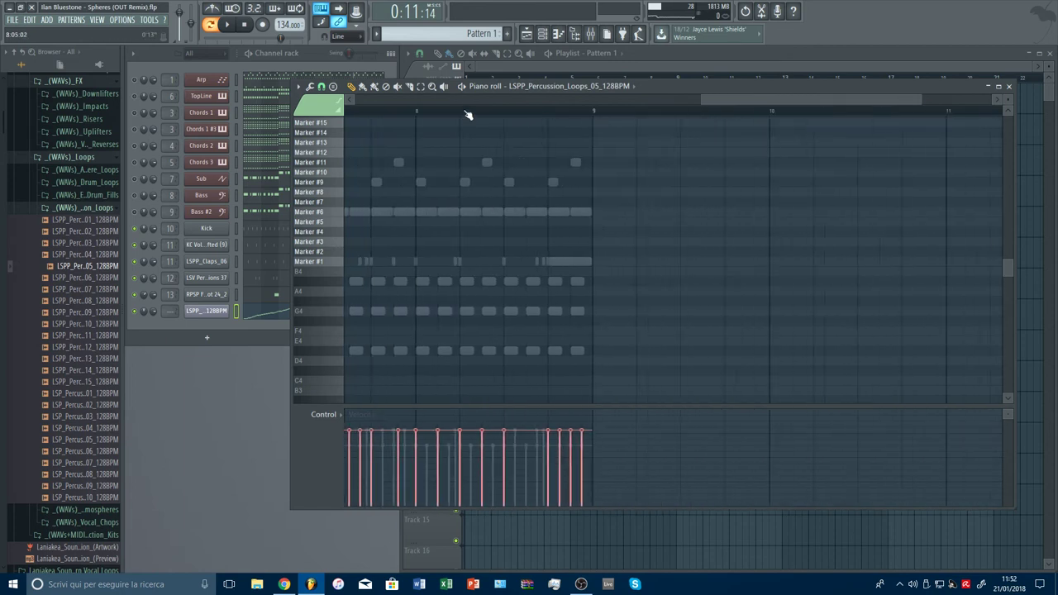
pyautogui.scroll(4, 632, 278)
pyautogui.press('Escape')
pyautogui.press('space')
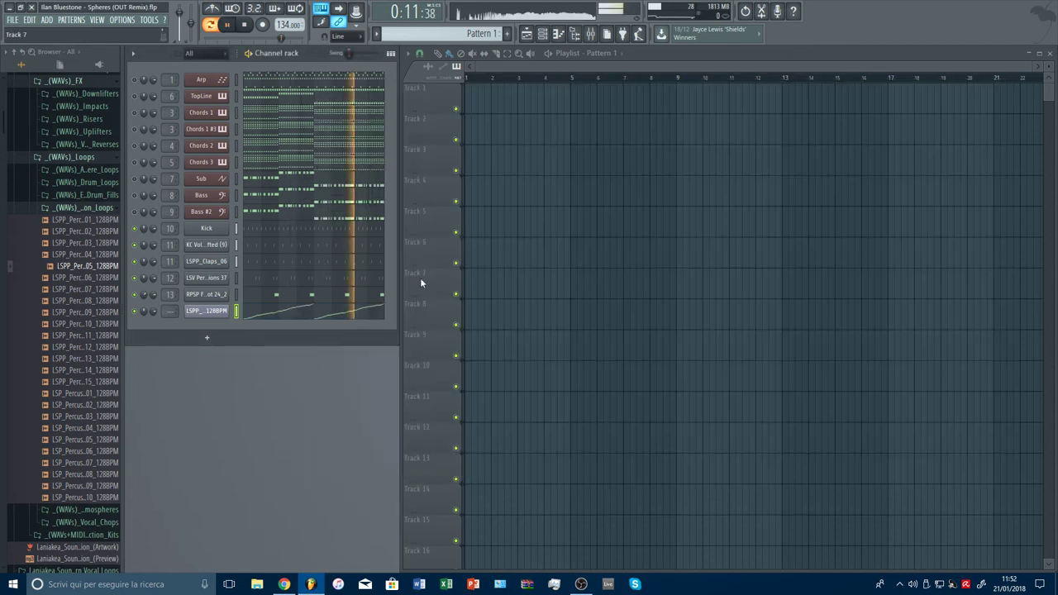
# Route the LSPP_Percussion_Loops_05_128BPM channel to mixer track 14 and lower its level to about -14 dB.
pyautogui.click(208, 311)
pyautogui.hotkey('ctrl', 'l')
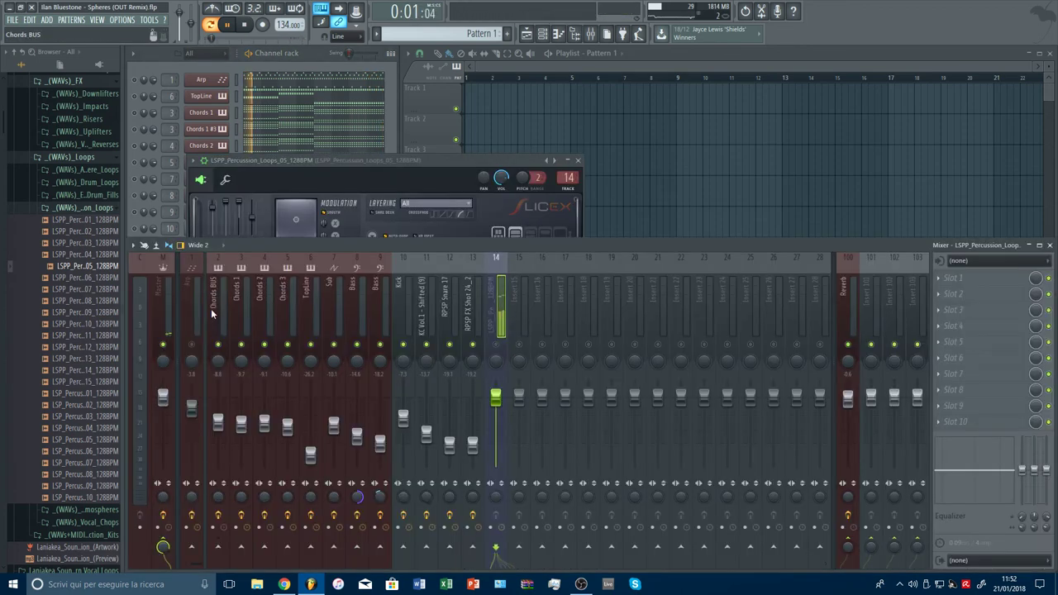
pyautogui.moveTo(496, 398); pyautogui.dragTo(496, 433)
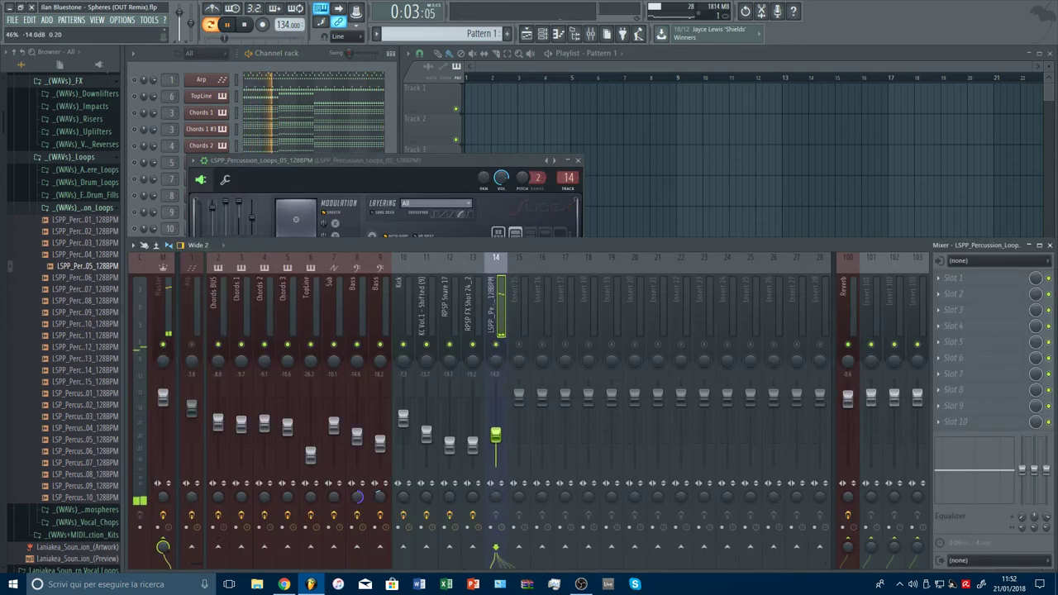
pyautogui.press('Escape')
pyautogui.press('Escape')
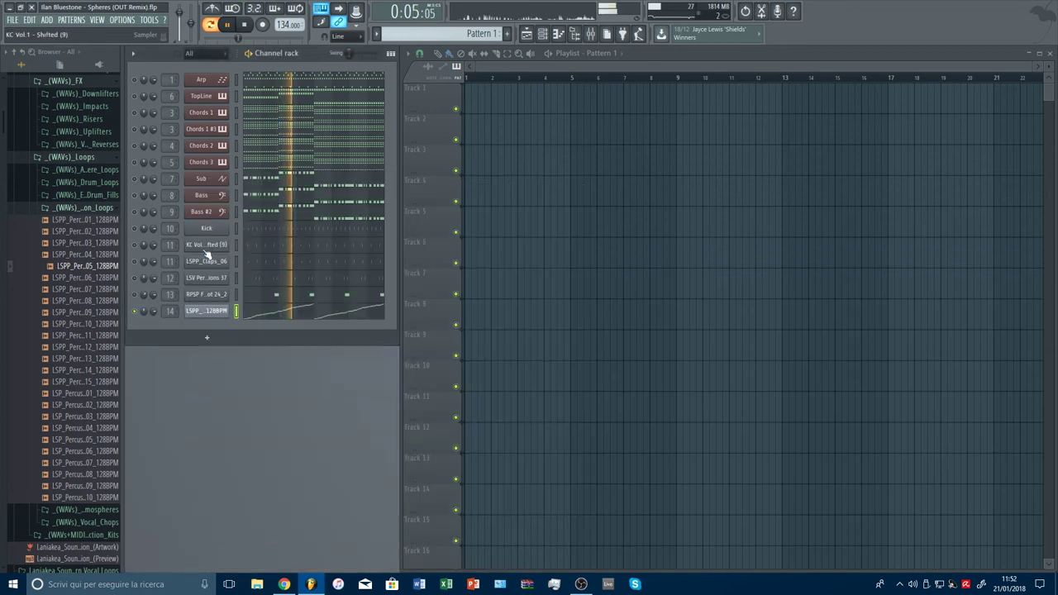
# Load Fruity Parametric EQ 2 into the first effect slot of the percussion loop's mixer track.
pyautogui.click(592, 34)
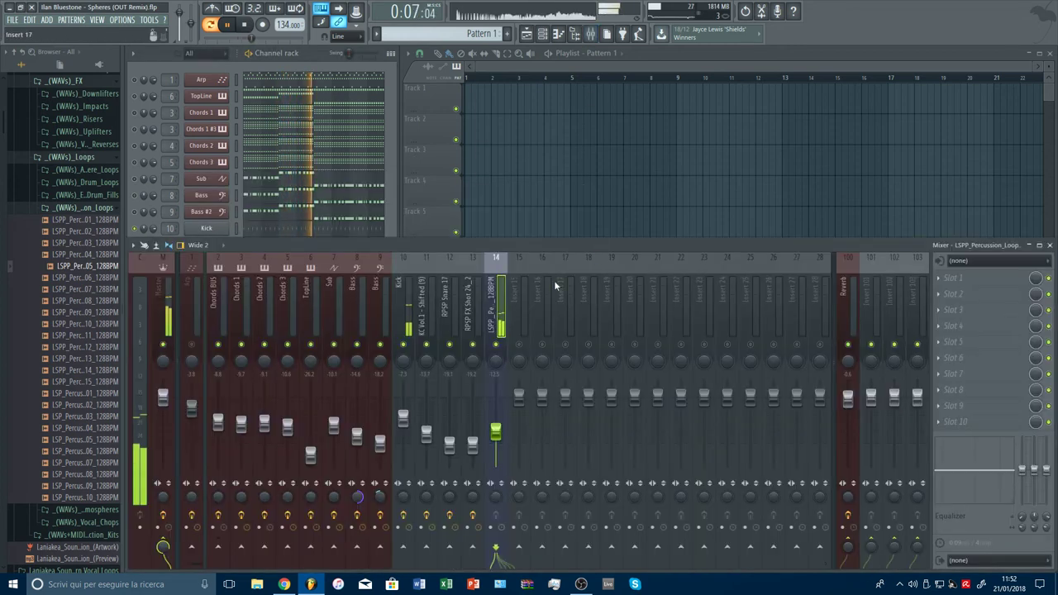
pyautogui.click(993, 265)
pyautogui.click(749, 514)
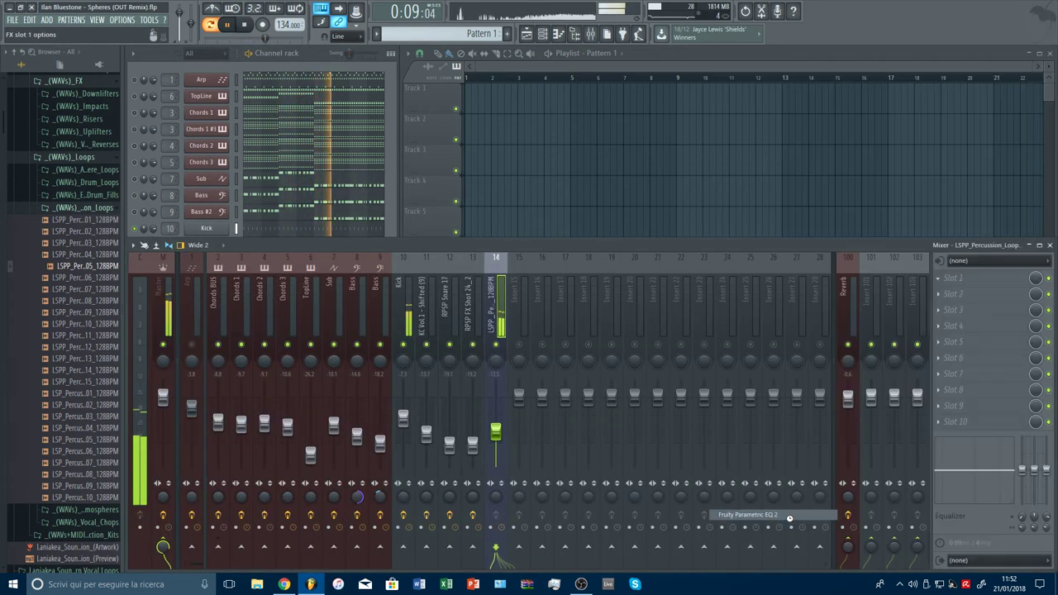
pyautogui.click(530, 189)
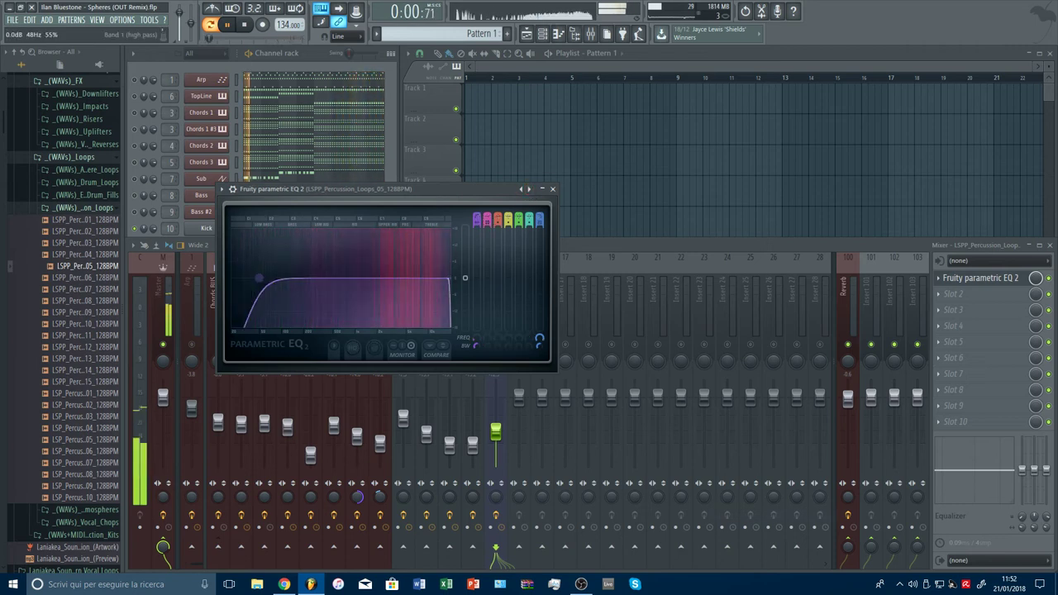
# Cut the loop's low end with EQ band 1 as a high pass at about 207 Hz.
pyautogui.moveTo(237, 284); pyautogui.dragTo(303, 279)
pyautogui.moveTo(478, 223); pyautogui.dragTo(478, 233)
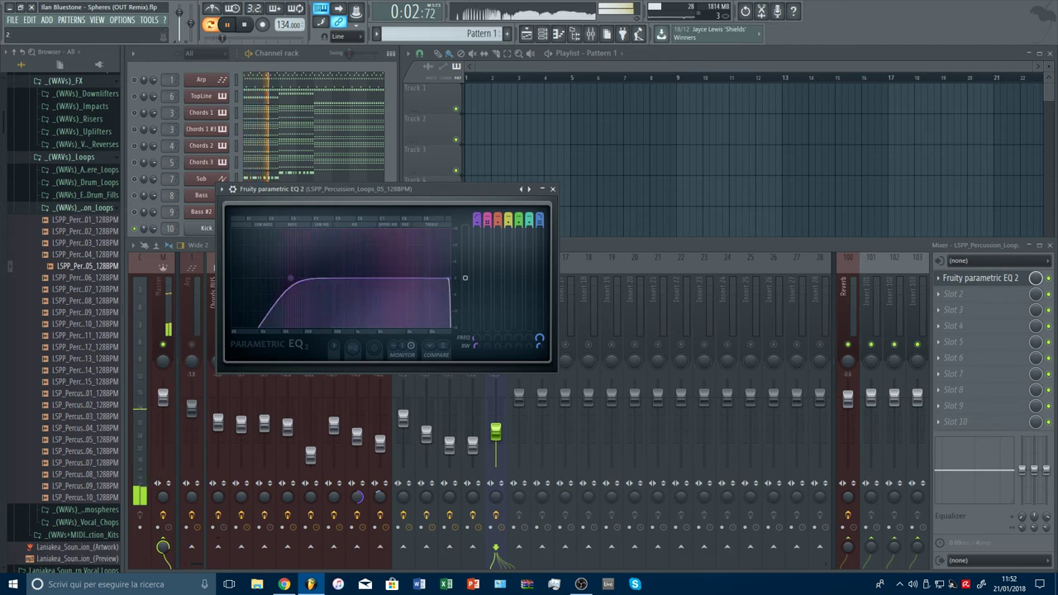
pyautogui.moveTo(290, 278); pyautogui.dragTo(305, 277)
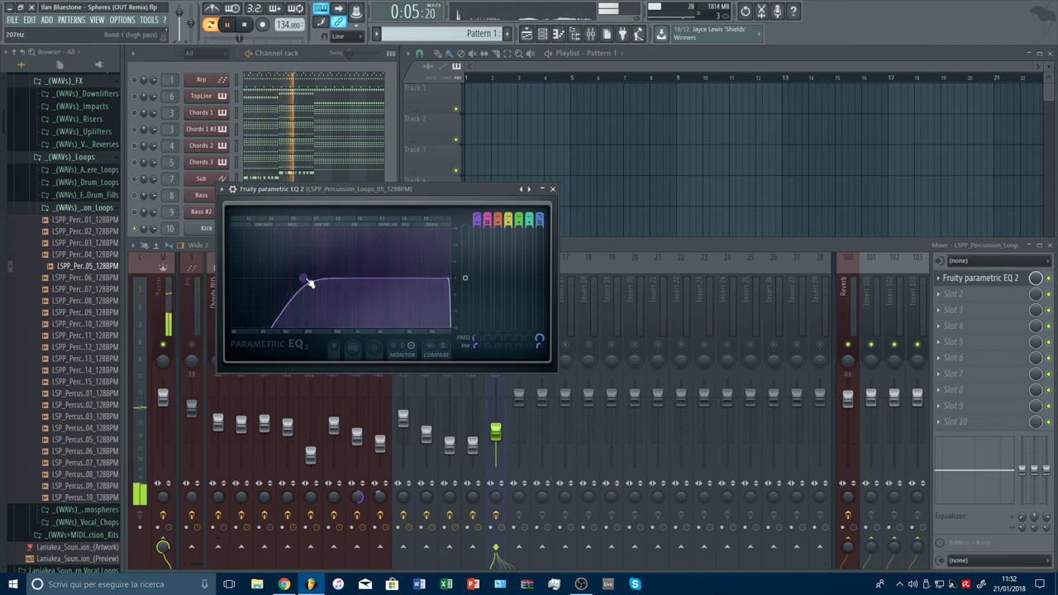
# Activate EQ band 5 and use it to boost the loop's high frequencies slightly.
pyautogui.rightClick(520, 214)
pyautogui.click(531, 221)
pyautogui.moveTo(446, 294); pyautogui.dragTo(446, 274)
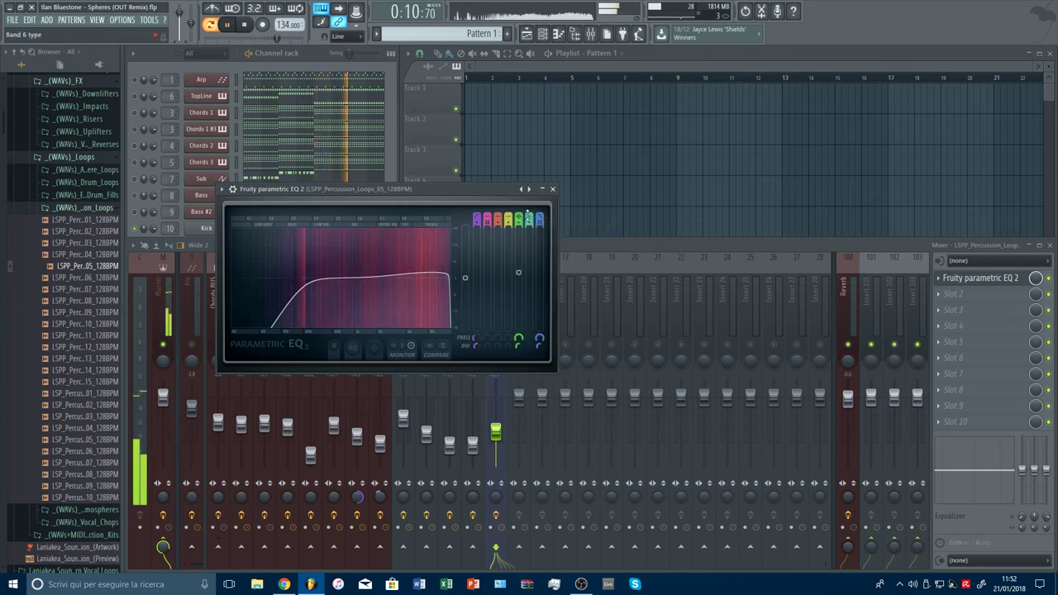
# Cut the loop's low mids gently with EQ band 3 and raise the high boost on band 5 a little.
pyautogui.rightClick(497, 216)
pyautogui.click(508, 223)
pyautogui.moveTo(342, 277)
pyautogui.mouseDown()
pyautogui.moveTo(317, 278)
pyautogui.moveTo(344, 293)
pyautogui.mouseUp()
pyautogui.scroll(2, 346, 291)
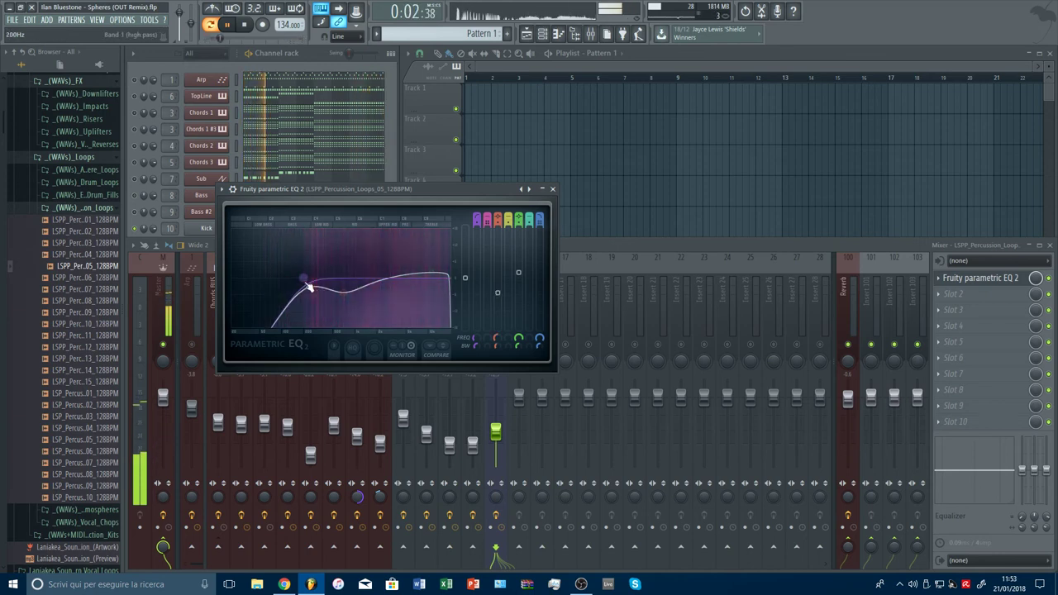
pyautogui.moveTo(431, 273); pyautogui.dragTo(421, 270)
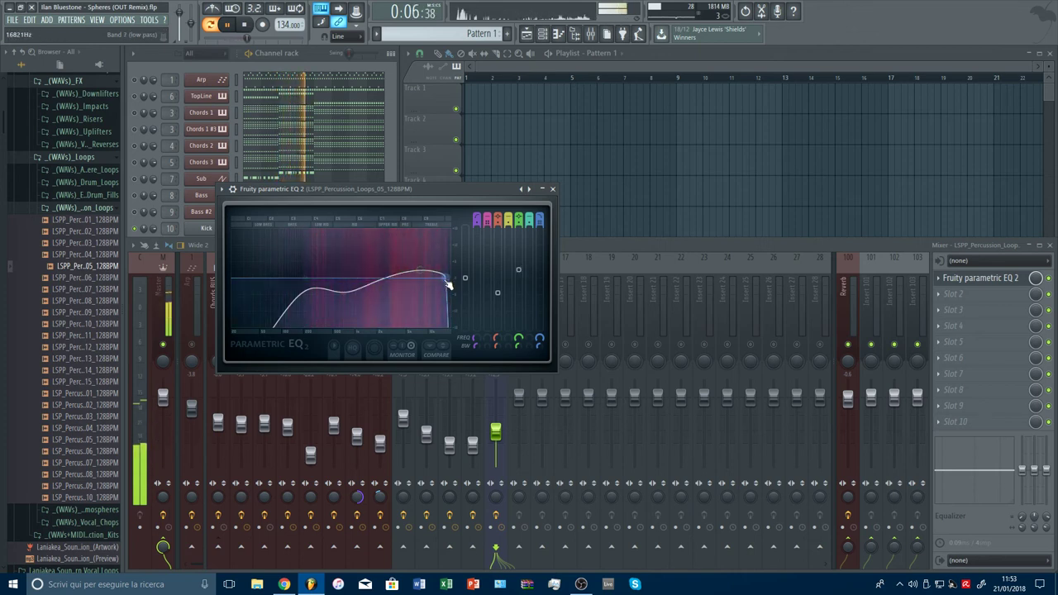
# Lower the percussion loop's mixer level to about -14.9 dB and unmute the LSV percussion channel on track 12.
pyautogui.press('Escape')
pyautogui.moveTo(495, 431); pyautogui.dragTo(497, 441)
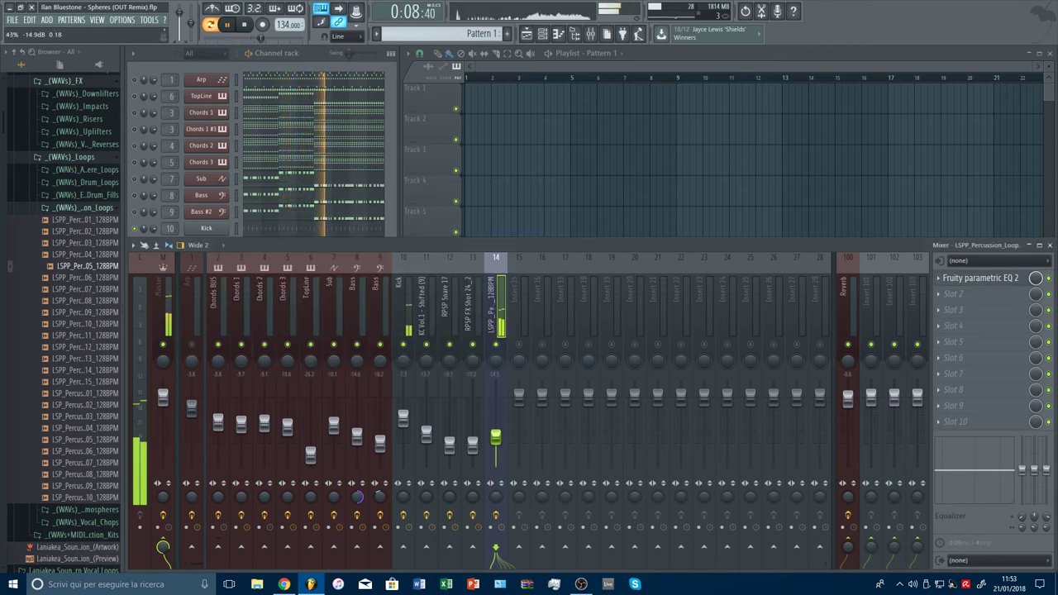
pyautogui.press('F9')
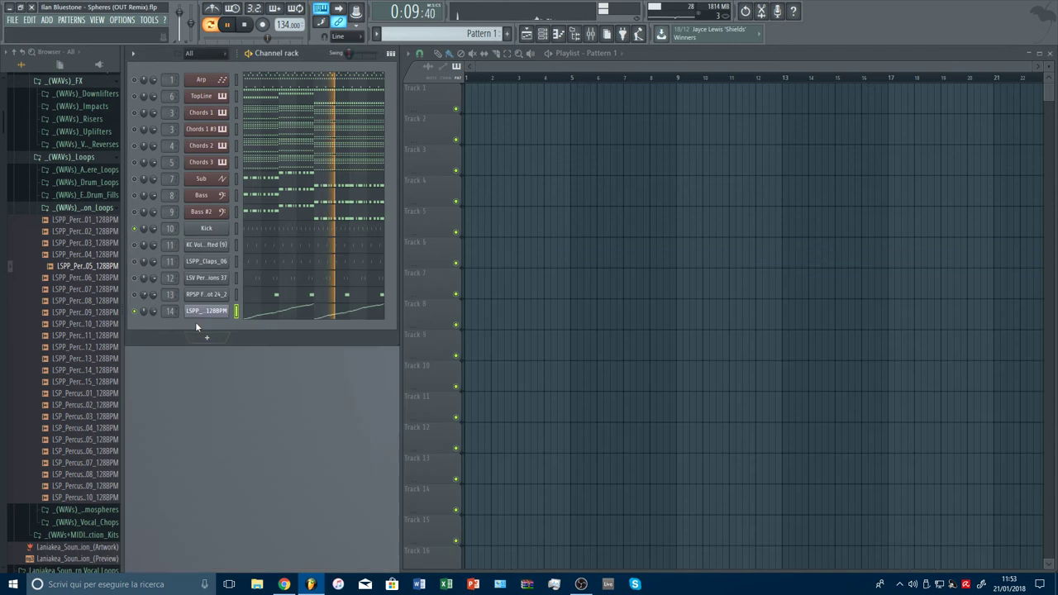
pyautogui.click(134, 278)
pyautogui.press('space')
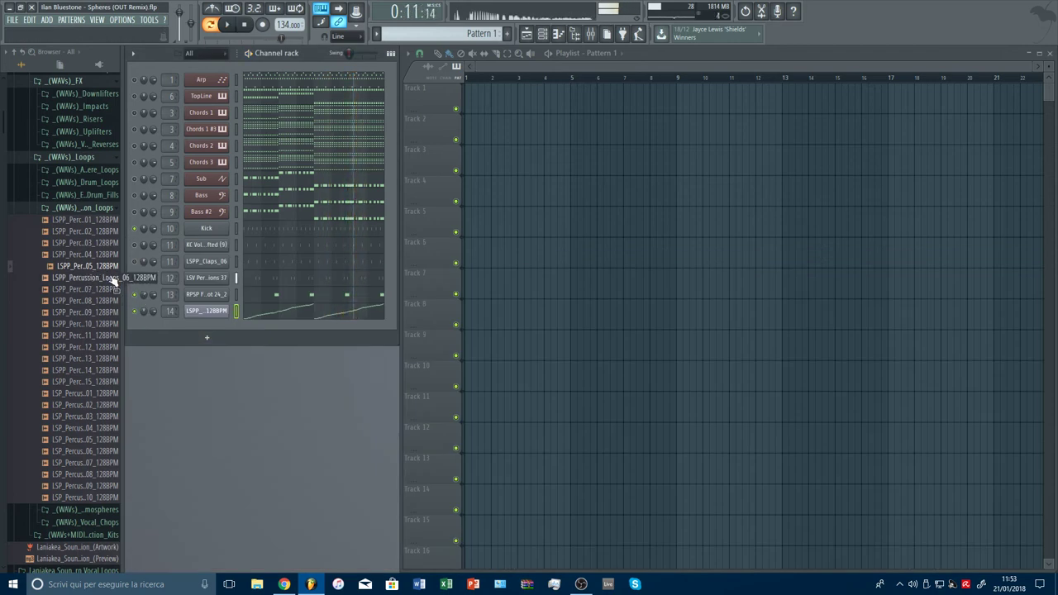
# Audition LSPP percussion loops 06 and 07, and open LSPP_Percussion_Loops_06_128BPM in a new Slicex channel.
pyautogui.click(111, 280)
pyautogui.click(105, 290)
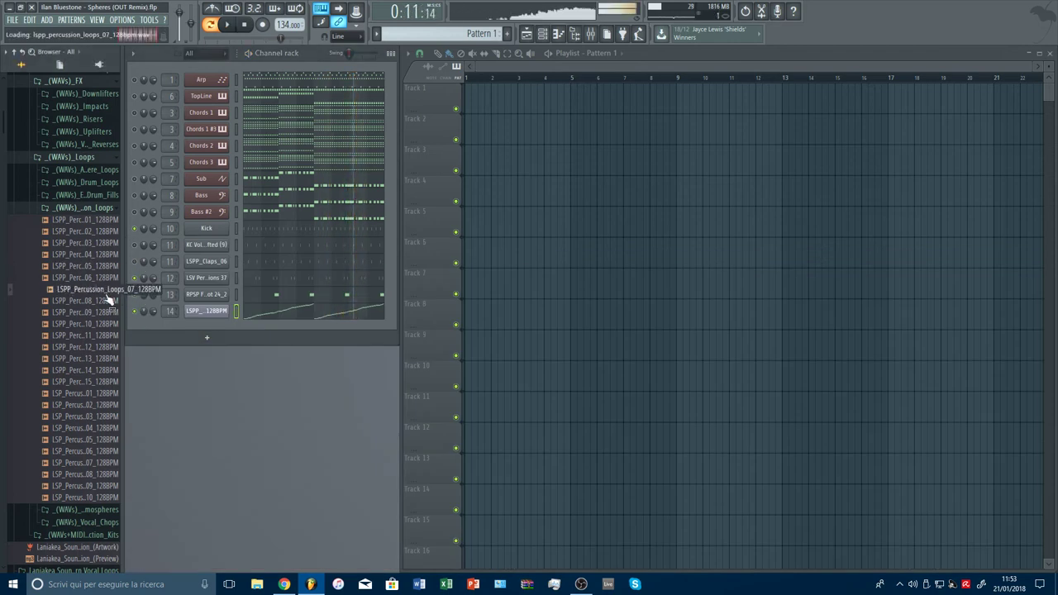
pyautogui.click(102, 280)
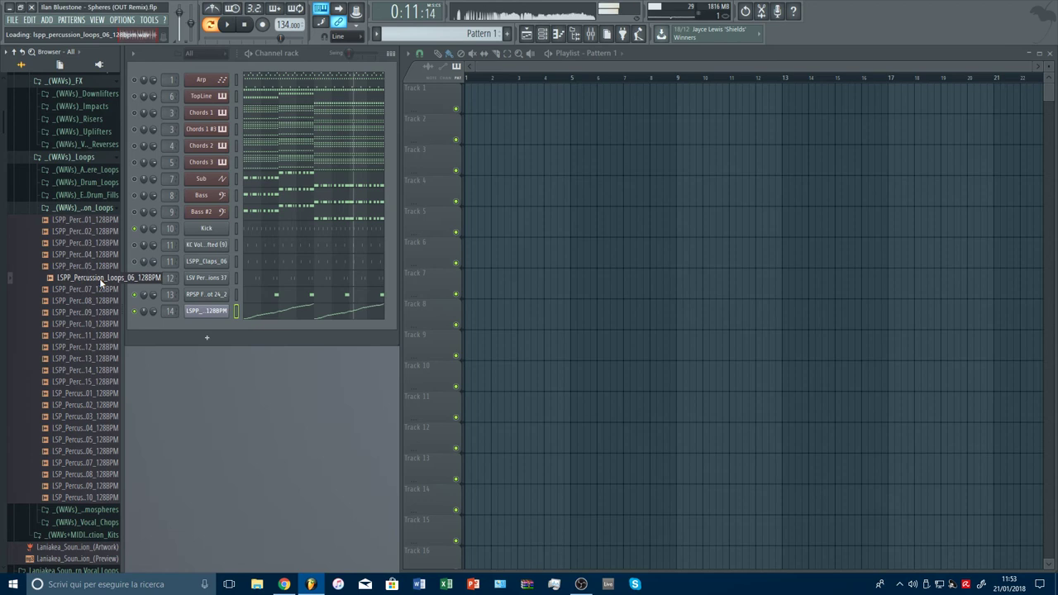
pyautogui.rightClick(99, 278)
pyautogui.click(165, 349)
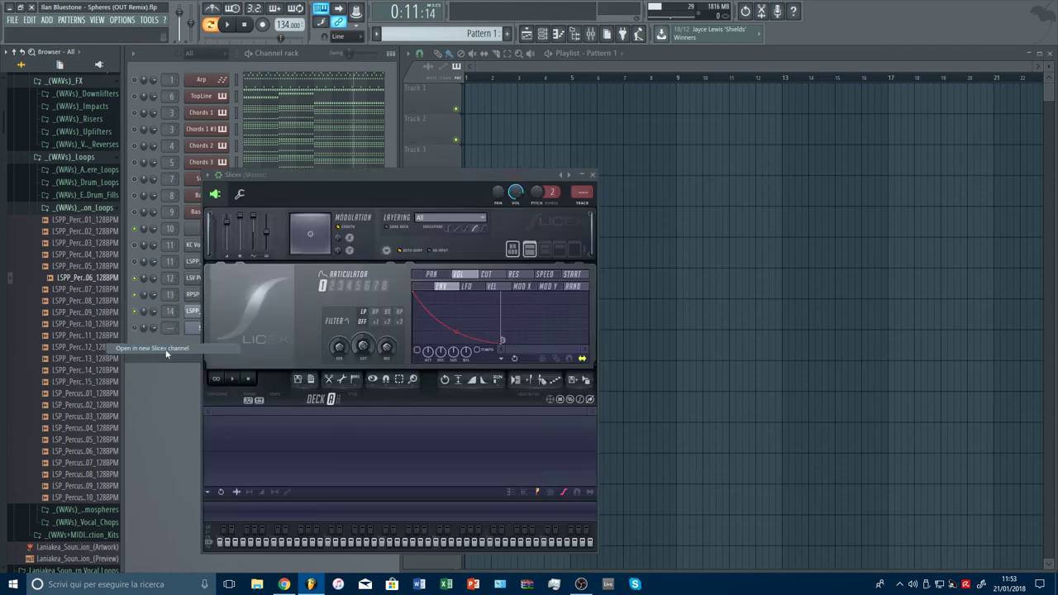
# Audition the LSPP percussion loops 08 through 15 to find another suitable layer.
pyautogui.click(96, 302)
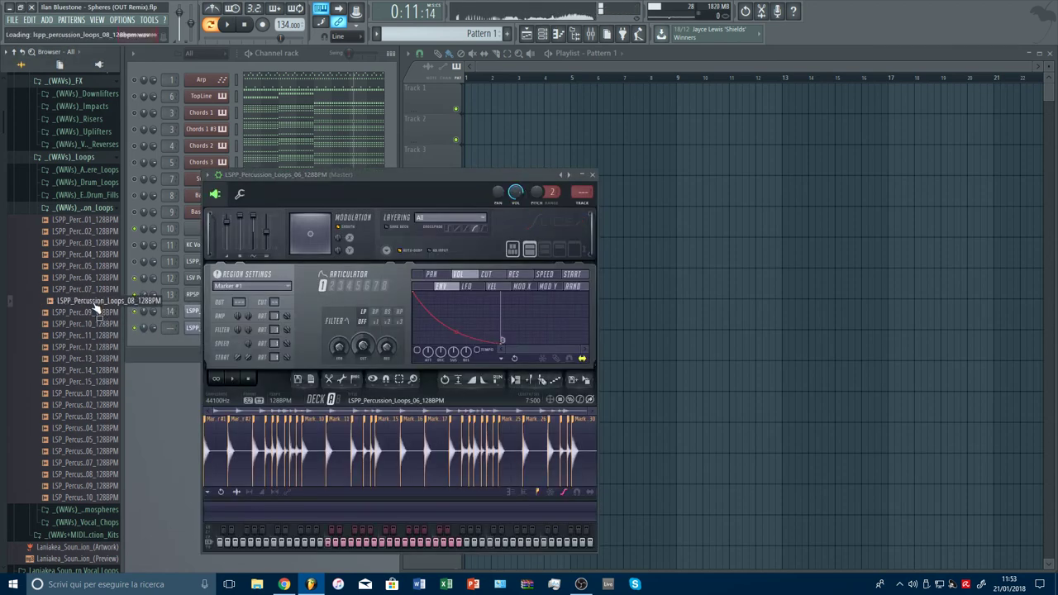
pyautogui.click(96, 313)
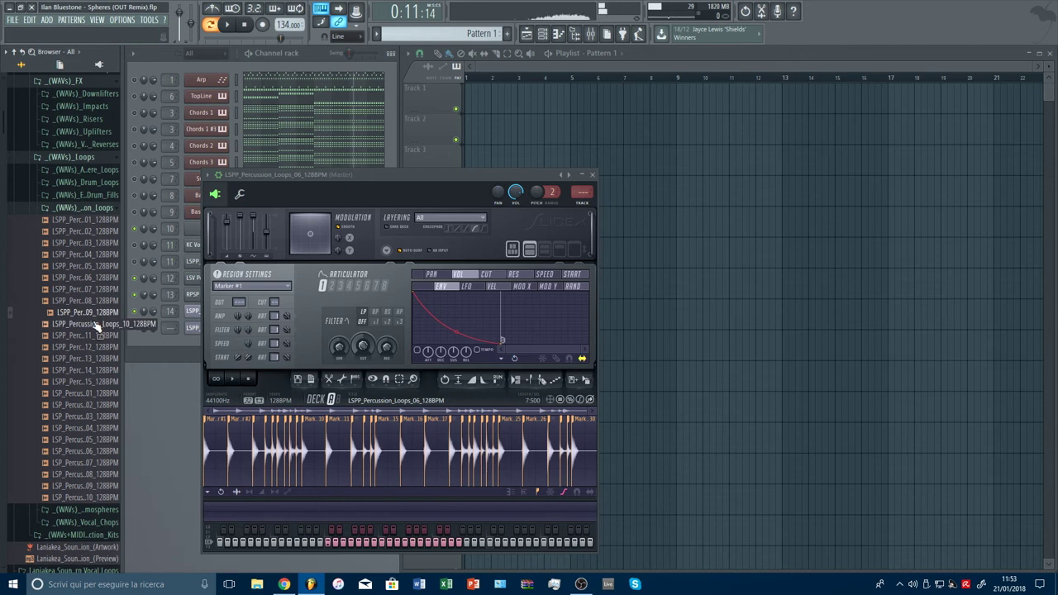
pyautogui.click(96, 324)
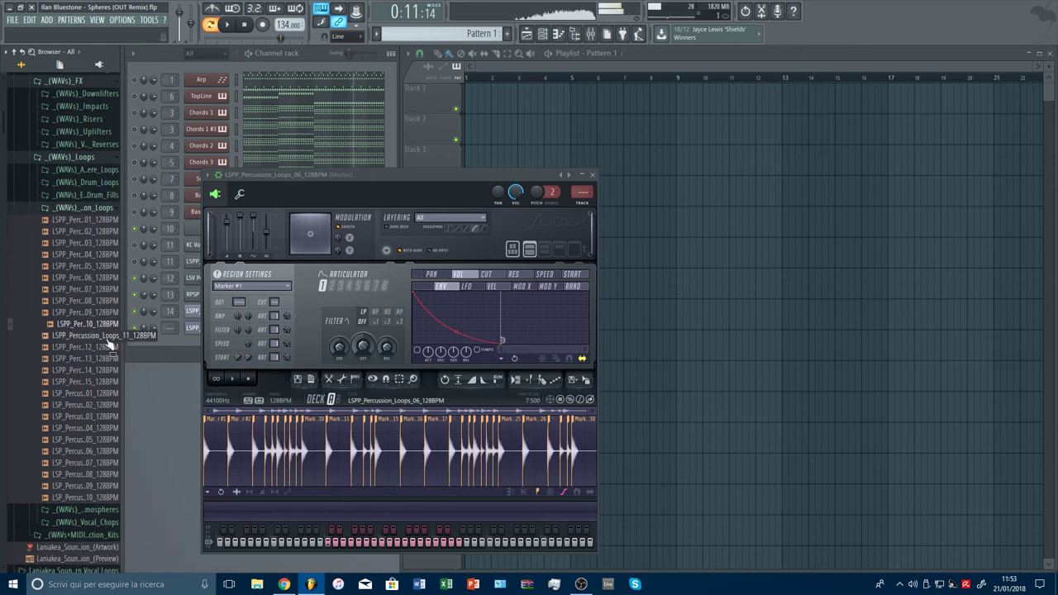
pyautogui.click(107, 337)
pyautogui.click(107, 349)
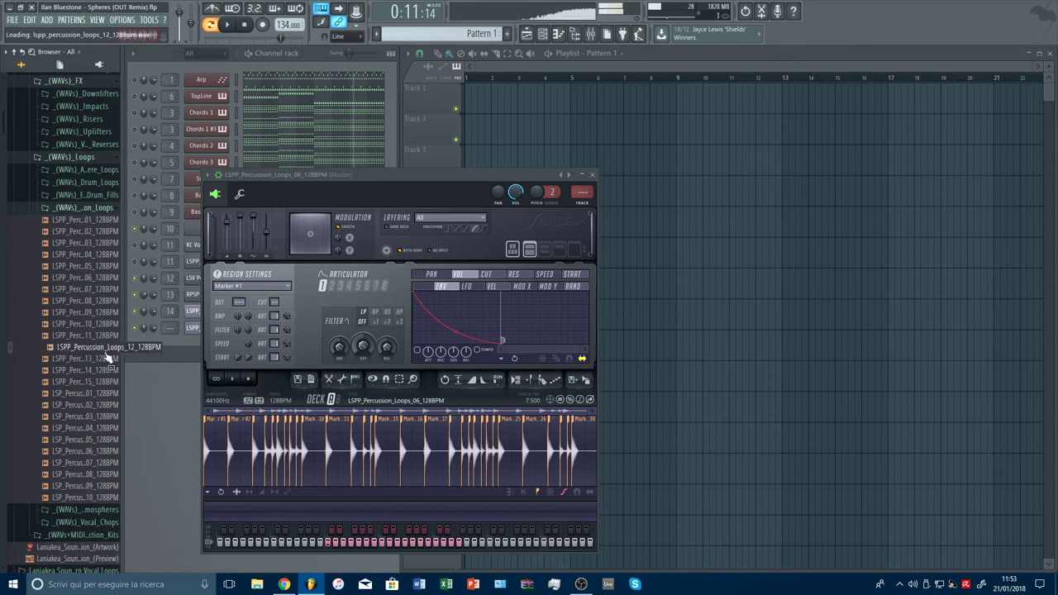
pyautogui.click(106, 362)
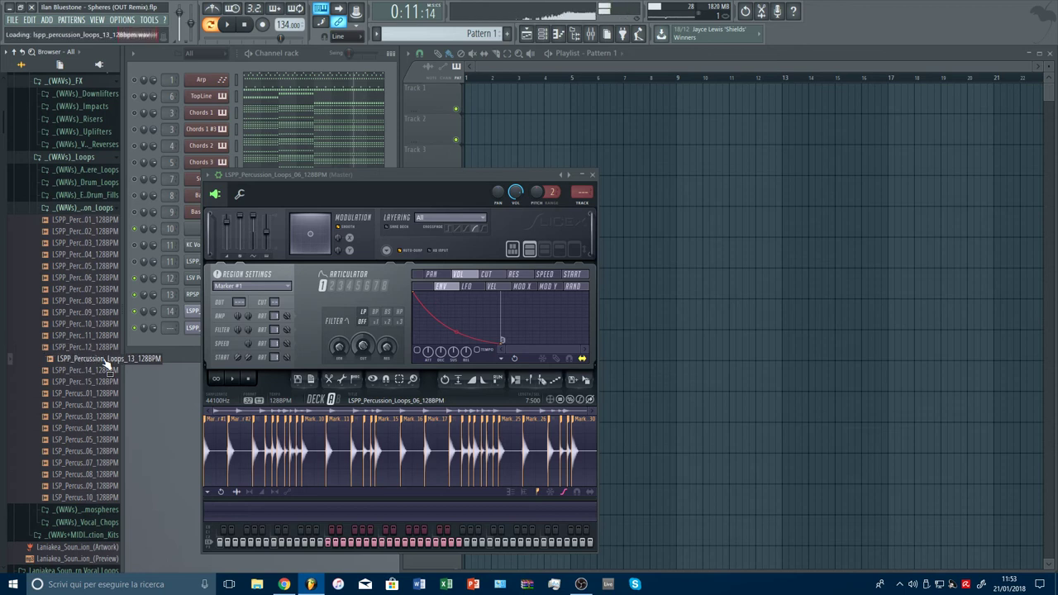
pyautogui.click(107, 372)
pyautogui.click(106, 382)
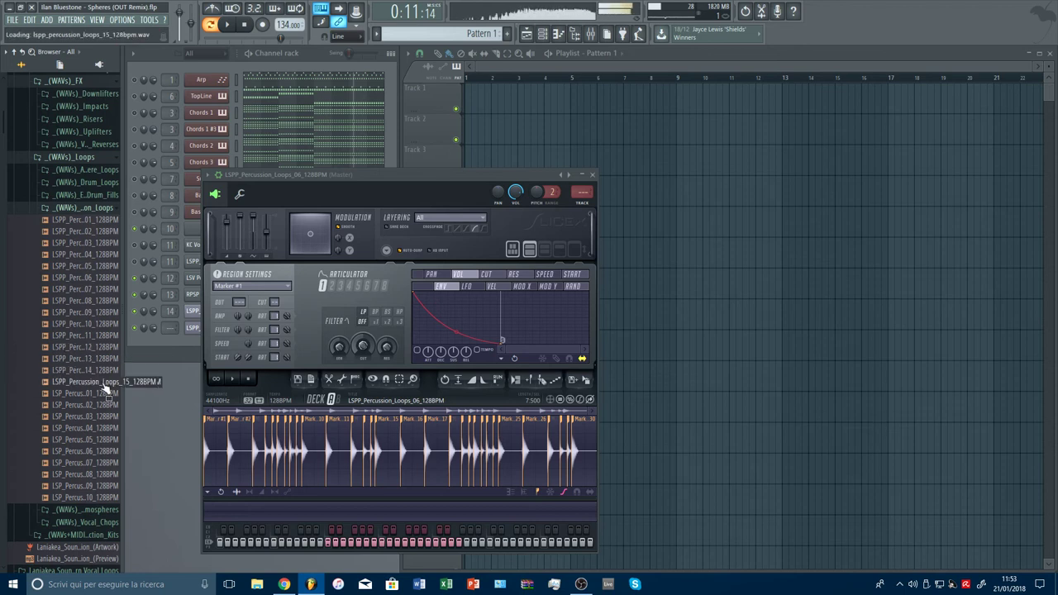
# Preview LSP_Percussion_Loops_01_128BPM and open it in a new Slicex channel.
pyautogui.click(106, 397)
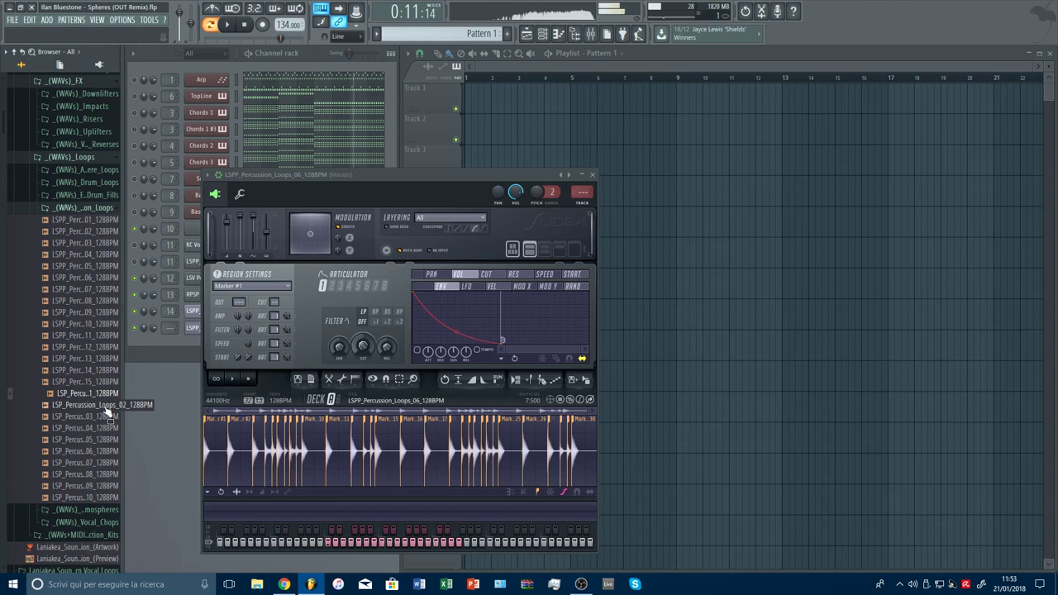
pyautogui.rightClick(105, 405)
pyautogui.click(141, 462)
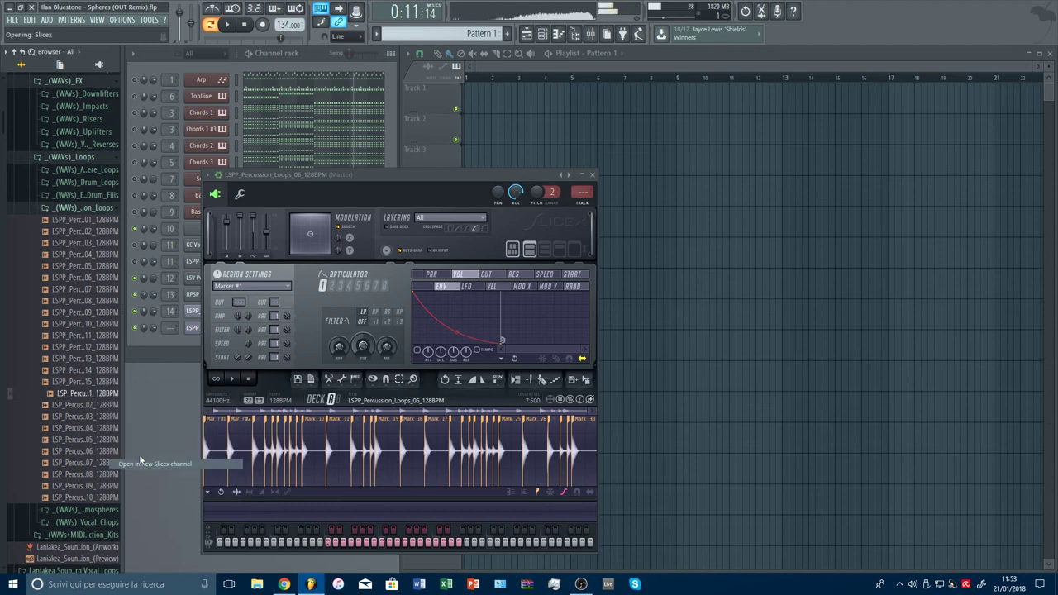
# Audition the LSP percussion loops from 02 through 09 for further layers.
pyautogui.click(106, 405)
pyautogui.click(102, 418)
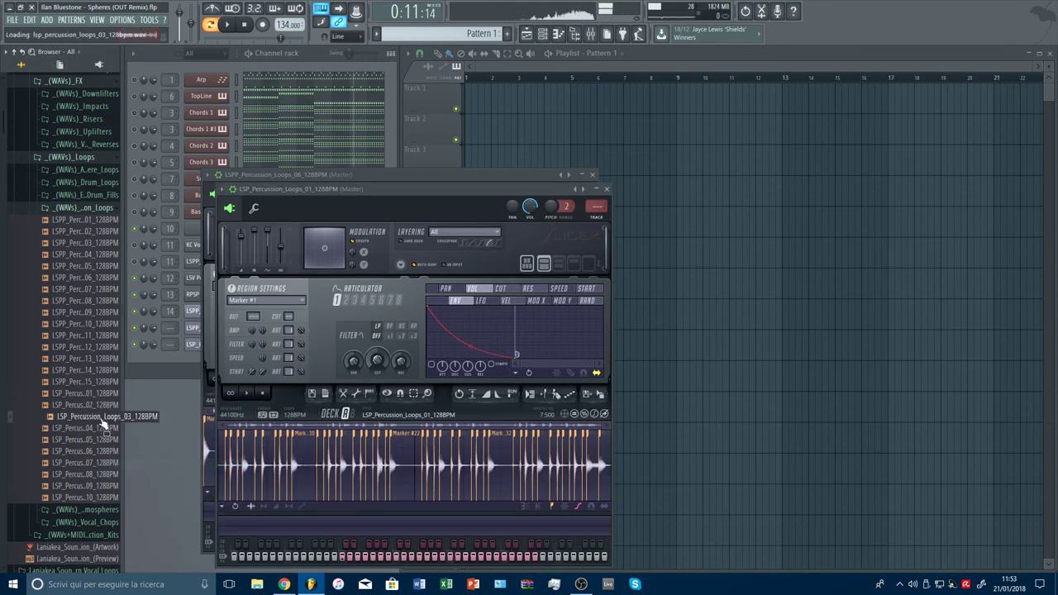
pyautogui.press('Up')
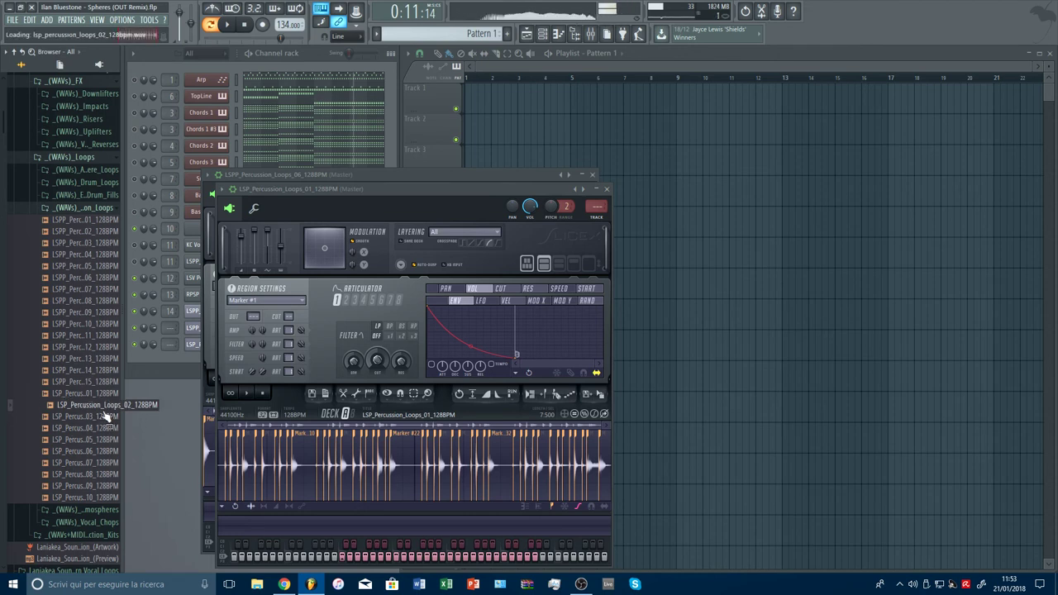
pyautogui.click(106, 416)
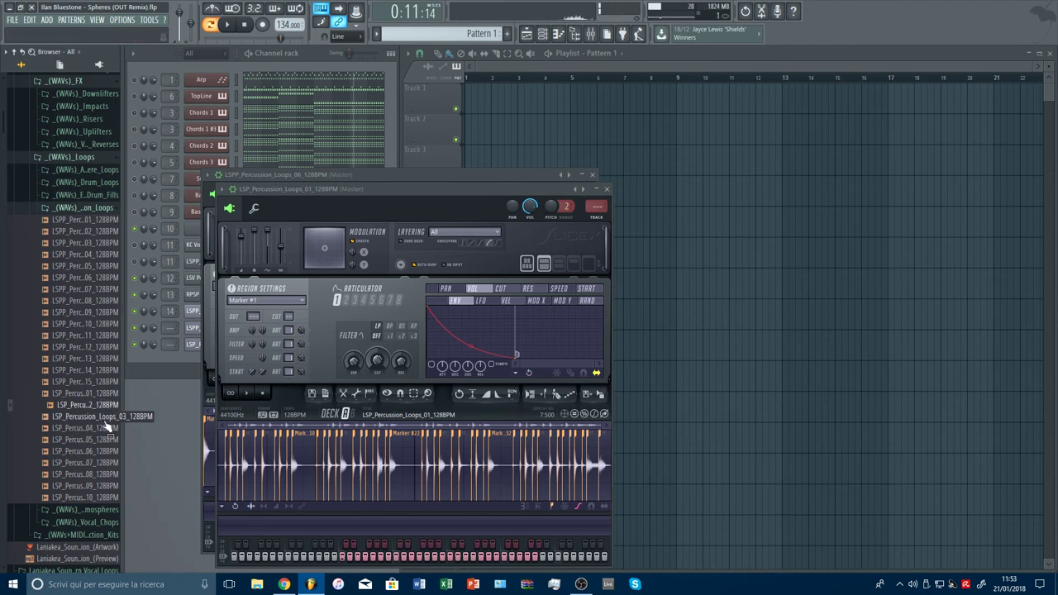
pyautogui.click(106, 428)
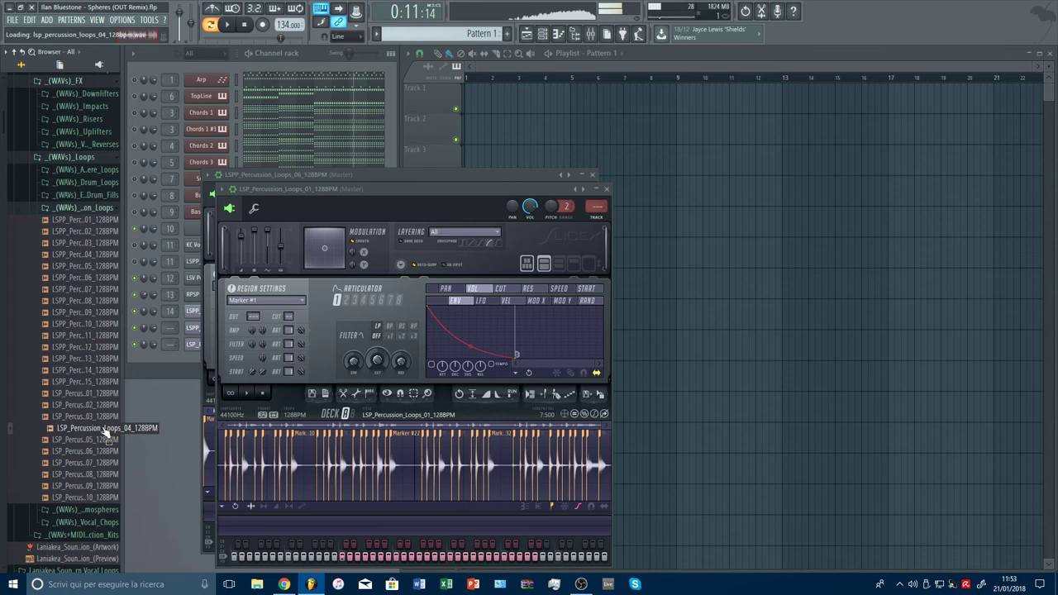
pyautogui.click(106, 442)
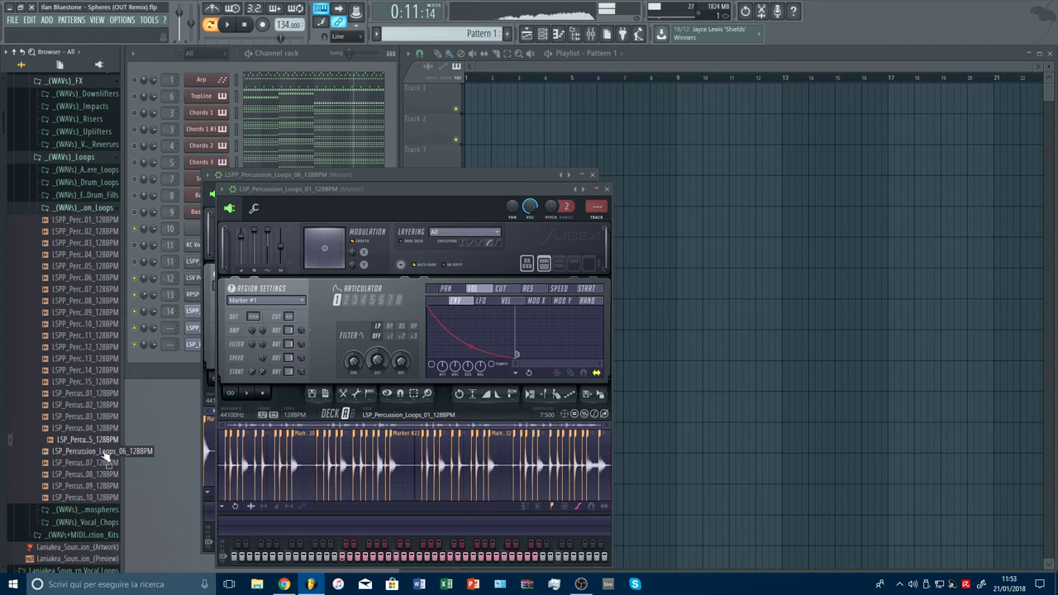
pyautogui.click(105, 452)
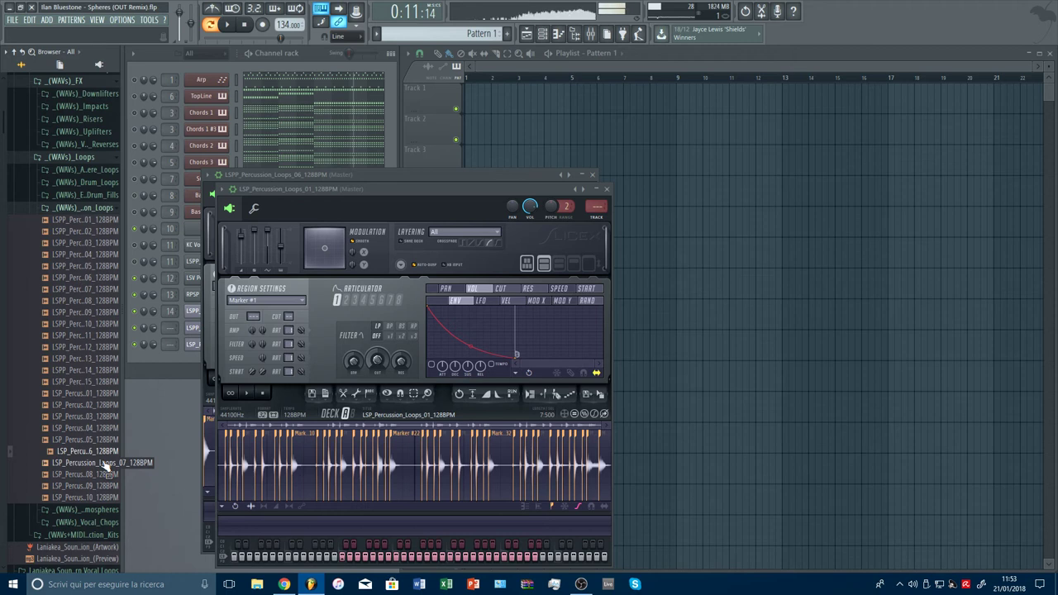
pyautogui.click(106, 463)
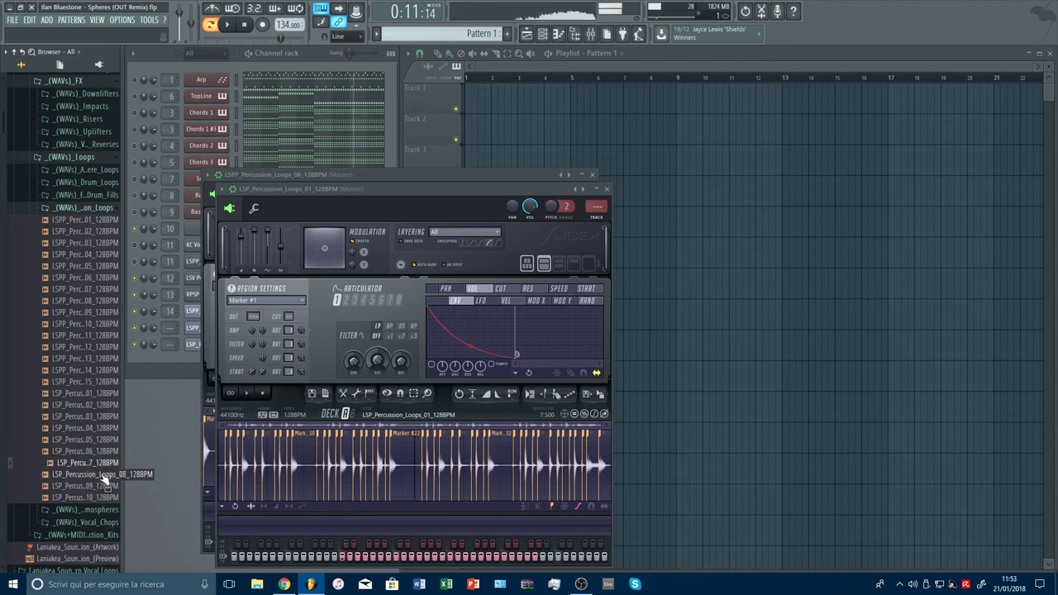
pyautogui.click(104, 486)
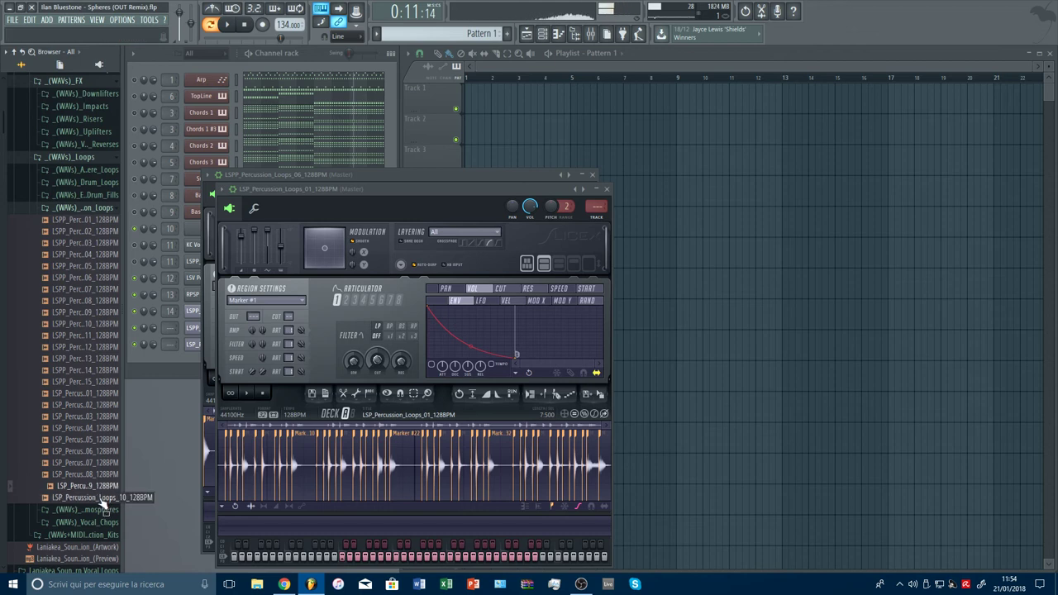
# Audition LSP_Percussion_Loops_10_128BPM and close both open Slicex windows.
pyautogui.click(101, 499)
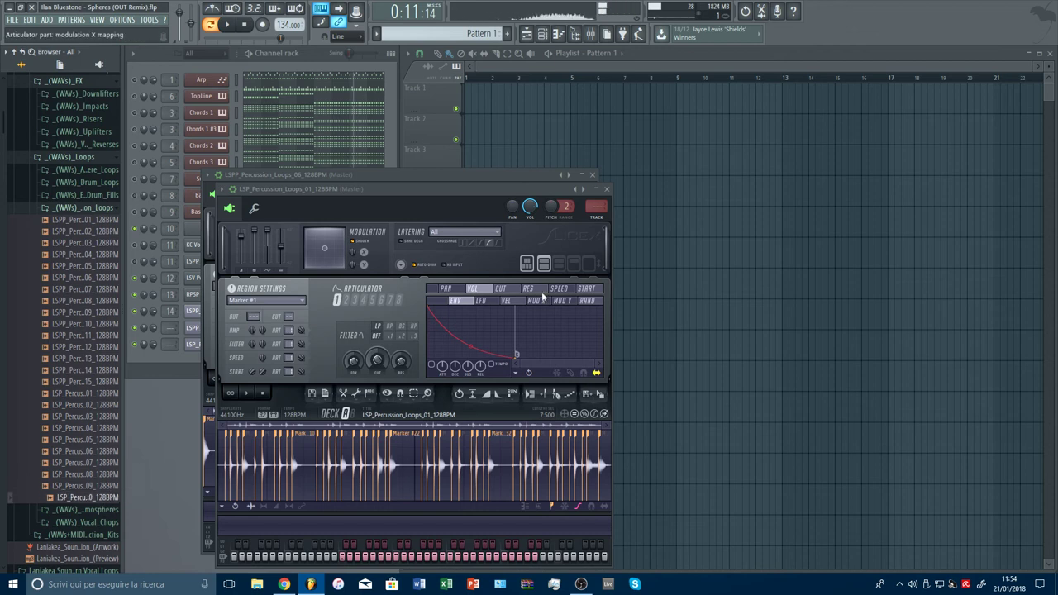
pyautogui.click(607, 190)
pyautogui.click(592, 174)
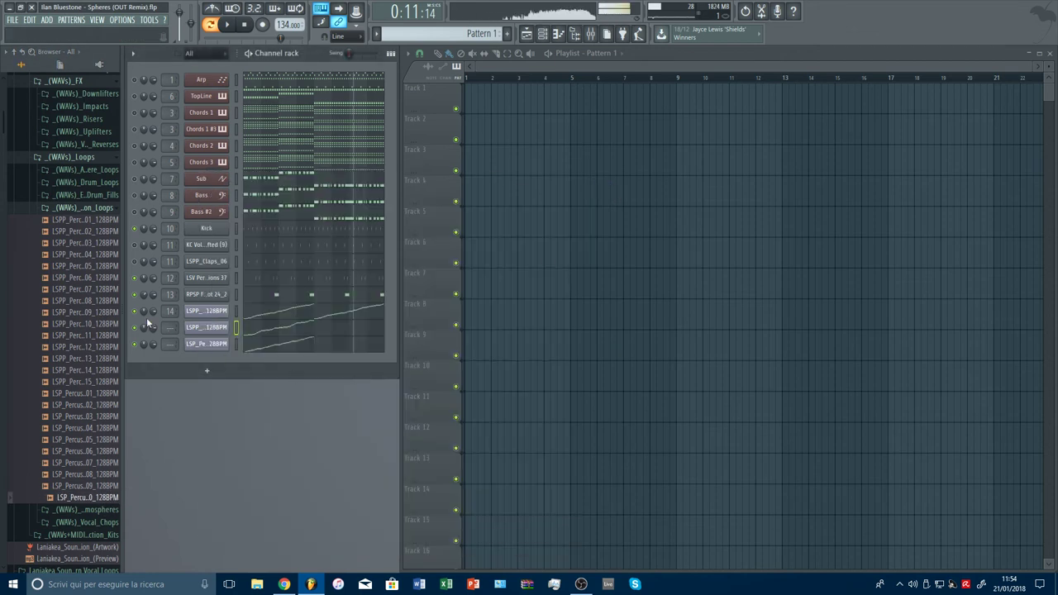
# Duplicate the note sequences of LSPP_Percussion_Loops_06 and LSP_Percussion_Loops_01 into the second half of the pattern.
pyautogui.click(279, 330)
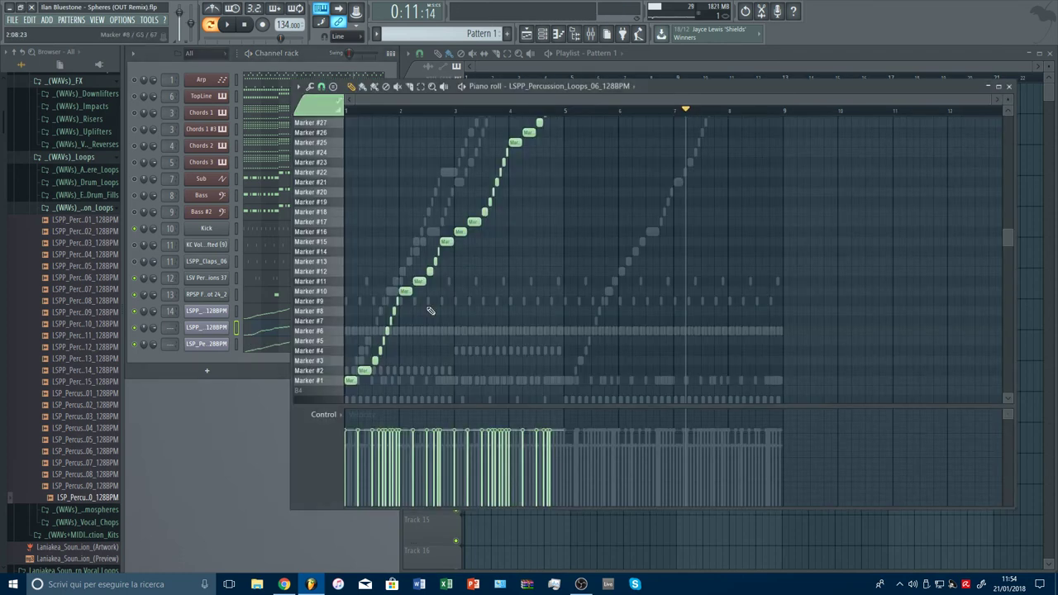
pyautogui.hotkey('ctrl', 'b')
pyautogui.press('Escape')
pyautogui.click(310, 350)
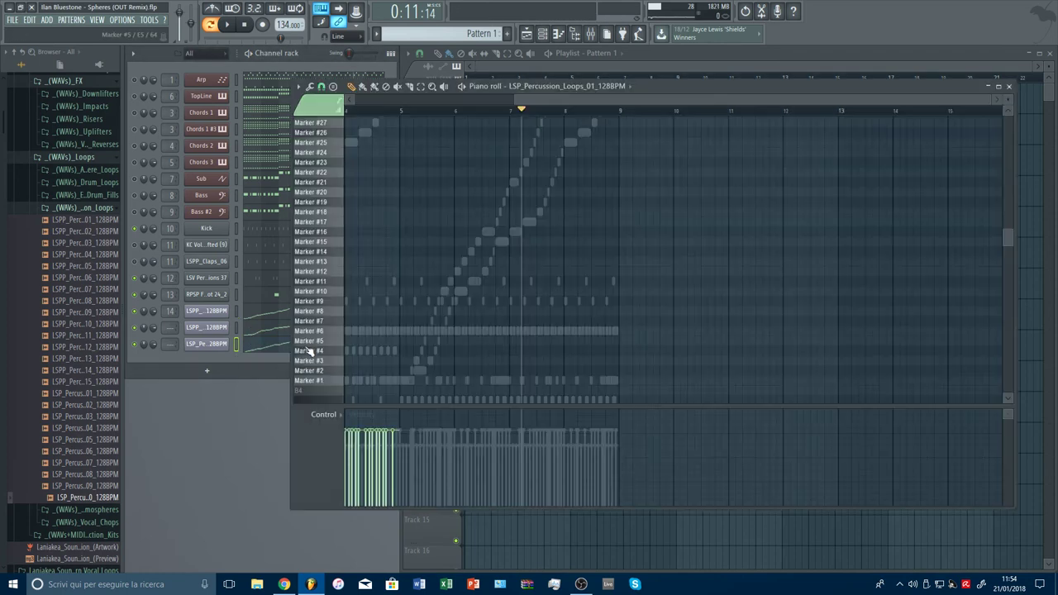
pyautogui.hotkey('ctrl', 'v')
pyautogui.press('Escape')
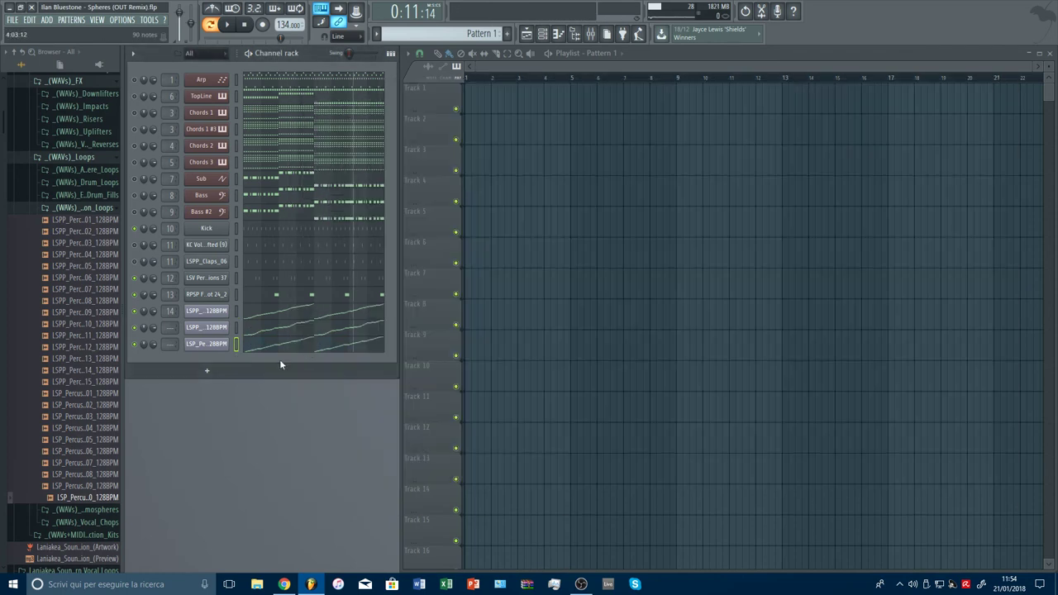
# Play the pattern, route the LSPP_Percussion_Loops_06 channel to mixer track 15, and lower that track's level.
pyautogui.press('space')
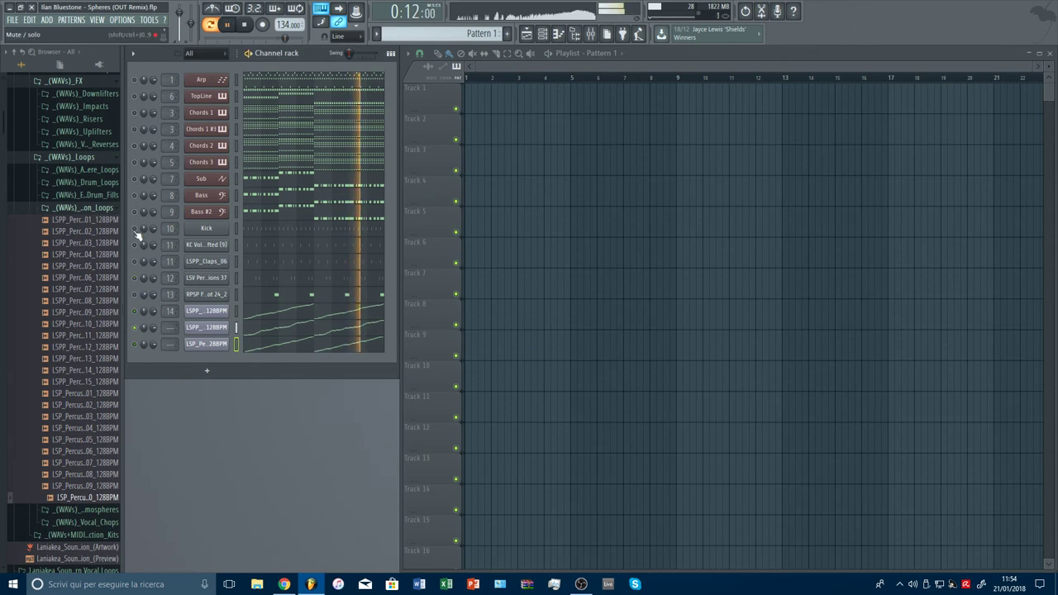
pyautogui.click(208, 327)
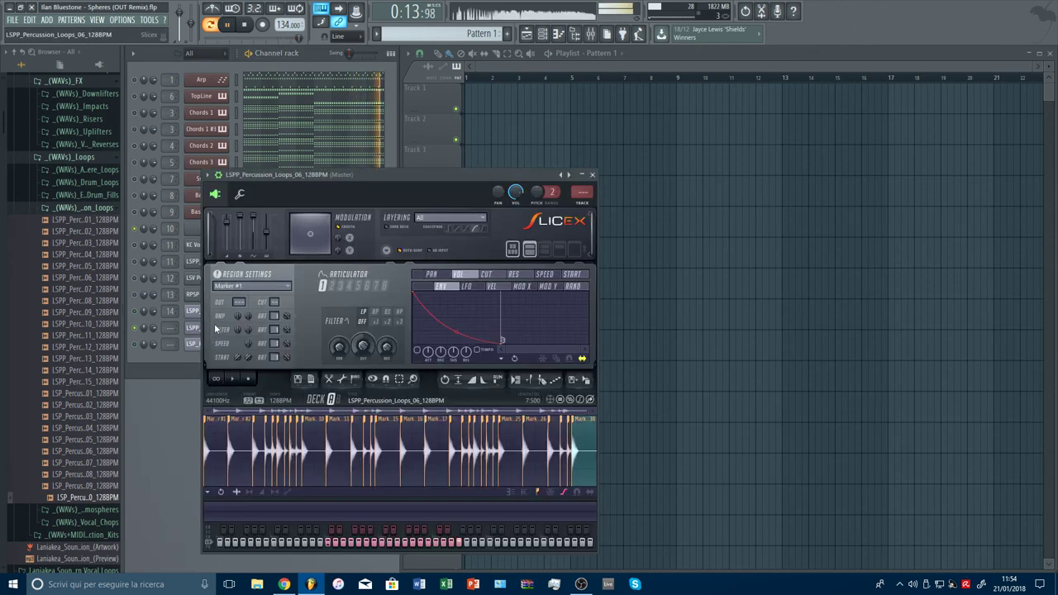
pyautogui.press('F9')
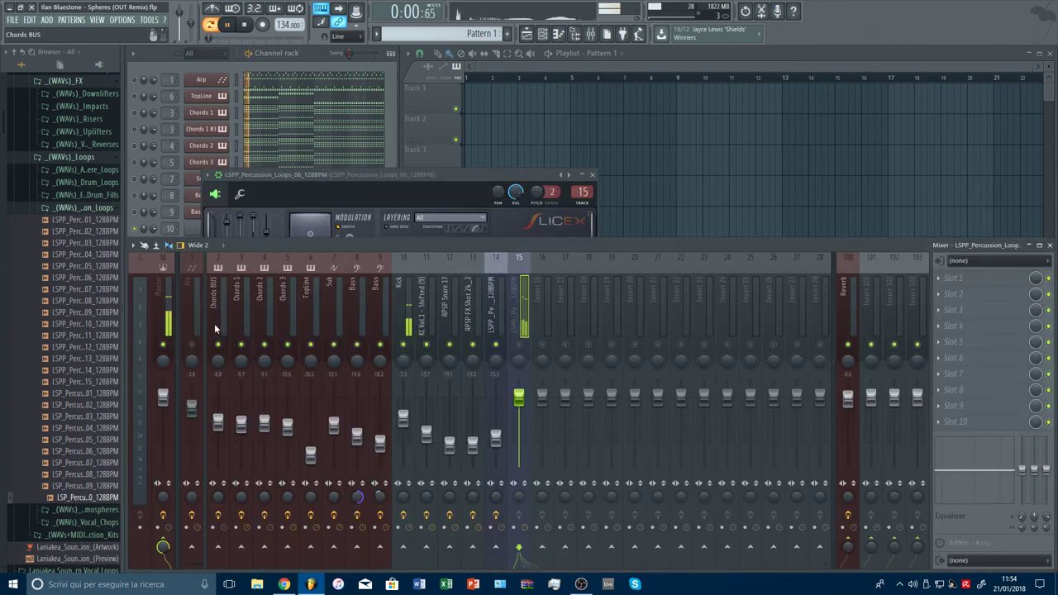
# Copy the Fruity Parametric EQ 2 with its settings from mixer track 14 to track 15.
pyautogui.click(500, 314)
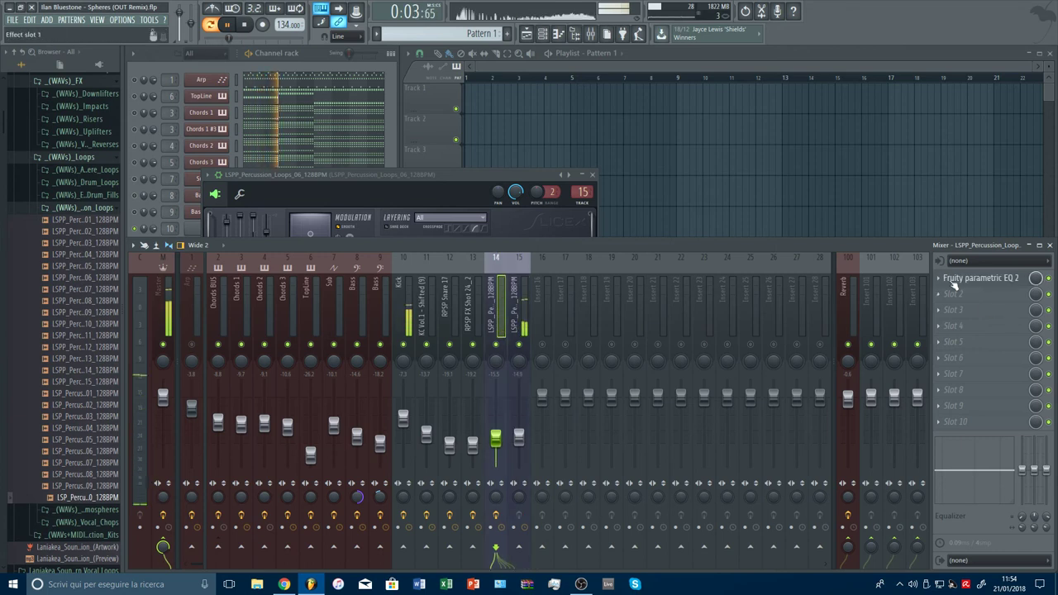
pyautogui.click(980, 278)
pyautogui.moveTo(976, 337); pyautogui.dragTo(521, 307)
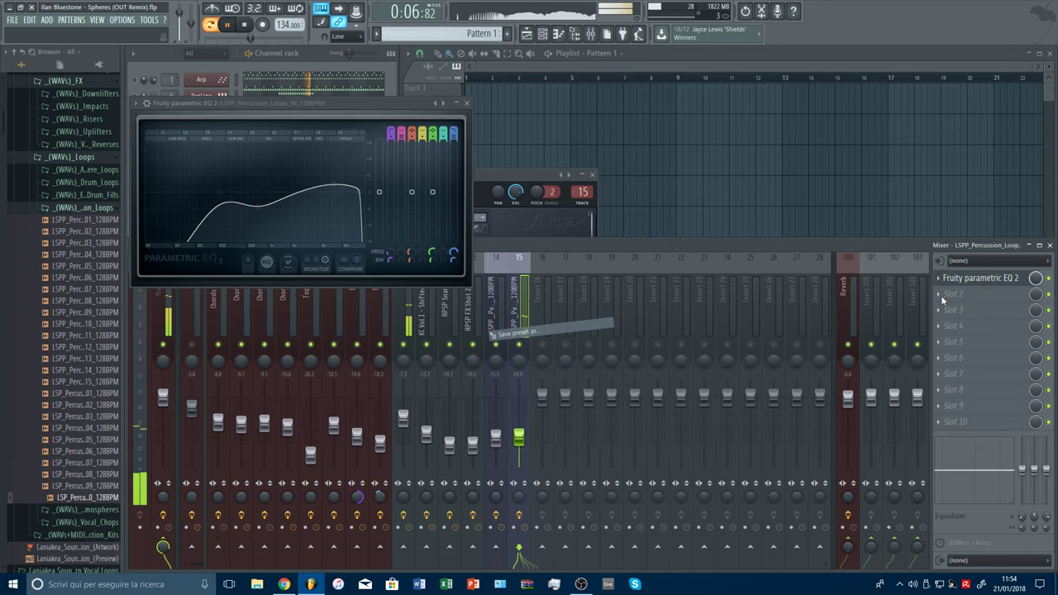
# Add CamelCrusher after the EQ on mixer track 15, with Phat Mode off and the compressor amount at -9 dB.
pyautogui.click(941, 295)
pyautogui.click(765, 132)
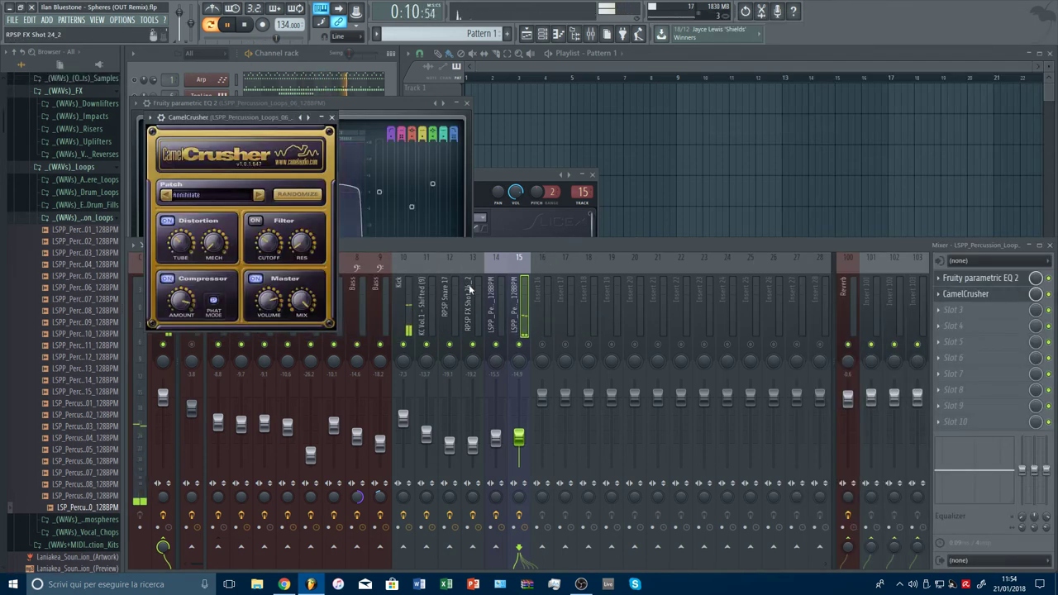
pyautogui.click(213, 306)
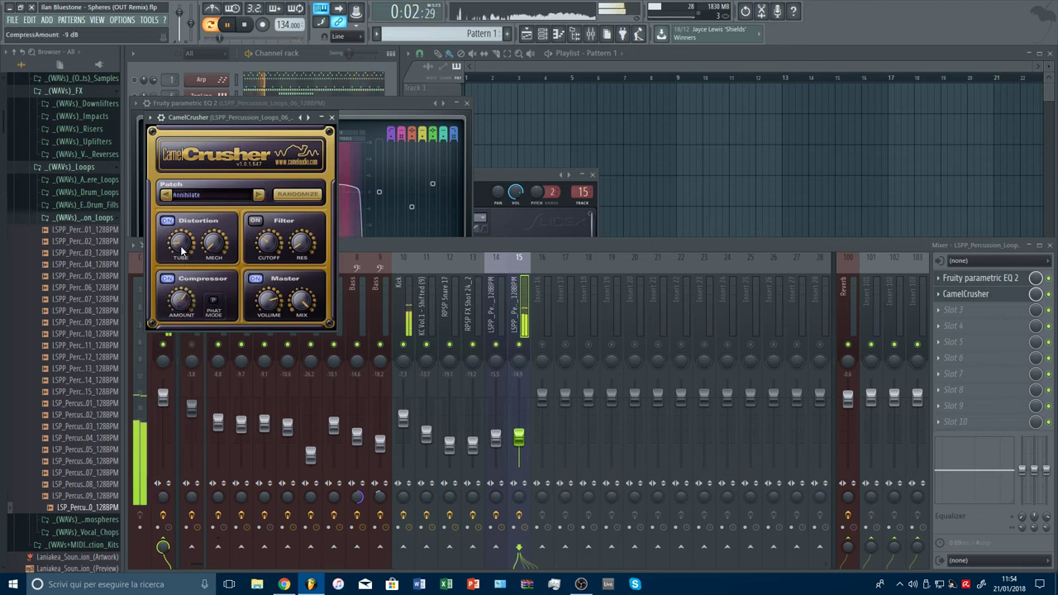
pyautogui.click(331, 117)
# Lower mixer track 15 to about -21 dB and close the mixer and plugin windows.
pyautogui.click(519, 438)
pyautogui.moveTo(518, 438); pyautogui.dragTo(518, 450)
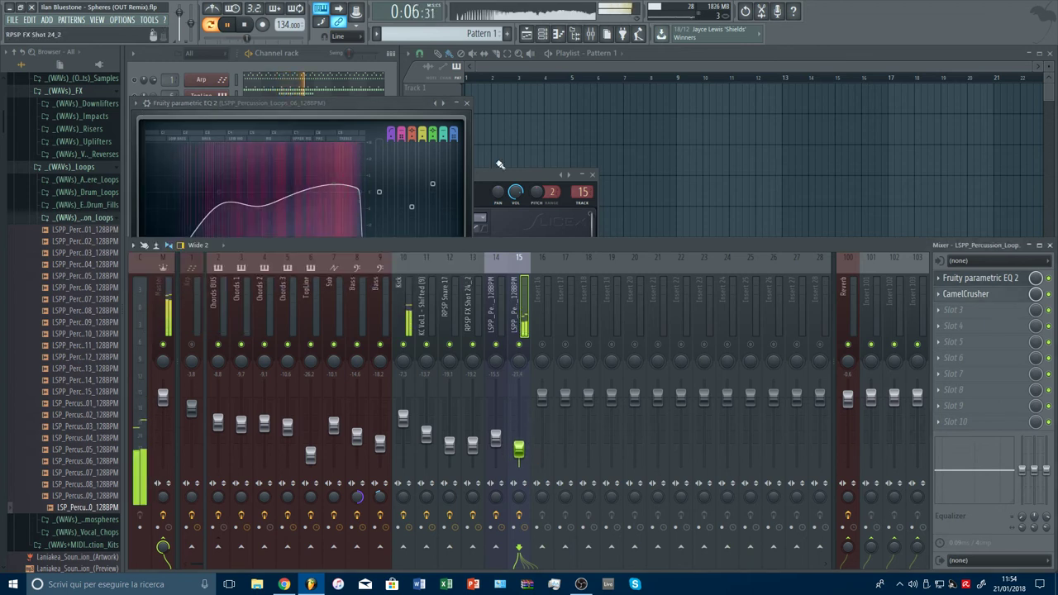
pyautogui.press('F9')
pyautogui.click(466, 104)
pyautogui.press('Escape')
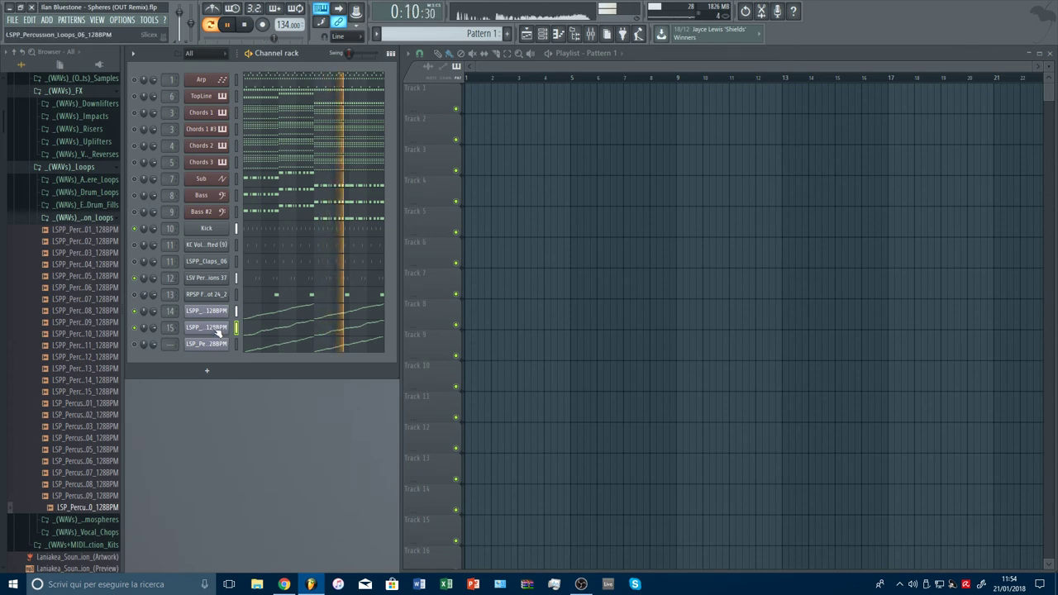
# Delete the first-half Marker #1, #3 and #6 notes from the LSPP_Percussion_Loops_05 sequence, checking by playback.
pyautogui.click(254, 323)
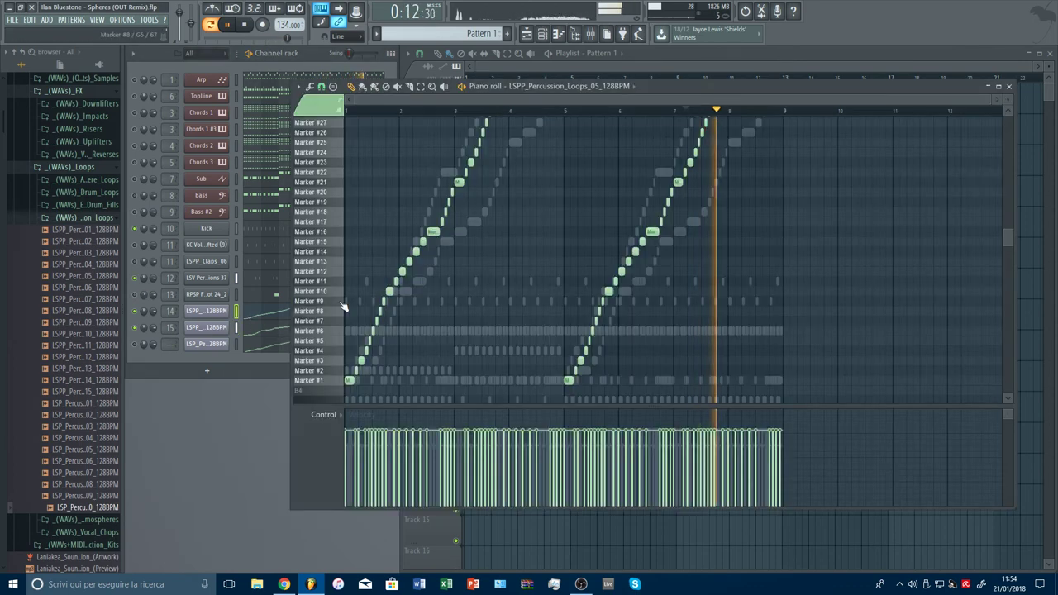
pyautogui.click(368, 110)
pyautogui.press('space')
pyautogui.moveTo(384, 100); pyautogui.dragTo(360, 100)
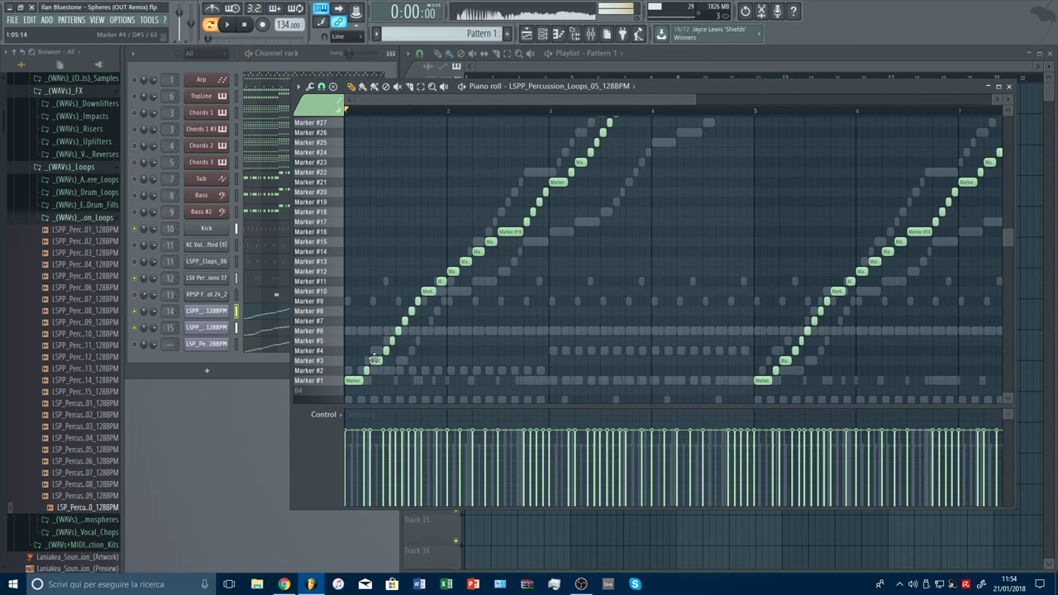
pyautogui.press('space')
pyautogui.rightClick(354, 381)
pyautogui.press('space')
pyautogui.press('space')
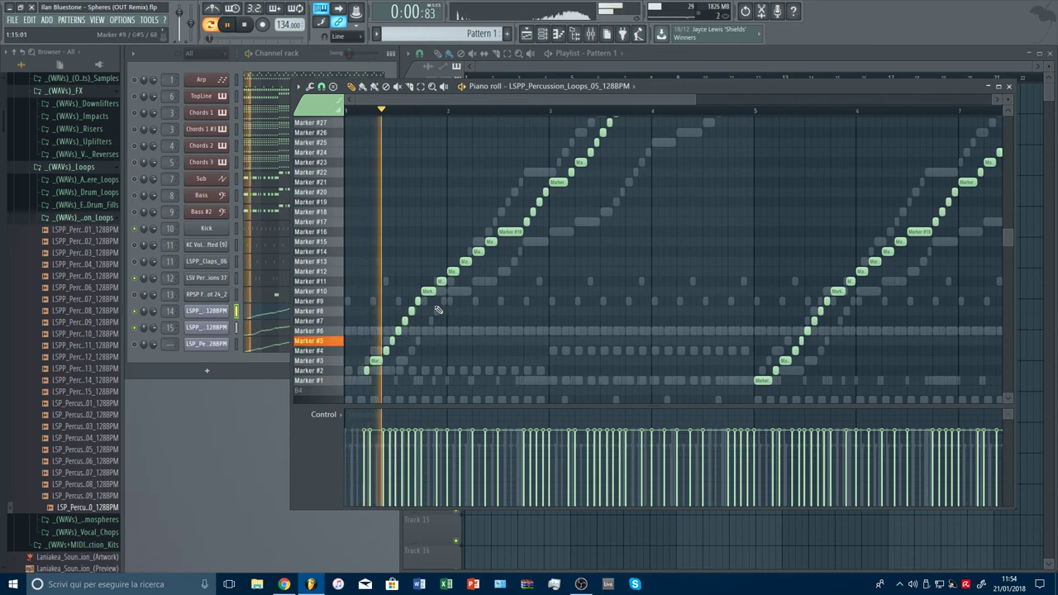
pyautogui.press('space')
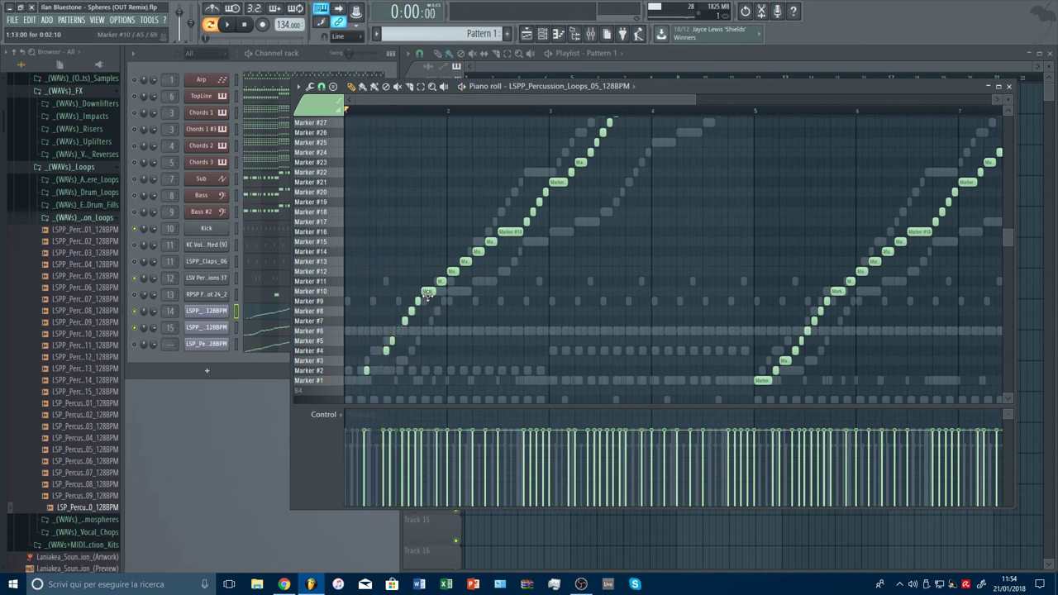
pyautogui.press('space')
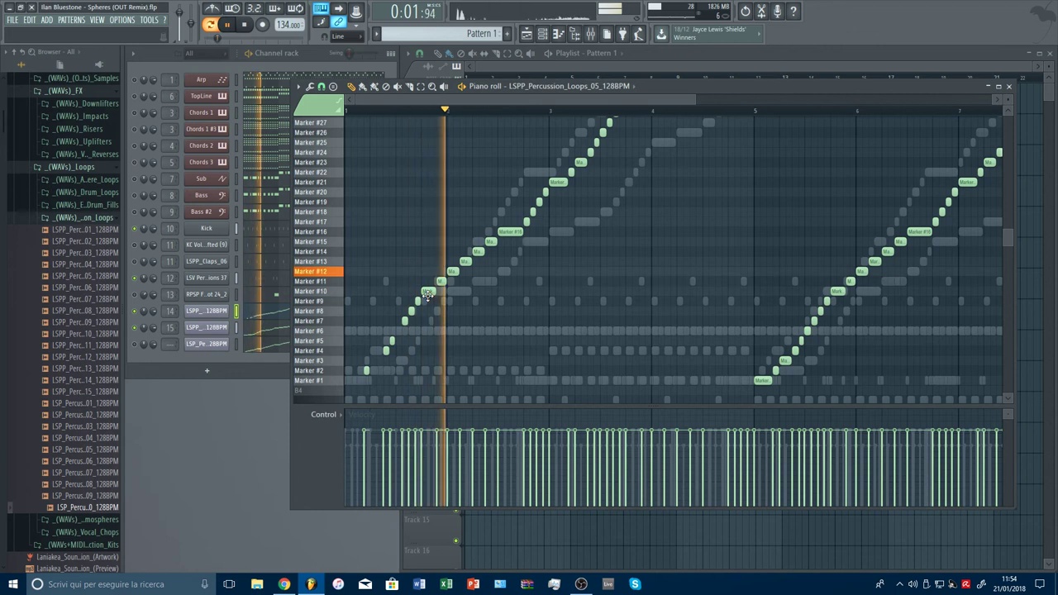
# Delete the first-half Marker #10, #12, #14 and #16 notes from LSPP_Percussion_Loops_05 while checking by playback.
pyautogui.rightClick(428, 294)
pyautogui.press('space')
pyautogui.press('space')
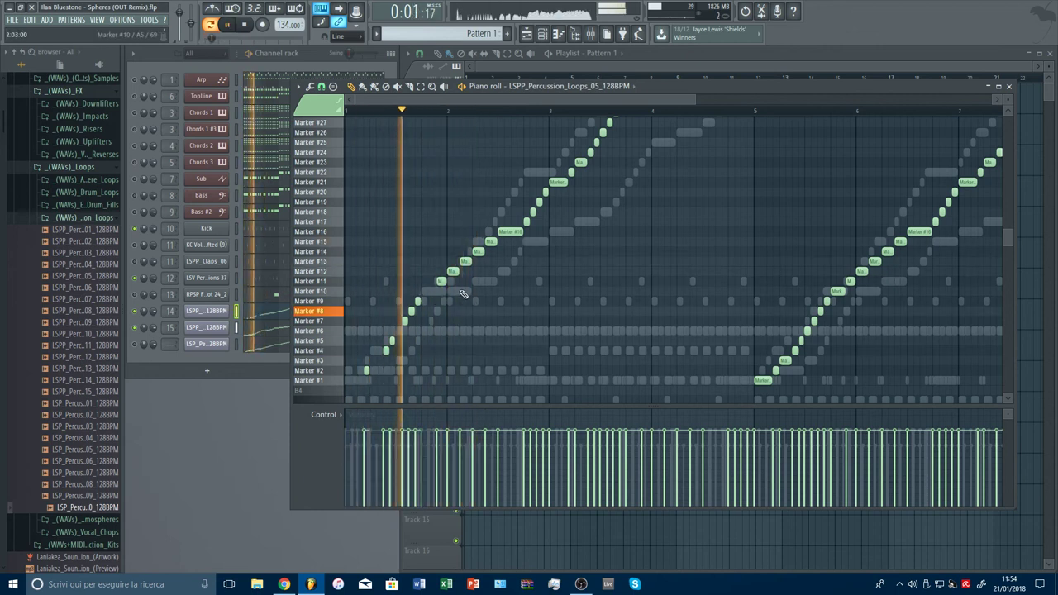
pyautogui.rightClick(452, 272)
pyautogui.press('space')
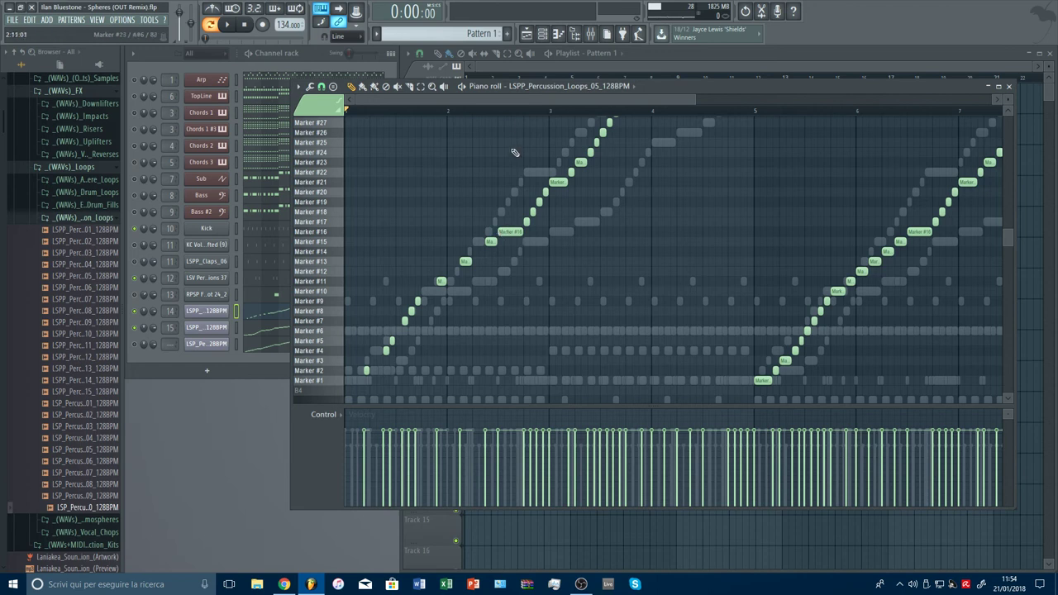
pyautogui.press('space')
pyautogui.rightClick(511, 232)
pyautogui.press('space')
pyautogui.press('space')
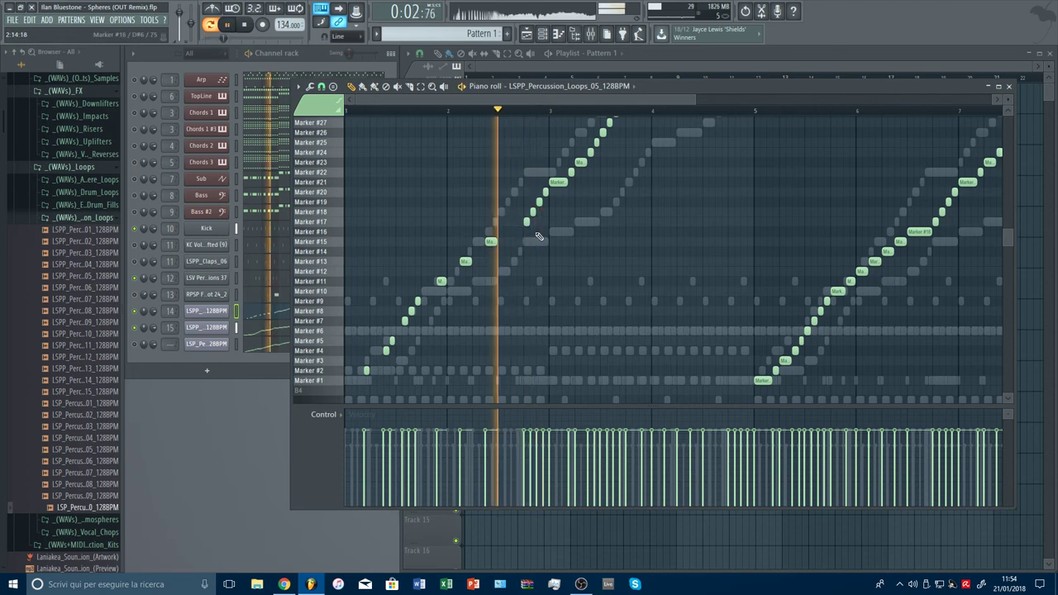
# Delete the first-half Marker #17, #21, #23, #26, #30, #32, #34 and #36 notes from LSPP_Percussion_Loops_05.
pyautogui.rightClick(558, 183)
pyautogui.scroll(2, 643, 234)
pyautogui.rightClick(582, 222)
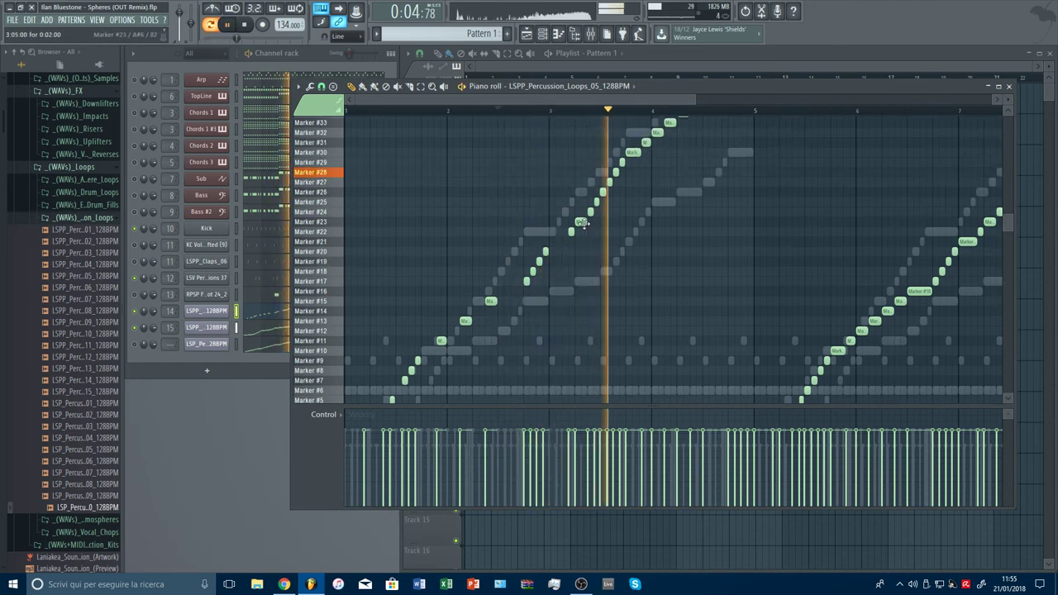
pyautogui.rightClick(604, 192)
pyautogui.rightClick(632, 152)
pyautogui.scroll(1, 657, 177)
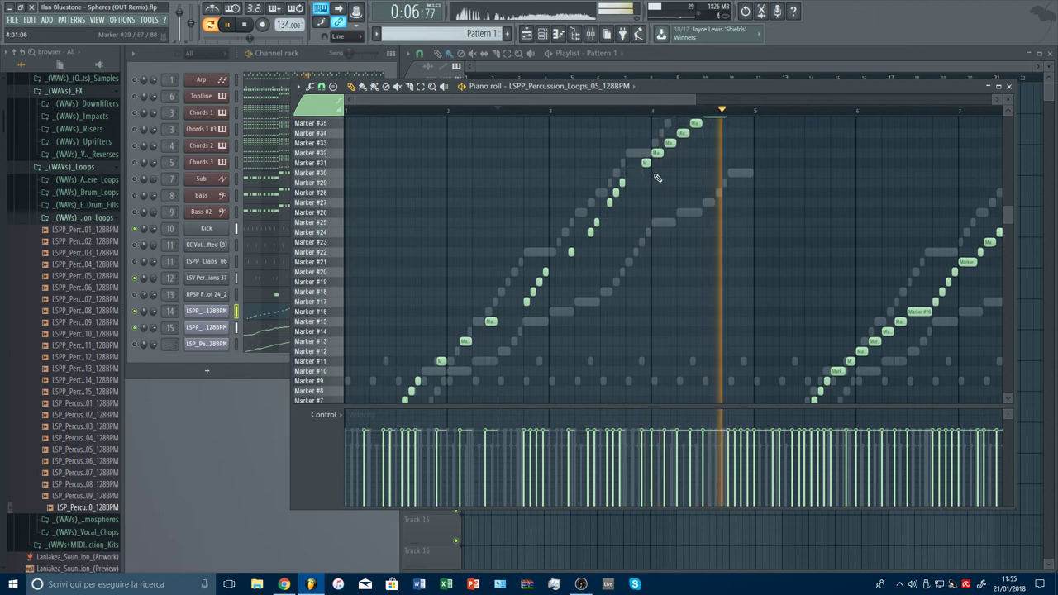
pyautogui.rightClick(657, 163)
pyautogui.scroll(4, 662, 172)
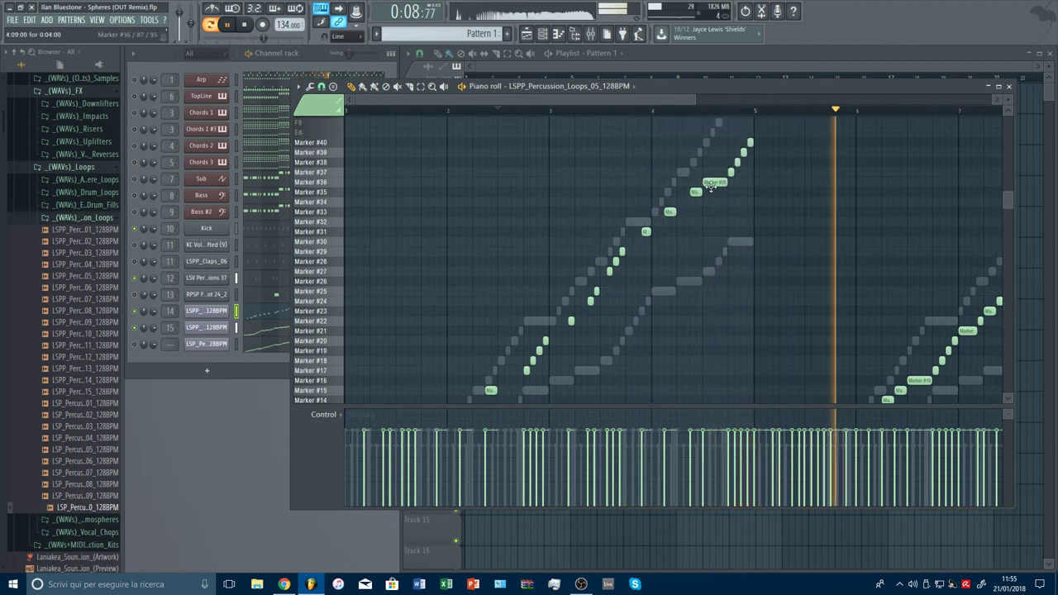
pyautogui.scroll(-7, 629, 211)
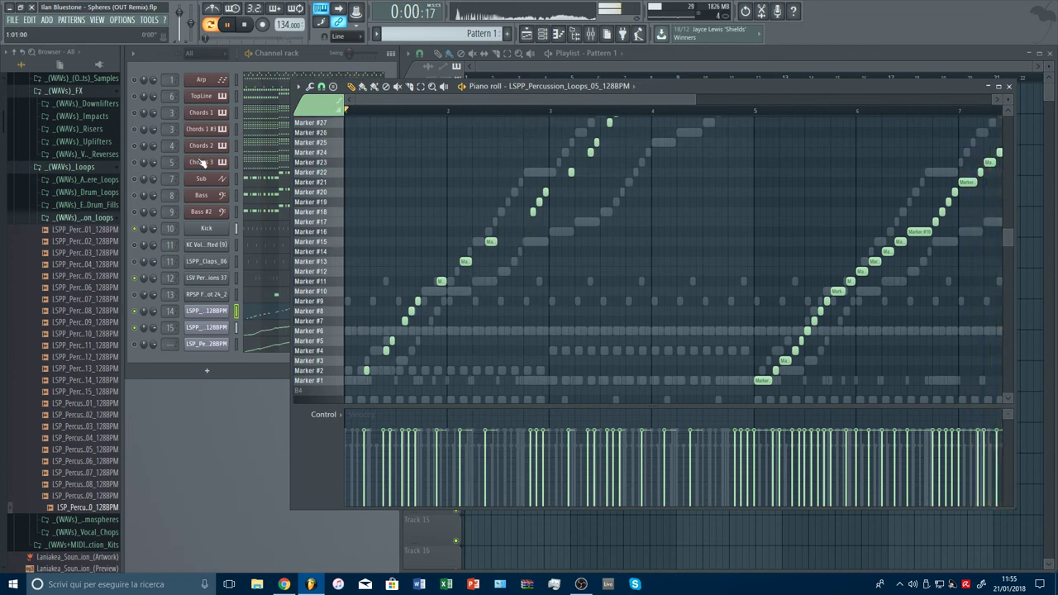
# Replace the LSPP_Percussion_Loops_05 notes in bars 5 to 8 with a copy of the thinned-out first four bars.
pyautogui.scroll(-3, 473, 111)
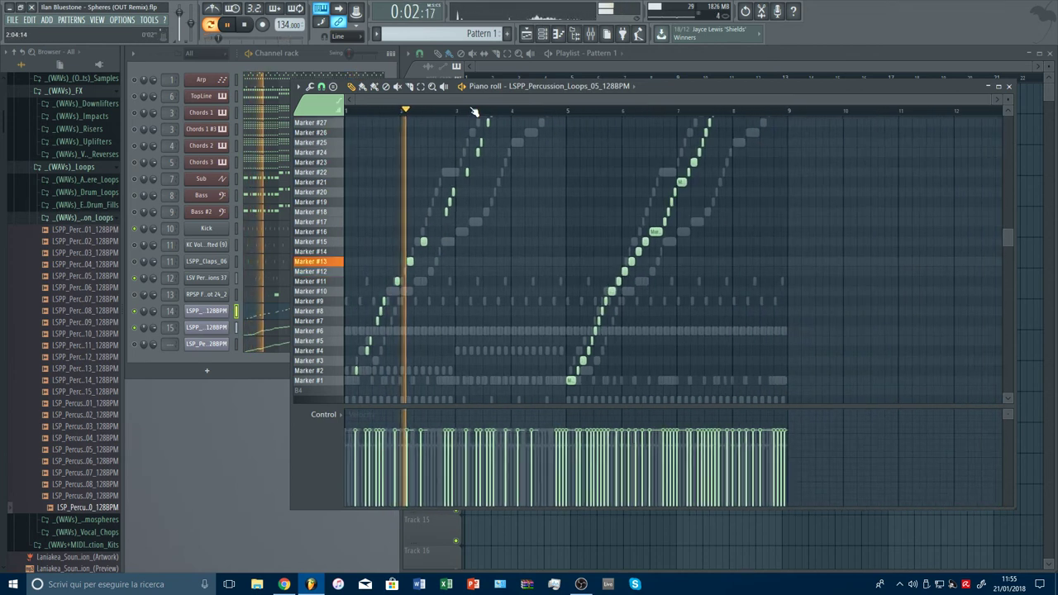
pyautogui.scroll(3, 586, 212)
pyautogui.click(421, 86)
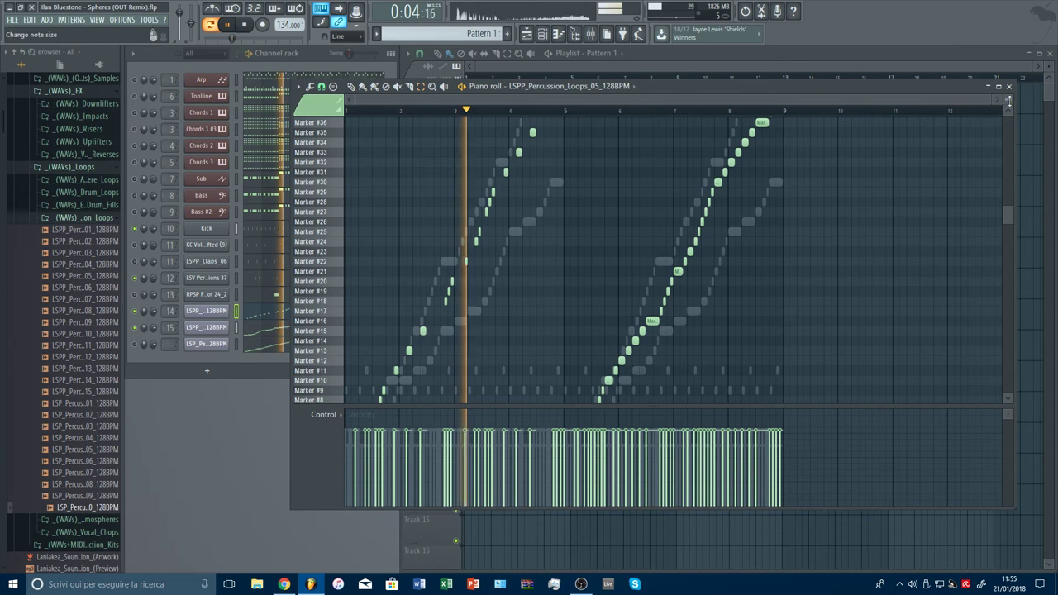
pyautogui.scroll(-3, 858, 174)
pyautogui.moveTo(801, 183)
pyautogui.mouseDown()
pyautogui.moveTo(640, 328)
pyautogui.moveTo(573, 372)
pyautogui.mouseUp()
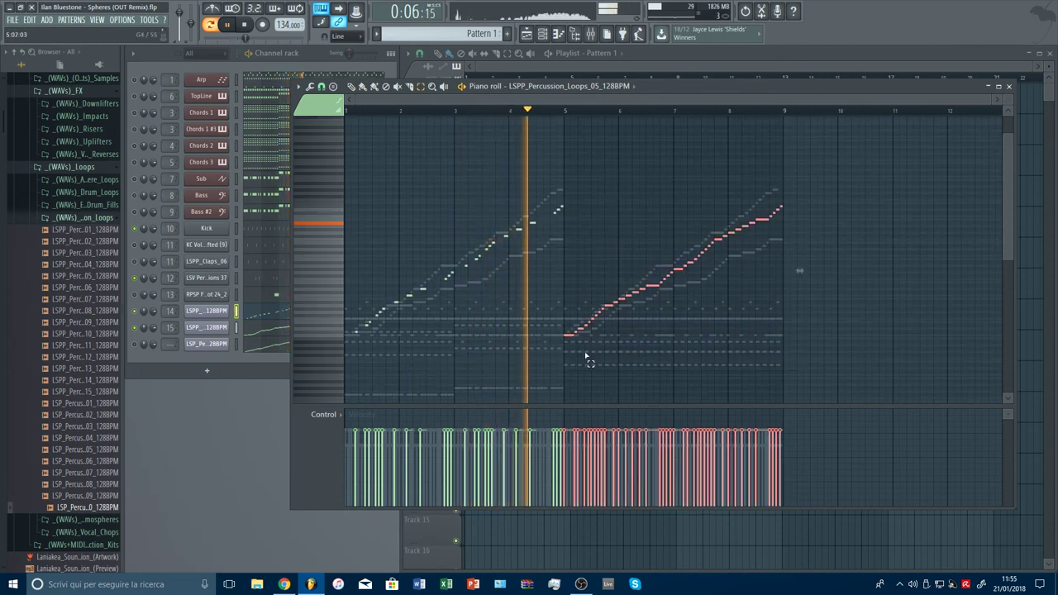
pyautogui.press('Delete')
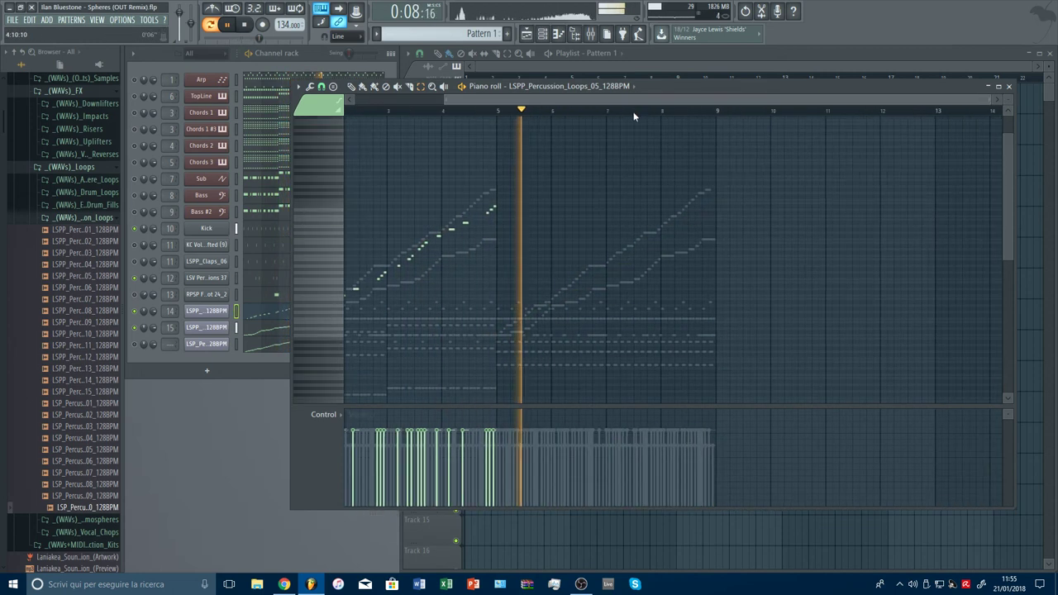
pyautogui.press('F7')
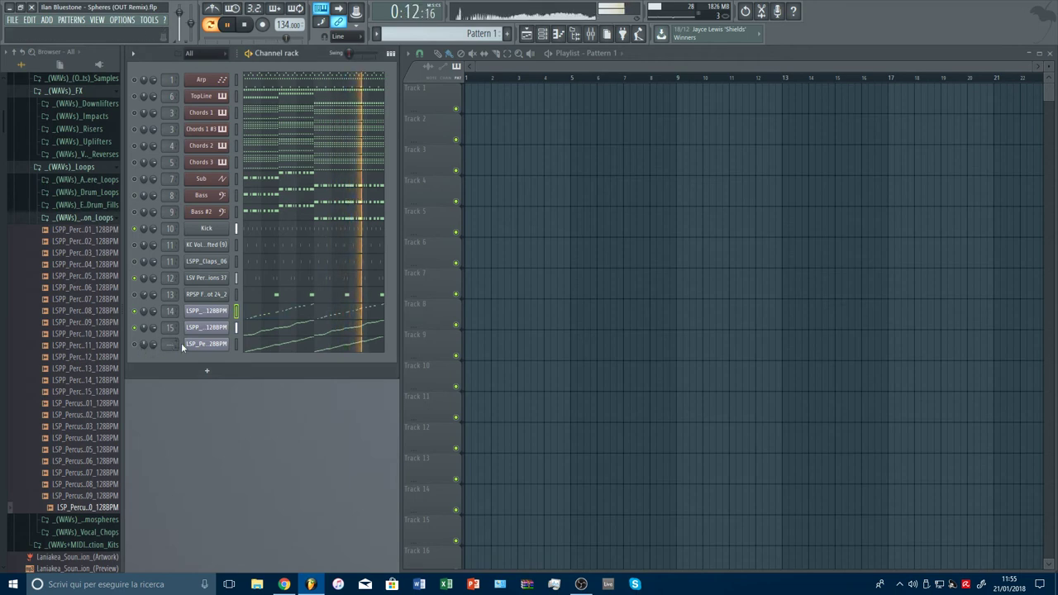
# Route the LSP_Percussion_Loops_01 channel to mixer track 16 and enable that track.
pyautogui.click(211, 344)
pyautogui.press('F9')
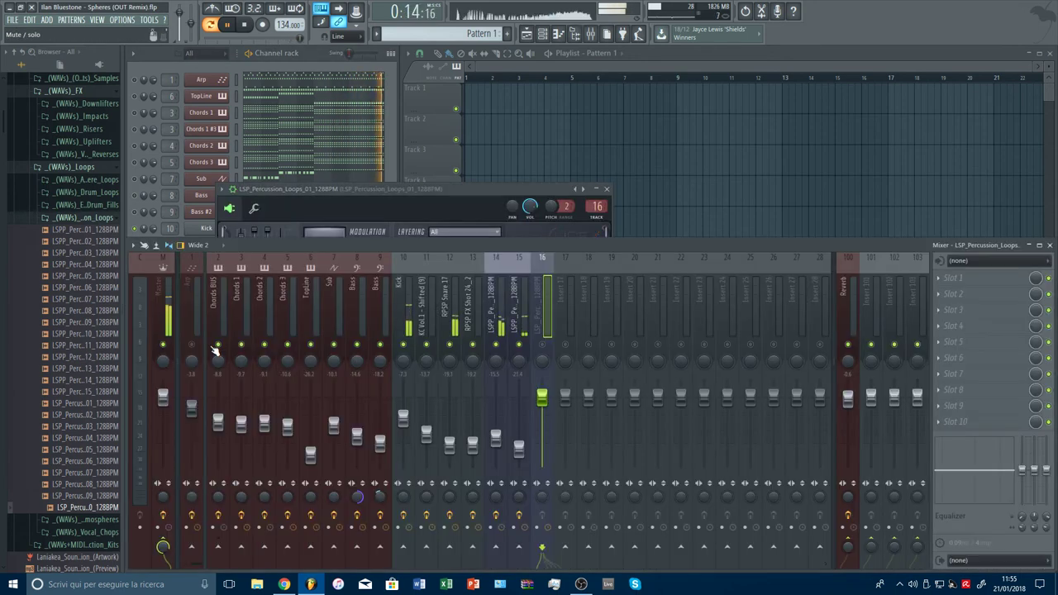
pyautogui.click(542, 345)
pyautogui.press('F9')
pyautogui.press('Escape')
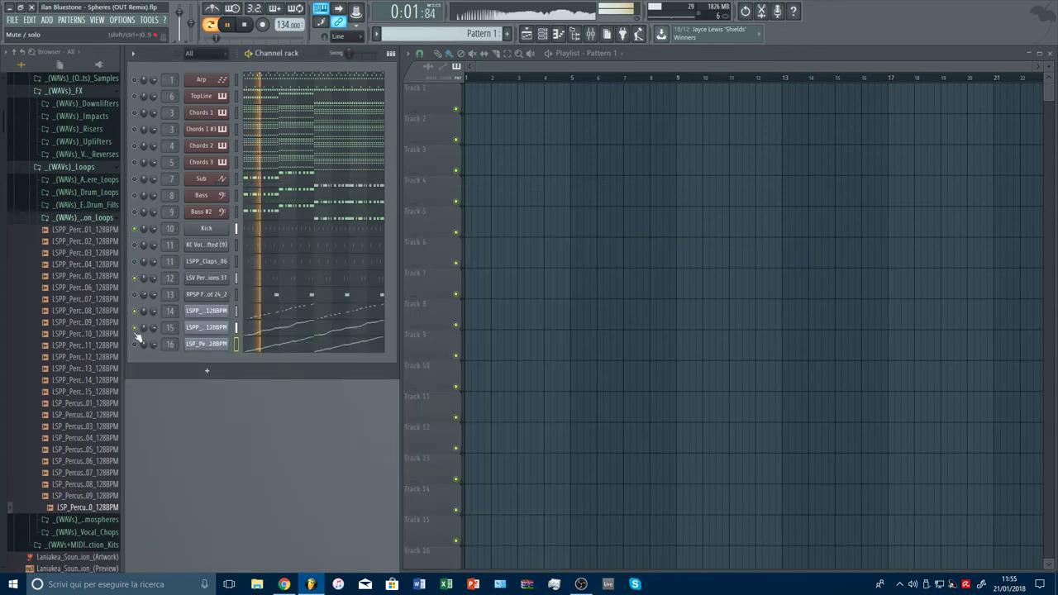
# Lower mixer track 16 to about -13 dB, add Fruity Parametric EQ 2 to it, and switch to the EQ's next preset.
pyautogui.press('F9')
pyautogui.moveTo(541, 395); pyautogui.dragTo(543, 435)
pyautogui.click(949, 279)
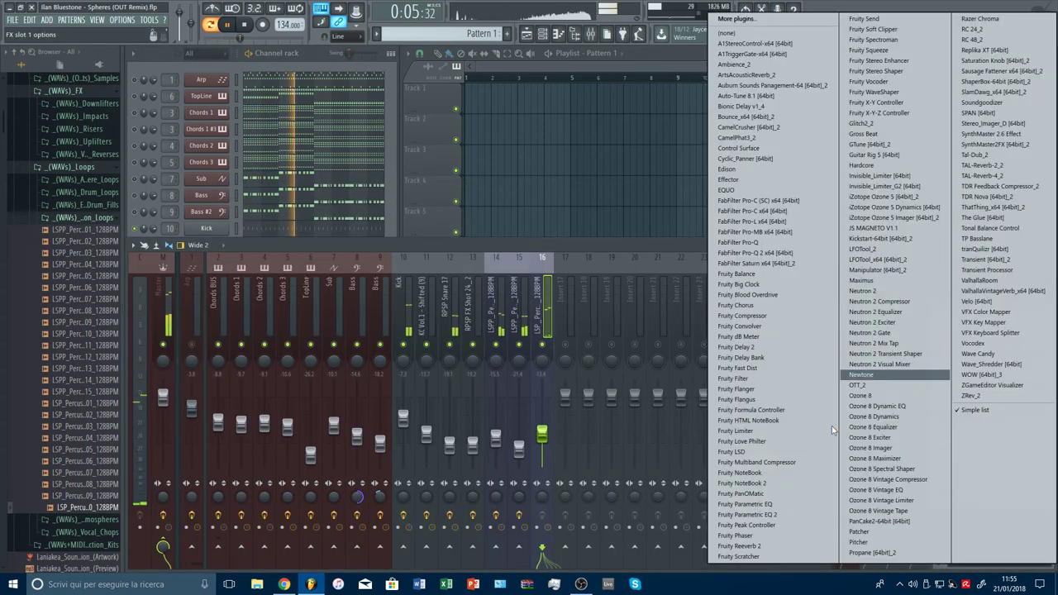
pyautogui.click(773, 515)
pyautogui.click(472, 131)
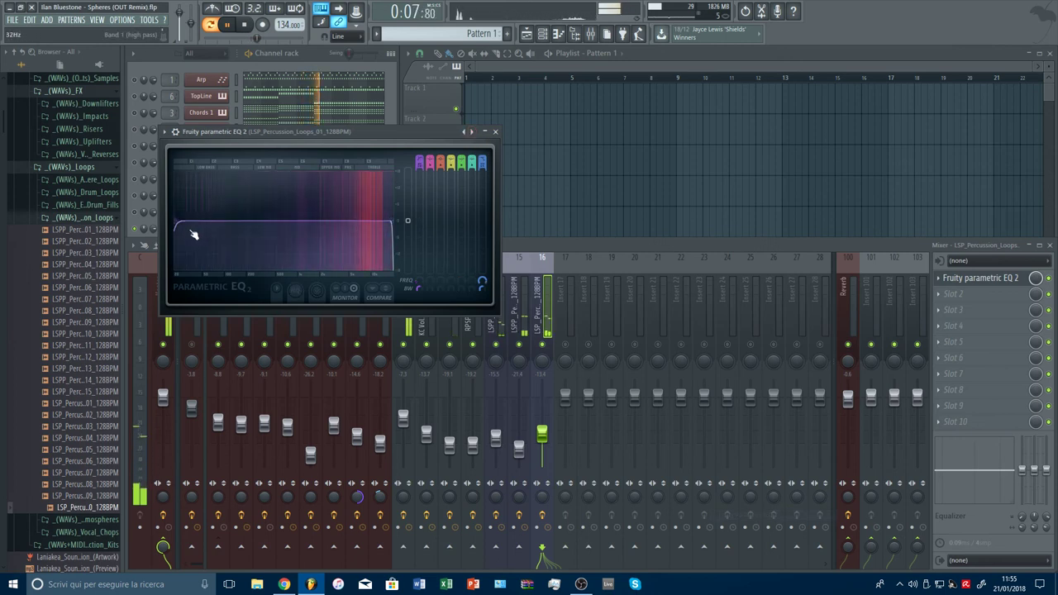
# Raise the band 1 high-pass cutoff of mixer track 16's Fruity Parametric EQ 2 and restart playback.
pyautogui.scroll(5, 191, 234)
pyautogui.moveTo(177, 222); pyautogui.dragTo(237, 222)
pyautogui.press('space')
pyautogui.press('space')
pyautogui.press('Escape')
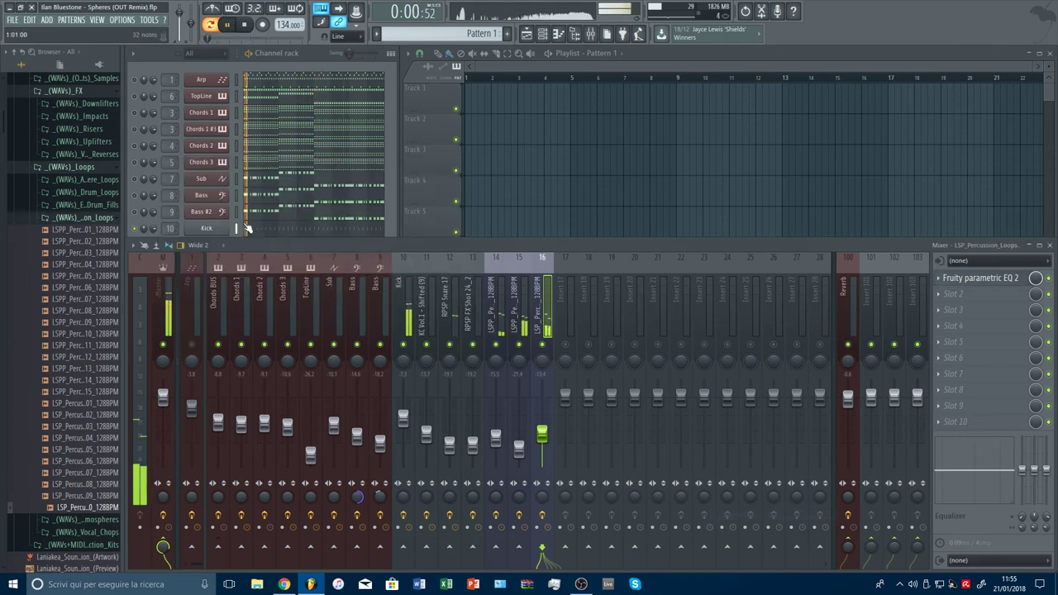
# Examine the LSP_Percussion_Loops_01 and LSPP_Percussion_Loops_06 notes in the piano roll, focusing on bars 5 to 8 and the loop end.
pyautogui.press('F9')
pyautogui.click(326, 346)
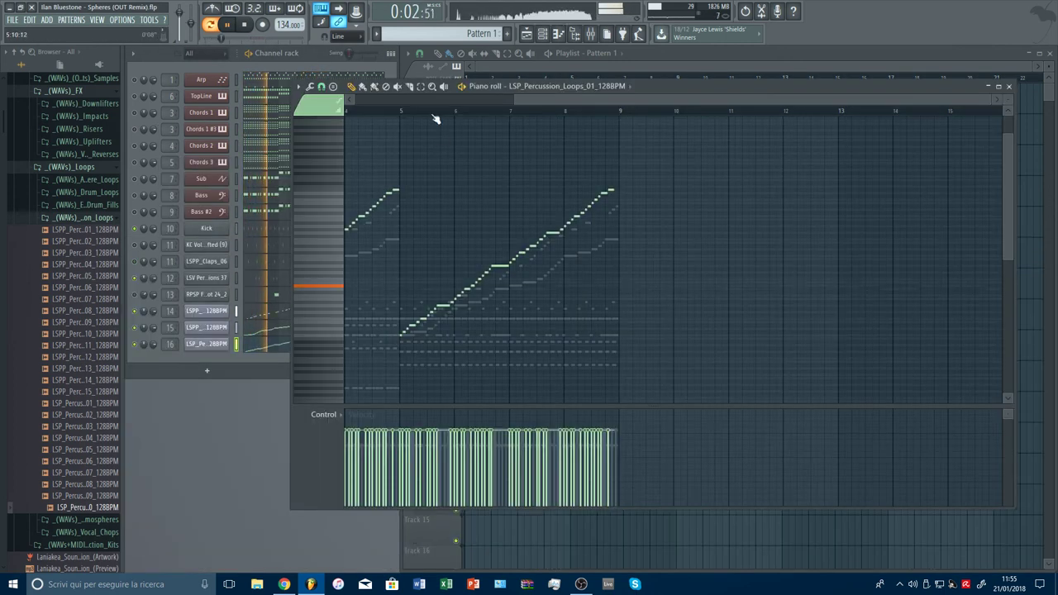
pyautogui.scroll(3, 410, 114)
pyautogui.scroll(-2, 408, 114)
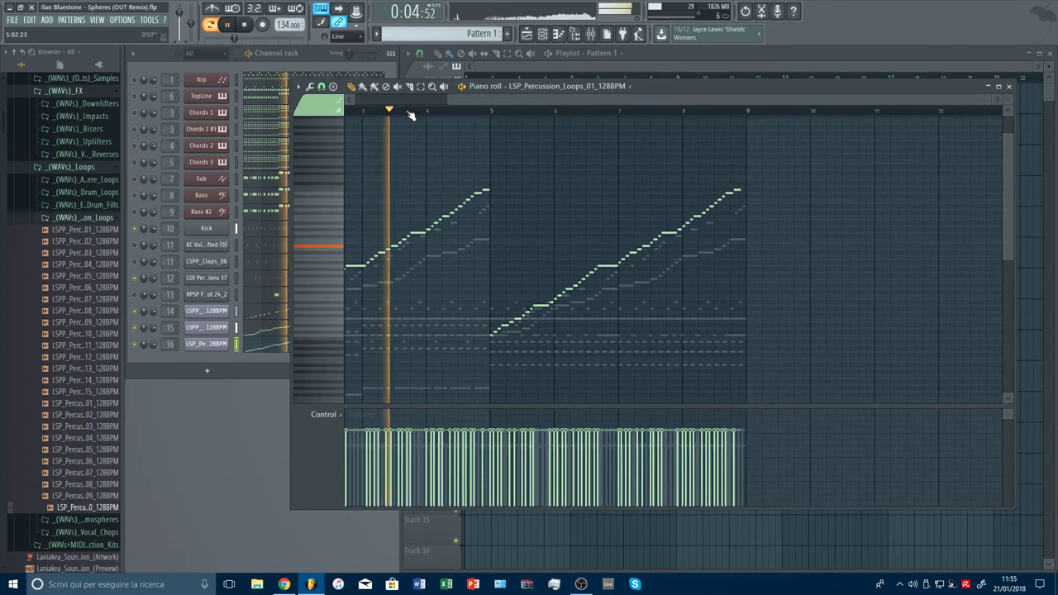
pyautogui.scroll(-2, 406, 114)
pyautogui.press('F7')
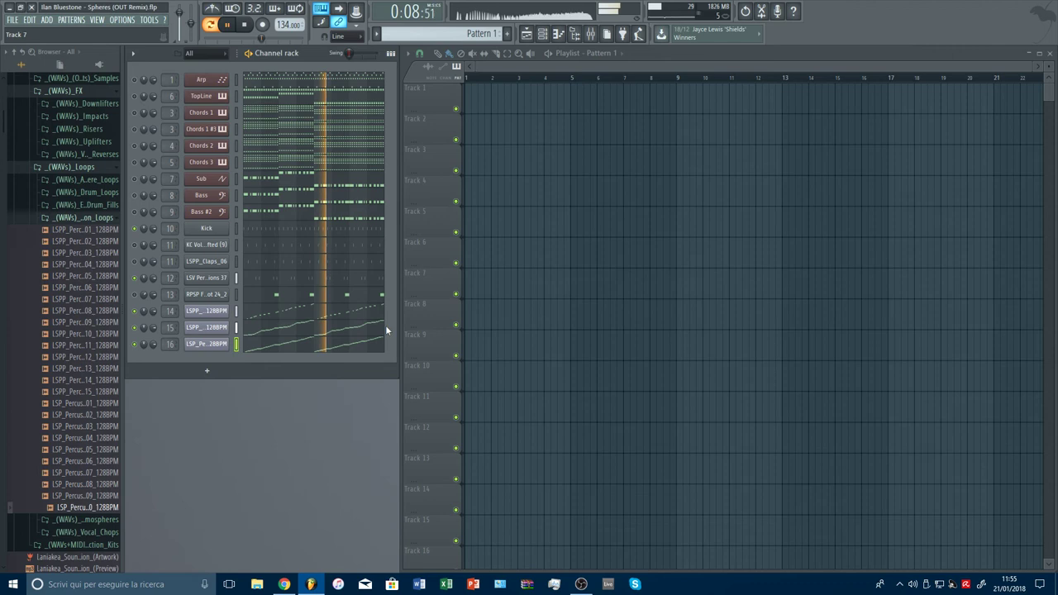
pyautogui.press('space')
pyautogui.click(320, 334)
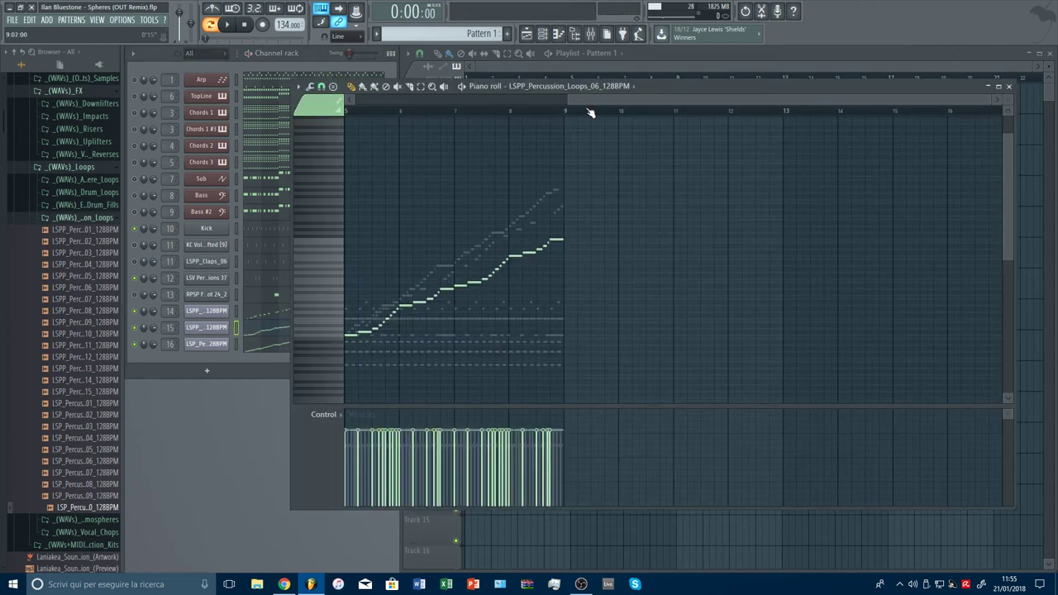
pyautogui.moveTo(589, 99); pyautogui.dragTo(547, 99)
pyautogui.scroll(5, 609, 110)
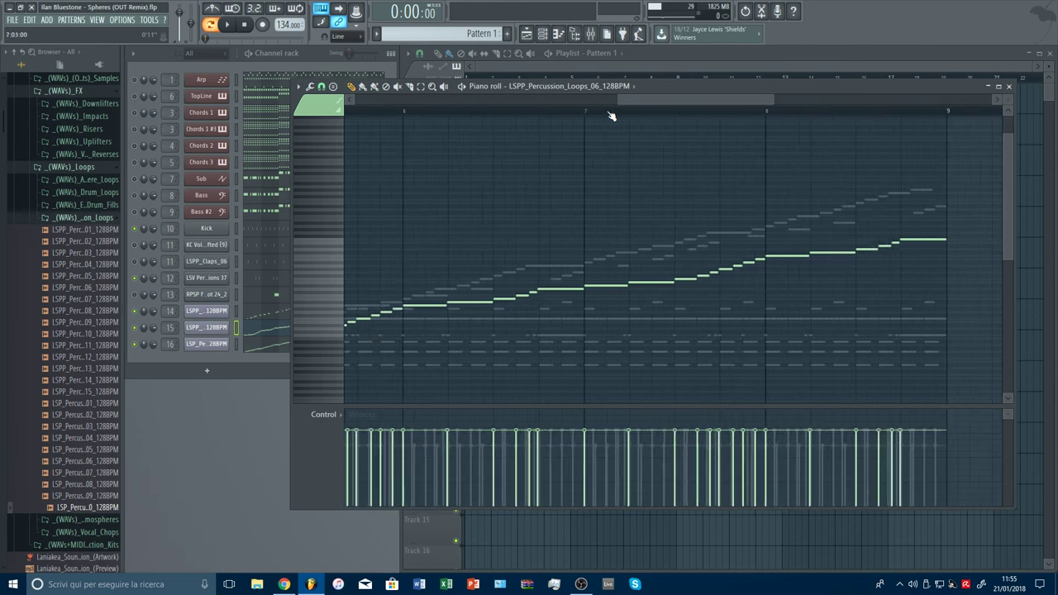
pyautogui.moveTo(660, 102); pyautogui.dragTo(755, 101)
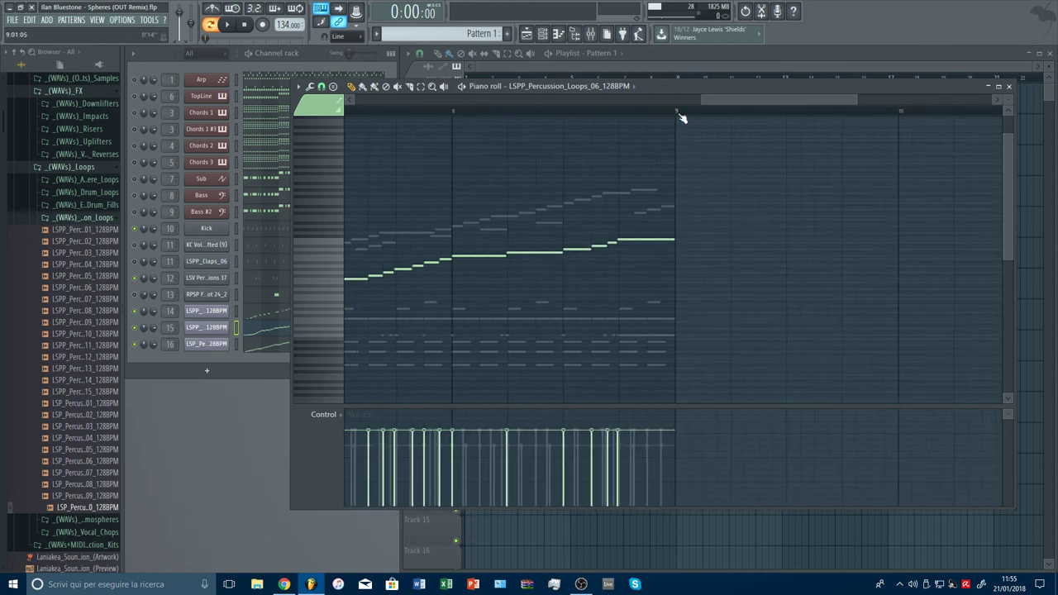
pyautogui.scroll(2, 681, 116)
pyautogui.press('Escape')
# Compare the end of the LSP_Percussion_Loops_01 notes with the bar 9 line, then play the pattern.
pyautogui.click(322, 350)
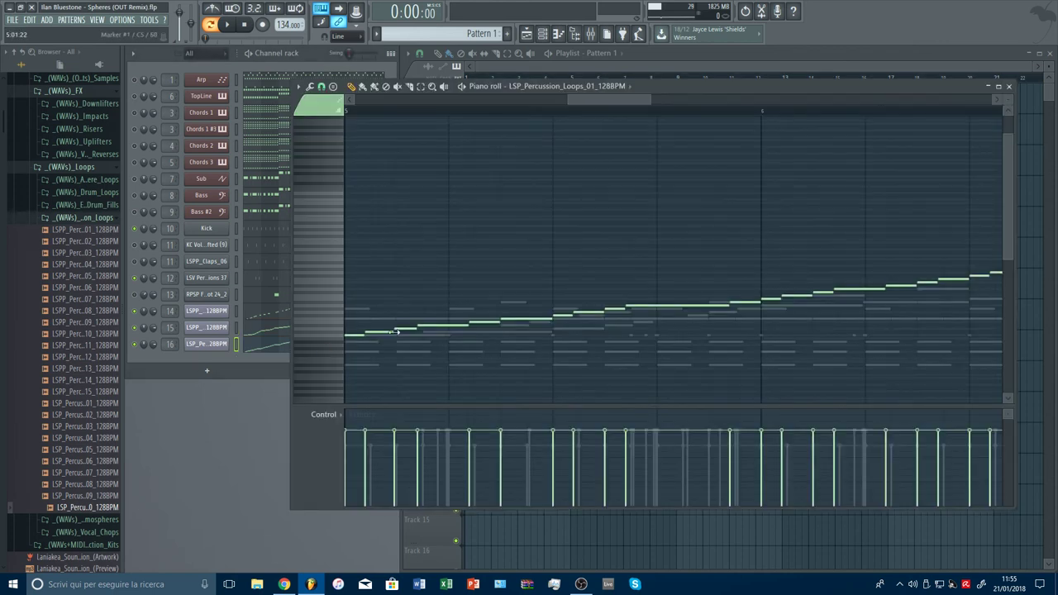
pyautogui.scroll(-1, 590, 118)
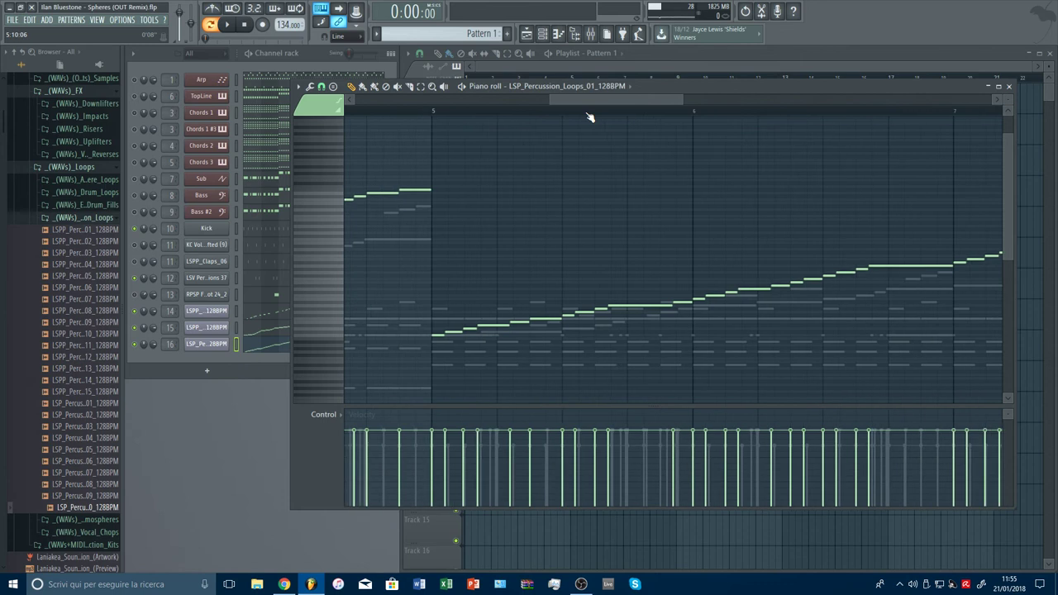
pyautogui.scroll(-2, 590, 117)
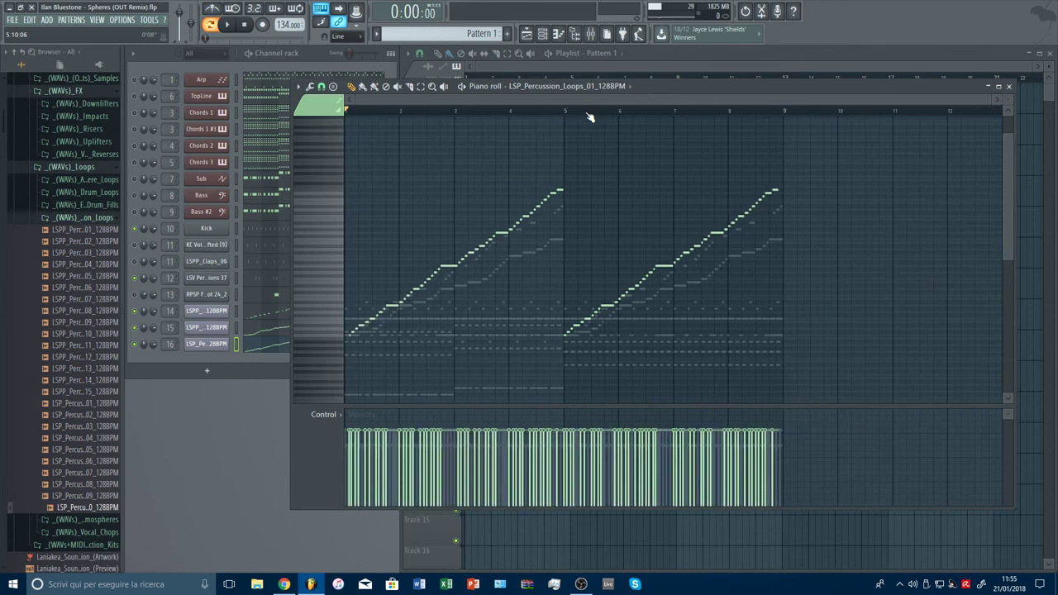
pyautogui.moveTo(795, 176); pyautogui.dragTo(566, 387)
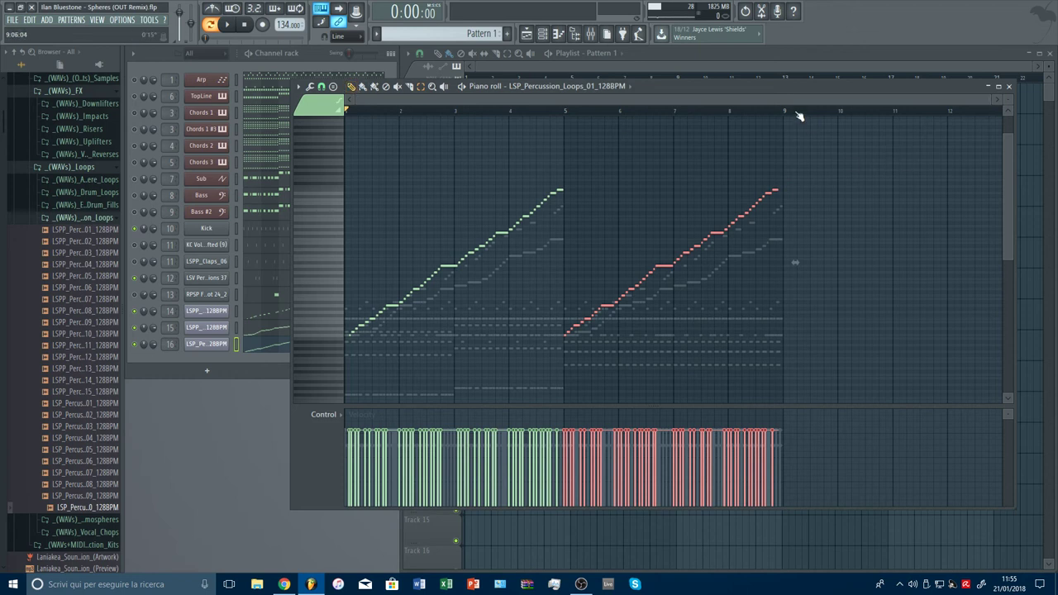
pyautogui.scroll(3, 795, 113)
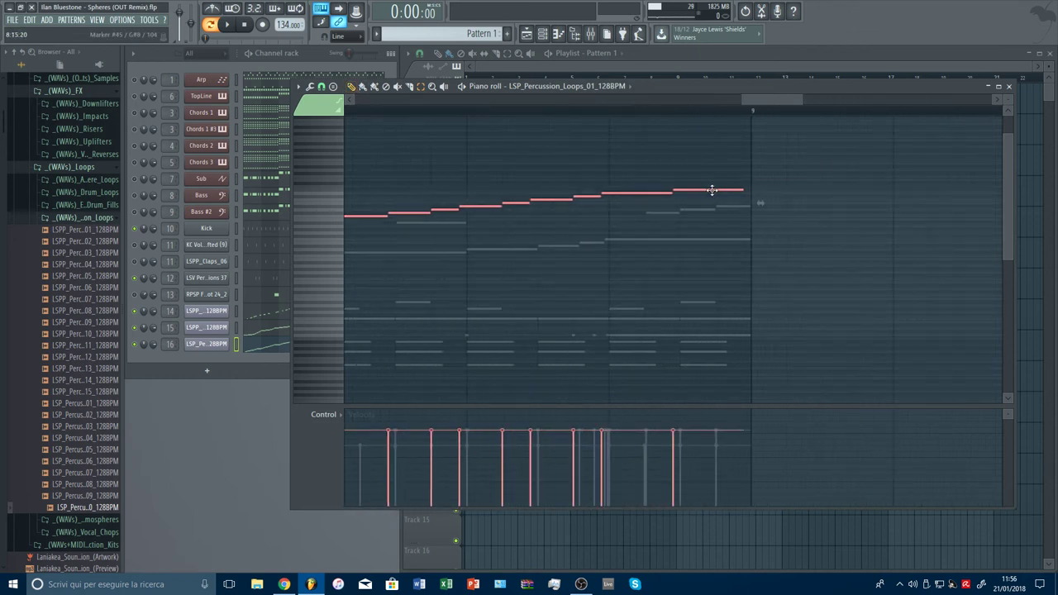
pyautogui.scroll(3, 754, 117)
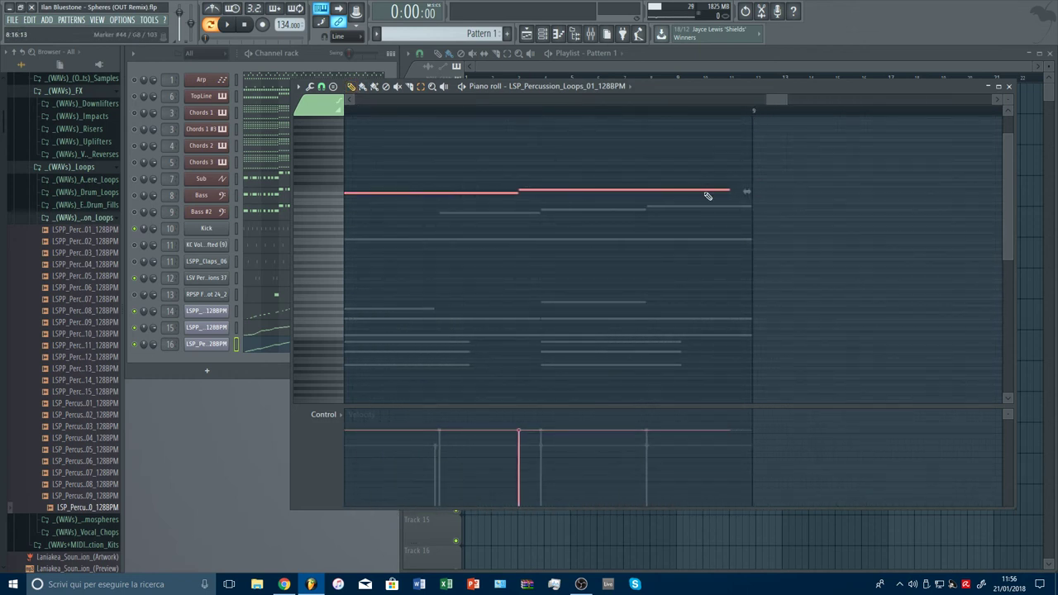
pyautogui.press('F7')
pyautogui.press('space')
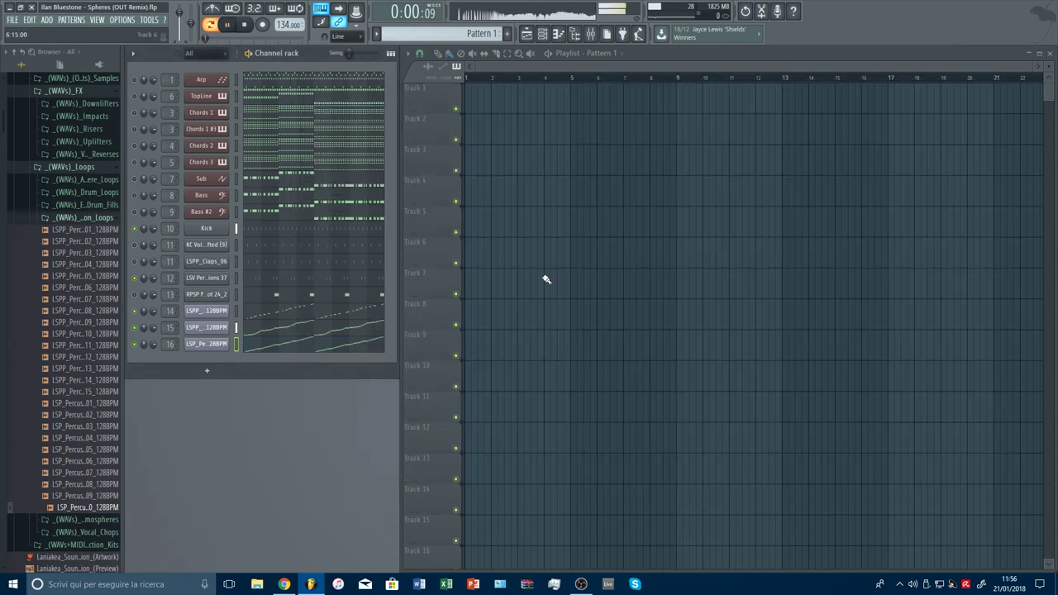
# Lower mixer track 15 to about -22.7 dB and add Fruity Stereo Enhancer in its fourth effect slot.
pyautogui.click(590, 33)
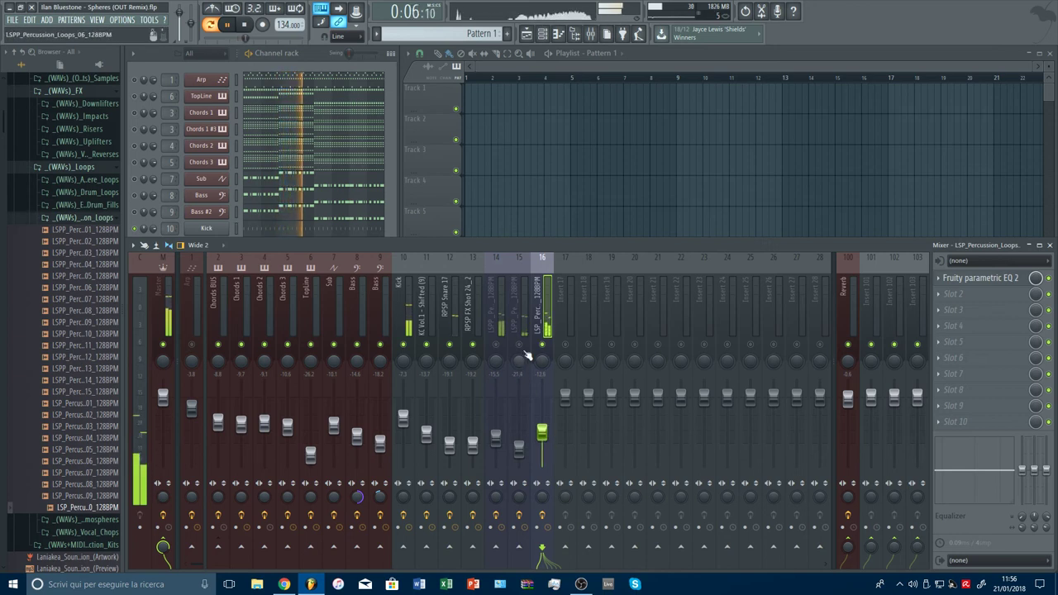
pyautogui.click(518, 449)
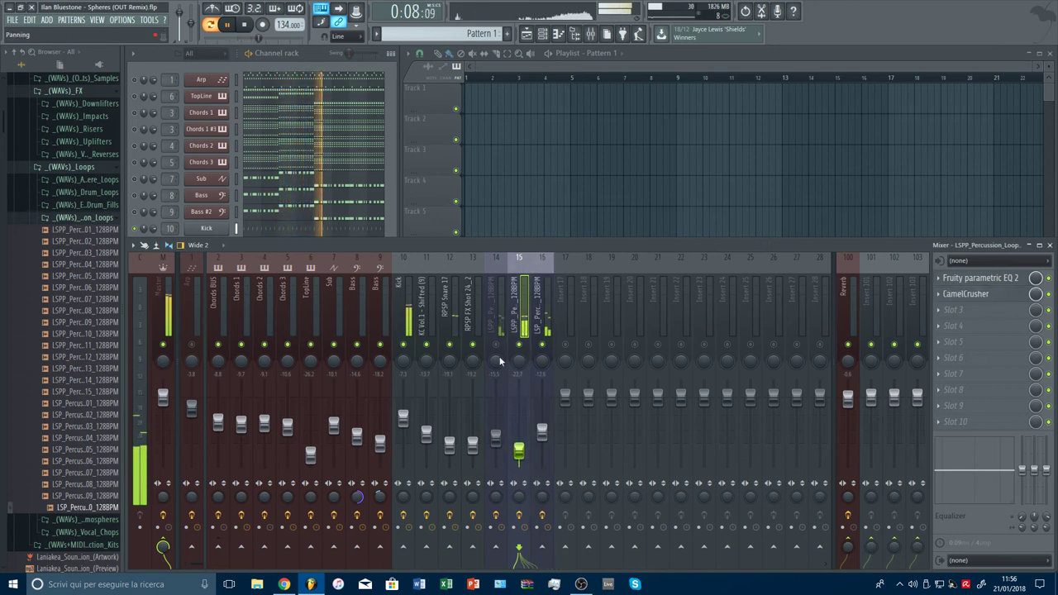
pyautogui.click(955, 314)
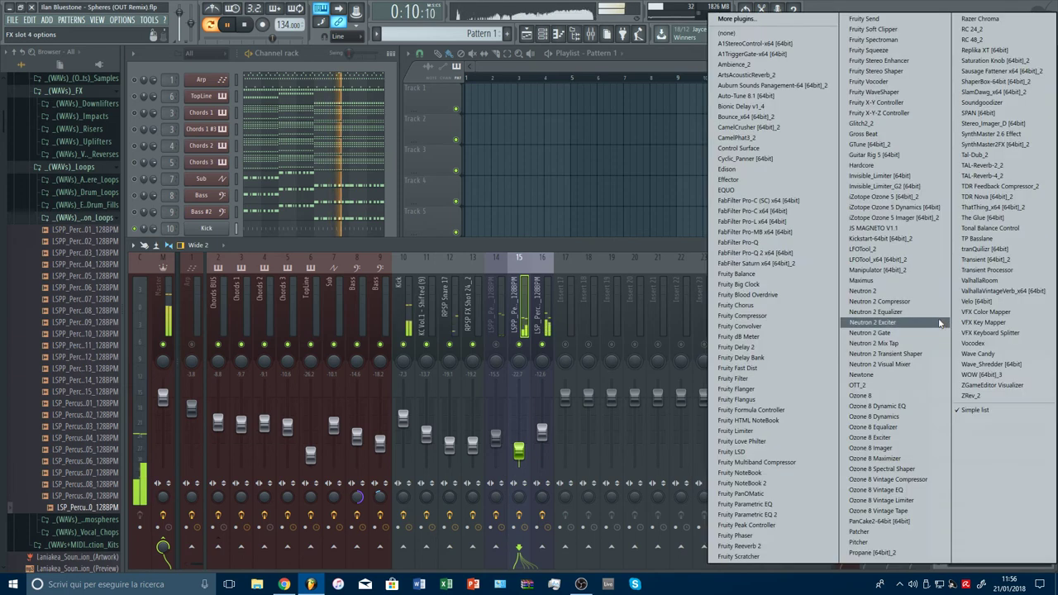
pyautogui.click(901, 61)
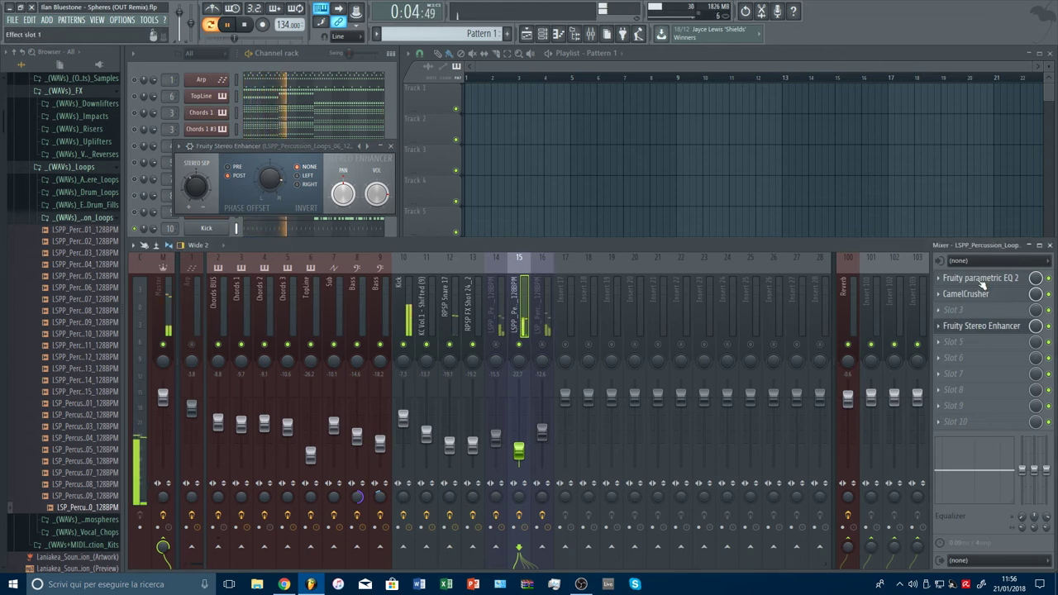
# Adjust the high band and the low-mid band of mixer track 15's Fruity Parametric EQ 2.
pyautogui.click(980, 279)
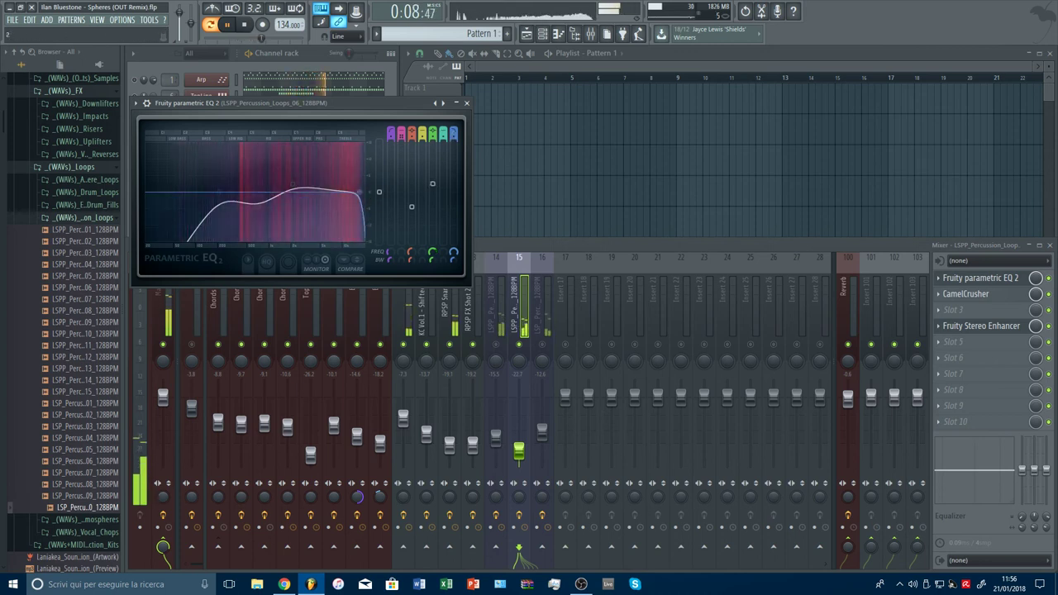
pyautogui.moveTo(357, 193); pyautogui.dragTo(306, 181)
pyautogui.moveTo(253, 207)
pyautogui.mouseDown()
pyautogui.moveTo(222, 188)
pyautogui.moveTo(239, 203)
pyautogui.moveTo(267, 202)
pyautogui.moveTo(258, 198)
pyautogui.mouseUp()
pyautogui.press('Escape')
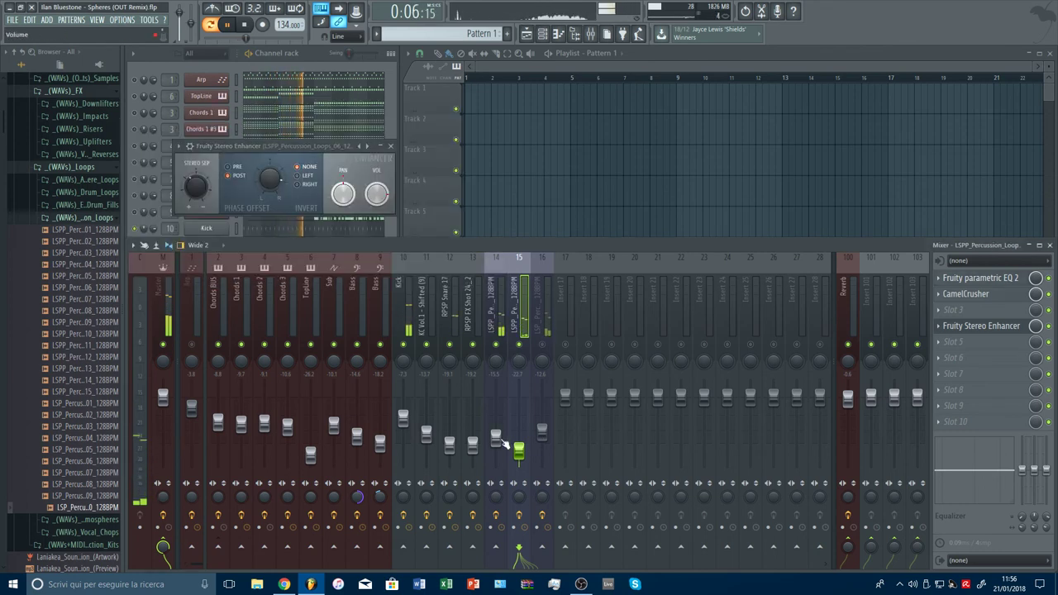
# Lower mixer track 14 to about -16.4 dB and unmute track 16.
pyautogui.moveTo(500, 437); pyautogui.dragTo(500, 443)
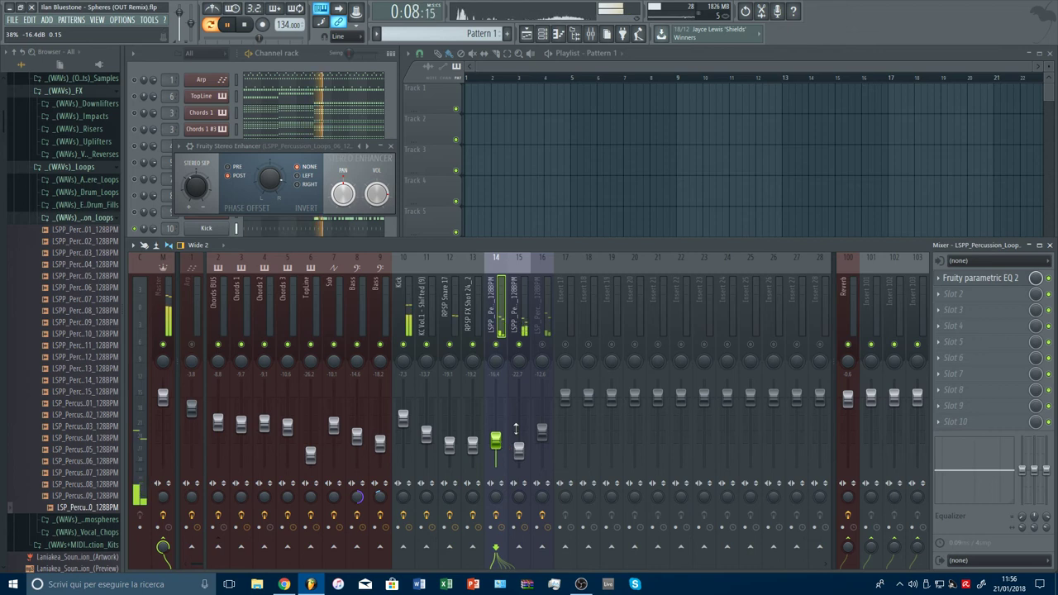
pyautogui.click(544, 344)
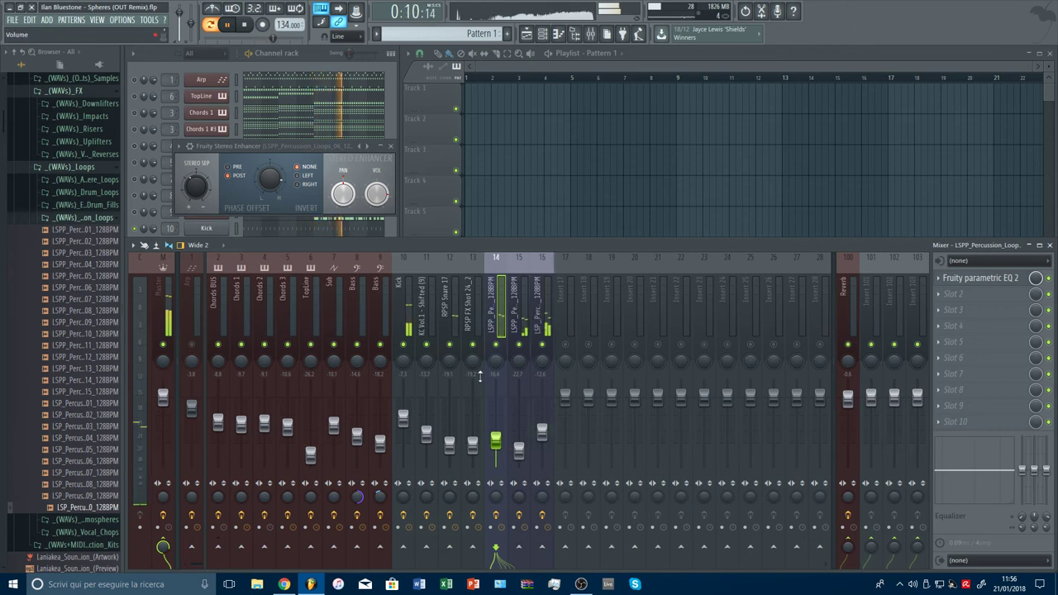
pyautogui.press('F9')
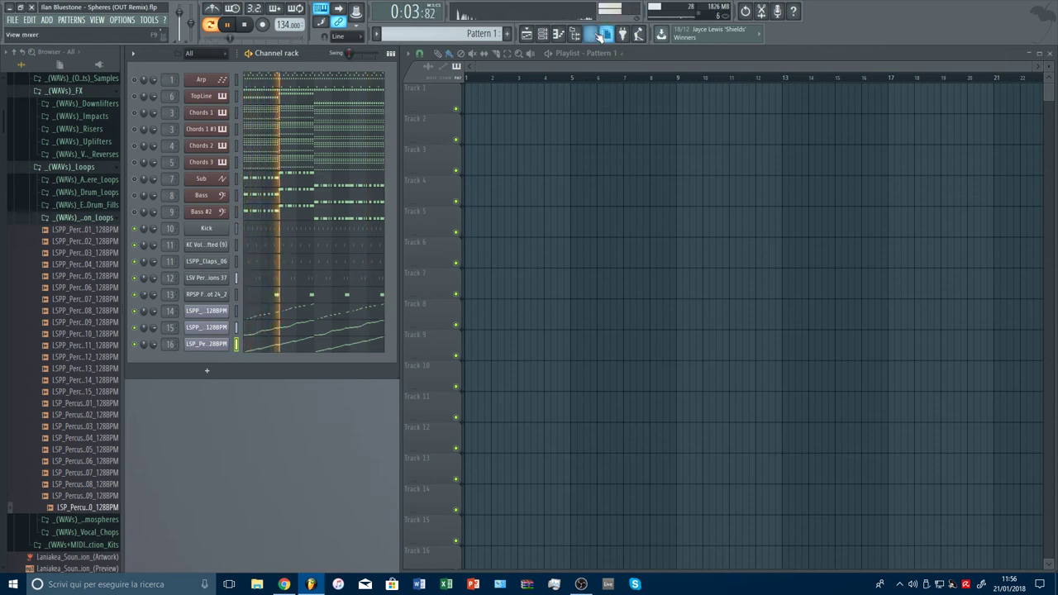
# Lower mixer track 11, KC Vol.1 - Shifted (9), to about -21.6 dB and stop playback.
pyautogui.press('F9')
pyautogui.moveTo(425, 431); pyautogui.dragTo(426, 450)
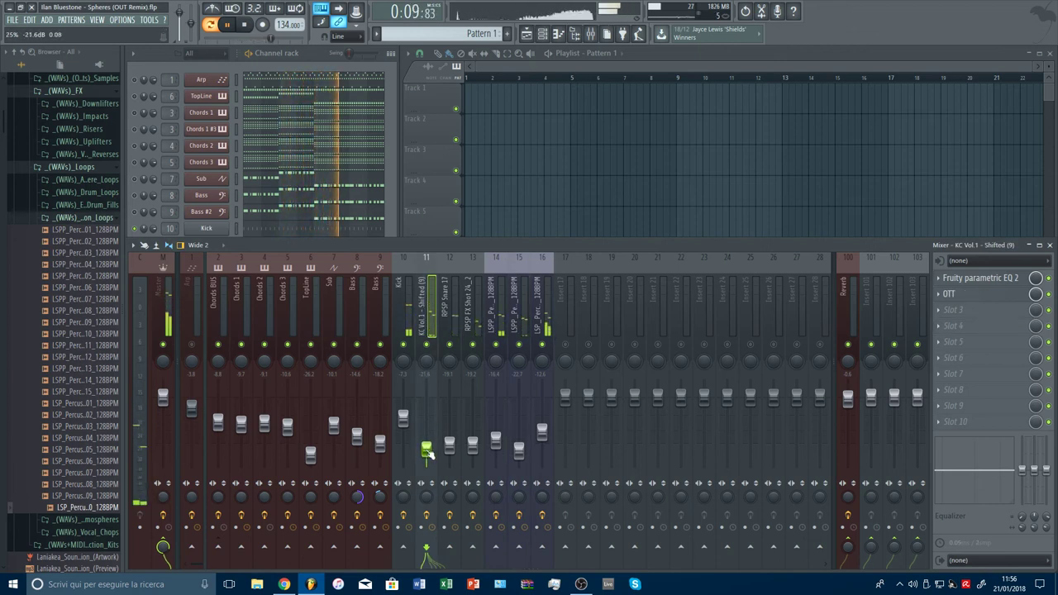
pyautogui.press('F9')
pyautogui.press('space')
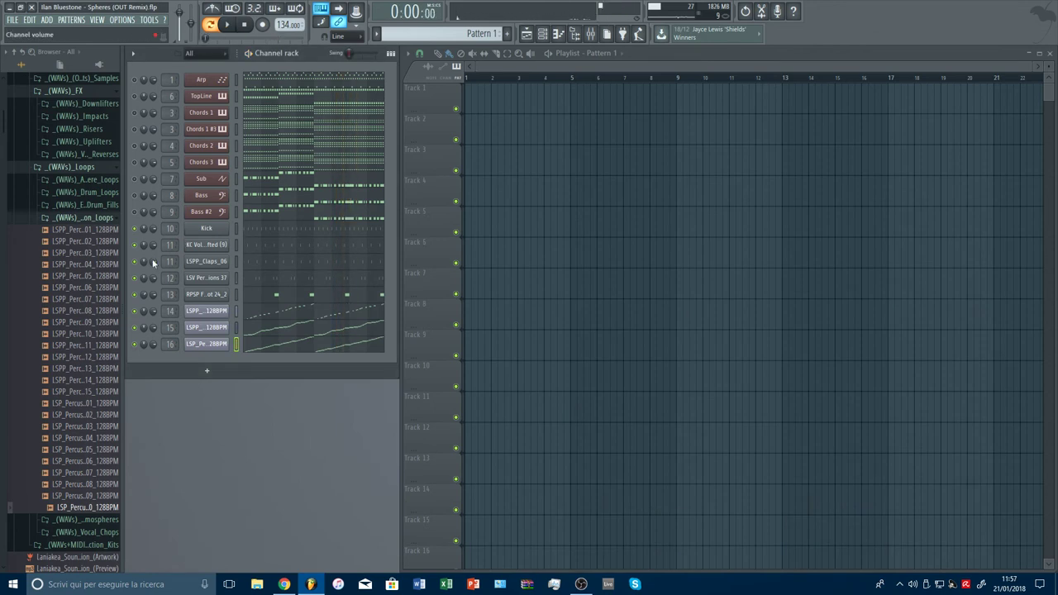
# Collapse the percussion loops folder and open the Drum Fills folder inside _(WAVs)_Loops of the Ultimate Trance Collection.
pyautogui.click(94, 217)
pyautogui.click(91, 169)
pyautogui.scroll(4, 89, 194)
pyautogui.click(83, 231)
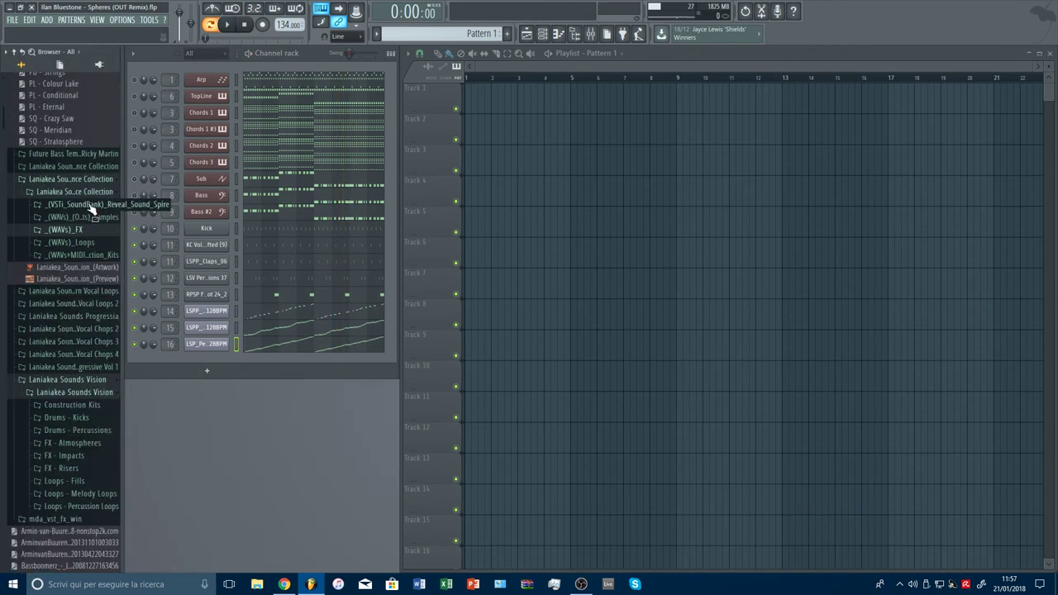
pyautogui.click(83, 194)
pyautogui.click(83, 193)
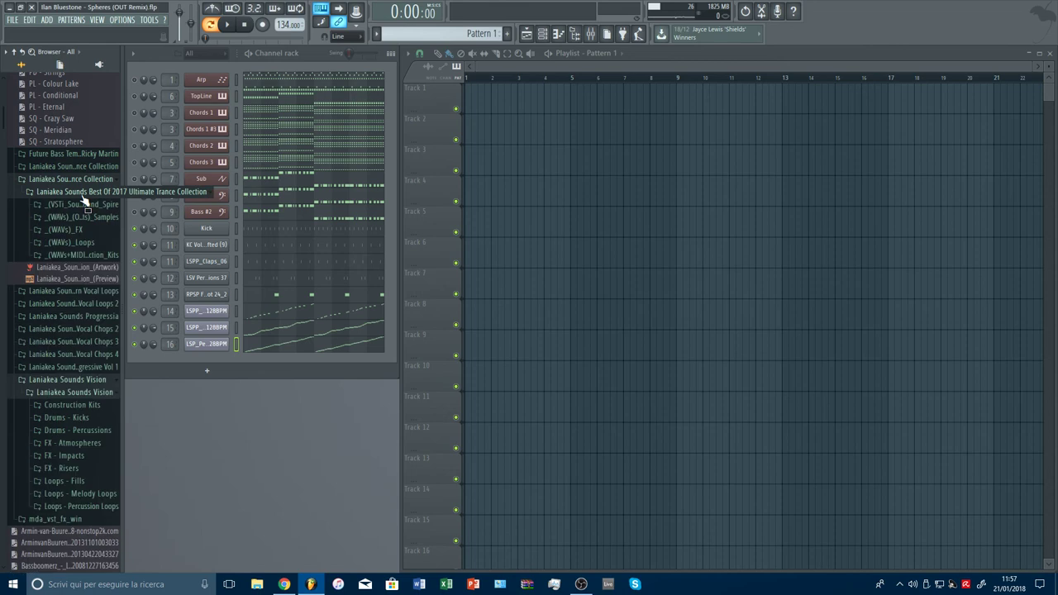
pyautogui.click(93, 254)
pyautogui.click(94, 254)
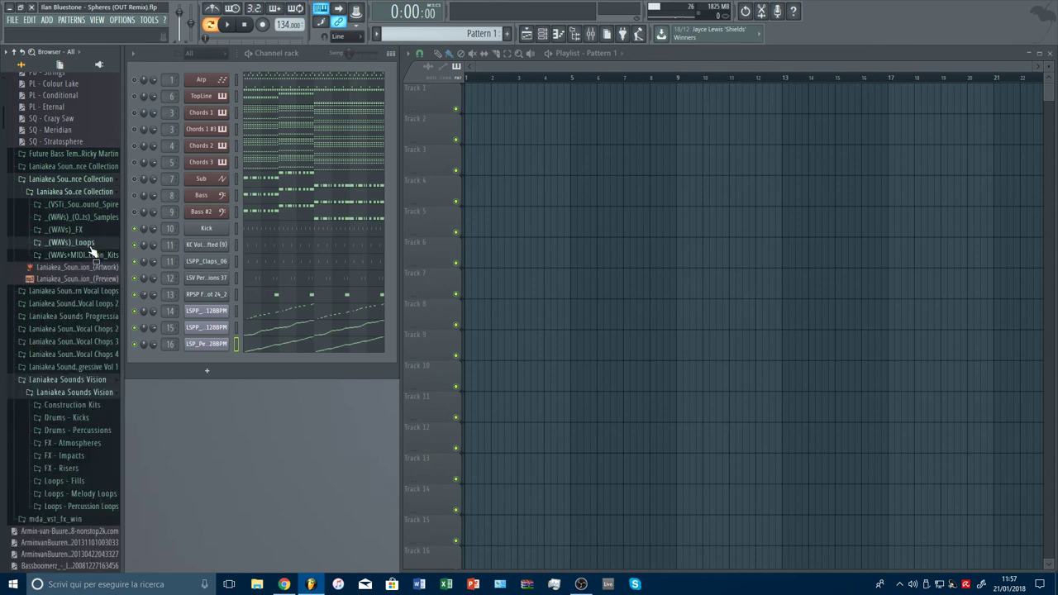
pyautogui.click(90, 244)
pyautogui.click(93, 280)
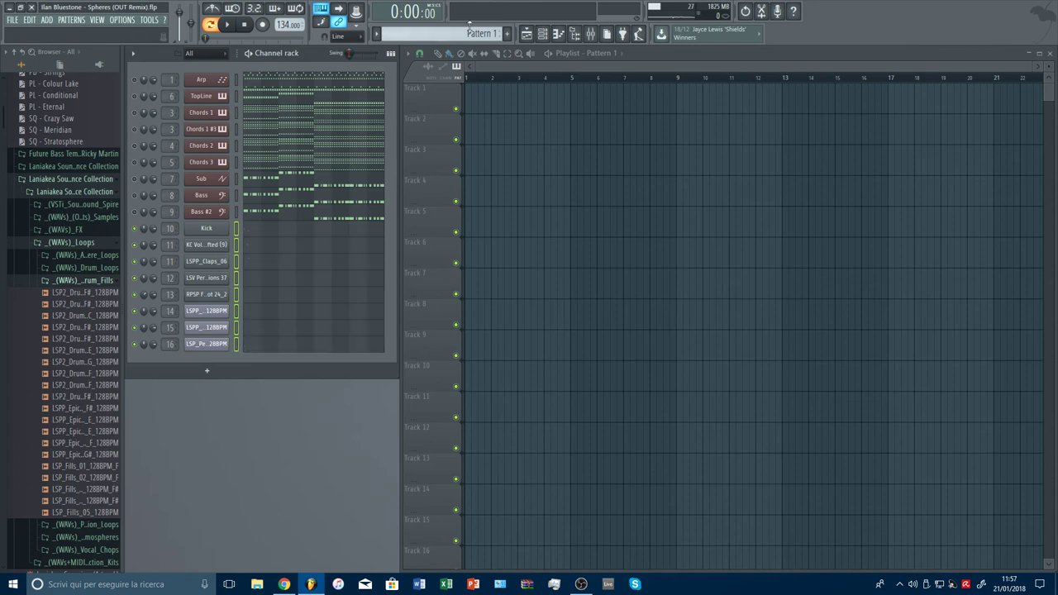
# Paste the notes cut from Pattern 1's Kick through LSP_Percussion_Loops_01 channels into Pattern 4.
pyautogui.scroll(-3, 470, 33)
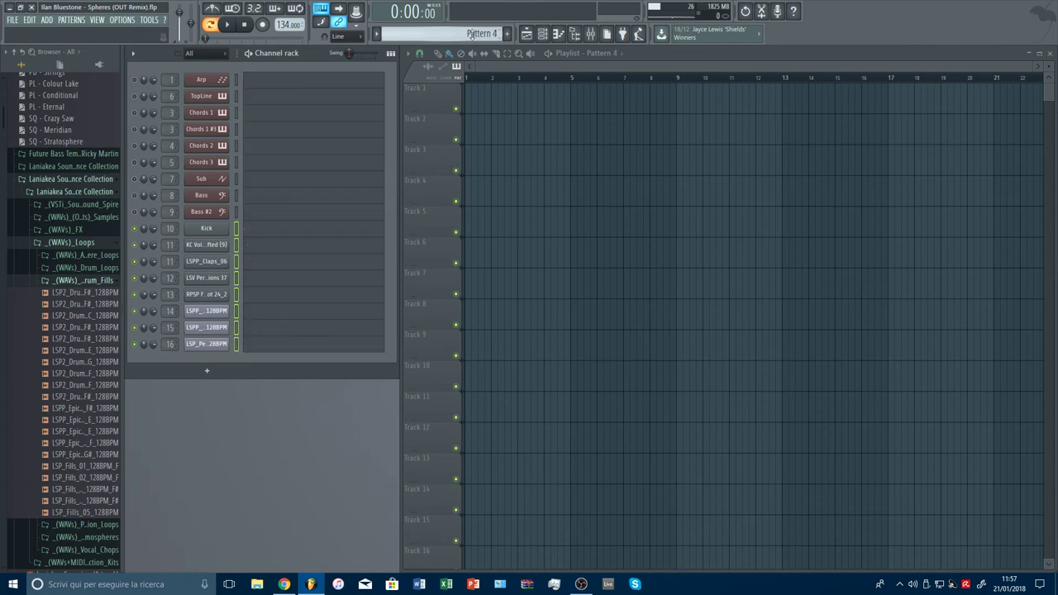
pyautogui.hotkey('ctrl', 'v')
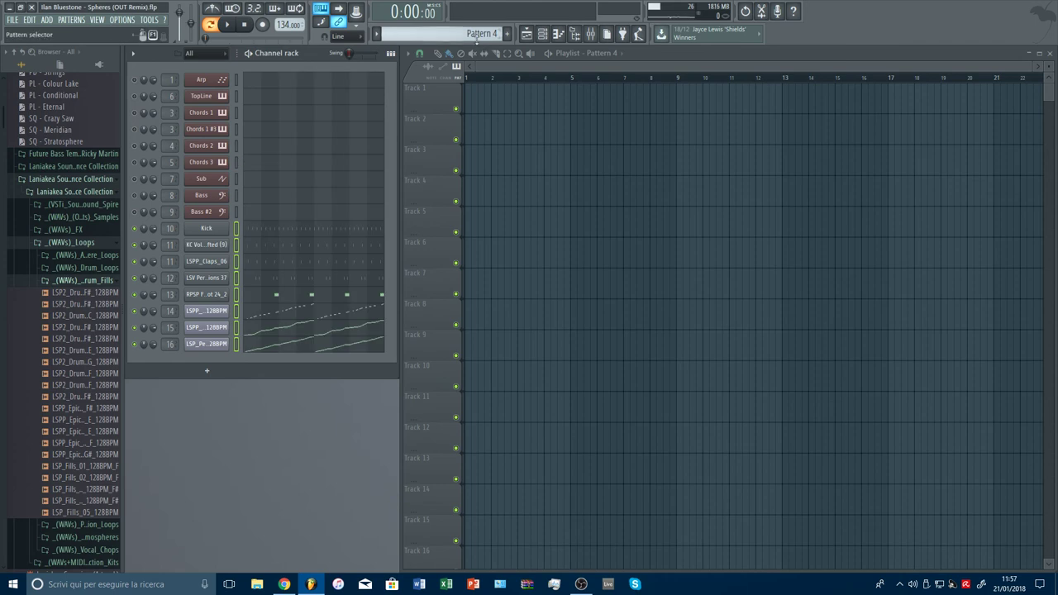
# Rename the KC Vol.1 - Shifted (9) channel as Clap.
pyautogui.rightClick(206, 244)
pyautogui.click(268, 259)
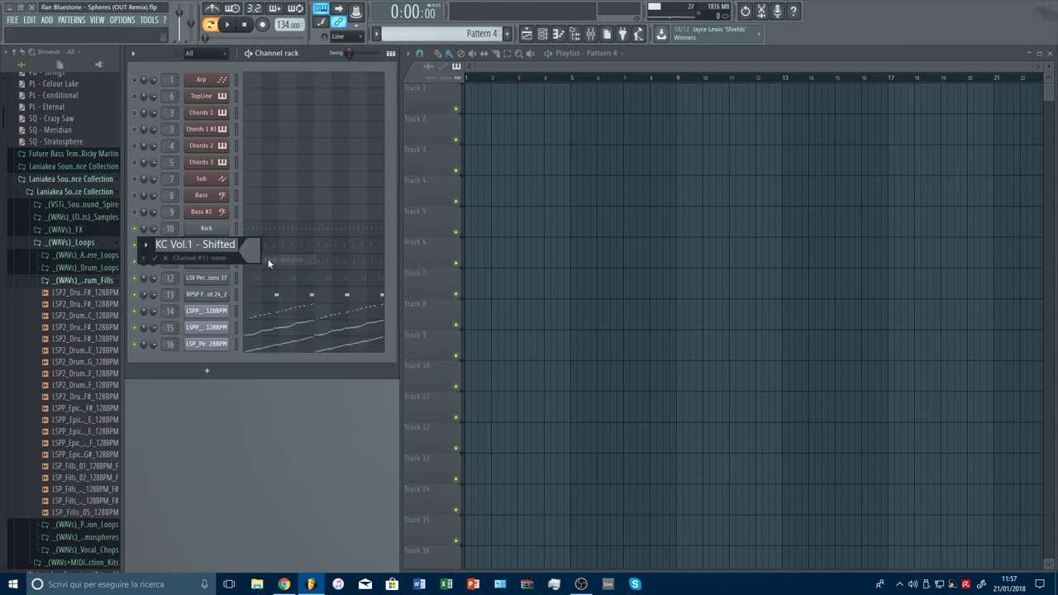
pyautogui.write('Clap')
pyautogui.press('Return')
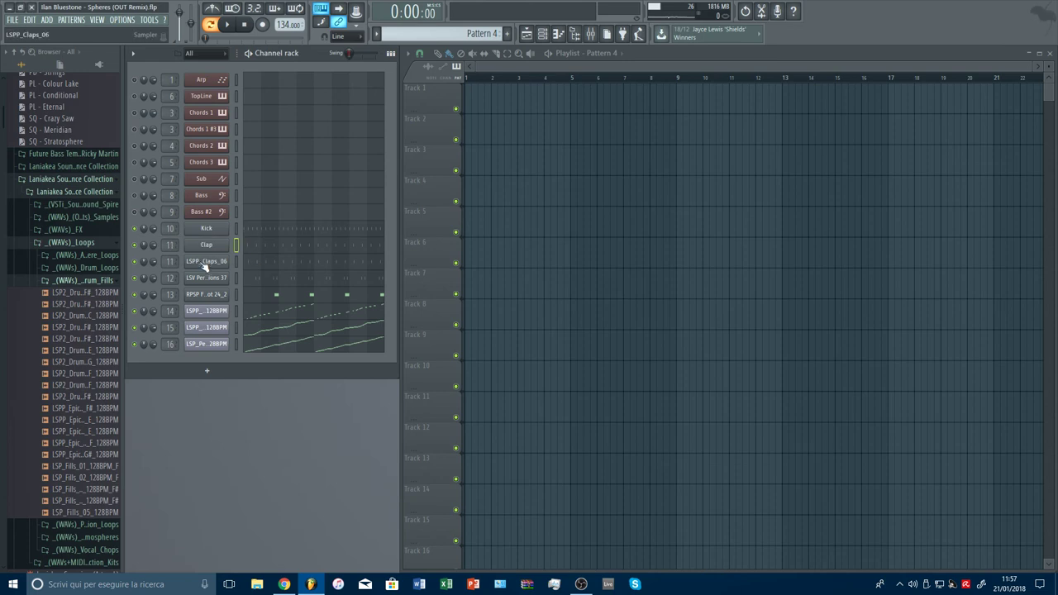
# Rename the LSPP_Claps_06 channel as Clap 2 and give it the snare drum icon.
pyautogui.rightClick(204, 265)
pyautogui.click(264, 278)
pyautogui.write('Clap')
pyautogui.press('Return')
pyautogui.rightClick(229, 261)
pyautogui.click(252, 276)
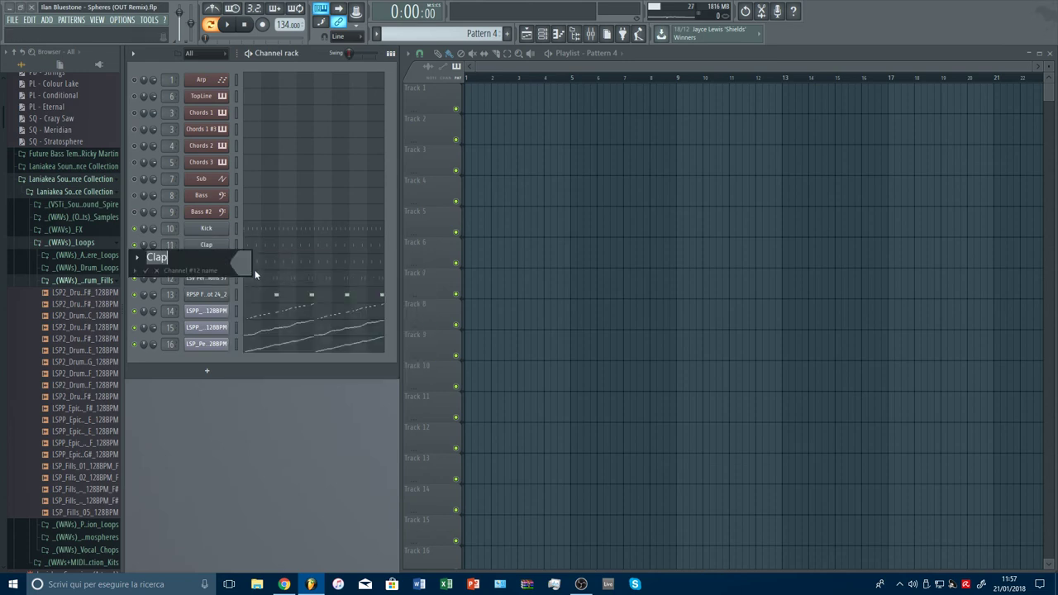
pyautogui.press('End')
pyautogui.write('2')
pyautogui.click(135, 257)
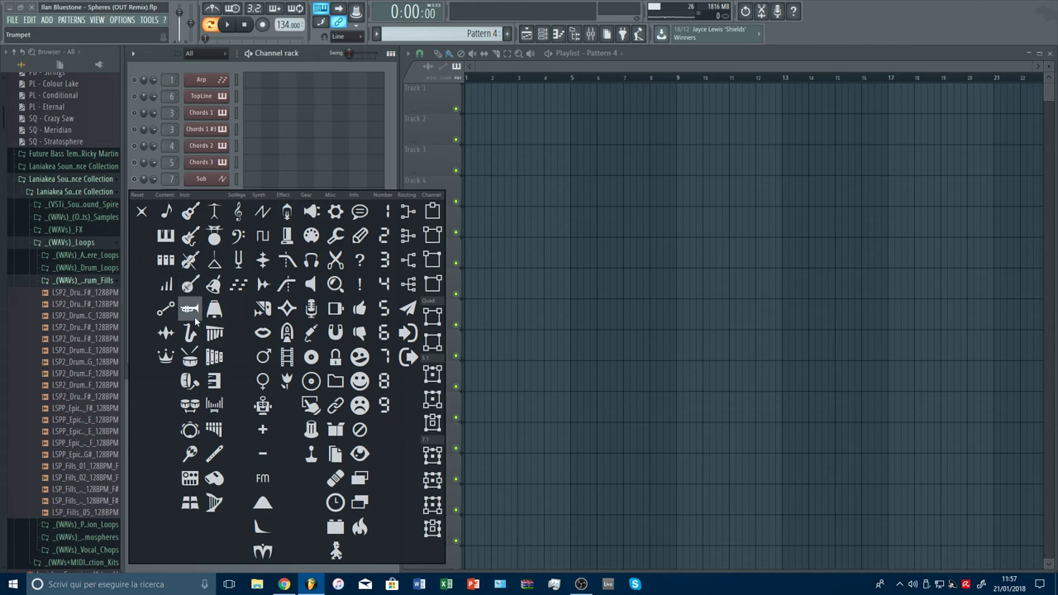
pyautogui.click(191, 361)
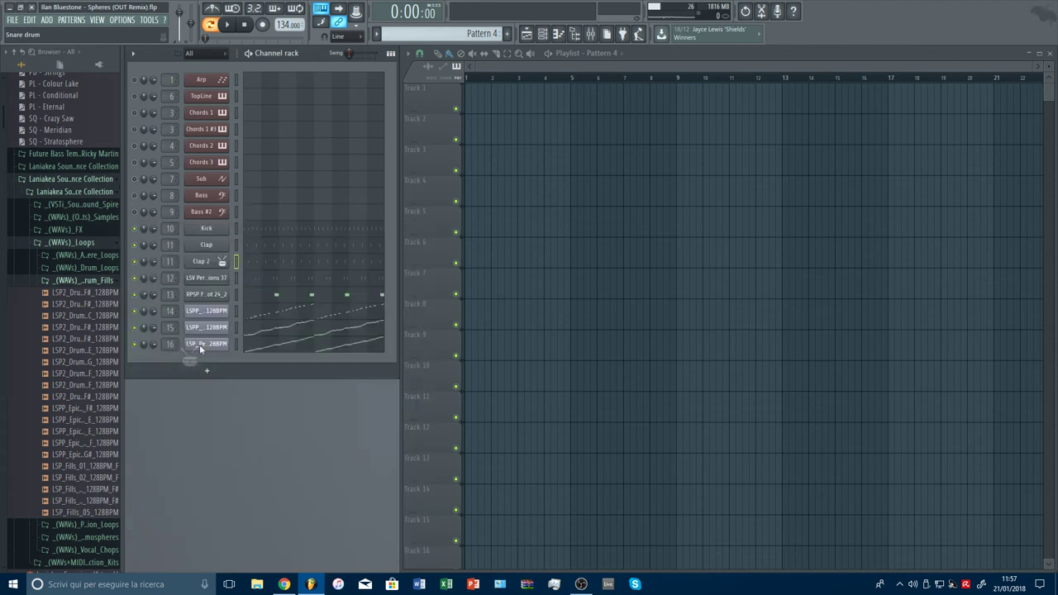
# Give the Clap channel the snare drum icon and the Kick channel the kick drum icon.
pyautogui.rightClick(213, 266)
pyautogui.click(263, 280)
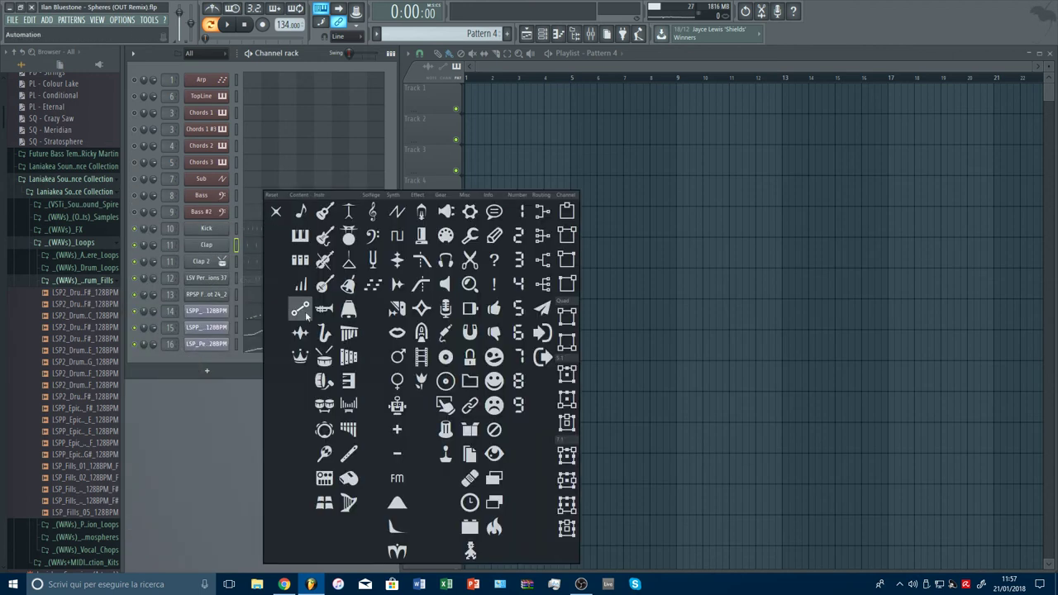
pyautogui.click(323, 356)
pyautogui.rightClick(211, 228)
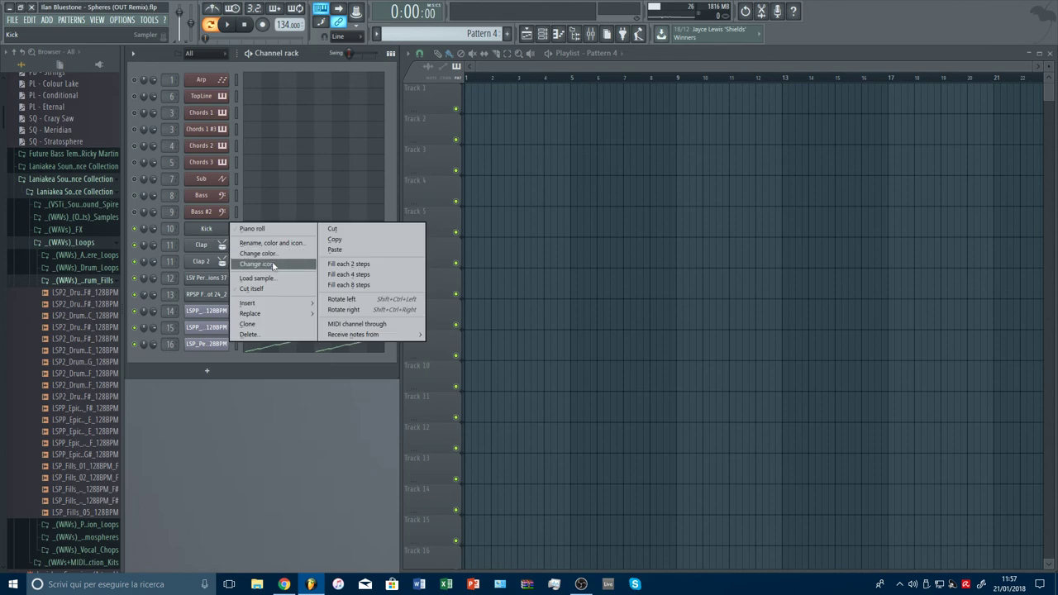
pyautogui.click(273, 266)
pyautogui.click(333, 381)
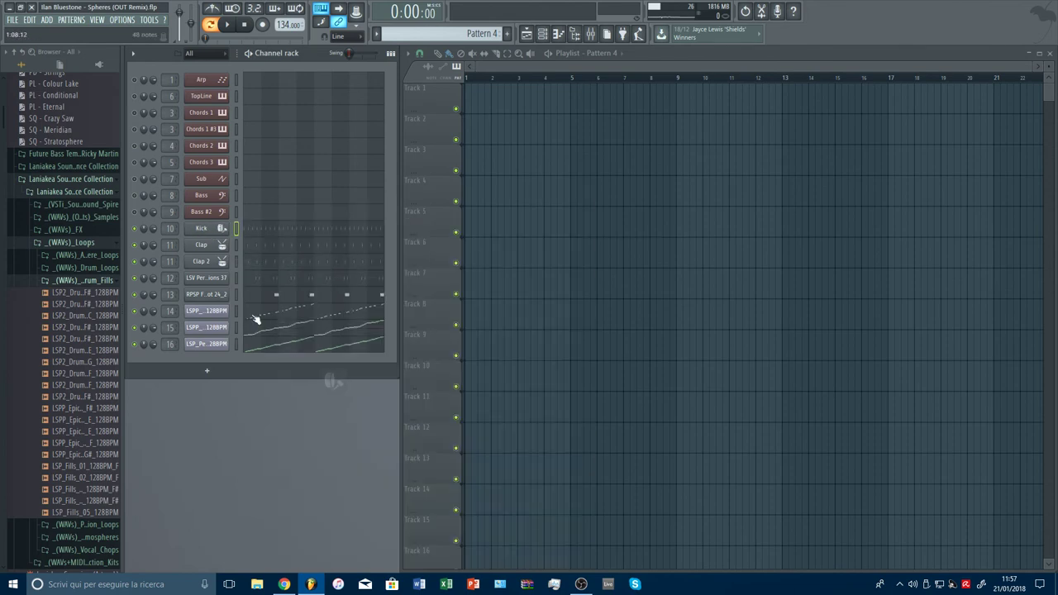
# Assign the bongos icon to the LSV Percussions 37 channel and rename it as Perc.
pyautogui.rightClick(219, 277)
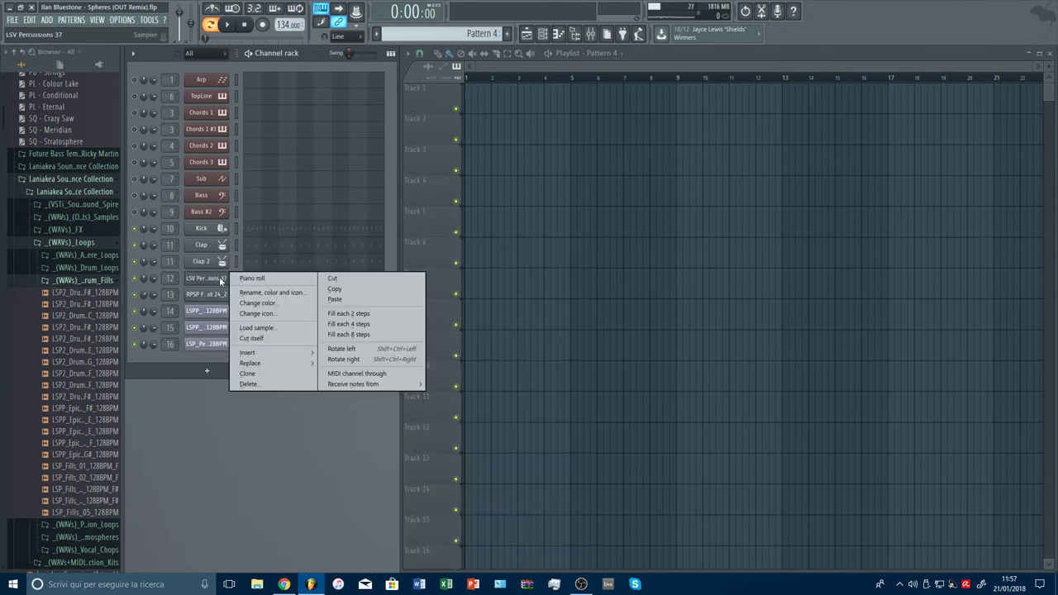
pyautogui.click(256, 314)
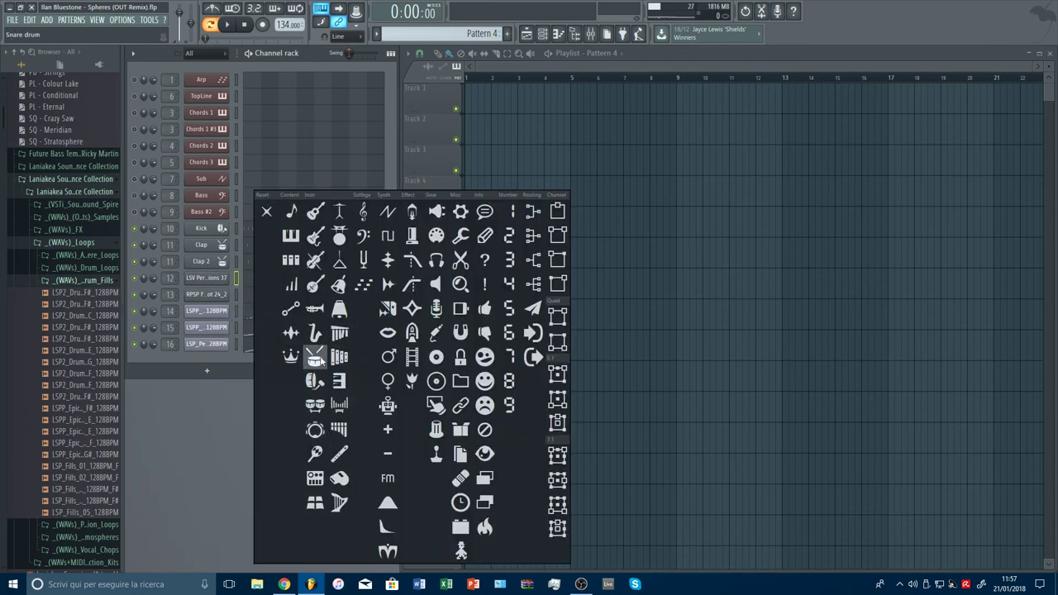
pyautogui.click(315, 405)
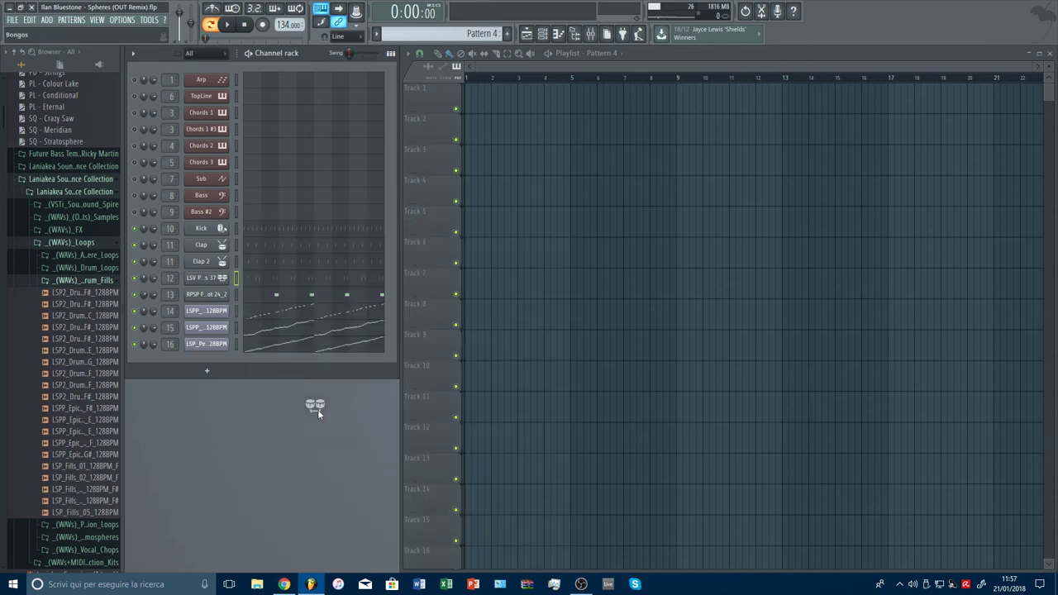
pyautogui.rightClick(215, 286)
pyautogui.click(252, 294)
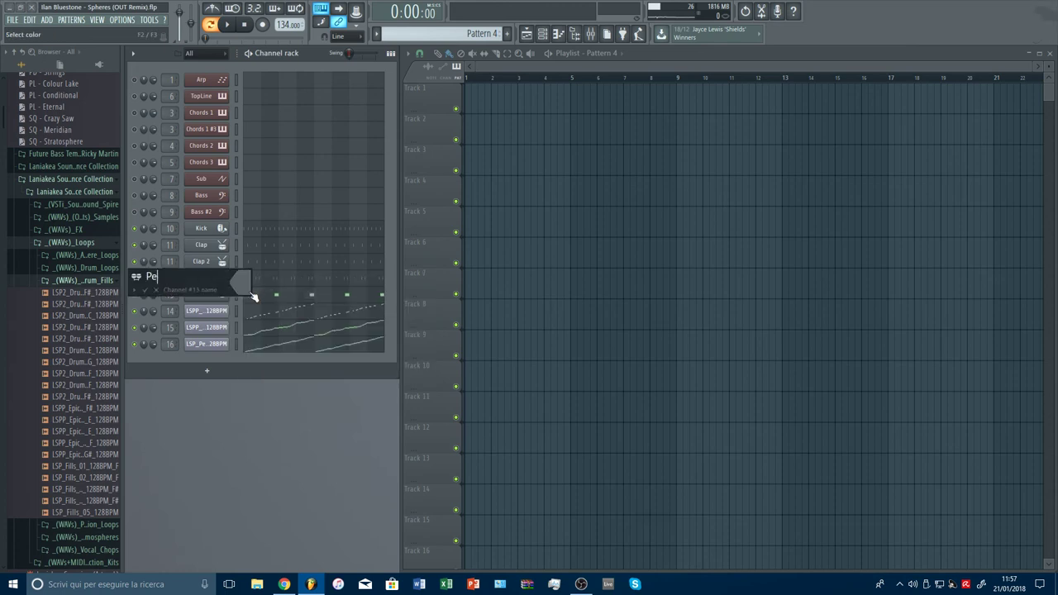
pyautogui.write('Pe')
pyautogui.press('Escape')
# Rename the RPSP FX Shot 24_2 channel as Rev and give it the waveform icon.
pyautogui.rightClick(213, 301)
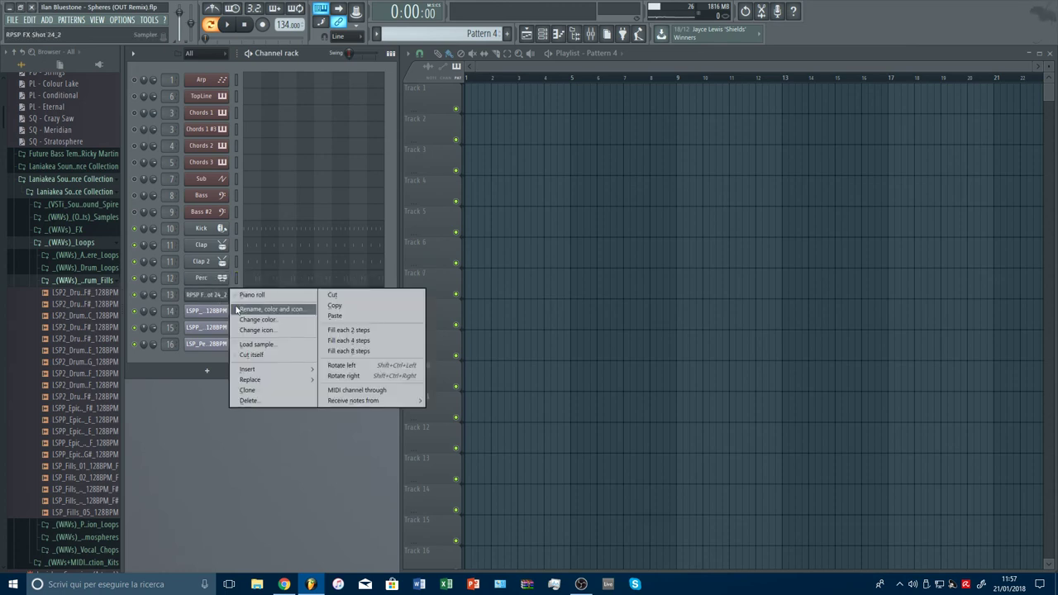
pyautogui.click(248, 304)
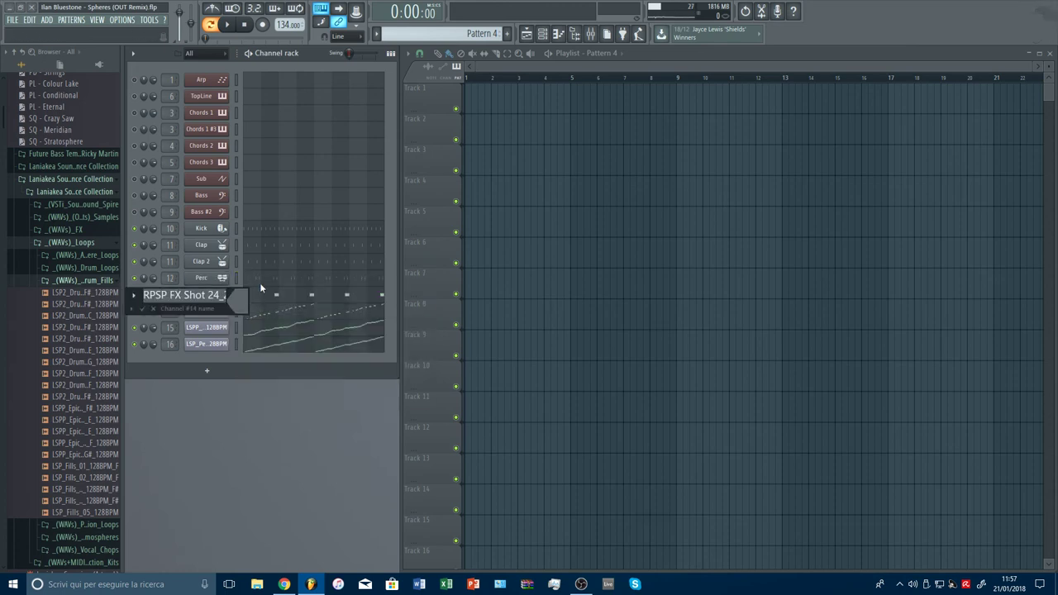
pyautogui.write('Rev')
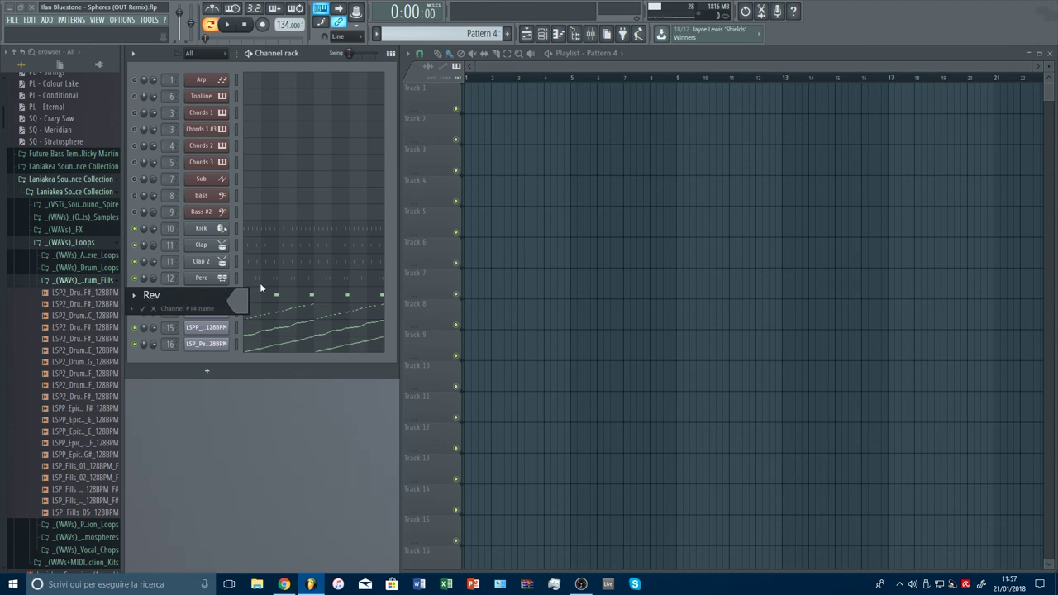
pyautogui.click(133, 296)
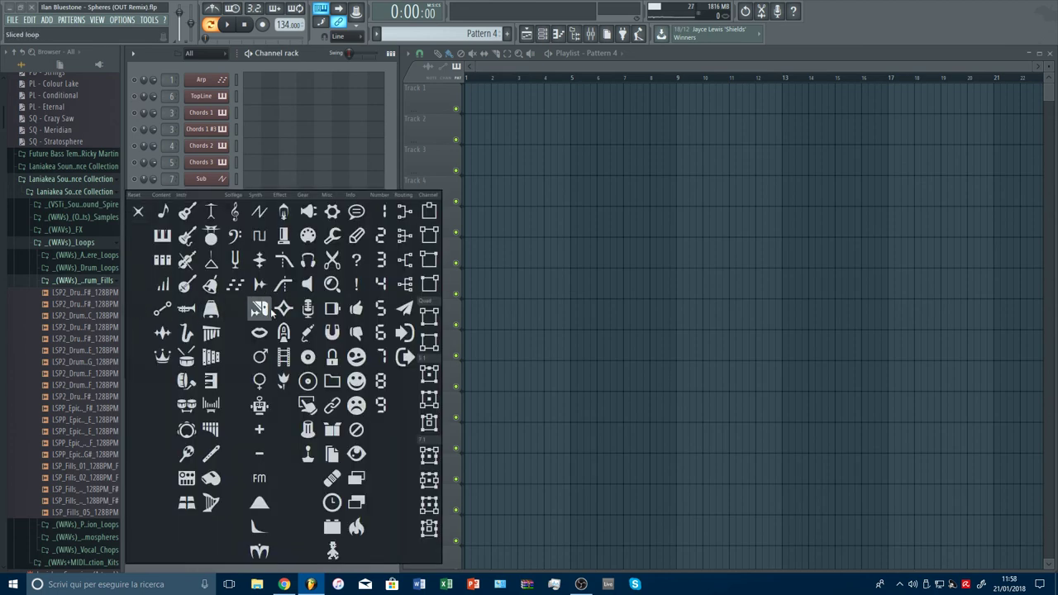
pyautogui.click(164, 333)
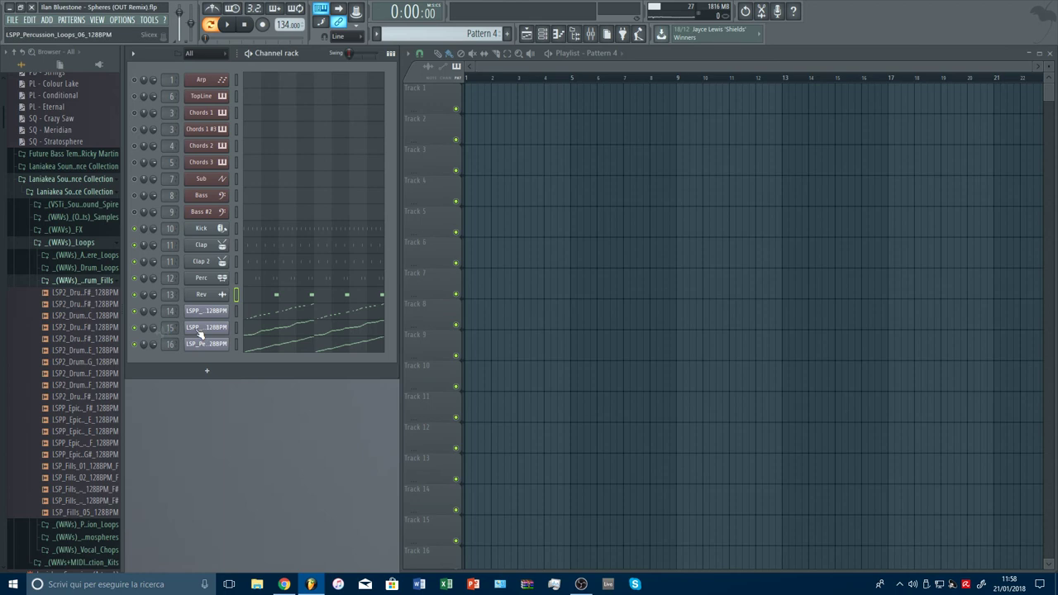
# Rename the first percussion loop channel, on mixer track 14, as Loop 1 with the cymbal icon.
pyautogui.rightClick(222, 322)
pyautogui.click(250, 329)
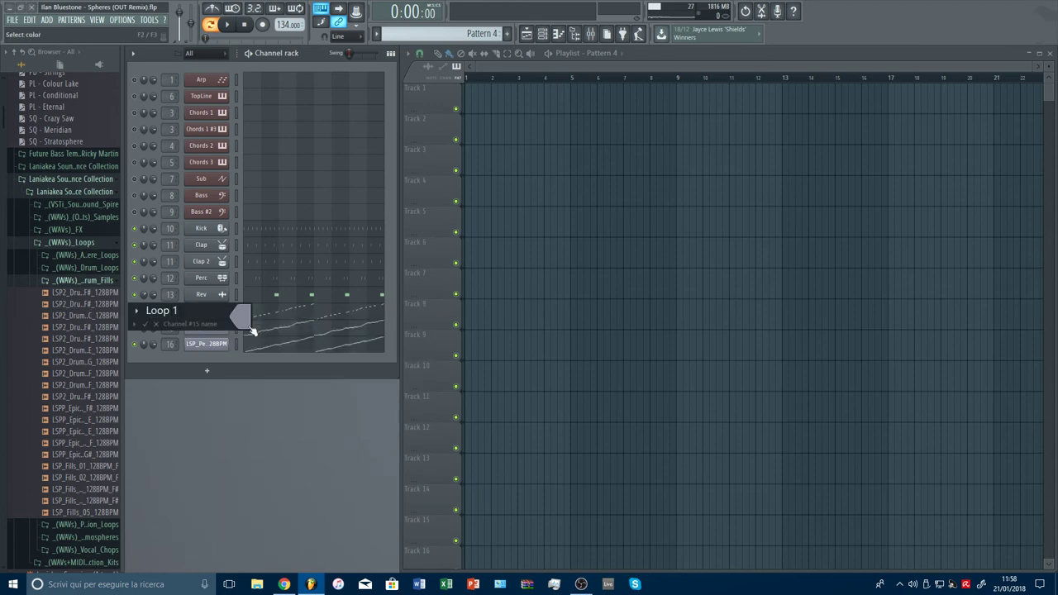
pyautogui.click(137, 323)
pyautogui.click(214, 214)
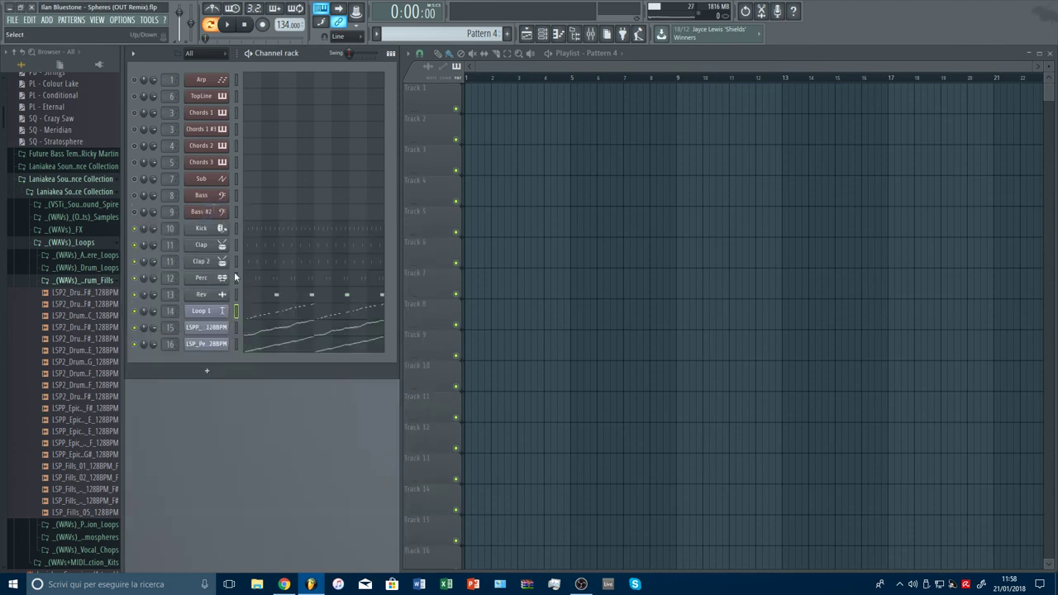
# Rename the LSPP_Percussion_Loops_06 channel on mixer track 15 as Loop 2 with the cymbal icon.
pyautogui.rightClick(211, 331)
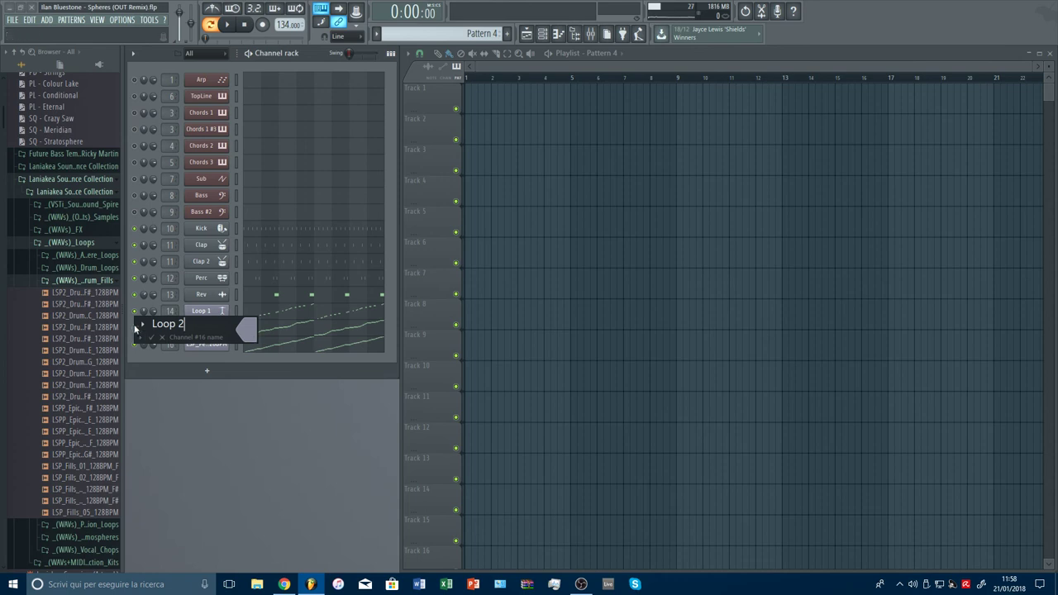
pyautogui.click(141, 326)
pyautogui.click(225, 212)
pyautogui.press('Return')
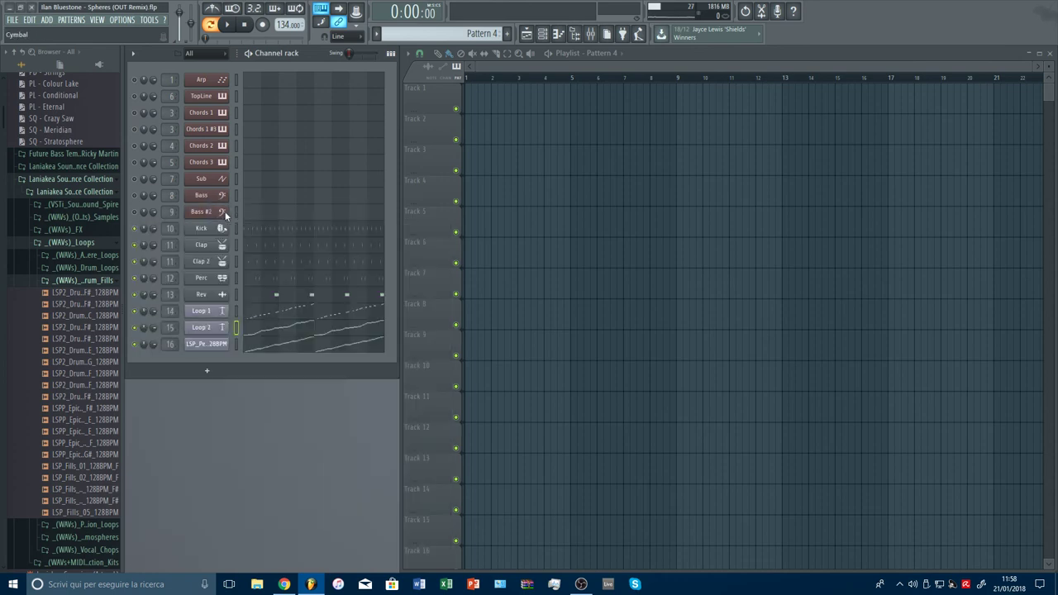
# Rename the LSP_Percussion_Loops_01 channel on mixer track 16 as Loop 3 with the cymbal icon.
pyautogui.rightClick(205, 347)
pyautogui.click(256, 359)
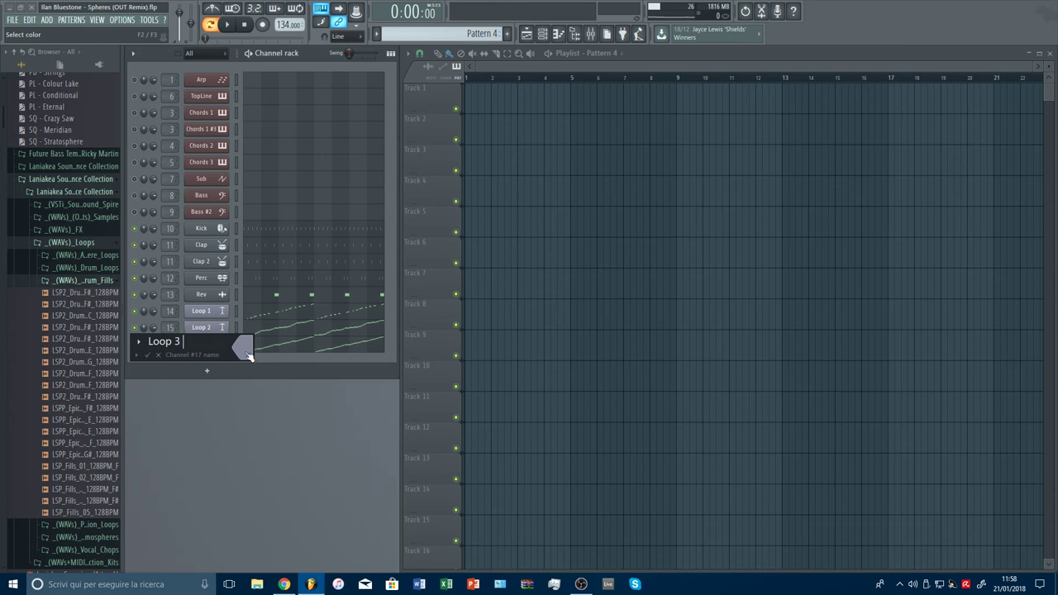
pyautogui.write('Loop 3')
pyautogui.click(146, 352)
pyautogui.click(217, 220)
pyautogui.press('Return')
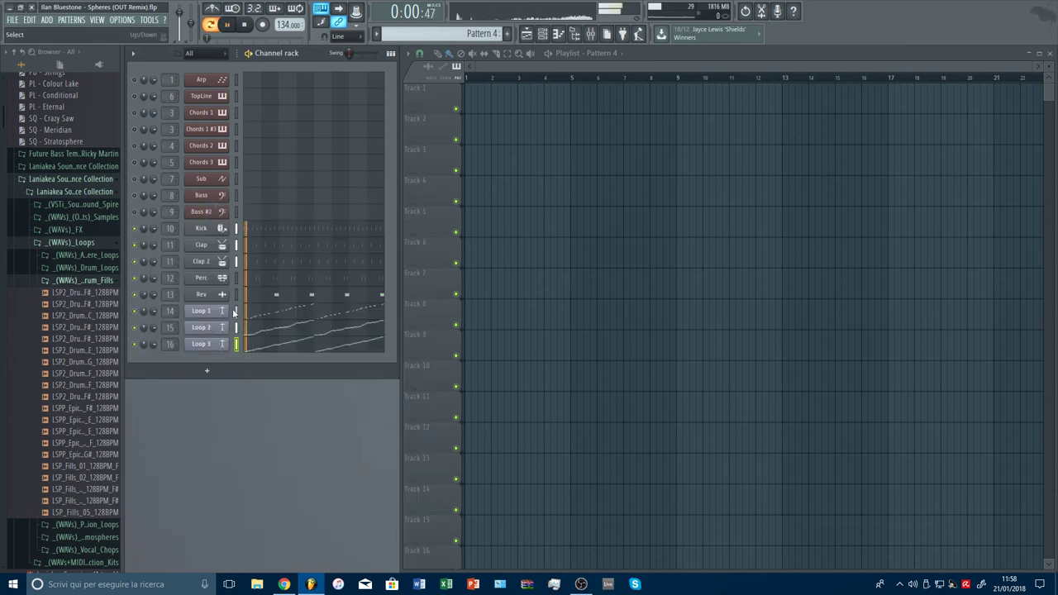
# Split Pattern 4 by channel and lay Kick clips along playlist Track 1 from bar 1 to bar 57.
pyautogui.click(483, 33)
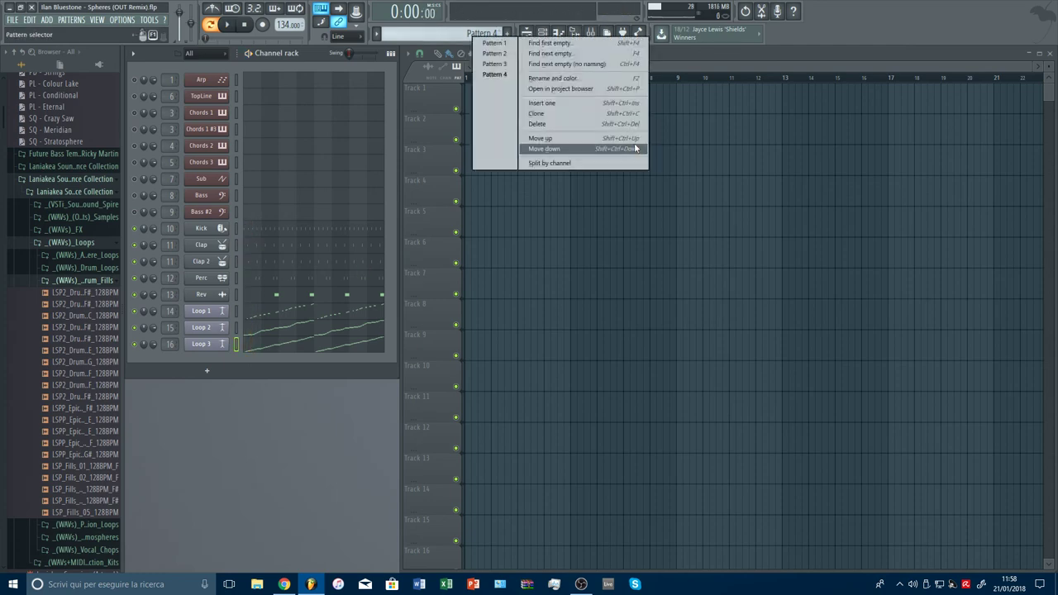
pyautogui.click(554, 163)
pyautogui.scroll(2, 492, 81)
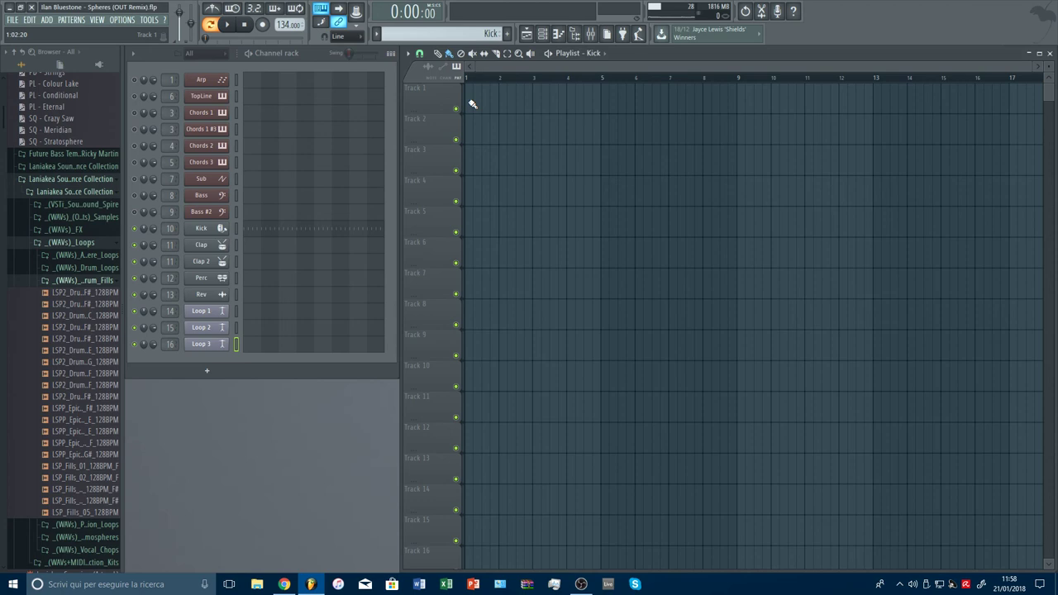
pyautogui.moveTo(473, 104); pyautogui.dragTo(957, 110)
pyautogui.scroll(-3, 752, 80)
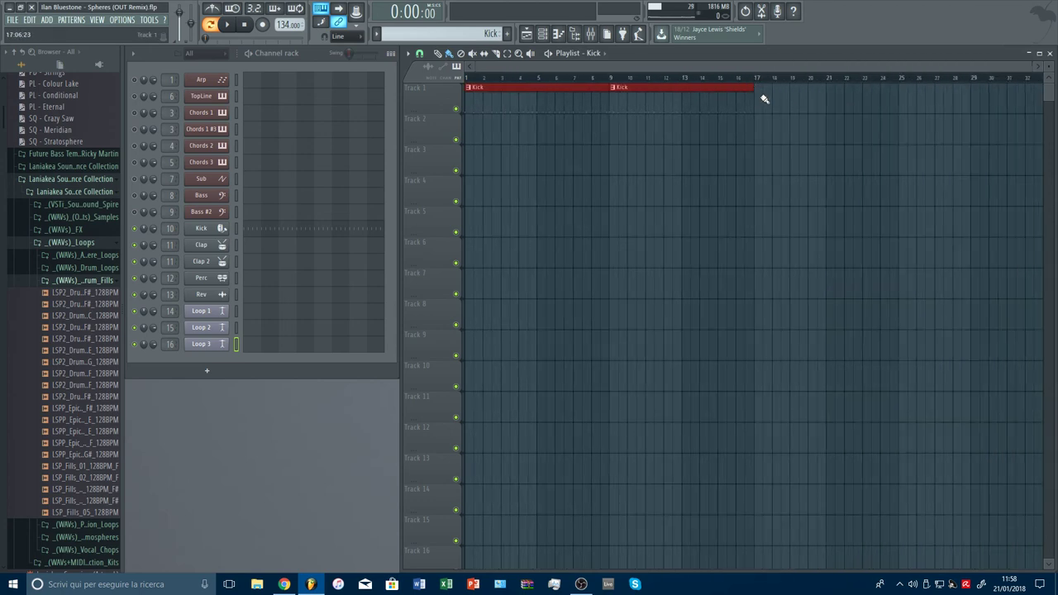
pyautogui.hotkey('ctrl', 'b')
pyautogui.scroll(-2, 766, 79)
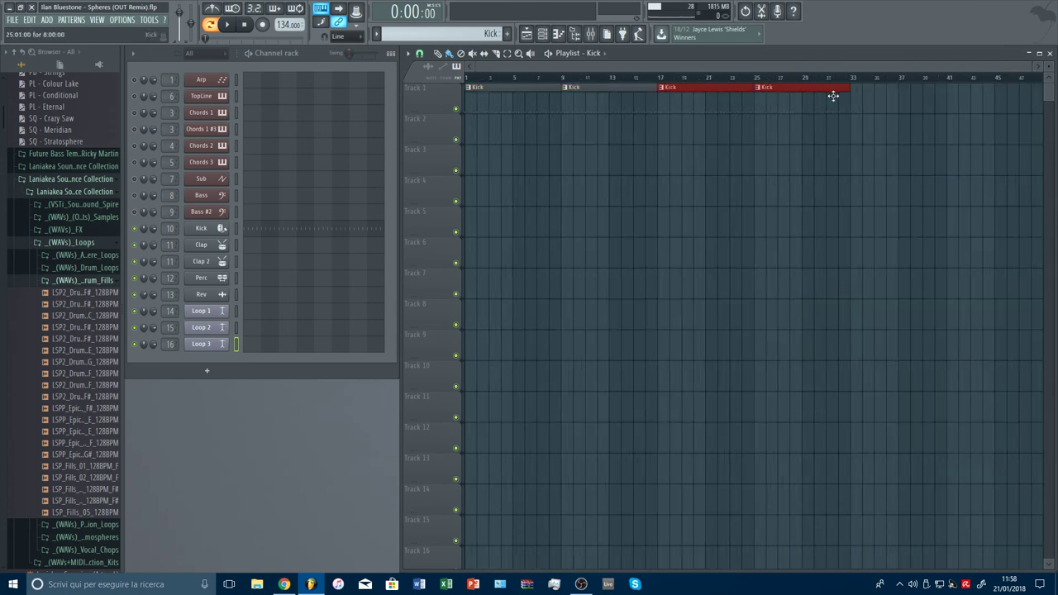
pyautogui.hotkey('ctrl', 'b')
pyautogui.scroll(-2, 796, 82)
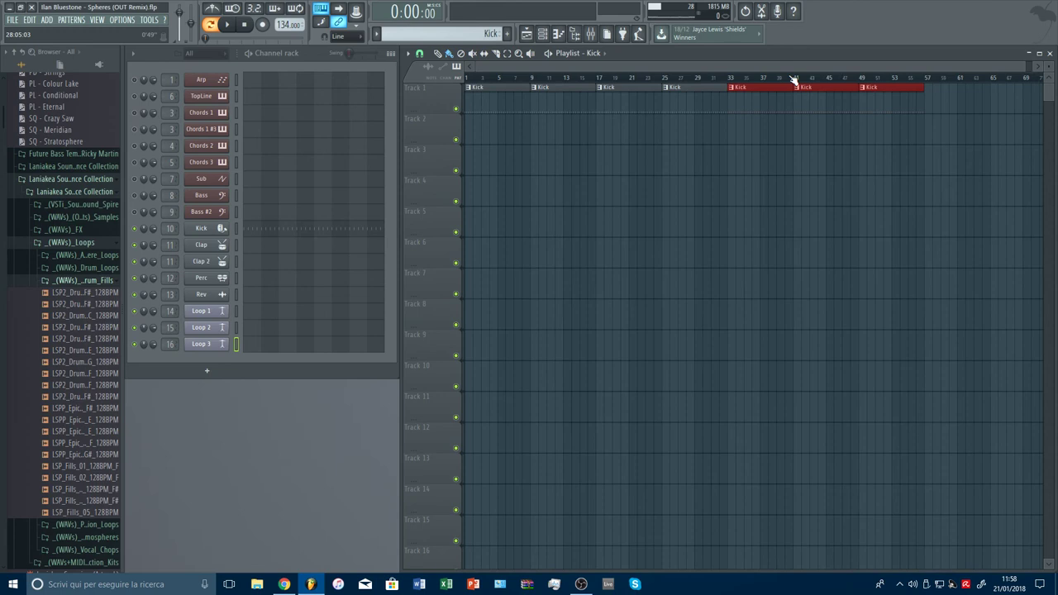
# Shorten the Kick clip at bar 25 to end at about bar 31 and audition the gap before bar 33.
pyautogui.click(593, 80)
pyautogui.press('space')
pyautogui.click(638, 80)
pyautogui.click(645, 80)
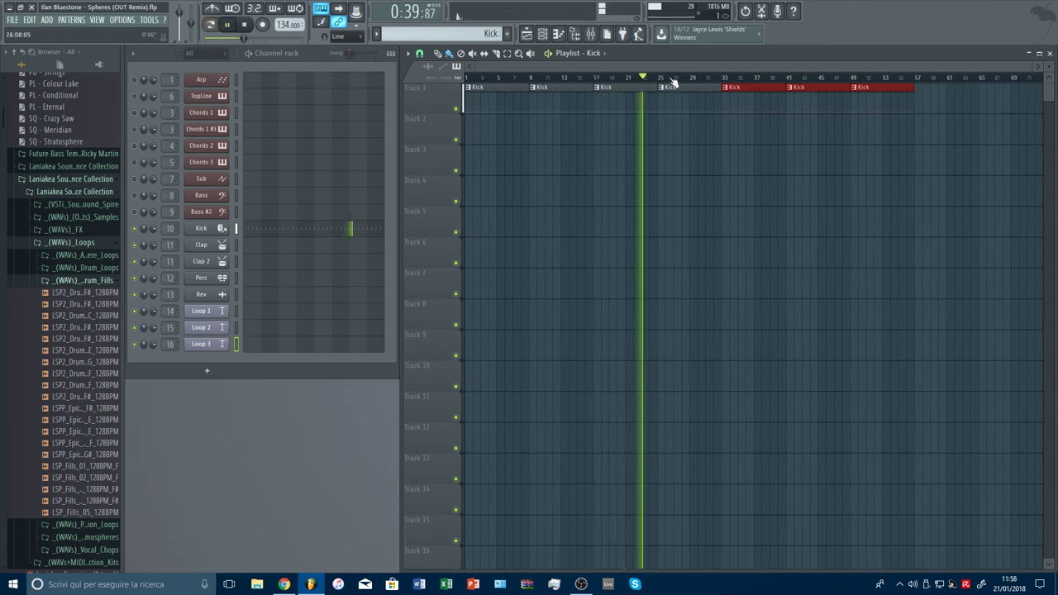
pyautogui.click(715, 80)
pyautogui.moveTo(719, 87); pyautogui.dragTo(701, 90)
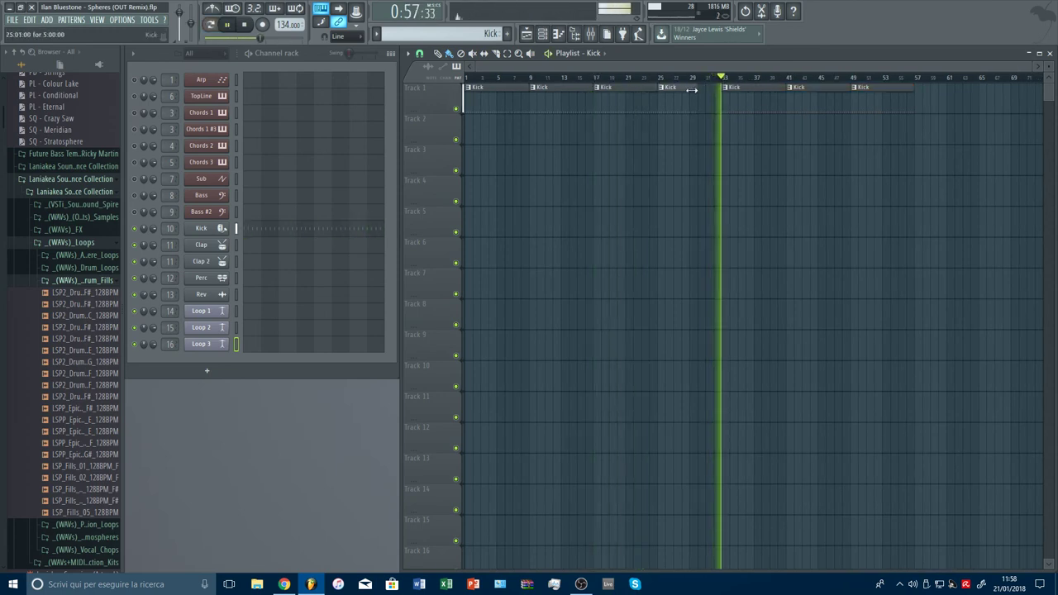
pyautogui.click(704, 81)
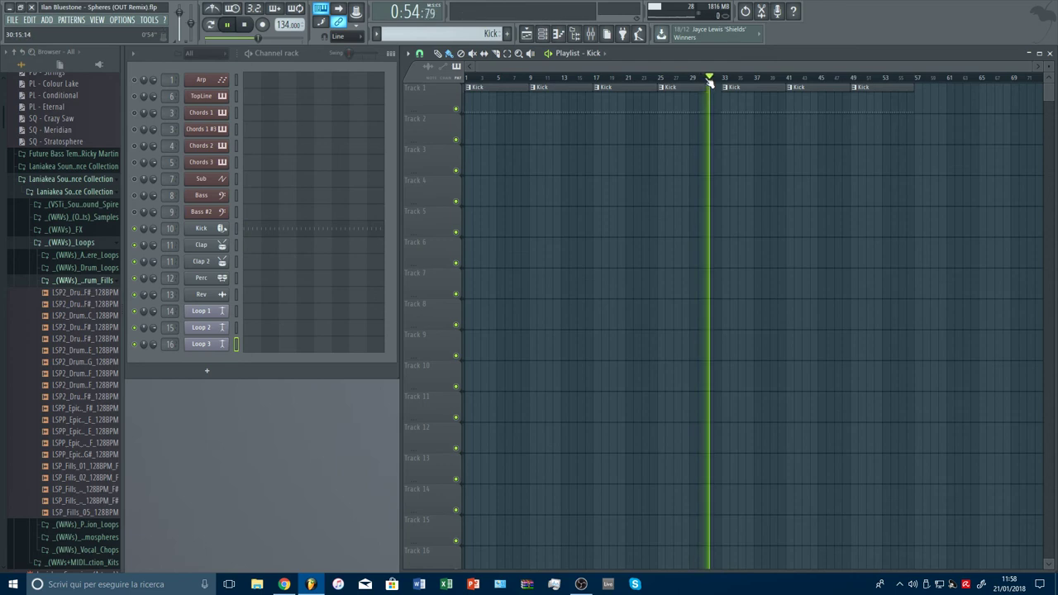
pyautogui.click(698, 81)
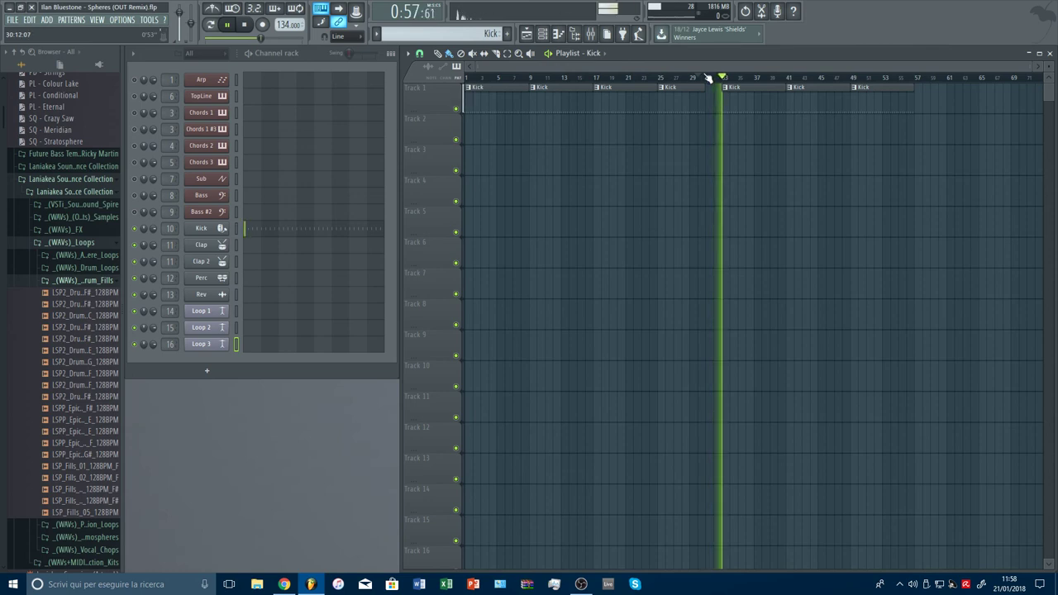
# Add a Kick clip at bar 57 on Track 1 and shorten the bar 41 Kick clip to end at about bar 48.
pyautogui.click(920, 97)
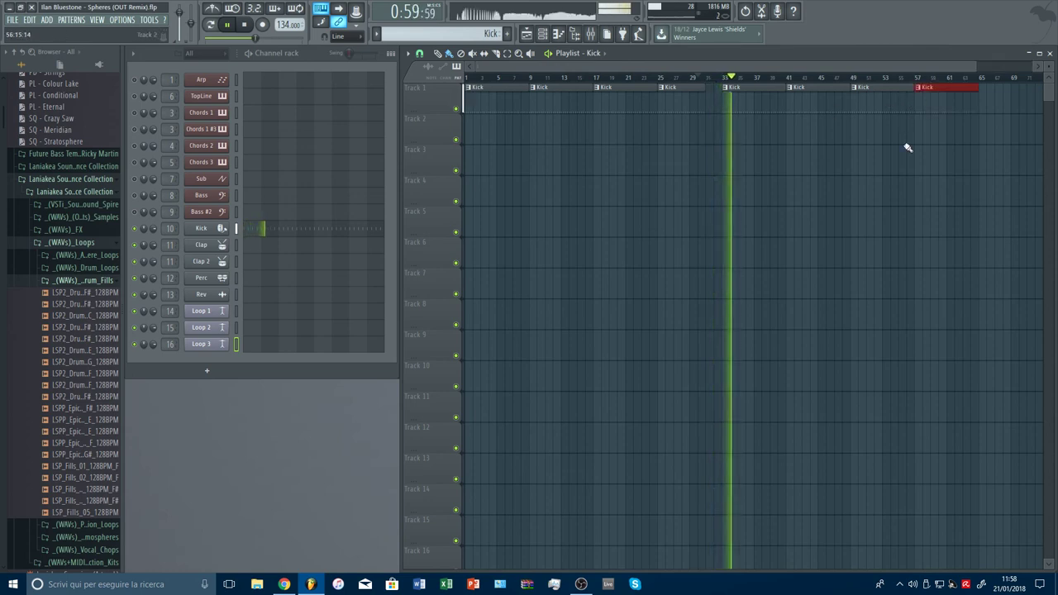
pyautogui.moveTo(846, 112); pyautogui.dragTo(841, 107)
pyautogui.click(872, 157)
pyautogui.rightClick(871, 157)
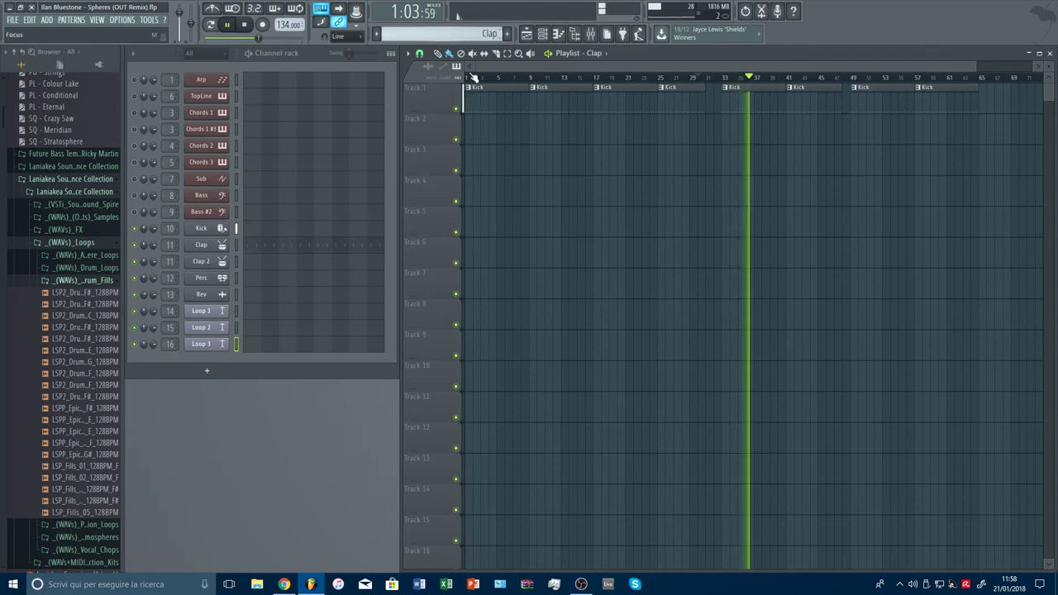
# With playback stopped, lay Clap on Track 2 from bar 1, Clap 2 on Track 3 from bar 17 and Perc on Track 4 from bar 49, through bar 64.
pyautogui.press('space')
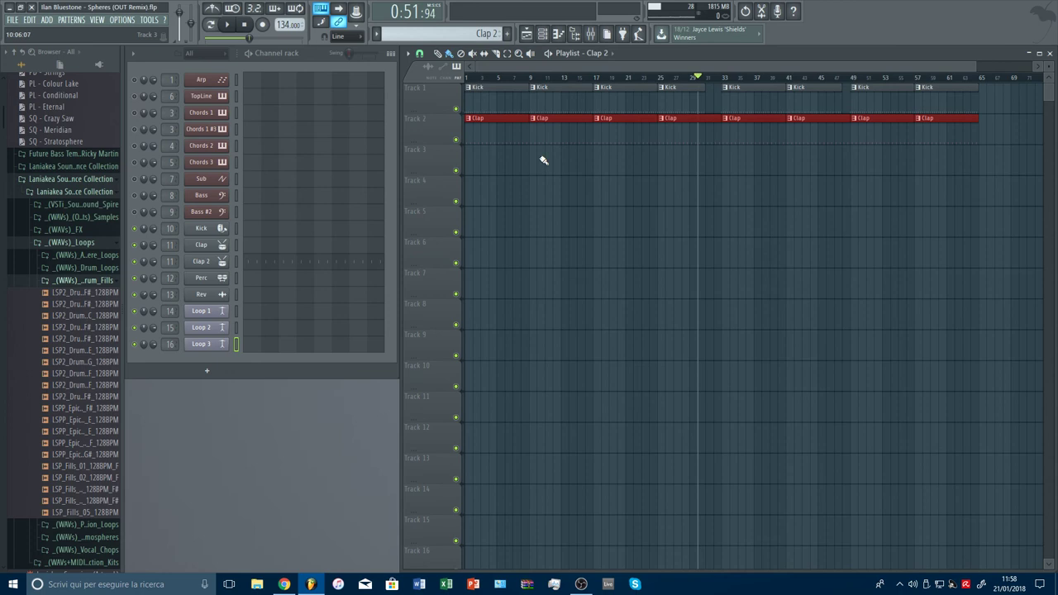
pyautogui.click(600, 164)
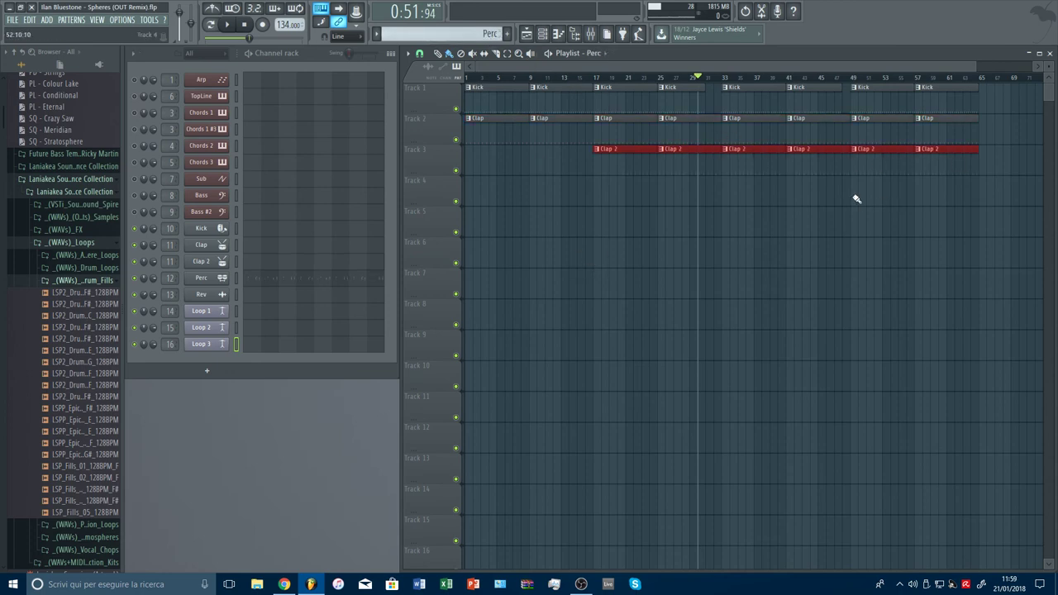
pyautogui.moveTo(860, 192); pyautogui.dragTo(937, 193)
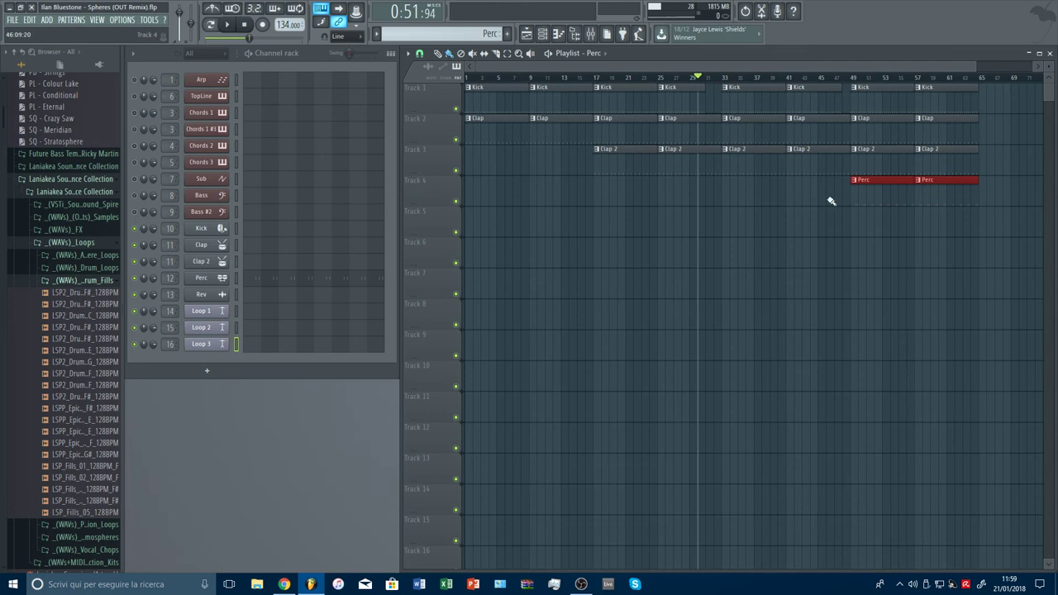
# Add Perc clips on Track 4 at bars 41 and 17 through 28, and Rev clips on Track 5 from bar 33 through 64.
pyautogui.click(795, 201)
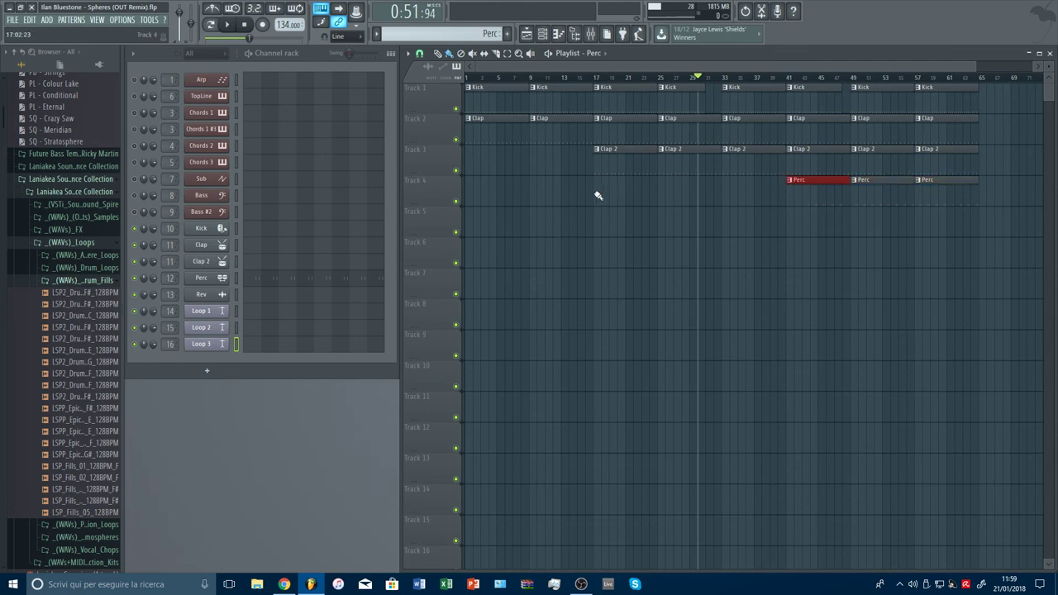
pyautogui.moveTo(657, 195); pyautogui.dragTo(680, 190)
pyautogui.click(718, 263)
pyautogui.rightClick(719, 265)
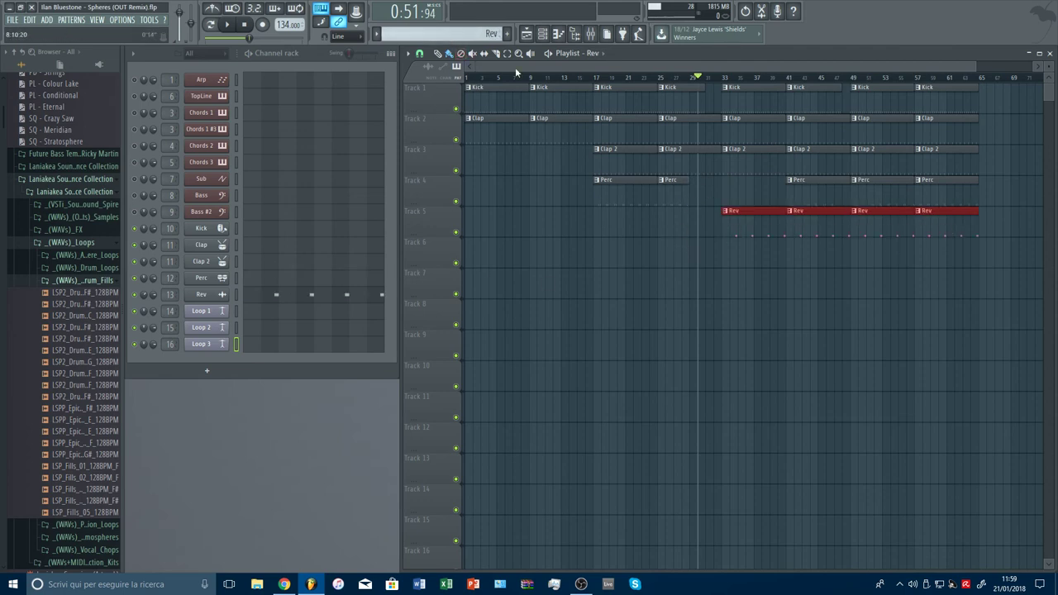
# Lay Loop 1 clips on Track 6 over bars 17 to 28 and 33 to 64.
pyautogui.click(597, 260)
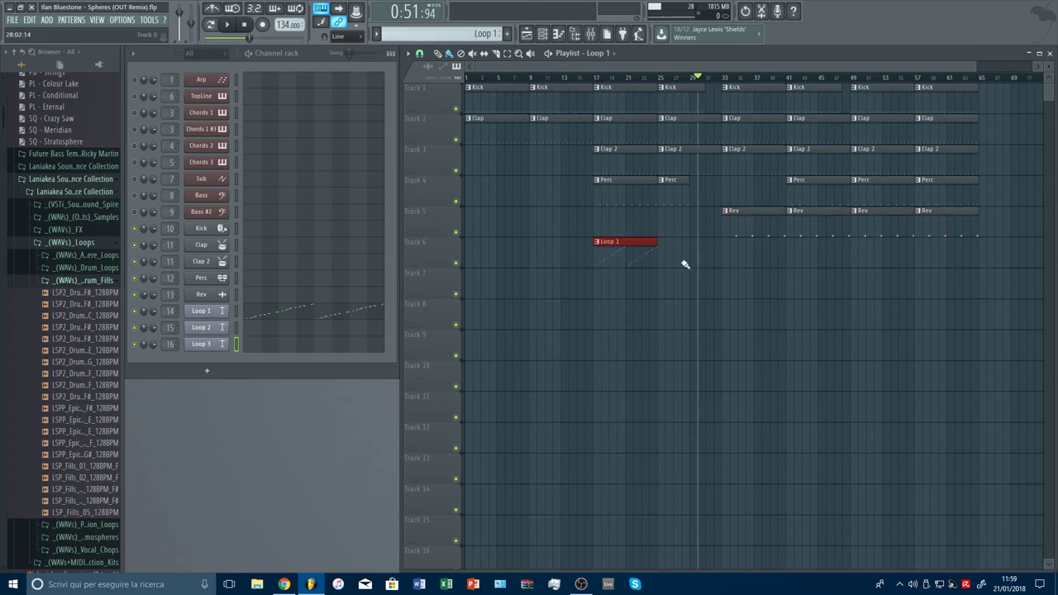
pyautogui.click(824, 326)
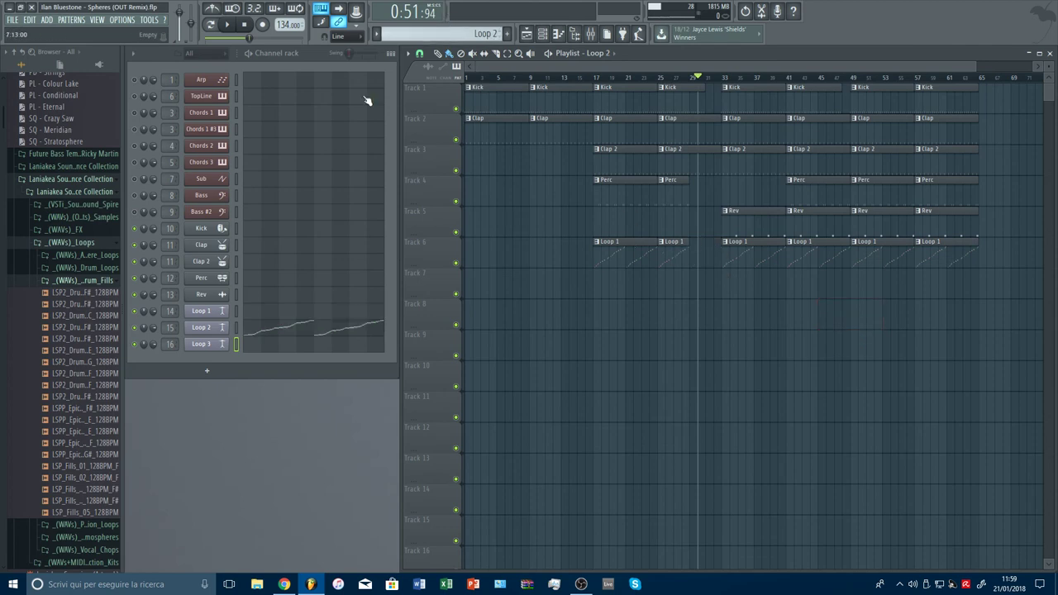
# Audition the loop patterns in pattern mode and lay Loop 2 on Track 7 and Loop 3 on Track 8 over bars 49 to 64.
pyautogui.click(211, 26)
pyautogui.click(227, 25)
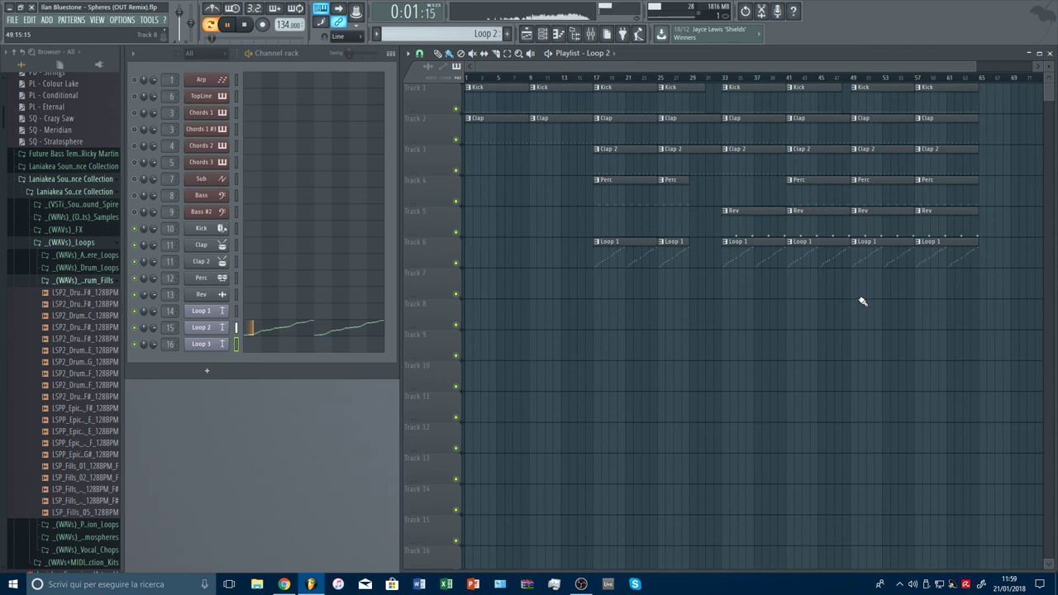
pyautogui.moveTo(857, 292); pyautogui.dragTo(926, 297)
pyautogui.scroll(-1, 442, 38)
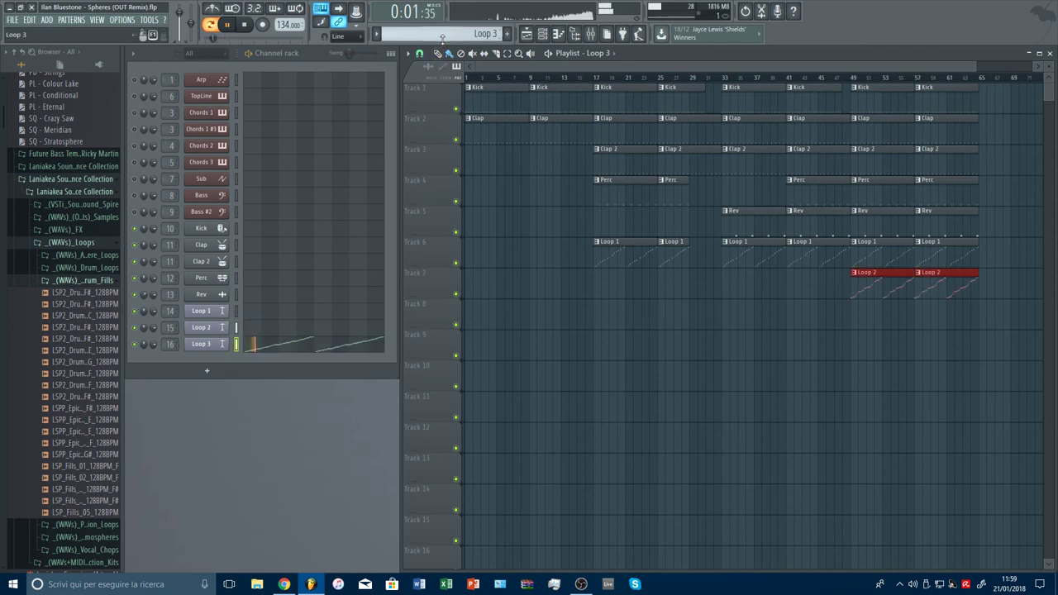
pyautogui.moveTo(857, 323); pyautogui.dragTo(971, 310)
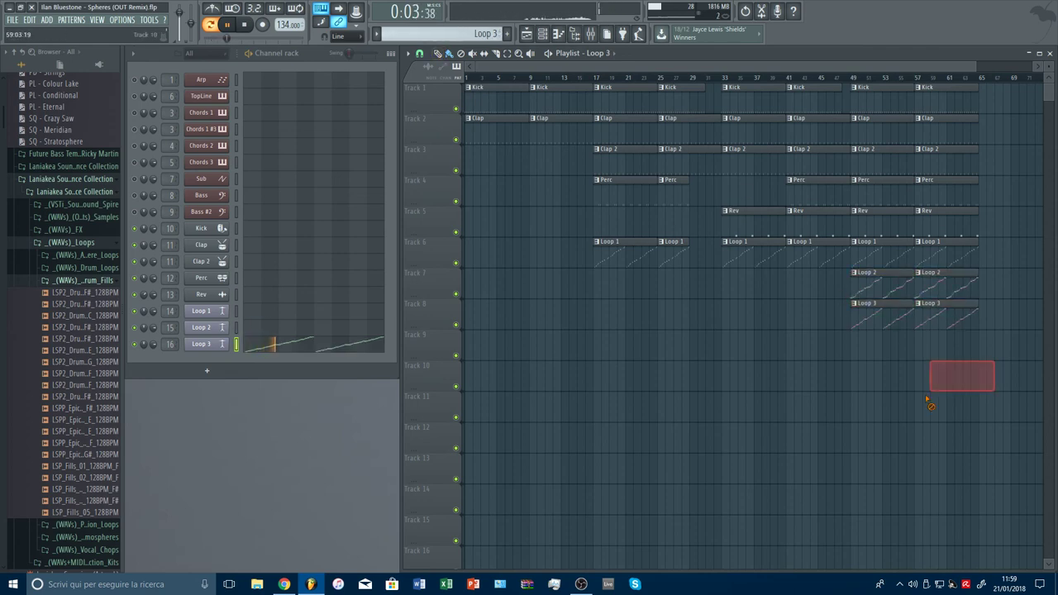
# Play the song from about bar 48 and shorten the bar 41 Loop 1 and Perc clips to end midway through bar 48.
pyautogui.click(844, 77)
pyautogui.scroll(4, 855, 78)
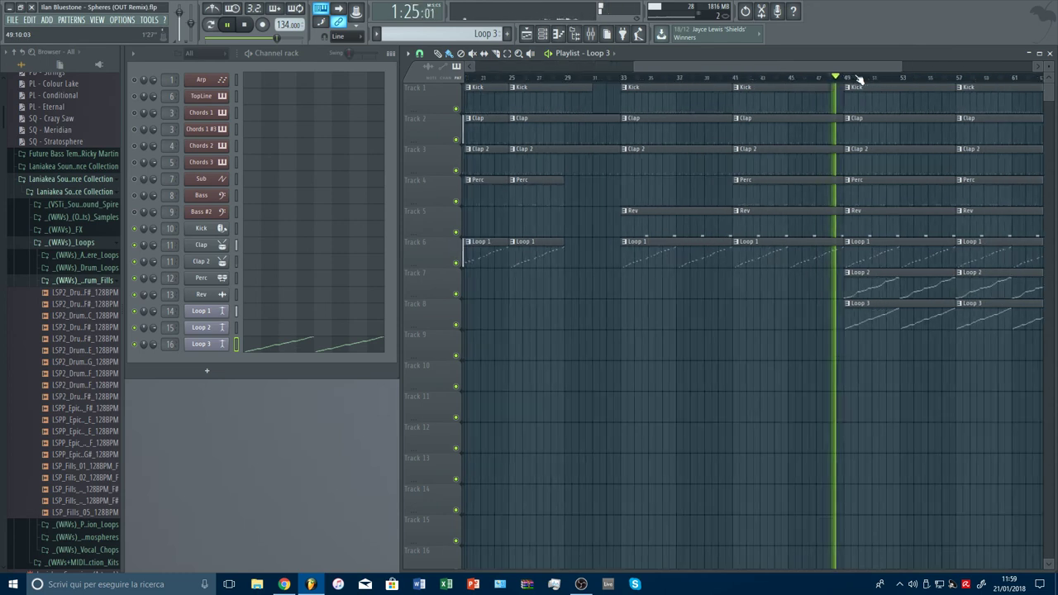
pyautogui.moveTo(826, 242); pyautogui.dragTo(814, 241)
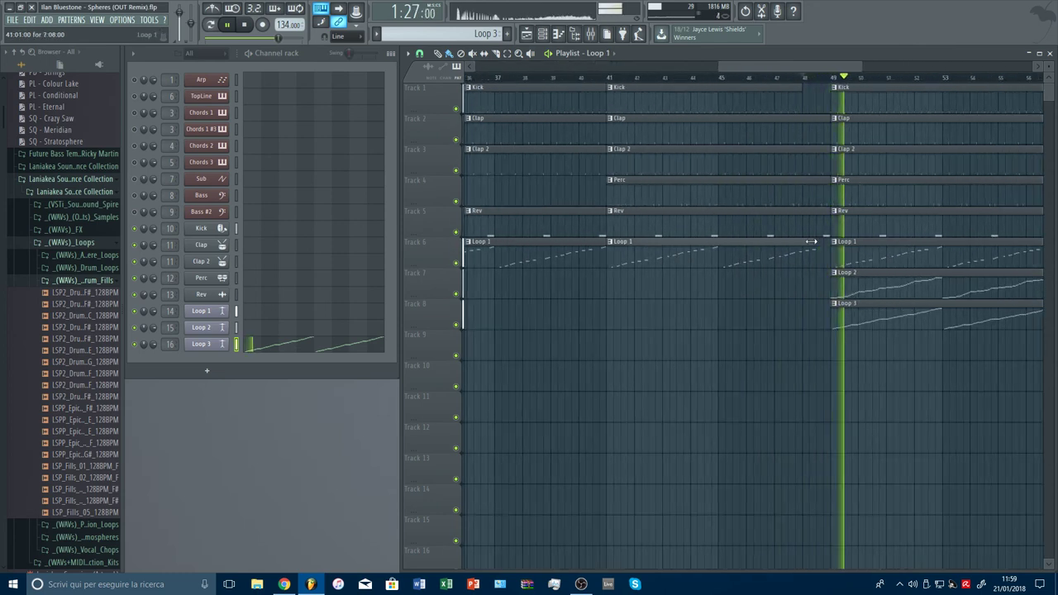
pyautogui.moveTo(829, 183); pyautogui.dragTo(817, 182)
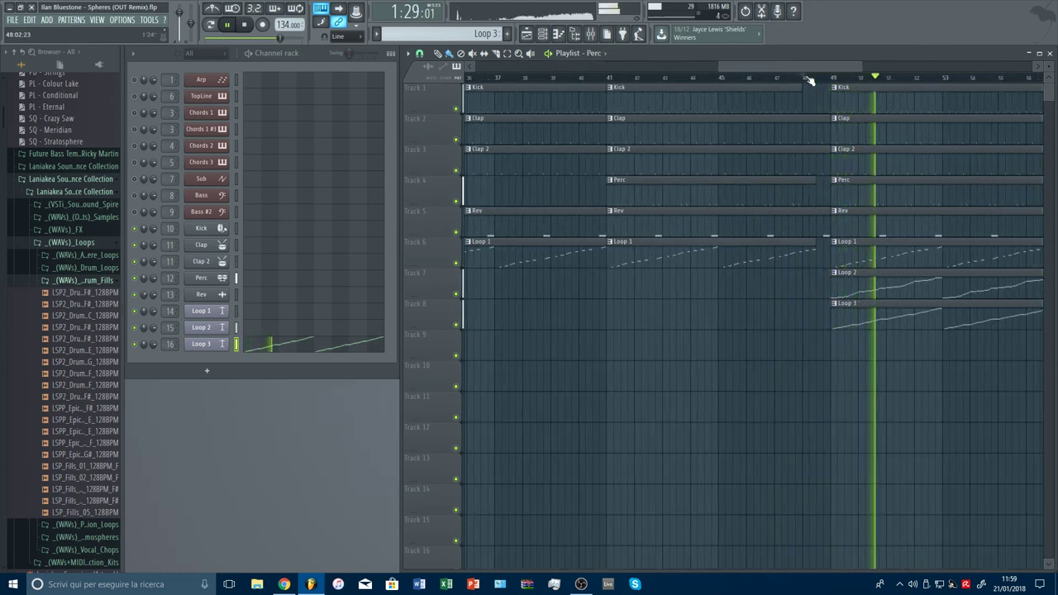
pyautogui.scroll(-4, 809, 86)
pyautogui.scroll(-4, 810, 85)
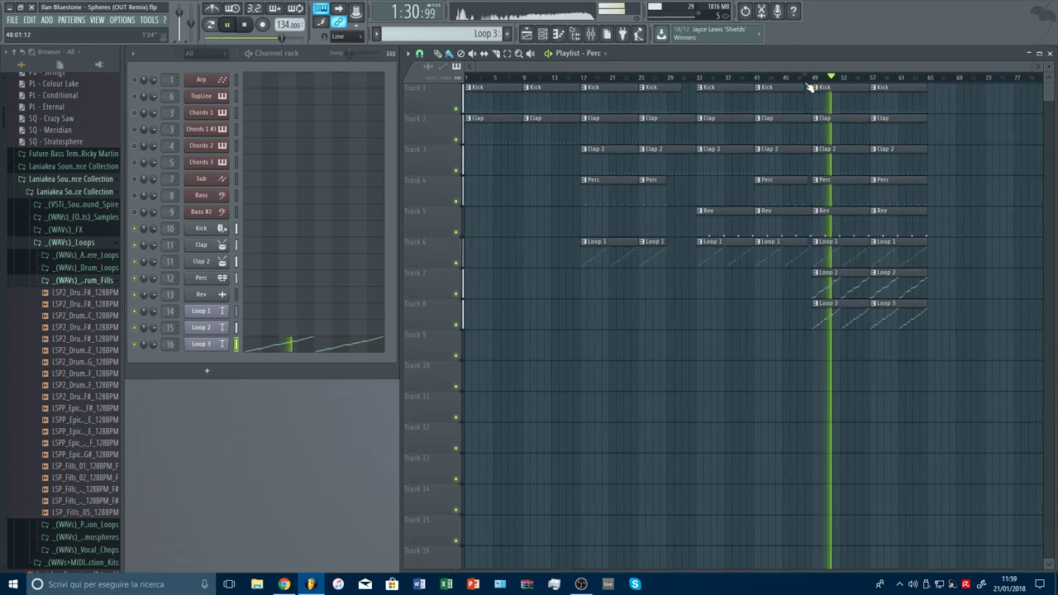
# Rebalance the volume fader of the RPSP FX Shot 24_2 mixer track by ear, close the mixer and stop playback.
pyautogui.click(591, 34)
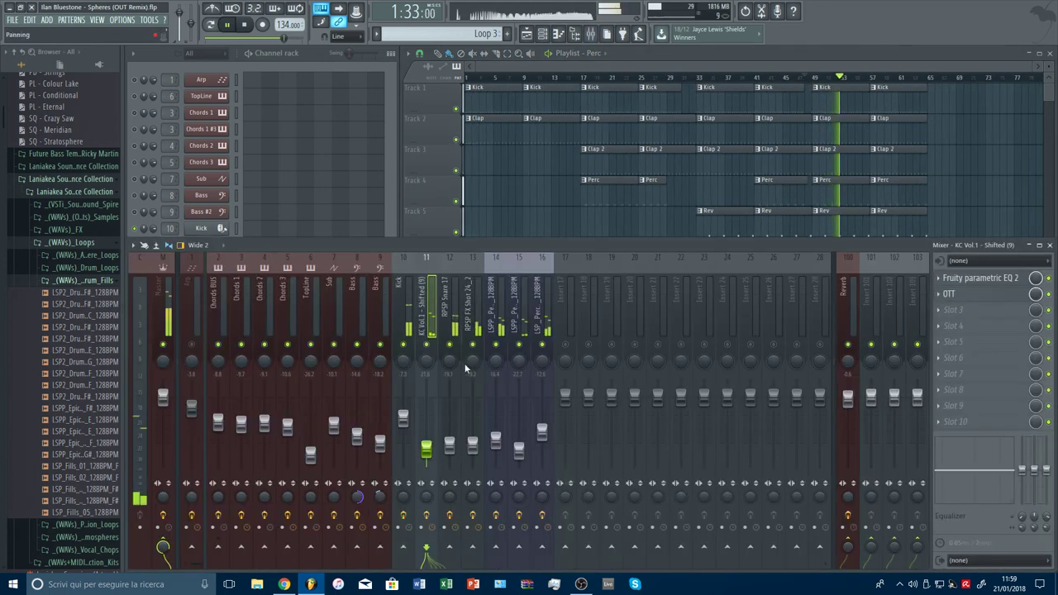
pyautogui.moveTo(472, 447); pyautogui.dragTo(473, 455)
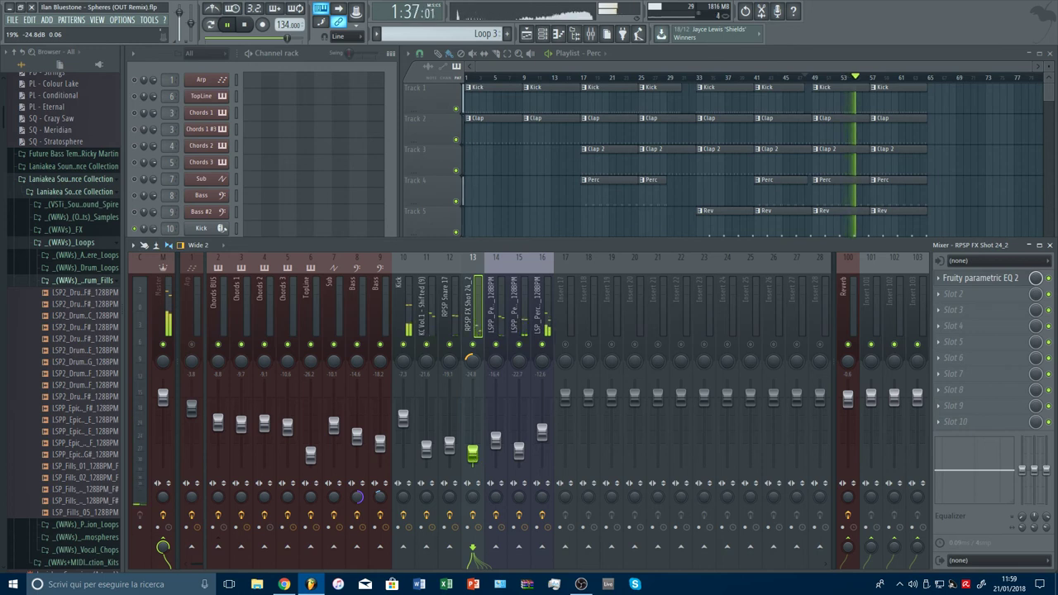
pyautogui.moveTo(474, 457); pyautogui.dragTo(485, 447)
pyautogui.press('F9')
pyautogui.press('space')
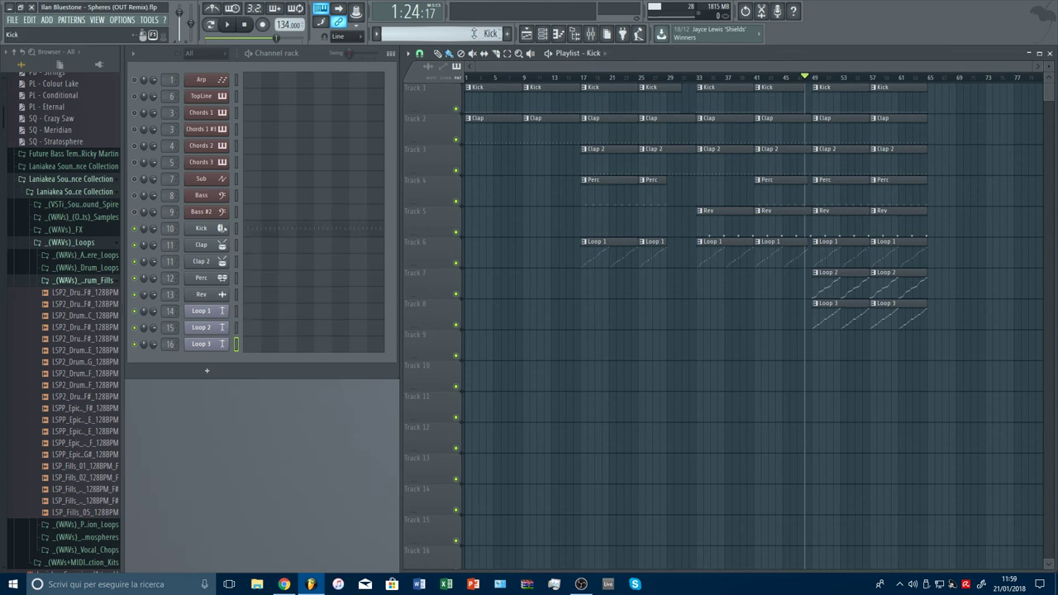
# Clear the drum notes from Kick through Loop 1 in Pattern 3 and play it in pattern mode.
pyautogui.scroll(-2, 473, 33)
pyautogui.moveTo(237, 230); pyautogui.dragTo(249, 313)
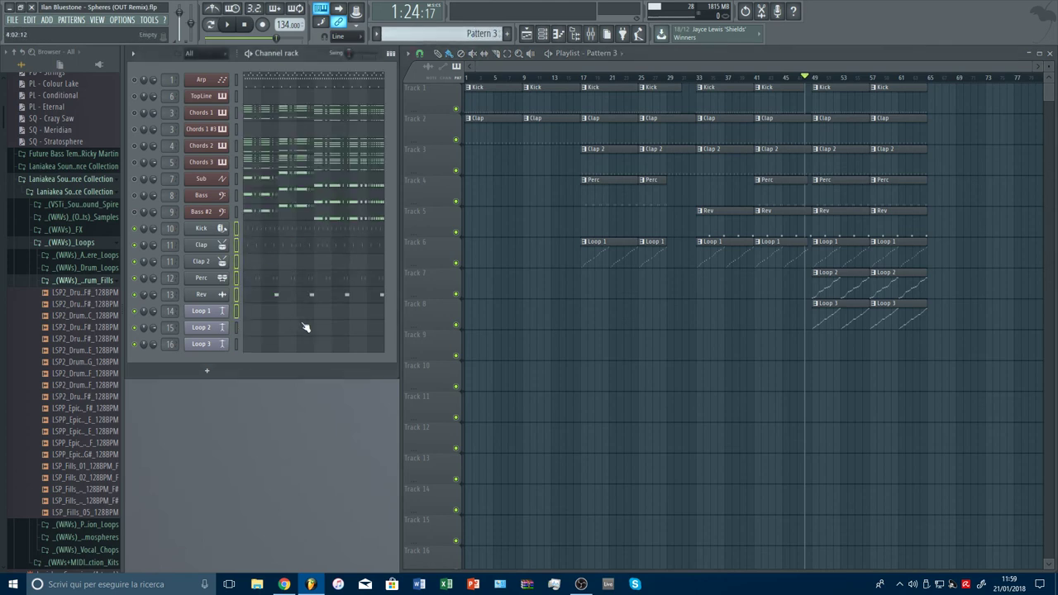
pyautogui.click(211, 25)
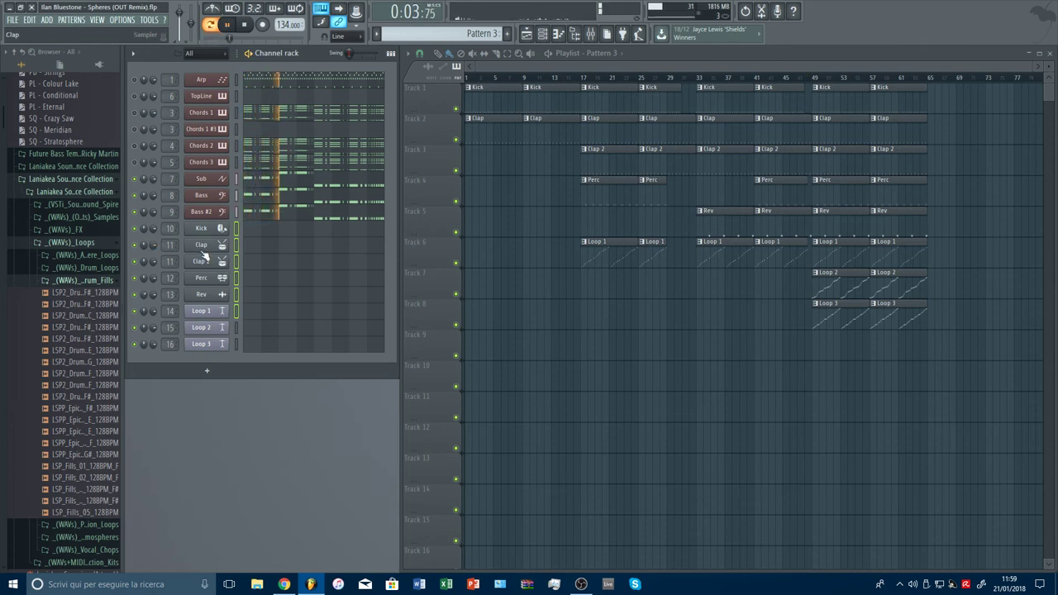
# Compare Pattern 2 and Pattern 1 by ear, finishing on Pattern 1.
pyautogui.scroll(1, 457, 35)
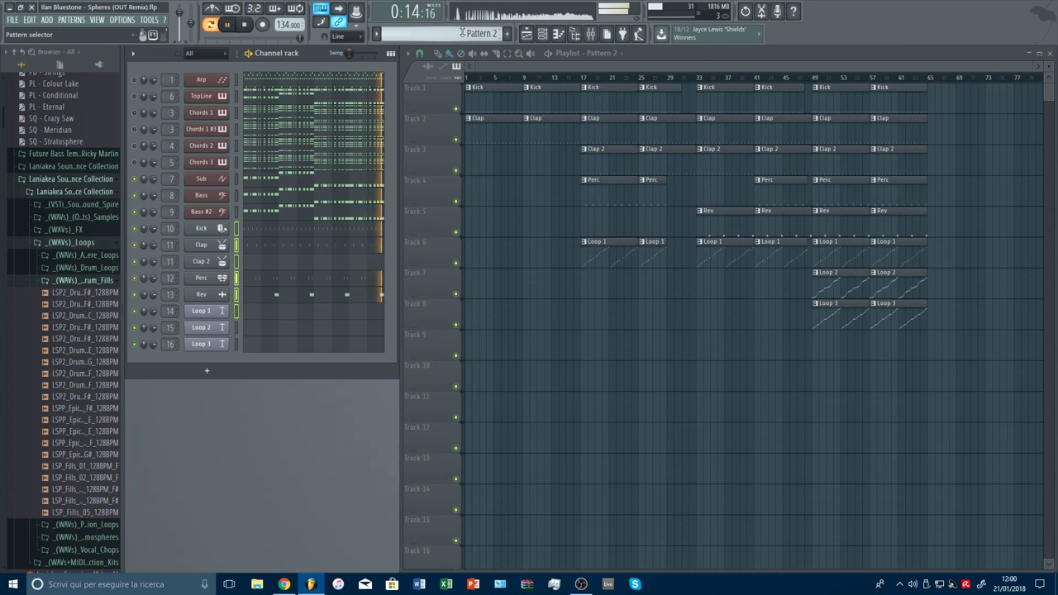
pyautogui.scroll(1, 461, 32)
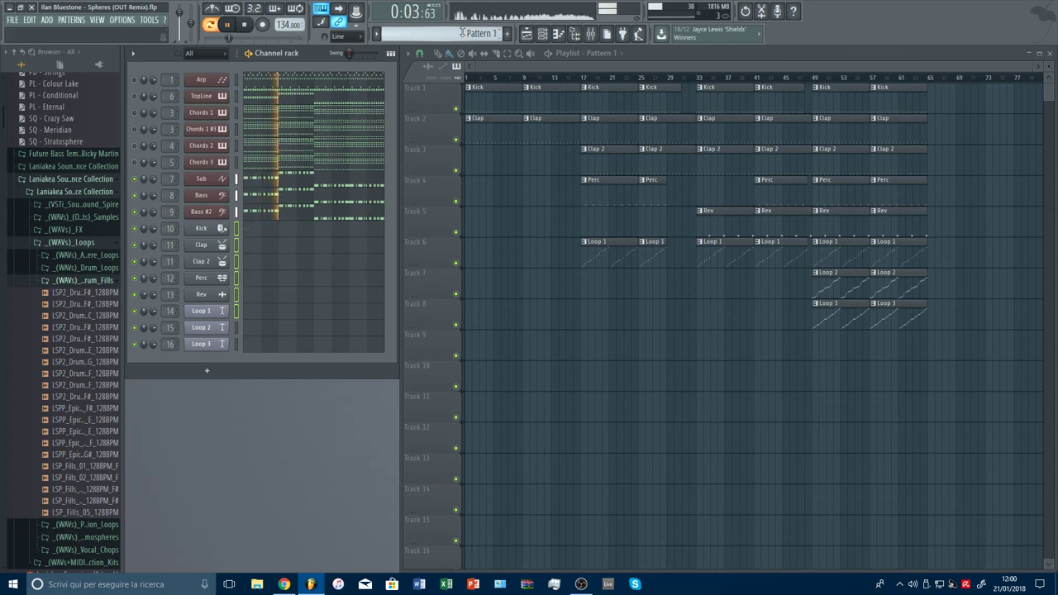
pyautogui.scroll(-1, 461, 32)
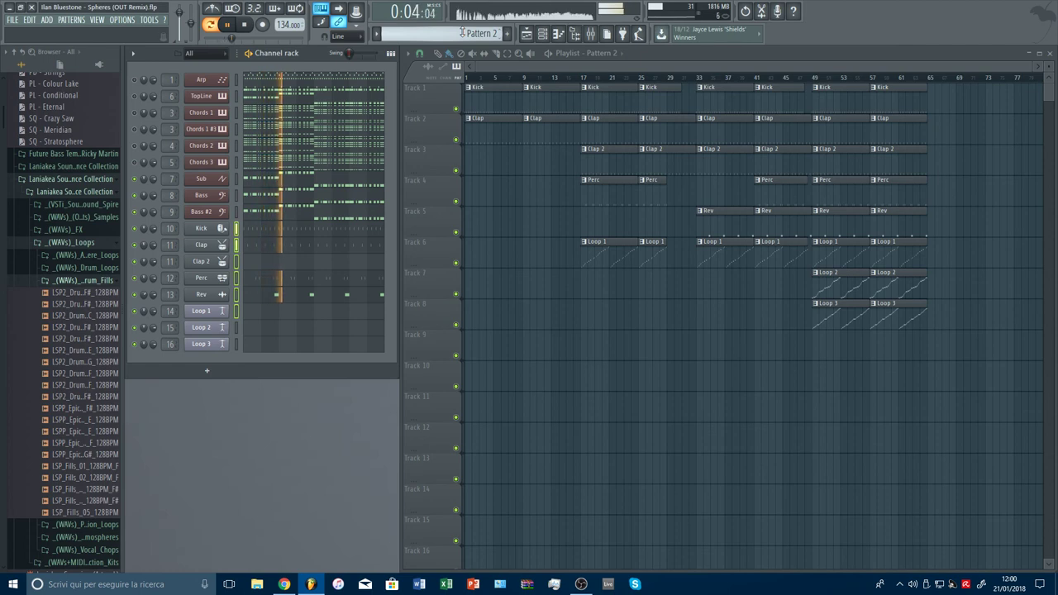
pyautogui.scroll(1, 461, 32)
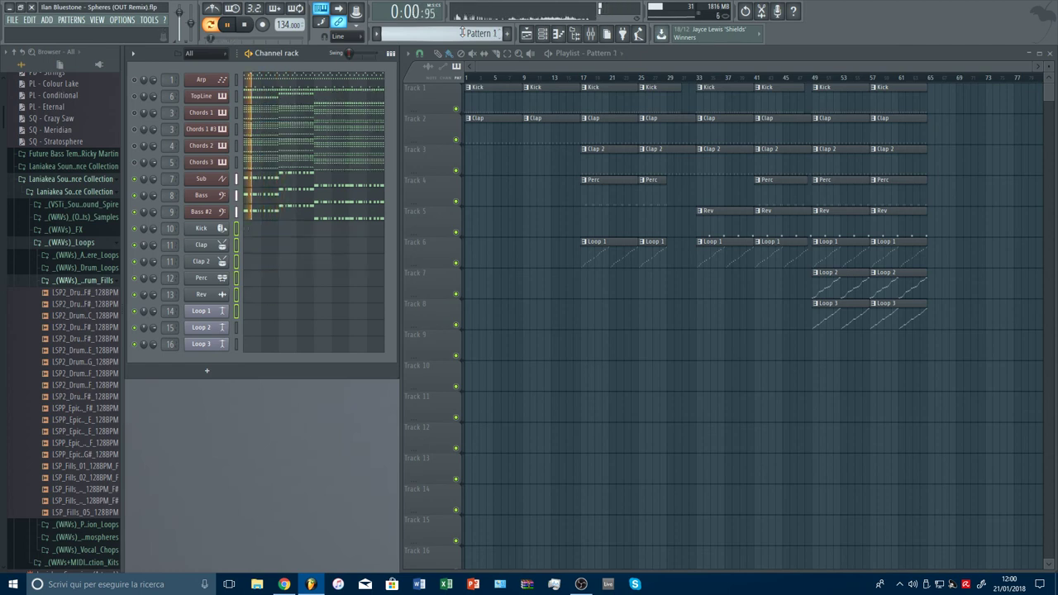
# Inspect the Sub notes of Pattern 1 in the piano roll and select the lowest row of notes in Chords 1 #3.
pyautogui.click(256, 184)
pyautogui.scroll(-3, 397, 236)
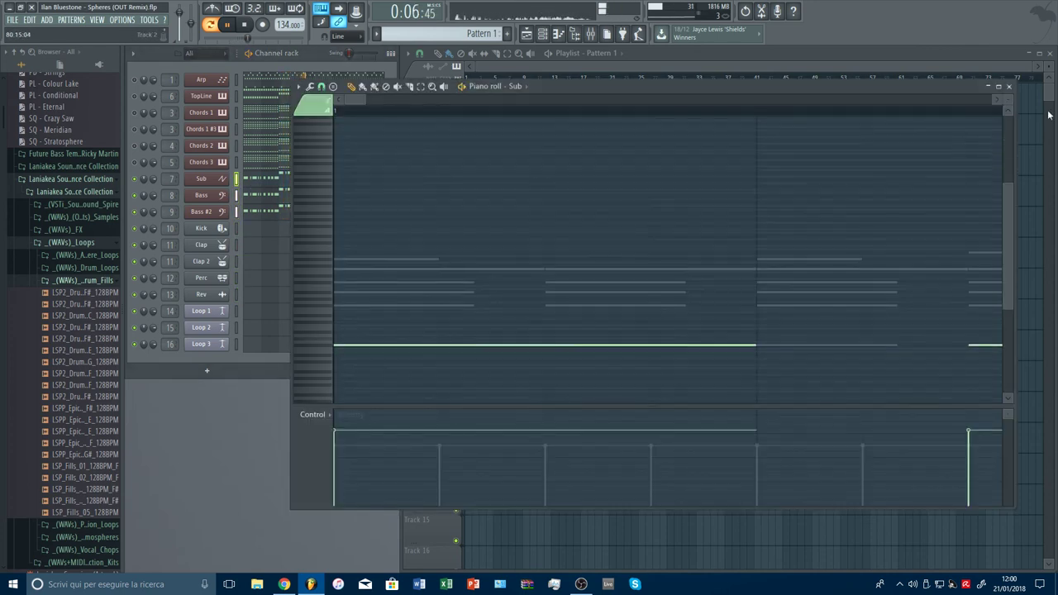
pyautogui.moveTo(1007, 99); pyautogui.dragTo(1008, 124)
pyautogui.scroll(-2, 549, 232)
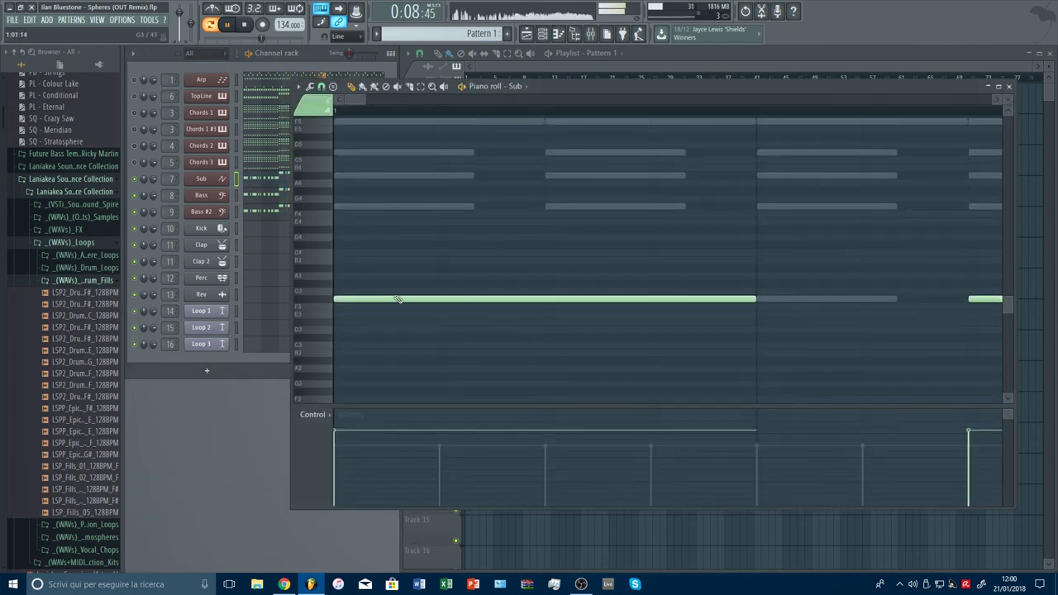
pyautogui.doubleClick(827, 299)
pyautogui.scroll(-10, 484, 116)
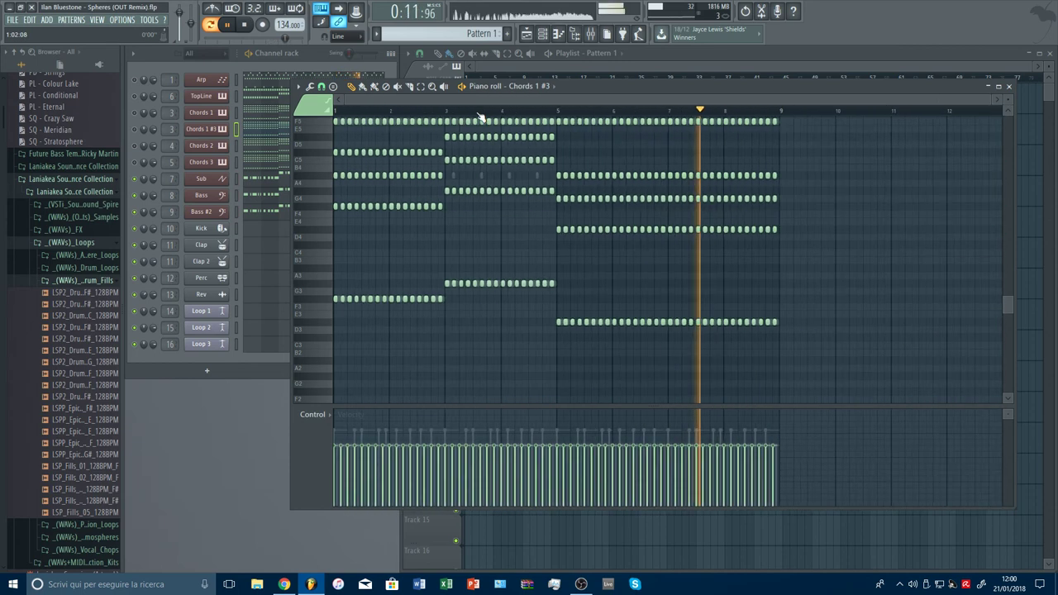
pyautogui.click(420, 87)
pyautogui.moveTo(315, 276); pyautogui.dragTo(318, 361)
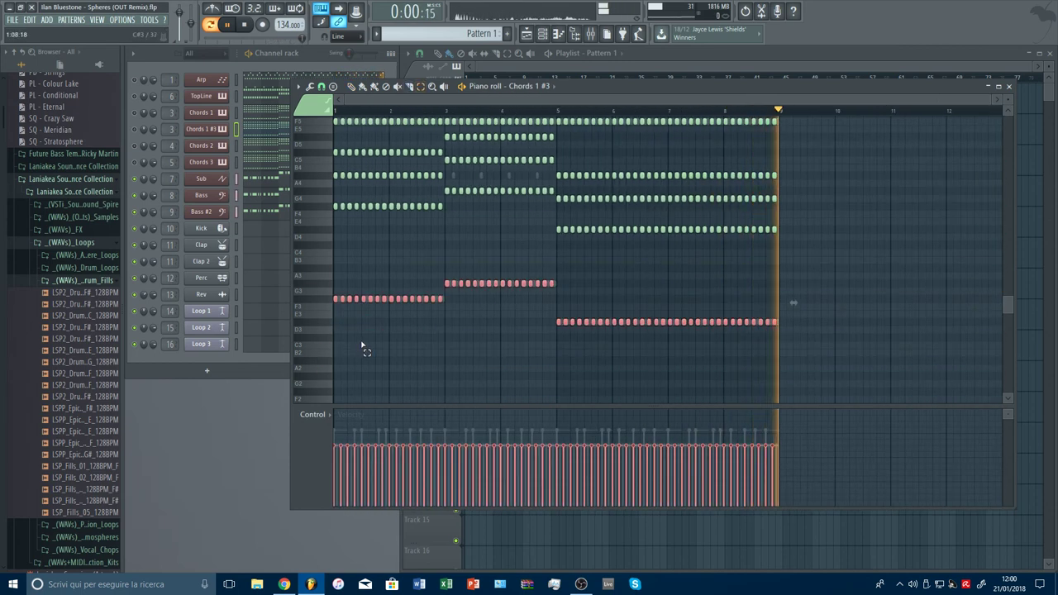
# Replace the Sub channel's notes in Pattern 1 with a copy of the lowest notes of Chords 3.
pyautogui.click(239, 181)
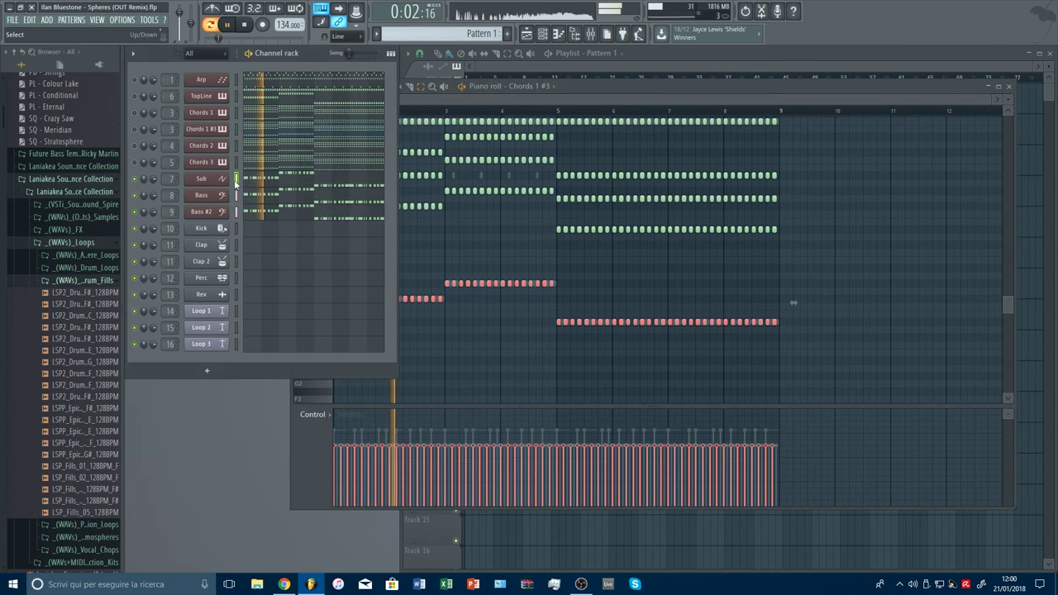
pyautogui.rightClick(239, 183)
pyautogui.click(242, 179)
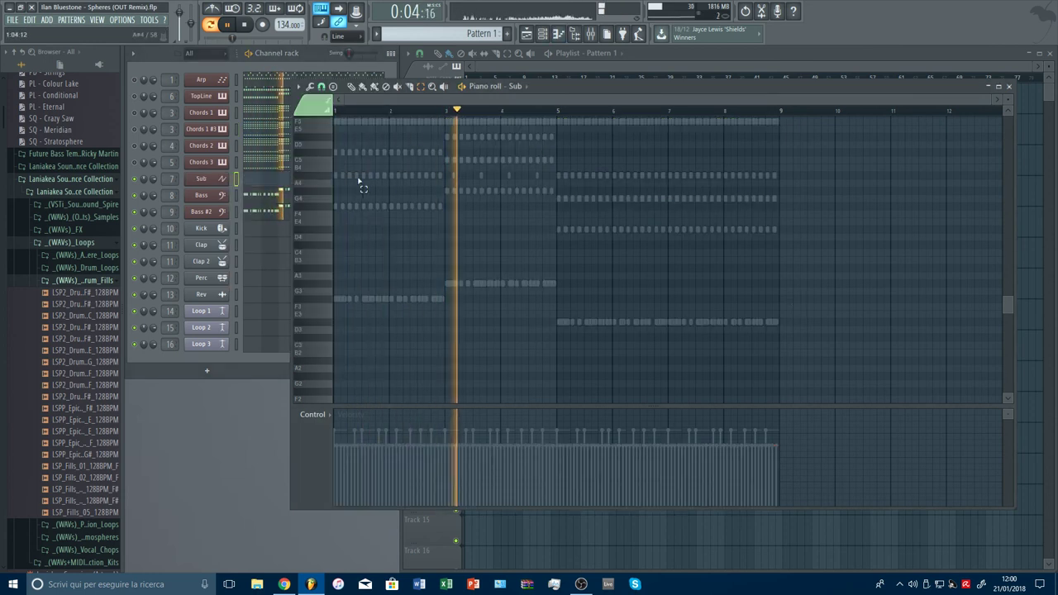
pyautogui.click(255, 165)
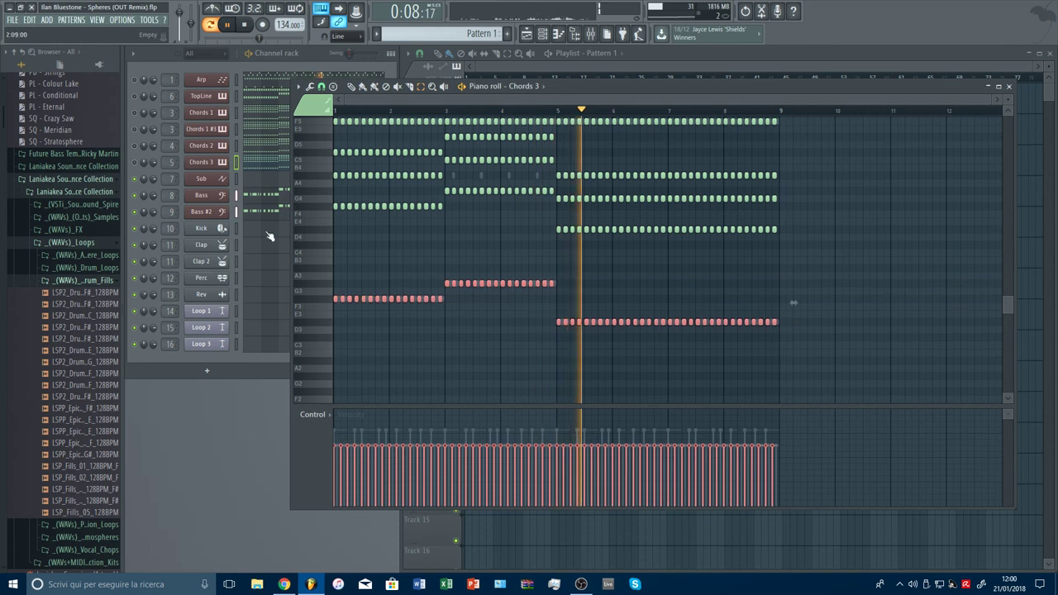
pyautogui.click(250, 179)
pyautogui.press('Escape')
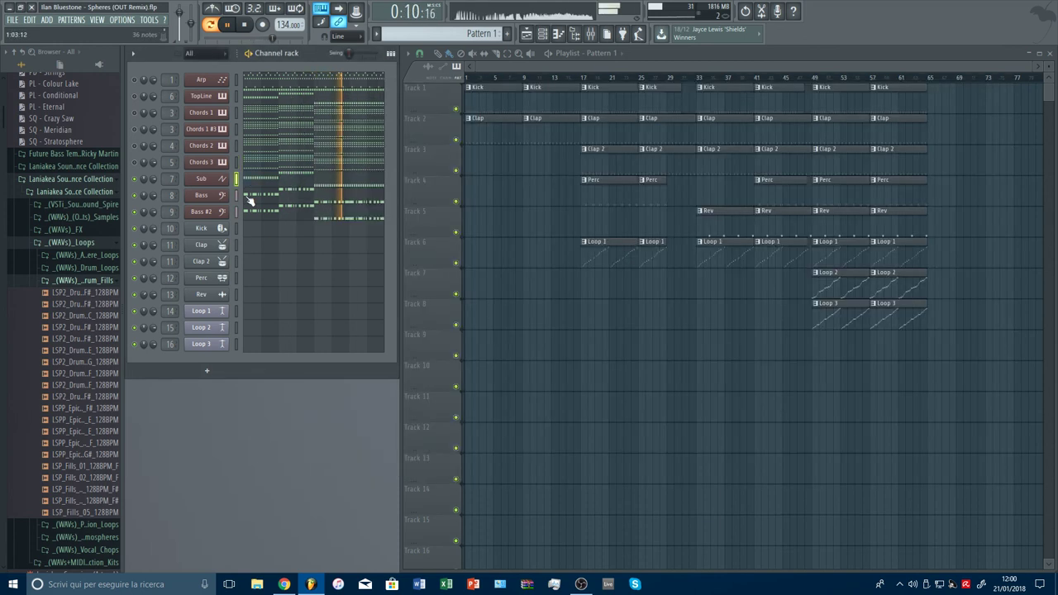
# Clear the Bass and Bass #2 notes in Pattern 1 and replace them with a copy of the Sub notes.
pyautogui.moveTo(236, 196); pyautogui.dragTo(237, 212)
pyautogui.hotkey('ctrl', 'x')
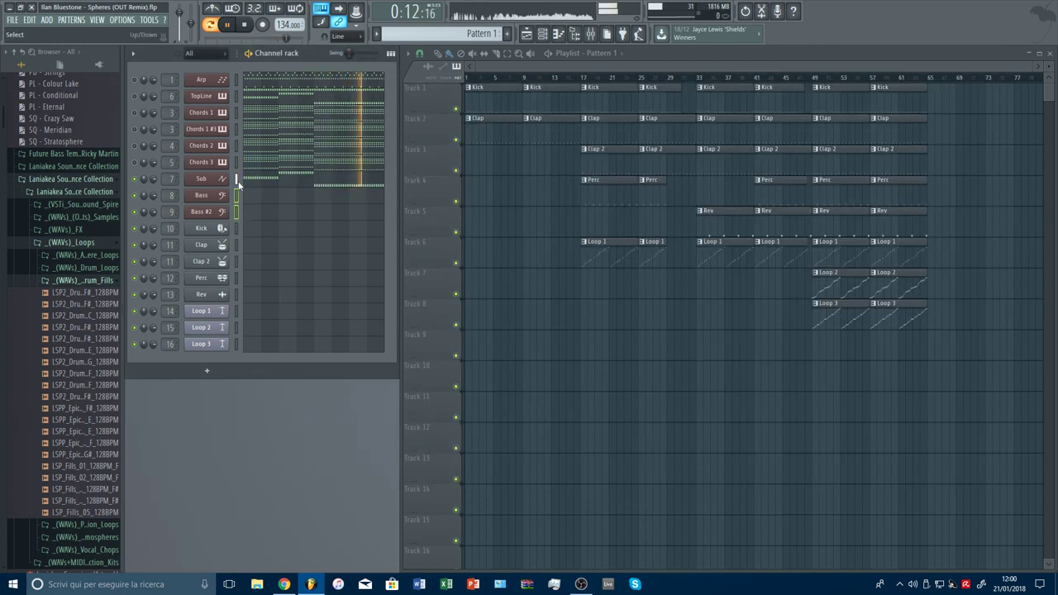
pyautogui.doubleClick(236, 181)
pyautogui.click(236, 181)
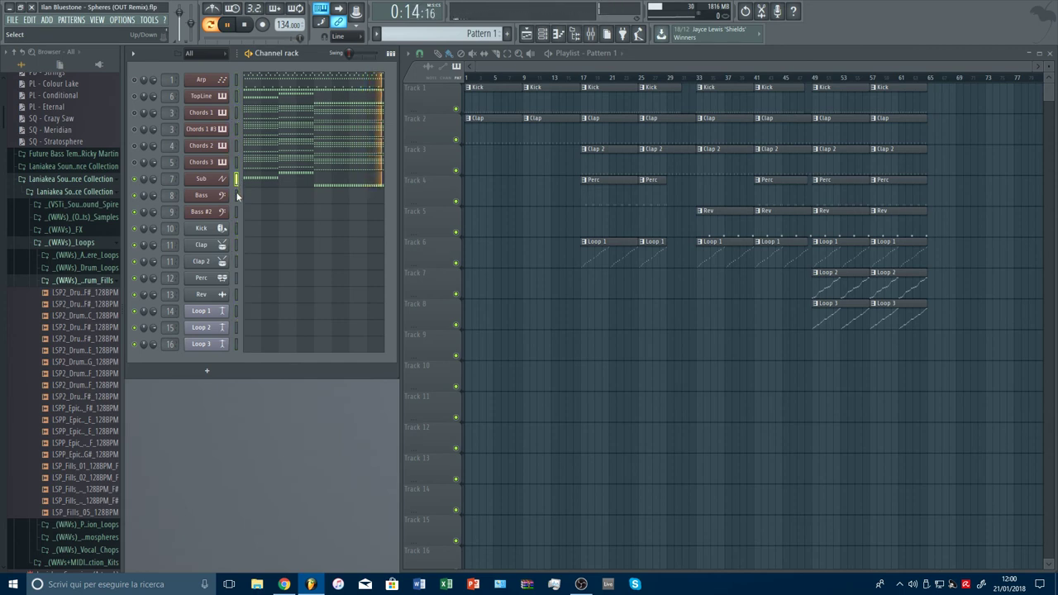
pyautogui.click(235, 211)
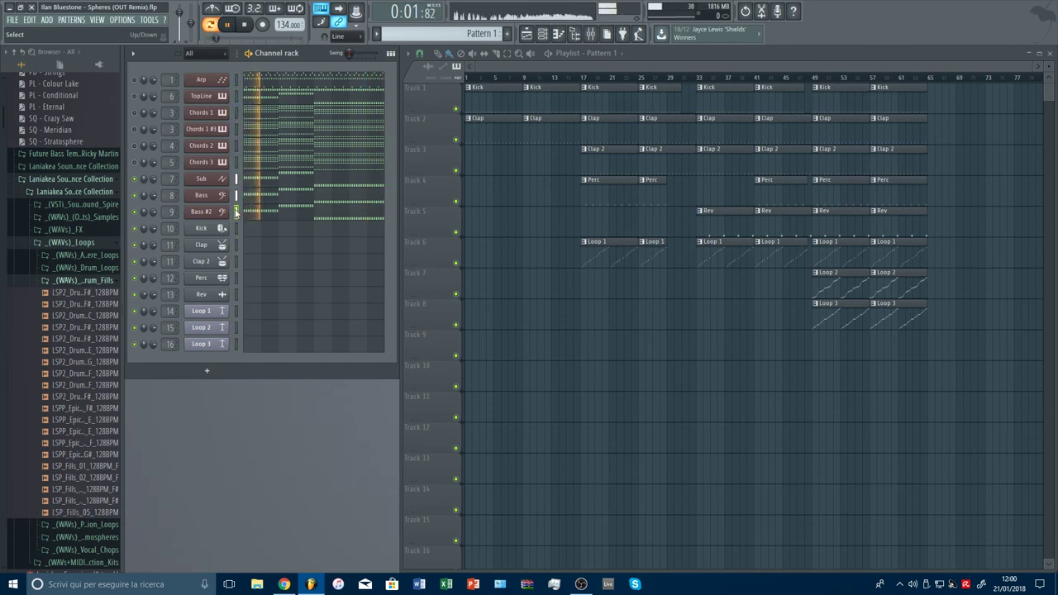
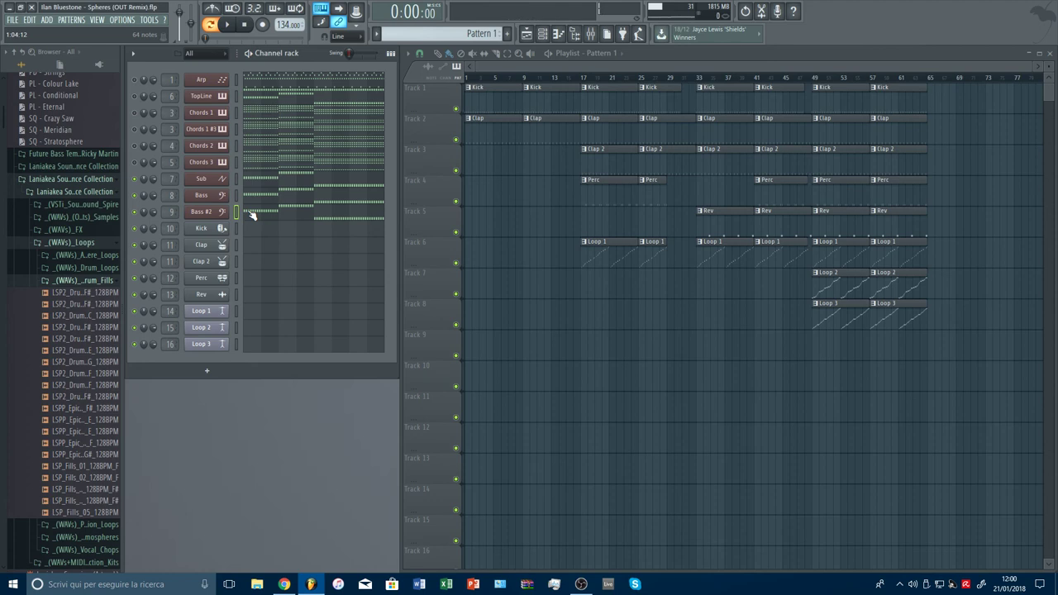
# Review the Bass #2 notes of Pattern 1 in the piano roll and play the pattern to check the bass parts.
pyautogui.click(252, 214)
pyautogui.scroll(5, 362, 125)
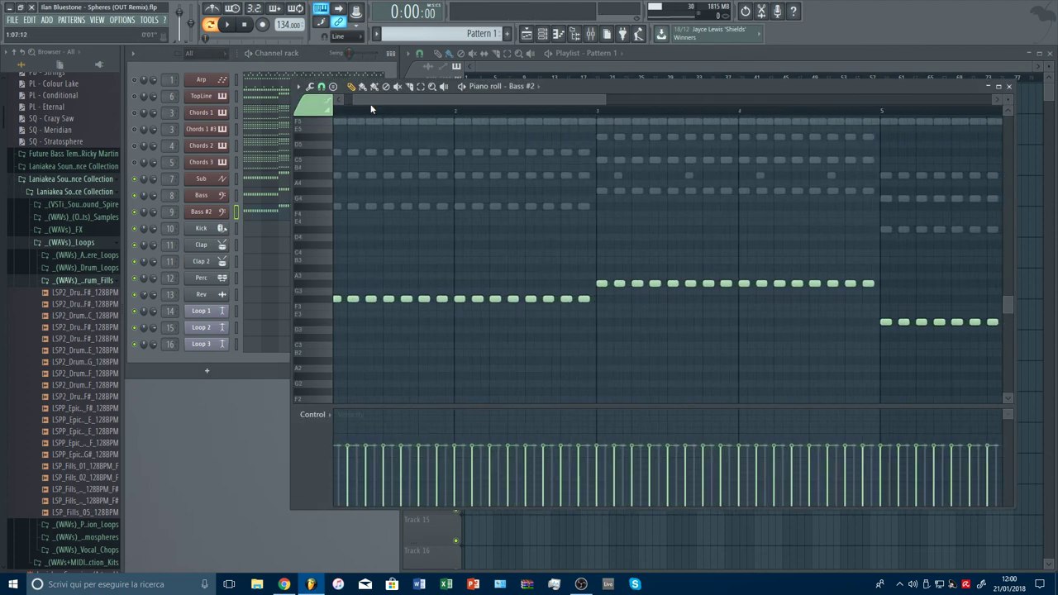
pyautogui.press('space')
pyautogui.press('space')
pyautogui.rightClick(531, 299)
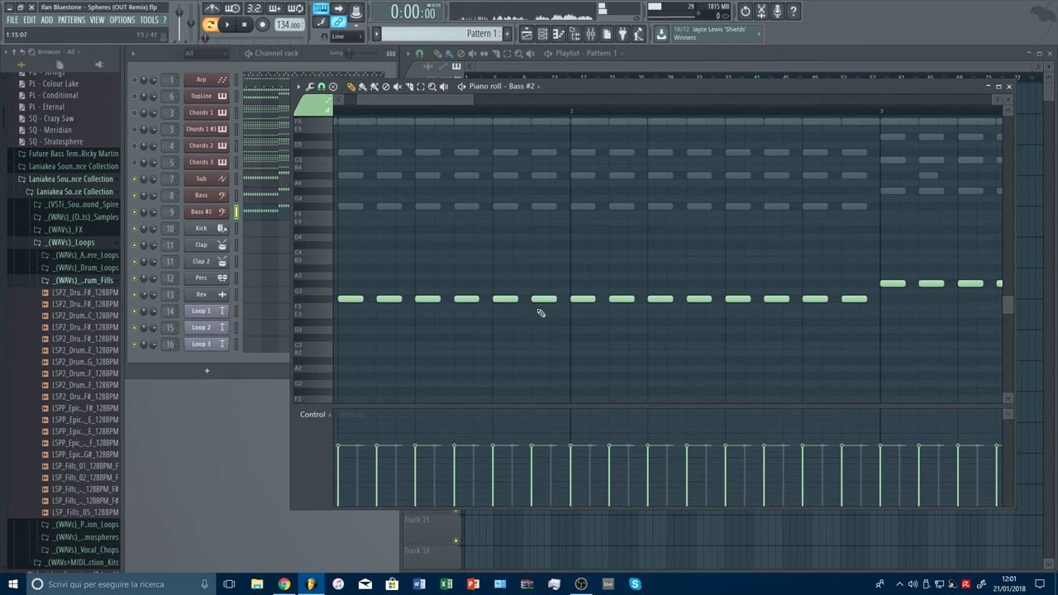
pyautogui.hotkey('ctrl', 'a')
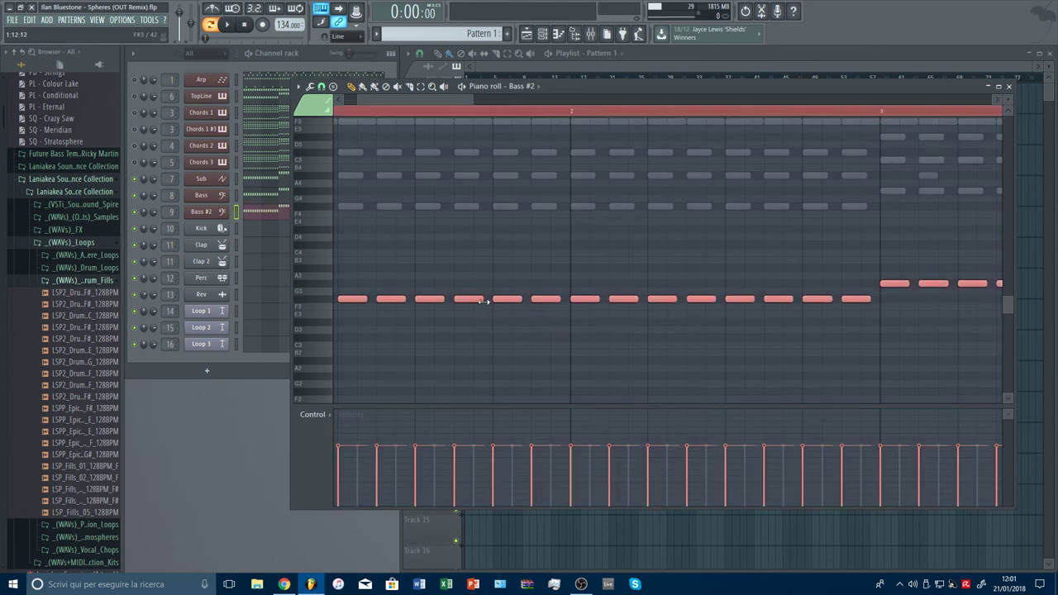
pyautogui.press('Escape')
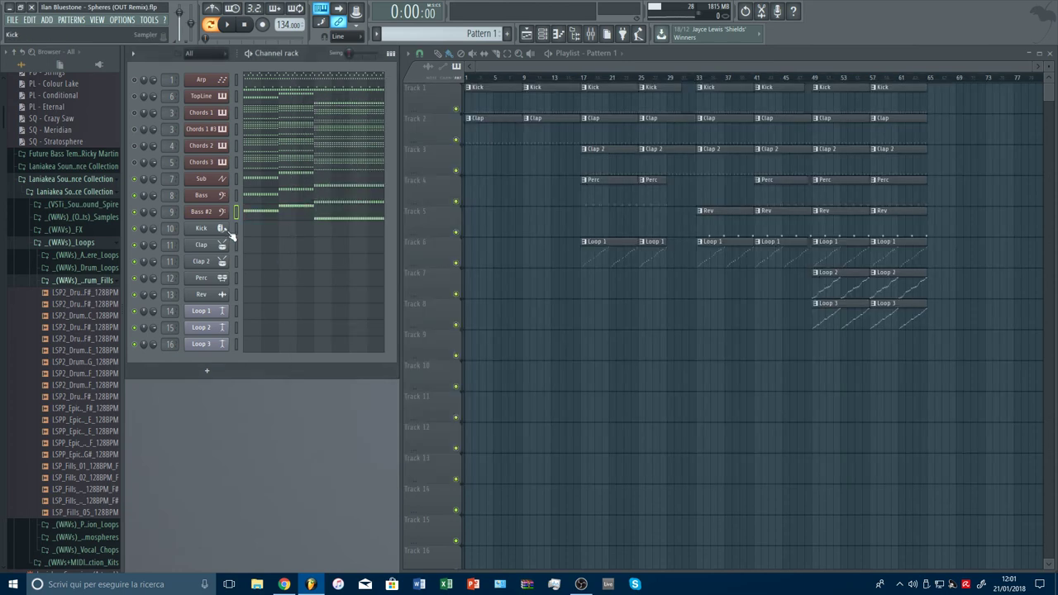
pyautogui.click(236, 196)
pyautogui.press('space')
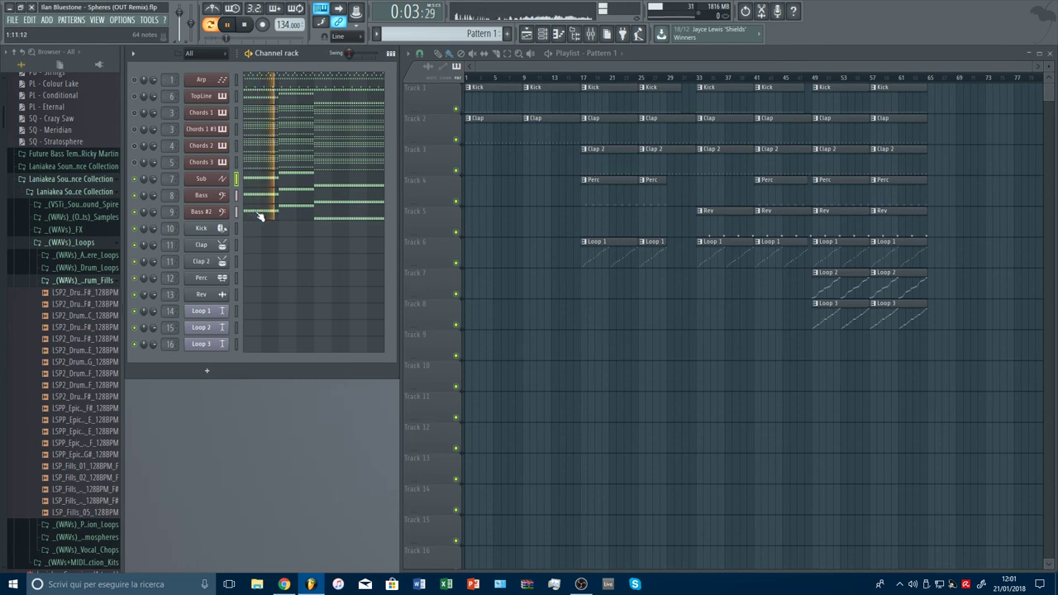
pyautogui.press('space')
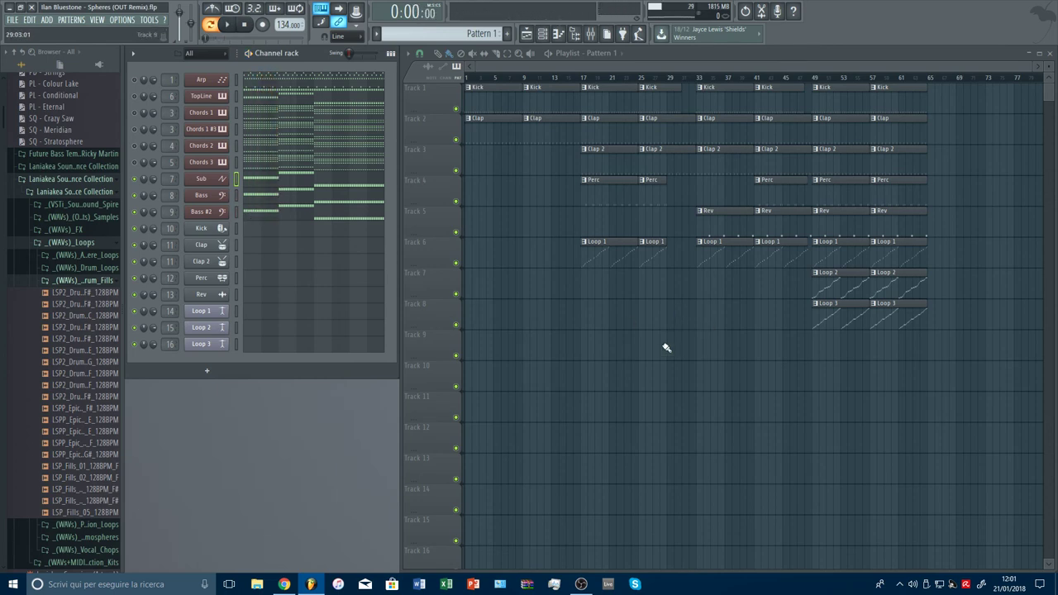
# Move the Sub, Bass and Bass #2 notes out of Pattern 1 into the empty Pattern 12.
pyautogui.click(666, 347)
pyautogui.doubleClick(237, 178)
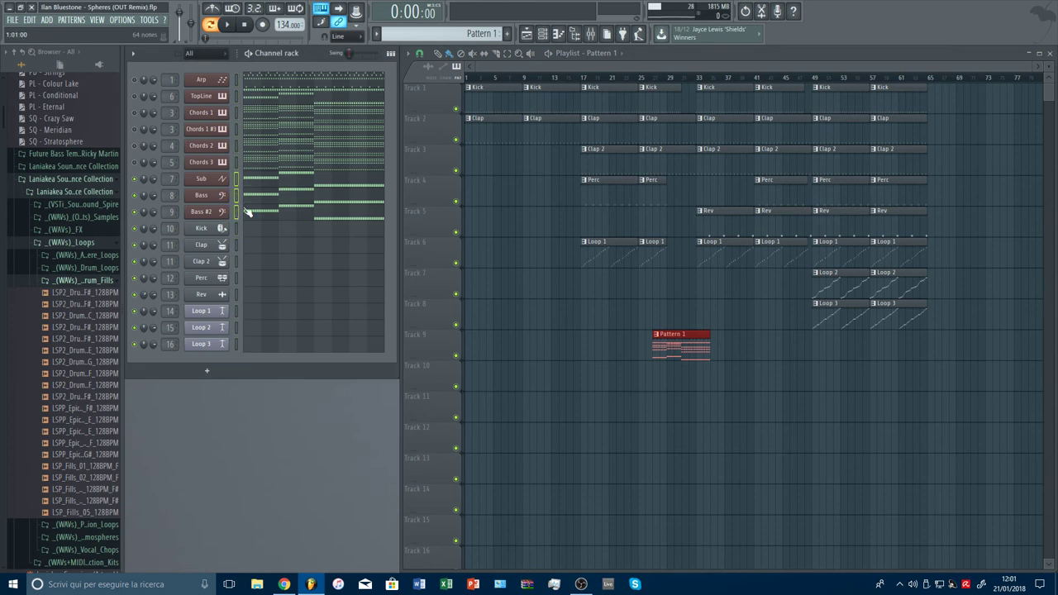
pyautogui.hotkey('ctrl', 'x')
pyautogui.scroll(-2, 463, 35)
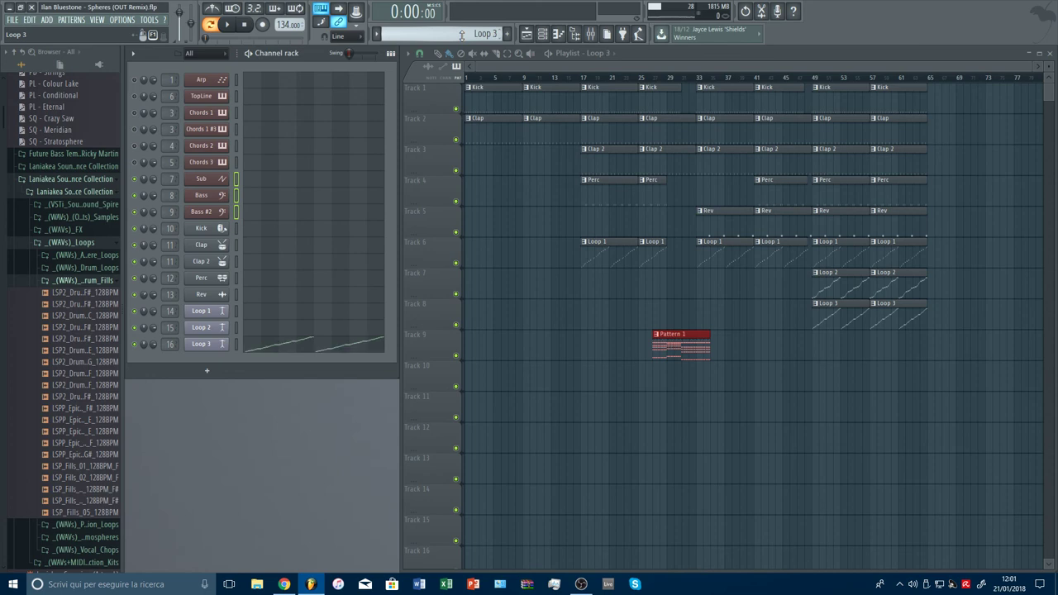
pyautogui.scroll(-1, 462, 34)
pyautogui.hotkey('ctrl', 'v')
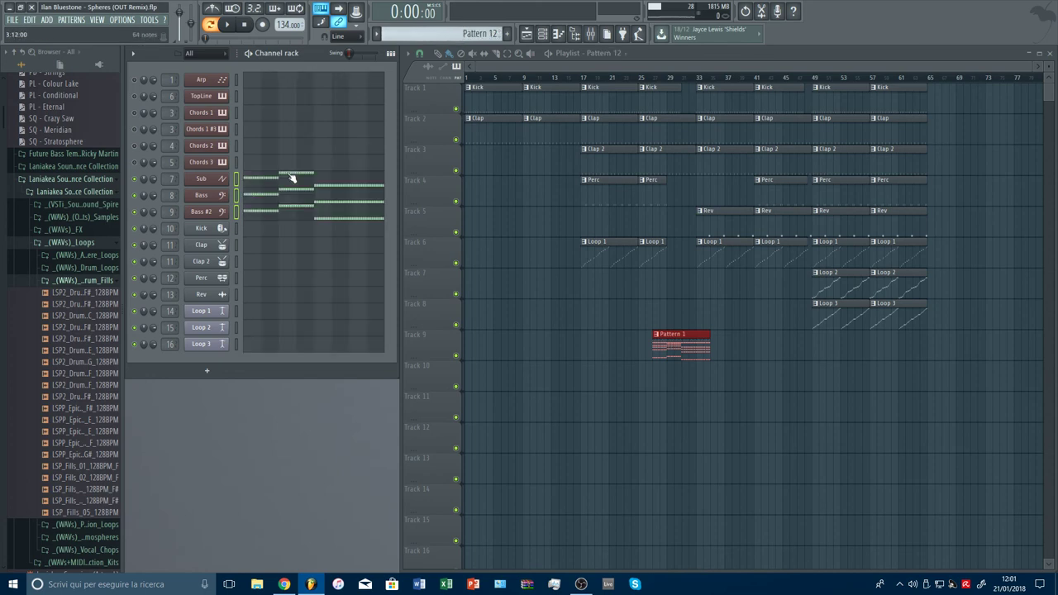
# Split Pattern 12 by channel and remove the stray Pattern 1 clip from Track 9.
pyautogui.click(462, 33)
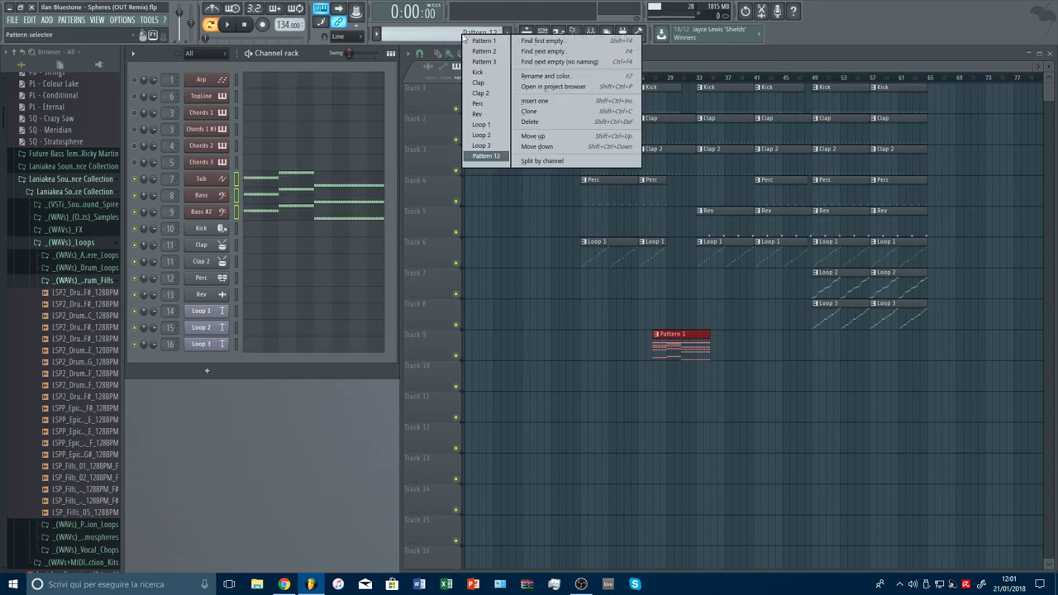
pyautogui.click(546, 161)
pyautogui.rightClick(672, 340)
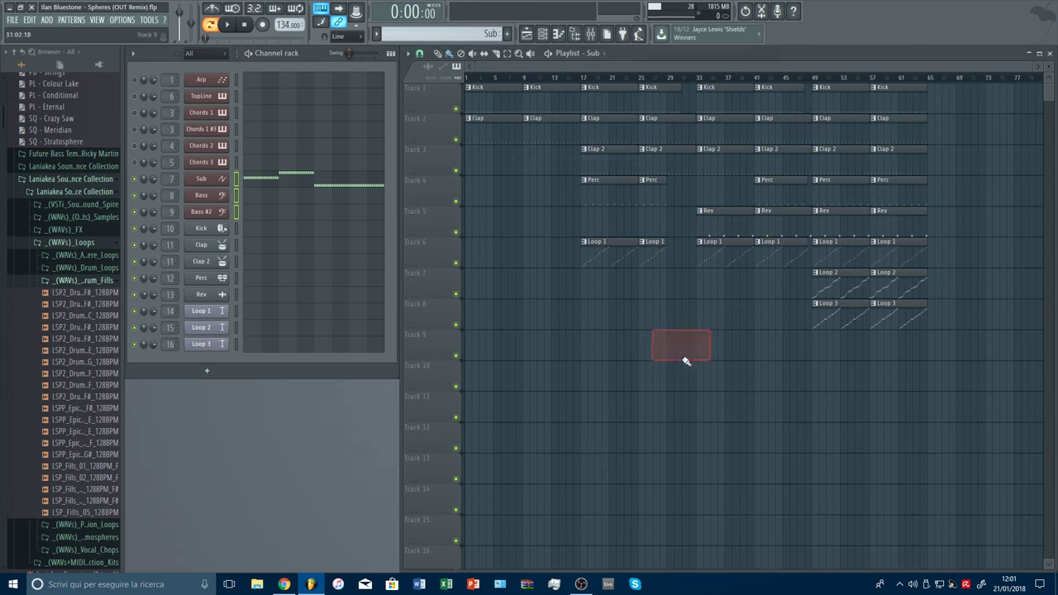
# Place a two-bar Sub clip on Track 9 at bar 33 and repeat it up to bar 65.
pyautogui.click(697, 351)
pyautogui.doubleClick(749, 348)
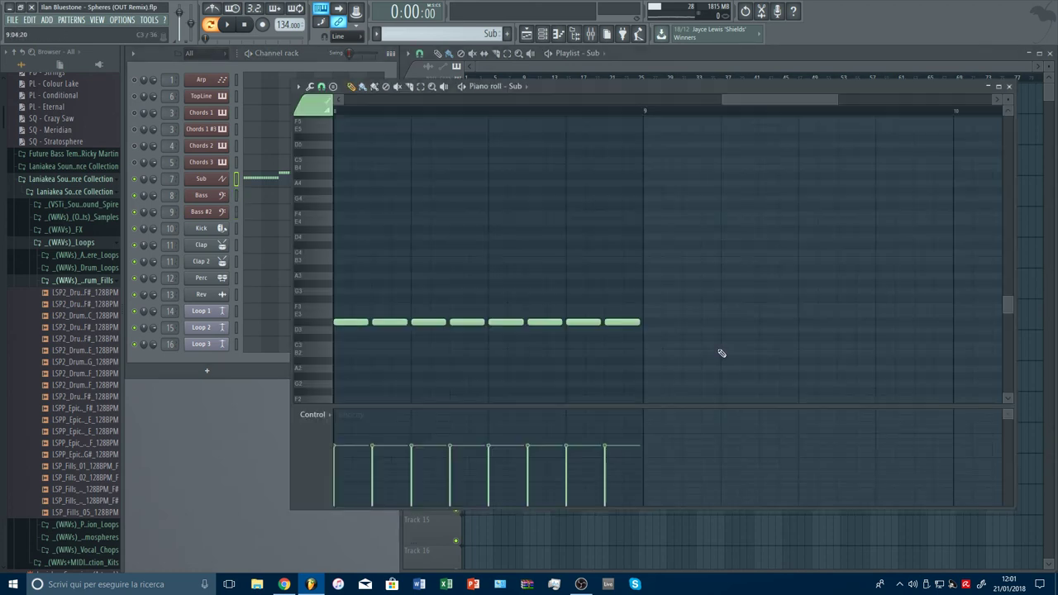
pyautogui.press('Escape')
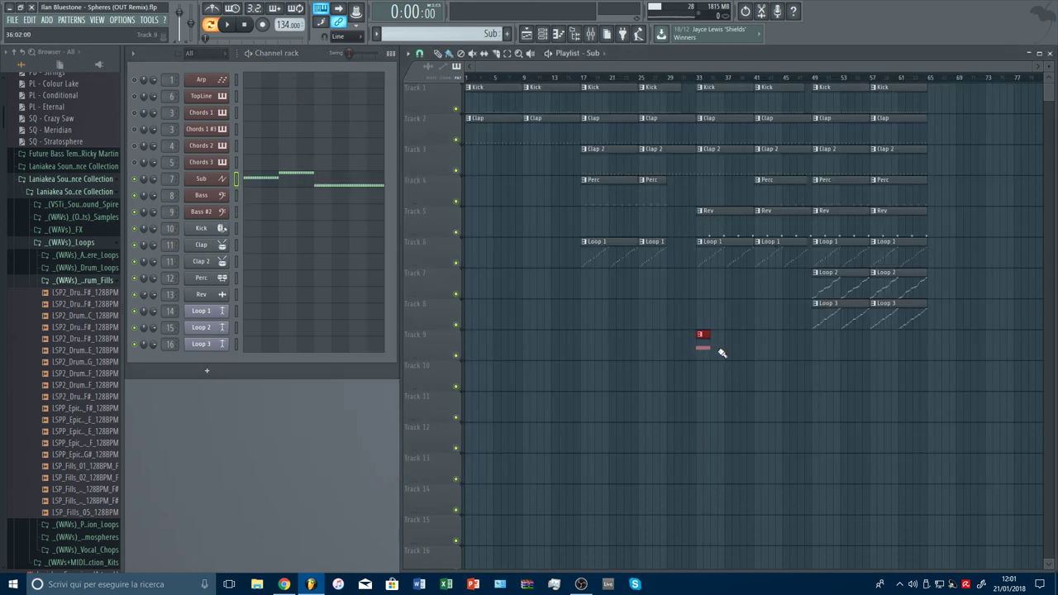
pyautogui.moveTo(708, 351); pyautogui.dragTo(916, 355)
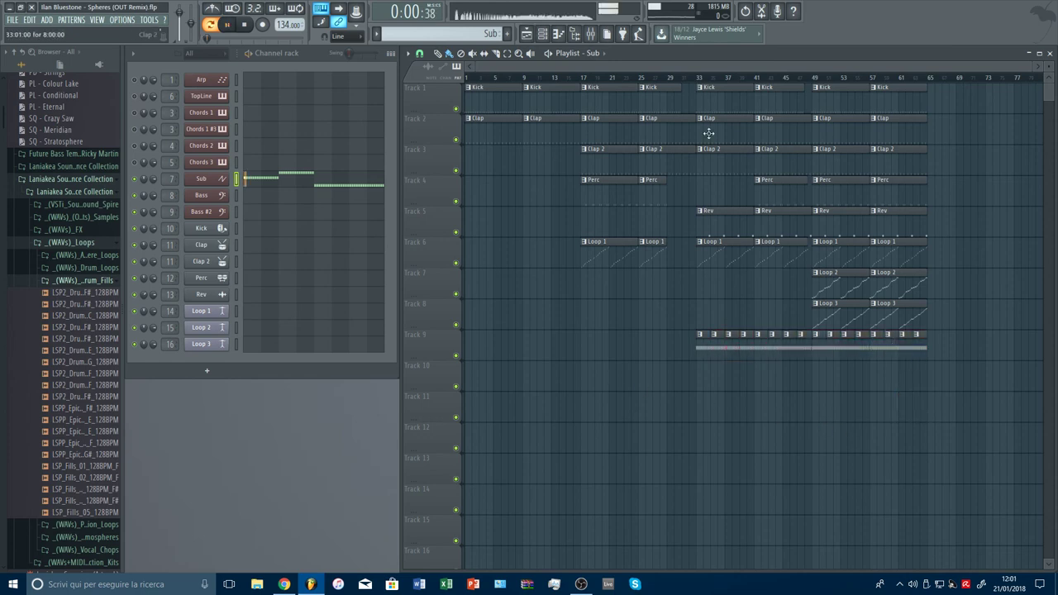
# Play the song from bar 33 and delete the Loop 1 clip that starts there on Track 6.
pyautogui.click(700, 77)
pyautogui.press('space')
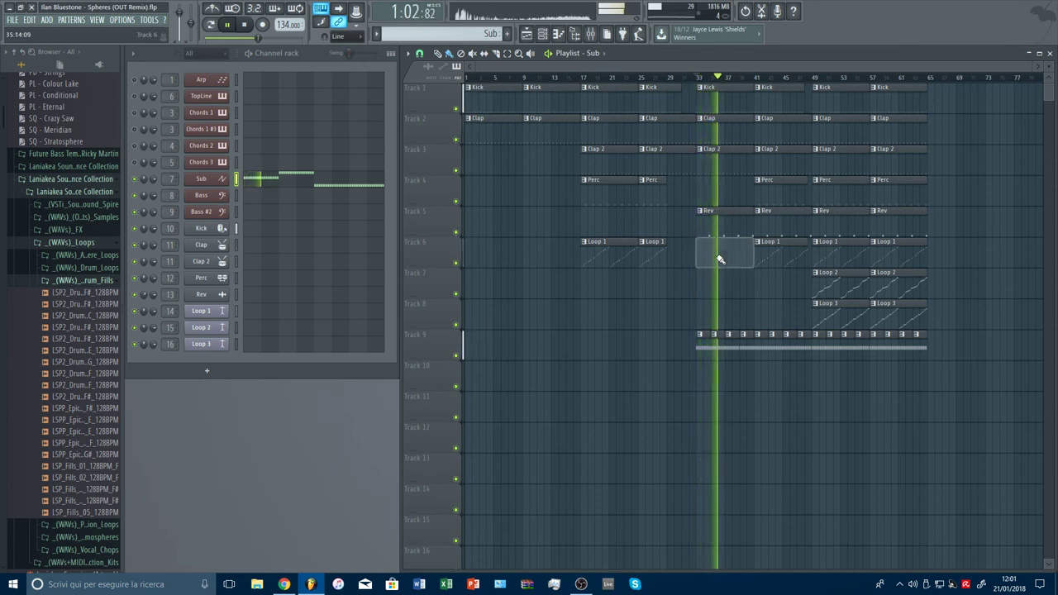
pyautogui.rightClick(716, 257)
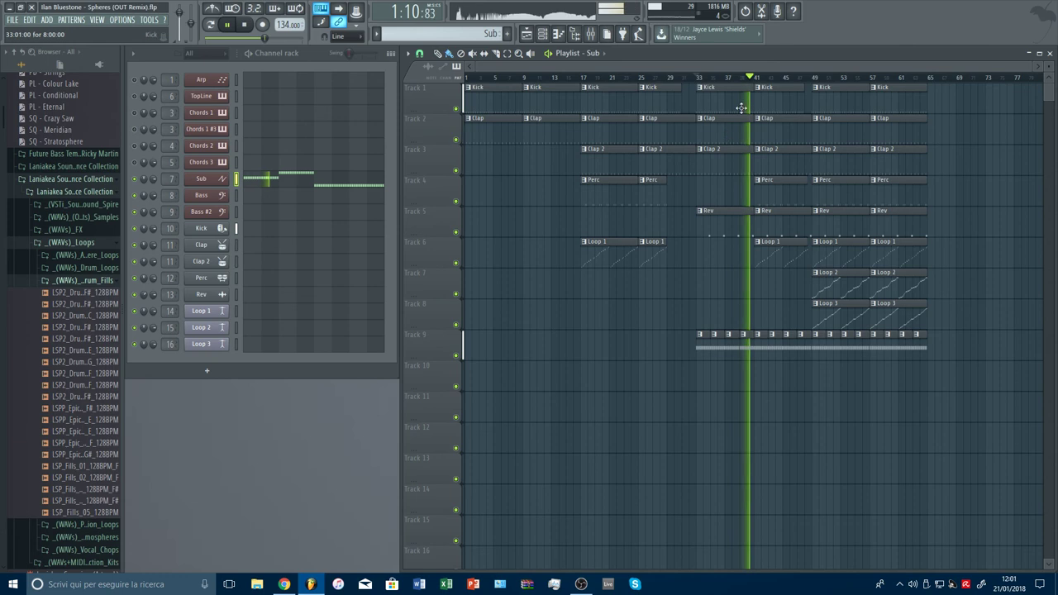
# Shorten the Kick clip starting at bar 33 so it ends about one beat before bar 41, and replay the section.
pyautogui.scroll(5, 752, 96)
pyautogui.press('space')
pyautogui.moveTo(752, 96)
pyautogui.mouseDown()
pyautogui.moveTo(733, 89)
pyautogui.moveTo(743, 94)
pyautogui.mouseUp()
pyautogui.scroll(-5, 702, 96)
pyautogui.press('space')
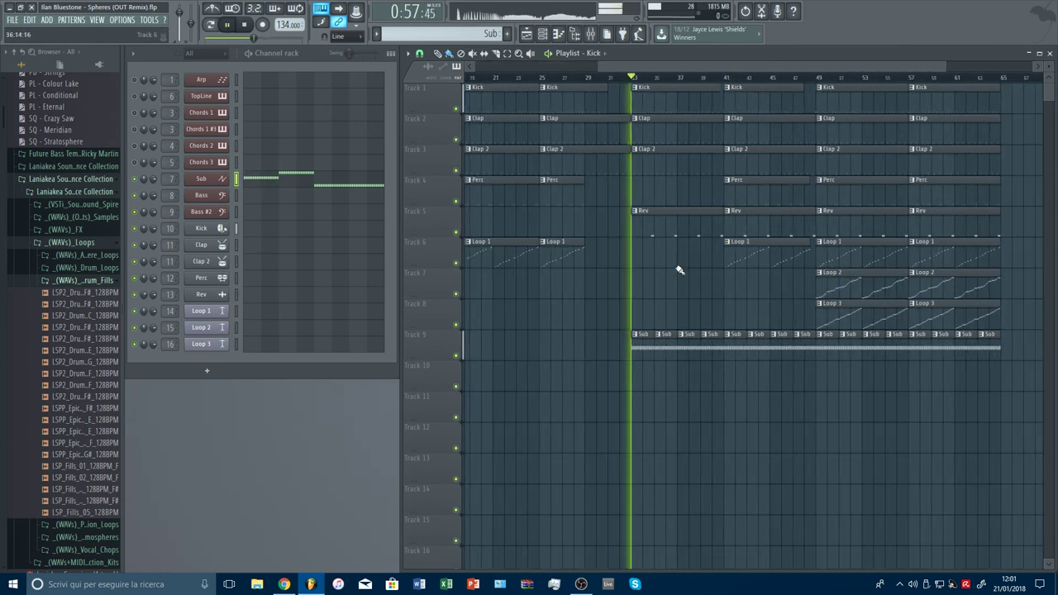
pyautogui.scroll(5, 664, 97)
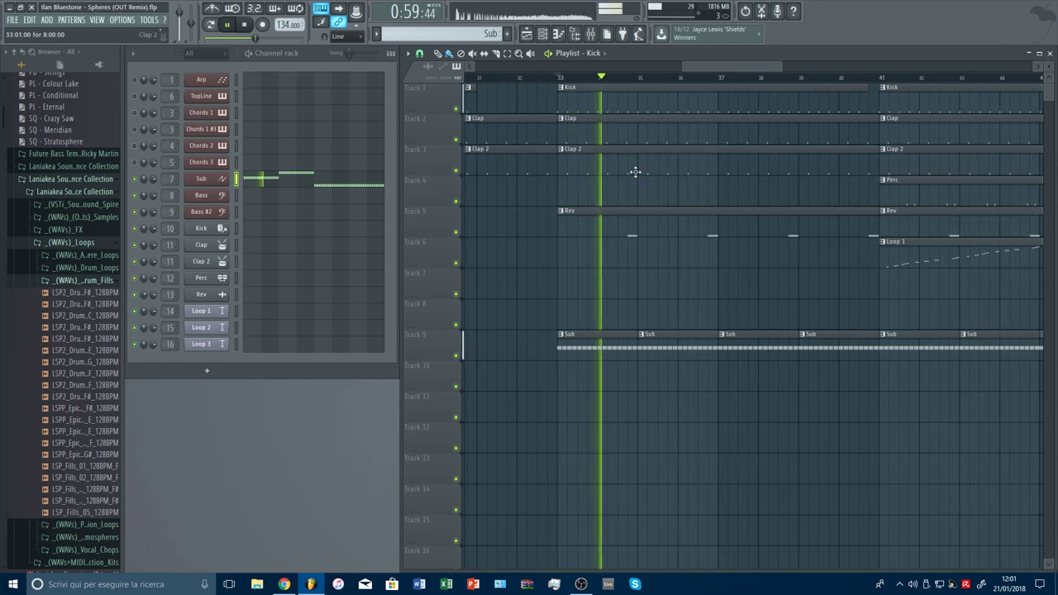
pyautogui.press('space')
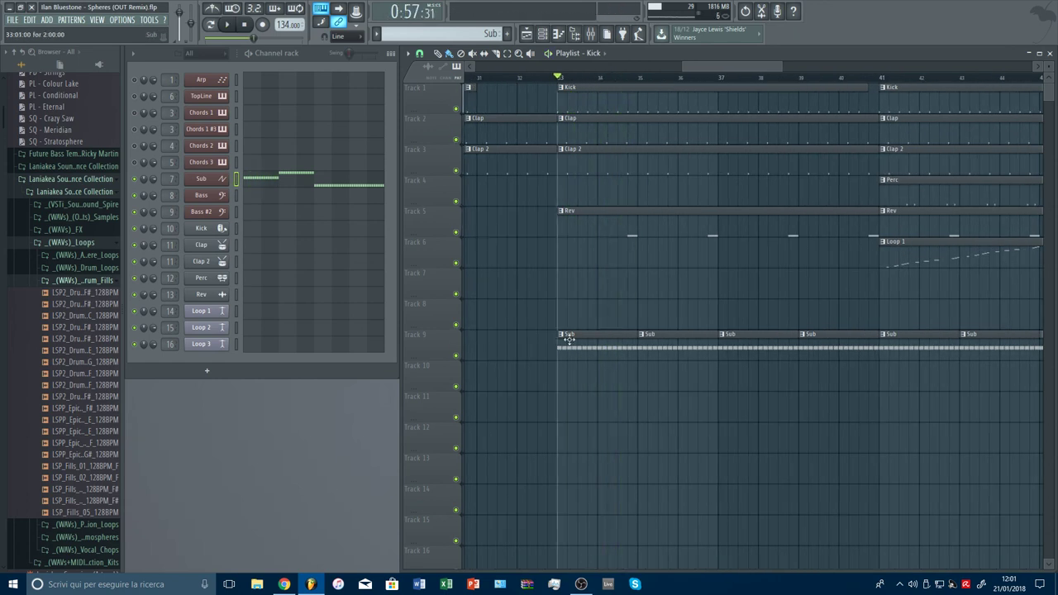
# Make the Sub clip at bar 33 unique and replace its last four notes with one long note, checking it by ear.
pyautogui.click(561, 336)
pyautogui.click(591, 407)
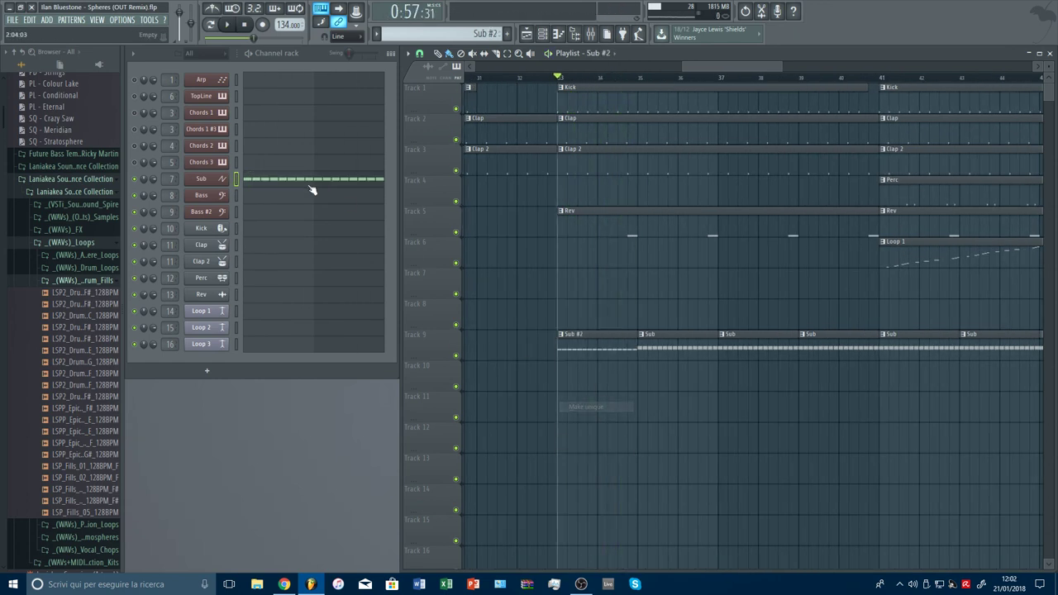
pyautogui.click(349, 184)
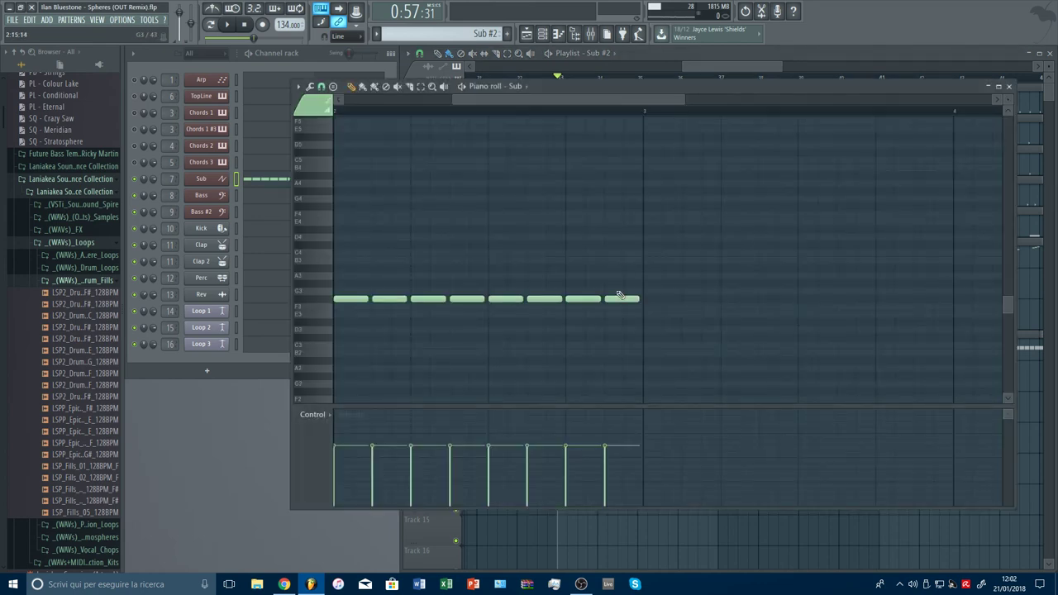
pyautogui.moveTo(522, 299); pyautogui.dragTo(643, 300)
pyautogui.press('space')
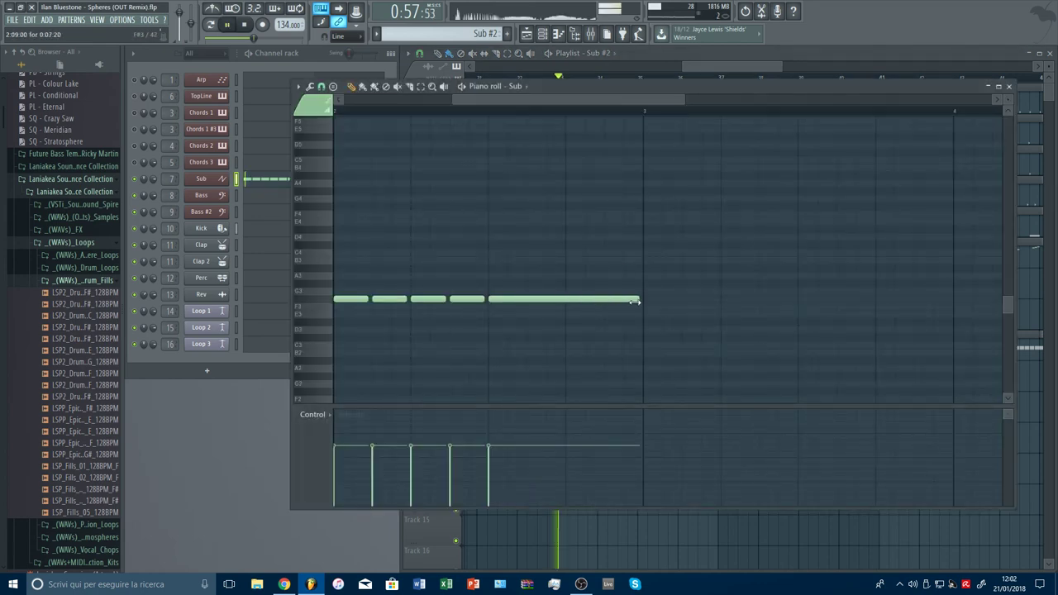
pyautogui.press('F7')
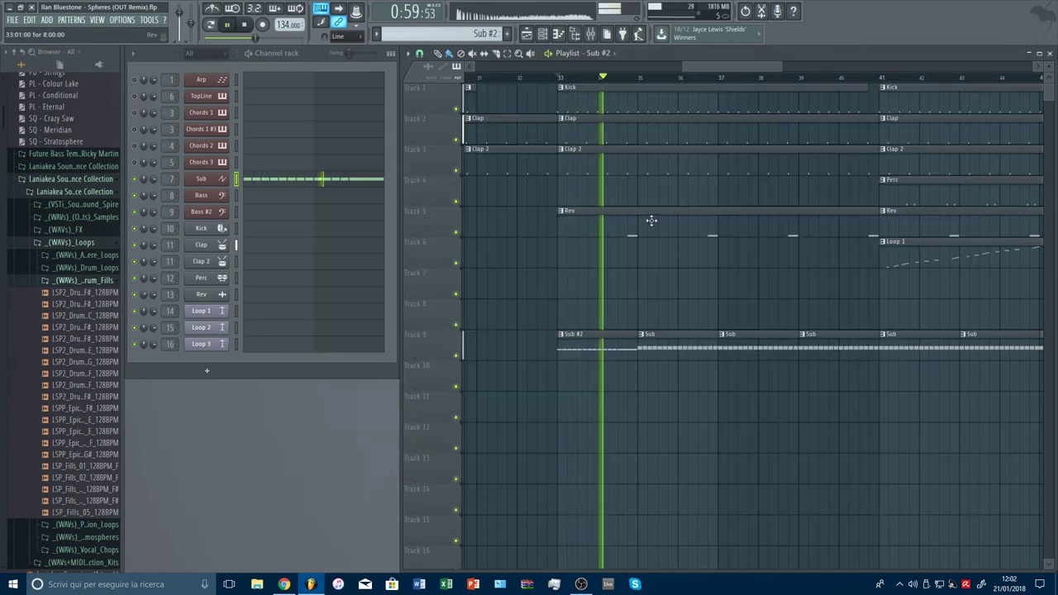
pyautogui.press('space')
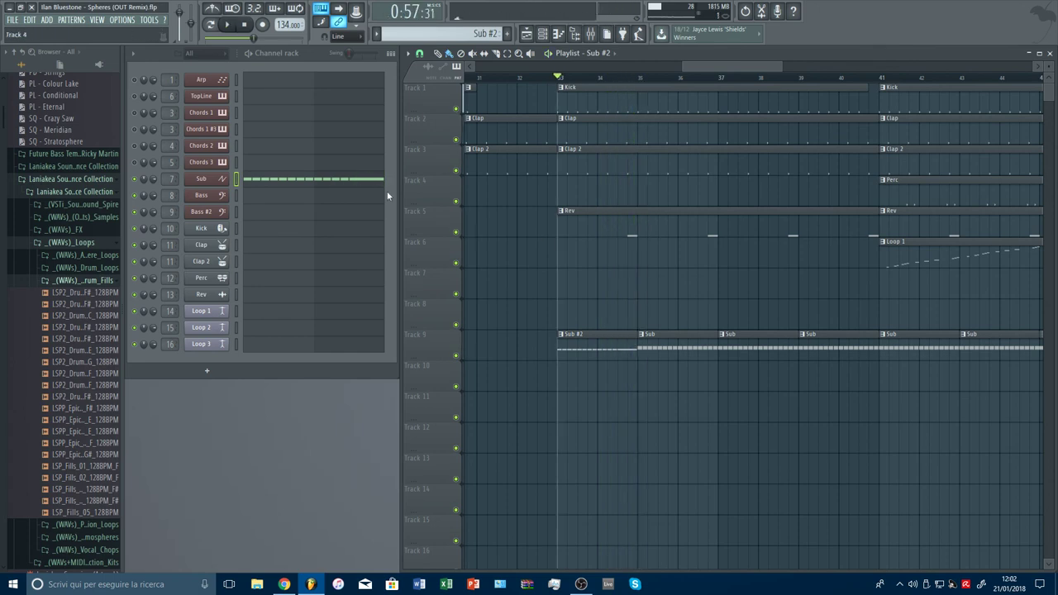
# Shorten the twelve repeated notes before the long note in Sub #2 and listen to the change.
pyautogui.click(347, 181)
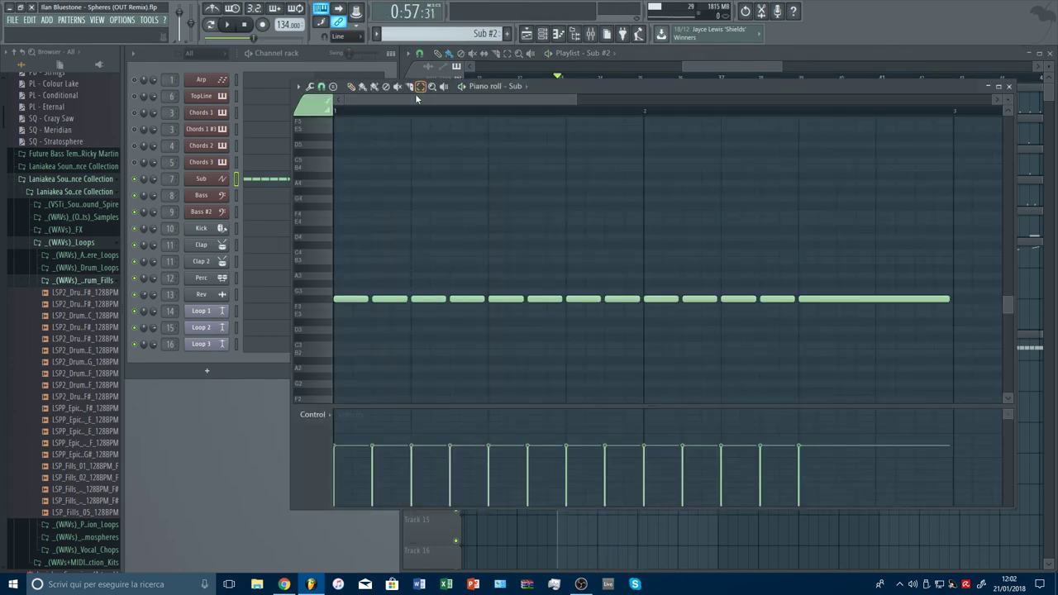
pyautogui.moveTo(575, 96); pyautogui.dragTo(654, 96)
pyautogui.moveTo(680, 279); pyautogui.dragTo(341, 334)
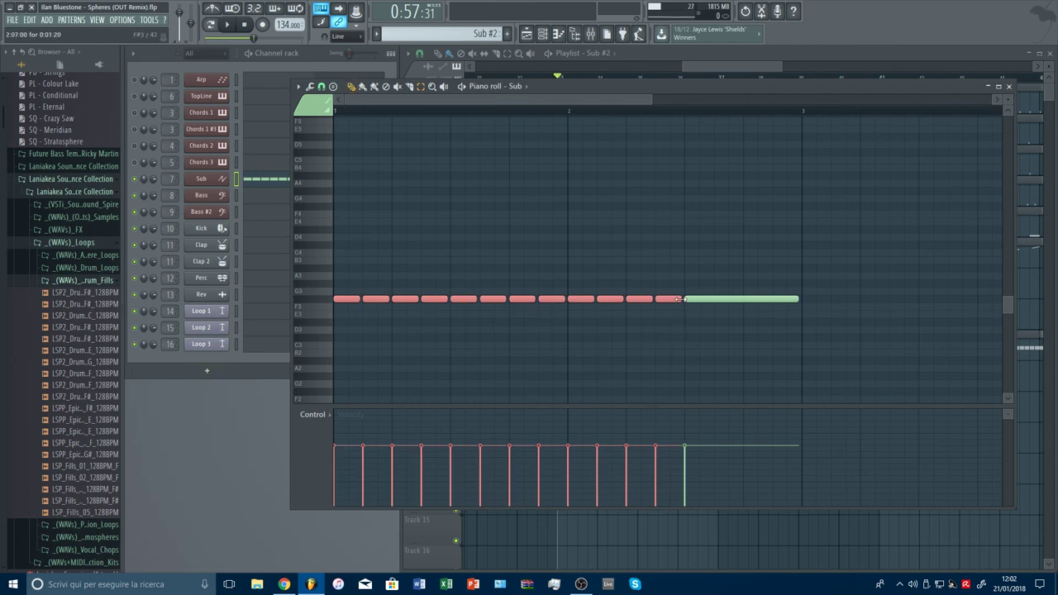
pyautogui.press('space')
pyautogui.press('F7')
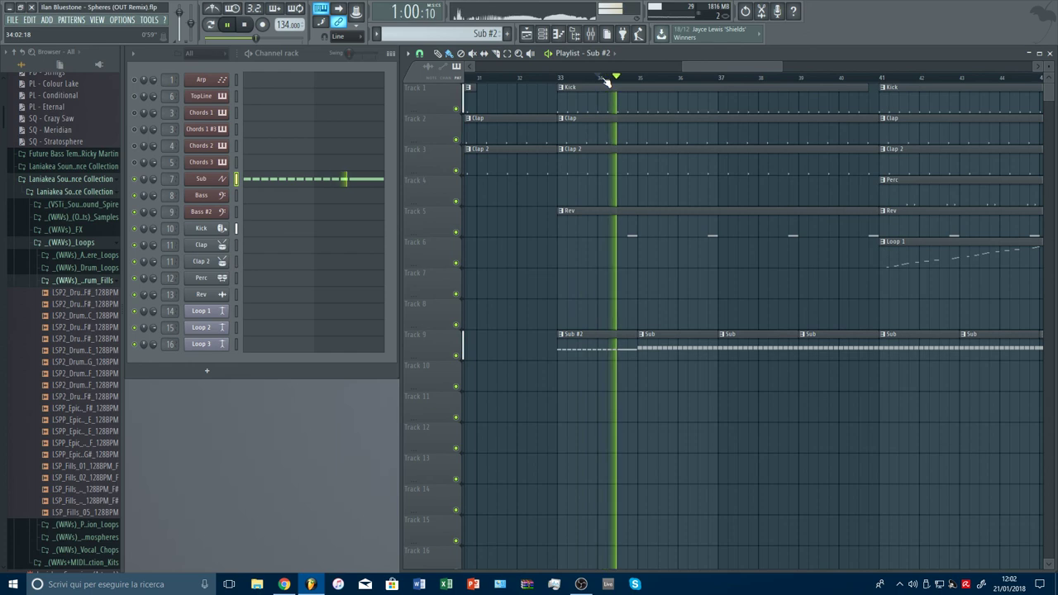
pyautogui.press('space')
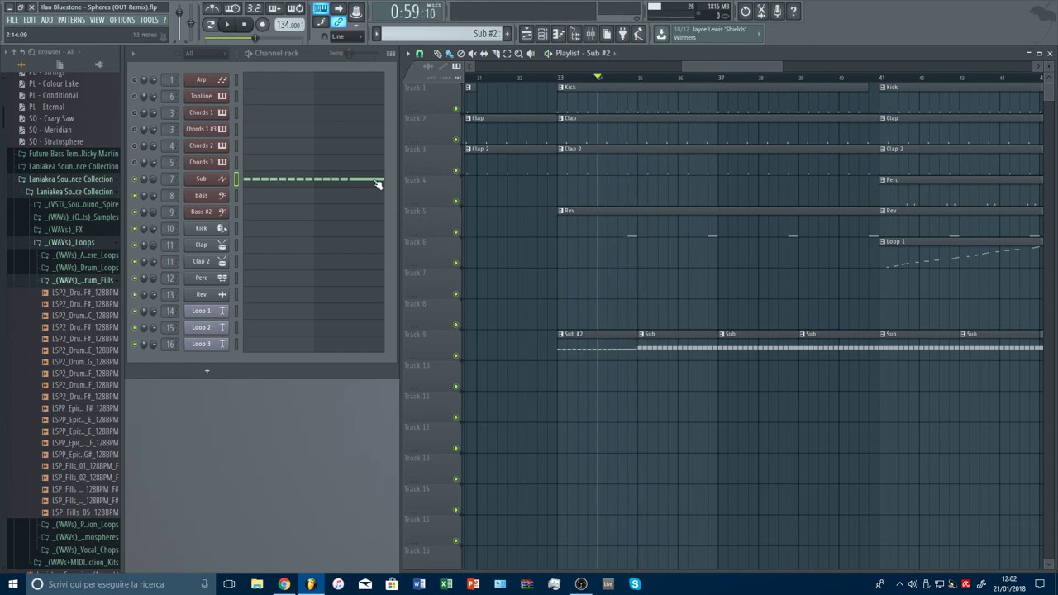
# Trim the long note in Sub #2 to one beat and fill the final beat with four short notes.
pyautogui.click(377, 184)
pyautogui.scroll(3, 566, 113)
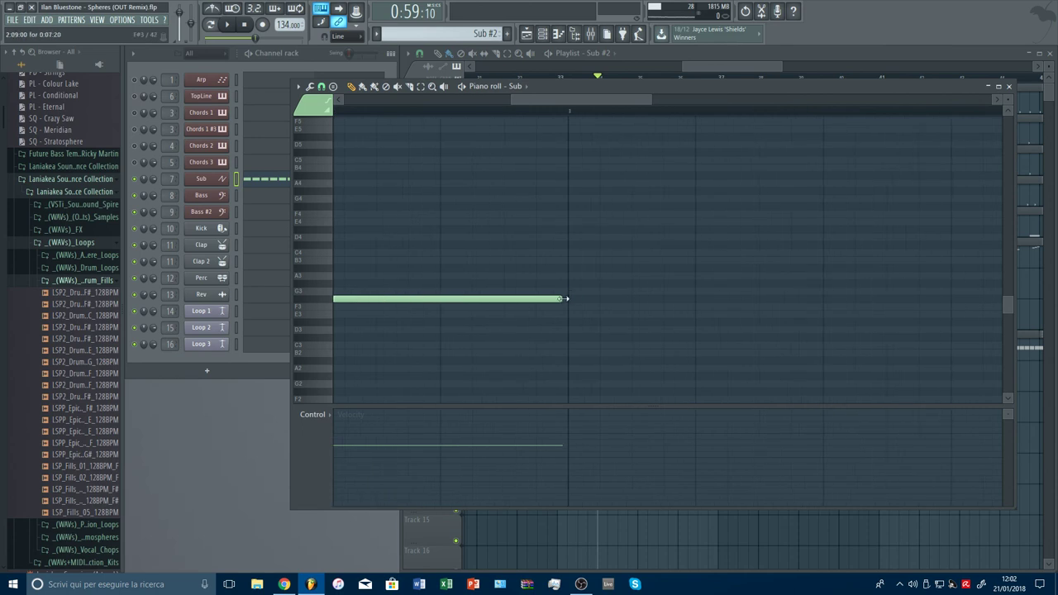
pyautogui.click(539, 300)
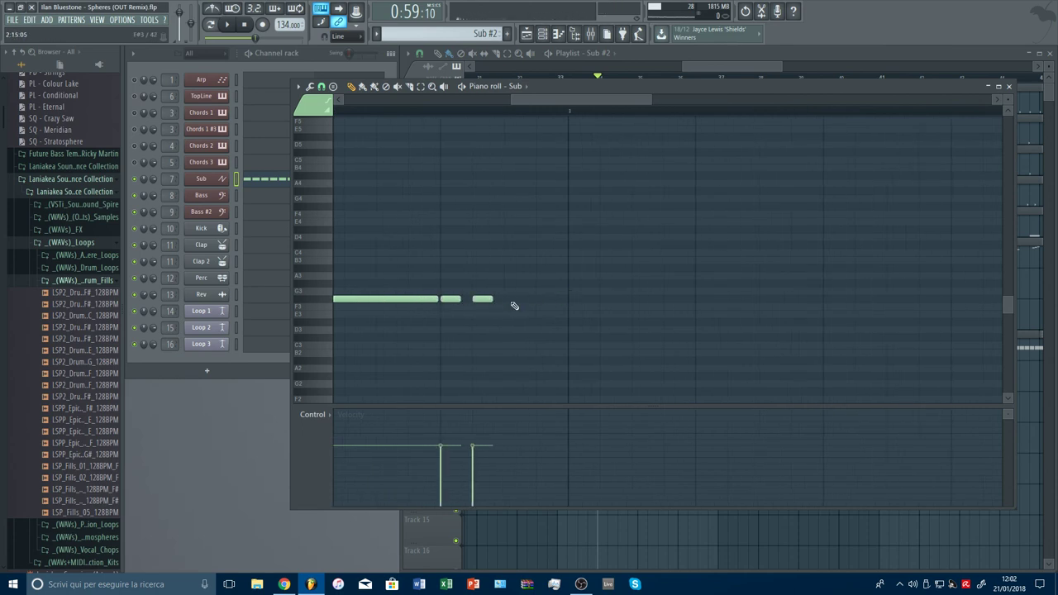
pyautogui.press('Escape')
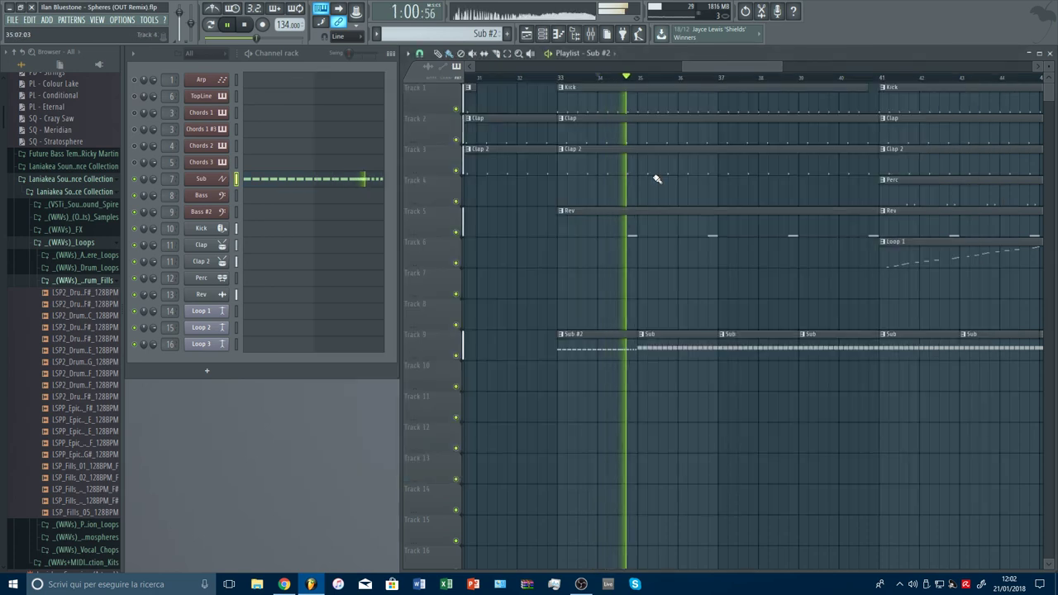
# Tighten the four short notes in the final beat of Sub #2 and play the transition into bar 35.
pyautogui.click(383, 186)
pyautogui.press('space')
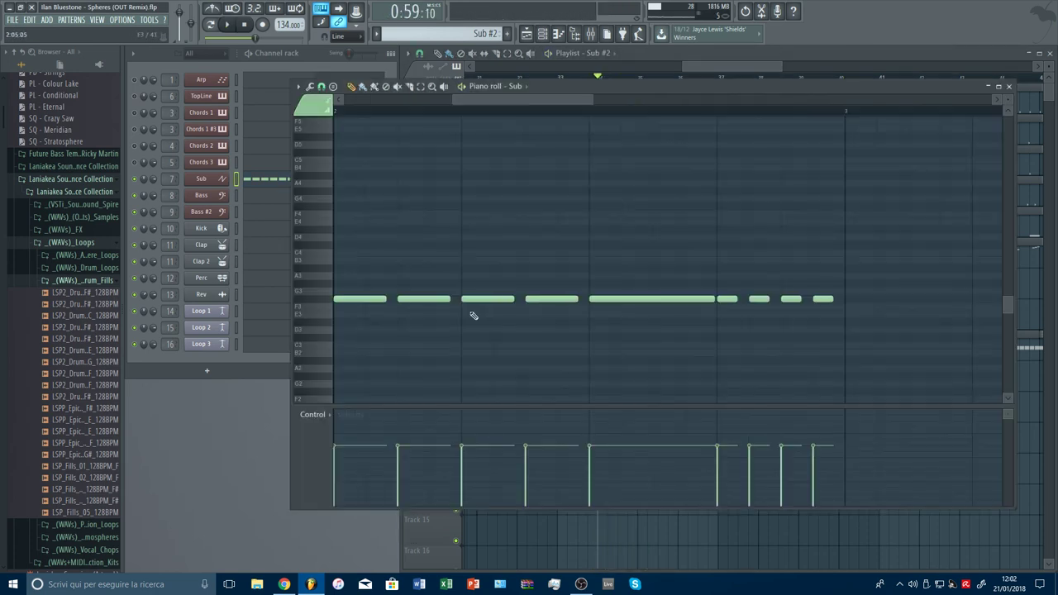
pyautogui.click(754, 300)
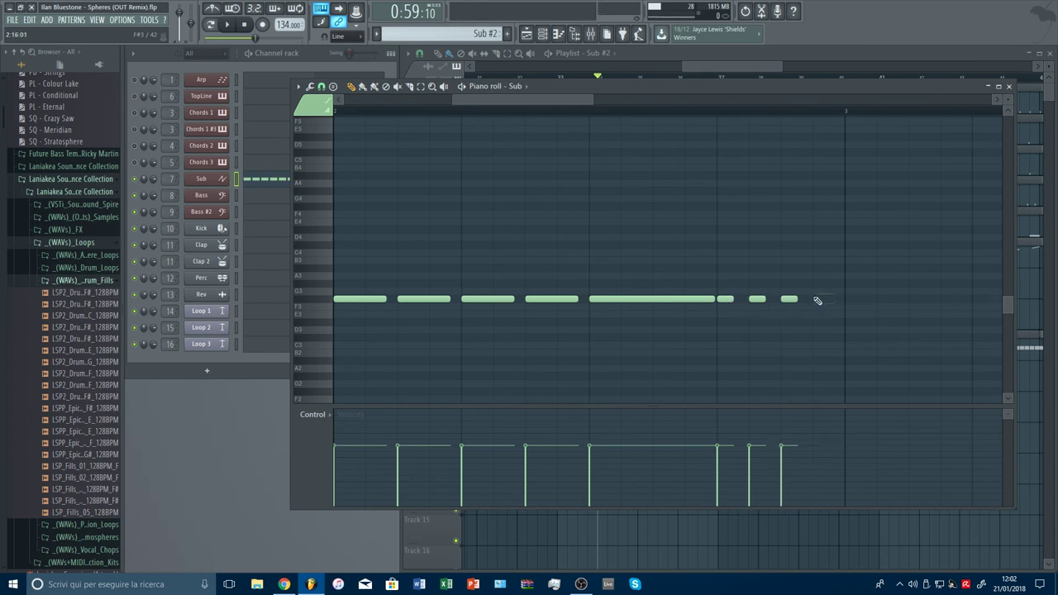
pyautogui.click(817, 300)
pyautogui.press('F7')
pyautogui.press('space')
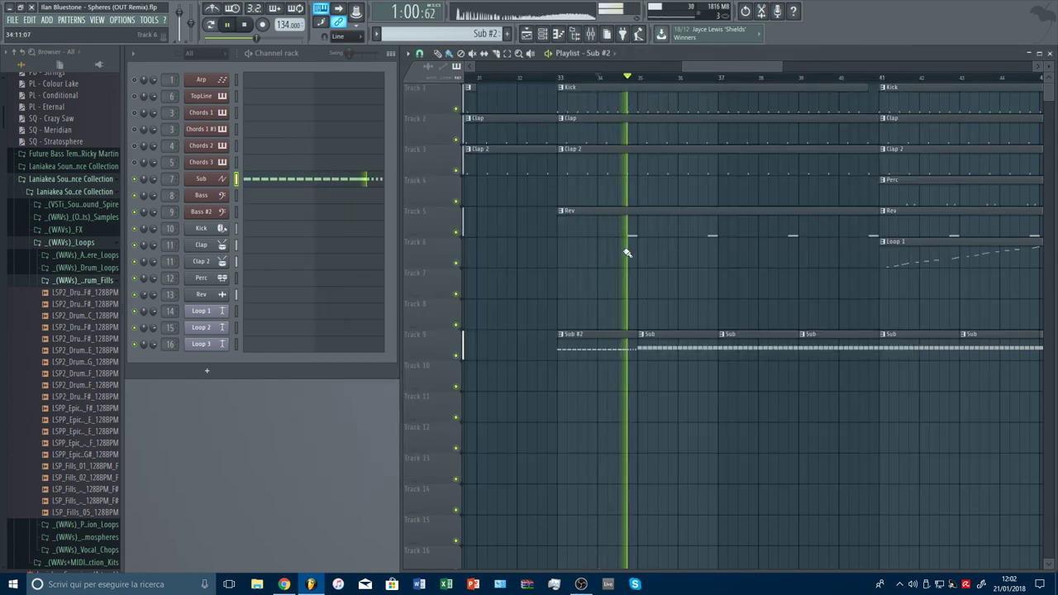
pyautogui.scroll(-2, 716, 86)
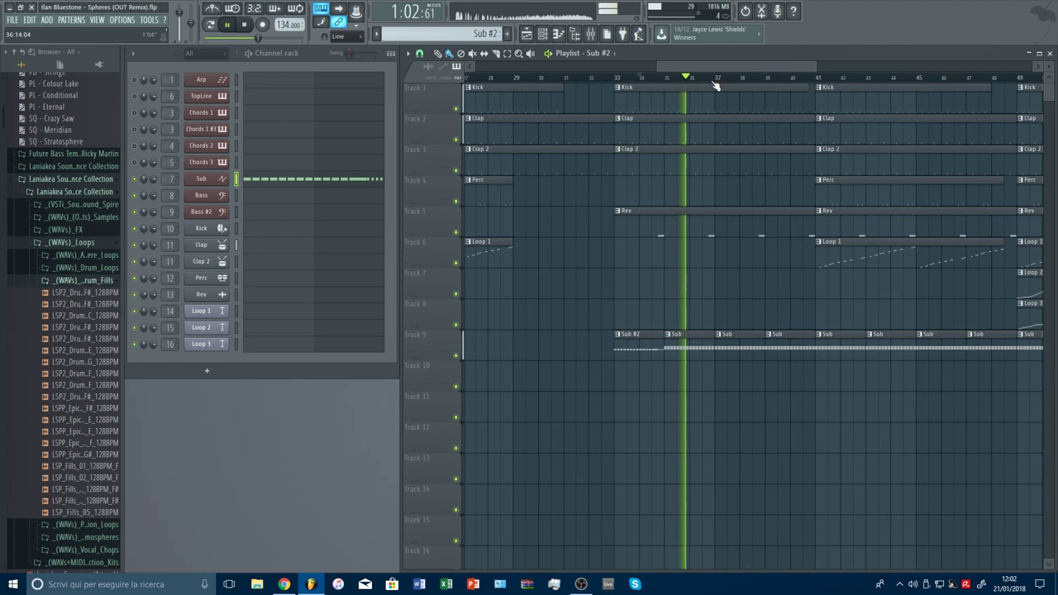
# Swap the first two clips on Track 9 so Sub starts at bar 33 and Sub #2 at bar 35.
pyautogui.scroll(-1, 716, 86)
pyautogui.press('space')
pyautogui.moveTo(696, 344); pyautogui.dragTo(684, 343)
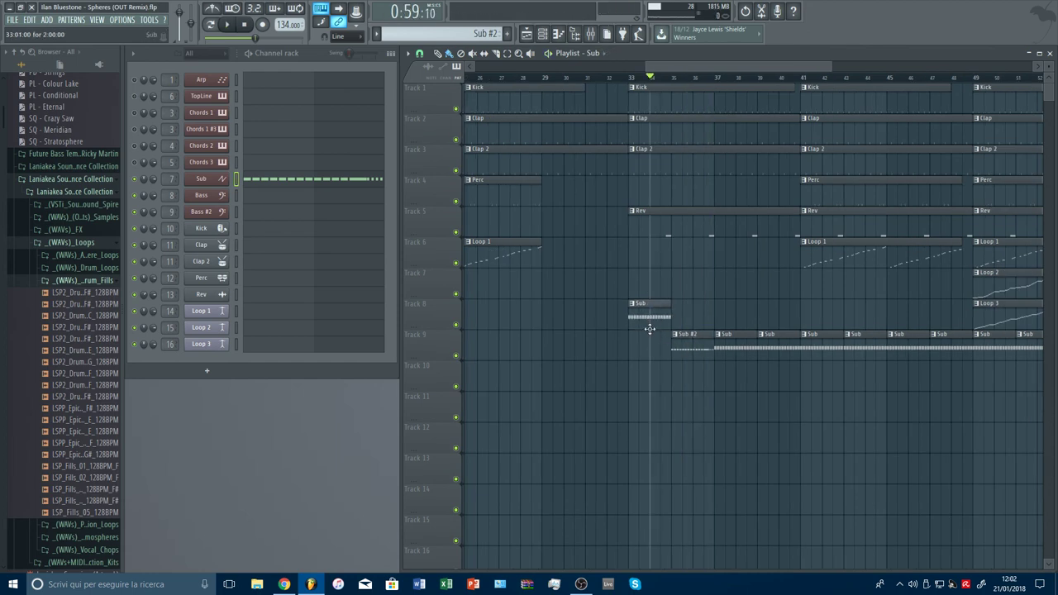
pyautogui.moveTo(650, 329); pyautogui.dragTo(650, 341)
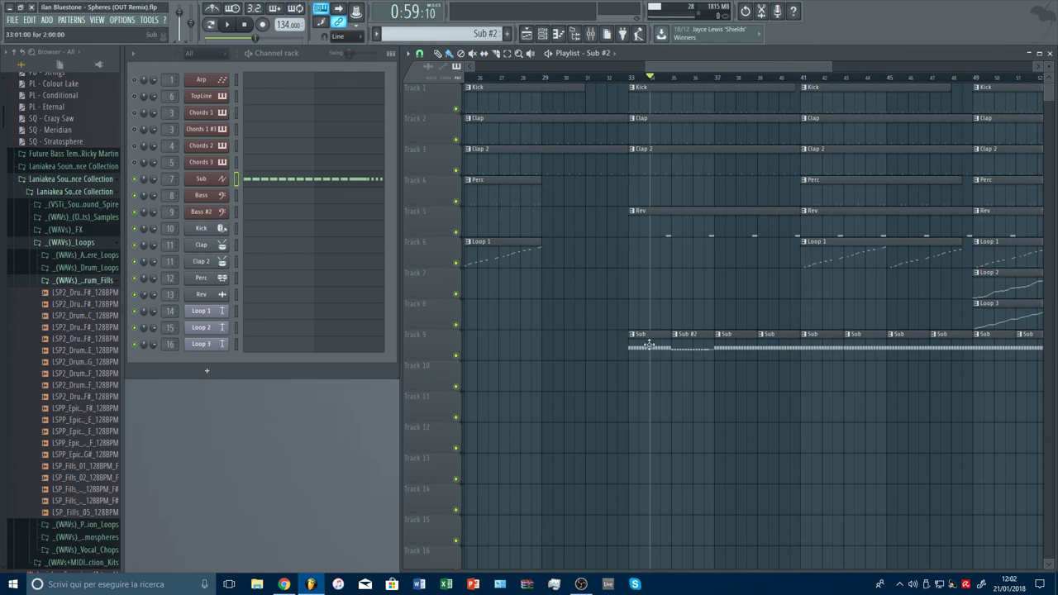
# Look over the Sub pattern's notes in the piano roll and play the arrangement from bar 33.
pyautogui.click(650, 346)
pyautogui.click(263, 183)
pyautogui.hotkey('ctrl', 'a')
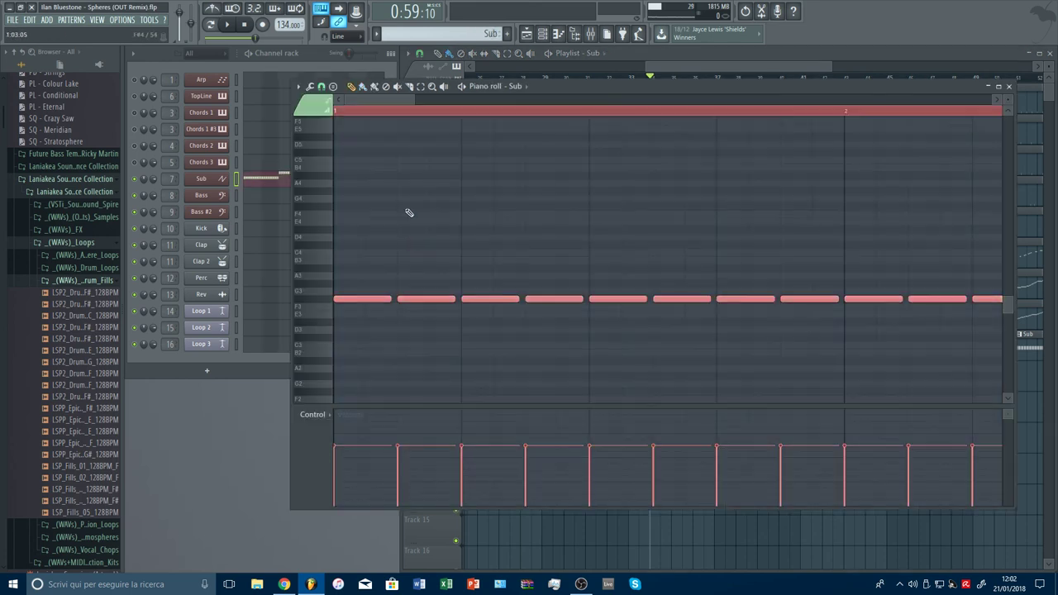
pyautogui.press('space')
pyautogui.press('F7')
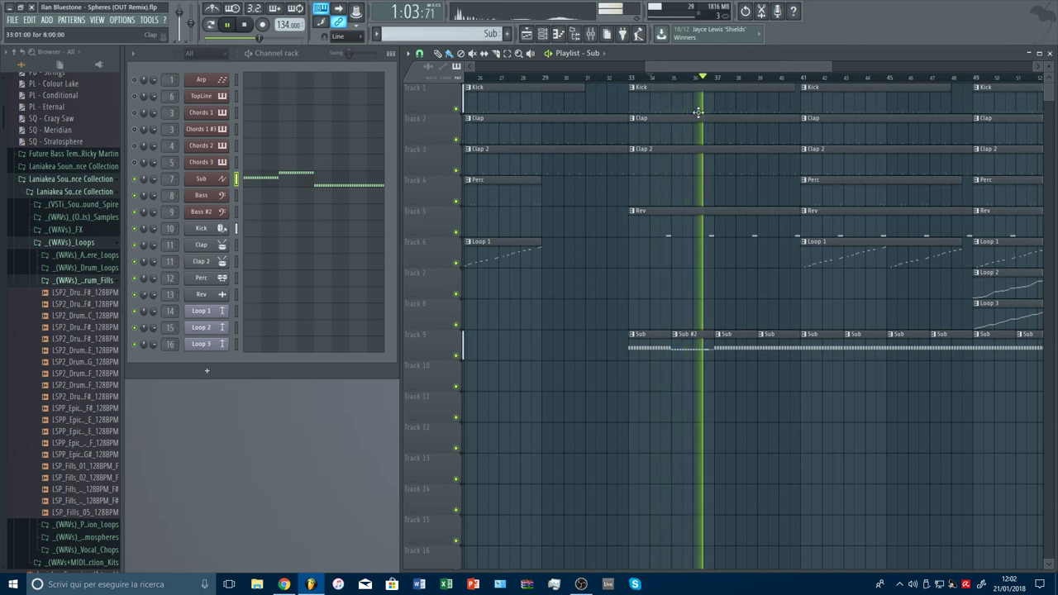
pyautogui.moveTo(830, 68); pyautogui.dragTo(908, 69)
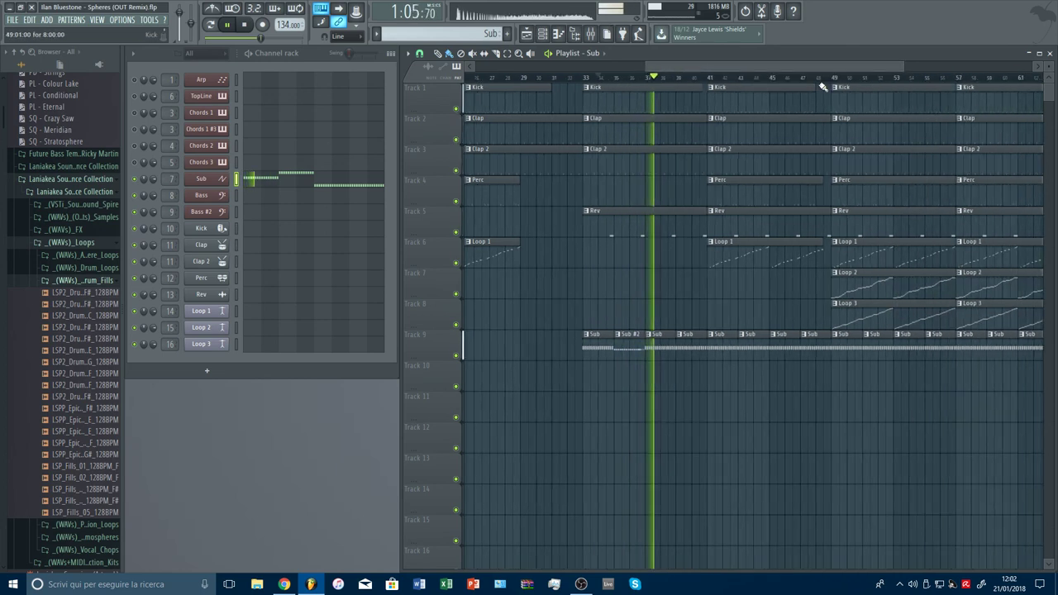
# Replace the Sub clips at bars 39, 43 and 47 on Track 9 with Sub #2.
pyautogui.scroll(3, 754, 80)
pyautogui.click(548, 352)
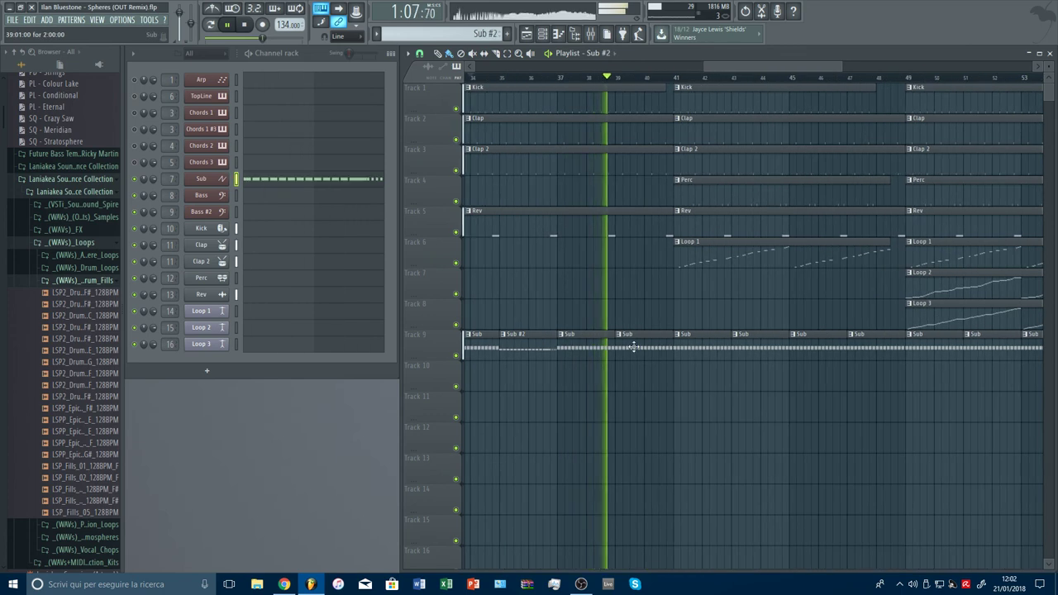
pyautogui.rightClick(634, 348)
pyautogui.click(620, 352)
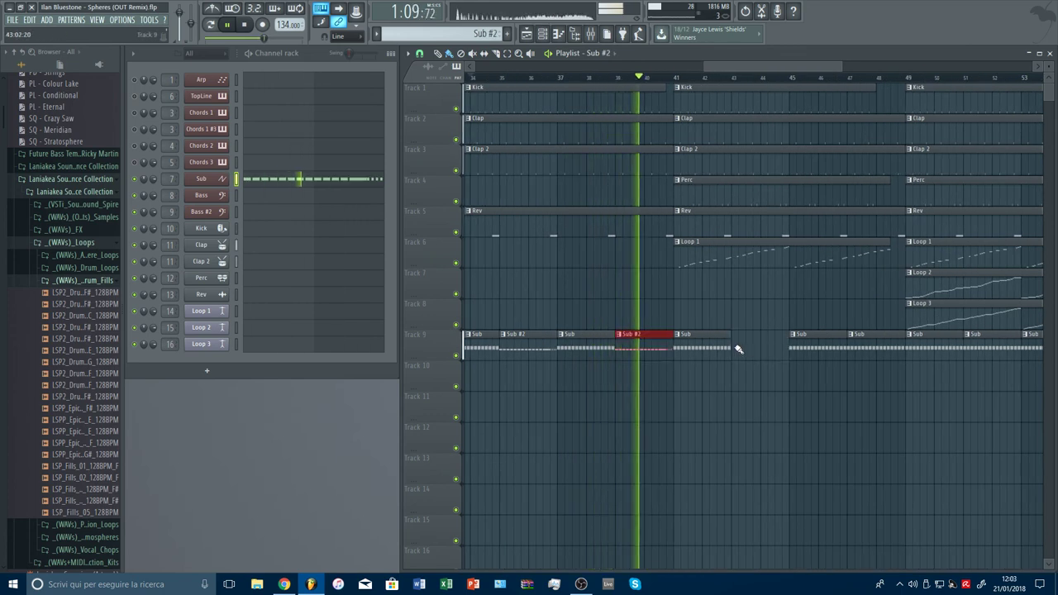
pyautogui.click(739, 349)
pyautogui.click(855, 349)
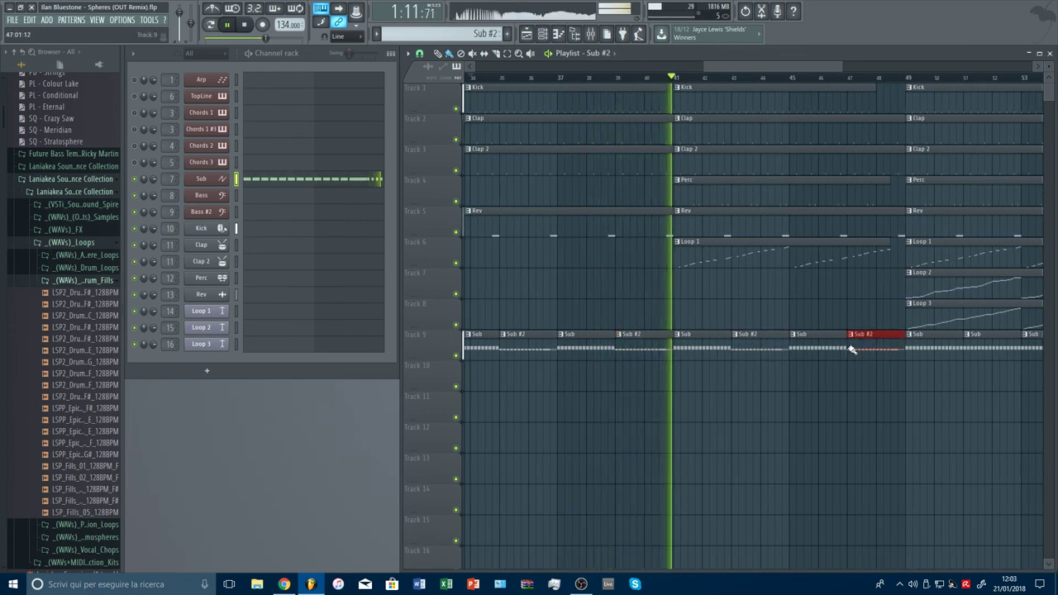
# Move the four Sub #2 clips to Track 10 at bars 35, 39, 43 and 47, removing them from Track 9.
pyautogui.scroll(-4, 661, 300)
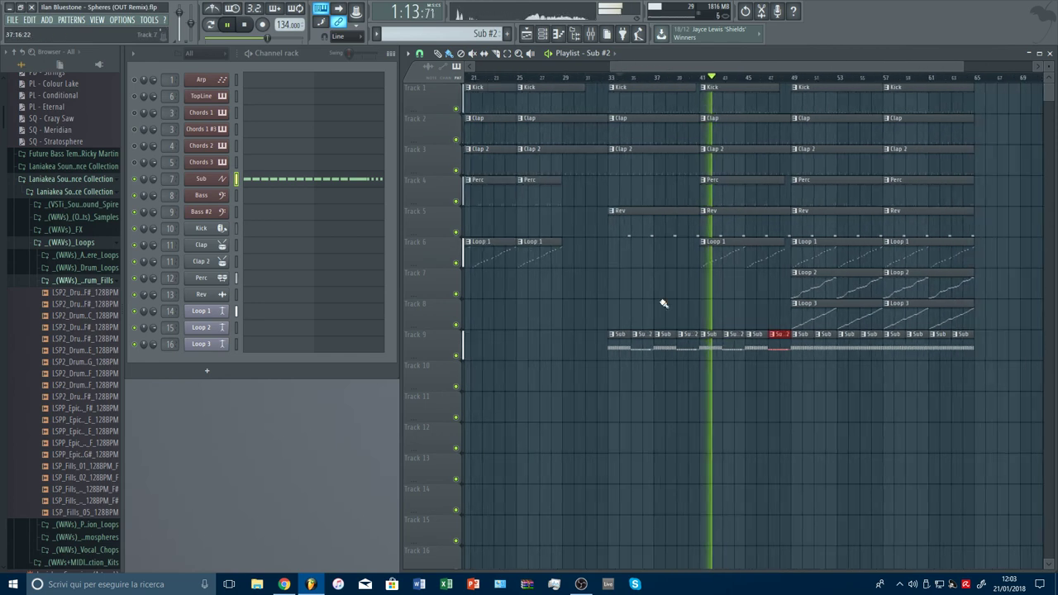
pyautogui.click(633, 371)
pyautogui.click(693, 376)
pyautogui.click(737, 377)
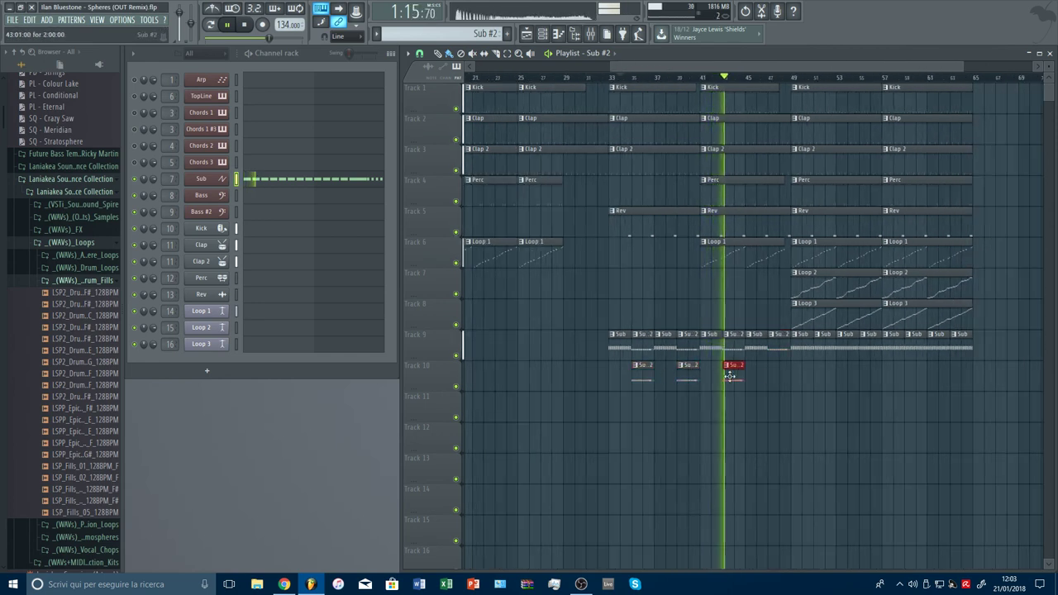
pyautogui.click(782, 376)
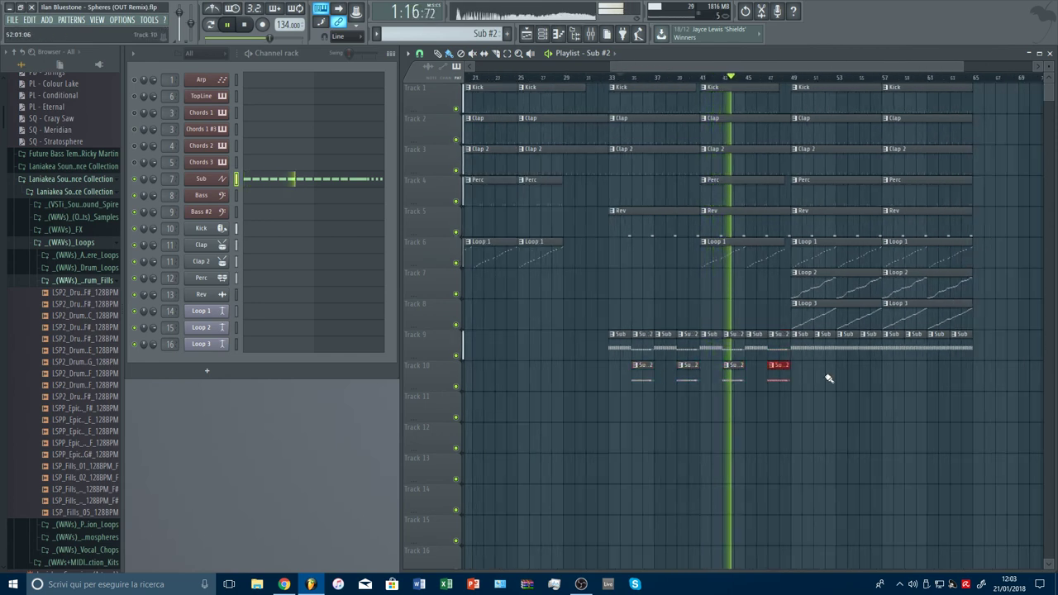
pyautogui.rightClick(781, 341)
pyautogui.rightClick(735, 341)
pyautogui.rightClick(689, 348)
pyautogui.rightClick(646, 348)
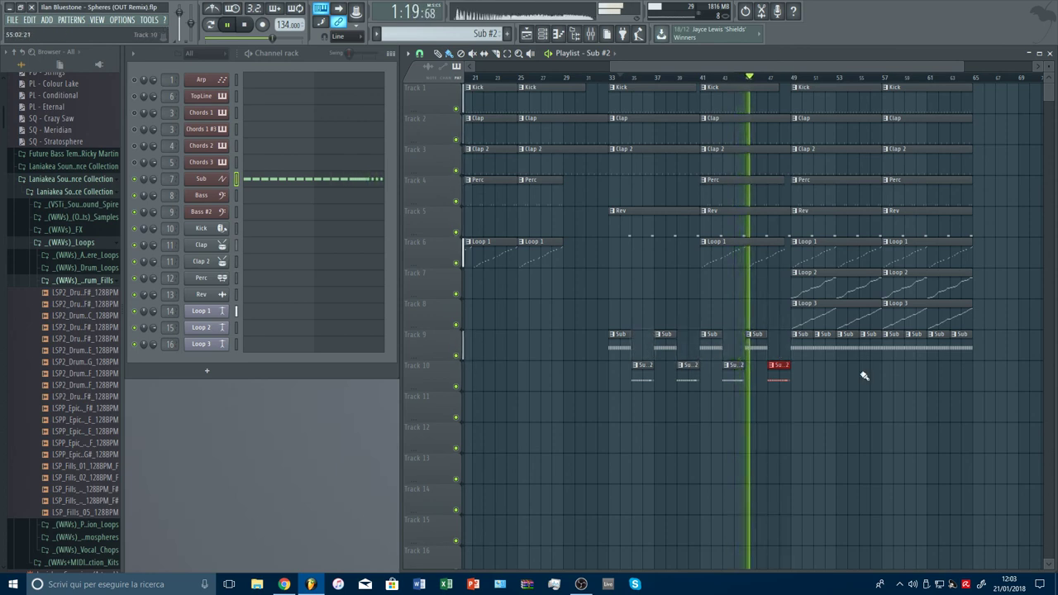
# Replace the two-bar Sub clips from bar 49 onward with full eight-bar Sub clips at bars 49 and 57.
pyautogui.rightClick(825, 350)
pyautogui.moveTo(813, 350); pyautogui.dragTo(911, 347)
pyautogui.click(868, 343)
pyautogui.click(899, 346)
pyautogui.click(878, 405)
pyautogui.rightClick(881, 414)
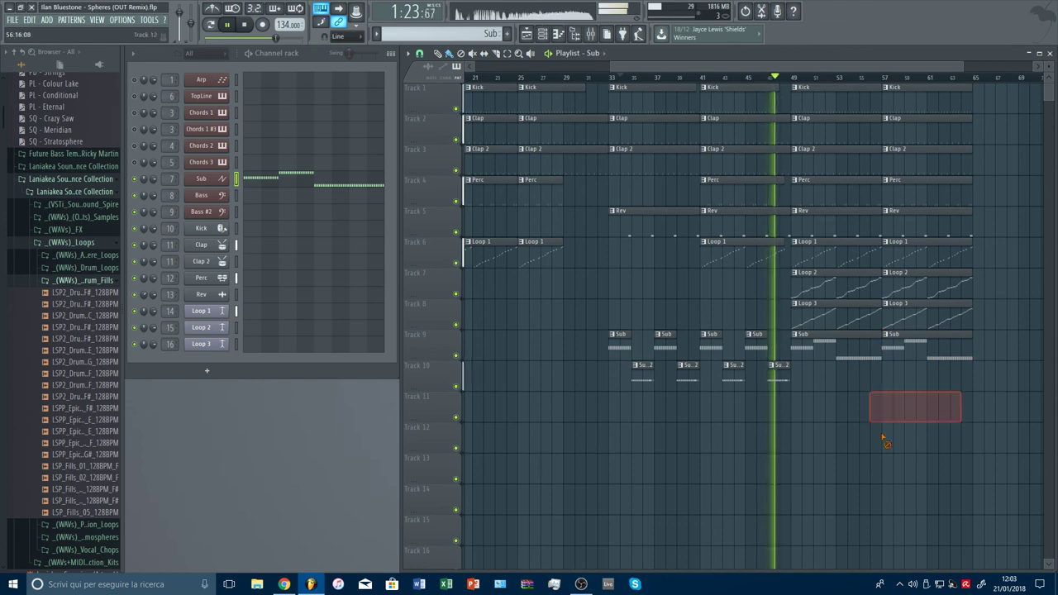
# Trim the end of the Sub #2 clip at bar 47 to leave a short gap before bar 49 and listen to it.
pyautogui.scroll(6, 799, 78)
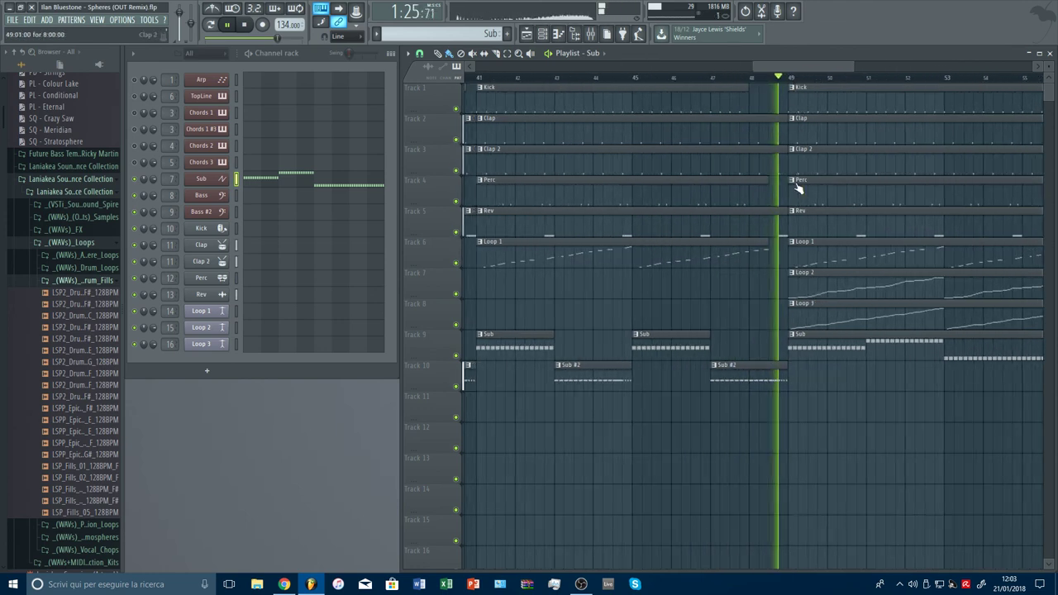
pyautogui.click(786, 378)
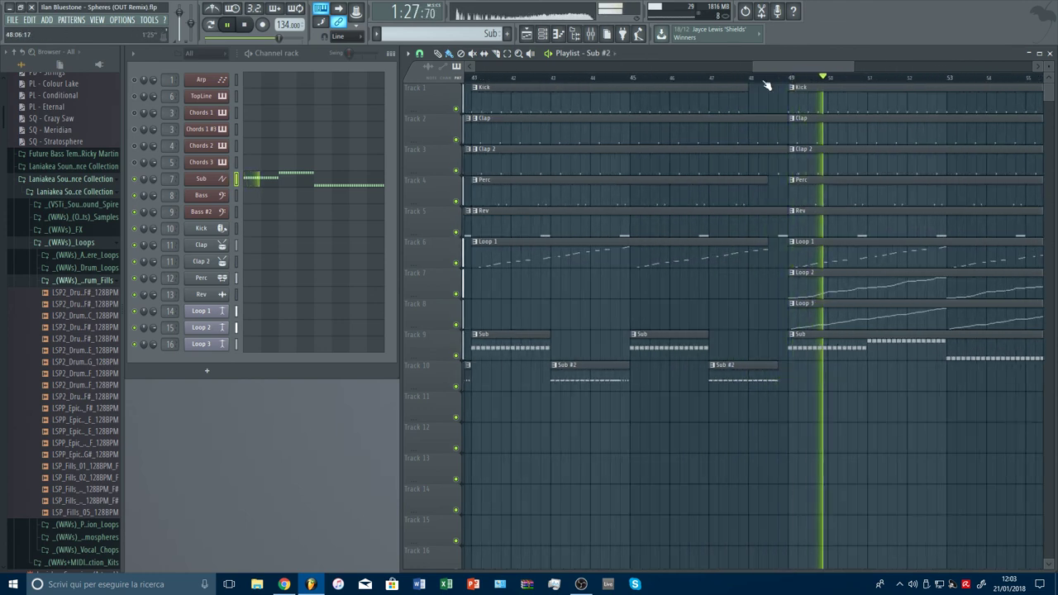
pyautogui.scroll(-5, 767, 83)
pyautogui.press('space')
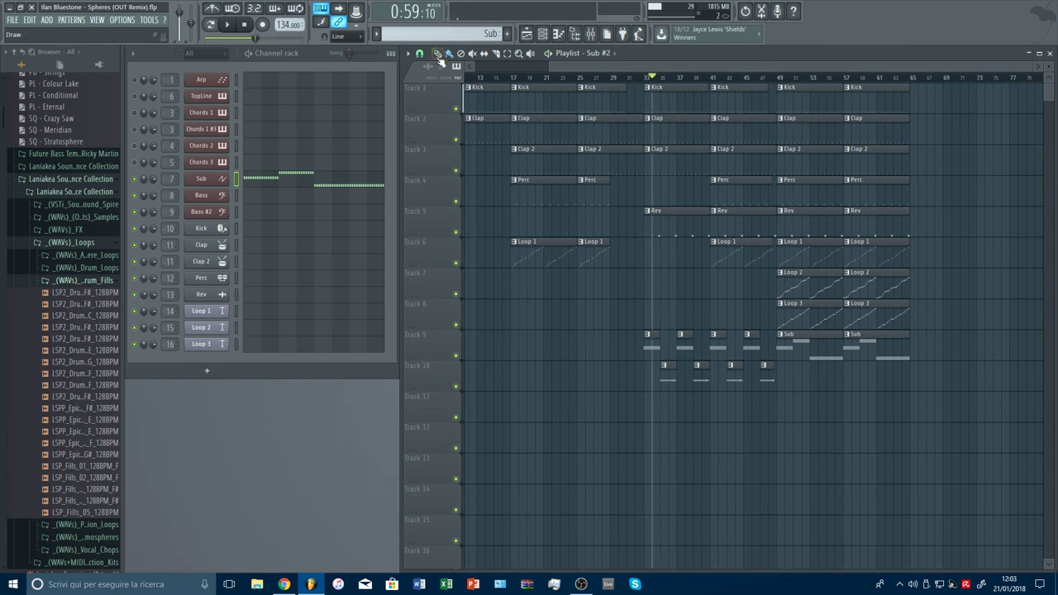
# Audition the Bass and Sub patterns in pattern mode and place a Bass clip at bar 33 on Track 11.
pyautogui.scroll(-1, 435, 38)
pyautogui.click(212, 26)
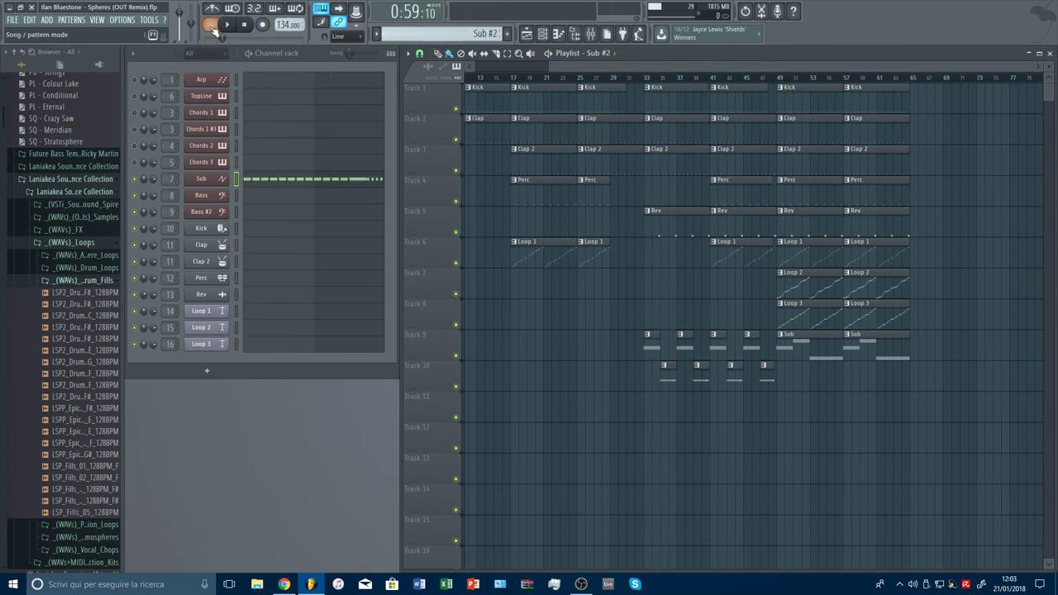
pyautogui.scroll(-1, 452, 33)
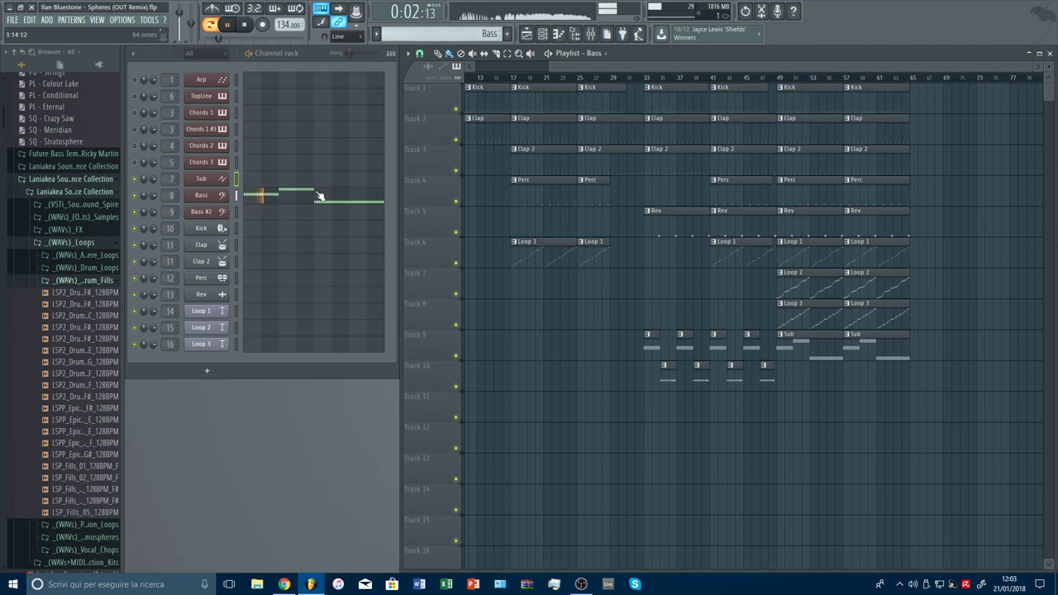
pyautogui.scroll(2, 424, 34)
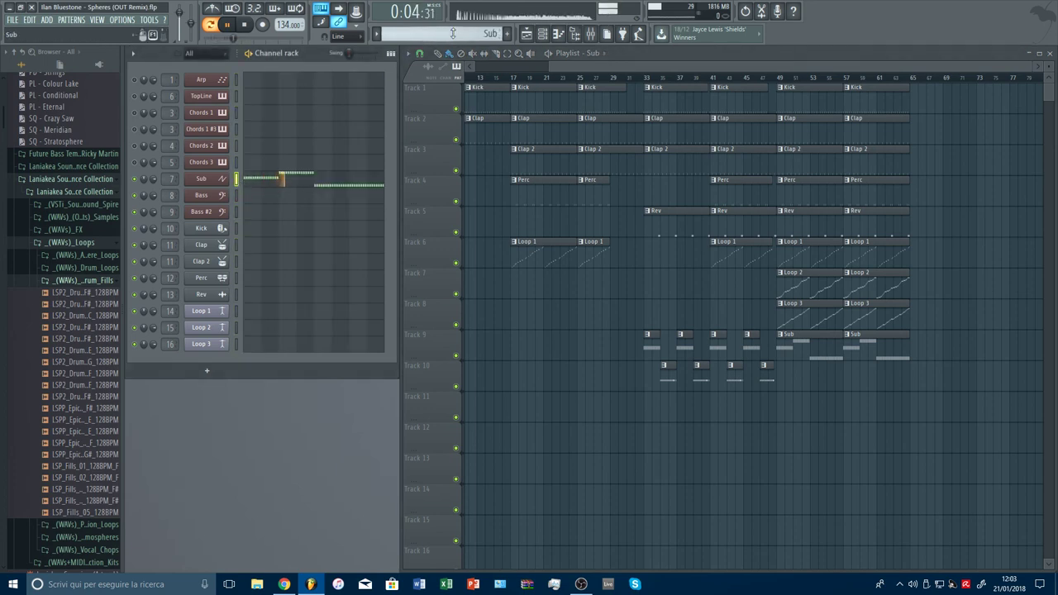
pyautogui.scroll(-1, 452, 33)
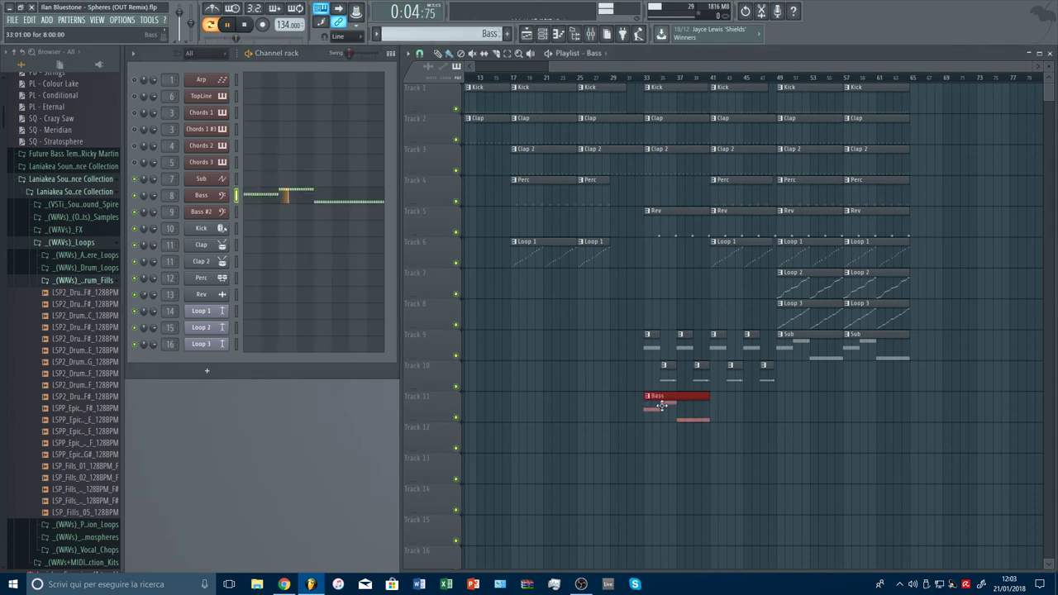
# Lay out two-bar Bass clips at bars 33, 37, 41 and 45 and full eight-bar ones at bars 49 and 57 on Track 11.
pyautogui.click(683, 411)
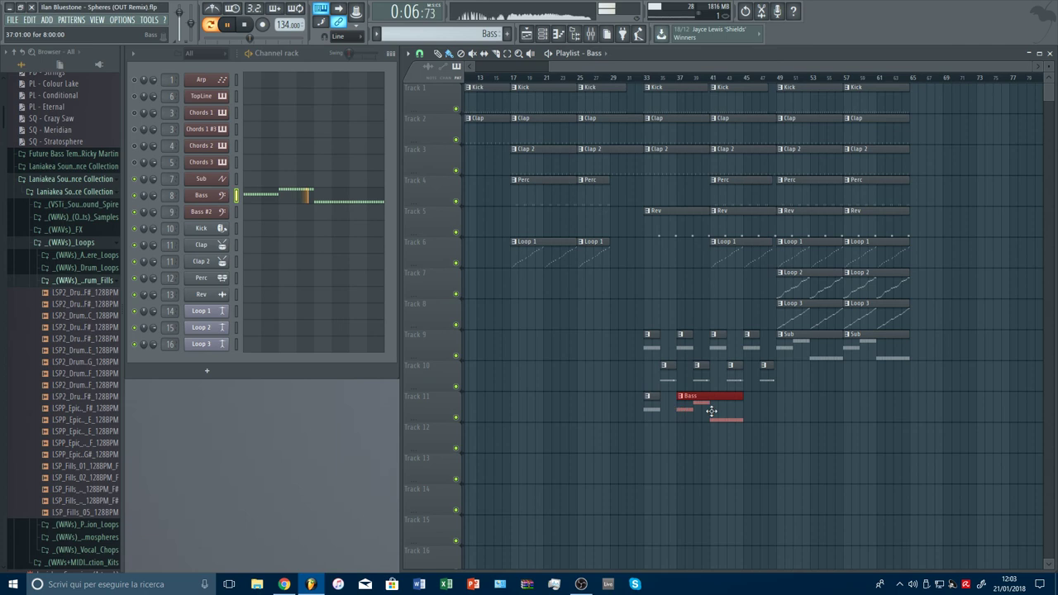
pyautogui.moveTo(715, 411); pyautogui.dragTo(818, 406)
pyautogui.click(856, 406)
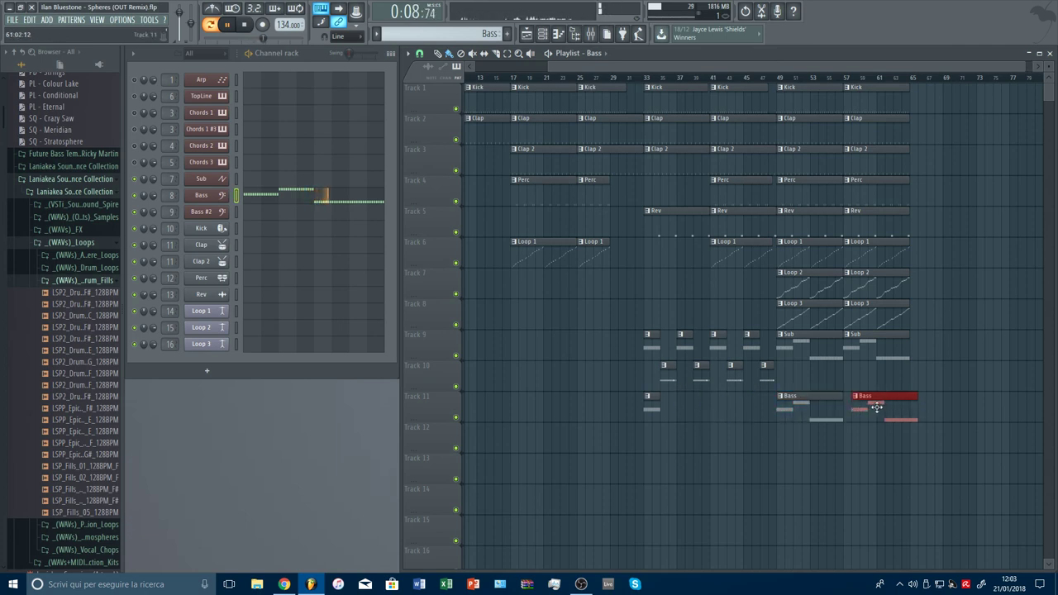
pyautogui.click(684, 443)
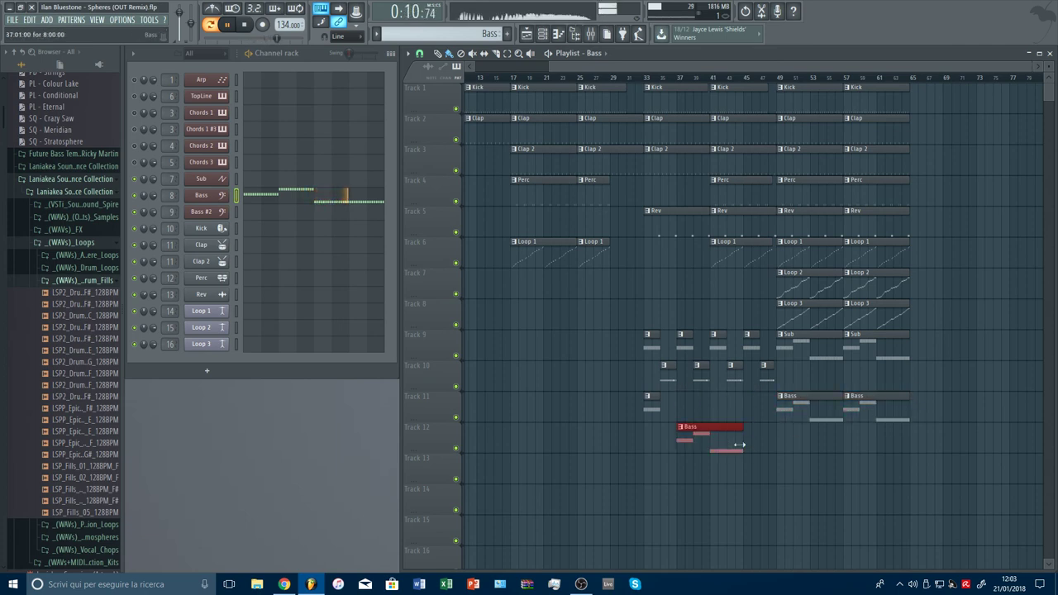
pyautogui.click(718, 409)
pyautogui.rightClick(742, 415)
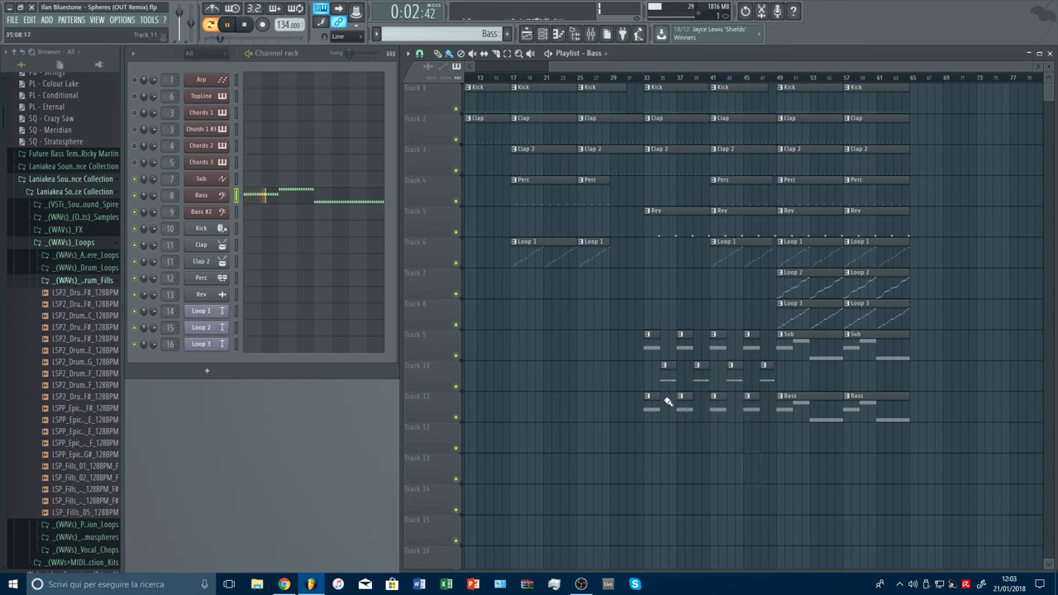
# Place a two-bar Bass clip at bar 35 on Track 12 and make it unique.
pyautogui.click(665, 429)
pyautogui.click(684, 496)
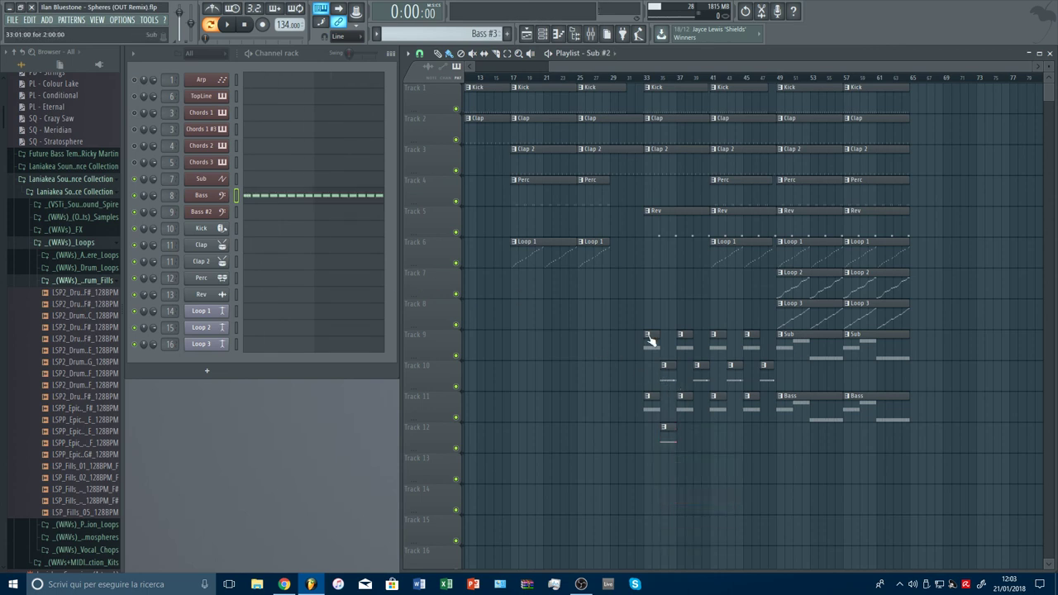
# Copy the Sub channel's notes from Sub #2 and paste them over the Bass channel's notes in Bass #3.
pyautogui.rightClick(236, 198)
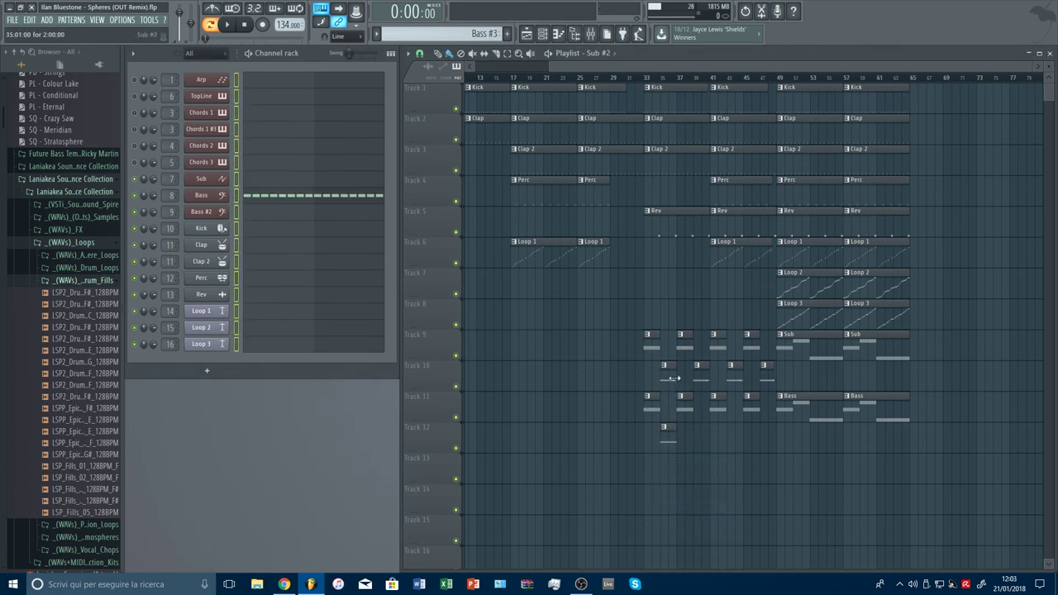
pyautogui.click(668, 379)
pyautogui.click(236, 179)
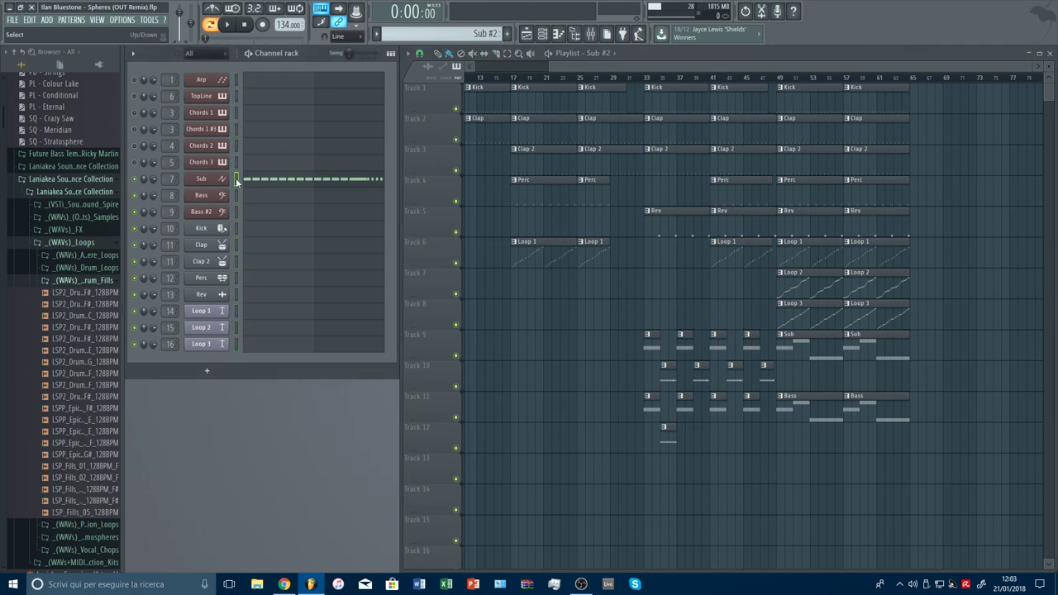
pyautogui.click(667, 445)
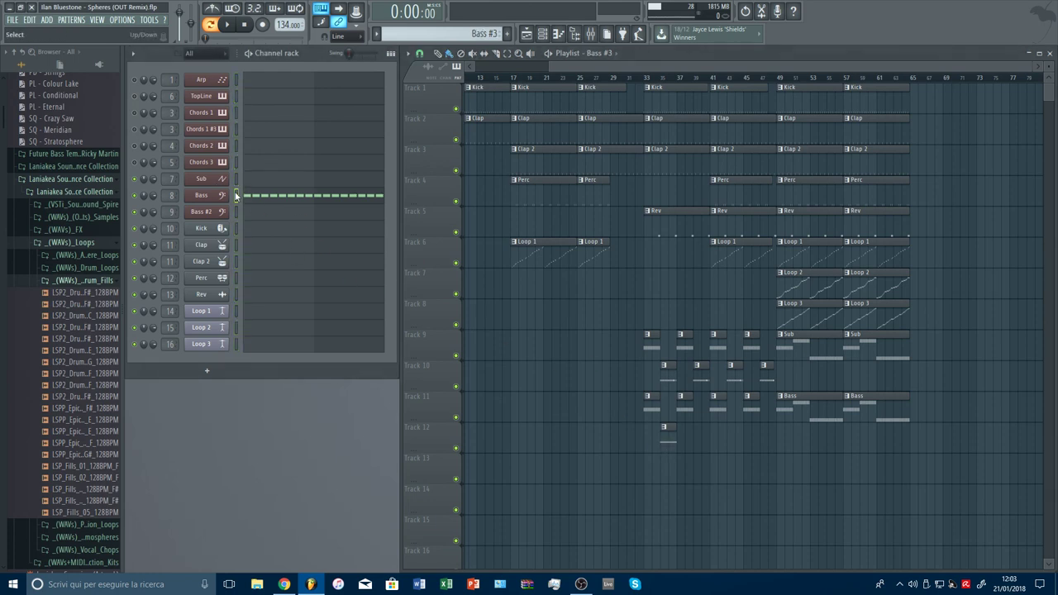
# Play the song from bar 33 and repeat the Bass #3 clip at bars 39, 43 and 47 on Track 12.
pyautogui.click(649, 78)
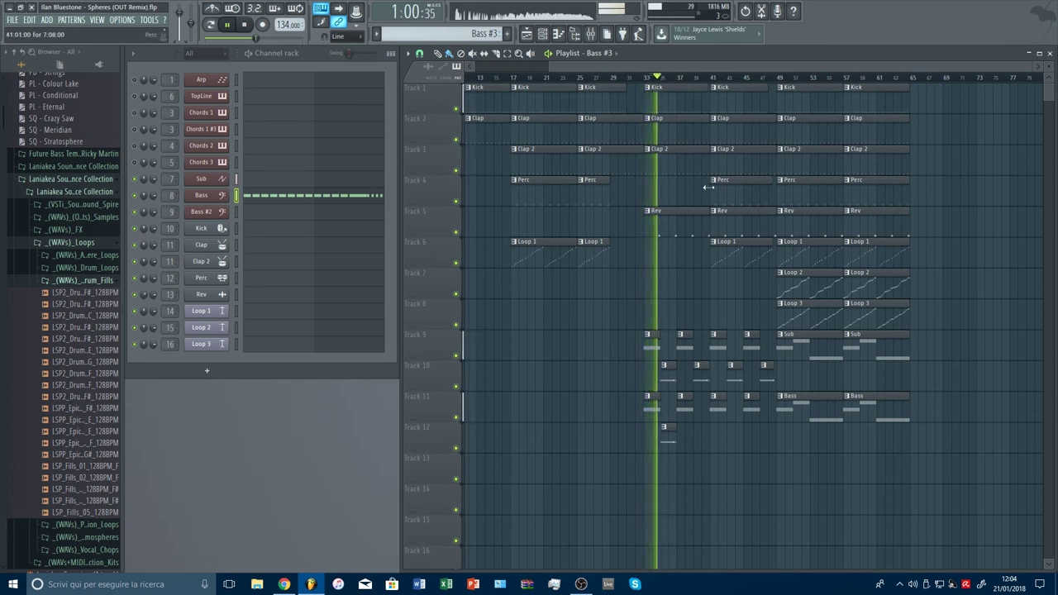
pyautogui.click(699, 434)
pyautogui.click(733, 434)
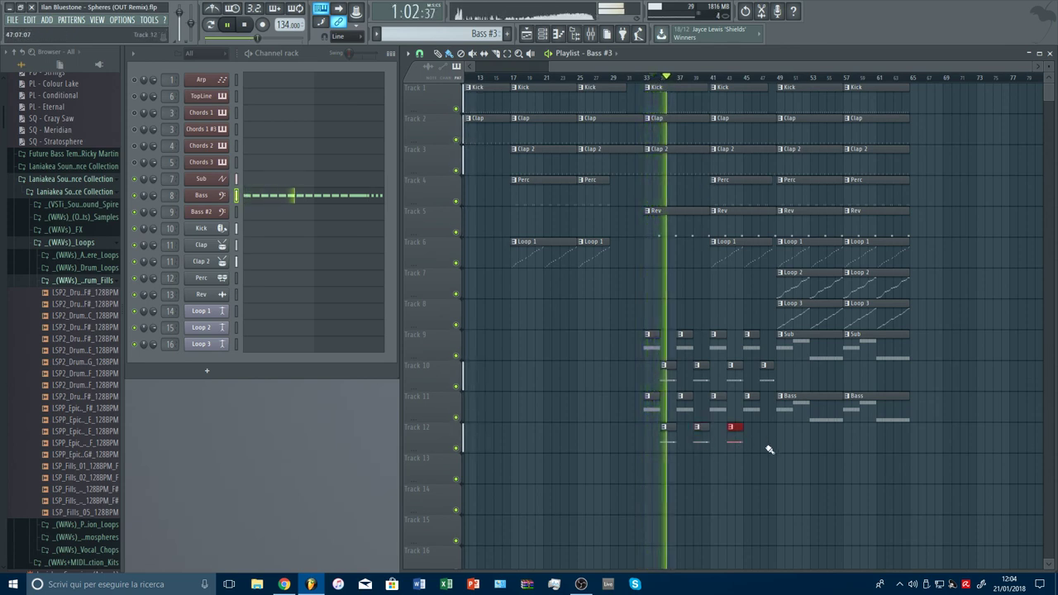
pyautogui.click(765, 436)
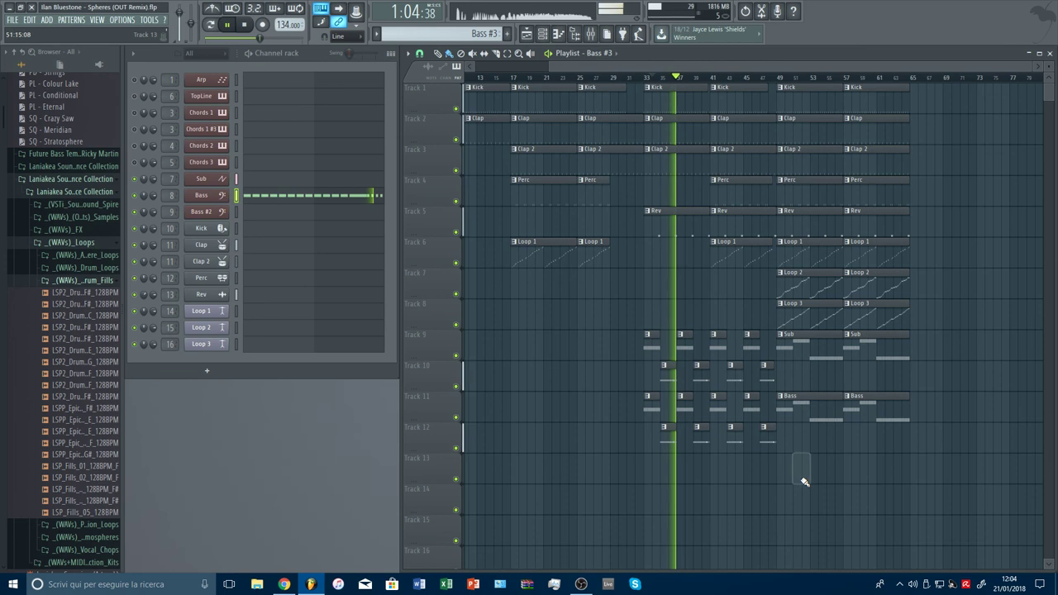
pyautogui.press('space')
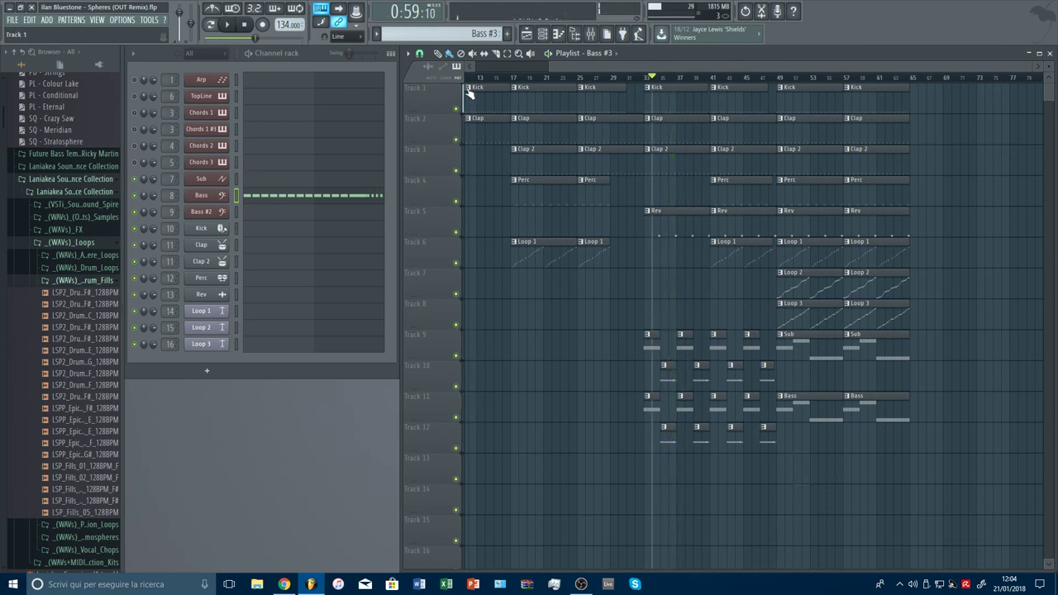
# Lay out two-bar Bass #2 clips at bars 33, 37, 41 and 45 and full eight-bar ones at bars 49 and 57 on Track 13.
pyautogui.scroll(1, 461, 34)
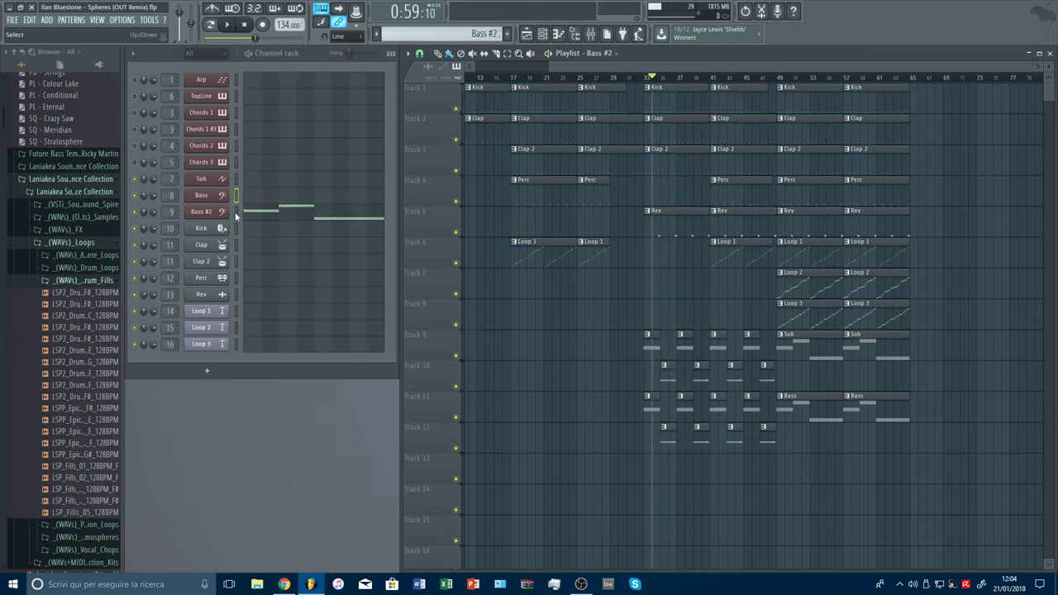
pyautogui.click(237, 212)
pyautogui.press('KP_Subtract')
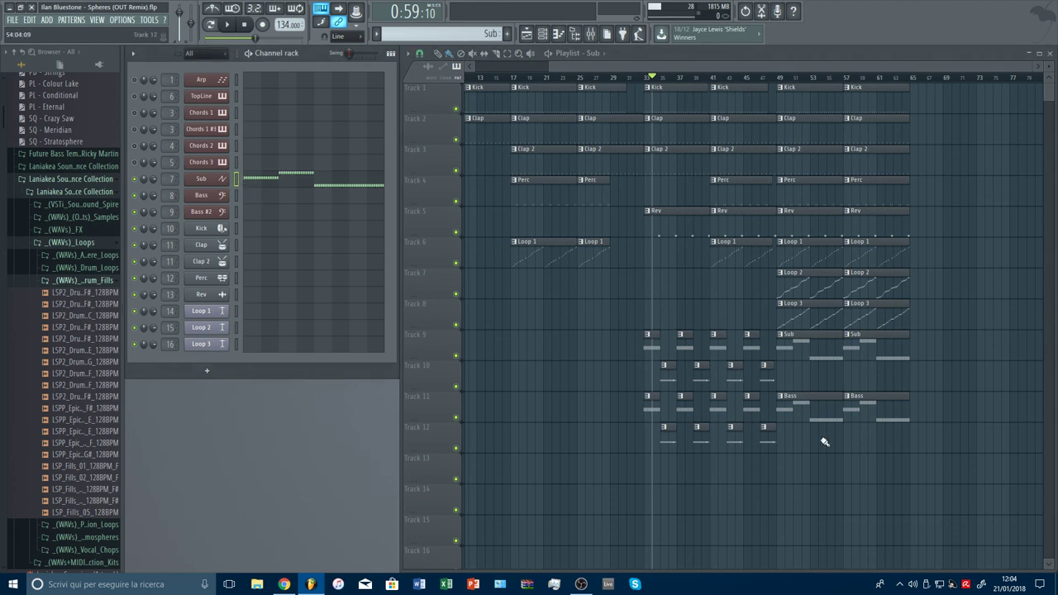
pyautogui.scroll(-2, 413, 37)
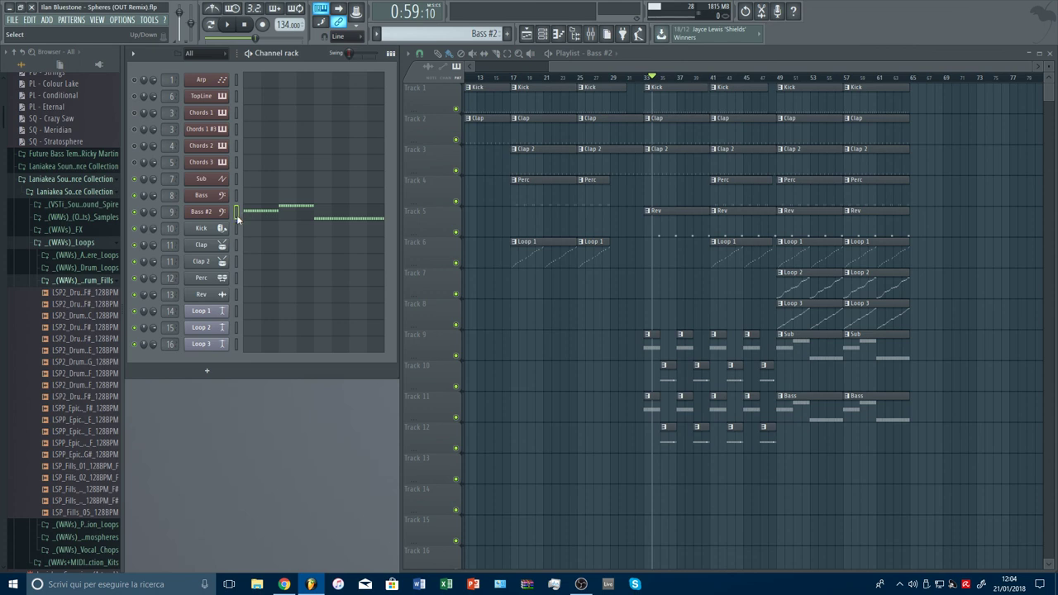
pyautogui.moveTo(774, 469); pyautogui.dragTo(865, 475)
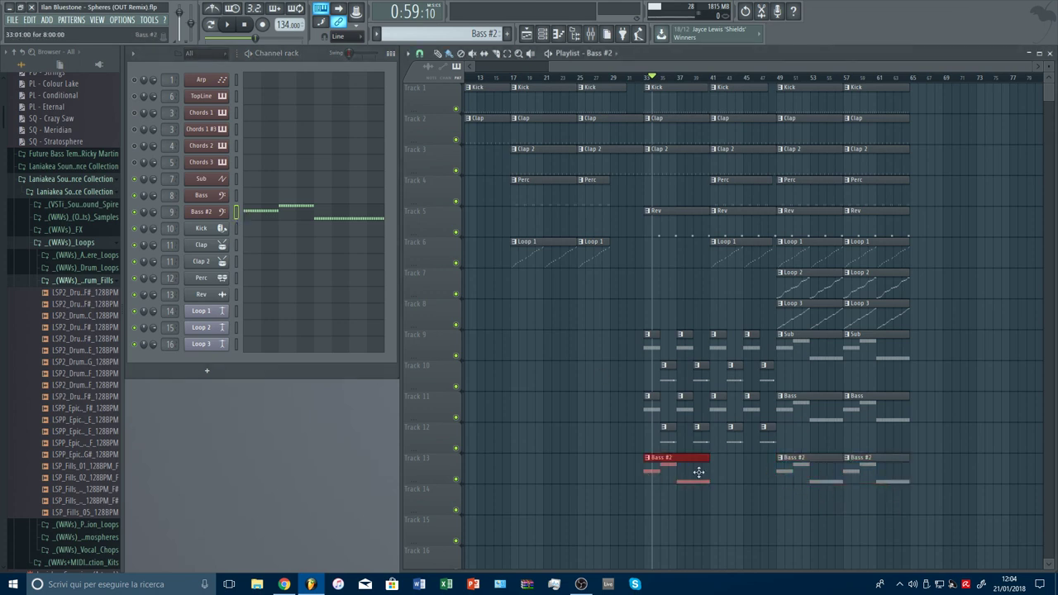
# Place a two-bar Bass #2 clip at bar 35 on Track 14 and make it unique.
pyautogui.rightClick(680, 506)
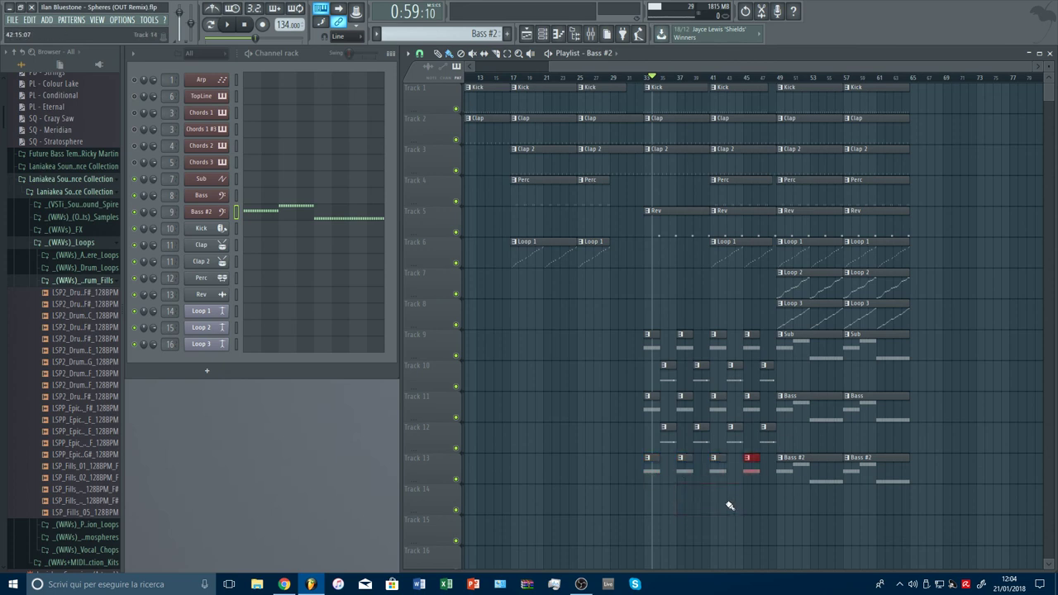
pyautogui.click(663, 488)
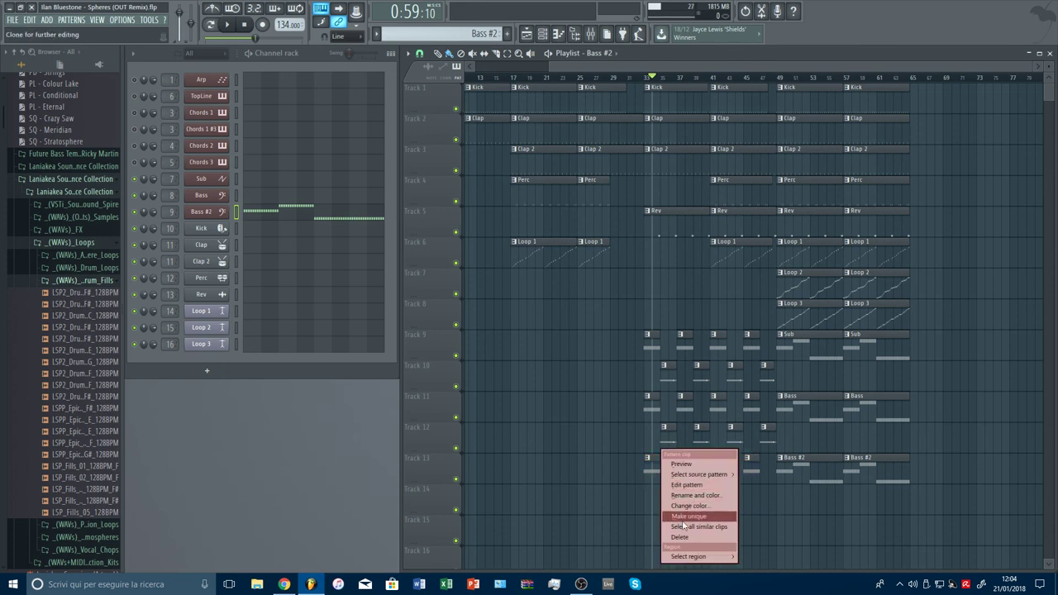
pyautogui.click(681, 516)
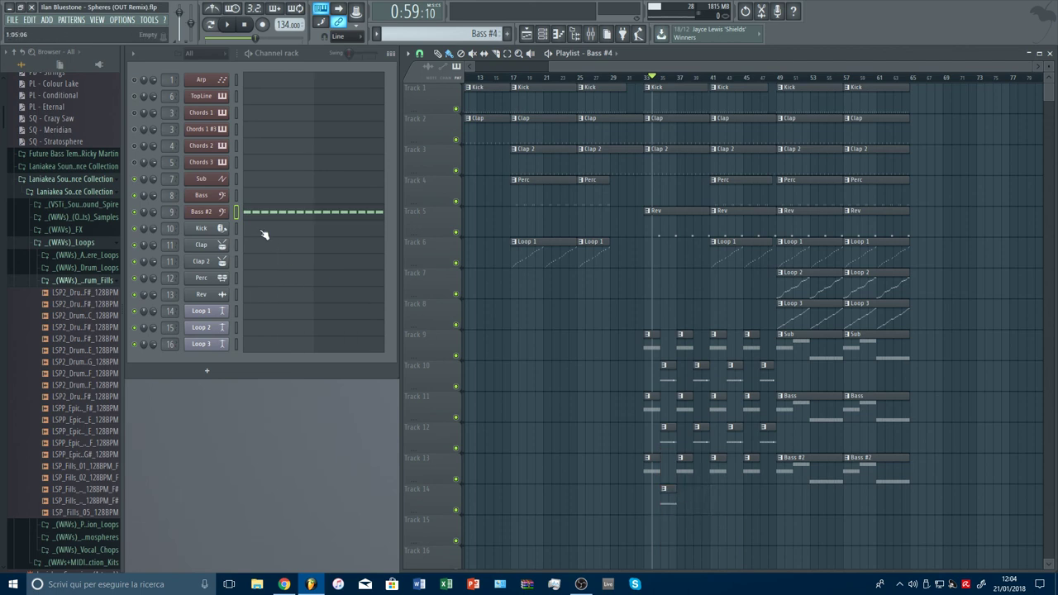
# Copy the Bass channel's notes from Bass #3 over the Bass #2 channel's notes in Bass #4, and play the song from bar 33.
pyautogui.click(668, 438)
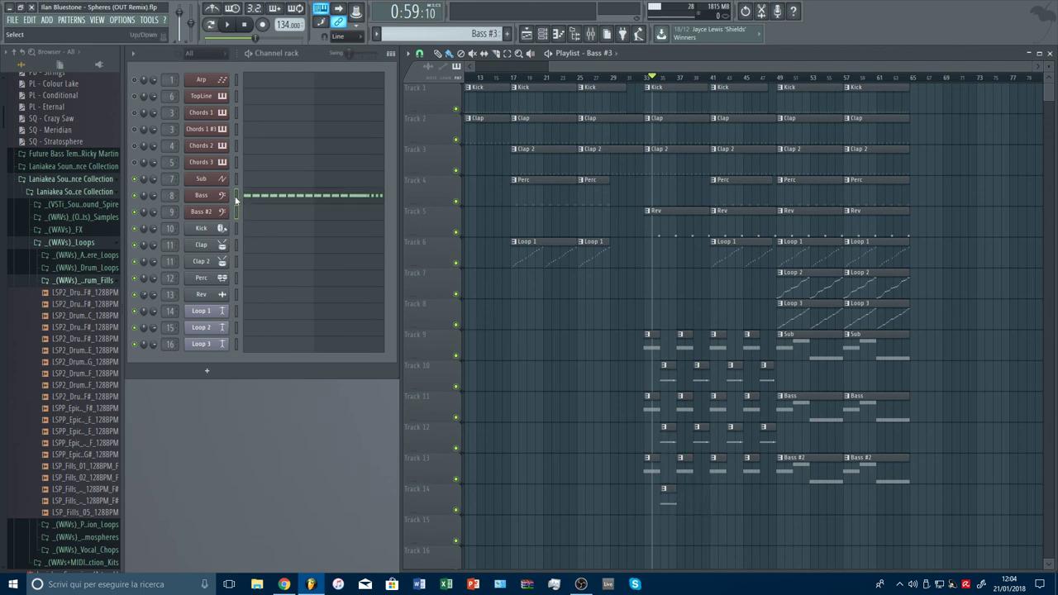
pyautogui.press('KP_Add')
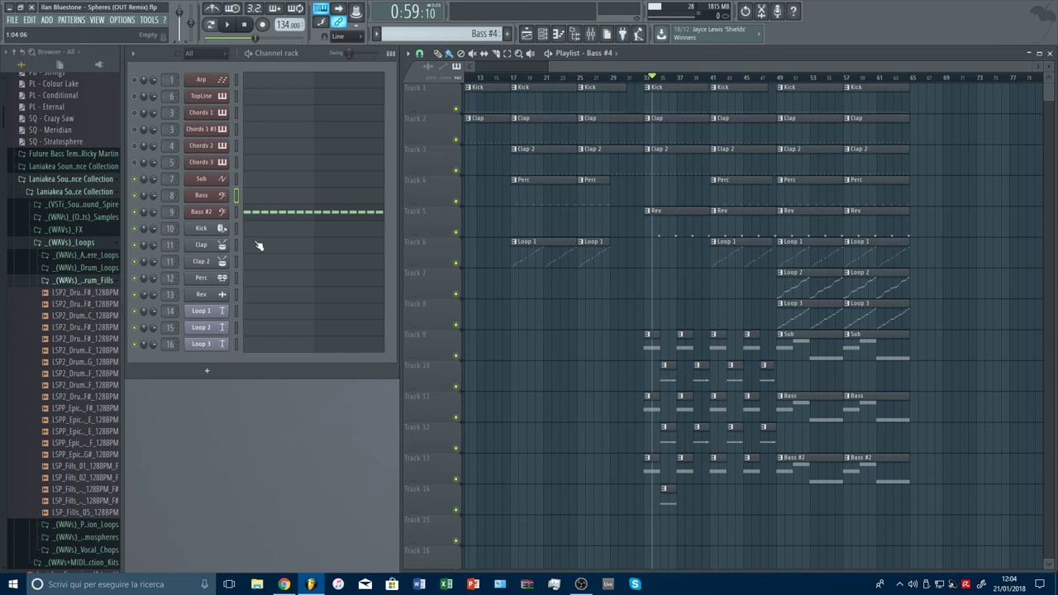
pyautogui.press('space')
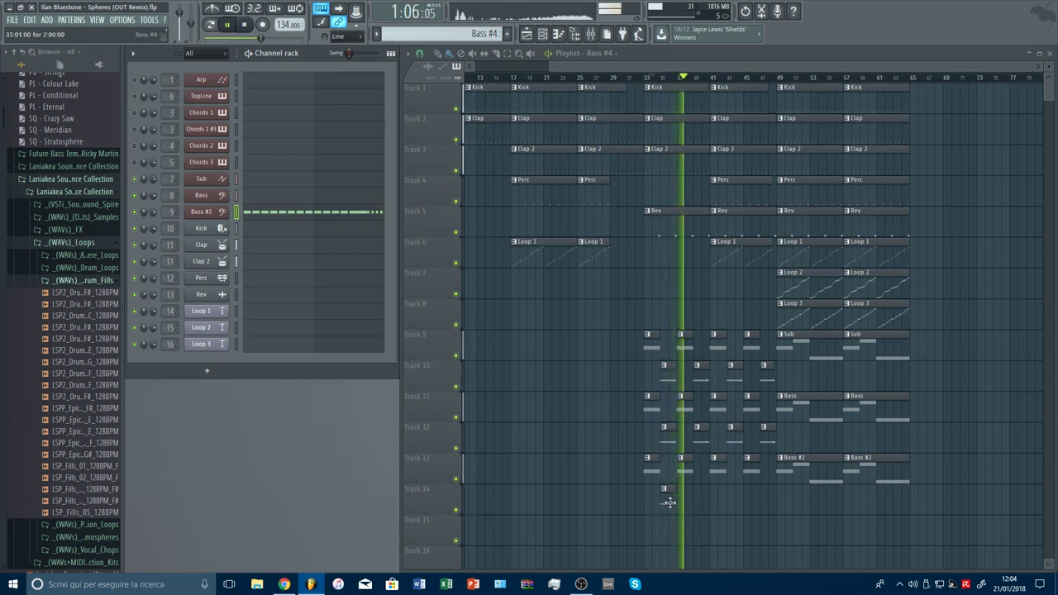
# Repeat the Bass #4 clip at bars 39, 43 and 47 on Track 14 and stop playback.
pyautogui.click(699, 496)
pyautogui.click(733, 494)
pyautogui.click(765, 495)
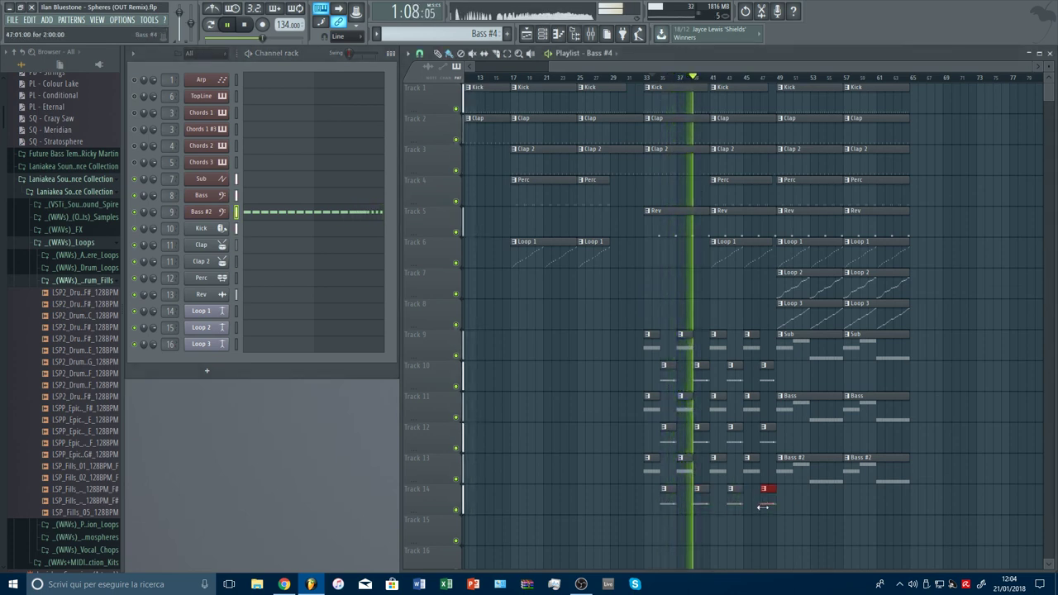
pyautogui.press('space')
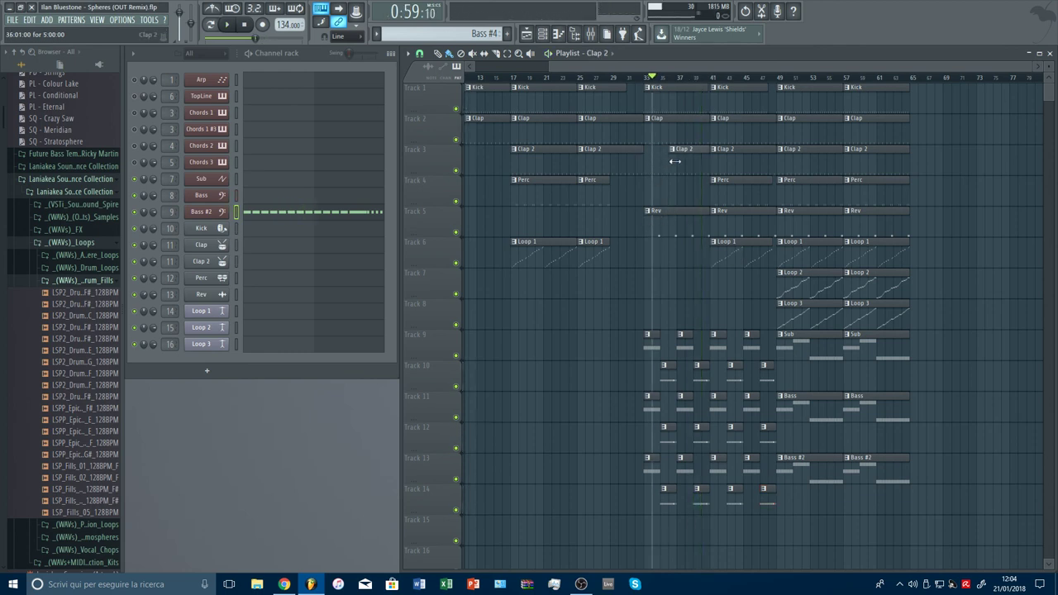
# Trim the starts of the Clap and Clap 2 clips at bar 33 to bar 37 and play the section.
pyautogui.moveTo(649, 138); pyautogui.dragTo(682, 138)
pyautogui.press('space')
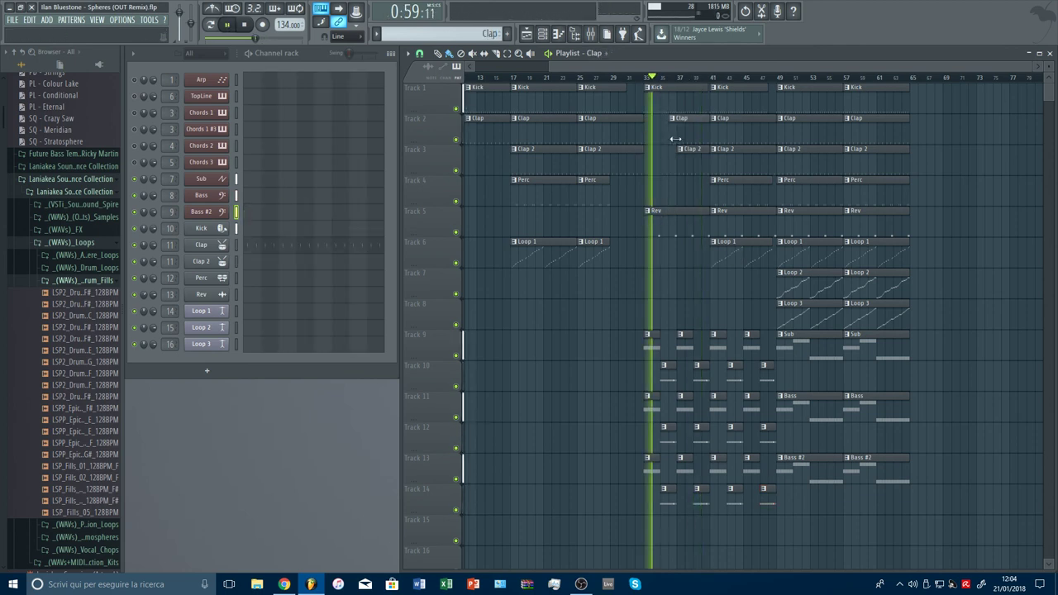
pyautogui.moveTo(631, 317); pyautogui.dragTo(622, 325)
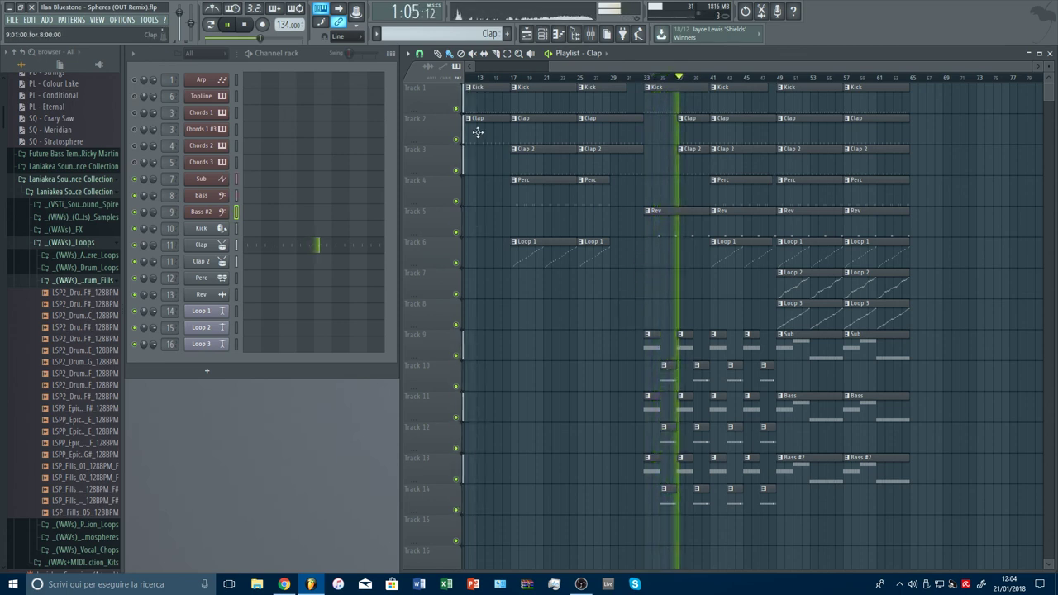
# Insert an empty playlist track between the Kick and Clap tracks and stop playback.
pyautogui.rightClick(440, 125)
pyautogui.click(489, 286)
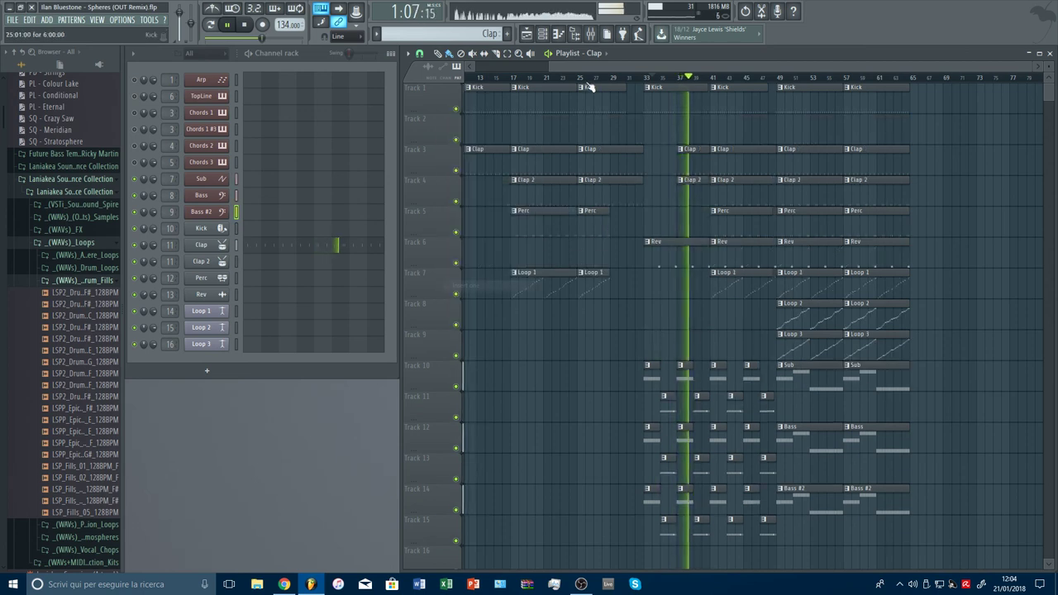
pyautogui.press('space')
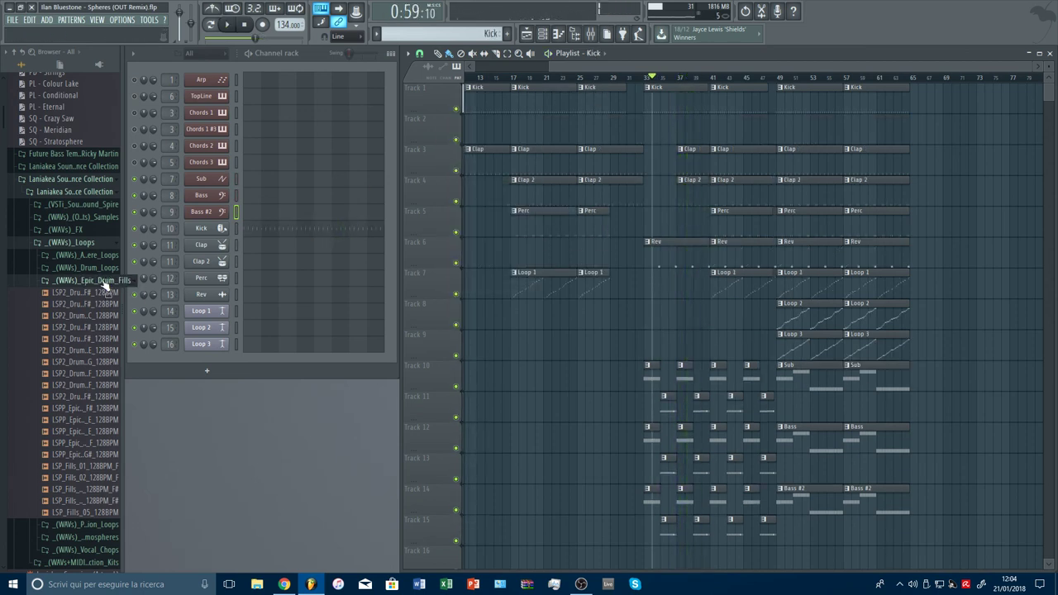
# Look through the Best Of 2016 - Ultimate Trance Collection sample folders, including its Oneshots.
pyautogui.click(91, 167)
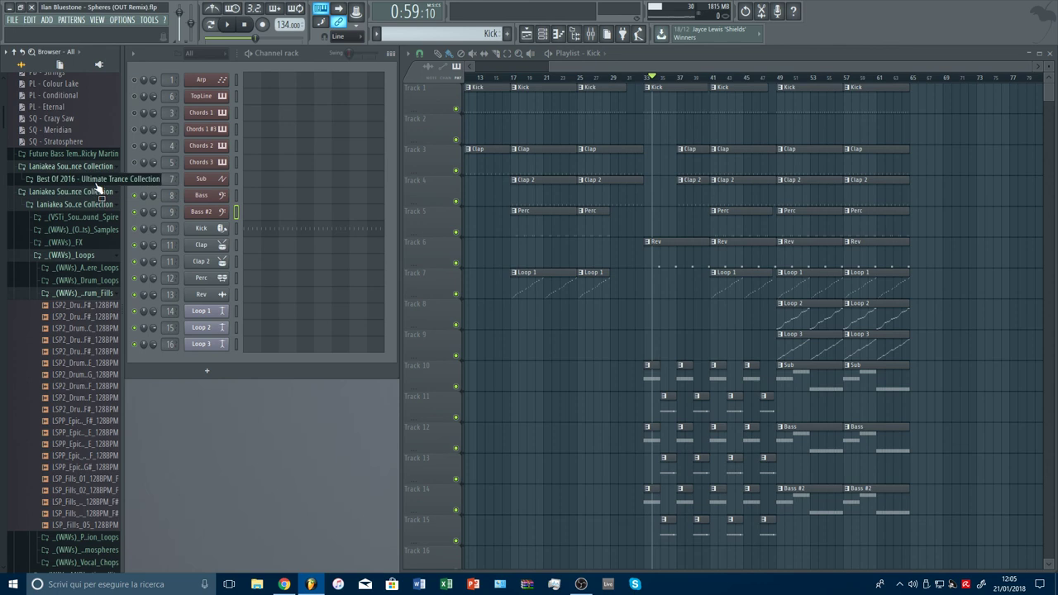
pyautogui.click(95, 179)
pyautogui.click(105, 193)
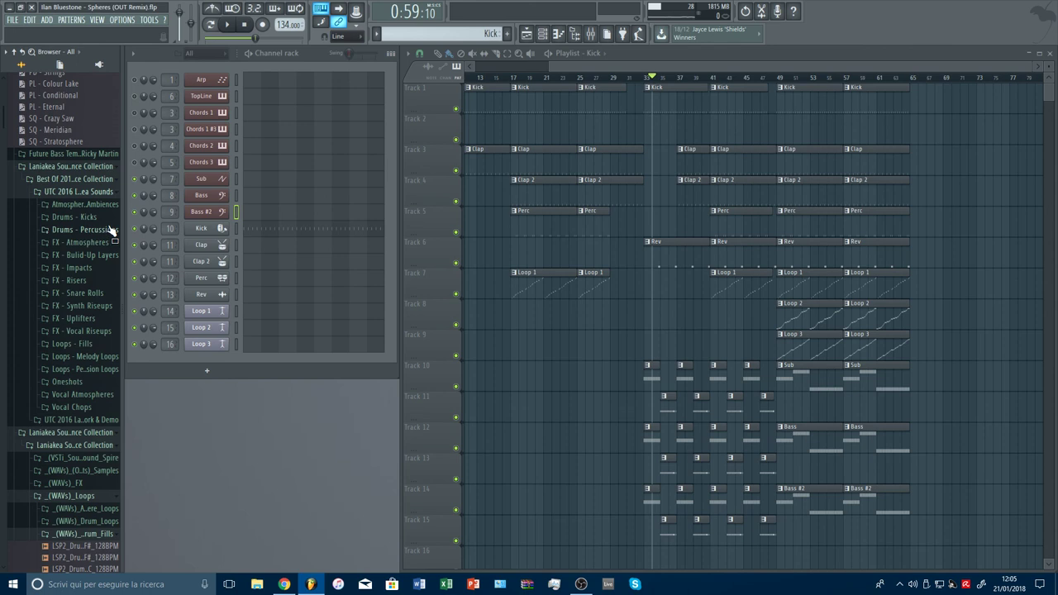
pyautogui.click(107, 382)
pyautogui.scroll(3, 99, 331)
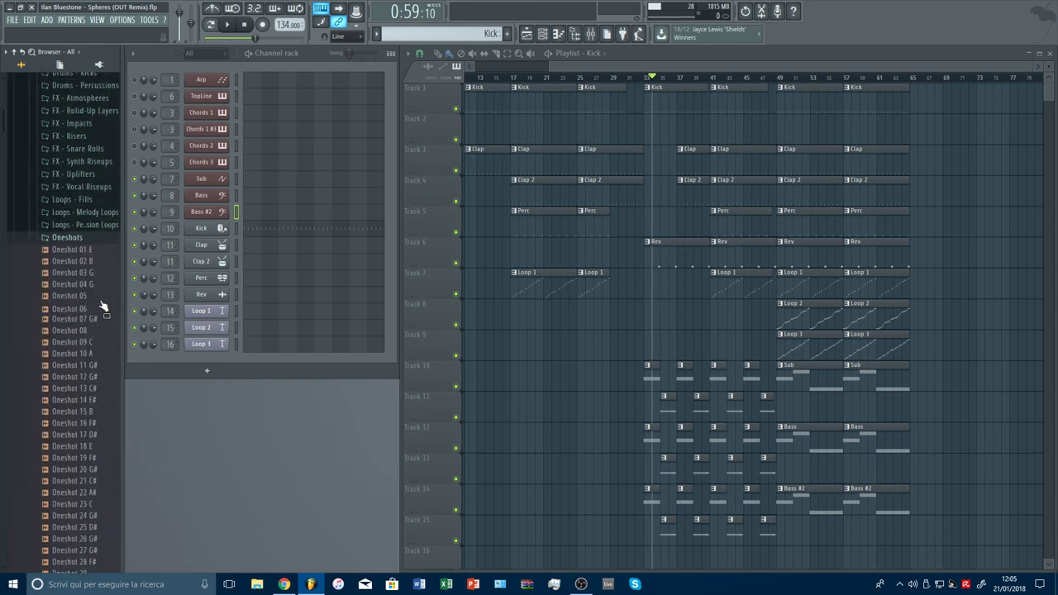
pyautogui.click(97, 242)
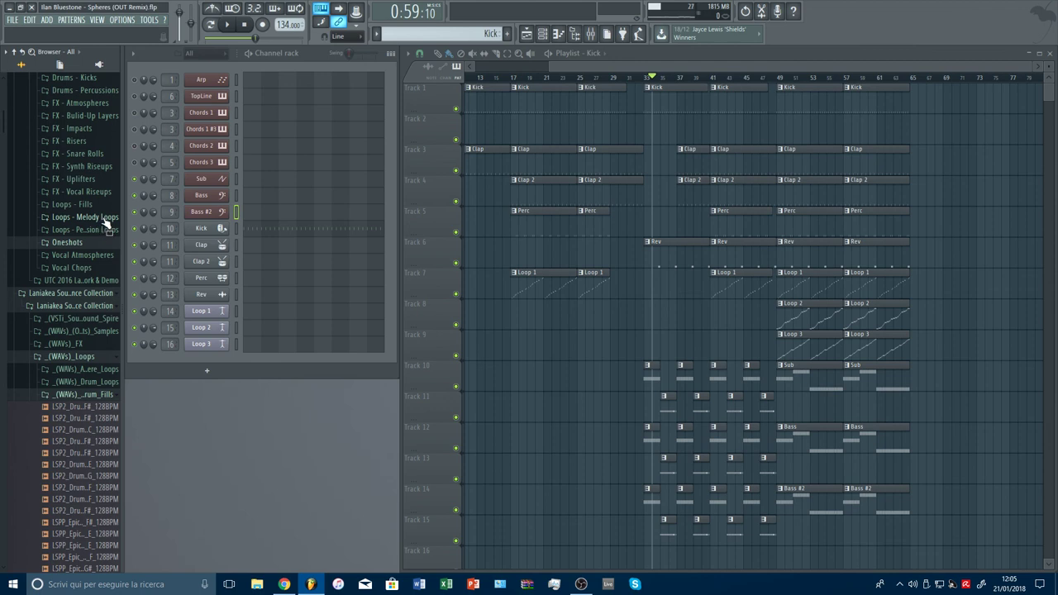
pyautogui.scroll(3, 105, 223)
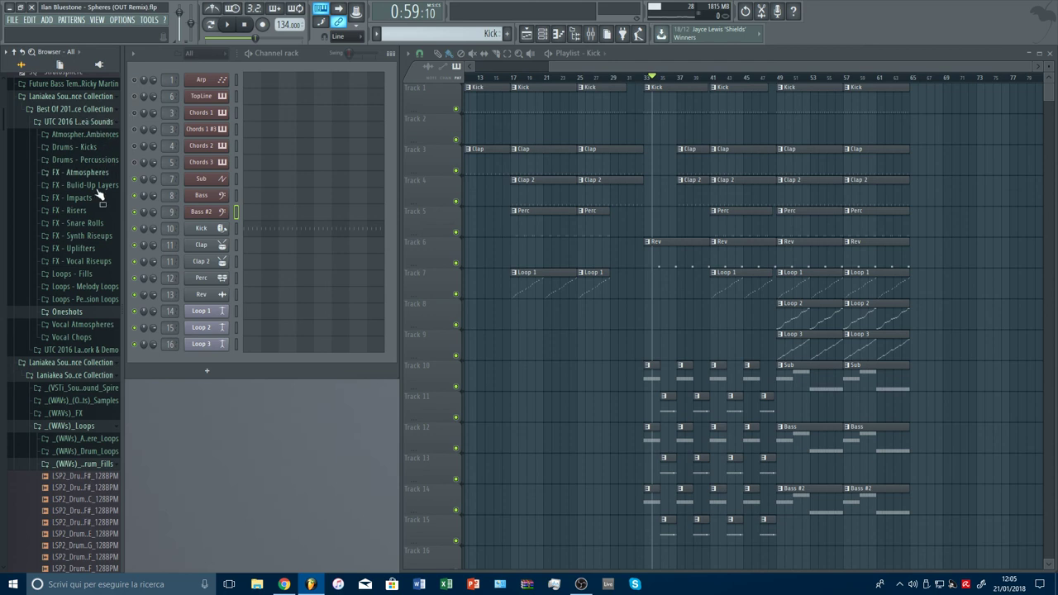
pyautogui.scroll(-15, 96, 215)
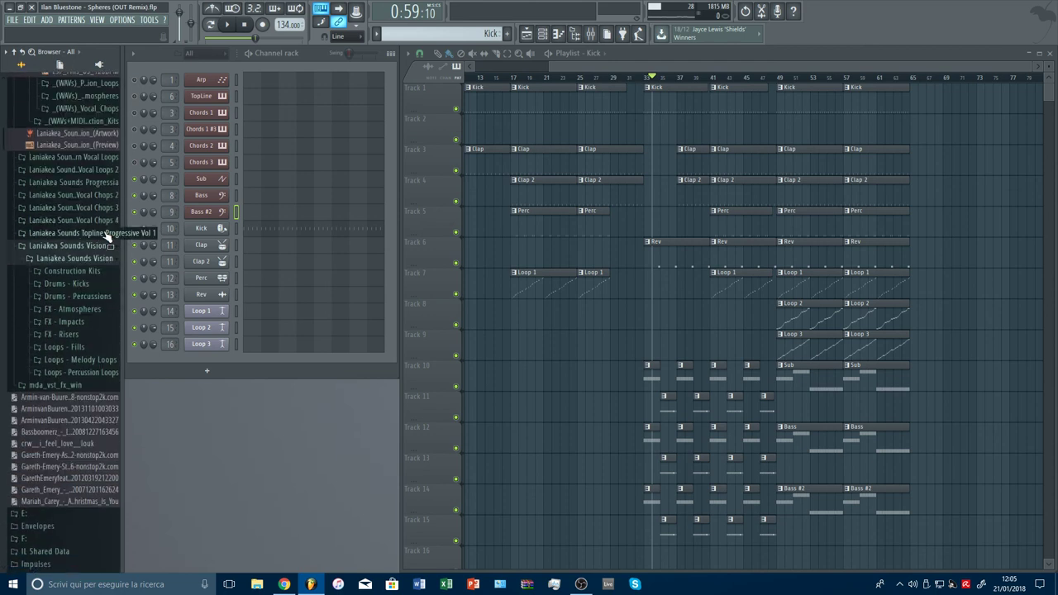
# Browse the construction kits in Laniakea Sounds Topline Progressive Vol 1 and audition the Fenix kit's loops.
pyautogui.click(106, 235)
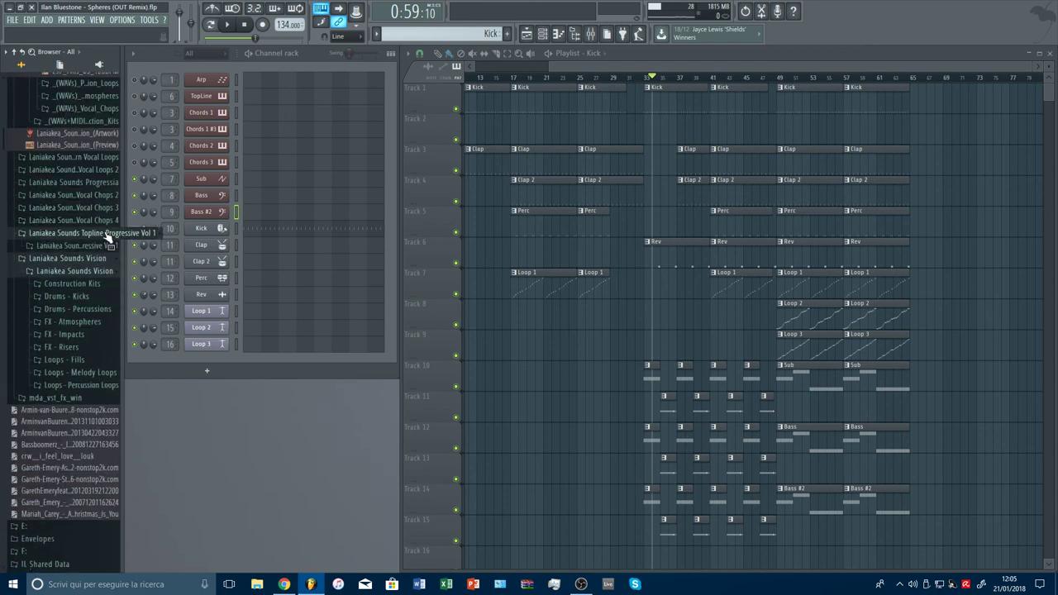
pyautogui.click(107, 245)
pyautogui.click(106, 258)
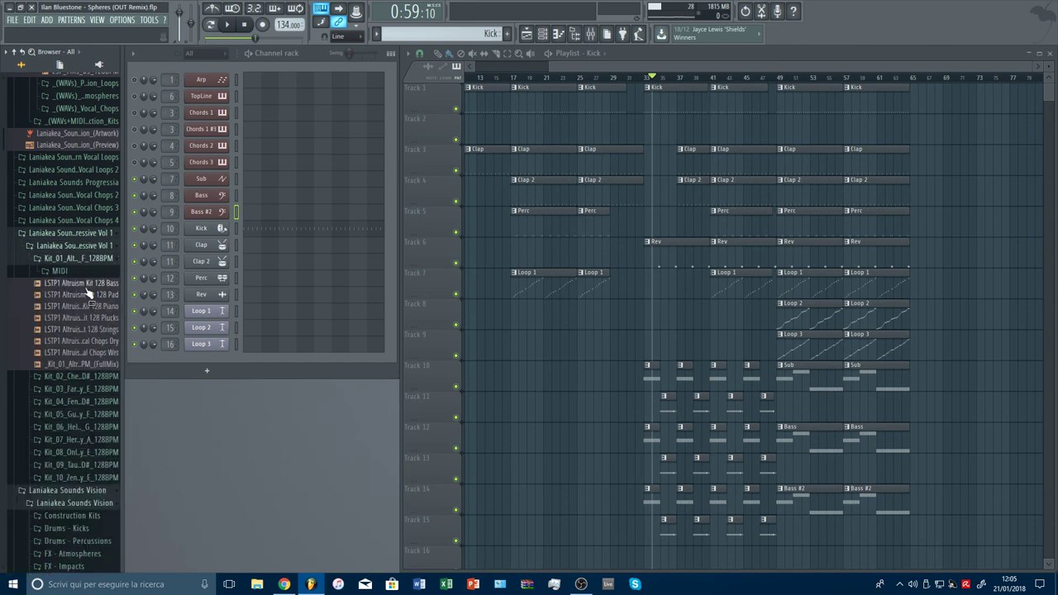
pyautogui.click(83, 258)
pyautogui.click(79, 296)
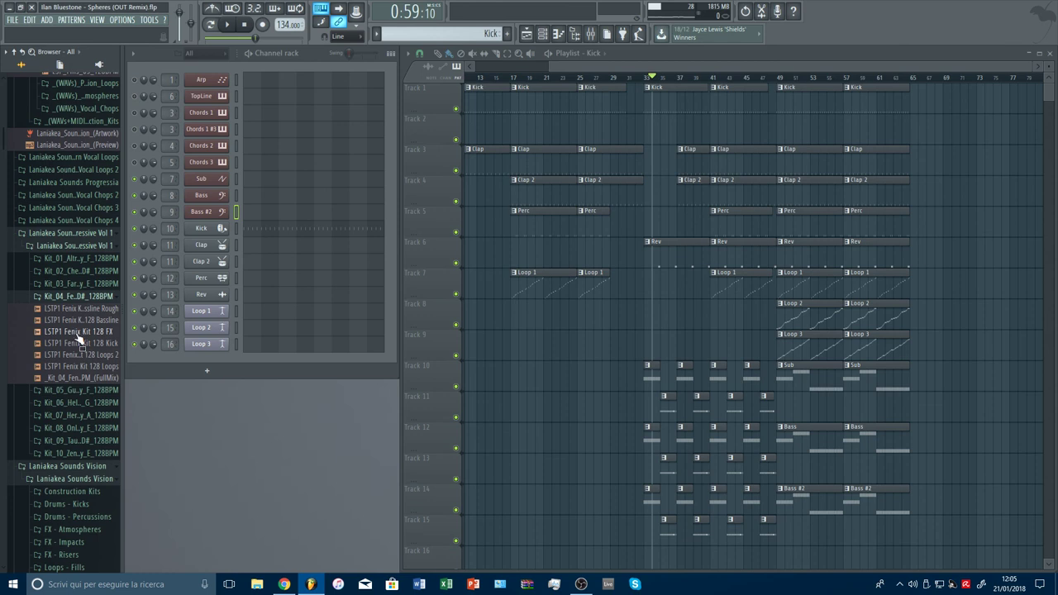
pyautogui.click(76, 366)
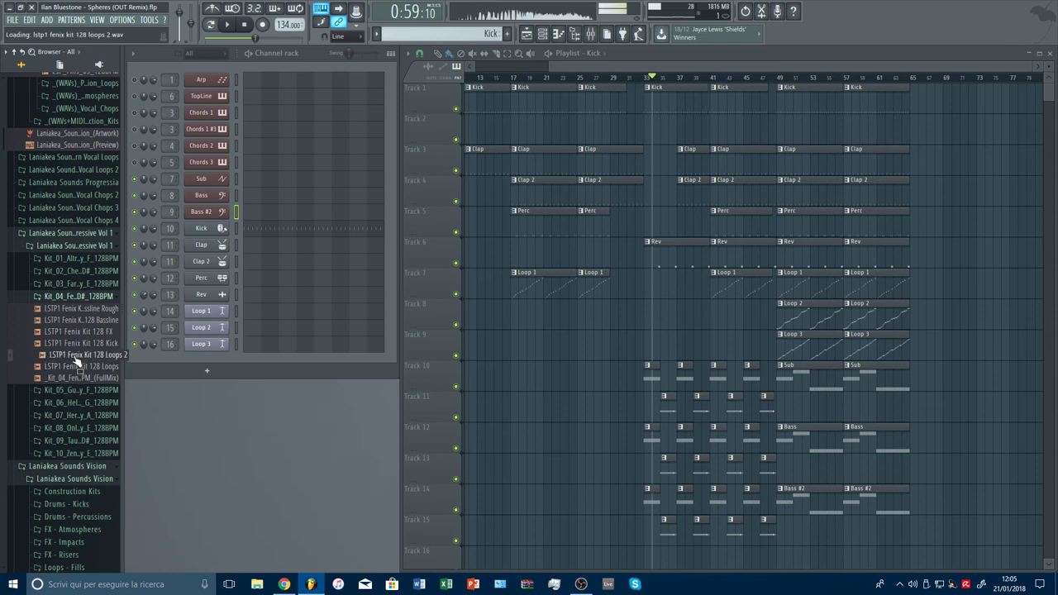
pyautogui.click(83, 296)
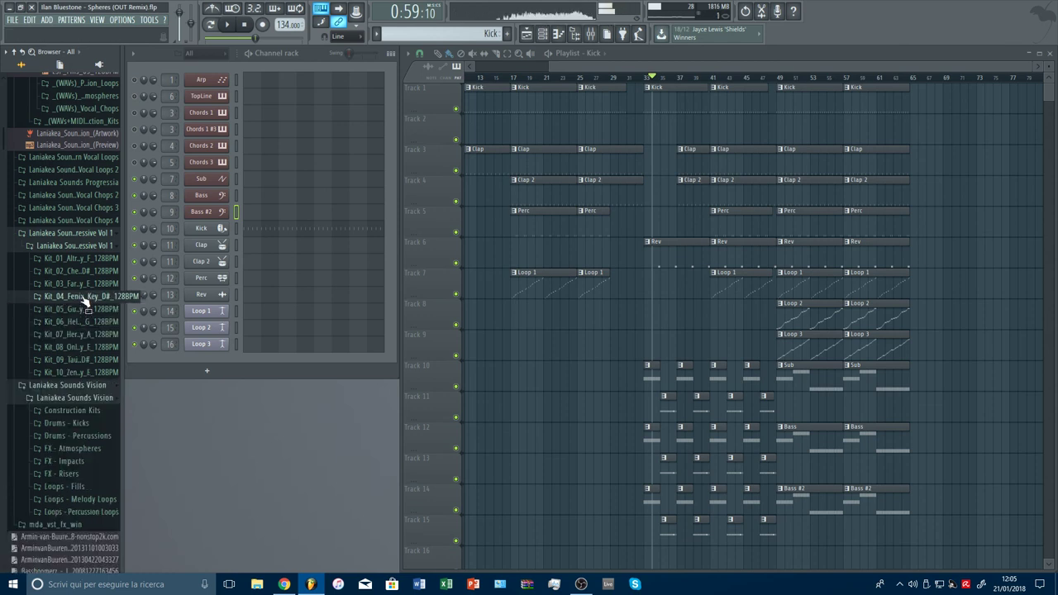
pyautogui.click(84, 298)
pyautogui.click(82, 343)
# Search further through the sample library and open the Trance/Psytrance folder to look through its packs.
pyautogui.scroll(-20, 84, 331)
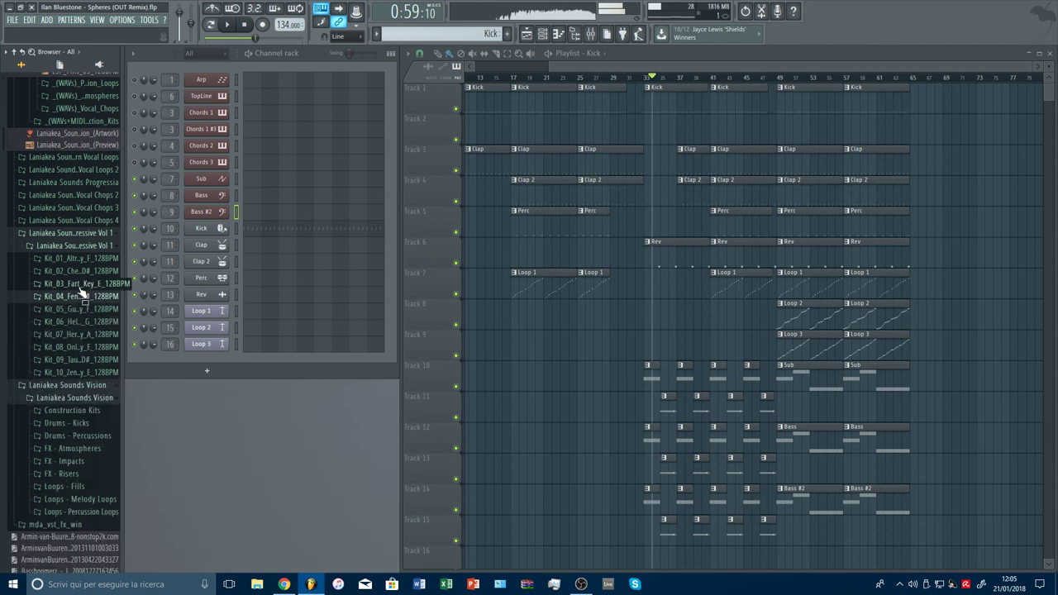
pyautogui.scroll(-3, 99, 319)
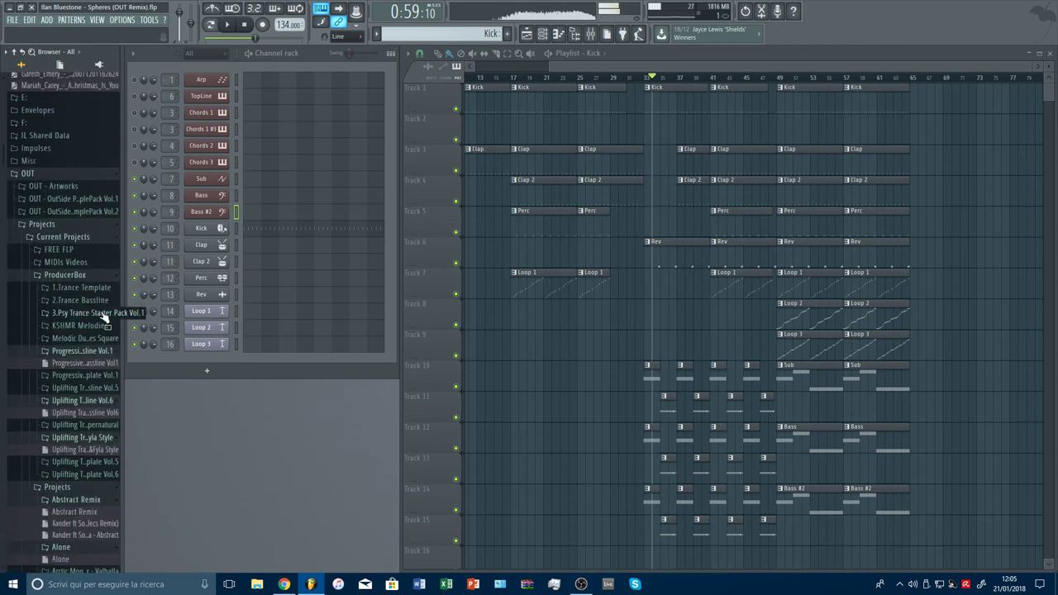
pyautogui.scroll(15, 91, 282)
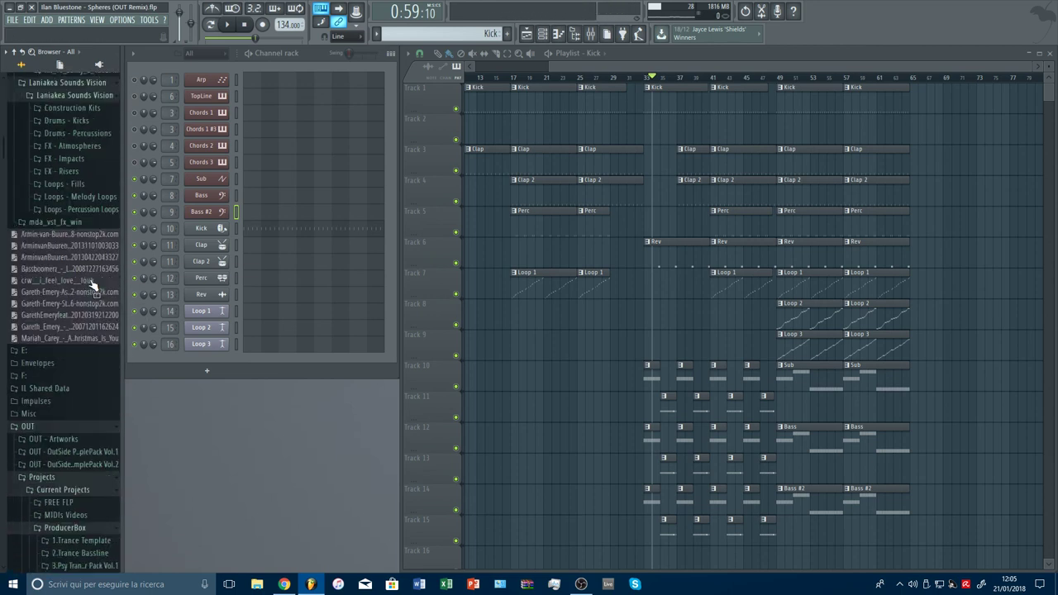
pyautogui.click(94, 270)
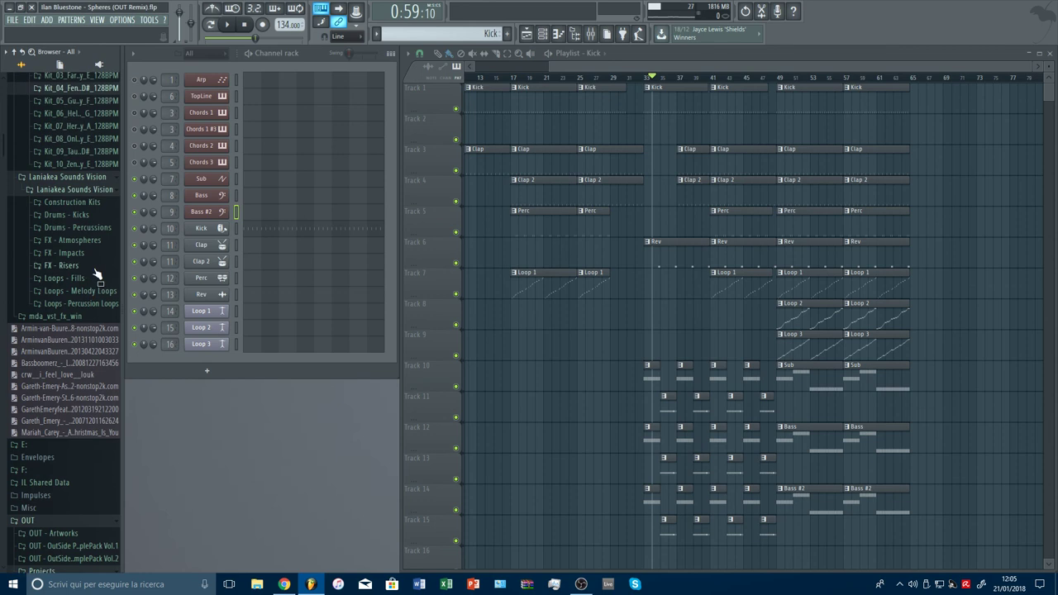
pyautogui.scroll(-15, 97, 273)
pyautogui.moveTo(97, 273); pyautogui.dragTo(99, 287)
pyautogui.scroll(-3, 100, 286)
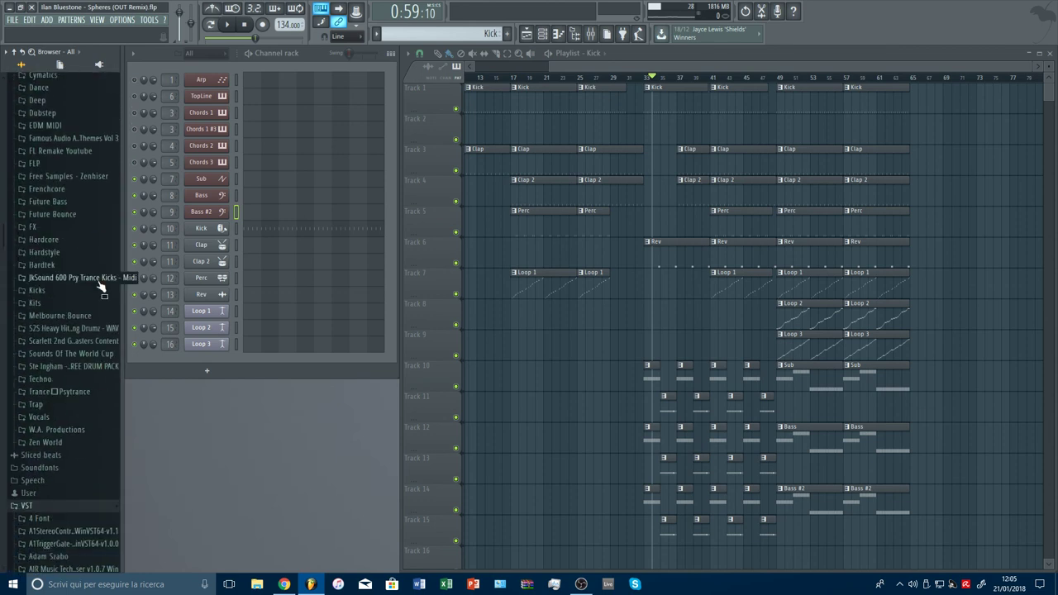
pyautogui.click(69, 390)
pyautogui.scroll(-7, 91, 385)
# Audition the percussion loops in Laniakea's Progressive Pick and look through the Laniakea Sounds Levitate construction kits.
pyautogui.moveTo(102, 382); pyautogui.dragTo(106, 502)
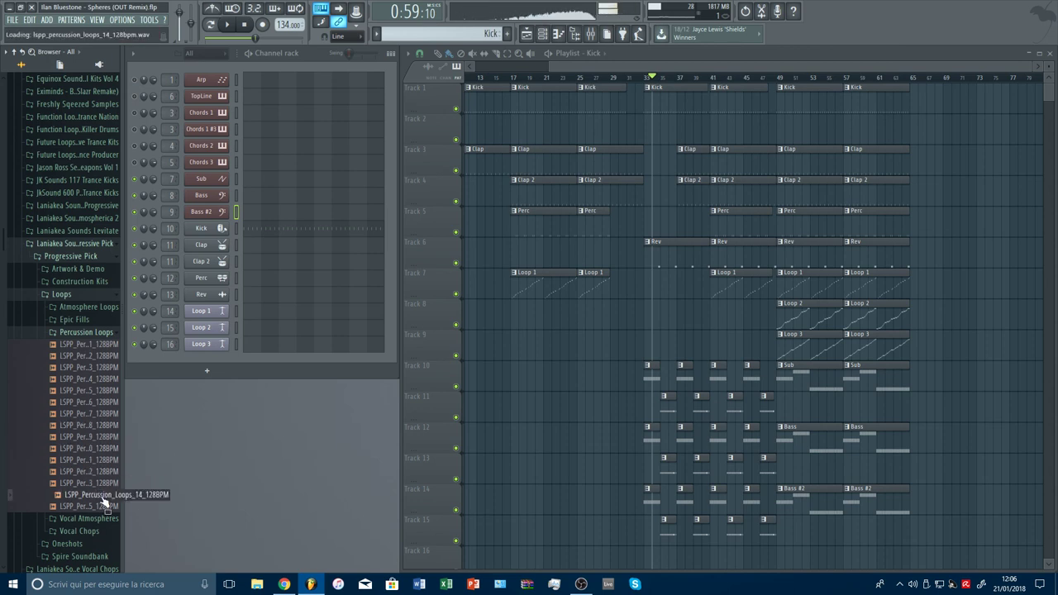
pyautogui.click(102, 508)
pyautogui.click(98, 332)
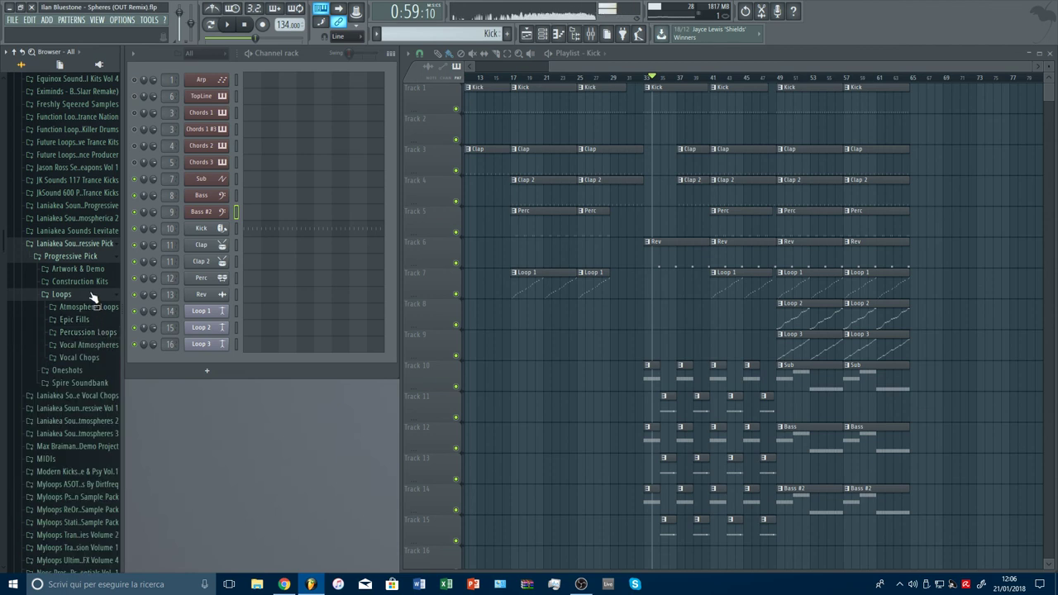
pyautogui.moveTo(93, 297)
pyautogui.mouseDown()
pyautogui.moveTo(93, 236)
pyautogui.moveTo(96, 297)
pyautogui.mouseUp()
pyautogui.click(97, 311)
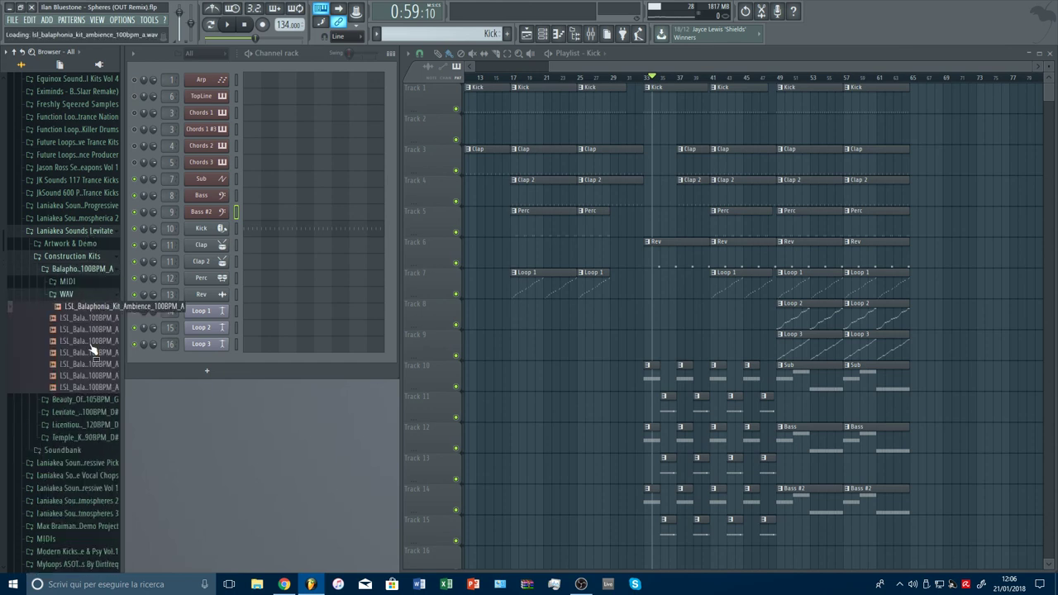
pyautogui.click(83, 257)
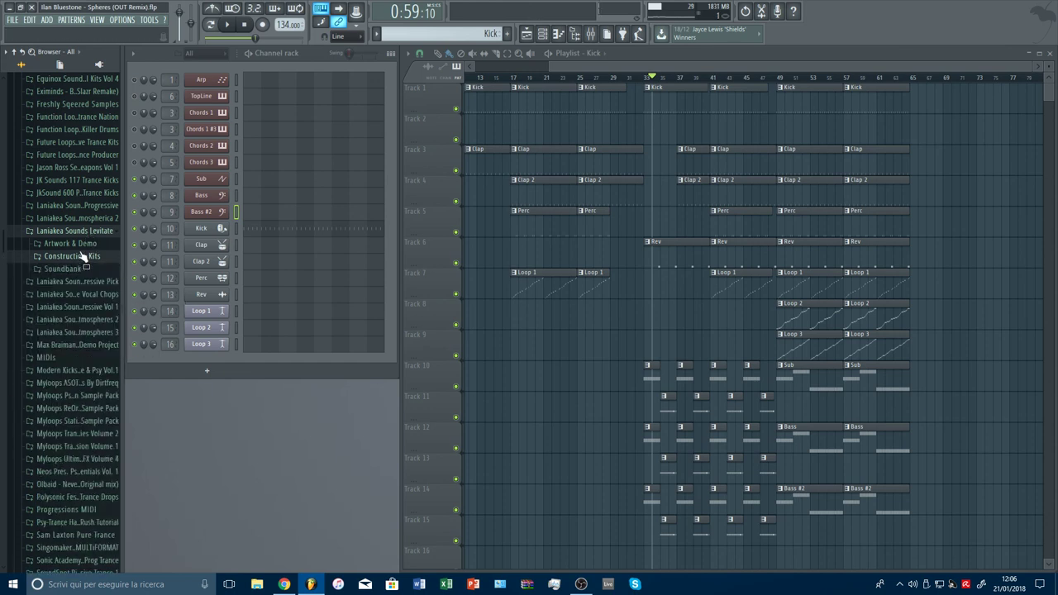
pyautogui.click(80, 232)
# Open the Drum_Loops folder of the Laniakea Progressive pack and audition Drum Loops 01 to 08.
pyautogui.click(79, 206)
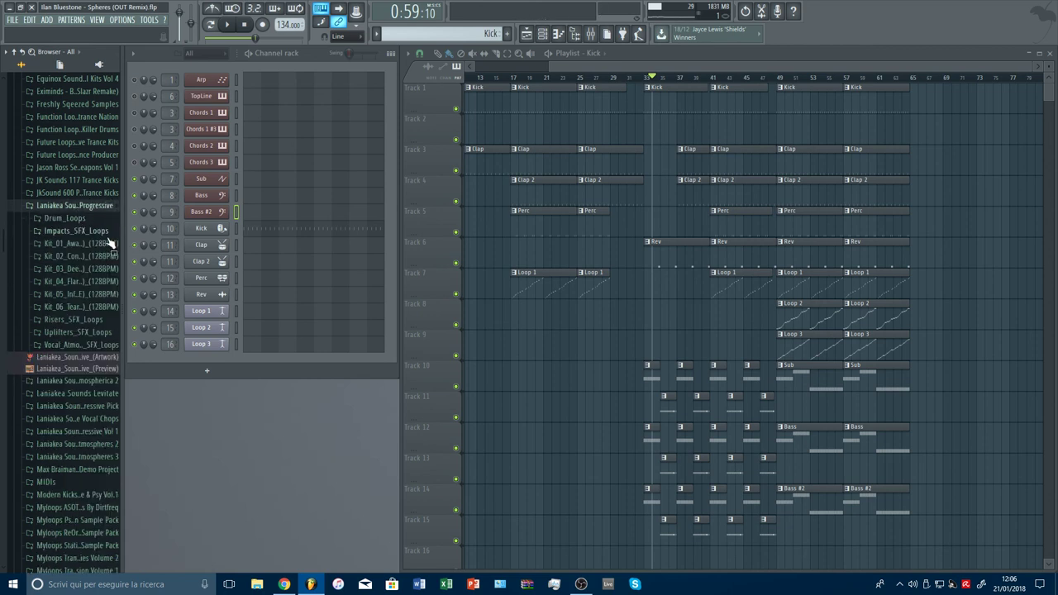
pyautogui.click(81, 218)
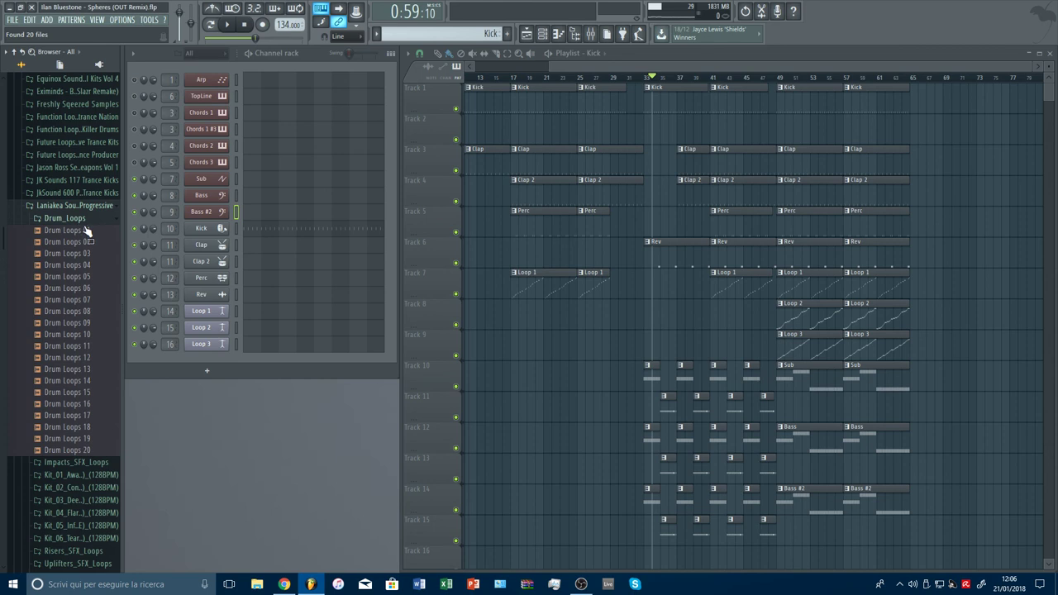
pyautogui.click(86, 231)
pyautogui.click(88, 243)
pyautogui.click(88, 255)
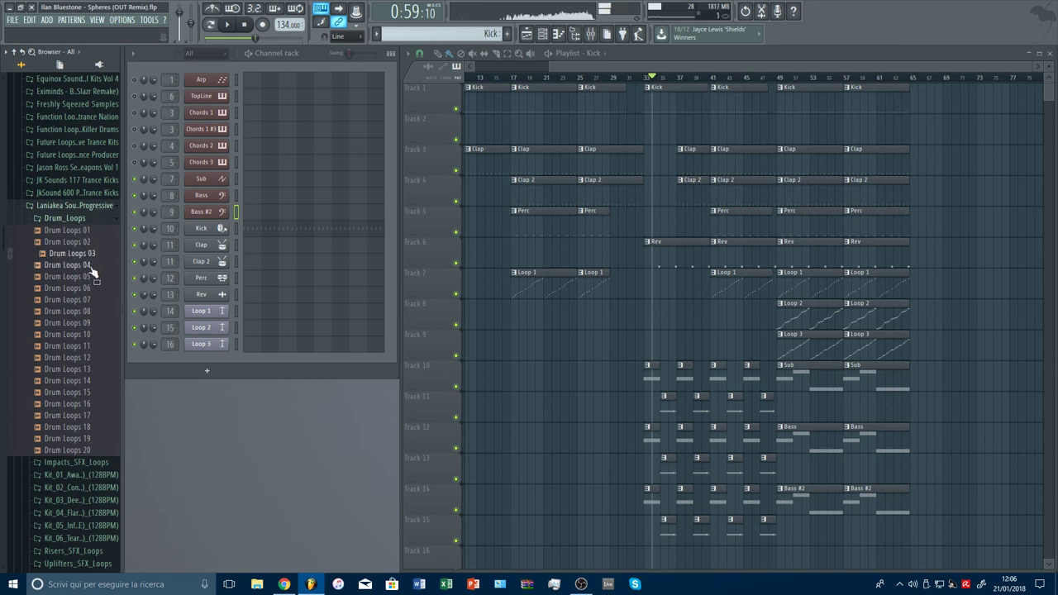
pyautogui.click(91, 265)
pyautogui.click(91, 277)
pyautogui.click(93, 289)
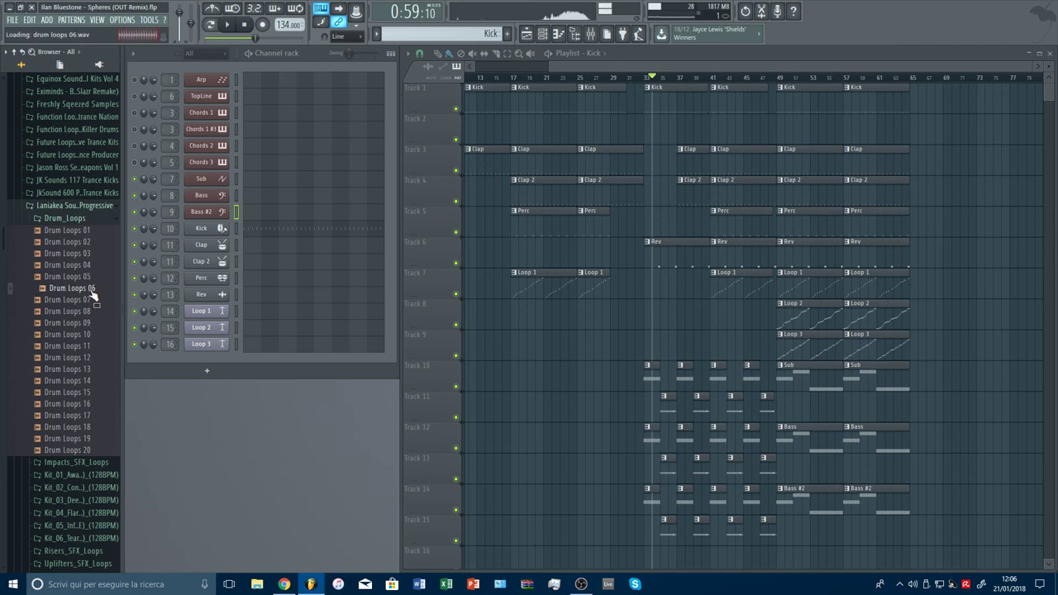
pyautogui.click(93, 279)
pyautogui.click(93, 289)
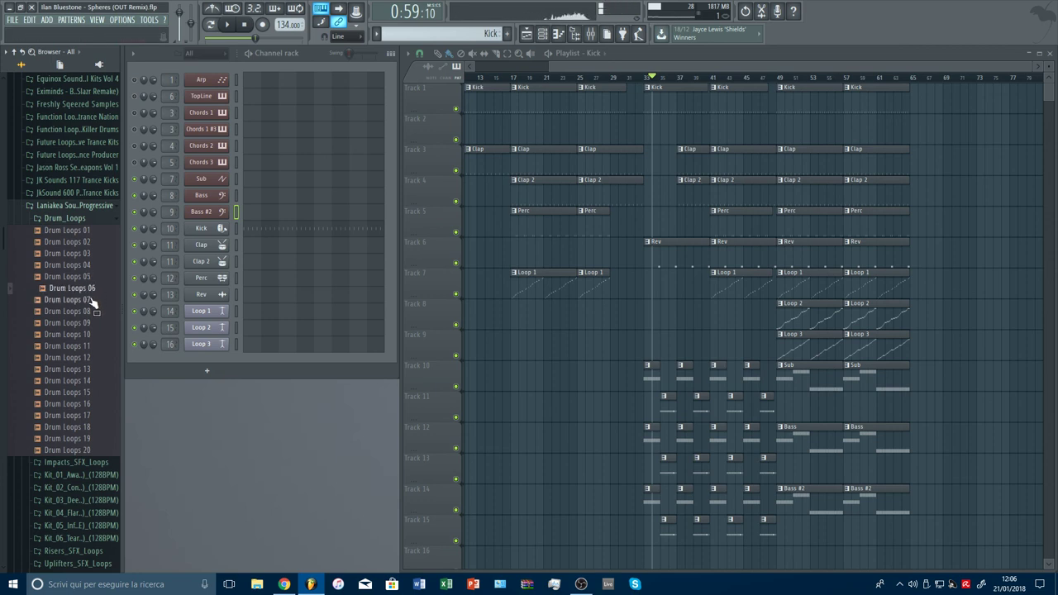
pyautogui.click(92, 300)
pyautogui.click(92, 312)
pyautogui.click(92, 301)
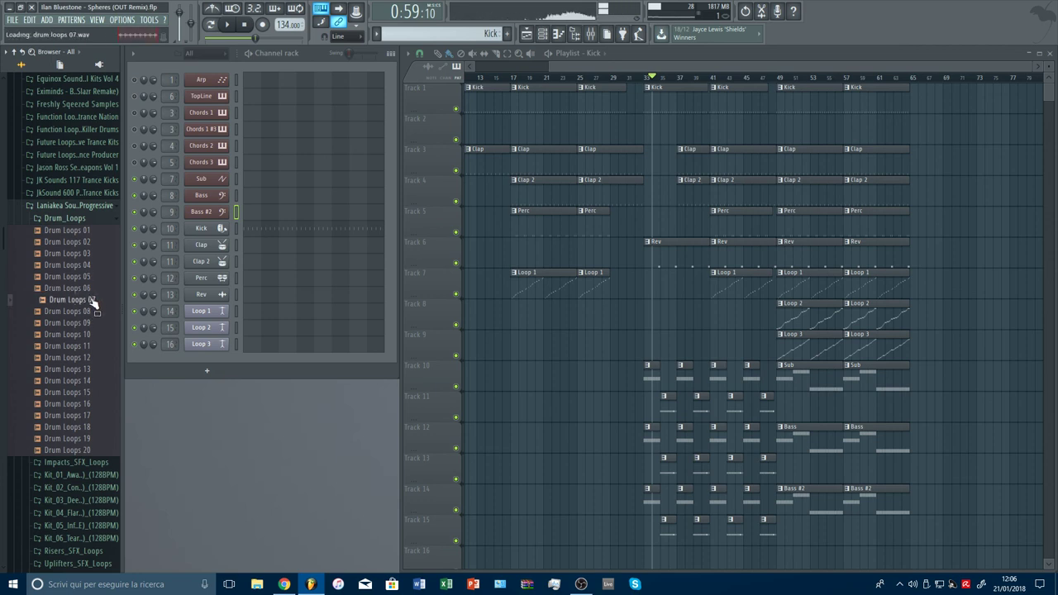
pyautogui.click(93, 312)
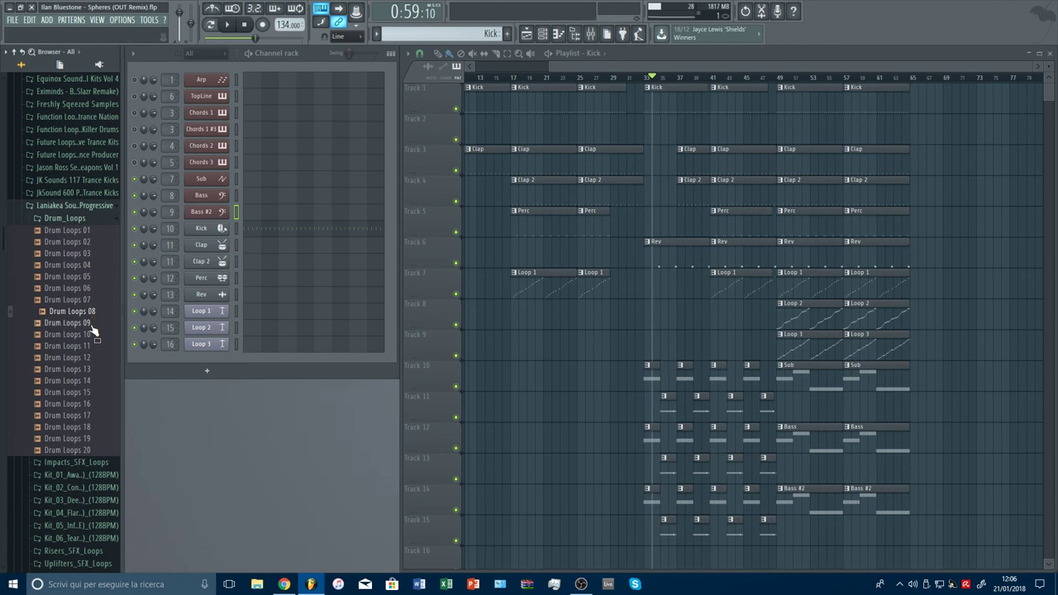
# Audition Drum Loops 09 to 20 in the same folder.
pyautogui.click(96, 324)
pyautogui.click(98, 334)
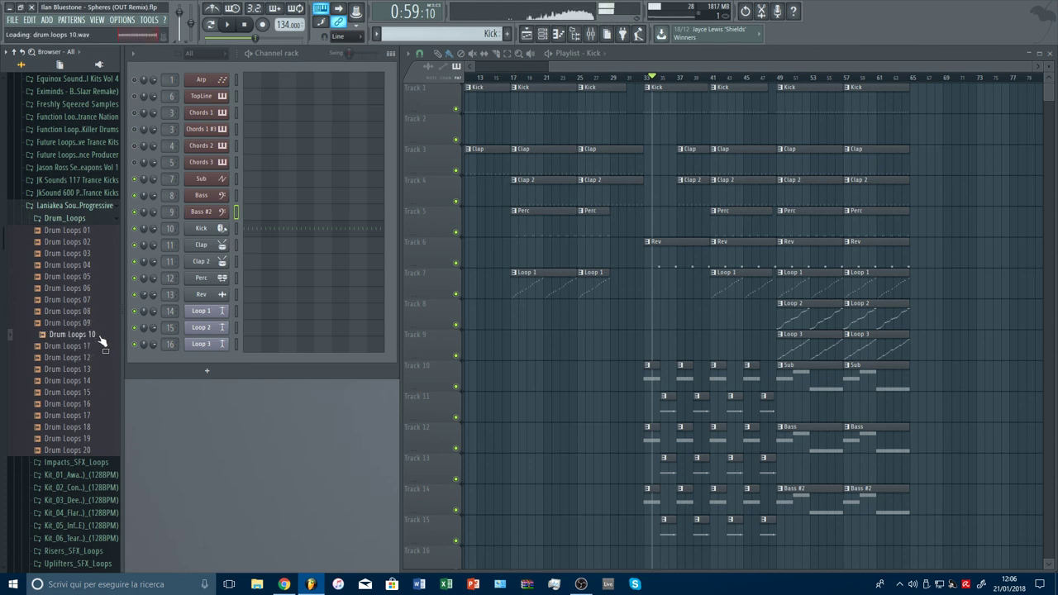
pyautogui.click(99, 346)
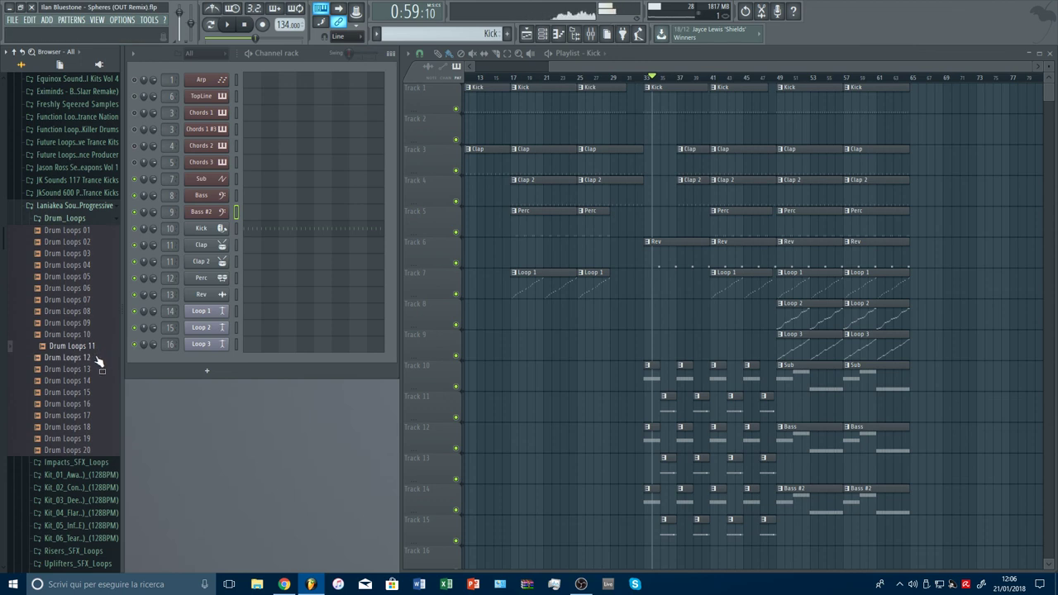
pyautogui.click(97, 358)
pyautogui.click(98, 370)
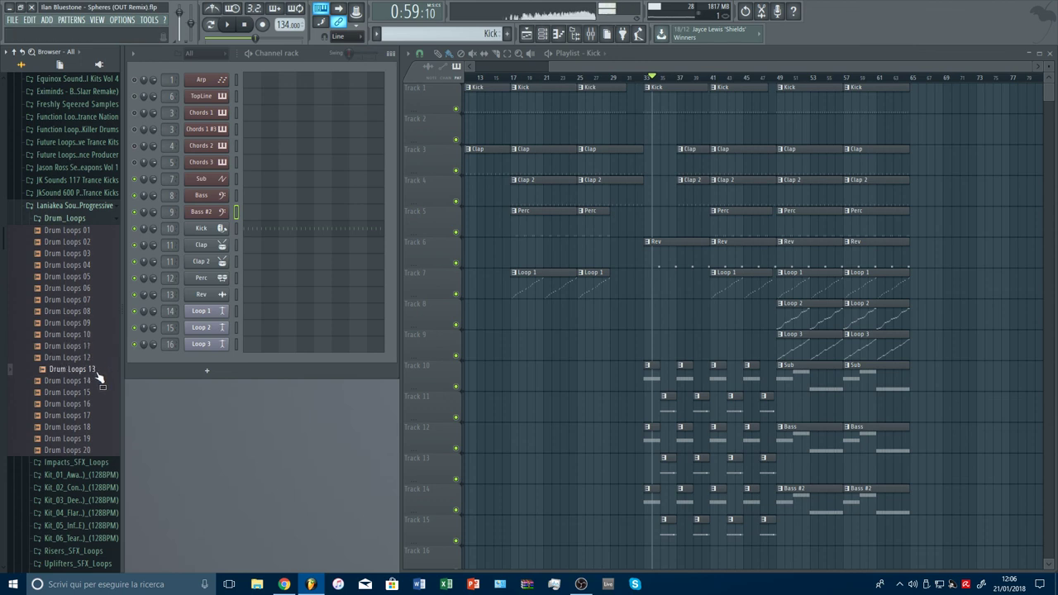
pyautogui.click(97, 382)
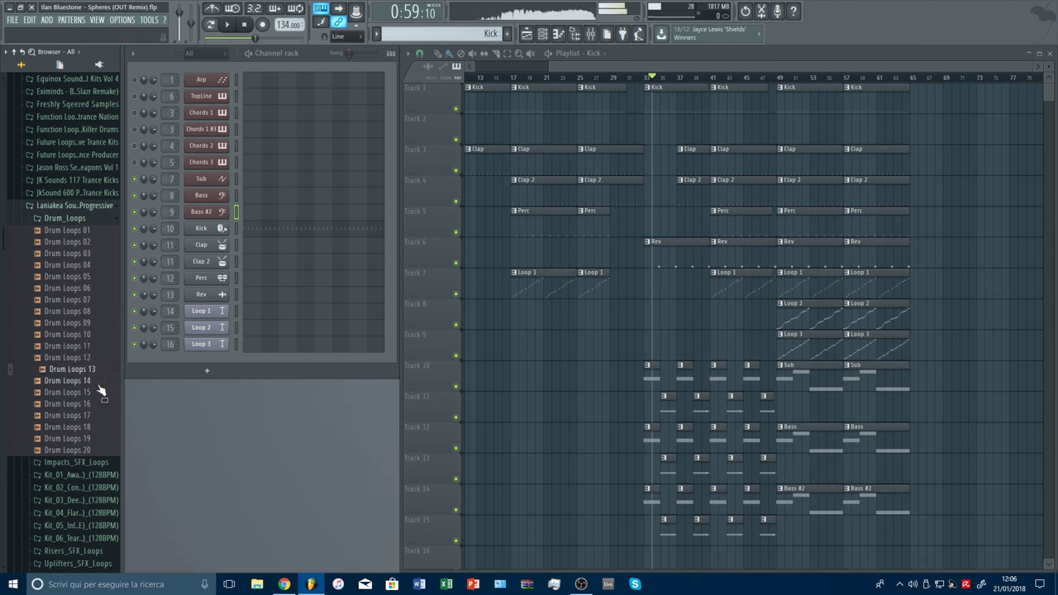
pyautogui.click(98, 394)
pyautogui.click(101, 405)
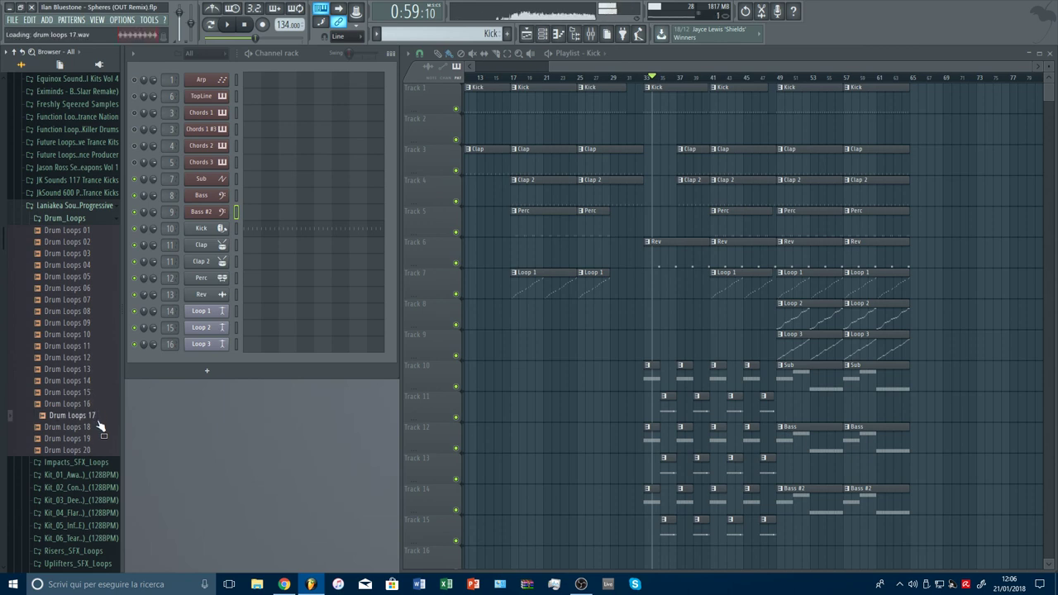
pyautogui.click(103, 417)
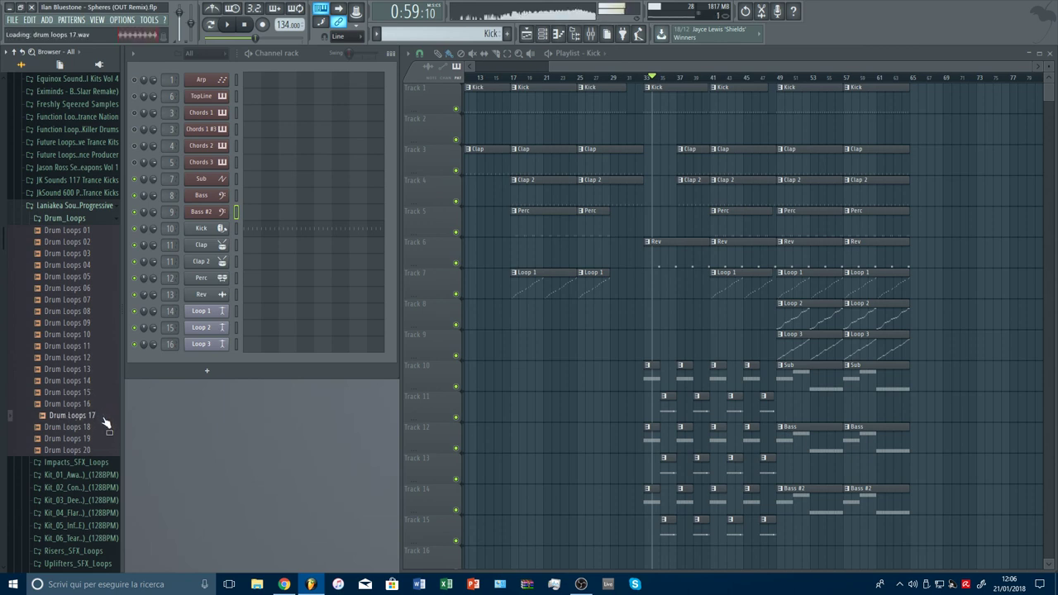
pyautogui.click(104, 428)
pyautogui.click(103, 440)
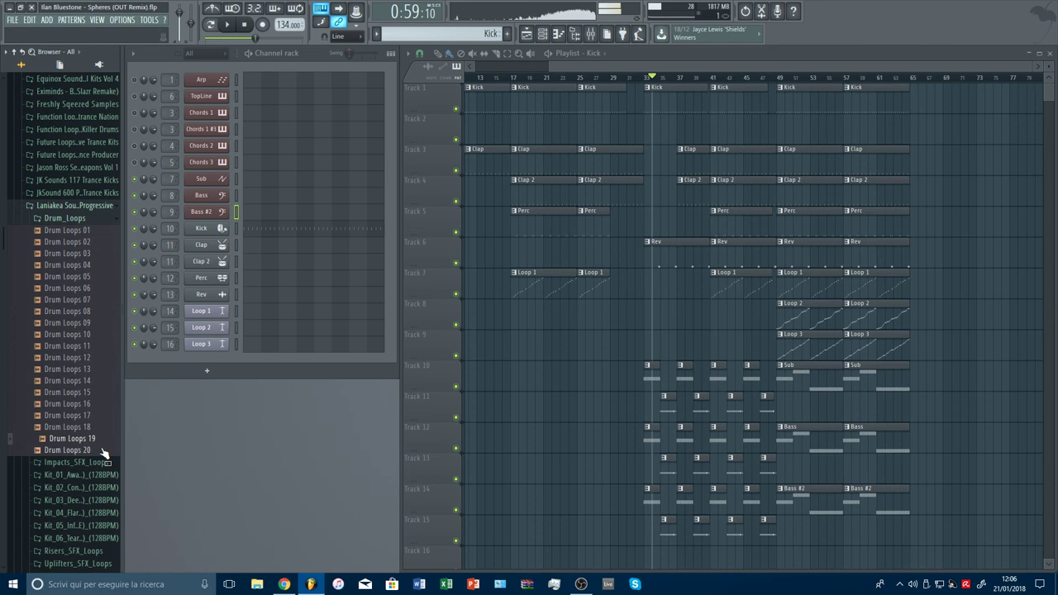
pyautogui.click(101, 451)
# Compare Drum Loops 14, 15, 16, 17 and 20 by auditioning them again.
pyautogui.click(100, 406)
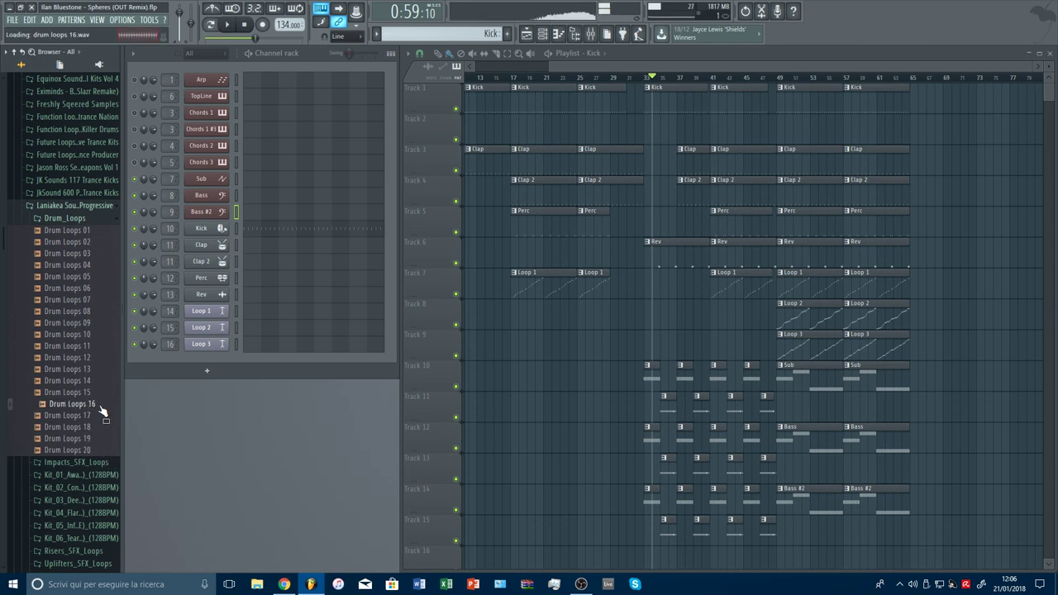
pyautogui.click(99, 451)
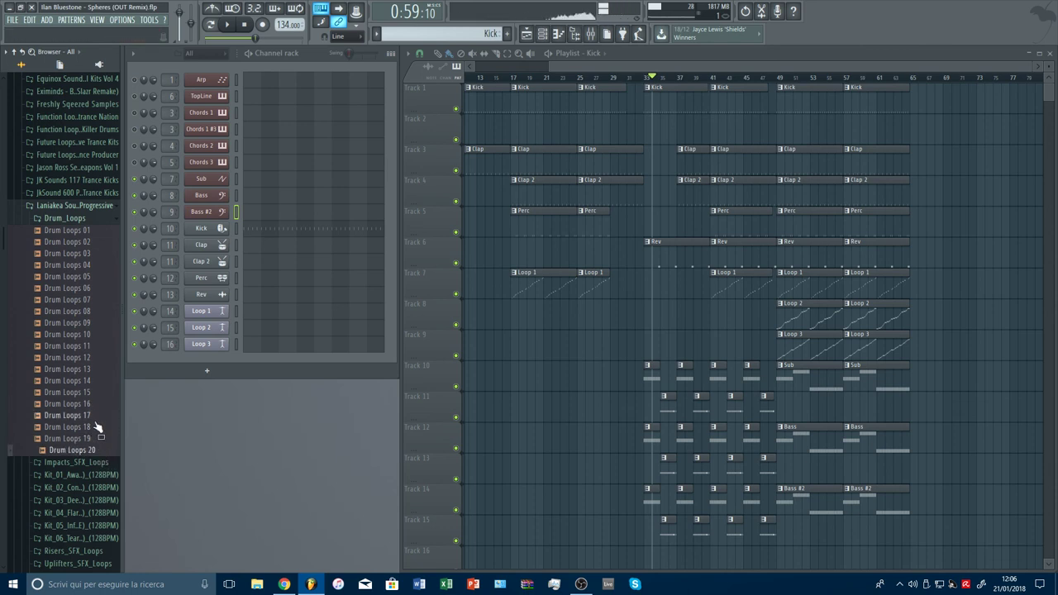
pyautogui.click(96, 417)
pyautogui.click(98, 405)
pyautogui.click(103, 393)
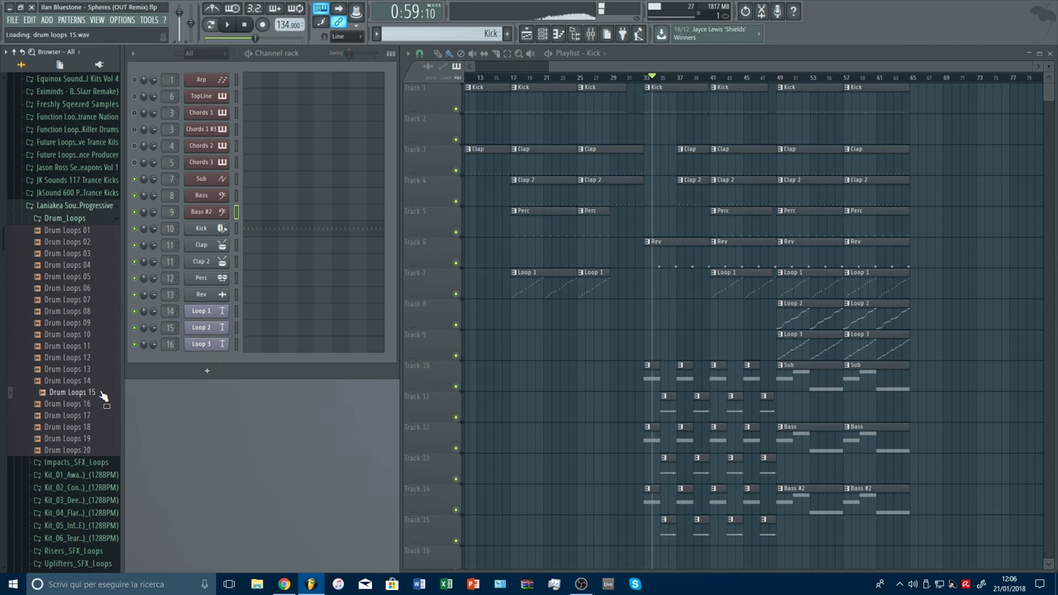
pyautogui.click(101, 382)
pyautogui.click(100, 405)
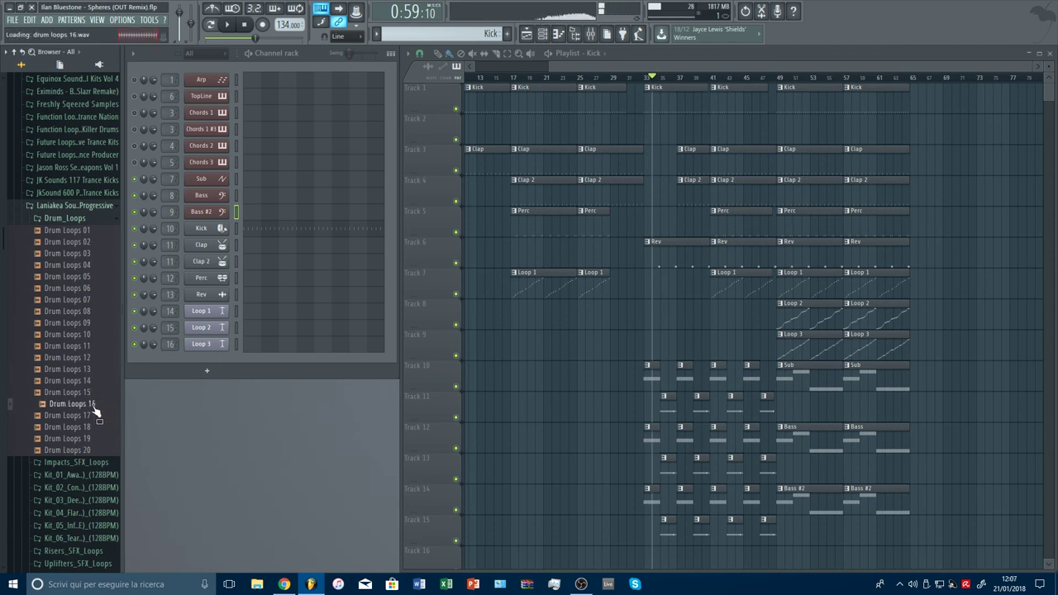
# Insert an empty playlist track below Loop 3 and place Drum Loops 16 on it twice, covering bars 57 to 65.
pyautogui.rightClick(428, 382)
pyautogui.click(445, 525)
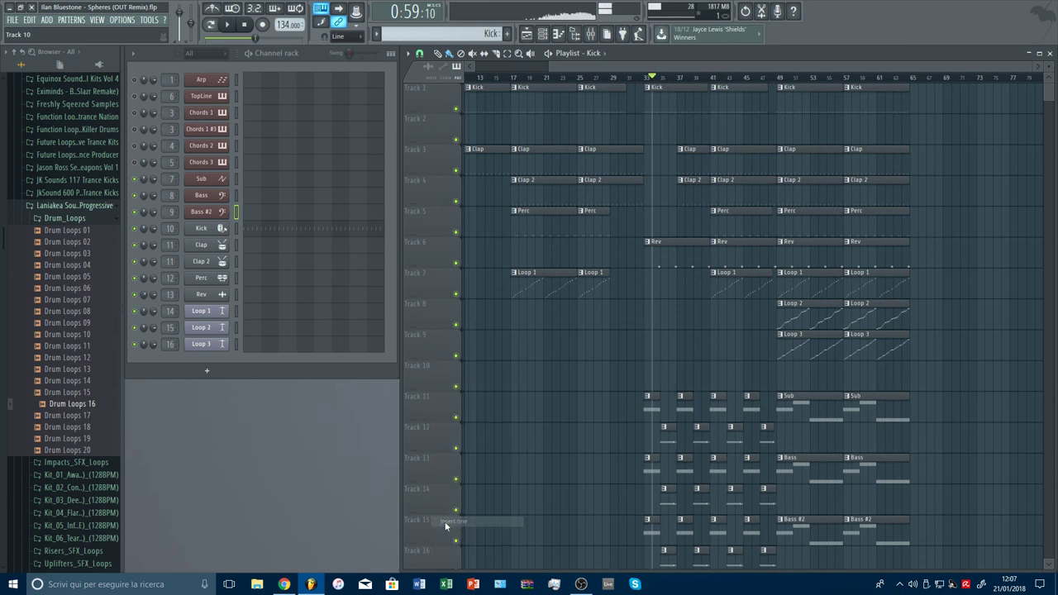
pyautogui.moveTo(173, 407); pyautogui.dragTo(790, 402)
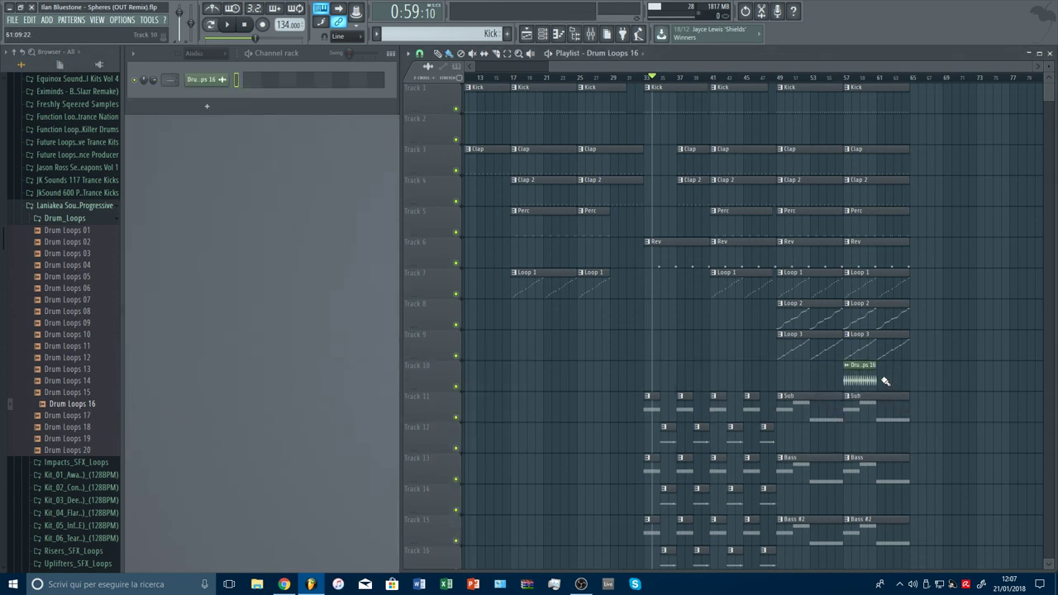
pyautogui.moveTo(926, 379); pyautogui.dragTo(894, 379)
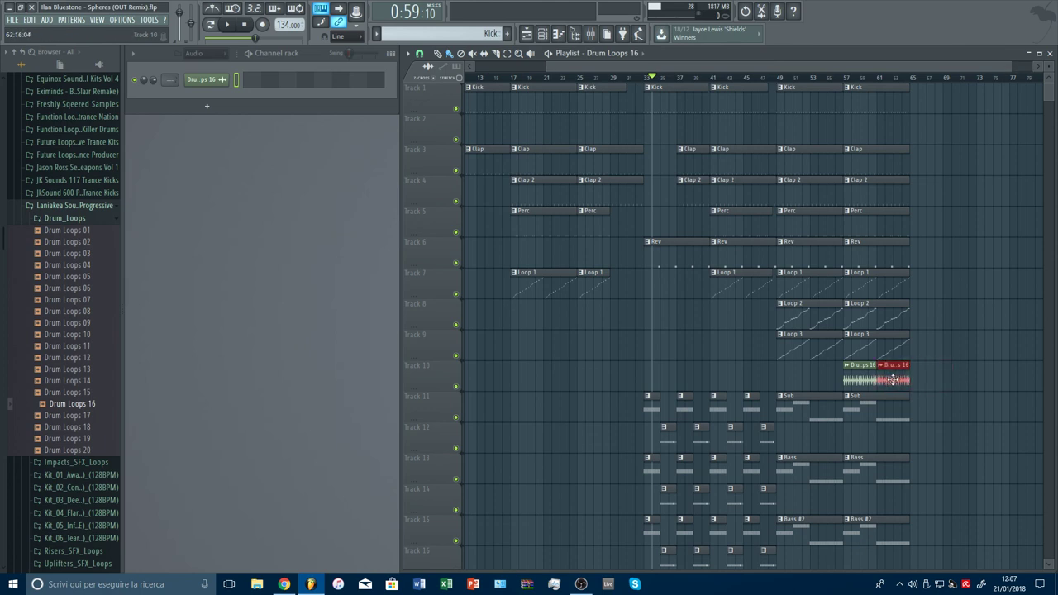
# Place Drum Loops 14 on Track 2 below the Kick, repeated from bar 33 to 65.
pyautogui.click(94, 381)
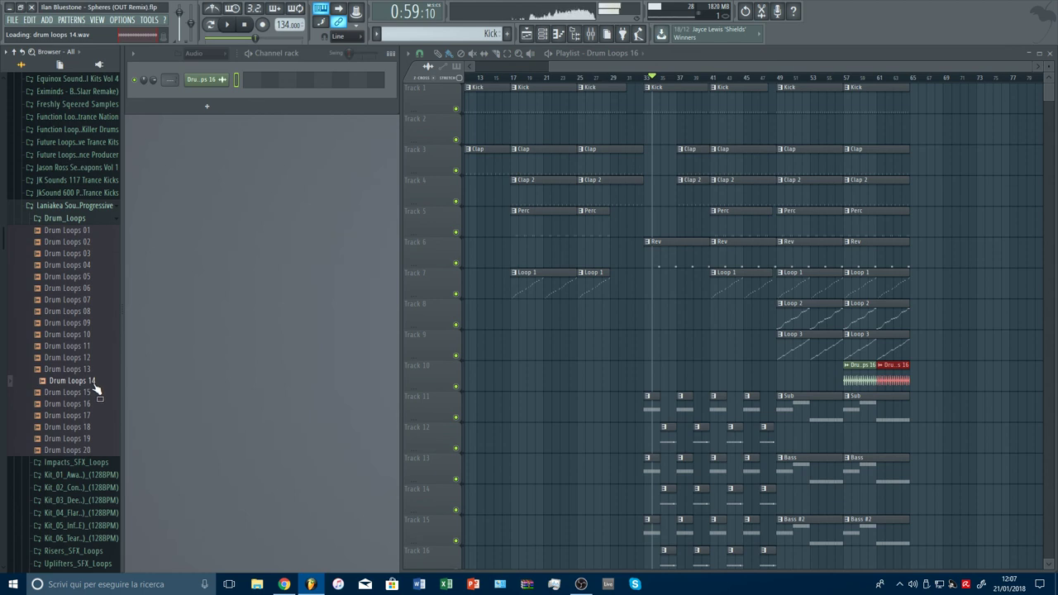
pyautogui.moveTo(95, 387)
pyautogui.mouseDown()
pyautogui.moveTo(632, 157)
pyautogui.moveTo(637, 170)
pyautogui.moveTo(650, 132)
pyautogui.moveTo(882, 132)
pyautogui.mouseUp()
pyautogui.keyDown('ctrl'); pyautogui.click(968, 162); pyautogui.keyUp('ctrl')
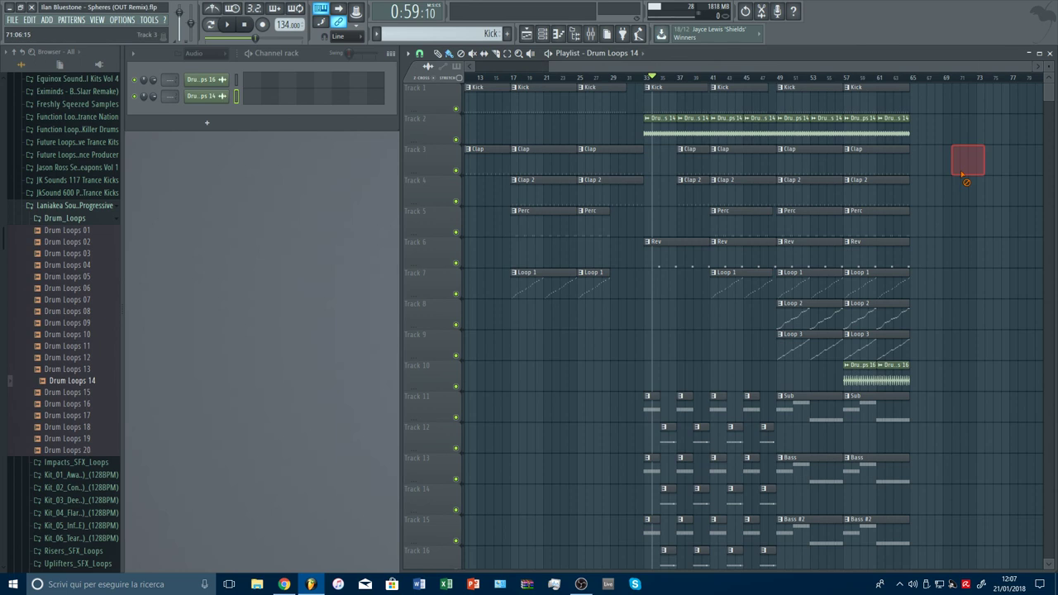
# Insert an empty playlist track above the Clap and fill it with Drum Loops 10 from bar 49 to 65.
pyautogui.click(88, 372)
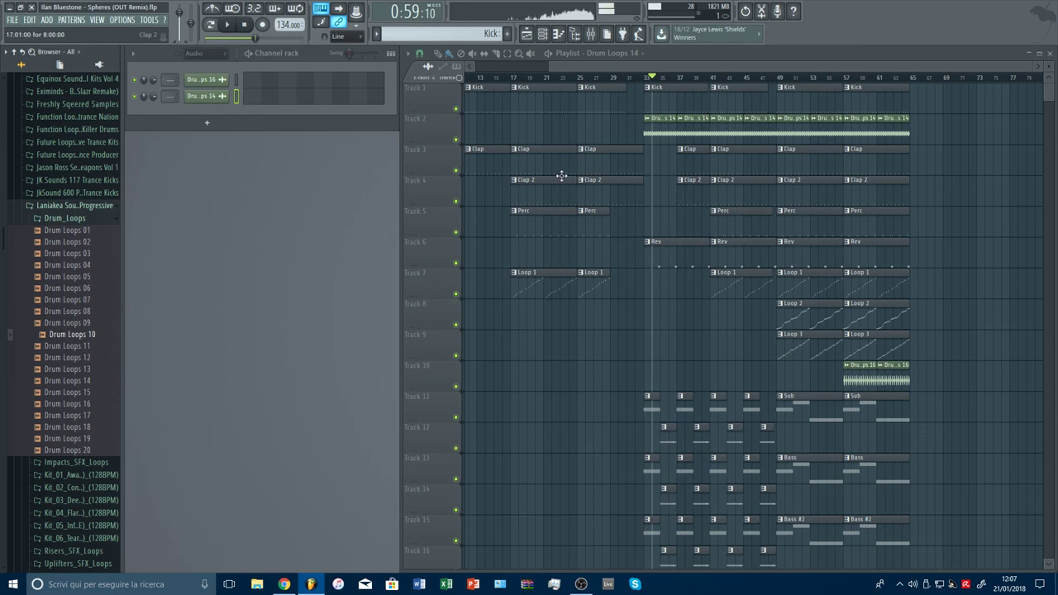
pyautogui.rightClick(436, 145)
pyautogui.click(480, 317)
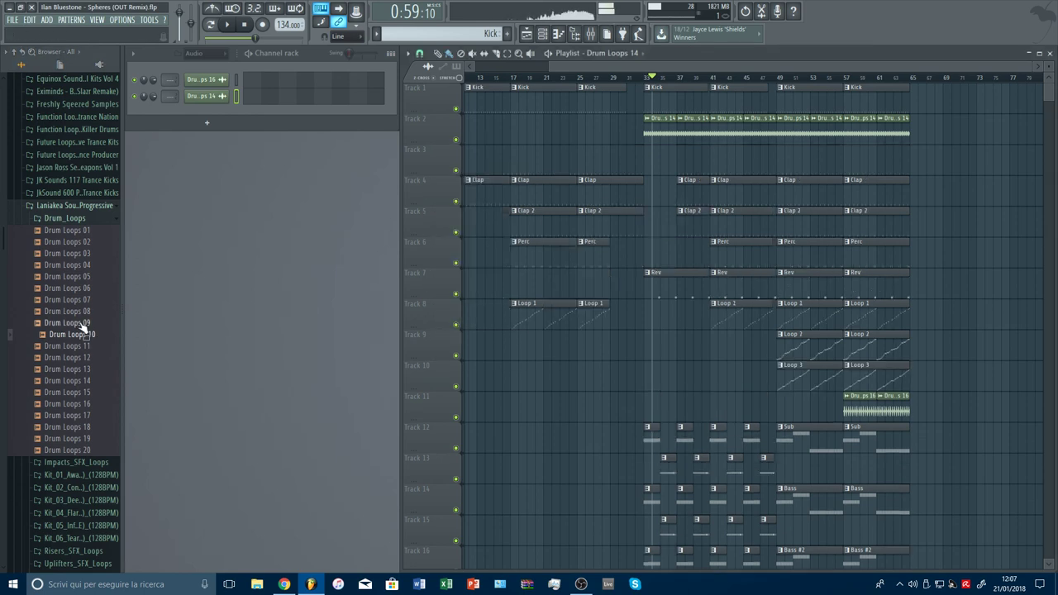
pyautogui.moveTo(82, 329)
pyautogui.mouseDown()
pyautogui.moveTo(229, 323)
pyautogui.moveTo(783, 164)
pyautogui.moveTo(785, 186)
pyautogui.moveTo(803, 167)
pyautogui.moveTo(905, 164)
pyautogui.mouseUp()
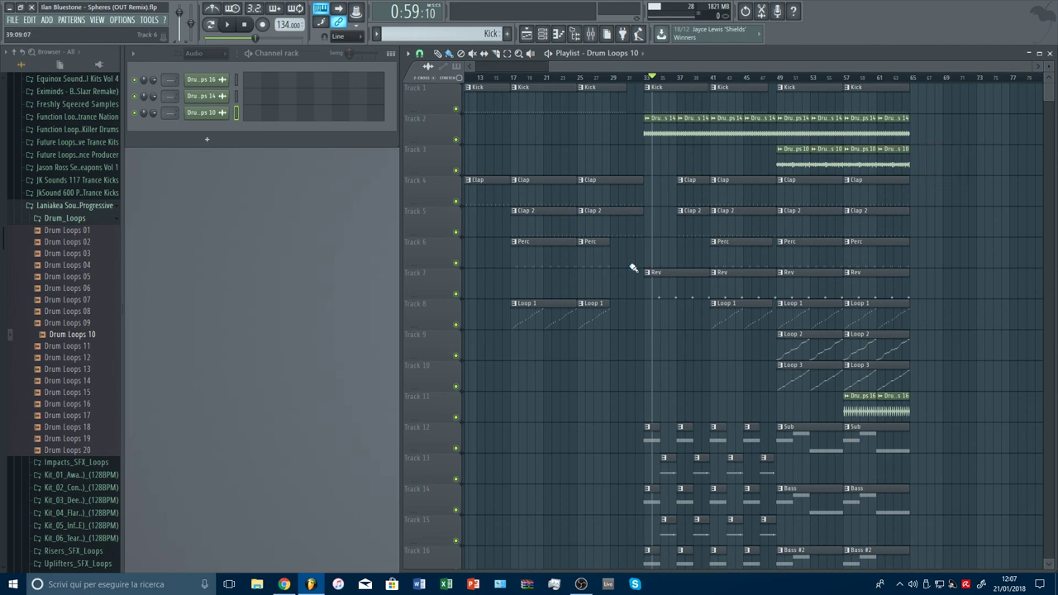
# Audition more drum loops, including 01 and 03, and collapse the Drum_Loops folder and its pack.
pyautogui.click(103, 299)
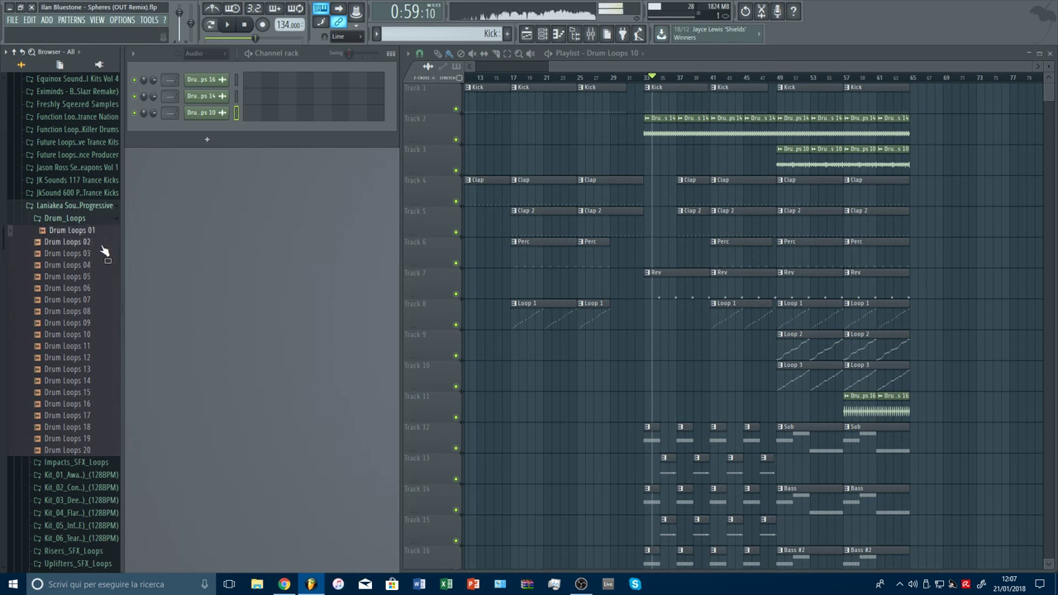
pyautogui.click(101, 254)
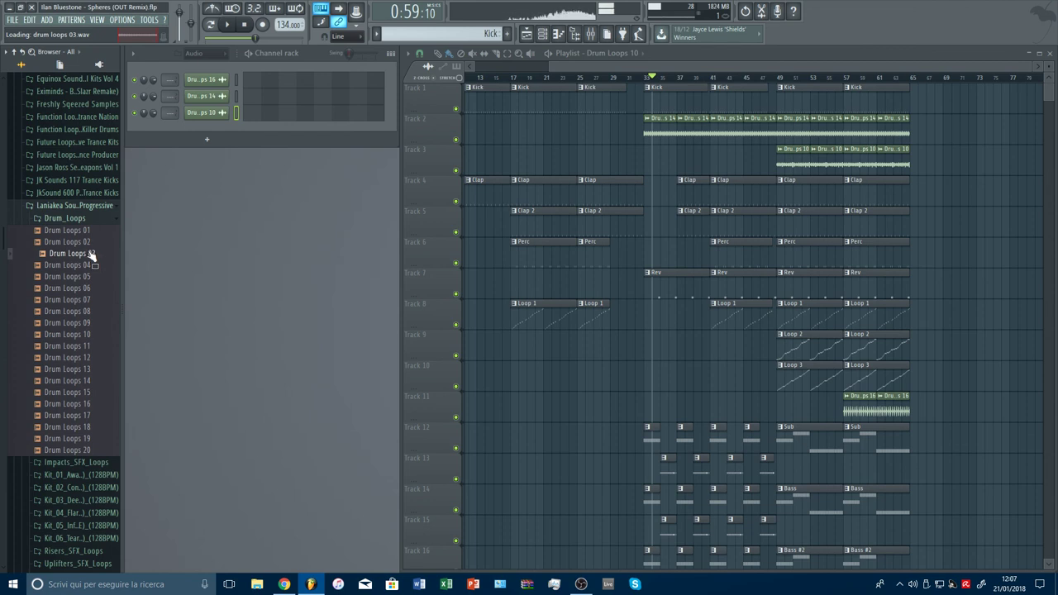
pyautogui.click(81, 218)
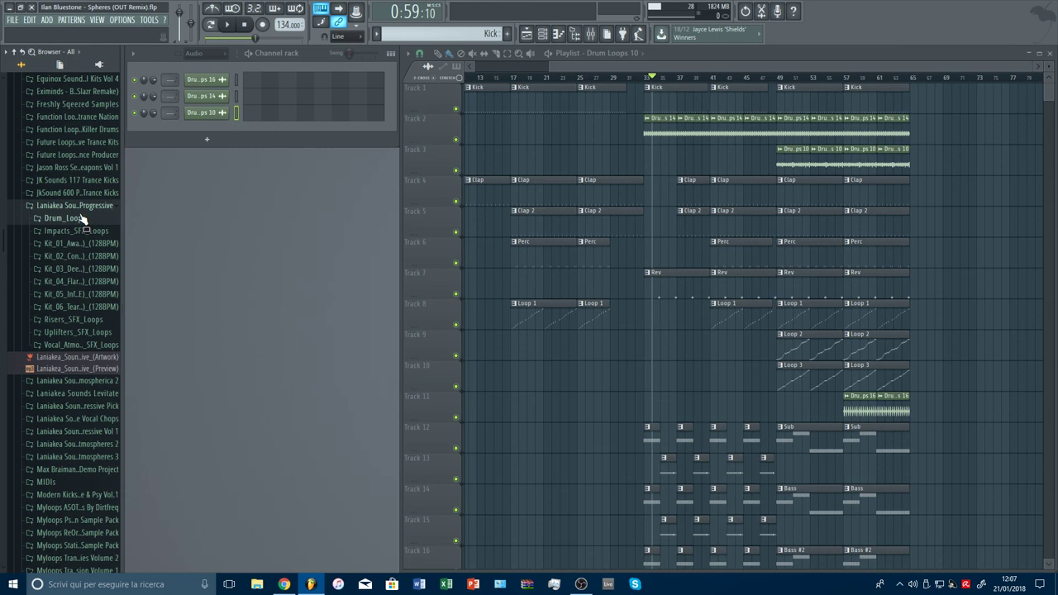
pyautogui.click(78, 206)
# Play the arrangement from just after bar 33 to hear the drum loops with the other tracks.
pyautogui.press('space')
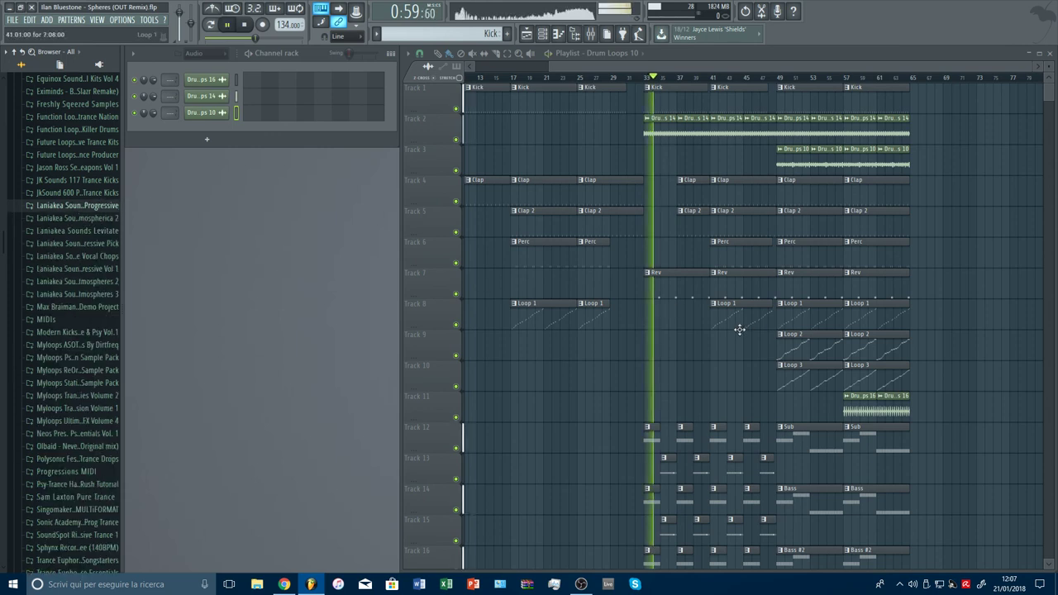
pyautogui.scroll(-4, 796, 340)
pyautogui.scroll(4, 815, 342)
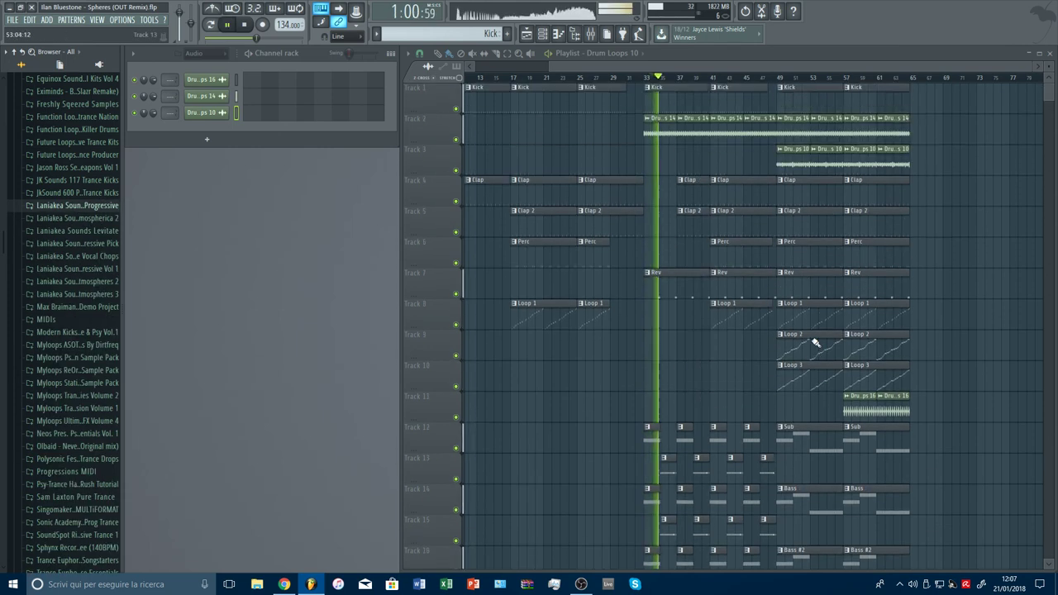
# Check the channel settings of the Drum Loops 14 clip and stop playback.
pyautogui.doubleClick(662, 128)
pyautogui.press('Escape')
pyautogui.doubleClick(237, 113)
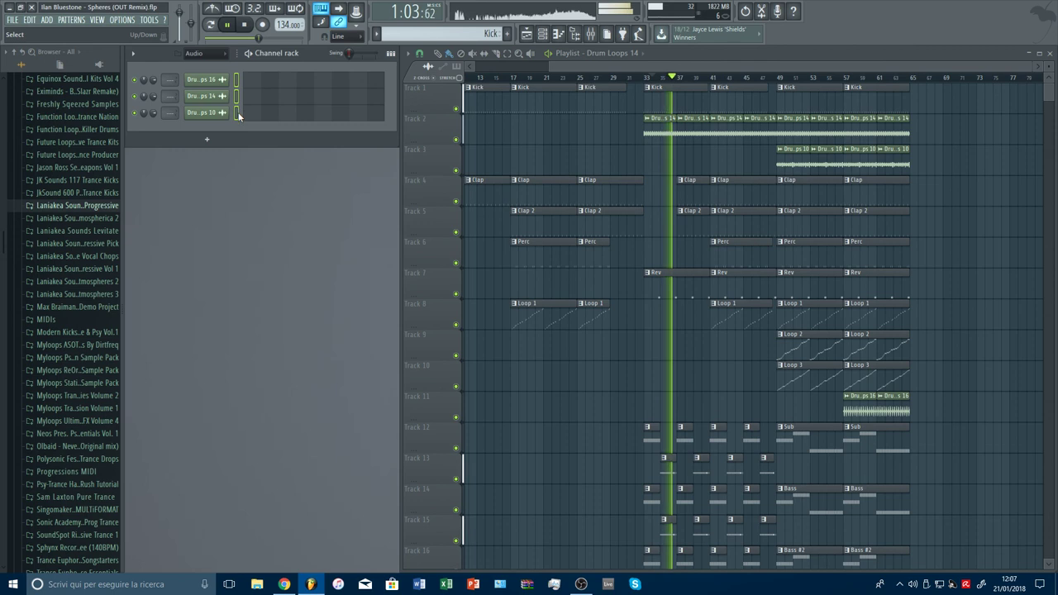
pyautogui.press('l')
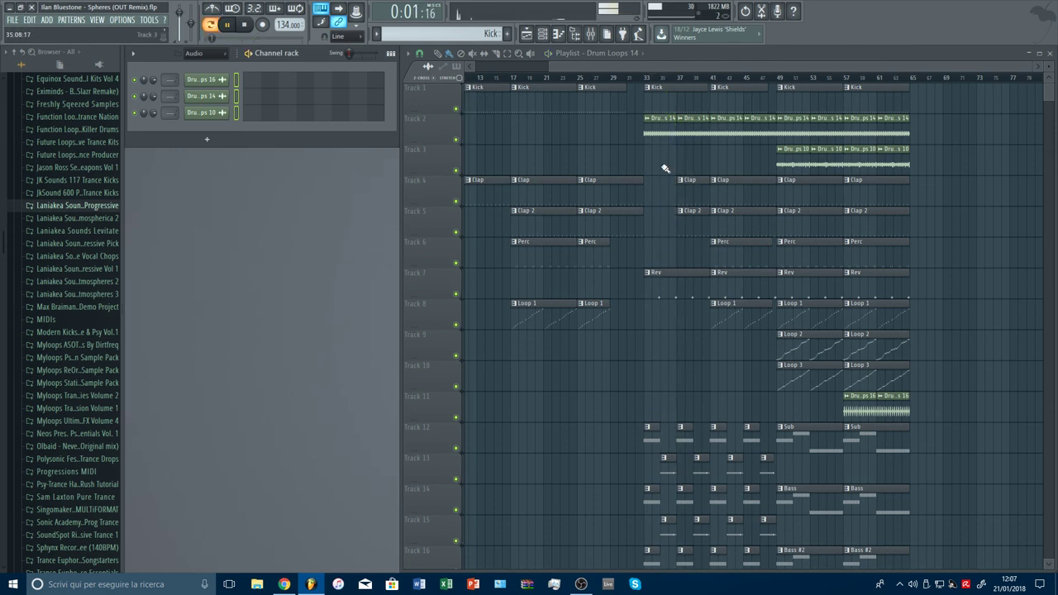
pyautogui.press('space')
pyautogui.doubleClick(658, 130)
pyautogui.press('Escape')
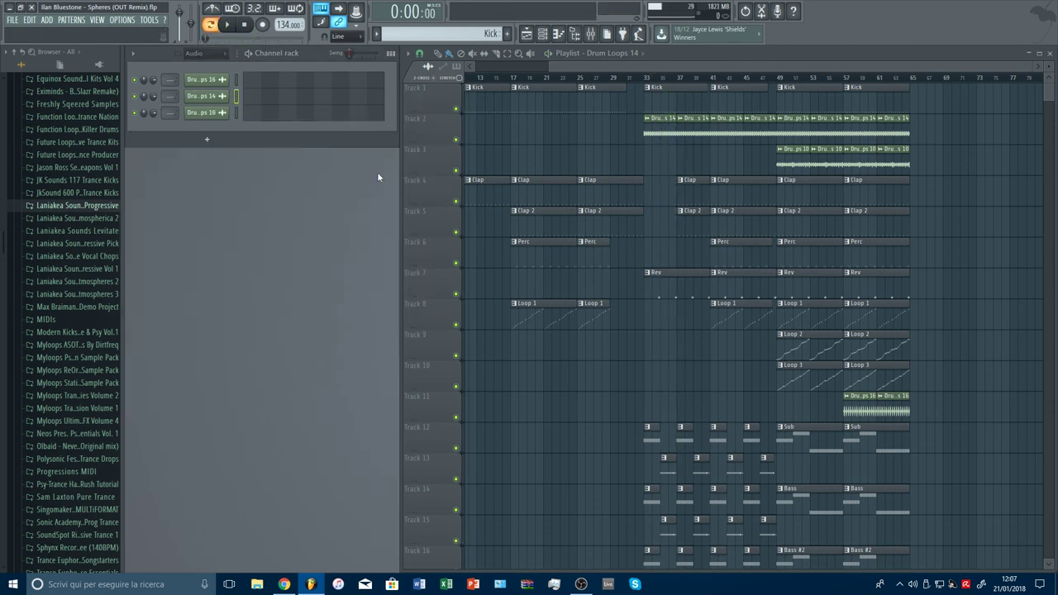
# Check Drum Loops 10's time-stretching settings and examine how the loop clips line up at bar 65.
pyautogui.doubleClick(786, 163)
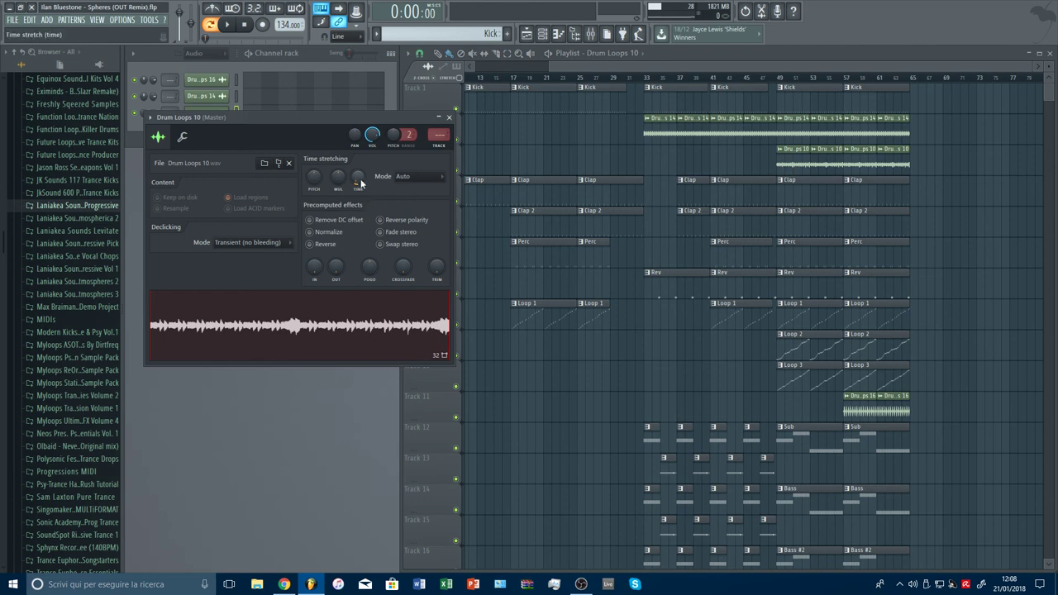
pyautogui.moveTo(360, 184); pyautogui.dragTo(350, 172)
pyautogui.press('Escape')
pyautogui.scroll(8, 917, 85)
pyautogui.scroll(3, 916, 85)
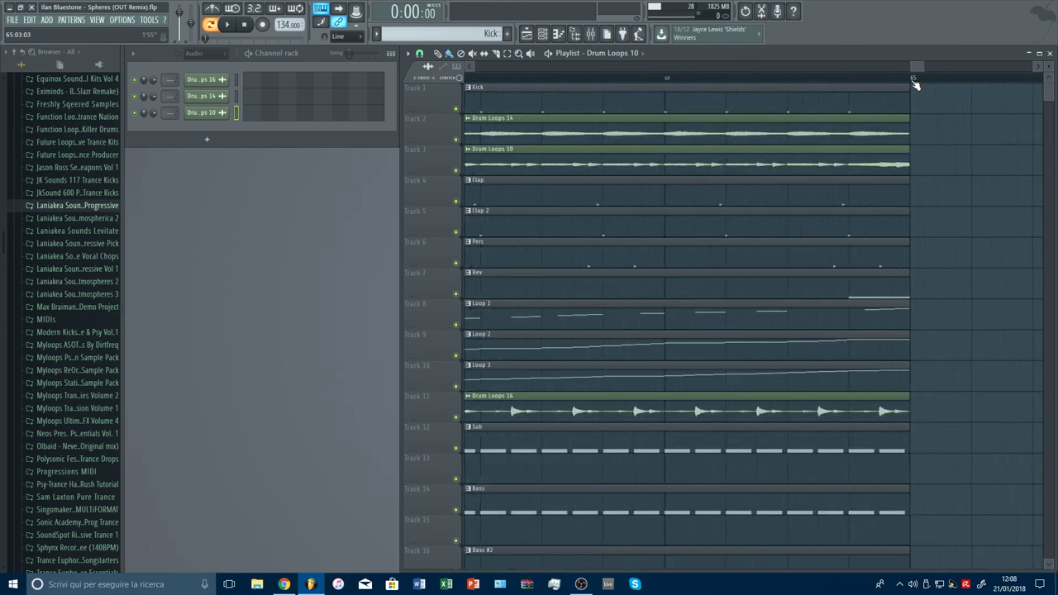
pyautogui.scroll(-8, 916, 85)
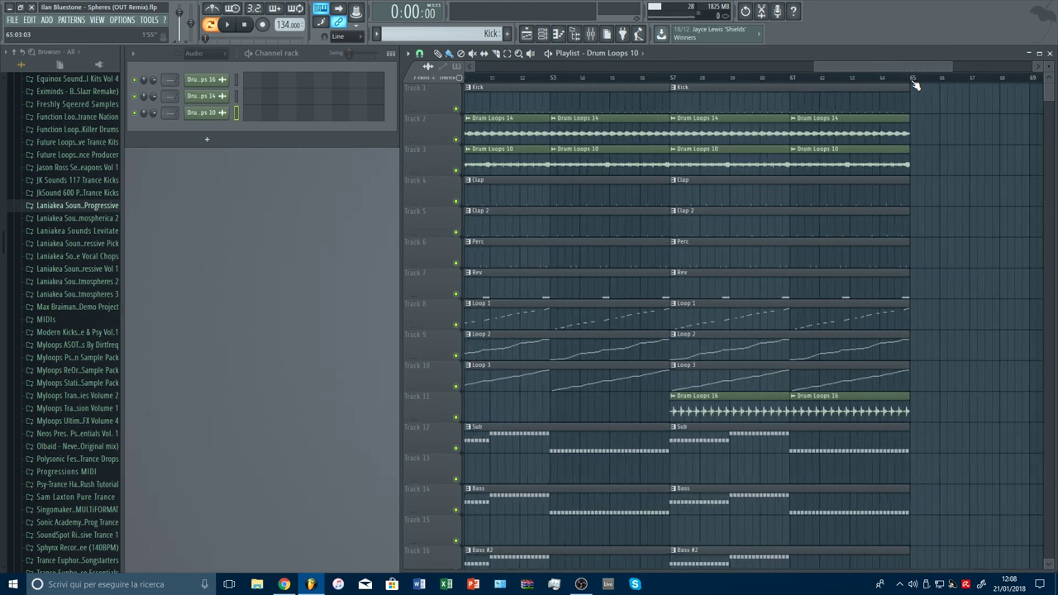
# Route the Drum Loops 16, 14 and 10 channels to consecutive mixer tracks starting at Insert 17.
pyautogui.click(232, 80)
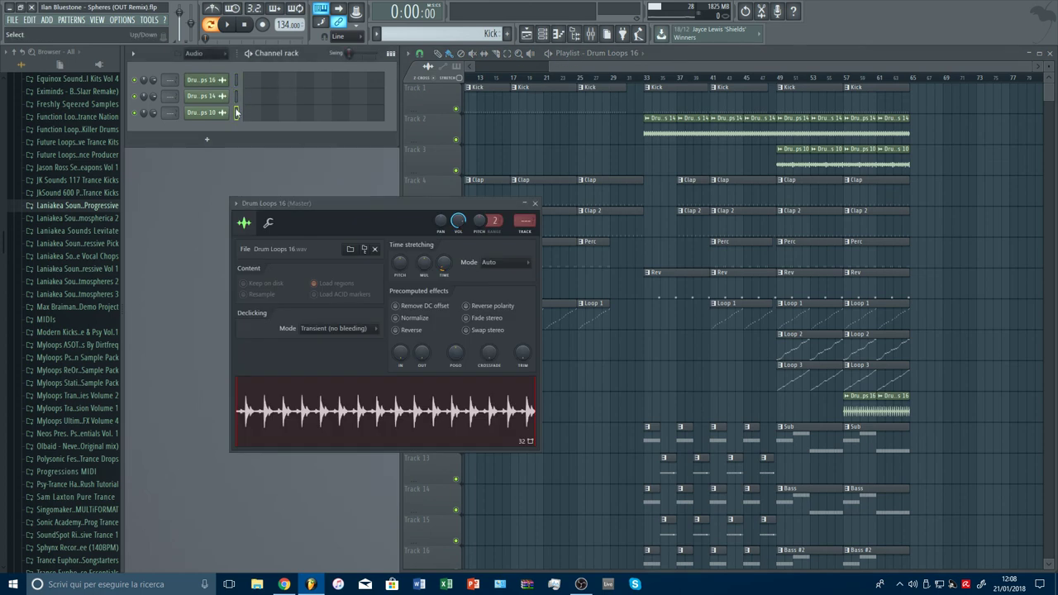
pyautogui.click(592, 37)
pyautogui.rightClick(577, 256)
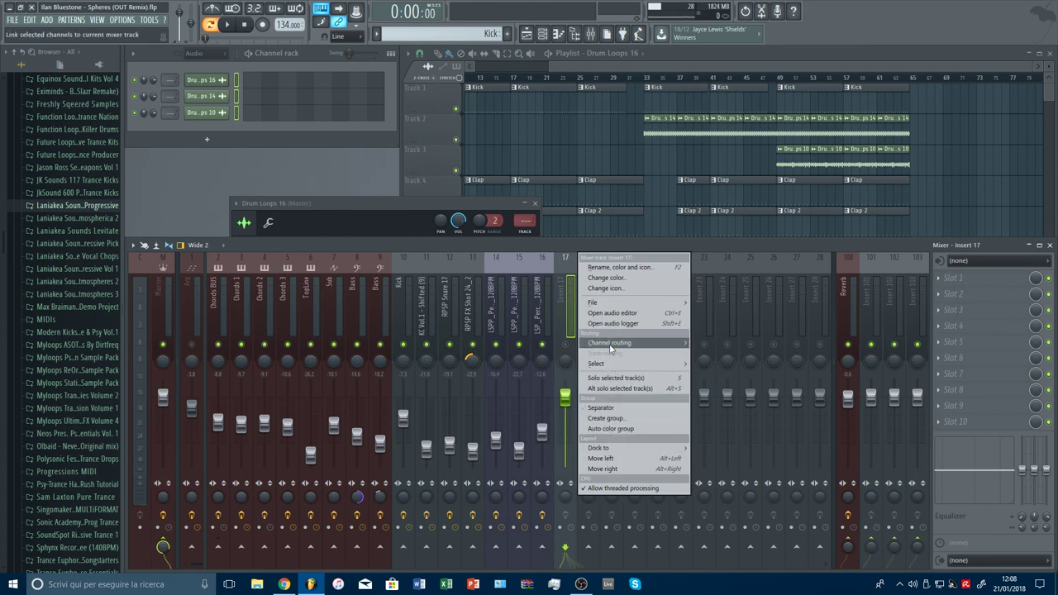
pyautogui.moveTo(612, 342)
pyautogui.click(707, 354)
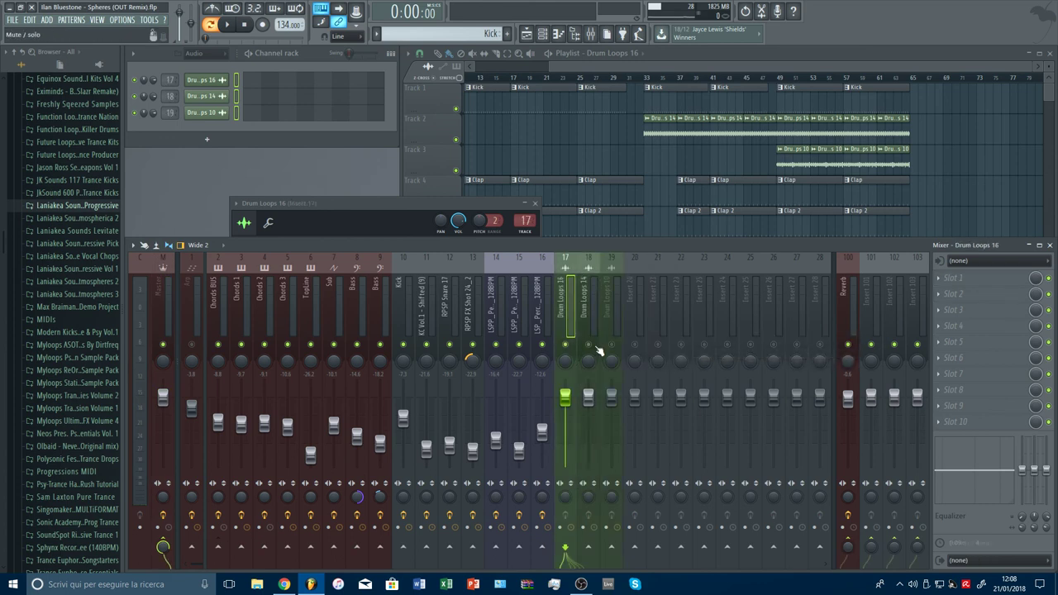
# Lower the Drum Loops 14 and Drum Loops 10 mixer levels strongly and the Drum Loops 16 level slightly.
pyautogui.moveTo(588, 399); pyautogui.dragTo(615, 471)
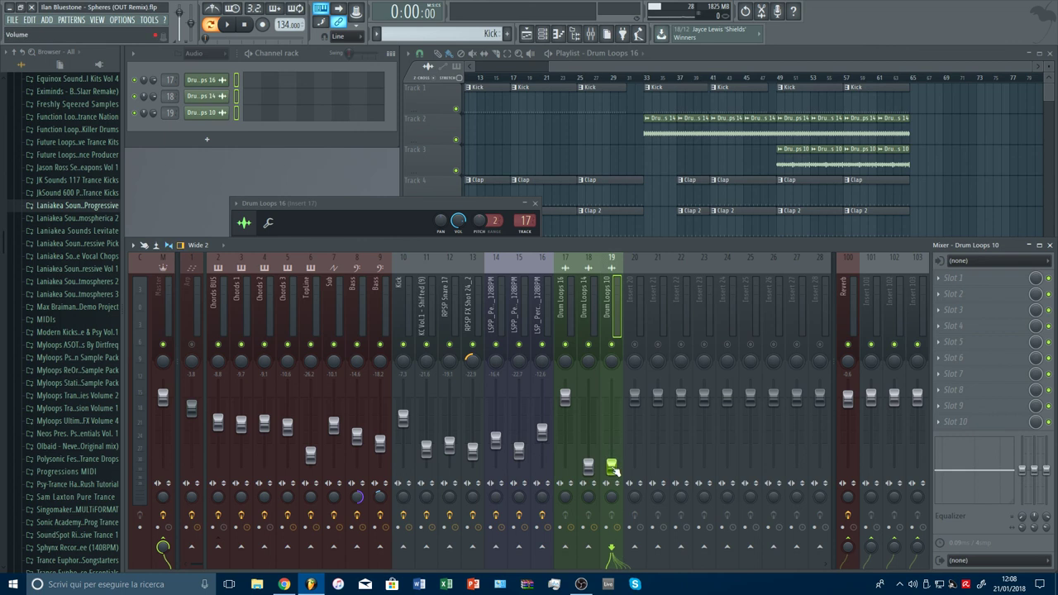
pyautogui.moveTo(565, 396); pyautogui.dragTo(566, 409)
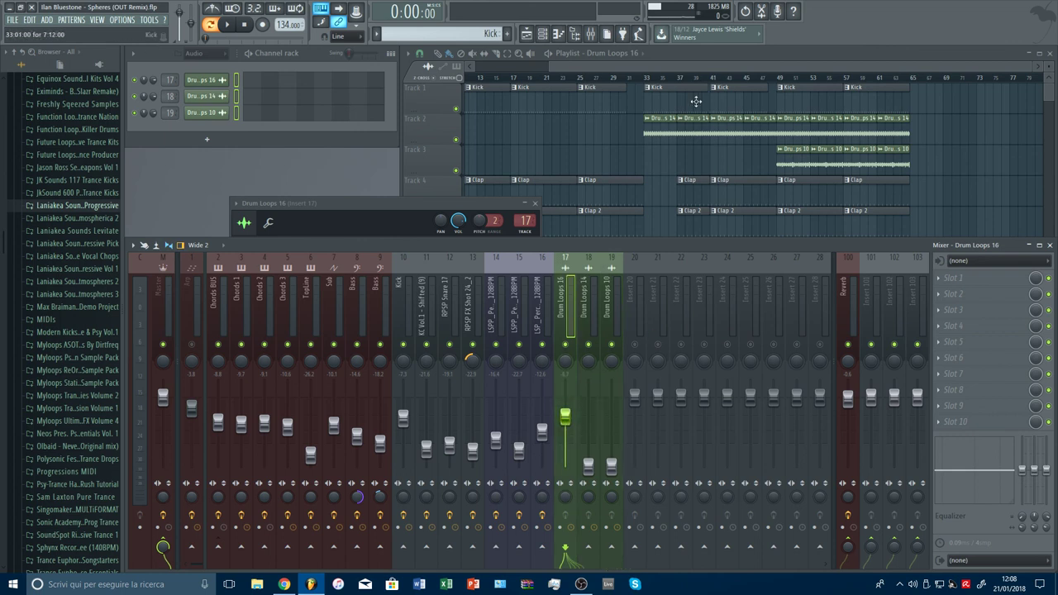
# Play the arrangement around bar 33 and raise the Drum Loops 14 mixer level to about -23.9 dB.
pyautogui.click(645, 77)
pyautogui.click(627, 77)
pyautogui.press('space')
pyautogui.click(384, 240)
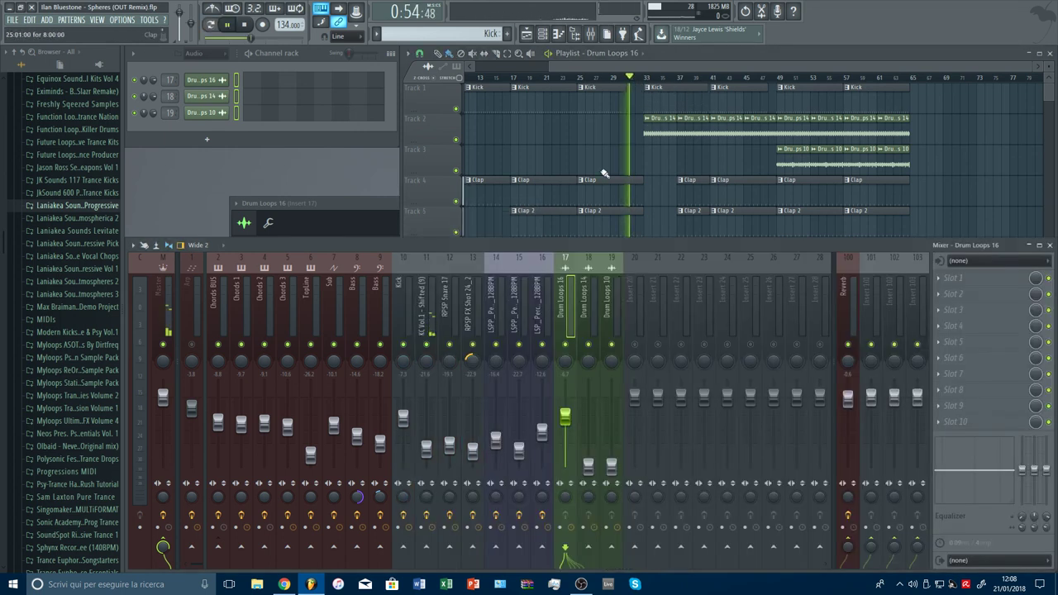
pyautogui.click(604, 174)
pyautogui.click(384, 241)
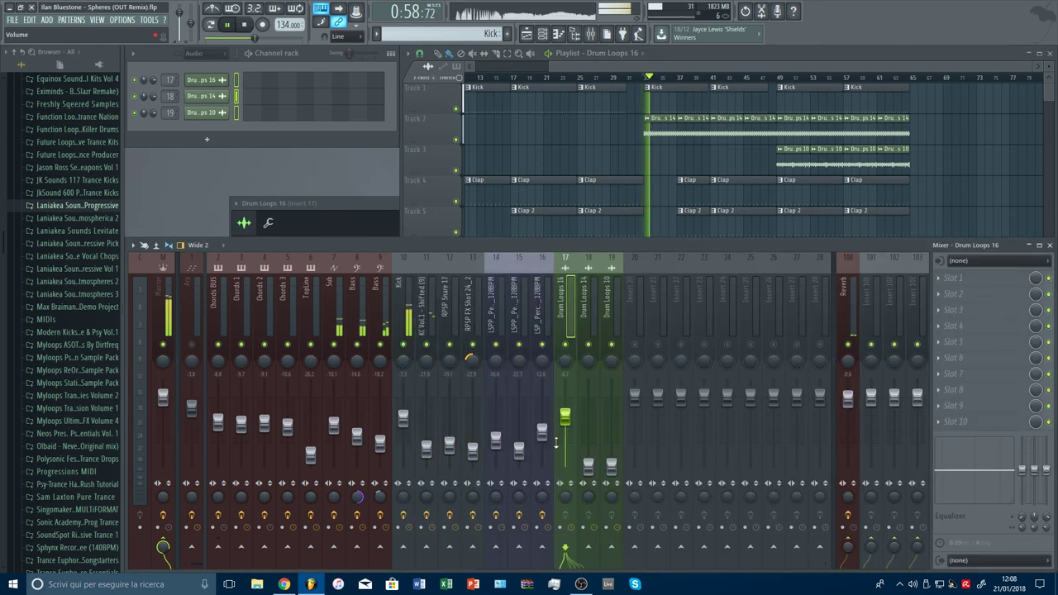
pyautogui.press('space')
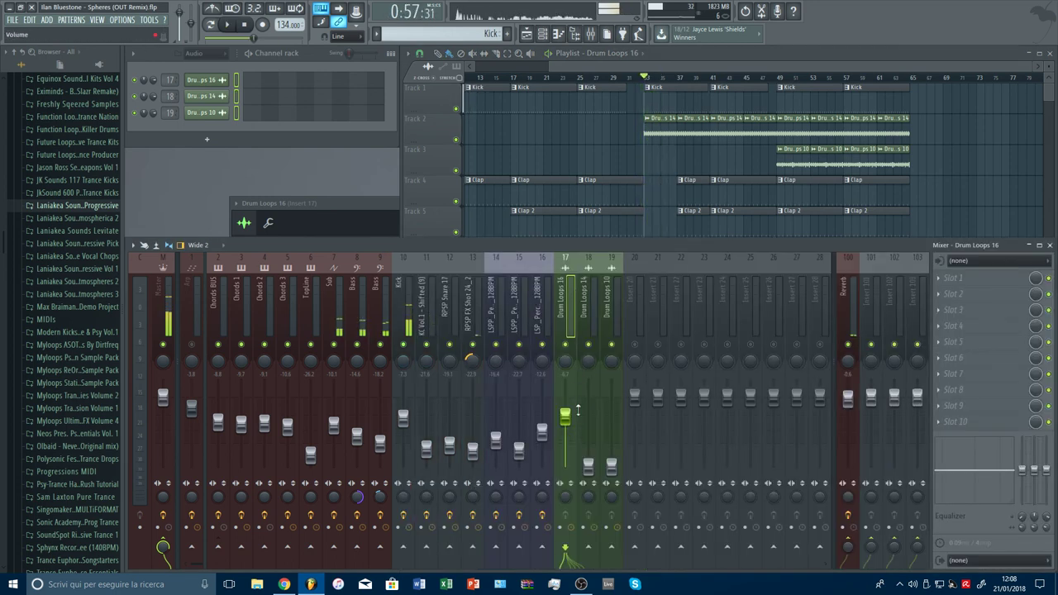
pyautogui.press('space')
pyautogui.moveTo(588, 469); pyautogui.dragTo(590, 459)
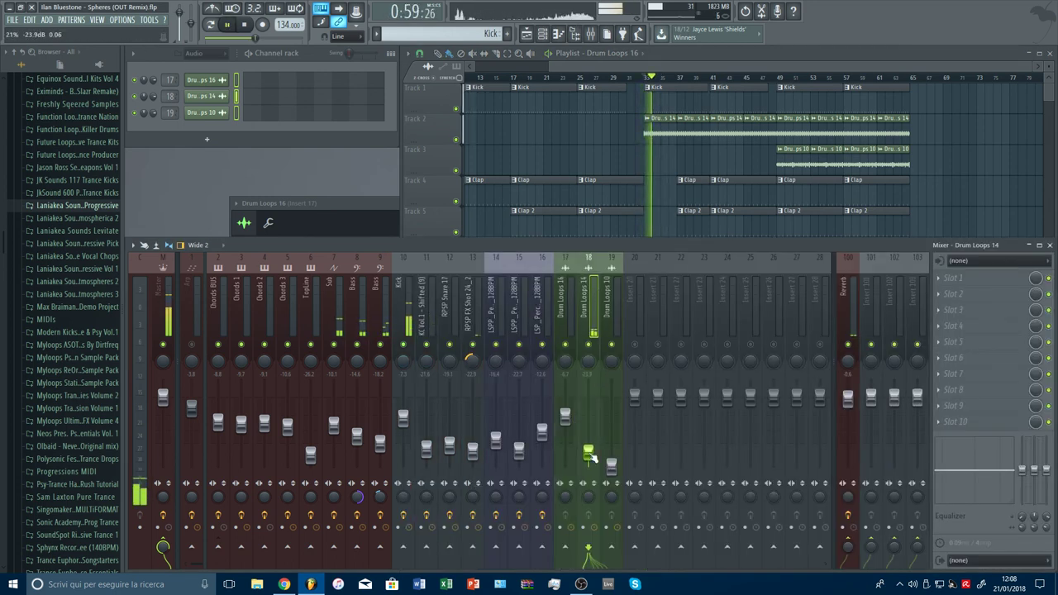